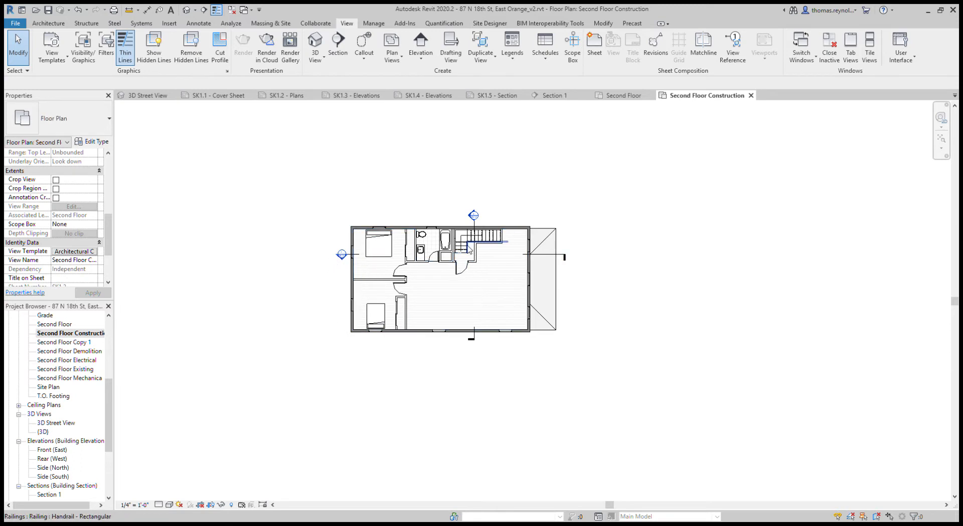
- Close all the open floor plan, section and sheet views, leaving only 3D Street View open
{"action": "left_click_drag", "start_coordinate": [469, 248], "coordinate": [463, 252]}
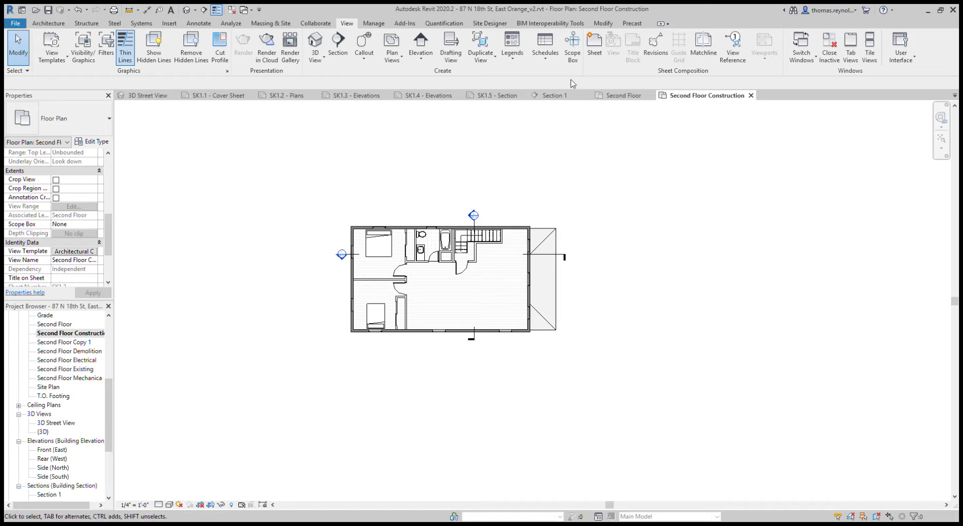
{"action": "middle_click", "coordinate": [625, 97]}
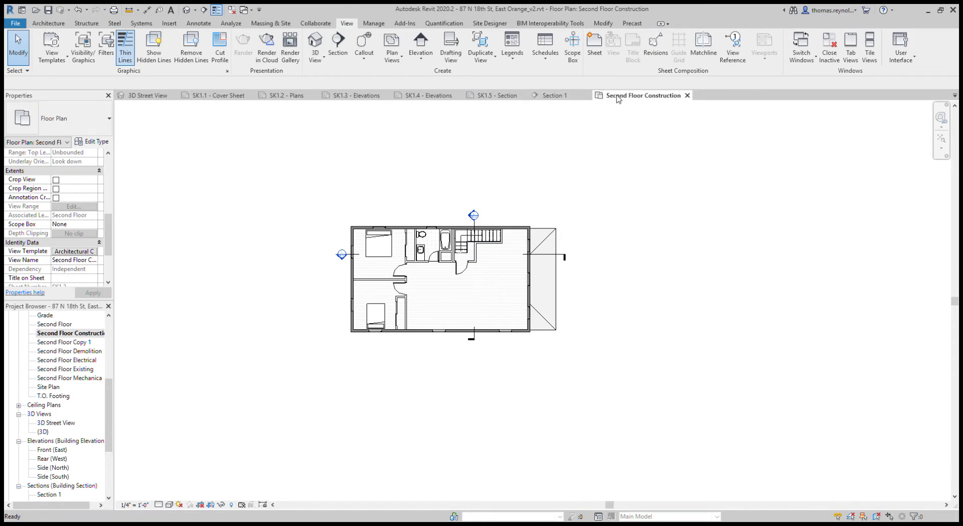
{"action": "middle_click", "coordinate": [617, 97]}
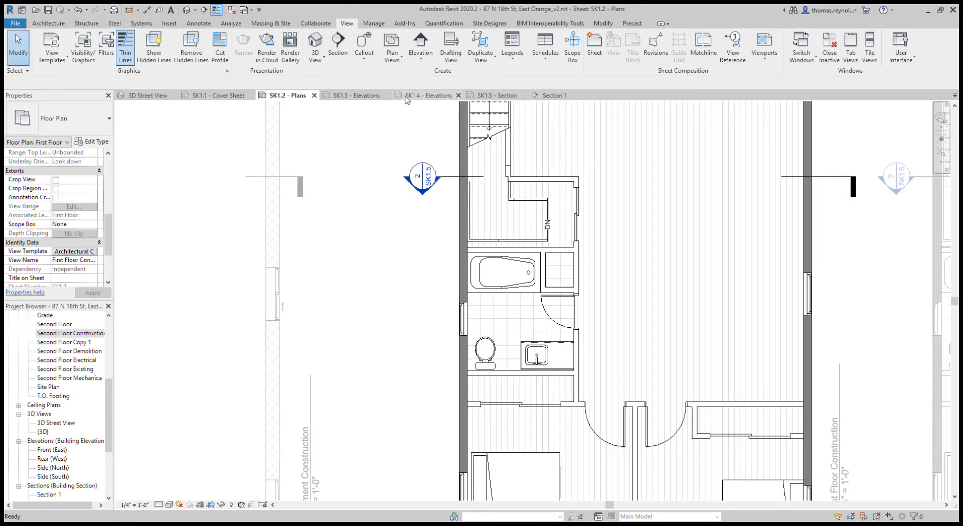
{"action": "middle_click", "coordinate": [287, 98]}
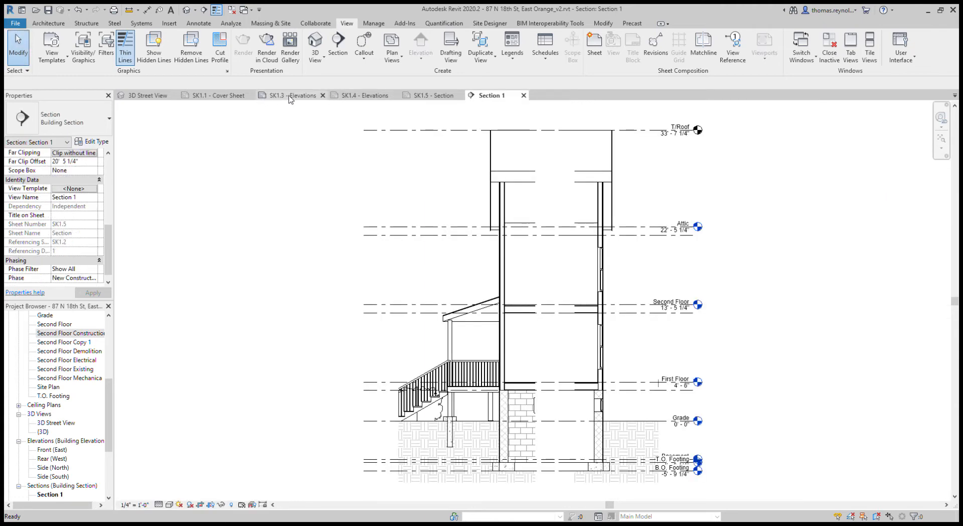
{"action": "middle_click", "coordinate": [288, 97]}
{"action": "middle_click", "coordinate": [290, 97]}
{"action": "middle_click", "coordinate": [290, 97]}
{"action": "middle_click", "coordinate": [289, 98]}
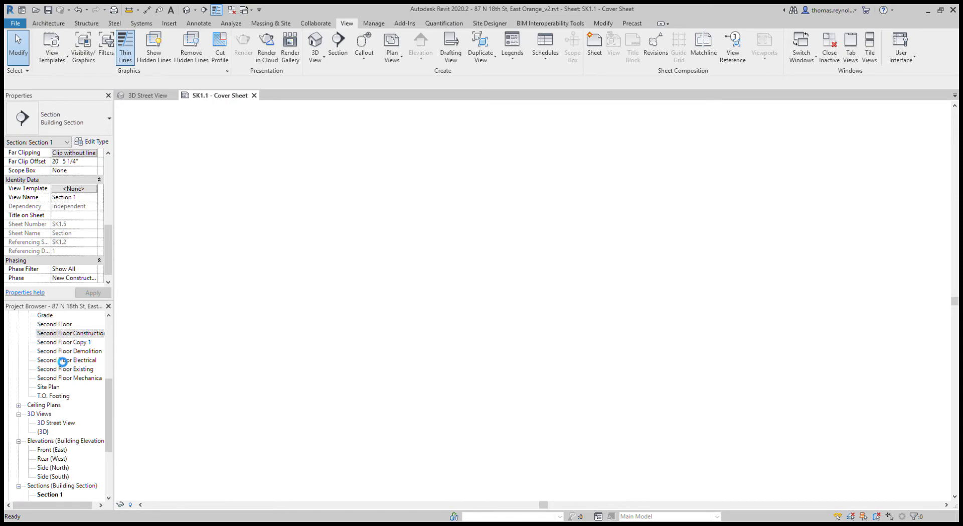
{"action": "key", "text": "ctrl+F4"}
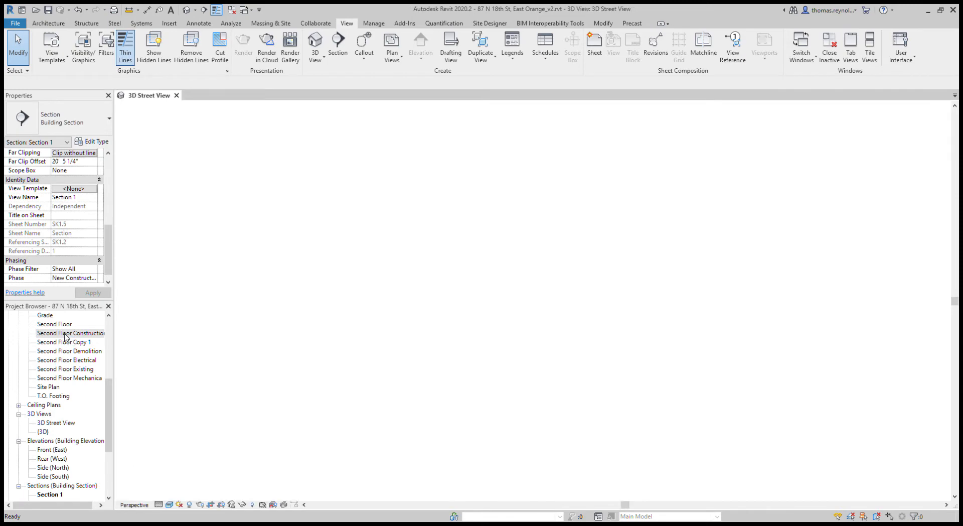
- Open the Basement Construction floor plan
{"action": "scroll", "coordinate": [60, 341], "scroll_direction": "up", "scroll_amount": 4}
{"action": "scroll", "coordinate": [60, 341], "scroll_direction": "up", "scroll_amount": 2}
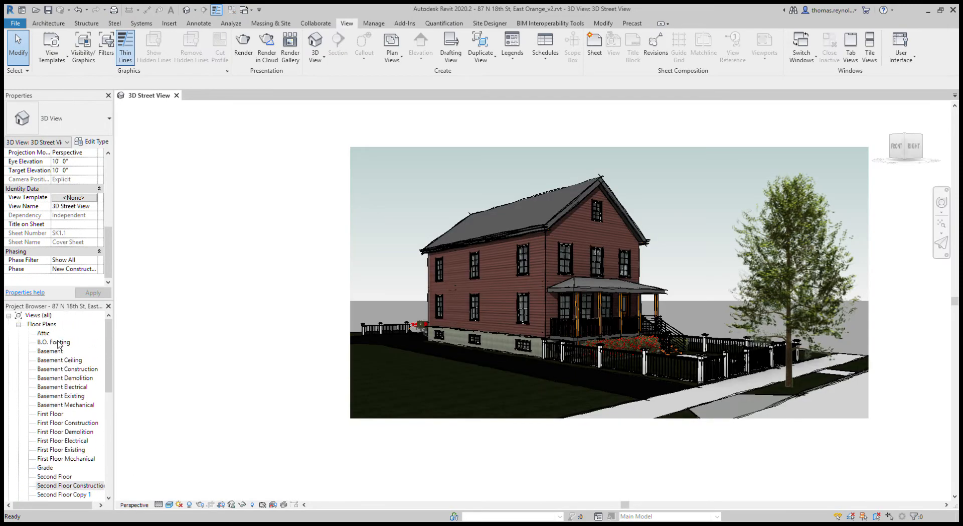
{"action": "double_click", "coordinate": [65, 369]}
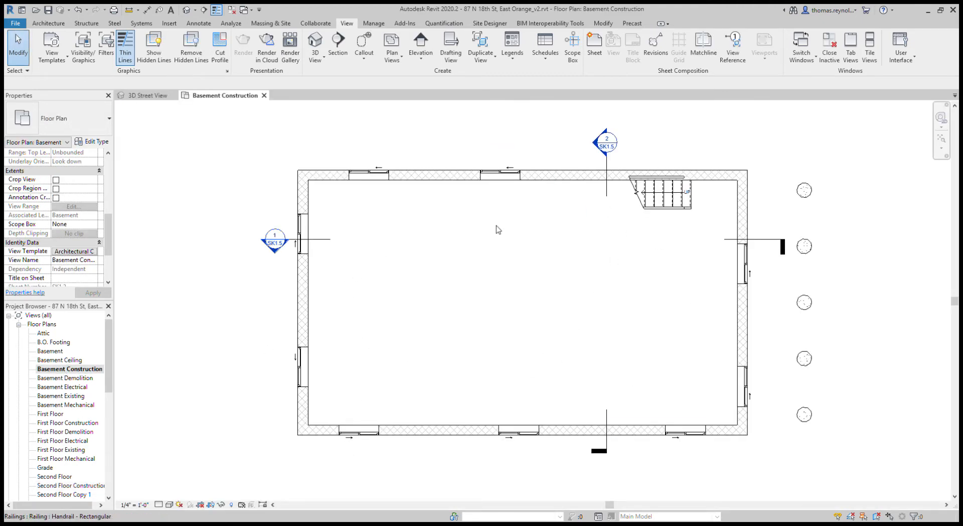
- Place one tagged room in the middle of the enclosed basement space
{"action": "left_click", "coordinate": [49, 26]}
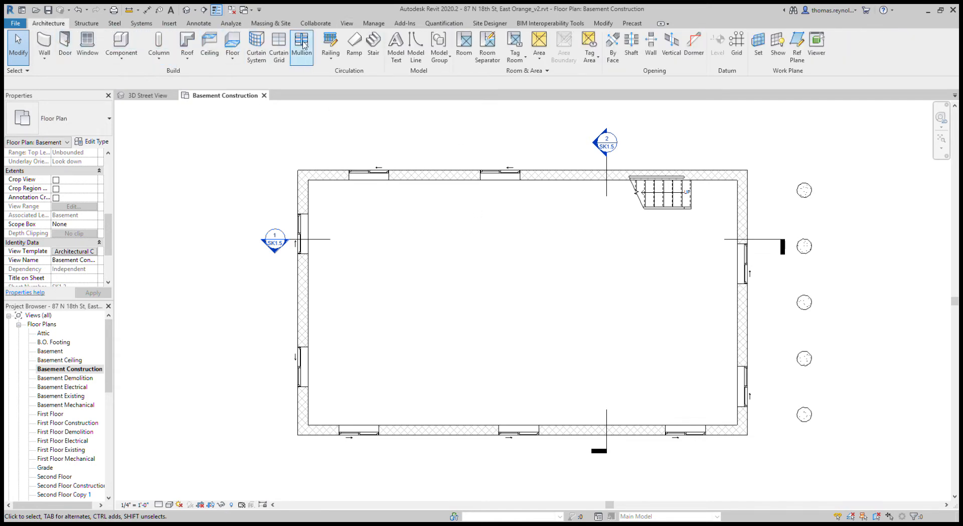
{"action": "left_click", "coordinate": [463, 43]}
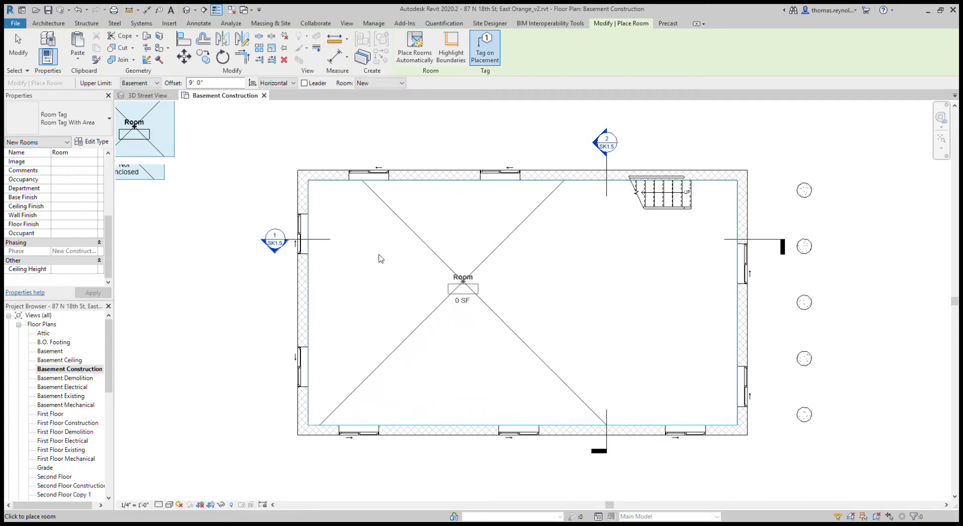
{"action": "left_click", "coordinate": [56, 195]}
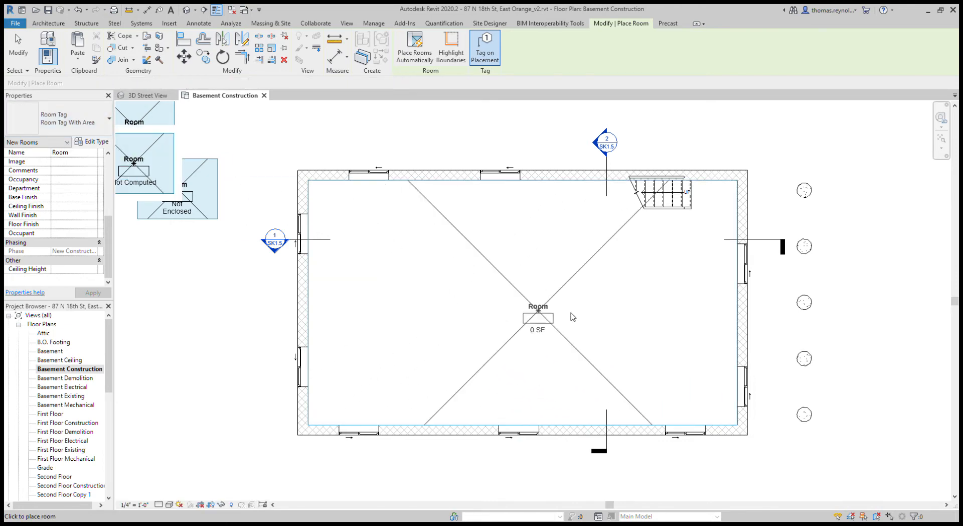
{"action": "left_click", "coordinate": [529, 296]}
{"action": "key", "text": "Escape"}
{"action": "key", "text": "Escape"}
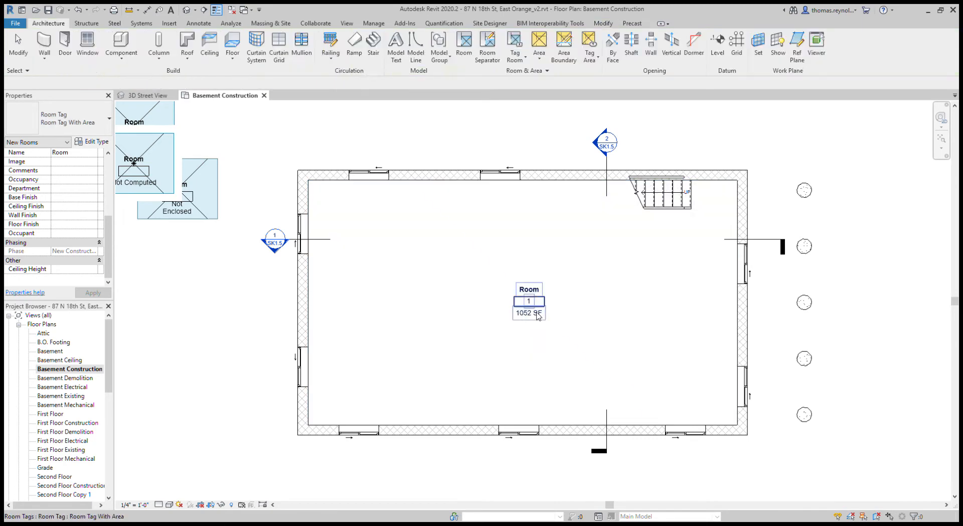
- Rename the room Basement and set its room number to B01 through its tag
{"action": "left_click", "coordinate": [529, 290]}
{"action": "left_click", "coordinate": [539, 292]}
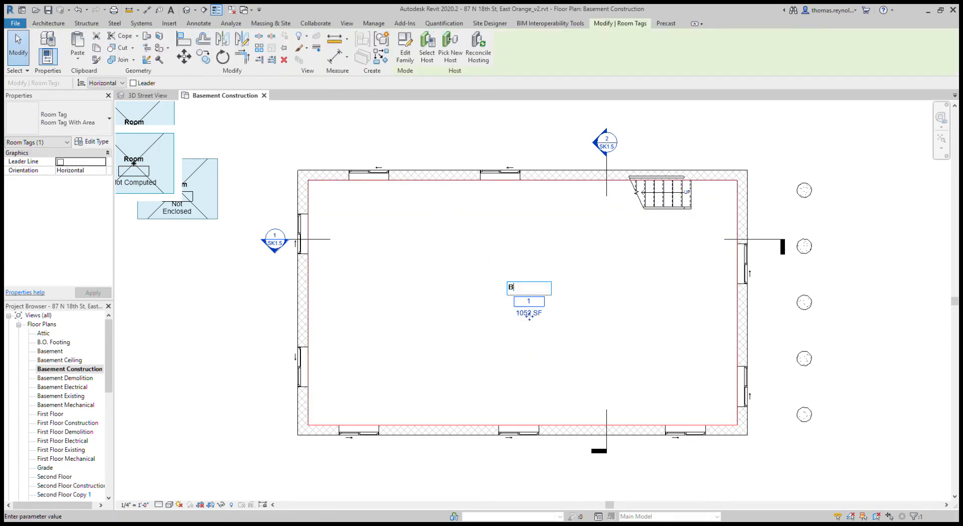
{"action": "left_click", "coordinate": [531, 301]}
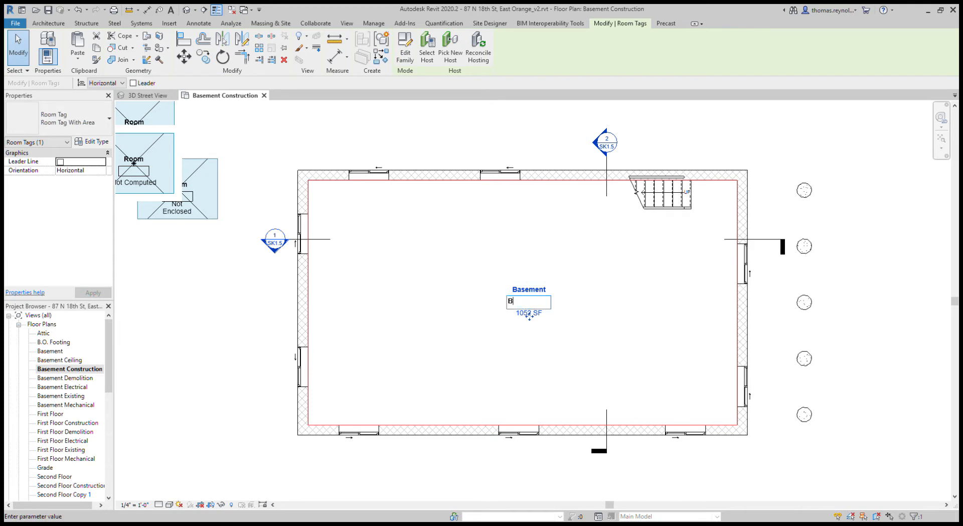
{"action": "left_click", "coordinate": [553, 362]}
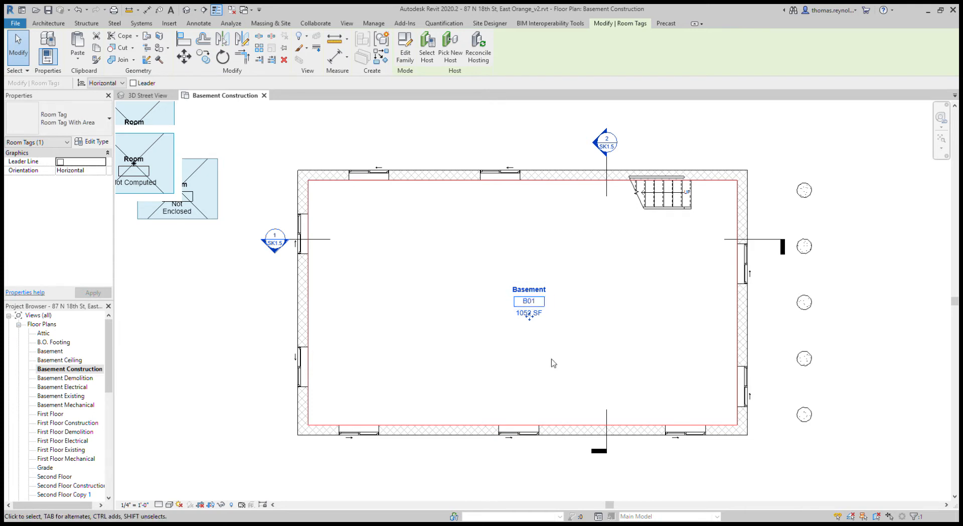
- Close the basement plan and open the First Floor Construction floor plan
{"action": "left_click", "coordinate": [264, 96]}
{"action": "double_click", "coordinate": [71, 423]}
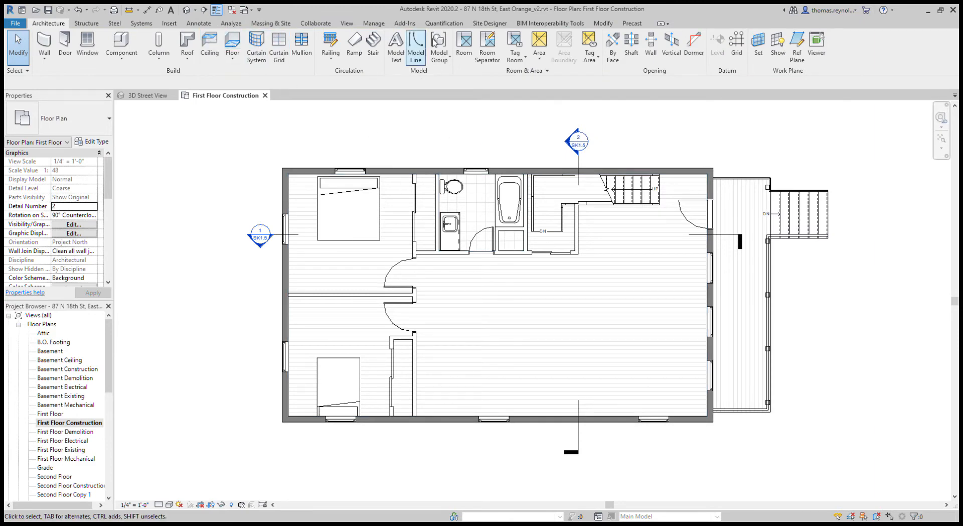
- Try to place a tagged room in the first floor's large open living area
{"action": "left_click", "coordinate": [464, 48]}
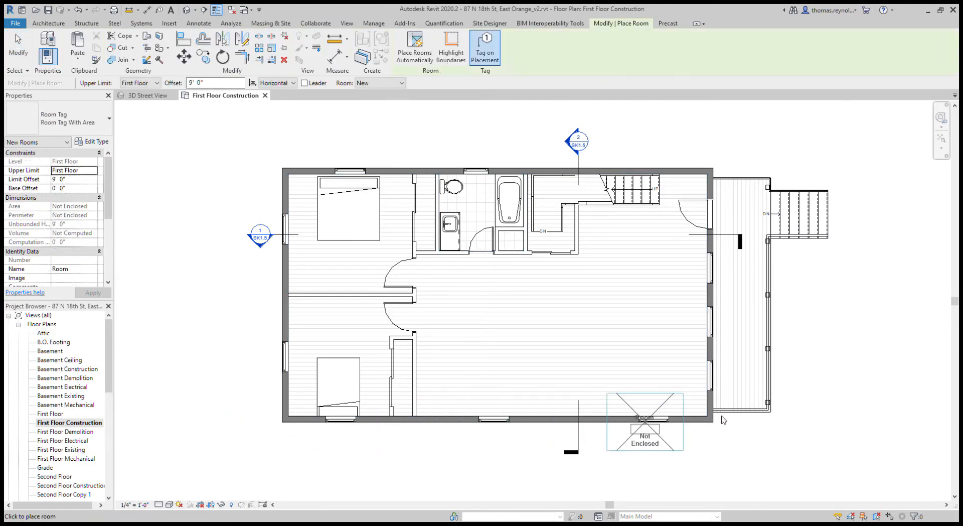
{"action": "left_click", "coordinate": [574, 332]}
{"action": "key", "text": "Escape"}
{"action": "key", "text": "Escape"}
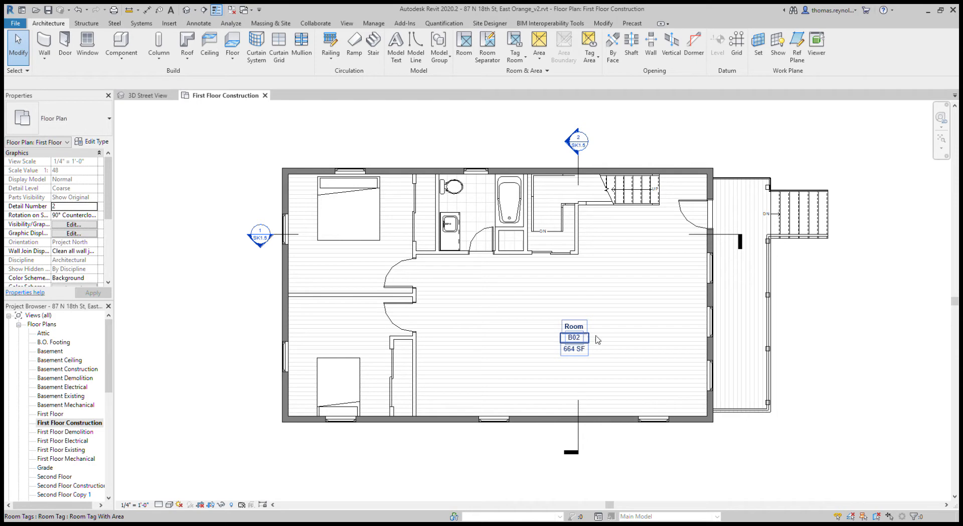
{"action": "left_click", "coordinate": [597, 339]}
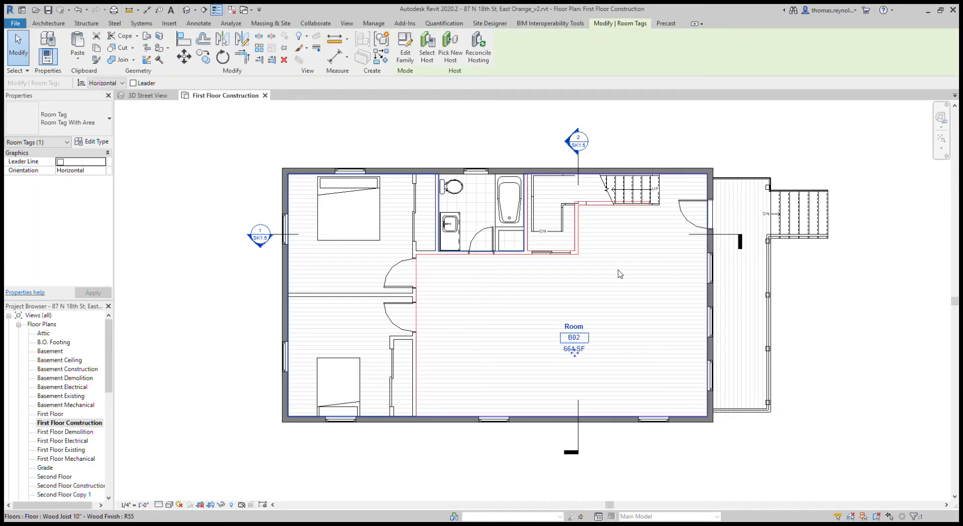
{"action": "left_click", "coordinate": [705, 144]}
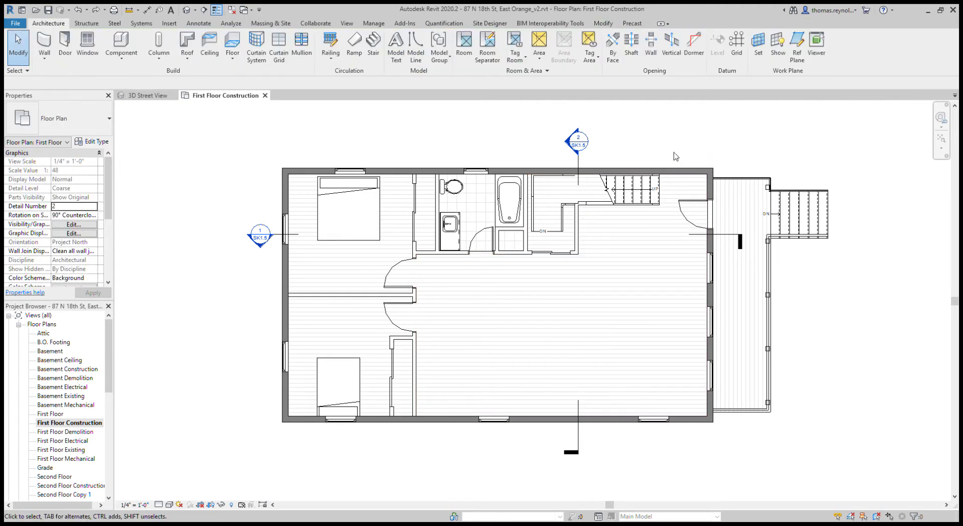
- Delete the 48" x 80" sliding closet door in the wall at the foot of the descending stairs
{"action": "left_click", "coordinate": [558, 255]}
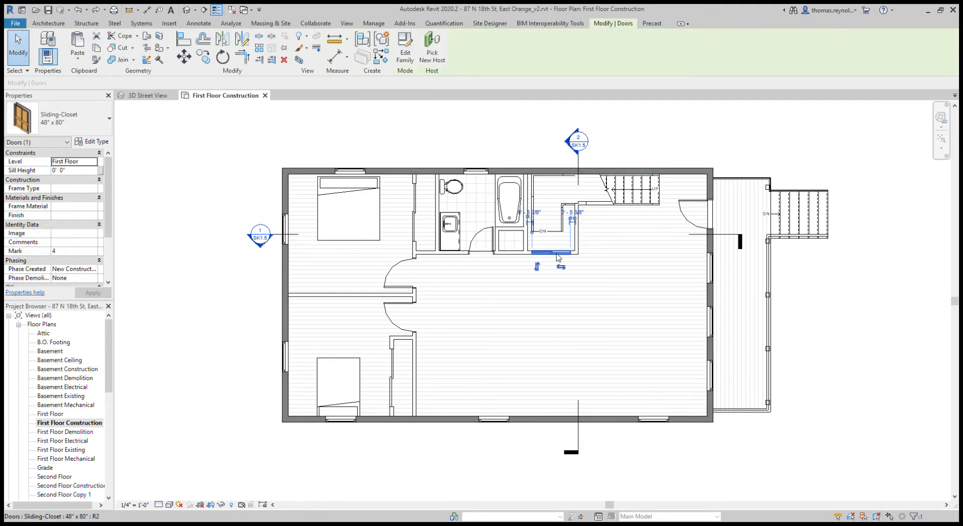
{"action": "left_click", "coordinate": [559, 261]}
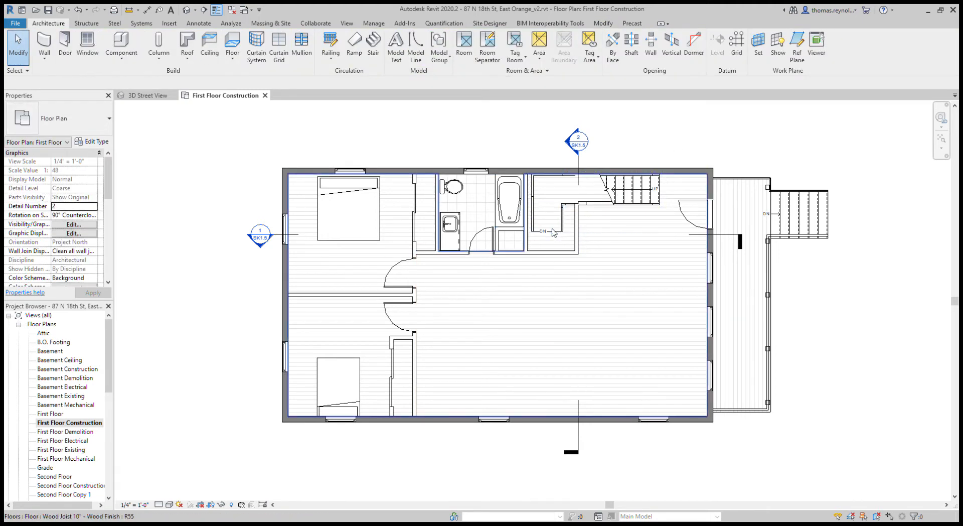
- Edit the first floor's wood joist floor boundary and add boundary lines by picking the outer edges of the L-shaped stairs
{"action": "double_click", "coordinate": [686, 182]}
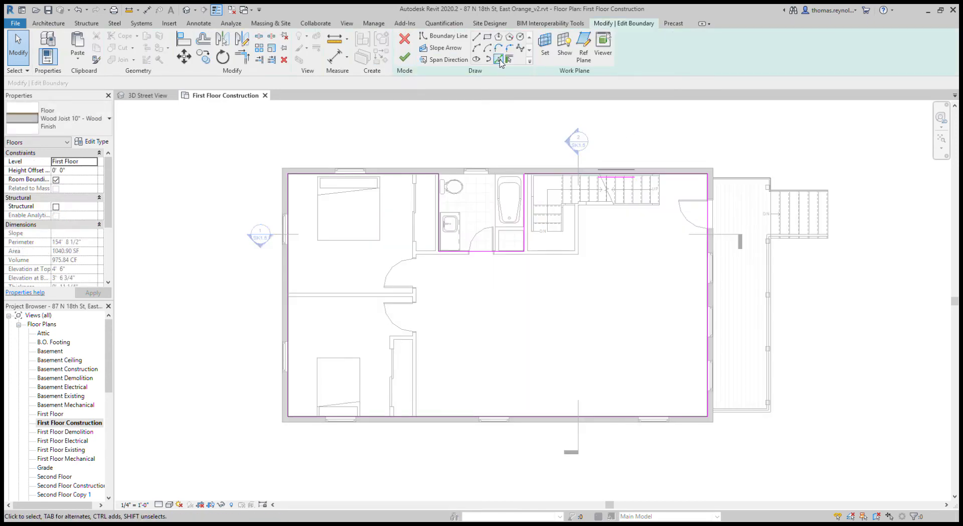
{"action": "left_click", "coordinate": [499, 60]}
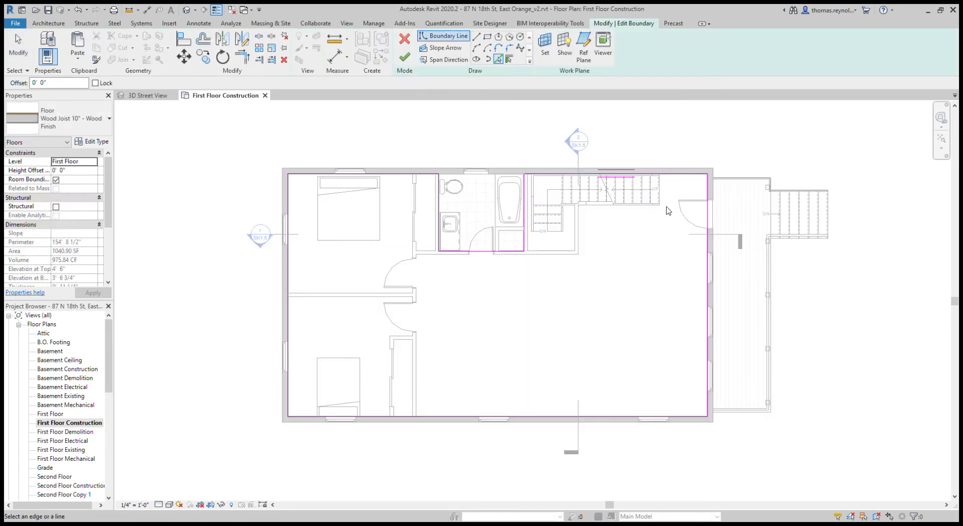
{"action": "left_click", "coordinate": [621, 205]}
{"action": "scroll", "coordinate": [562, 209], "scroll_direction": "up", "scroll_amount": 5}
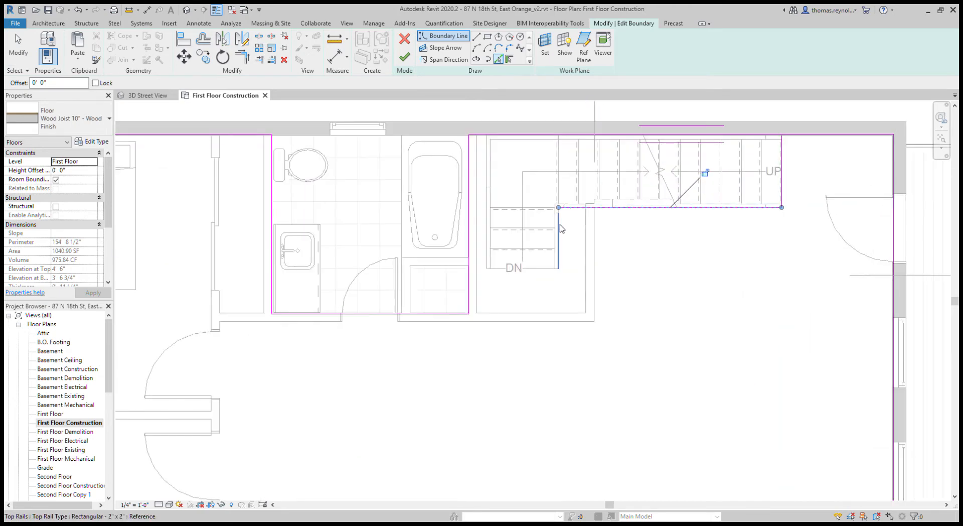
{"action": "left_click", "coordinate": [544, 268]}
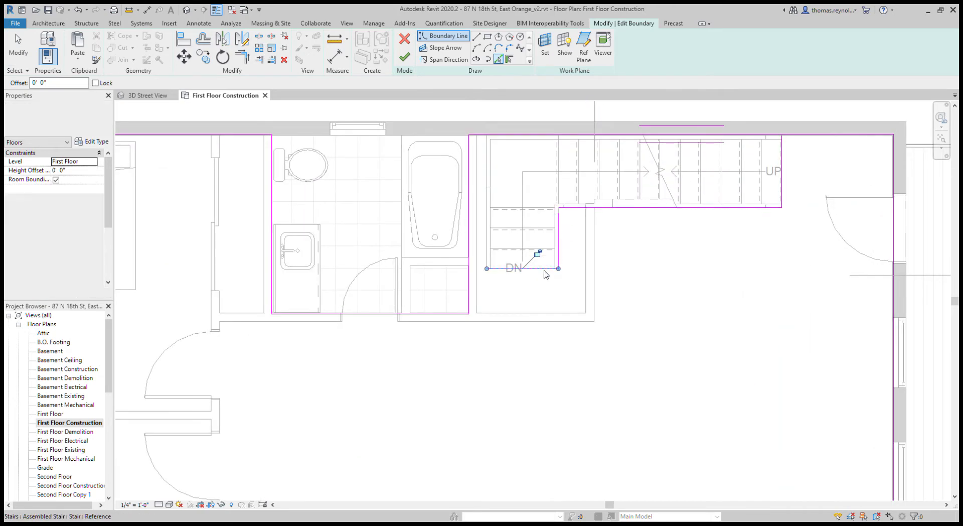
{"action": "left_click", "coordinate": [486, 247]}
- Trim the stair boundary lines into corners, joining the stair opening's edge beside the bathroom to the exterior wall line
{"action": "key", "text": "t"}
{"action": "key", "text": "r"}
{"action": "left_click", "coordinate": [486, 226]}
{"action": "left_click", "coordinate": [477, 136]}
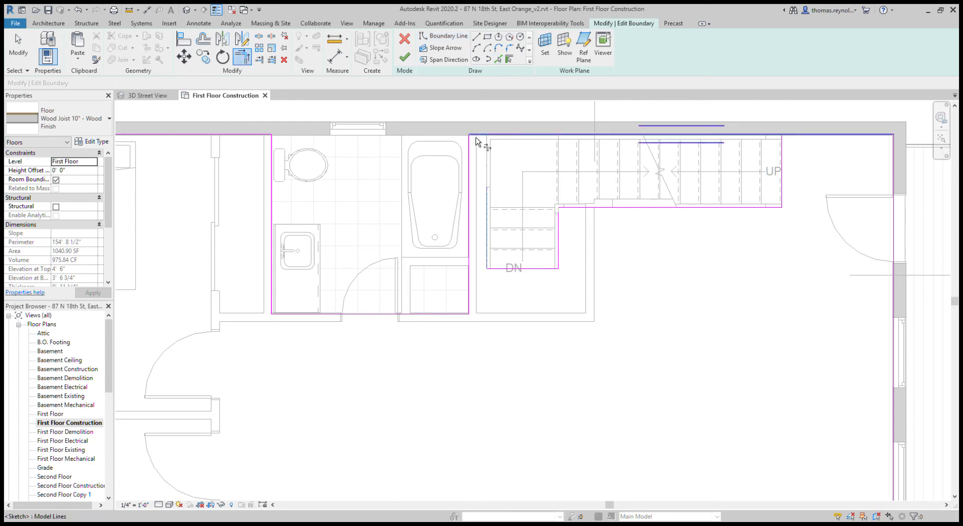
{"action": "left_click", "coordinate": [558, 236]}
{"action": "left_click", "coordinate": [576, 210]}
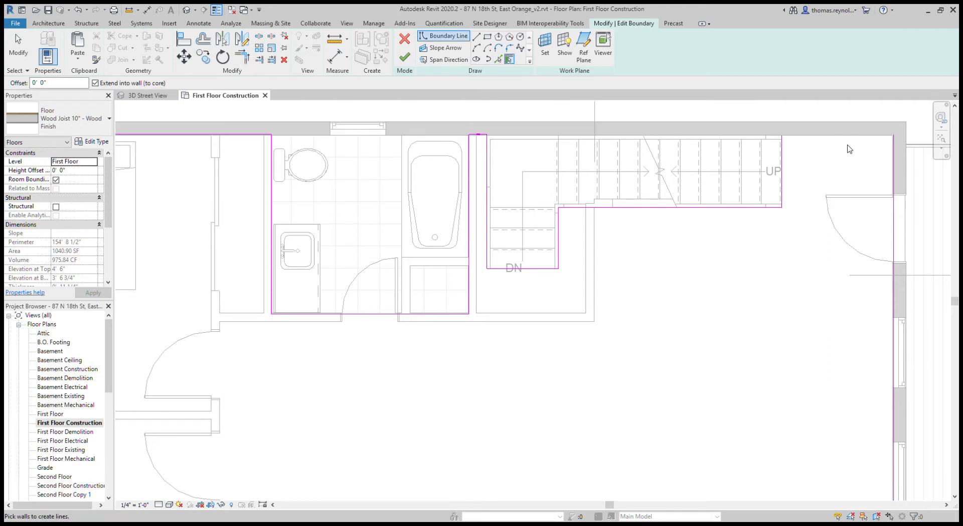
- Add a boundary line along the exterior wall between the stairs and the entry corner, and trim its ends into corners
{"action": "left_click", "coordinate": [498, 59]}
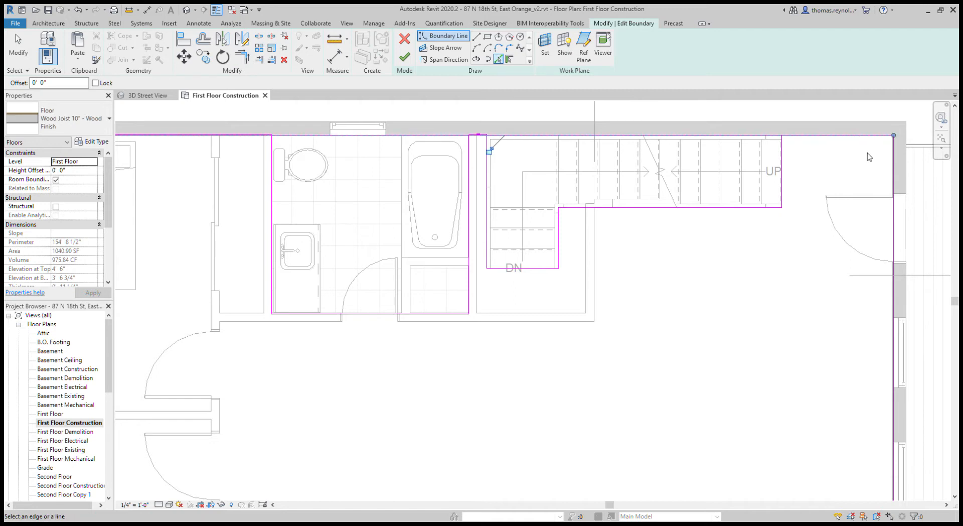
{"action": "key", "text": "t"}
{"action": "key", "text": "r"}
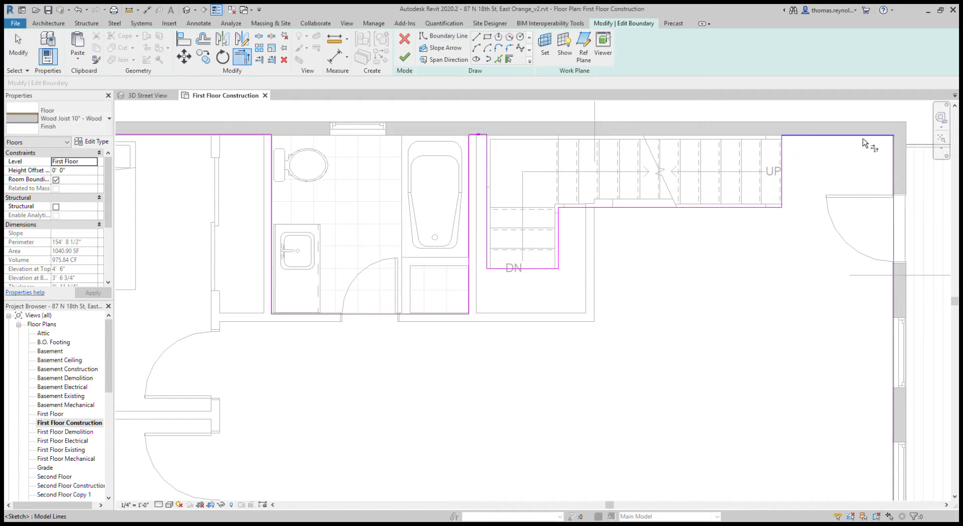
{"action": "left_click", "coordinate": [865, 136]}
{"action": "left_click", "coordinate": [897, 152]}
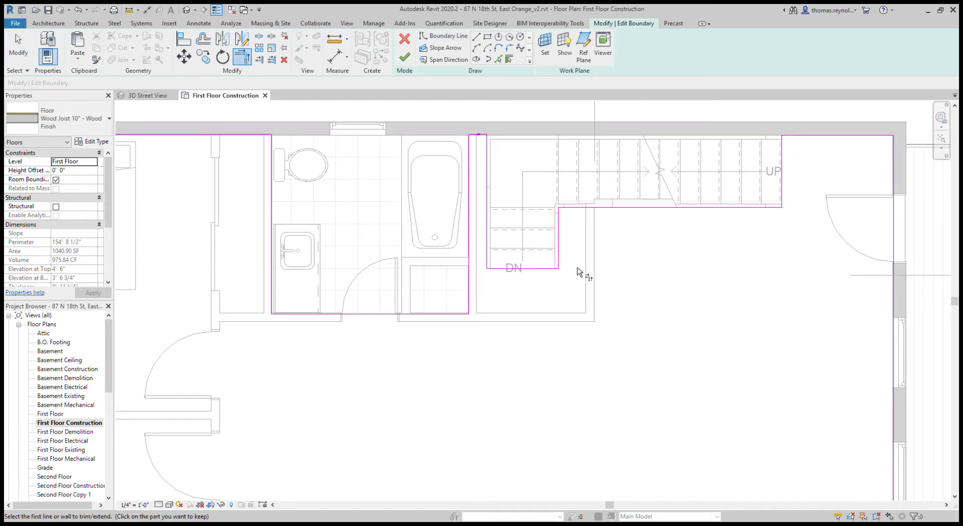
- Finish the floor boundary edit and deselect the floor
{"action": "left_click", "coordinate": [404, 57]}
{"action": "key", "text": "z"}
{"action": "key", "text": "f"}
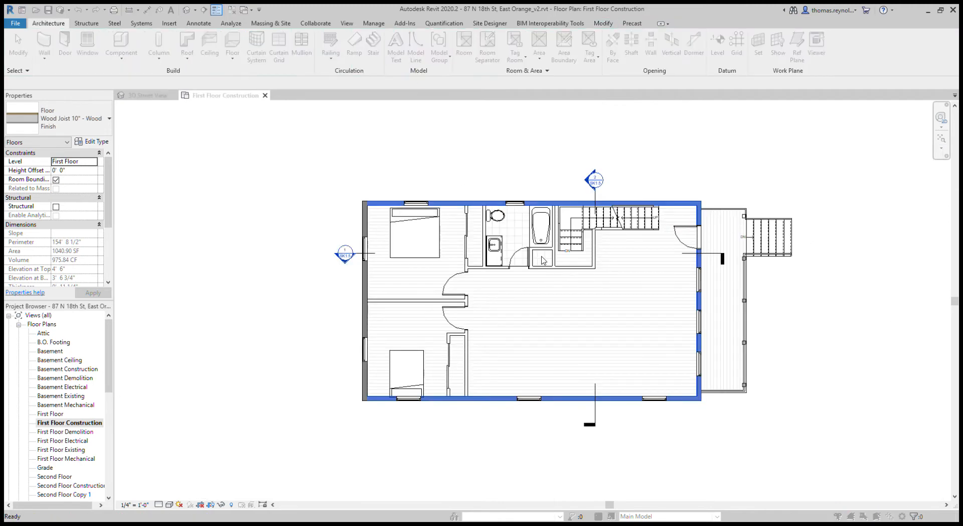
{"action": "scroll", "coordinate": [544, 279], "scroll_direction": "up", "scroll_amount": 5}
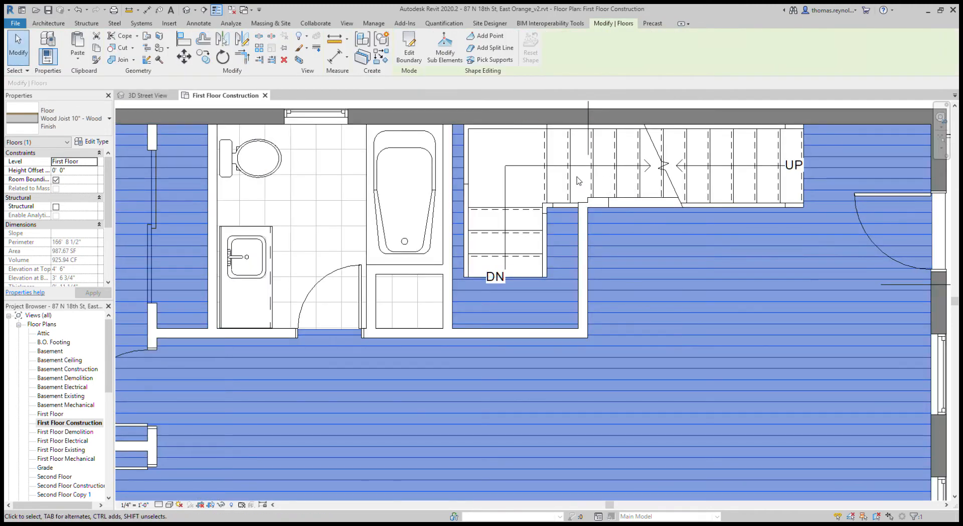
{"action": "key", "text": "Escape"}
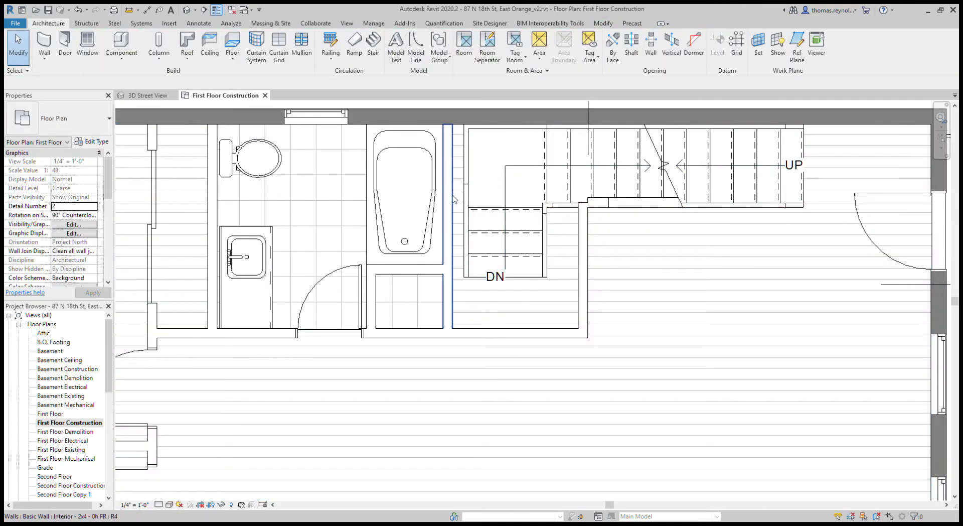
- Place an Interior 2 Panel 36" x 80" door in the stair enclosure wall, hinged toward the bathroom and swinging into the main room
{"action": "key", "text": "d"}
{"action": "key", "text": "r"}
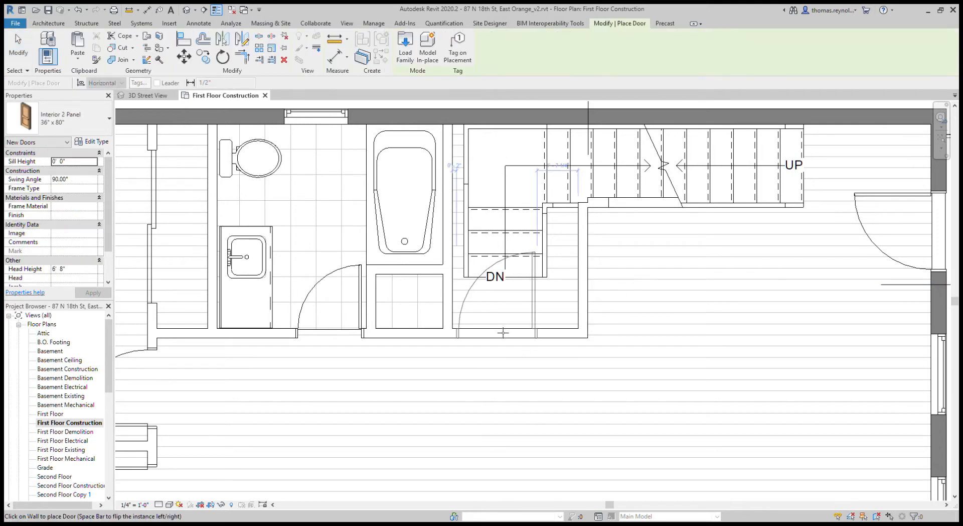
{"action": "key", "text": "space"}
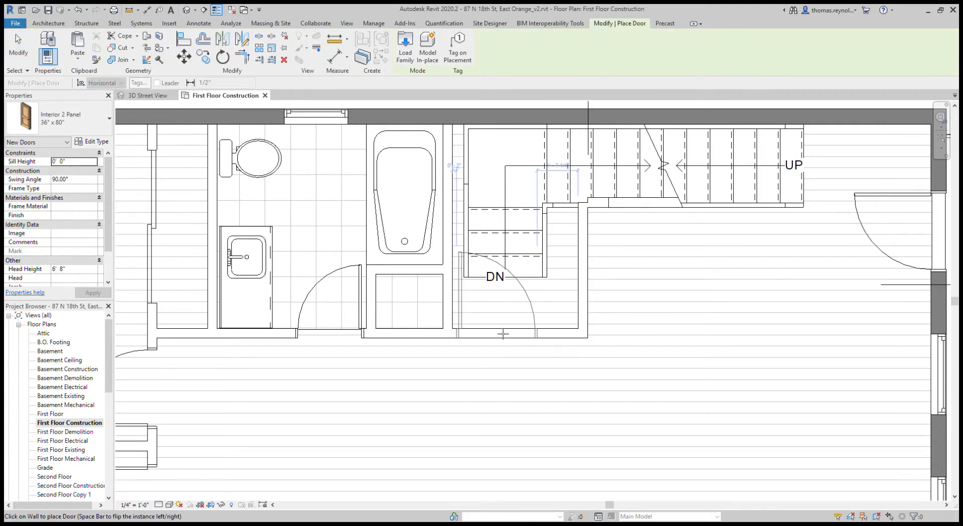
{"action": "left_click", "coordinate": [501, 345]}
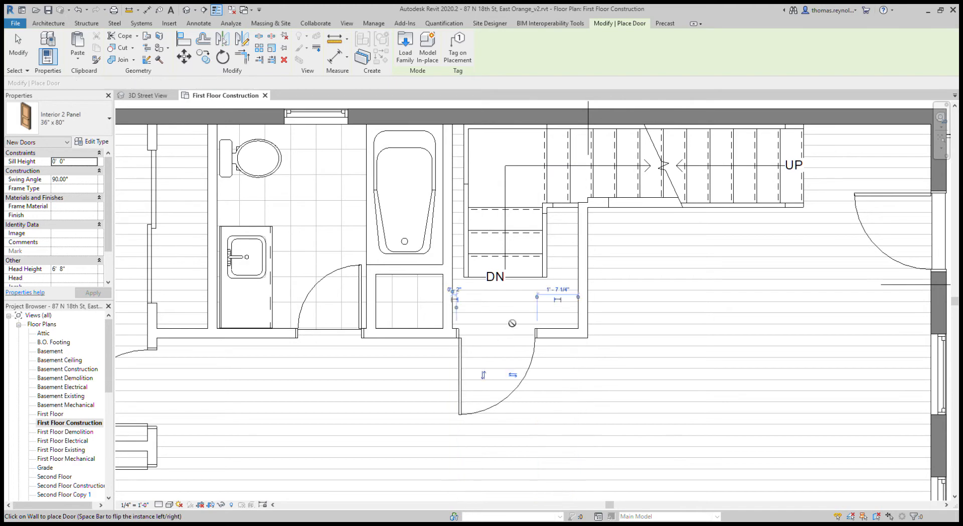
{"action": "key", "text": "Escape"}
{"action": "key", "text": "Escape"}
{"action": "scroll", "coordinate": [453, 171], "scroll_direction": "down", "scroll_amount": 2}
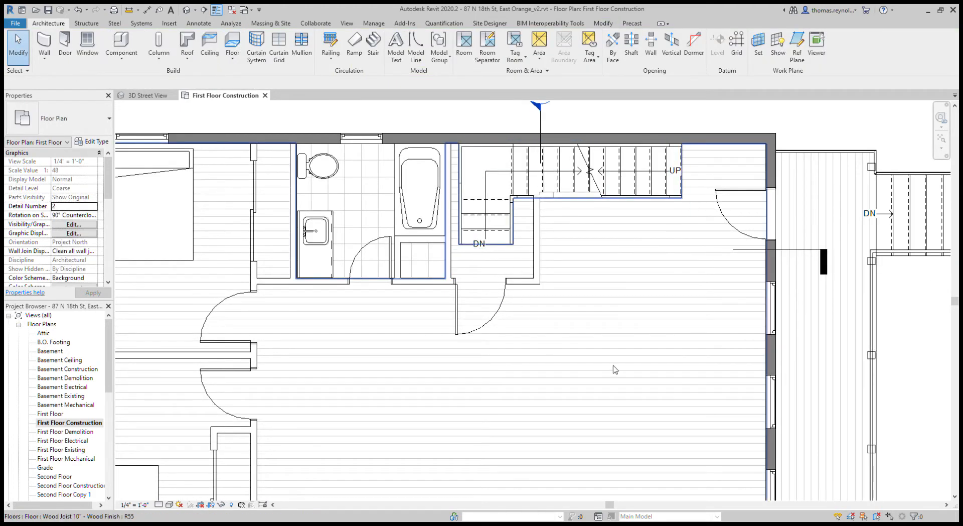
{"action": "scroll", "coordinate": [702, 155], "scroll_direction": "down", "scroll_amount": 2}
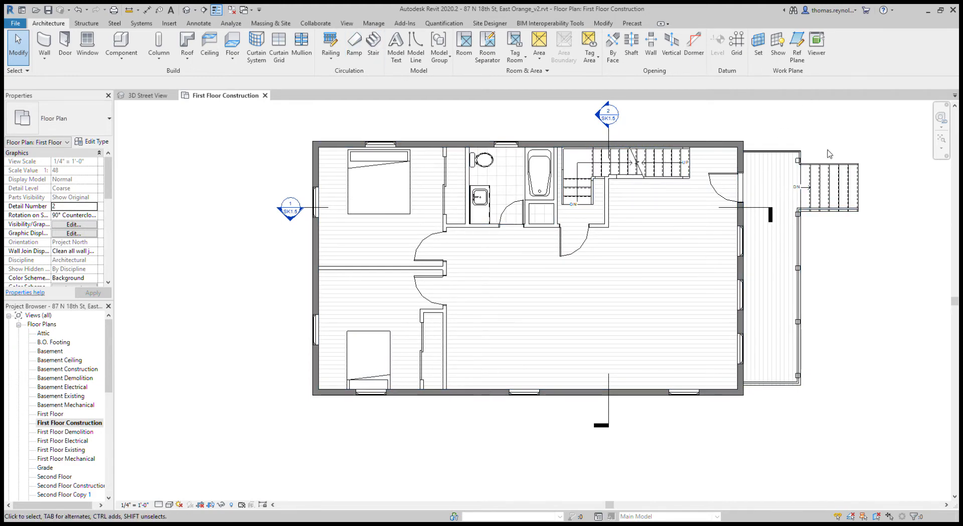
{"action": "left_click", "coordinate": [796, 391]}
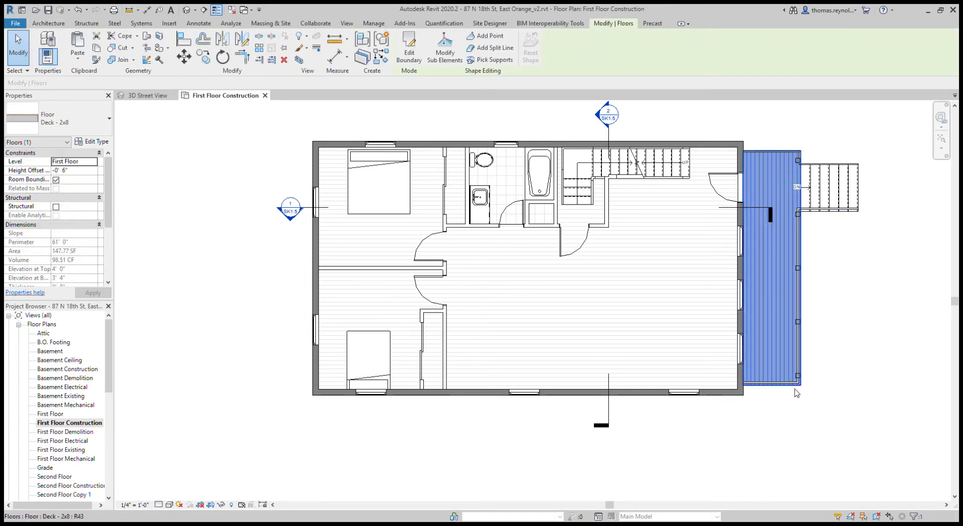
{"action": "left_click", "coordinate": [883, 323]}
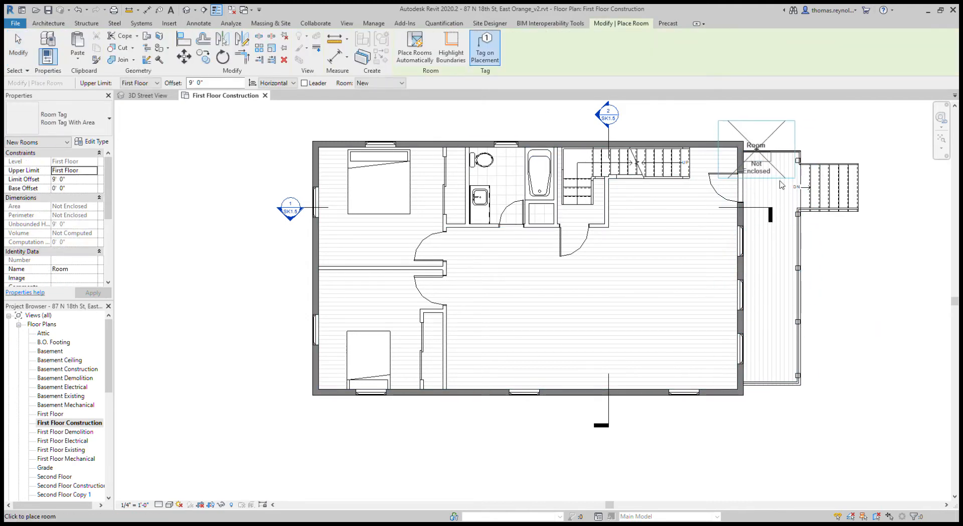
{"action": "key", "text": "Escape"}
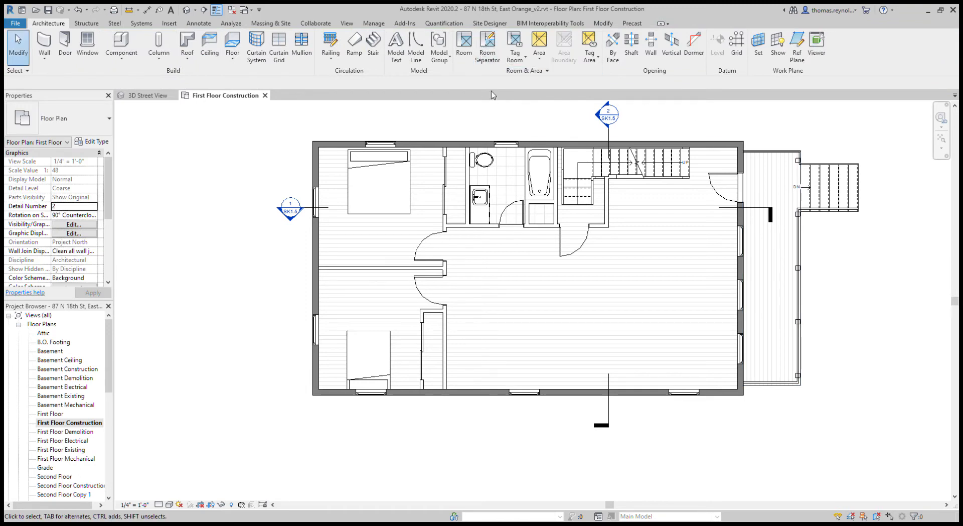
- Draw room separation lines along the three open edges of the porch deck, from one end of the exterior wall to the other
{"action": "left_click", "coordinate": [489, 41]}
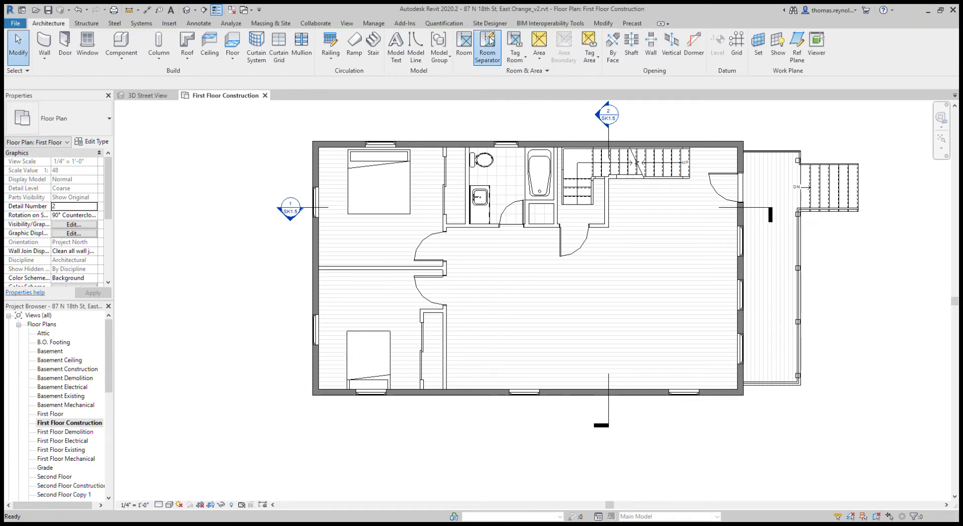
{"action": "scroll", "coordinate": [765, 139], "scroll_direction": "up", "scroll_amount": 4}
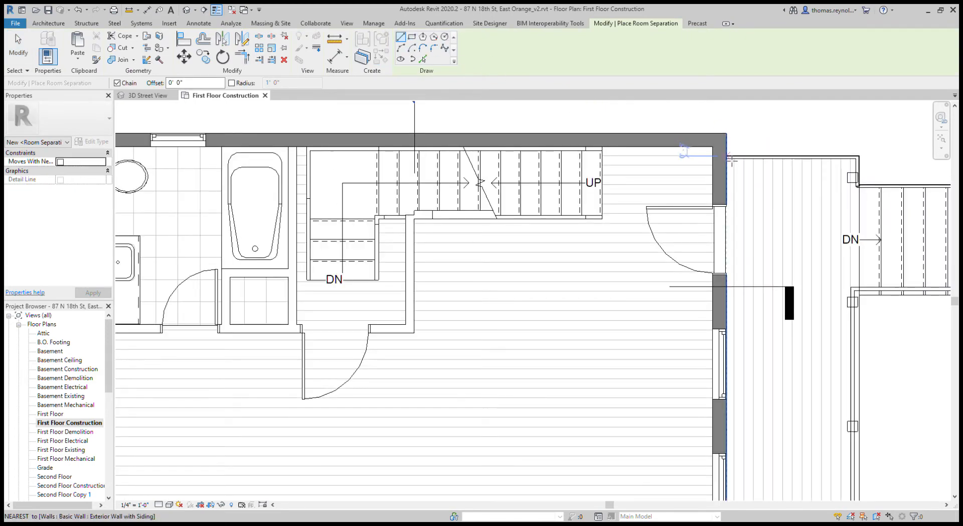
{"action": "left_click", "coordinate": [728, 157]}
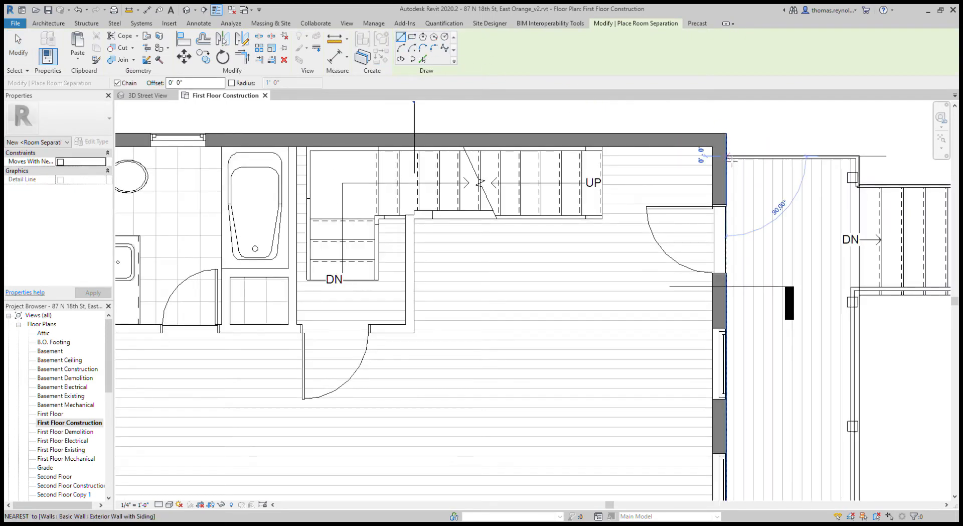
{"action": "left_click", "coordinate": [859, 156]}
{"action": "scroll", "coordinate": [861, 157], "scroll_direction": "down", "scroll_amount": 3}
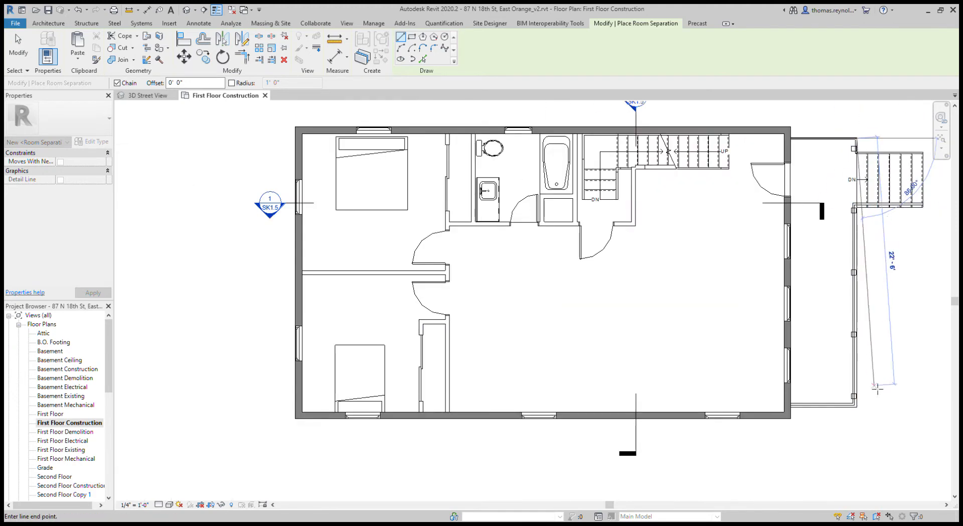
{"action": "left_click", "coordinate": [861, 410]}
{"action": "left_click", "coordinate": [794, 411]}
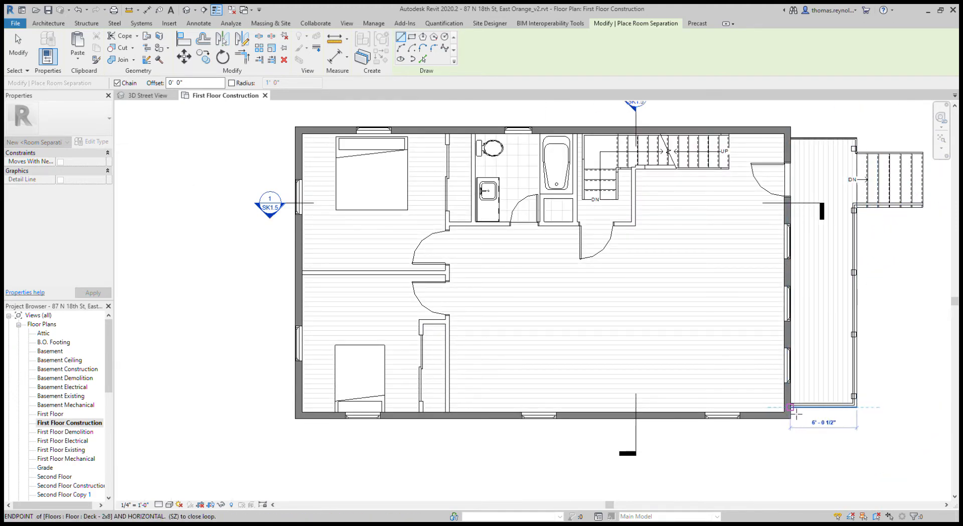
{"action": "key", "text": "Escape"}
{"action": "key", "text": "Escape"}
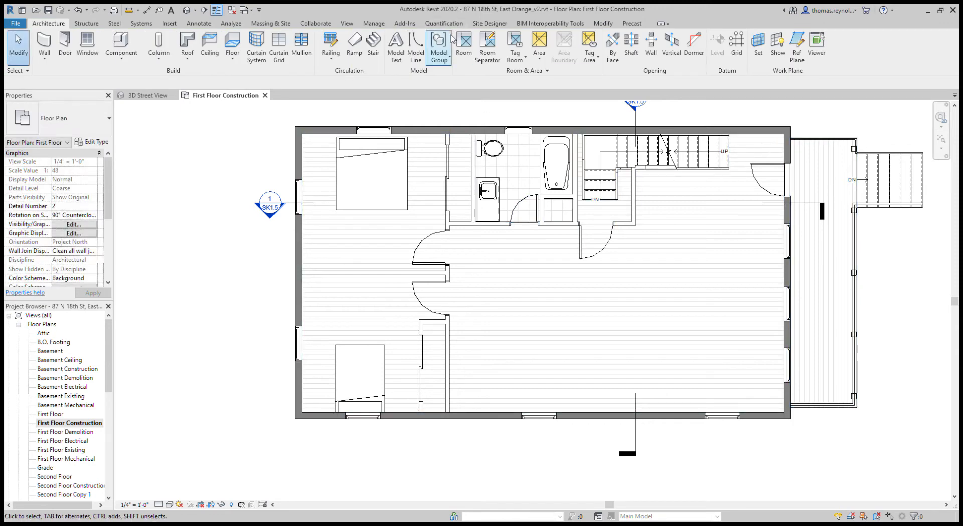
- Place a tagged room on the porch deck
{"action": "left_click", "coordinate": [464, 45]}
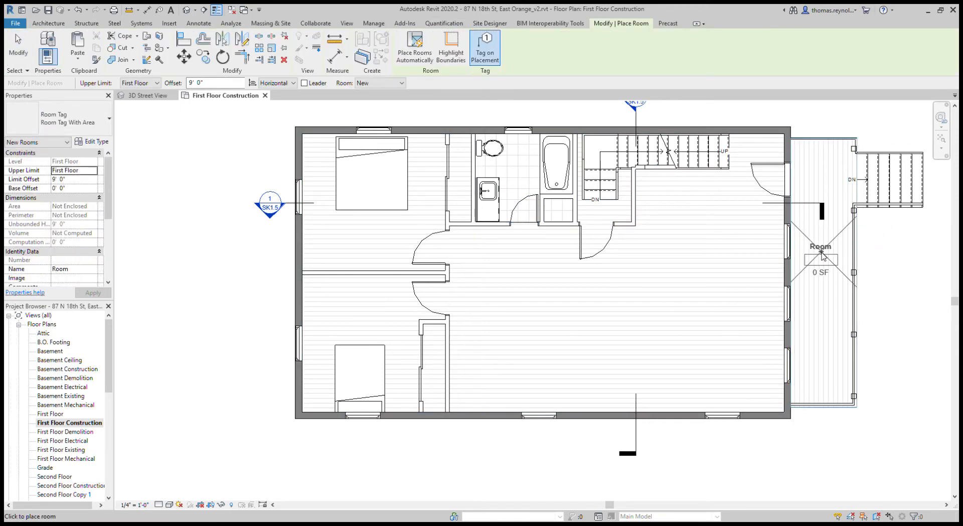
{"action": "left_click", "coordinate": [821, 253]}
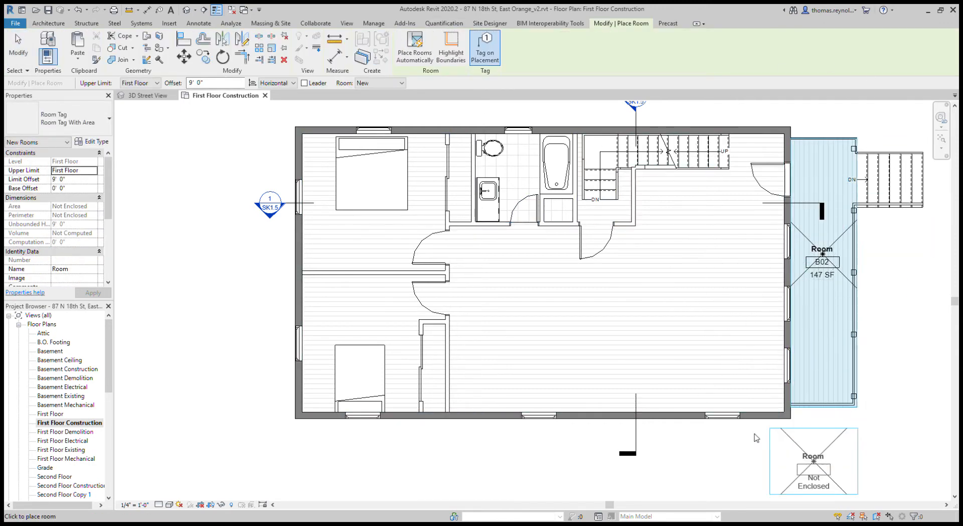
{"action": "key", "text": "Escape"}
{"action": "key", "text": "Escape"}
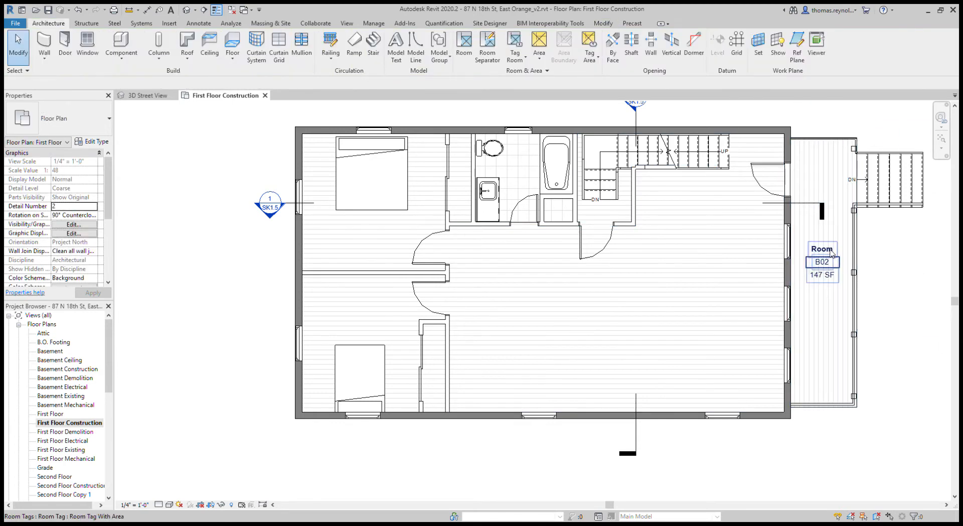
- Name the porch deck's room Porch and set its number to 101 in the tag
{"action": "left_click", "coordinate": [825, 254]}
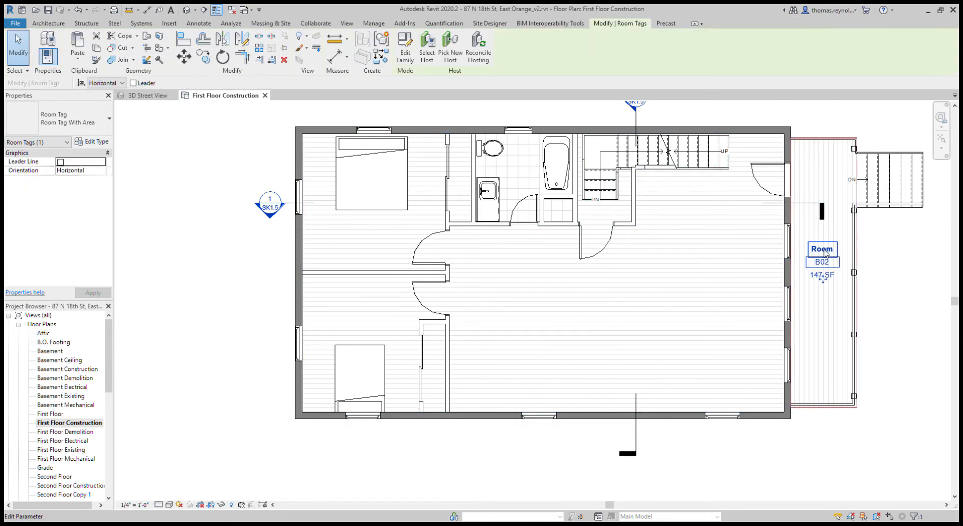
{"action": "left_click", "coordinate": [825, 253]}
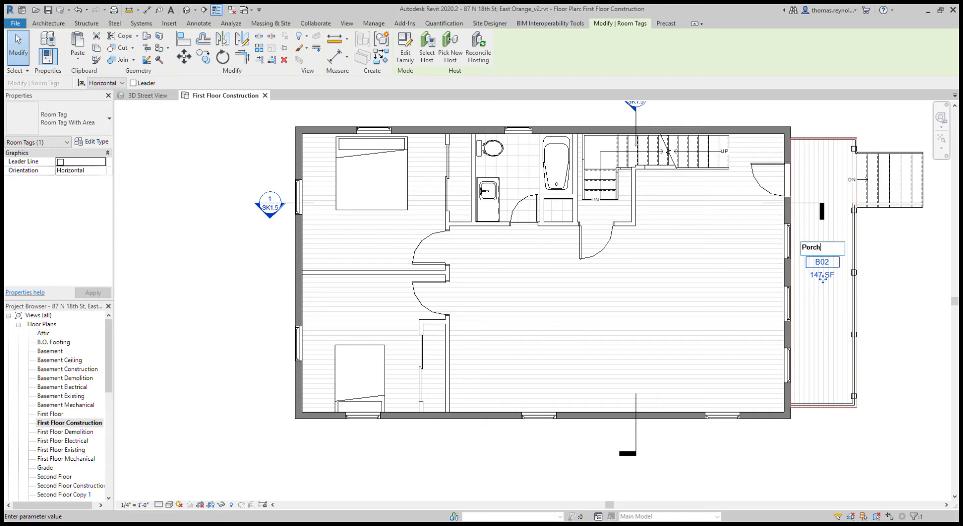
{"action": "left_click", "coordinate": [813, 267]}
{"action": "left_click", "coordinate": [821, 265]}
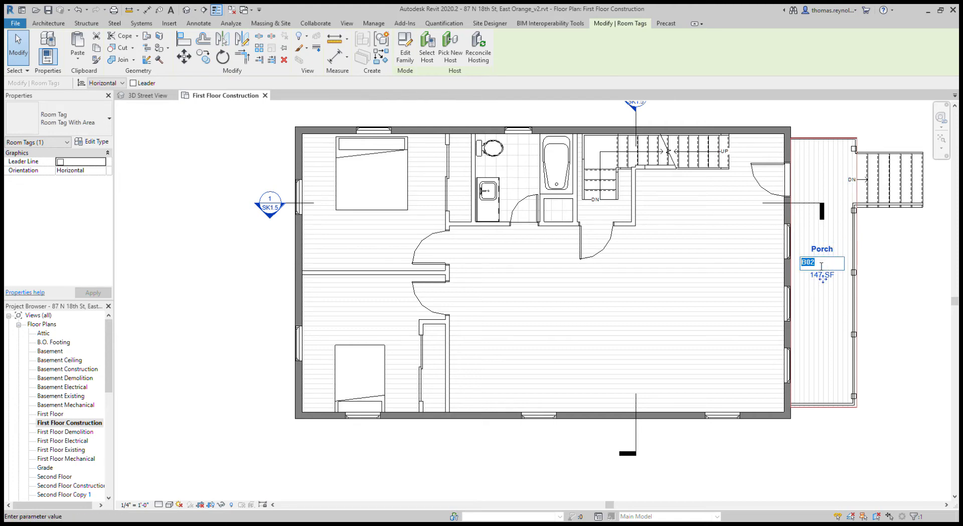
{"action": "type", "text": "101"}
{"action": "key", "text": "Return"}
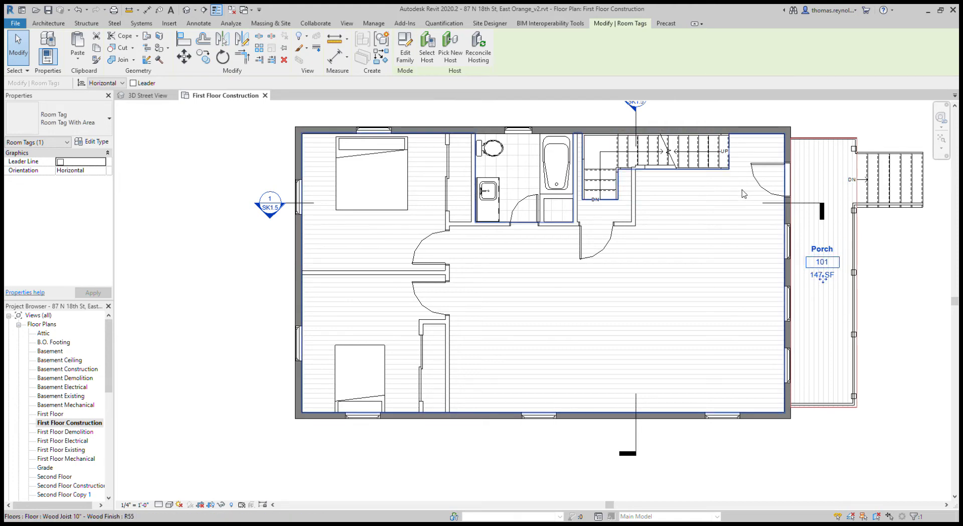
{"action": "scroll", "coordinate": [772, 182], "scroll_direction": "up", "scroll_amount": 2}
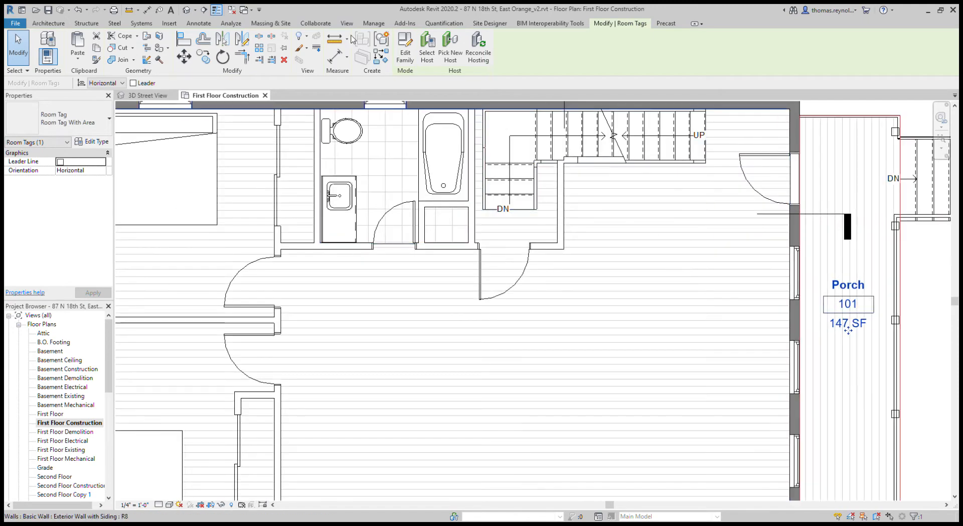
{"action": "key", "text": "Escape"}
{"action": "left_click", "coordinate": [481, 49]}
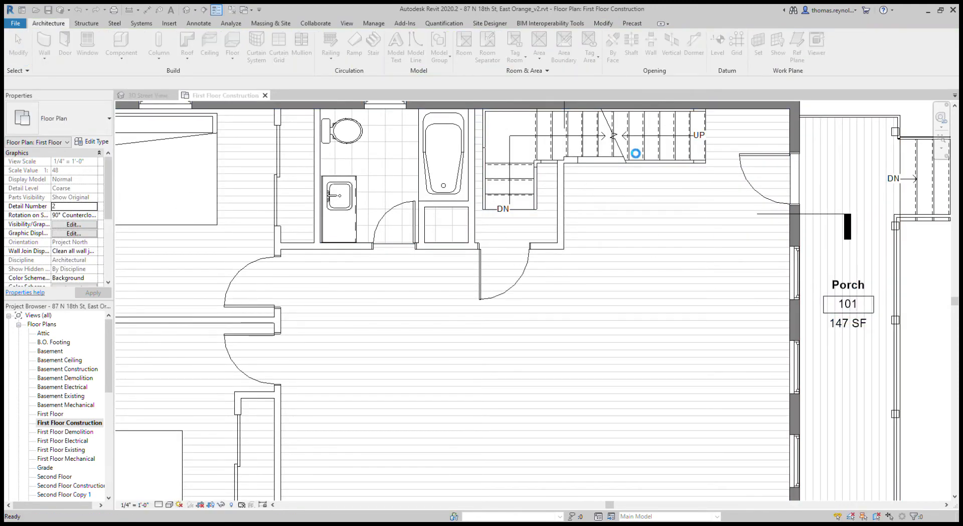
{"action": "scroll", "coordinate": [721, 234], "scroll_direction": "down", "scroll_amount": 3}
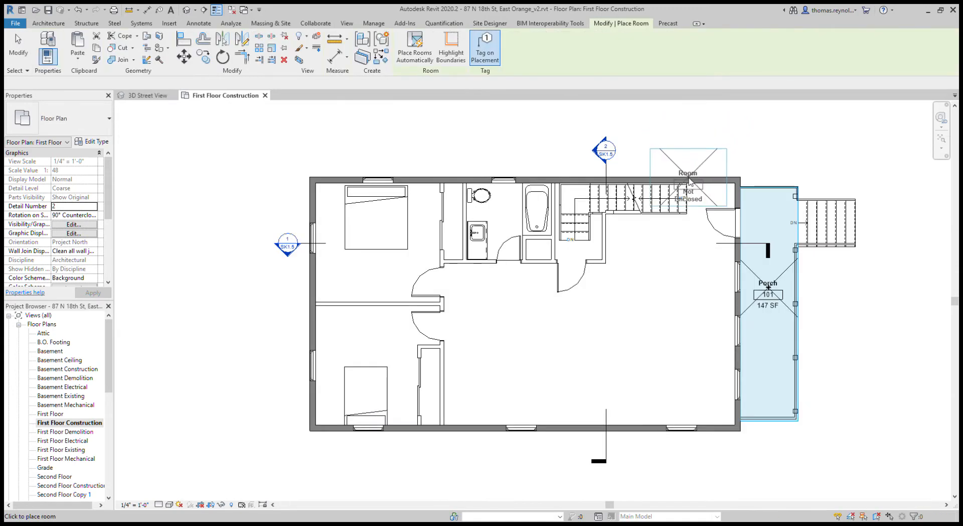
{"action": "key", "text": "Escape"}
- Try copying the exterior entry door along the porch wall onto the neighbouring window, and delete the copy
{"action": "scroll", "coordinate": [685, 196], "scroll_direction": "up", "scroll_amount": 1}
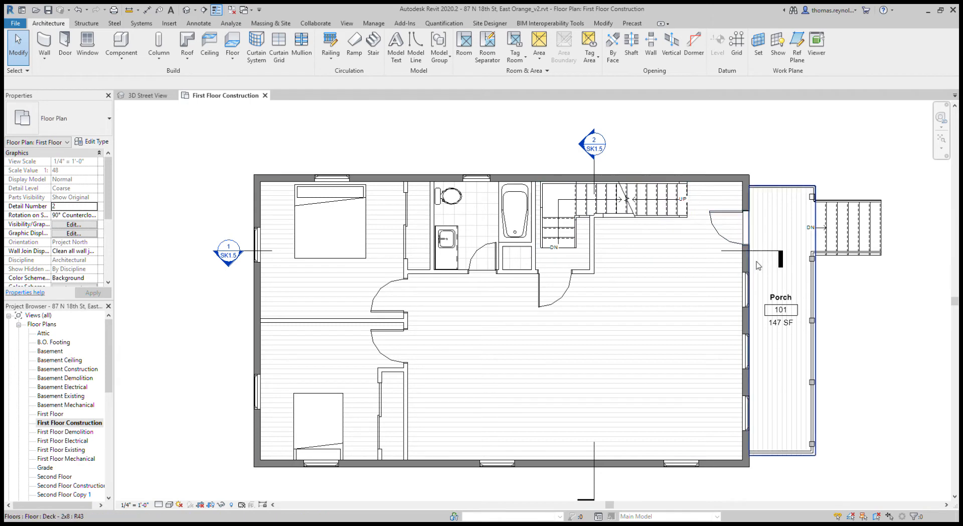
{"action": "left_click", "coordinate": [744, 233]}
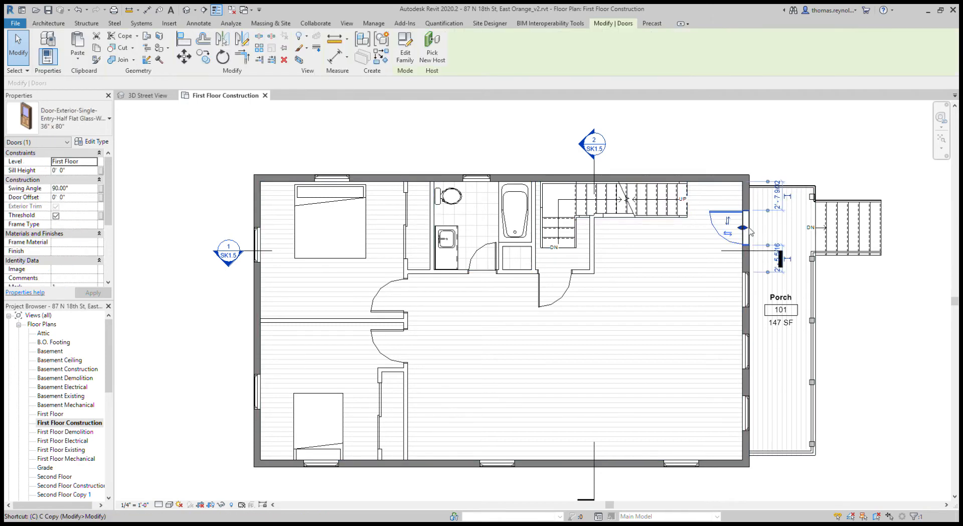
{"action": "key", "text": "c"}
{"action": "key", "text": "o"}
{"action": "left_click", "coordinate": [751, 231]}
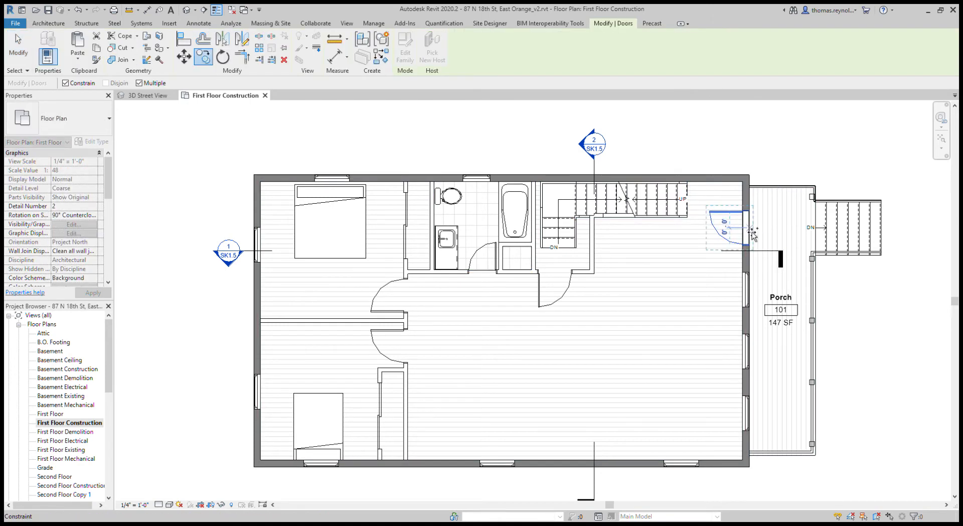
{"action": "left_click", "coordinate": [750, 291]}
{"action": "key", "text": "Escape"}
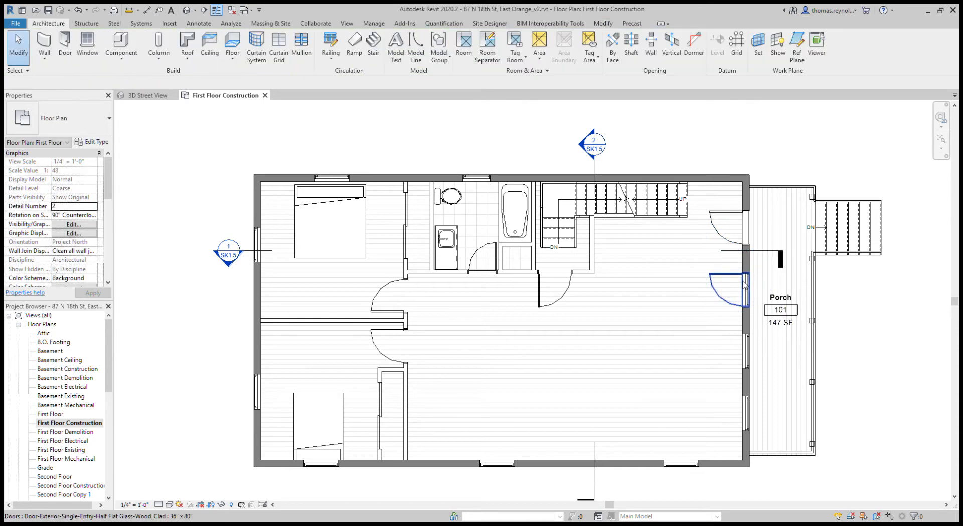
{"action": "key", "text": "Delete"}
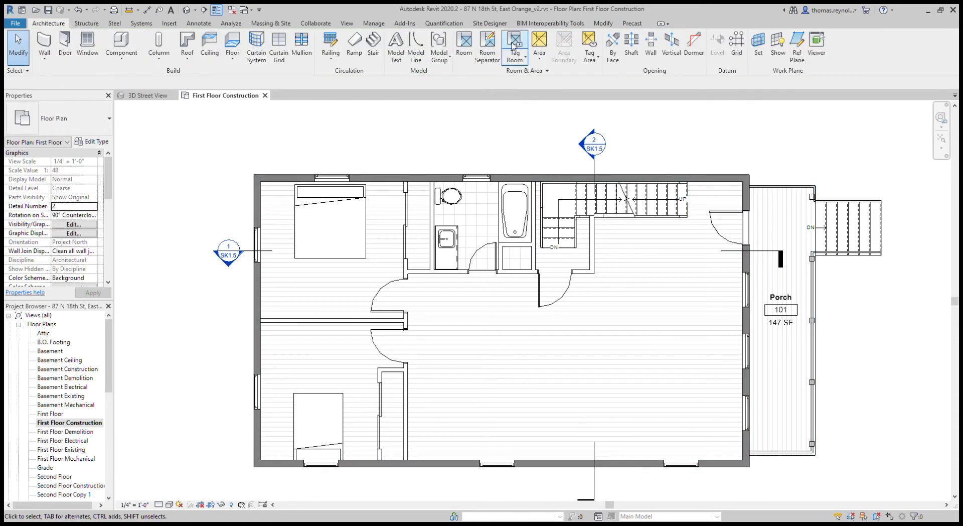
- Draw an Interior - 2x4 - 1h FR wall about 5 ft long inward from the porch wall, beside the exterior entry door
{"action": "key", "text": "w"}
{"action": "key", "text": "a"}
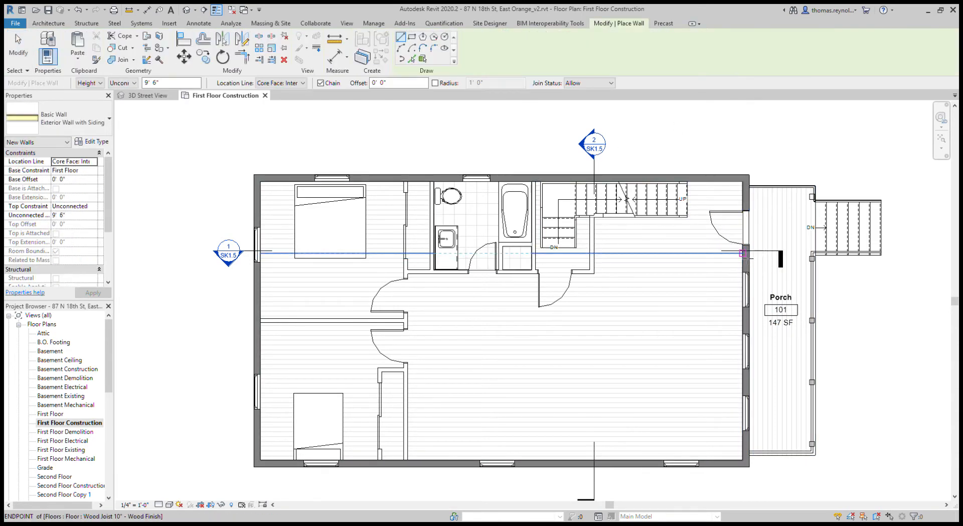
{"action": "left_click", "coordinate": [690, 256]}
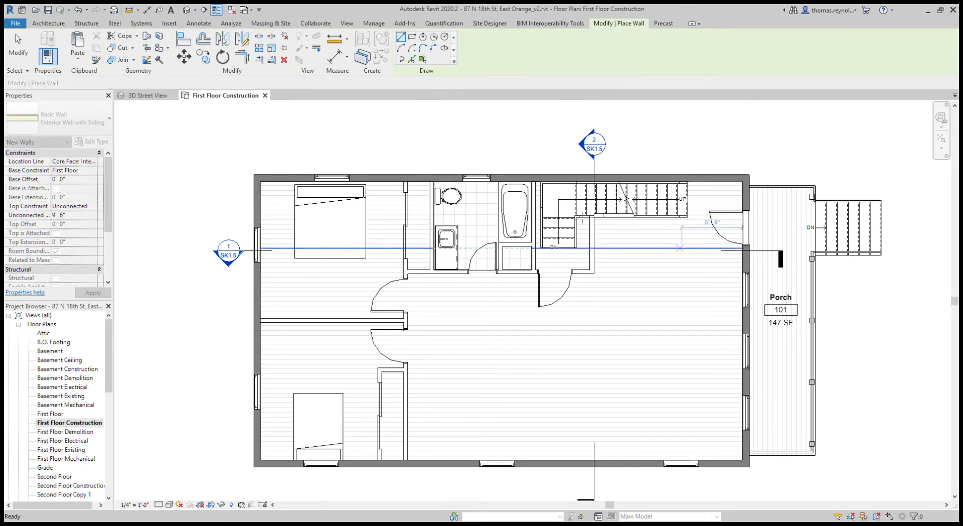
{"action": "key", "text": "Escape"}
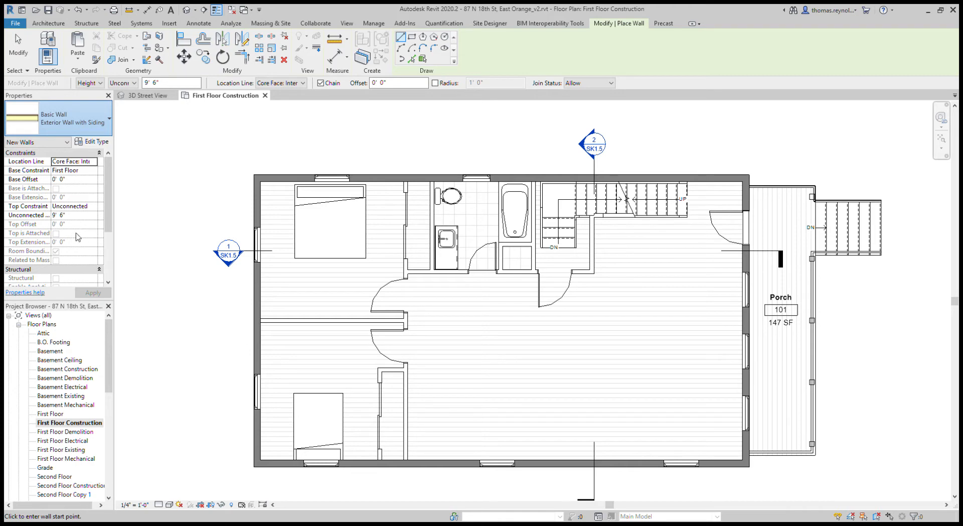
{"action": "left_click", "coordinate": [78, 237]}
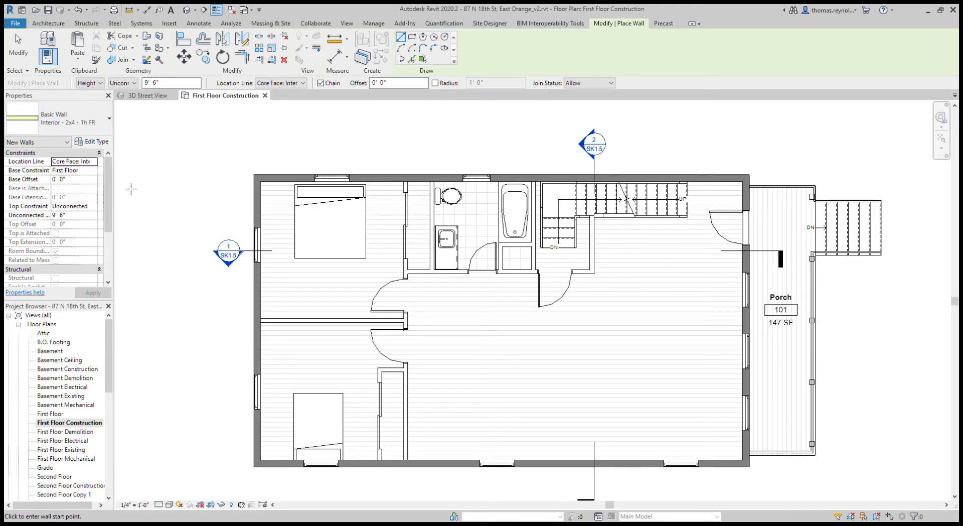
{"action": "left_click", "coordinate": [749, 260]}
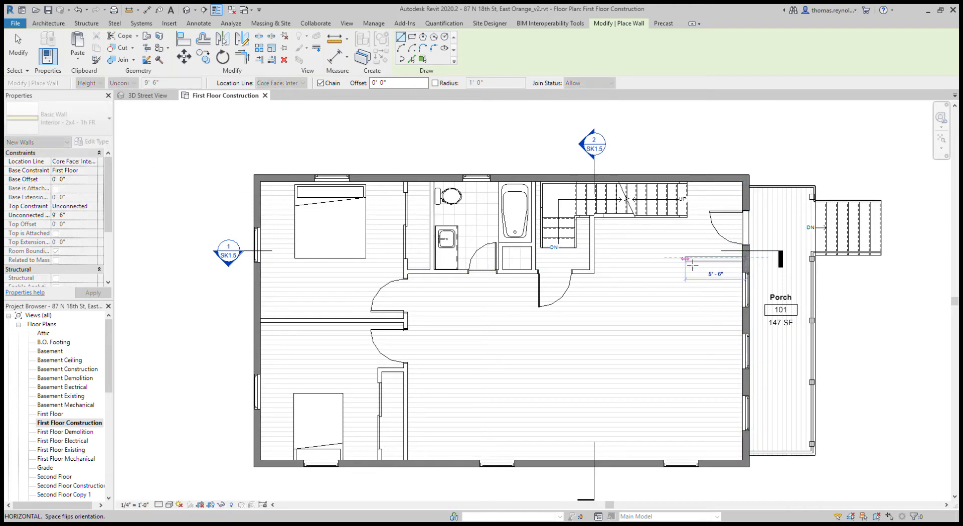
{"action": "left_click", "coordinate": [692, 259]}
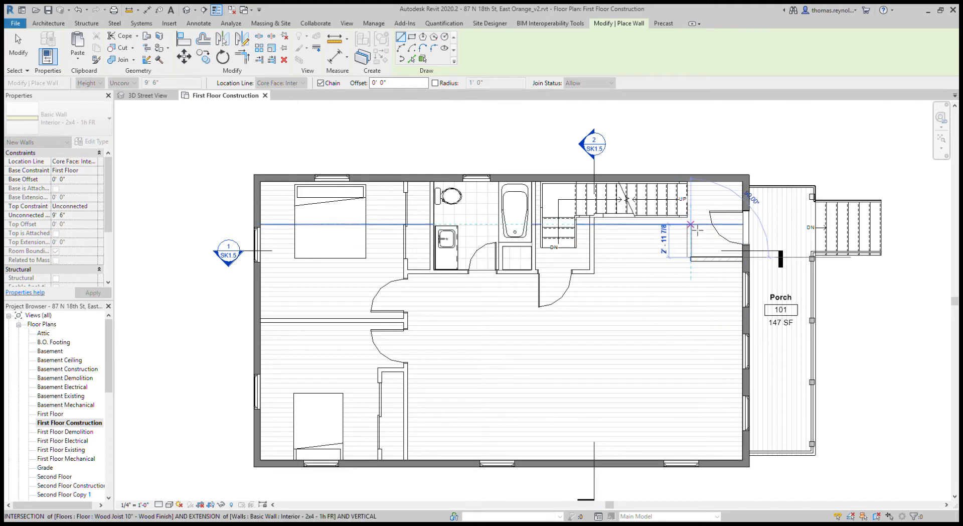
- Continue the wall to the stair's lower corner, about 3' 9", and along the stair's long side to the existing return wall
{"action": "scroll", "coordinate": [696, 225], "scroll_direction": "up", "scroll_amount": 3}
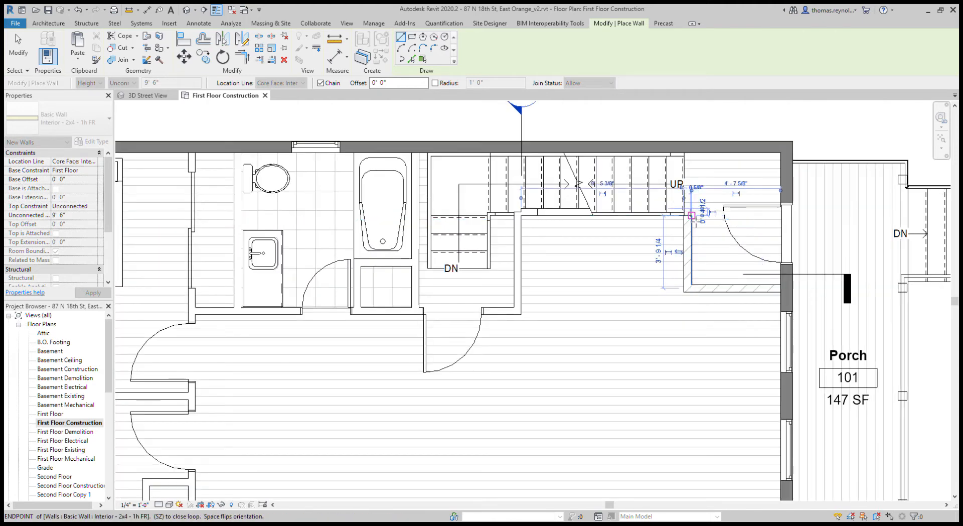
{"action": "left_click", "coordinate": [691, 215]}
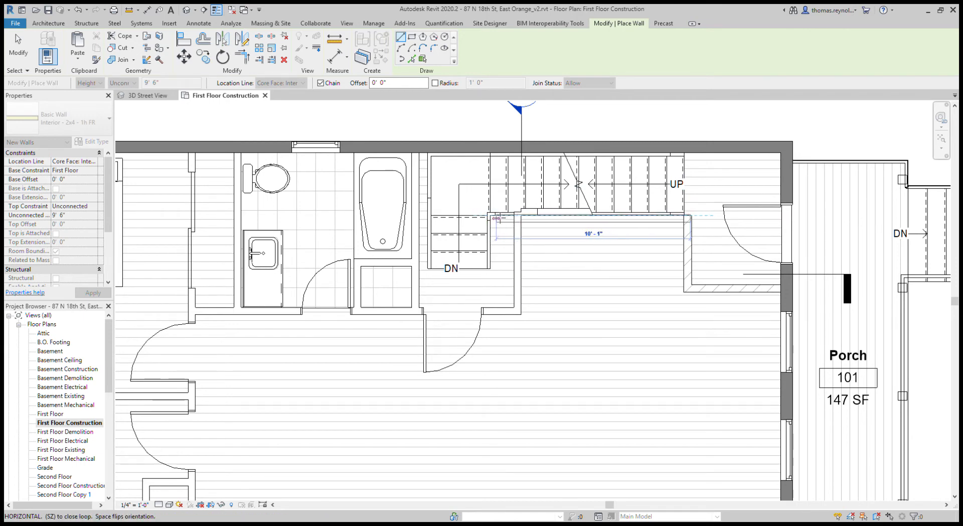
{"action": "left_click", "coordinate": [519, 216]}
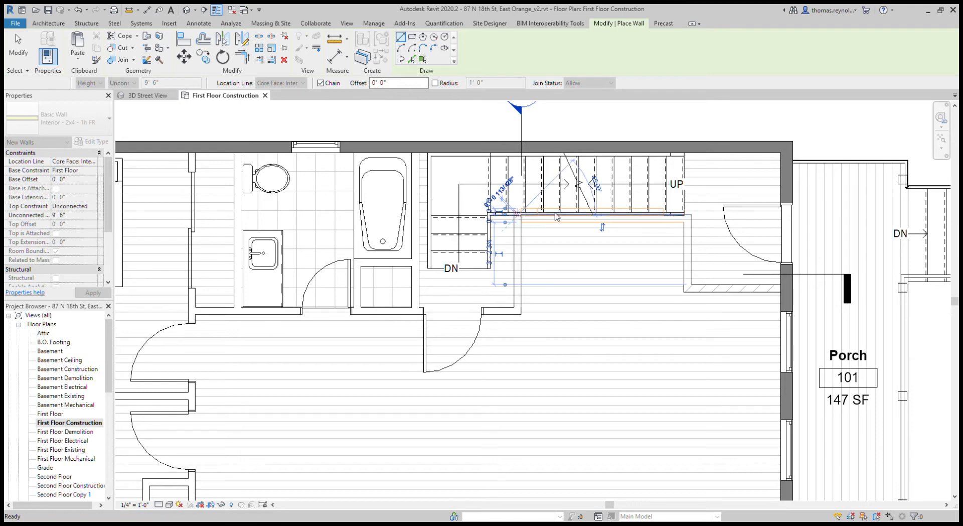
{"action": "key", "text": "Escape"}
{"action": "key", "text": "Escape"}
- Delete the old Interior - 2x4 - 0h FR wall along the stair's long side and the short return wall at its end
{"action": "left_click", "coordinate": [555, 213]}
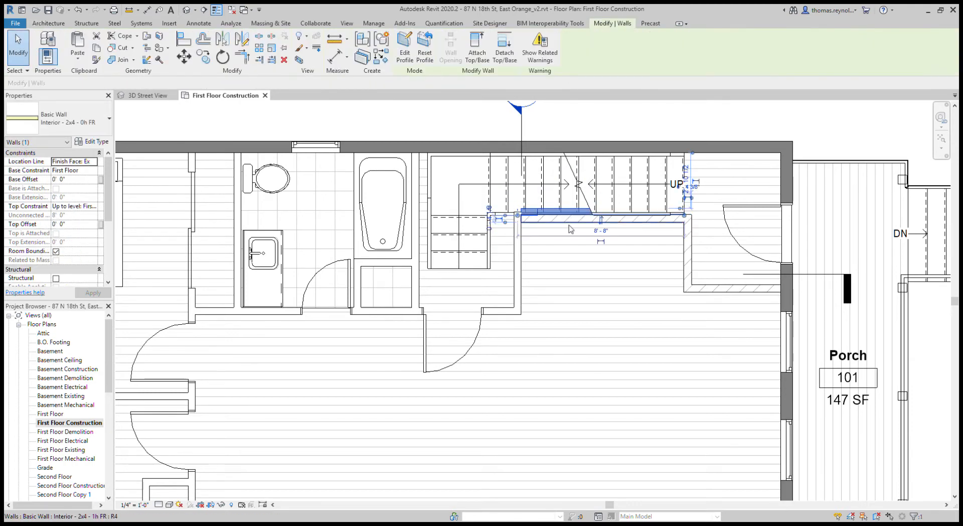
{"action": "key", "text": "Delete"}
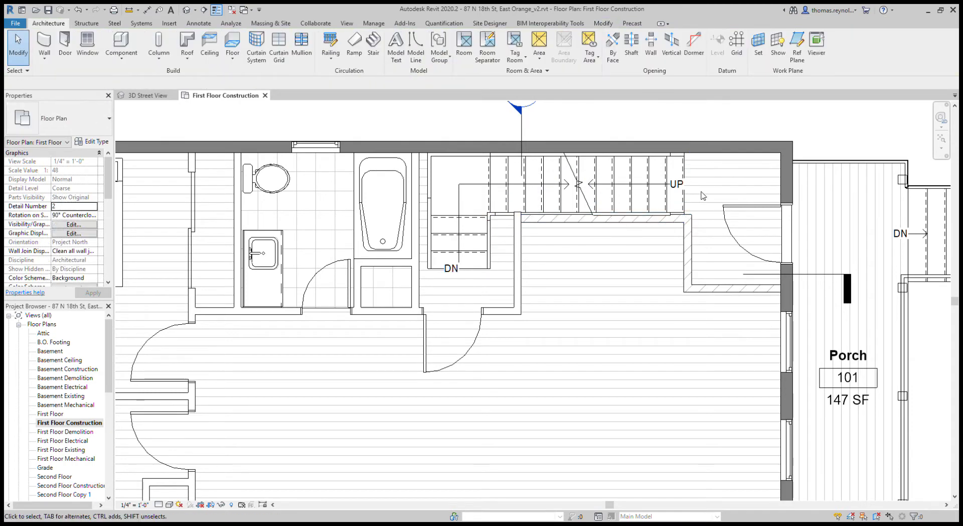
{"action": "left_click", "coordinate": [520, 226]}
{"action": "key", "text": "Delete"}
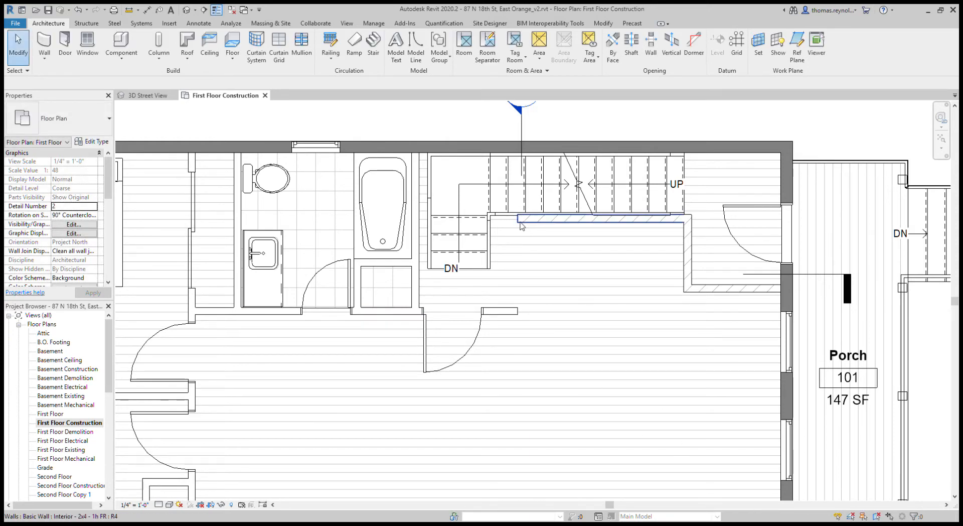
- Offset the new wall beside the stair and align its near face with the stair's outer edge
{"action": "scroll", "coordinate": [587, 224], "scroll_direction": "up", "scroll_amount": 4}
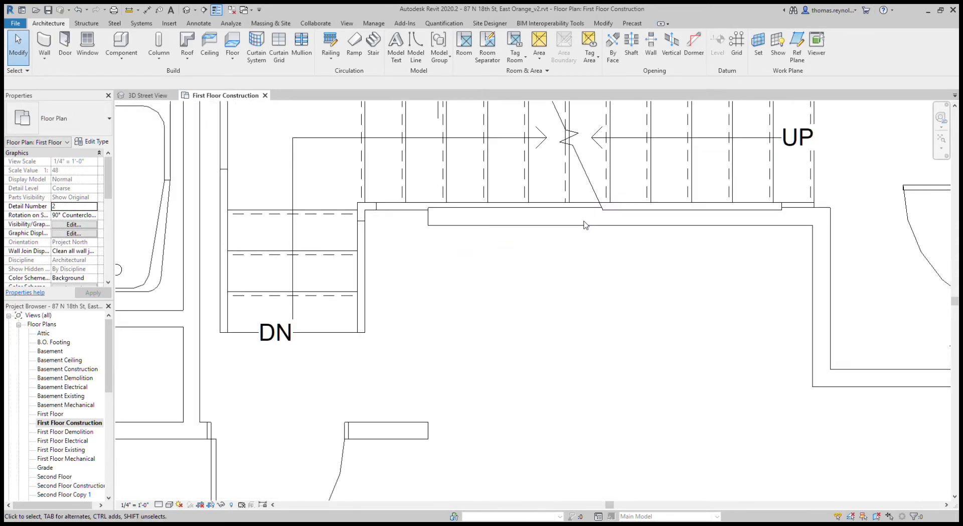
{"action": "left_click", "coordinate": [766, 227]}
{"action": "left_click_drag", "start_coordinate": [766, 226], "coordinate": [763, 241]}
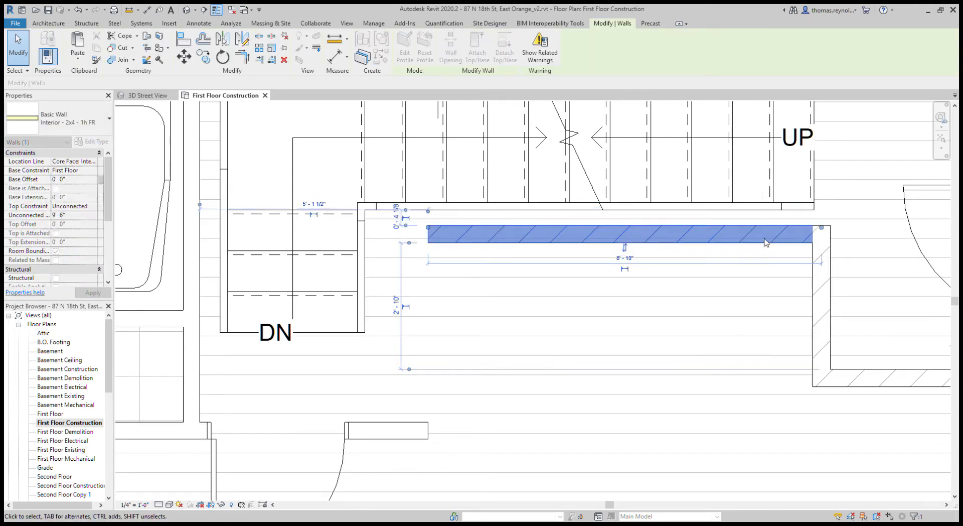
{"action": "key", "text": "a"}
{"action": "key", "text": "l"}
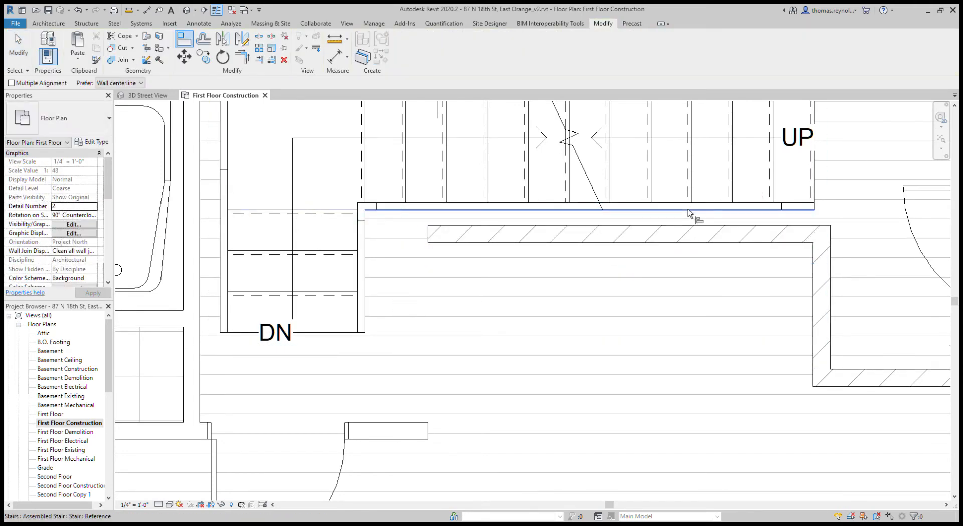
{"action": "left_click", "coordinate": [688, 210]}
{"action": "left_click", "coordinate": [680, 226]}
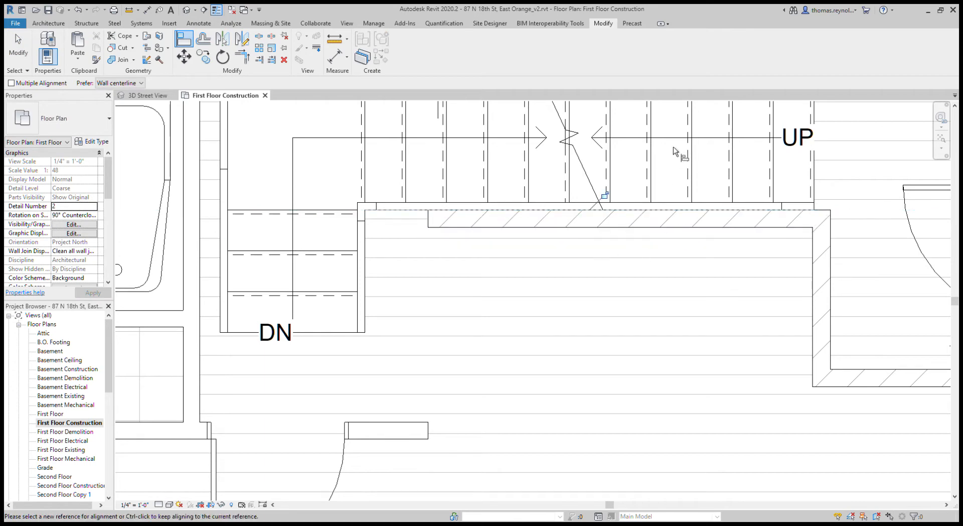
{"action": "scroll", "coordinate": [676, 190], "scroll_direction": "down", "scroll_amount": 3}
{"action": "key", "text": "Escape"}
- Mirror the bathroom and closet wall about a drawn 45° axis to form a perpendicular wall at its stair-side end
{"action": "left_click", "coordinate": [549, 311]}
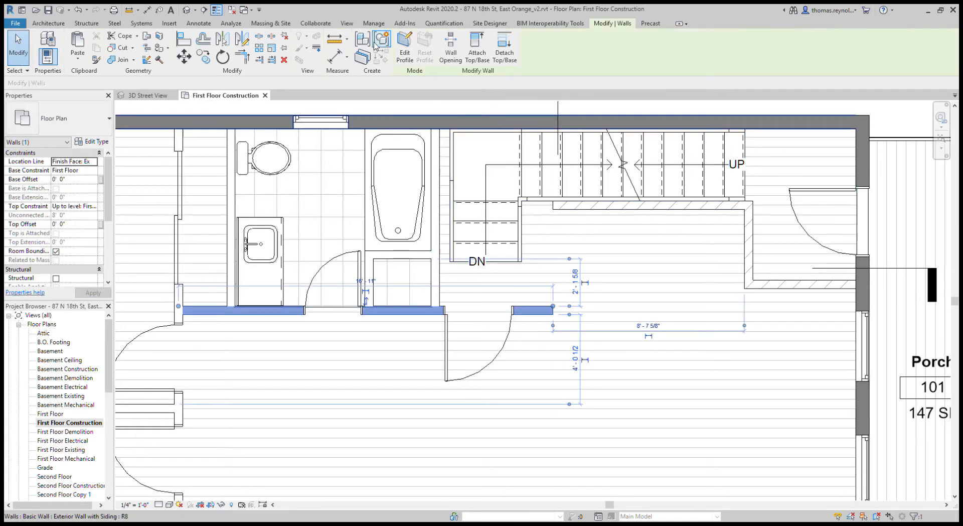
{"action": "left_click", "coordinate": [242, 39]}
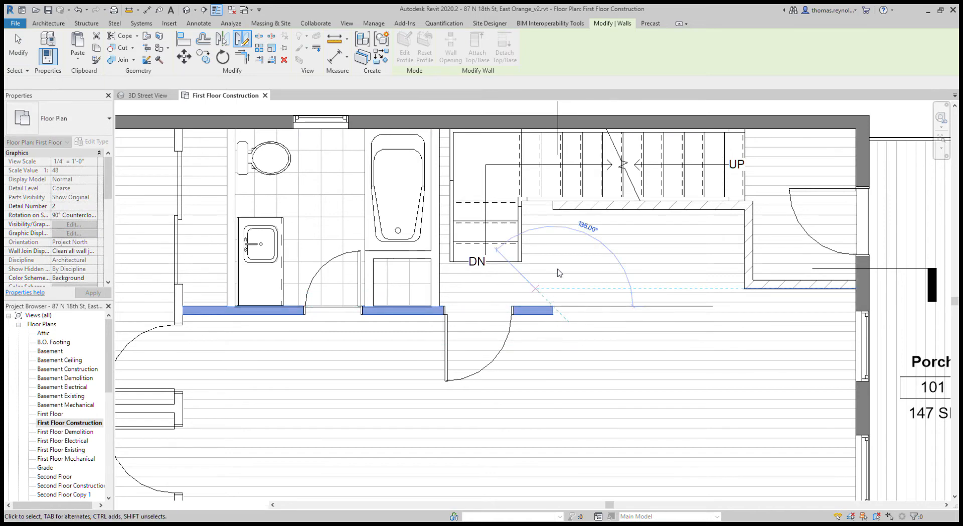
{"action": "left_click", "coordinate": [543, 295]}
{"action": "key", "text": "Escape"}
- Delete the door in the mirrored wall and trim that wall to a corner with the new wall along the stair
{"action": "left_click", "coordinate": [585, 271]}
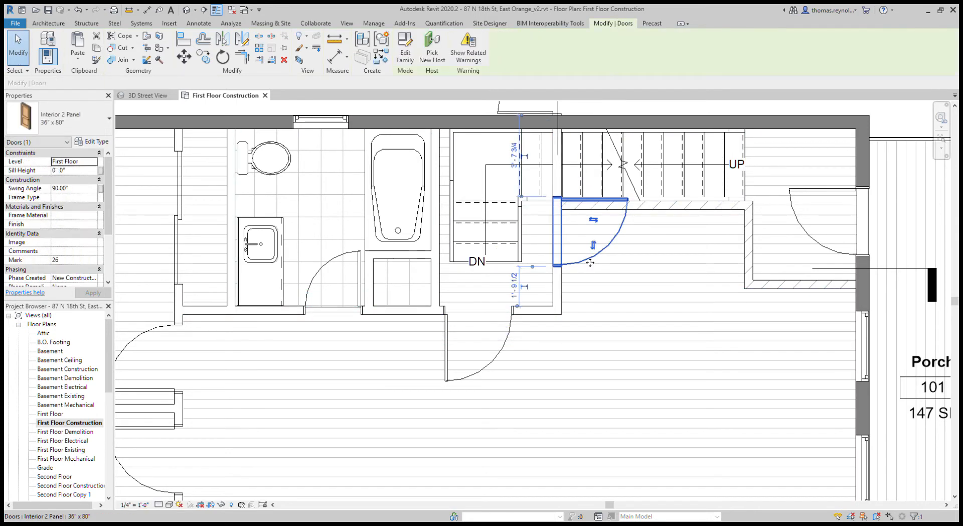
{"action": "key", "text": "Delete"}
{"action": "key", "text": "t"}
{"action": "key", "text": "r"}
{"action": "left_click", "coordinate": [558, 241]}
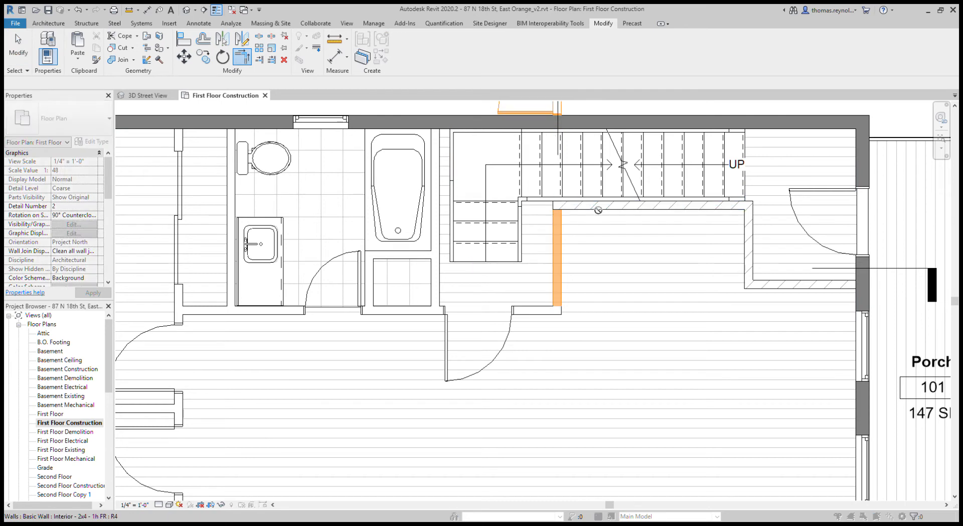
{"action": "left_click", "coordinate": [570, 209]}
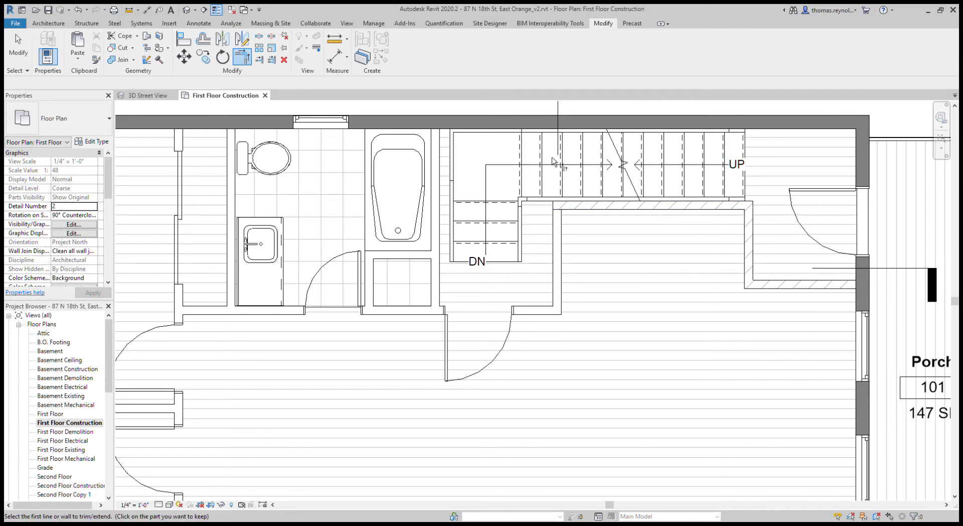
{"action": "key", "text": "Escape"}
- Align the short entry wall's face with the end of the stair at its first riser
{"action": "scroll", "coordinate": [724, 240], "scroll_direction": "down", "scroll_amount": 5}
{"action": "scroll", "coordinate": [737, 225], "scroll_direction": "up", "scroll_amount": 4}
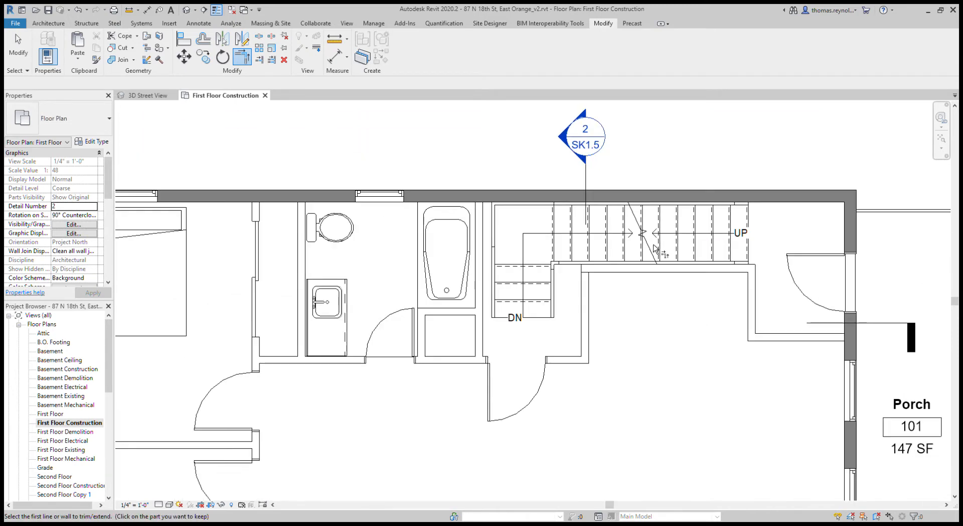
{"action": "key", "text": "a"}
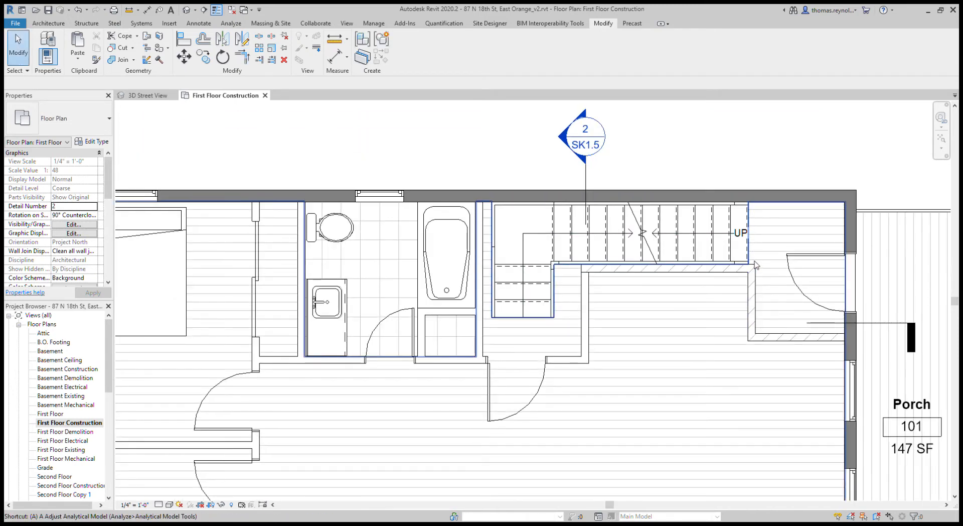
{"action": "key", "text": "l"}
{"action": "left_click", "coordinate": [755, 291]}
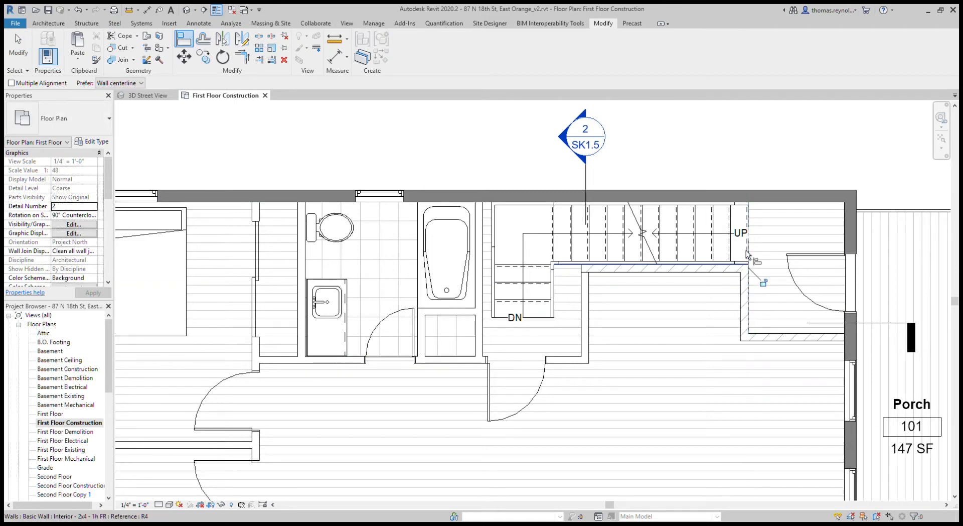
{"action": "scroll", "coordinate": [724, 194], "scroll_direction": "down", "scroll_amount": 2}
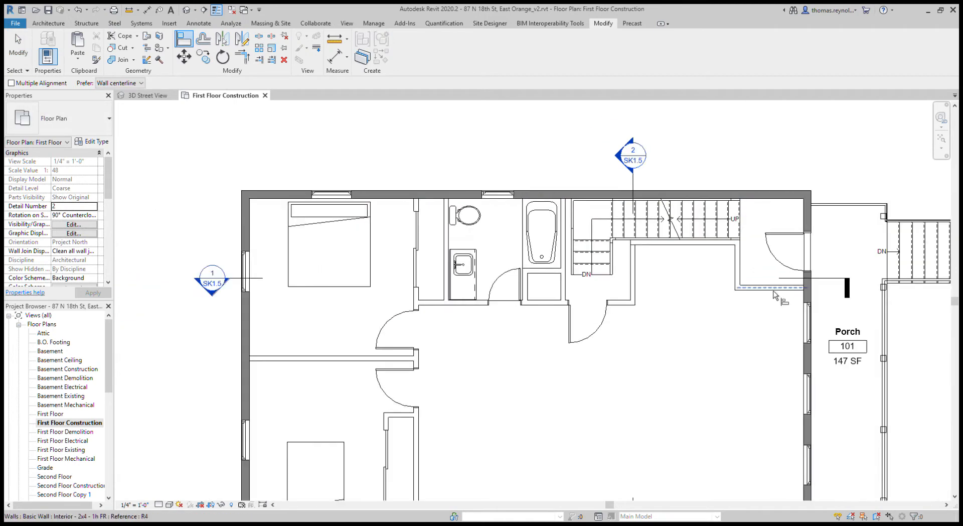
{"action": "key", "text": "Escape"}
- Flip the exterior entry door so it opens into the entry and hinges on the side nearest the new wall
{"action": "left_click", "coordinate": [786, 270]}
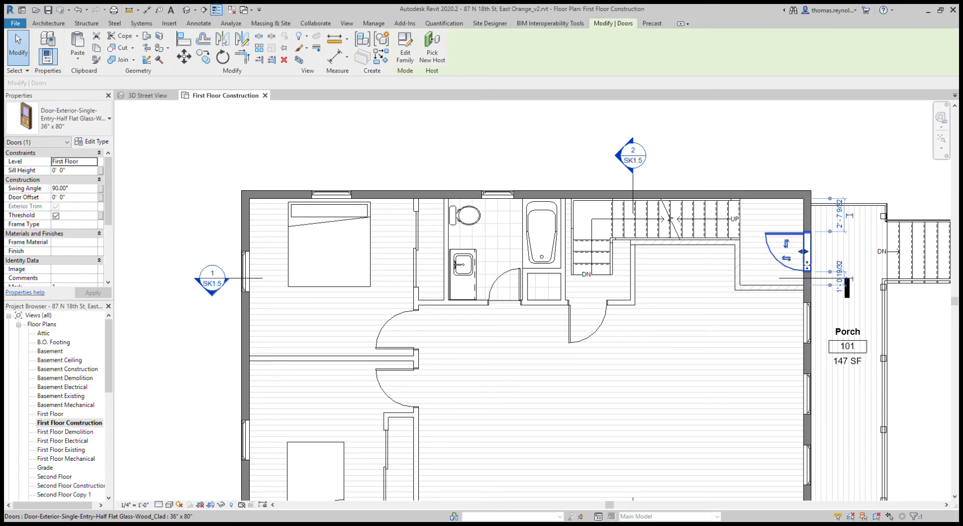
{"action": "key", "text": "space"}
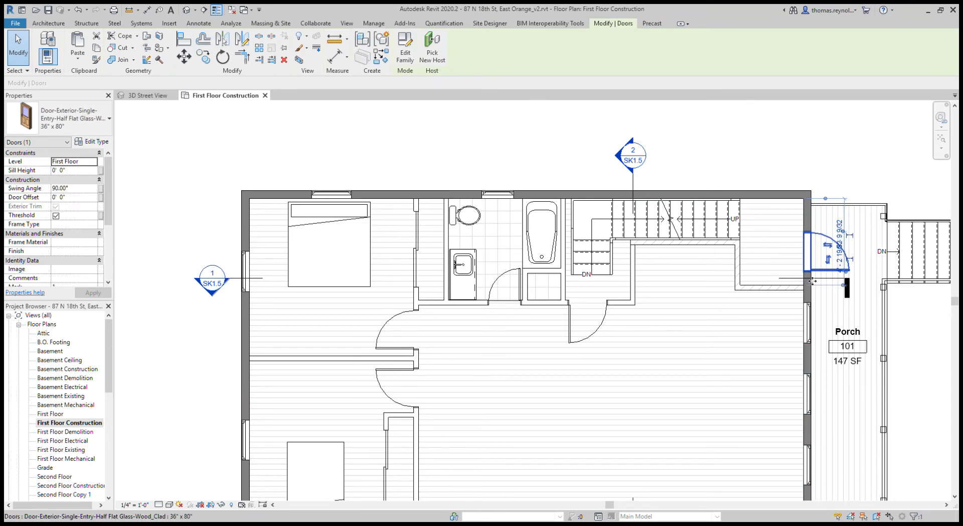
{"action": "key", "text": "space"}
{"action": "key", "text": "Escape"}
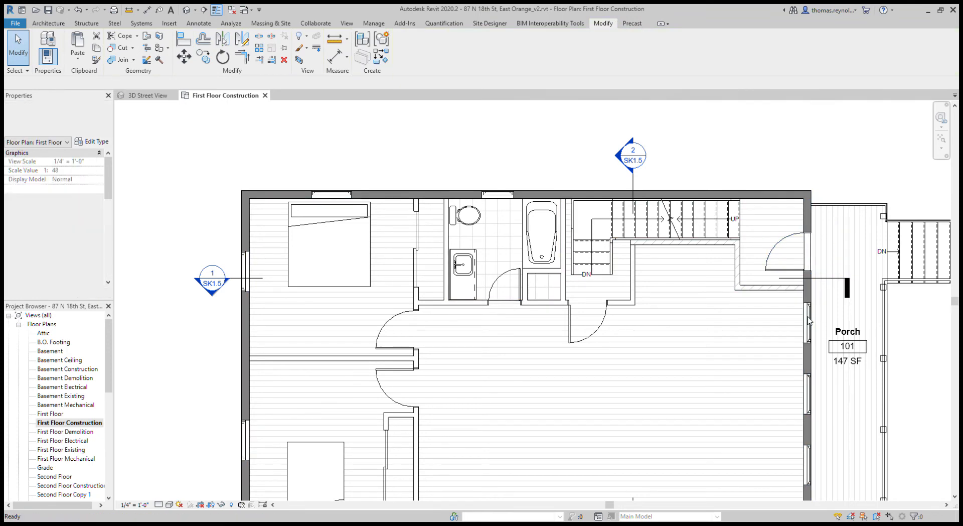
- Mirror a copy of the exterior entry door across the new partition that meets the porch wall
{"action": "left_click", "coordinate": [782, 273]}
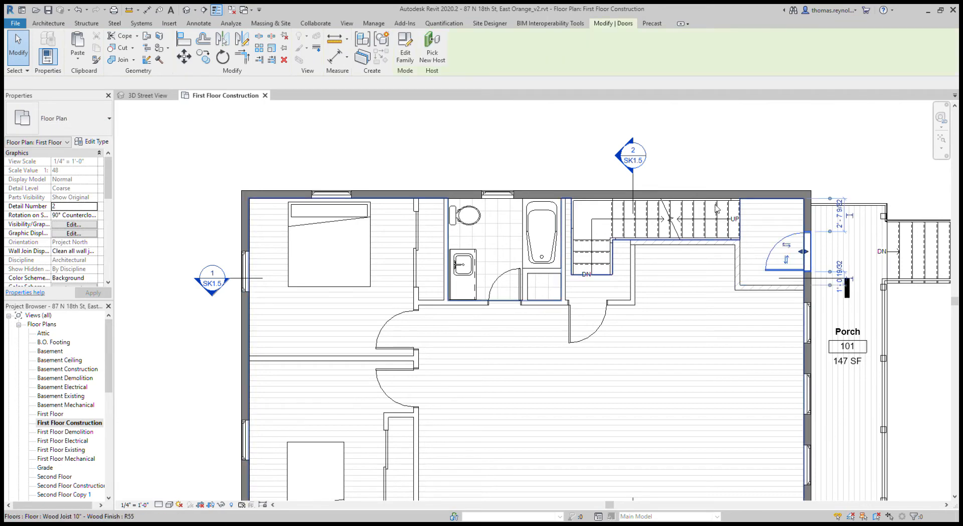
{"action": "left_click", "coordinate": [223, 39]}
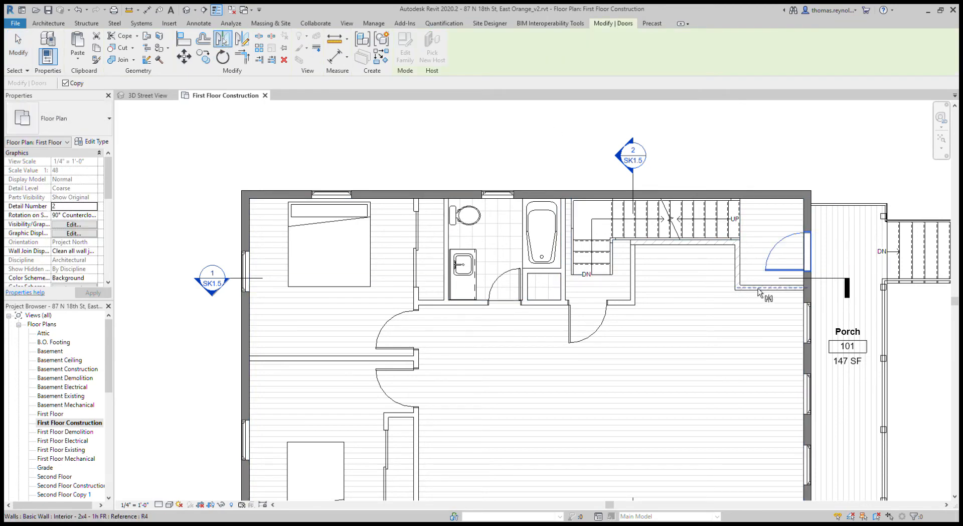
{"action": "left_click", "coordinate": [777, 295]}
{"action": "key", "text": "Escape"}
- Move the mirrored door along the porch wall until it lines up with the neighbouring window opening
{"action": "scroll", "coordinate": [802, 298], "scroll_direction": "up", "scroll_amount": 4}
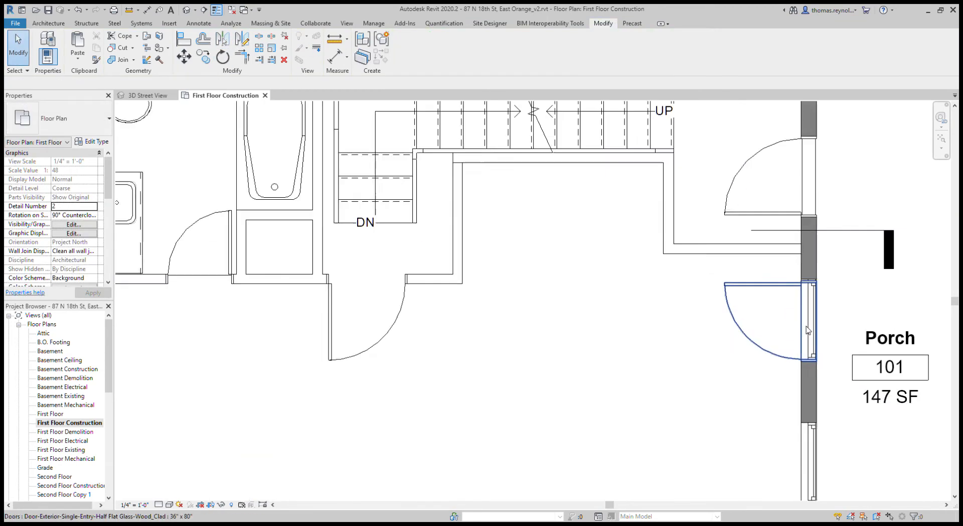
{"action": "left_click_drag", "start_coordinate": [810, 330], "coordinate": [804, 369]}
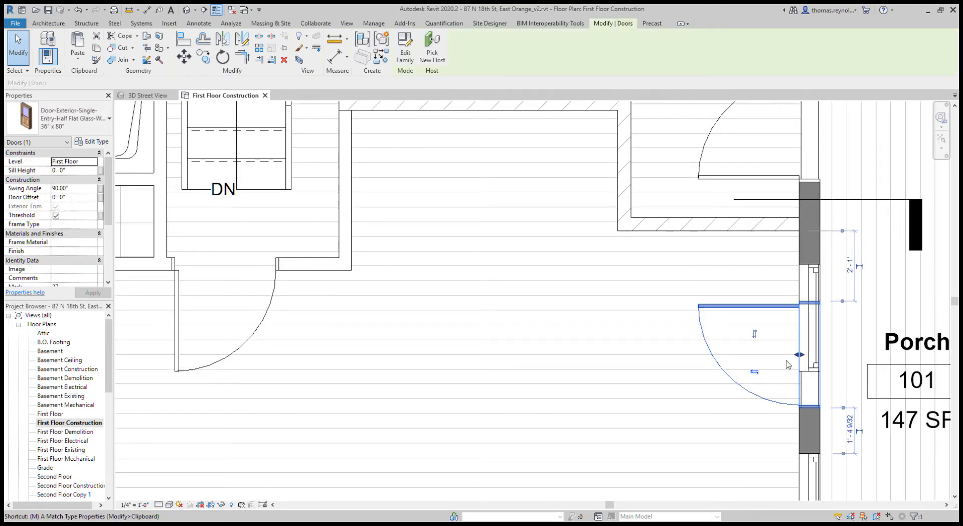
{"action": "key", "text": "m"}
{"action": "key", "text": "v"}
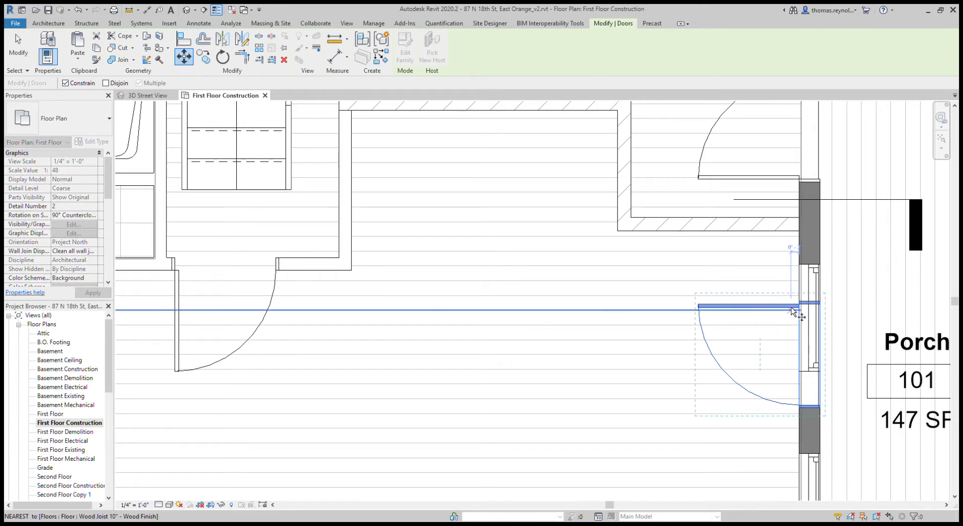
{"action": "left_click", "coordinate": [813, 363]}
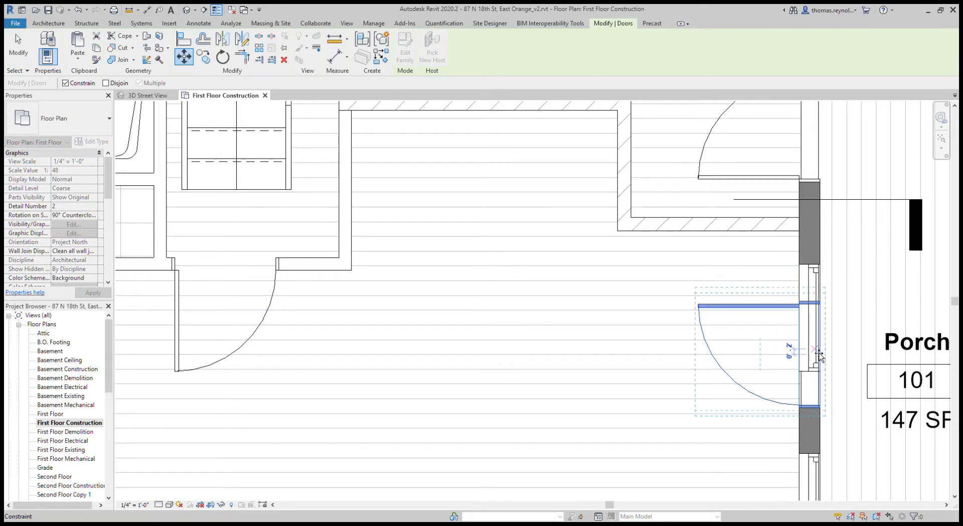
{"action": "left_click", "coordinate": [817, 325]}
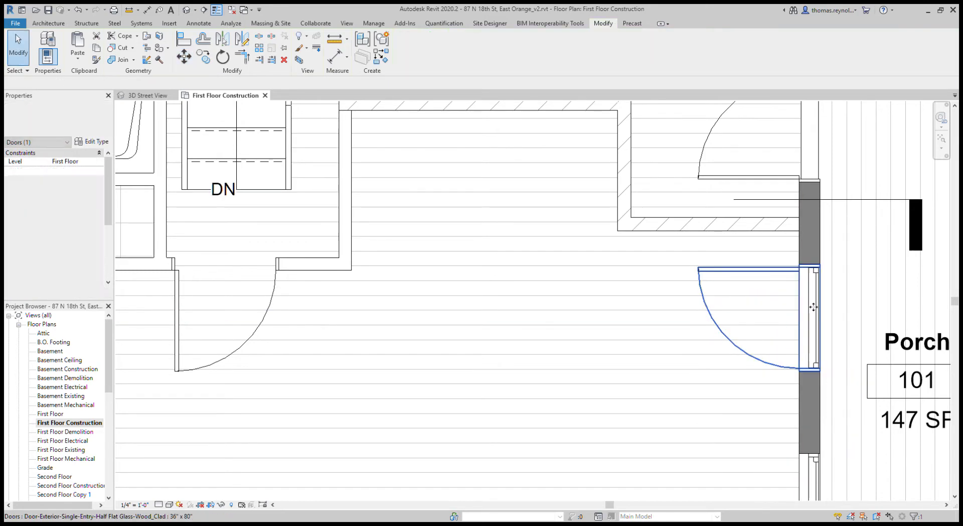
- Delete the double-hung window that the mirrored exterior door overlaps in the porch wall
{"action": "left_click", "coordinate": [810, 307]}
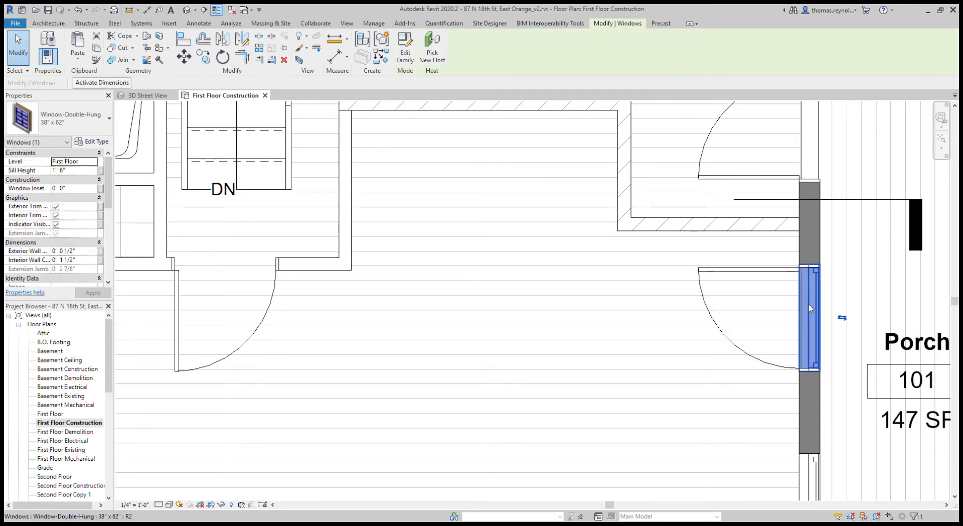
{"action": "key", "text": "Escape"}
{"action": "scroll", "coordinate": [815, 304], "scroll_direction": "down", "scroll_amount": 2}
{"action": "scroll", "coordinate": [822, 305], "scroll_direction": "down", "scroll_amount": 2}
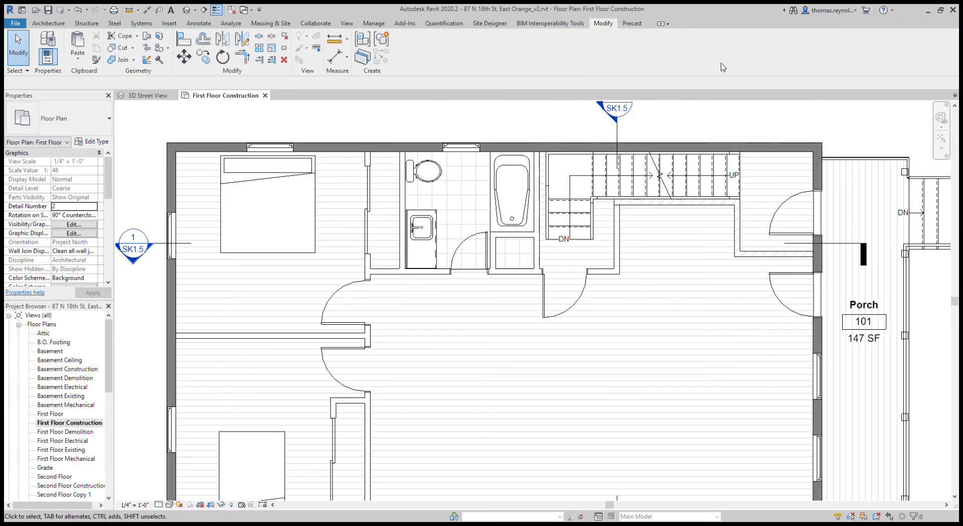
{"action": "scroll", "coordinate": [401, 145], "scroll_direction": "down", "scroll_amount": 3}
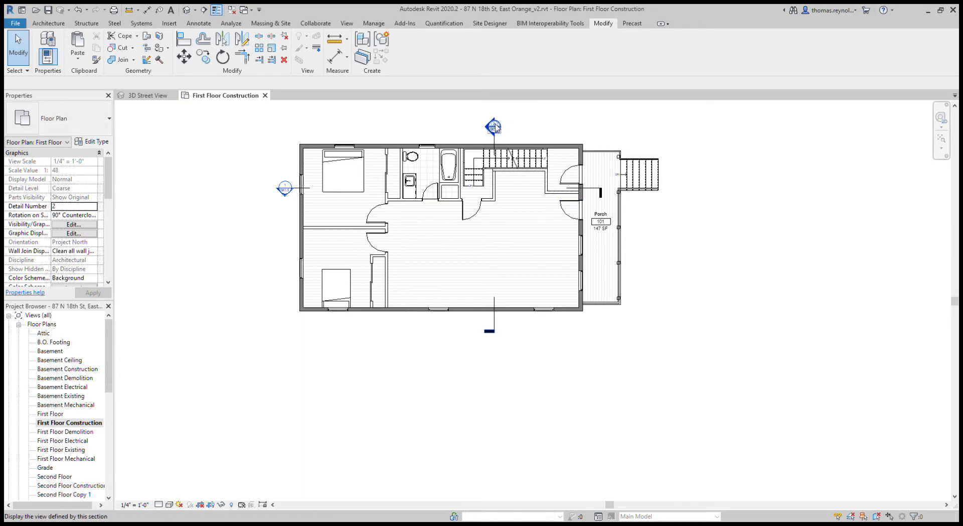
{"action": "left_click", "coordinate": [49, 24]}
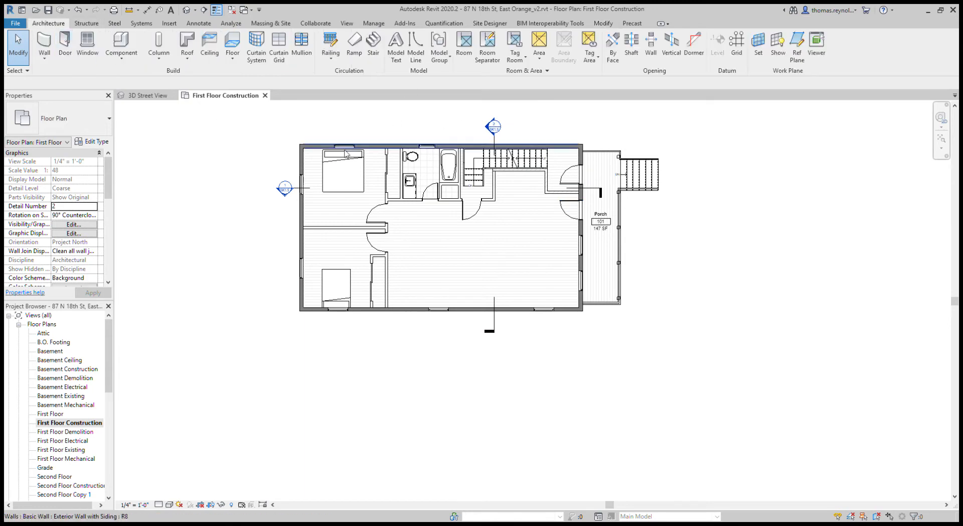
{"action": "left_click", "coordinate": [460, 49]}
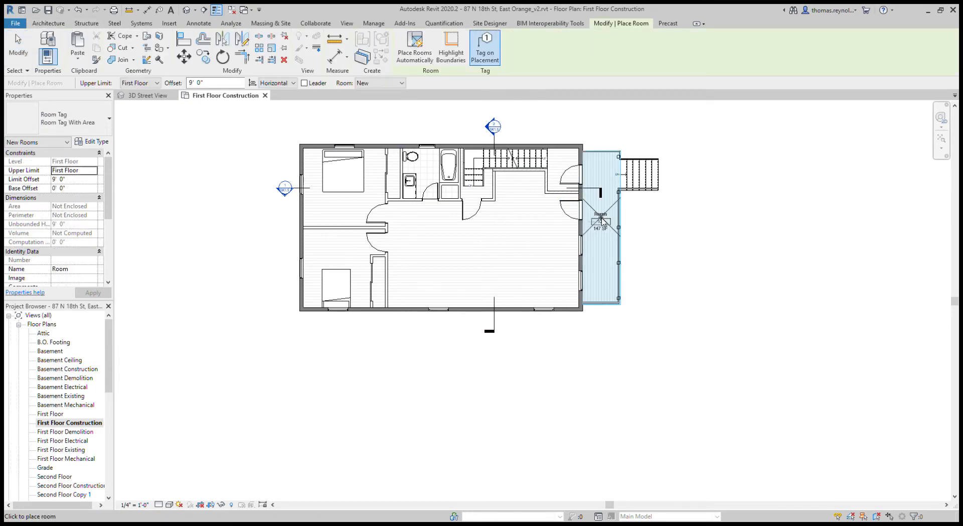
{"action": "scroll", "coordinate": [559, 171], "scroll_direction": "up", "scroll_amount": 3}
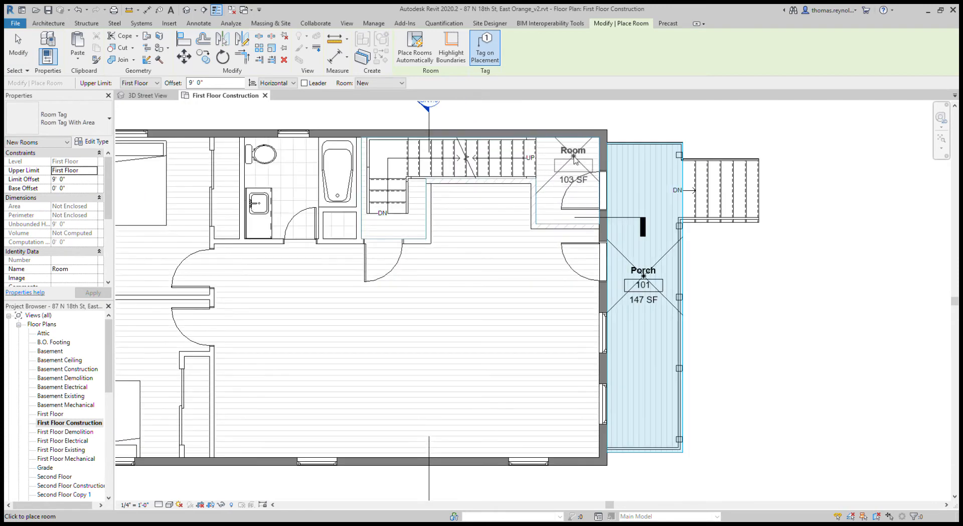
{"action": "left_click", "coordinate": [571, 169]}
{"action": "key", "text": "Escape"}
{"action": "key", "text": "Escape"}
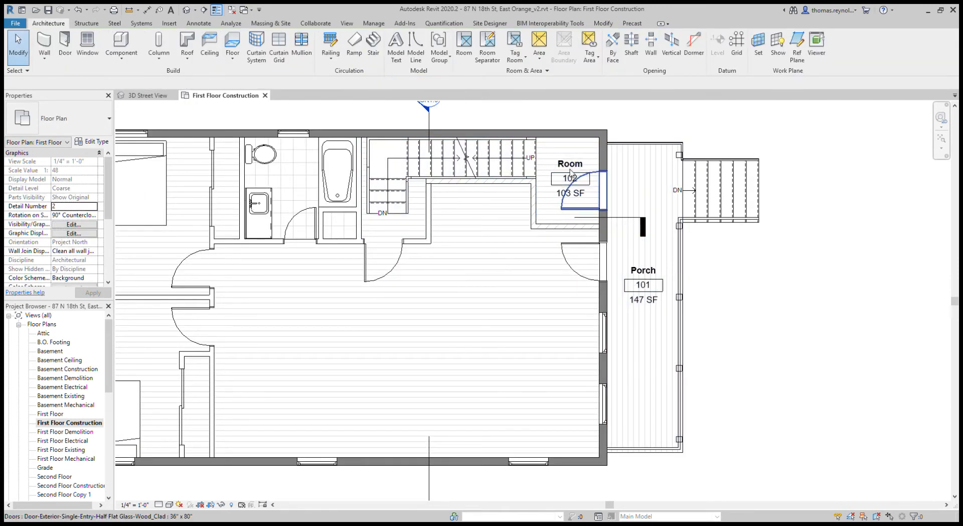
{"action": "key", "text": "ctrl+z"}
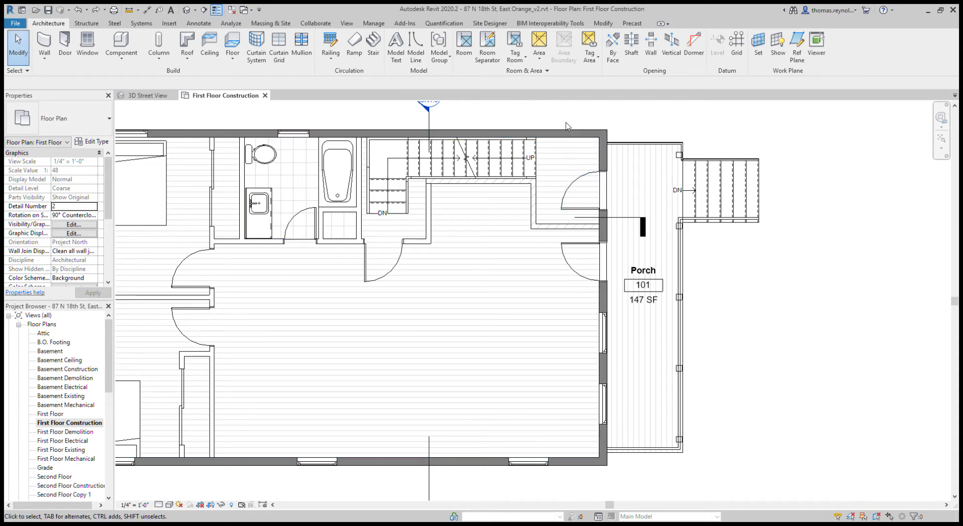
- Place a tagged room in the enclosed entry beside the foot of the up stair
{"action": "left_click", "coordinate": [465, 50]}
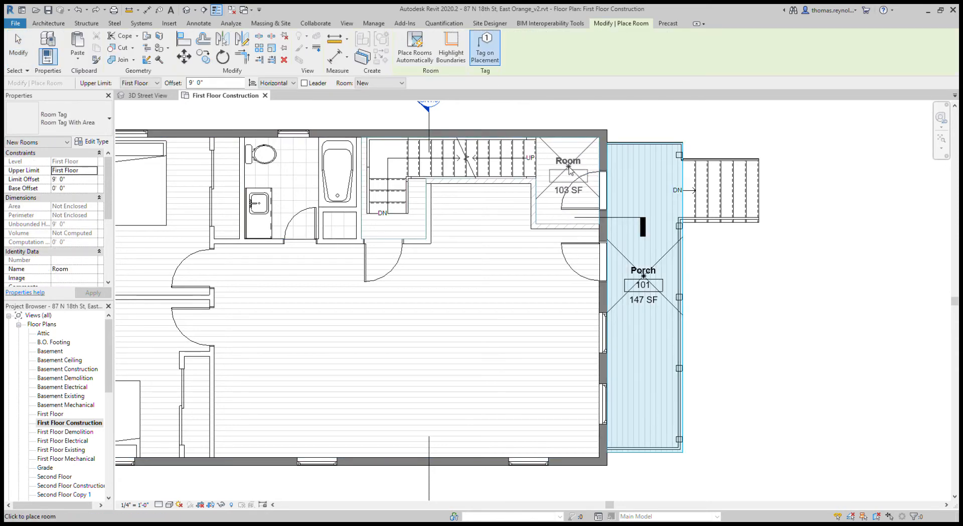
{"action": "left_click", "coordinate": [569, 169]}
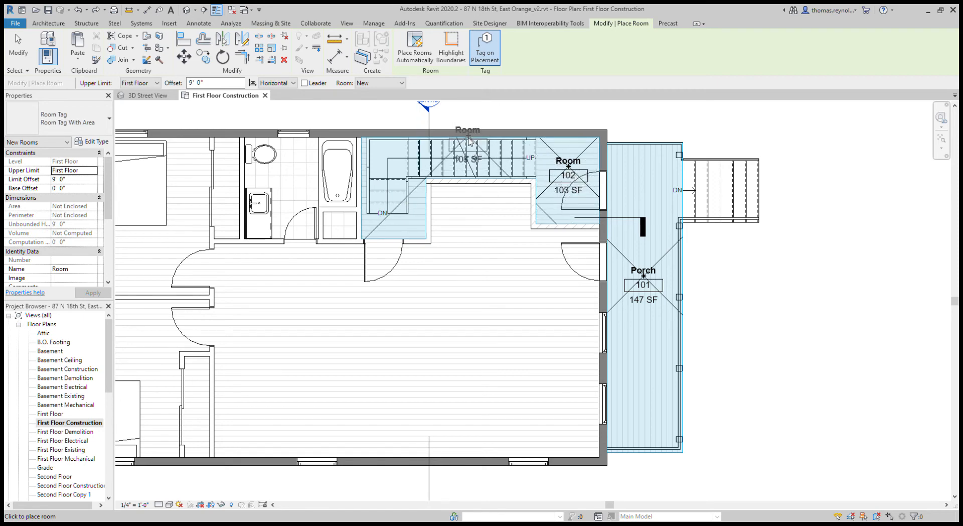
{"action": "key", "text": "Escape"}
{"action": "key", "text": "Escape"}
- Draw a room separation line across the stair at its break mark, from the stair-side wall to the exterior wall
{"action": "left_click", "coordinate": [487, 46]}
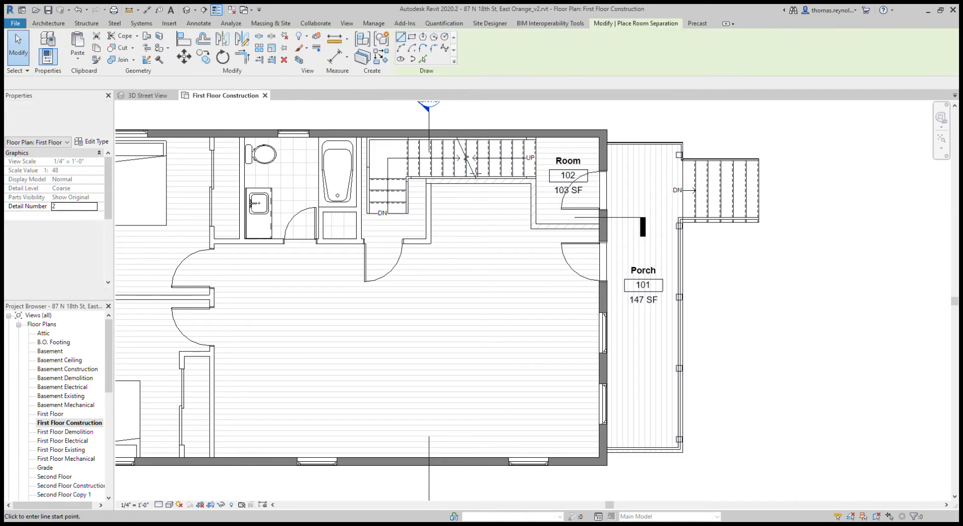
{"action": "left_click", "coordinate": [465, 181]}
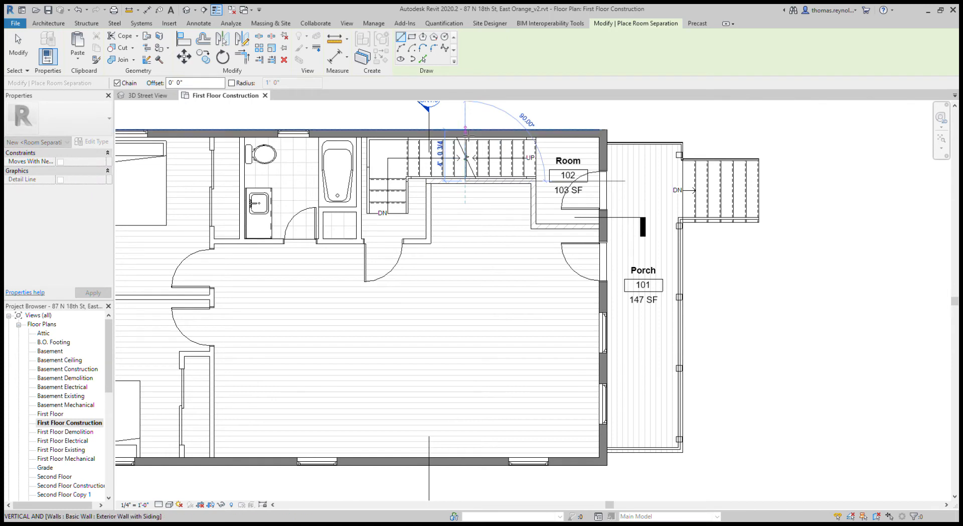
{"action": "left_click", "coordinate": [532, 181]}
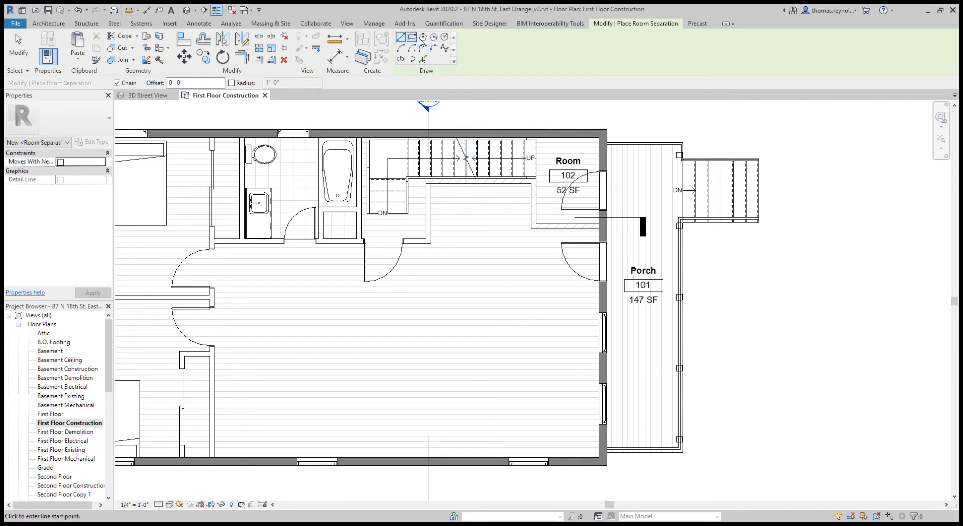
{"action": "key", "text": "Escape"}
{"action": "key", "text": "Escape"}
- Place tagged rooms in the large open living area, the lower bedroom and its closet, turning the closet's tag vertical
{"action": "left_click", "coordinate": [457, 60]}
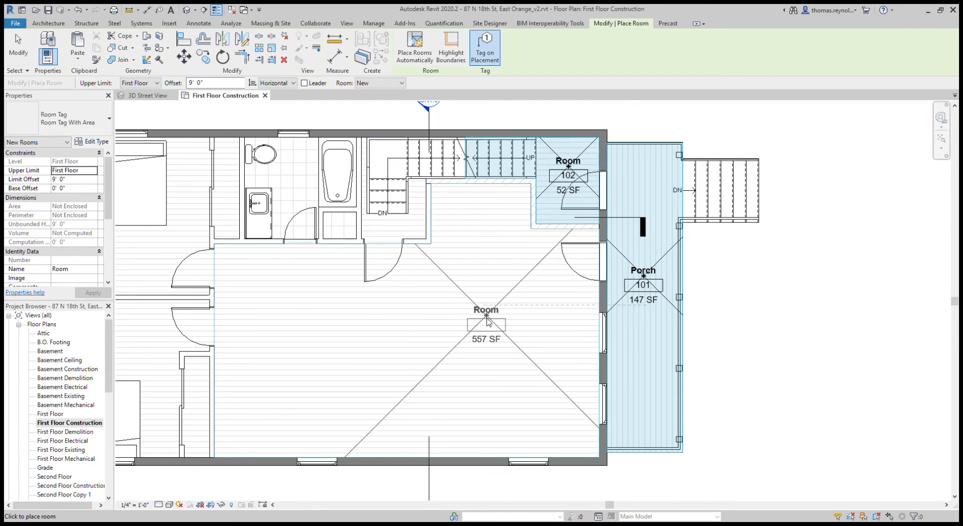
{"action": "left_click", "coordinate": [487, 321]}
{"action": "scroll", "coordinate": [466, 323], "scroll_direction": "down", "scroll_amount": 2}
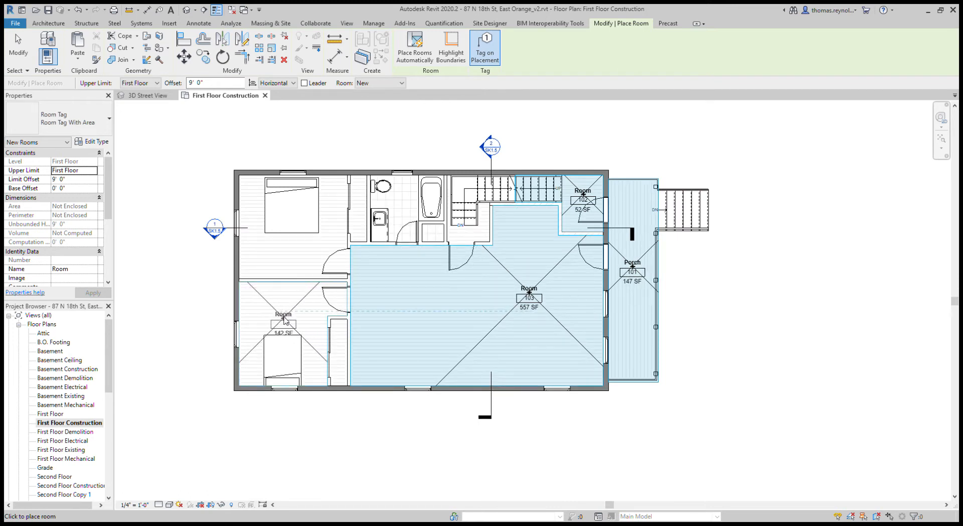
{"action": "left_click", "coordinate": [284, 321]}
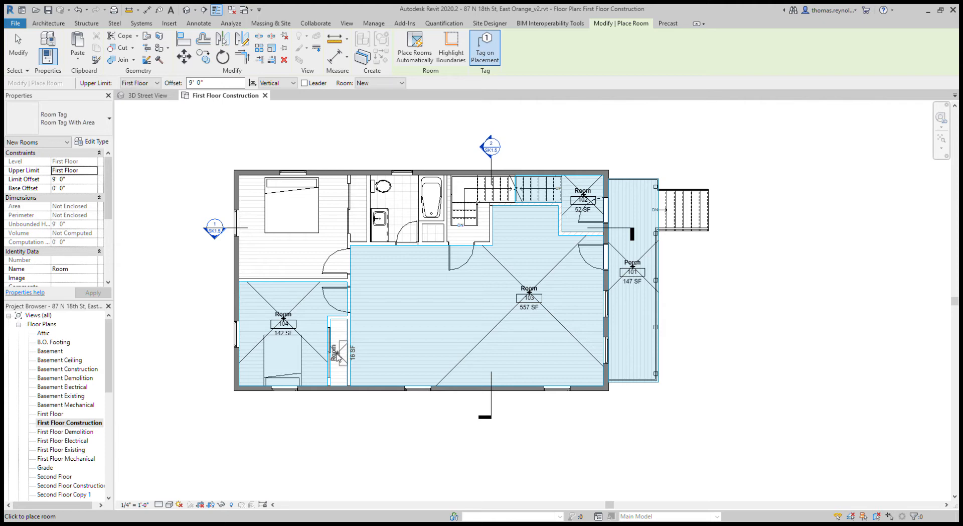
{"action": "left_click", "coordinate": [337, 353]}
{"action": "key", "text": "space"}
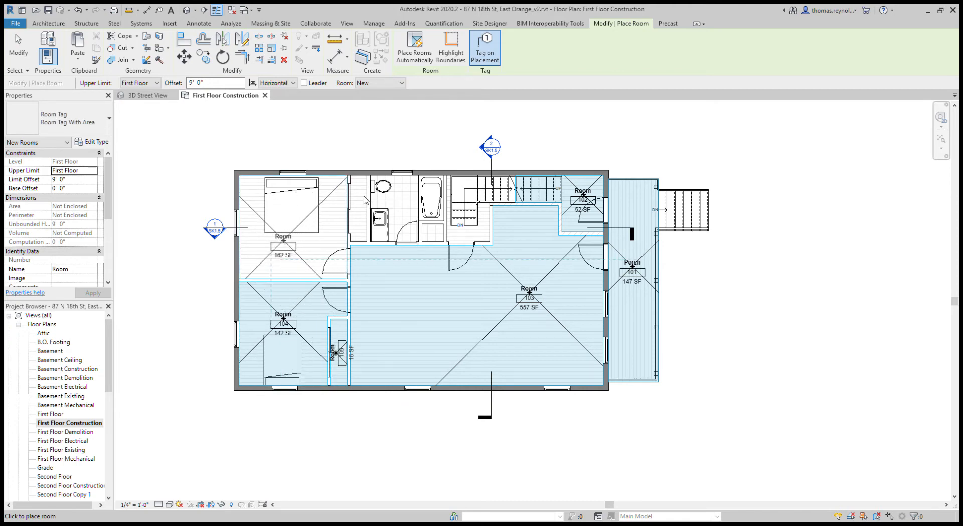
- Place tagged rooms in the upper bedroom, its closet with a vertical tag, the bathroom and the down-stair area
{"action": "key", "text": "space"}
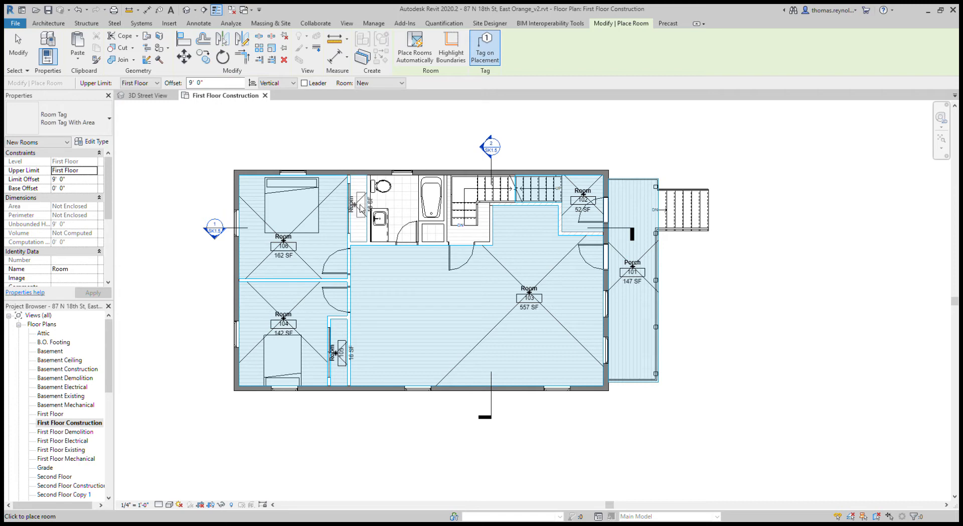
{"action": "left_click", "coordinate": [361, 210]}
{"action": "key", "text": "space"}
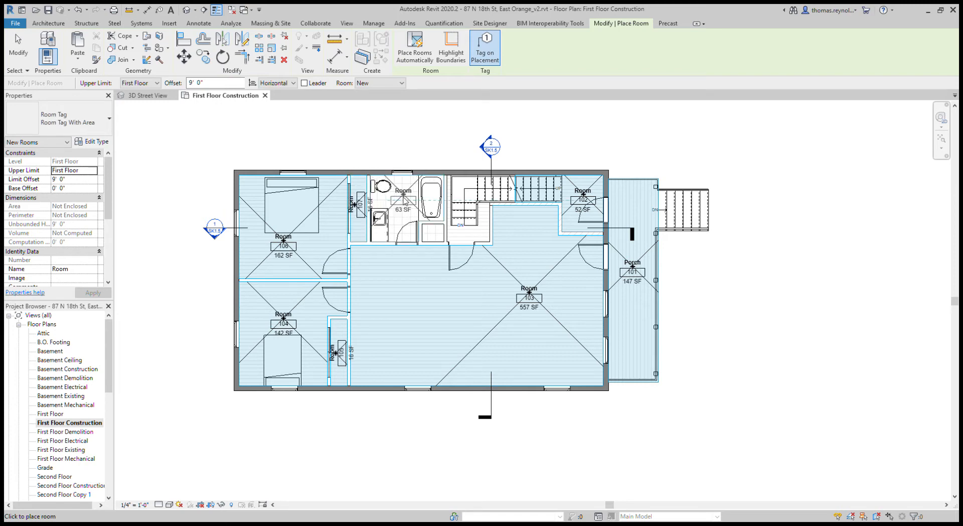
{"action": "left_click", "coordinate": [465, 227]}
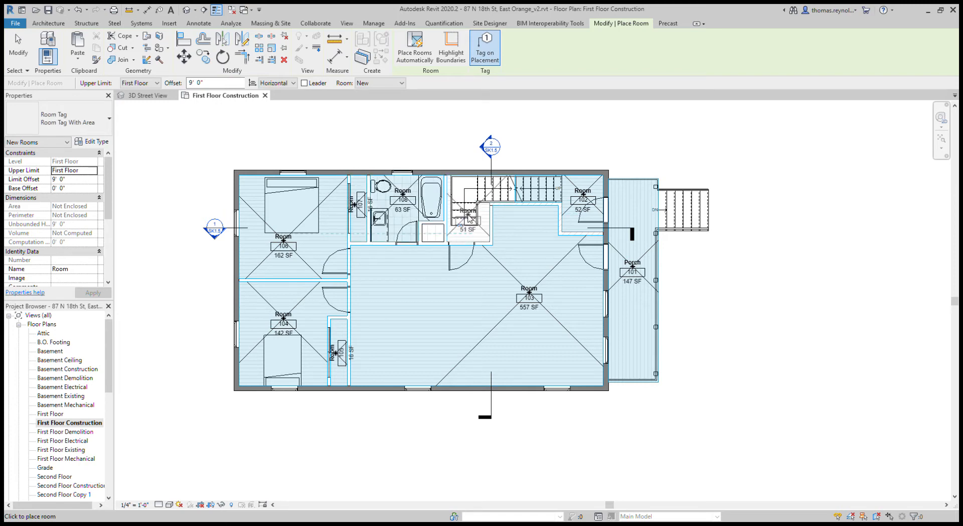
{"action": "left_click", "coordinate": [477, 239]}
{"action": "key", "text": "Escape"}
{"action": "key", "text": "Escape"}
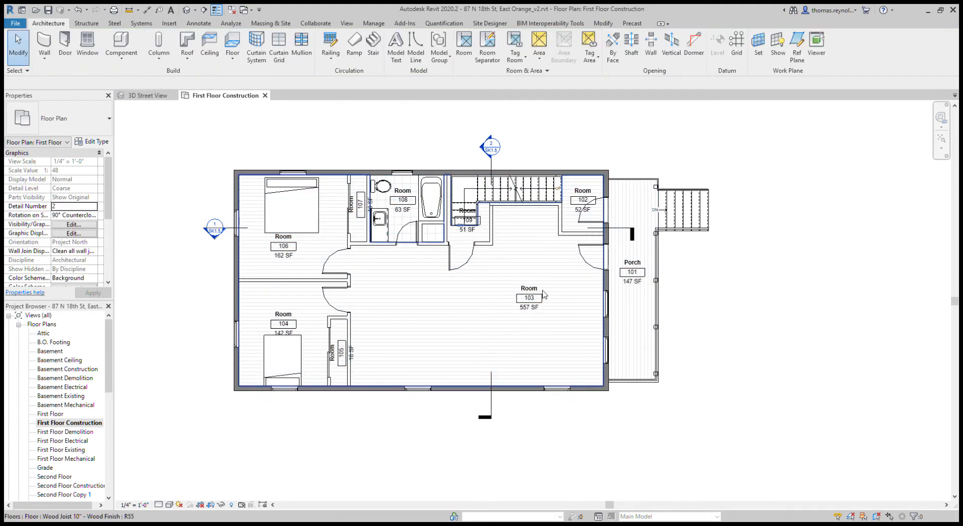
- Rename the large open room 103 as "Living Room / Dining Room / Kitchen"
{"action": "left_click", "coordinate": [528, 295]}
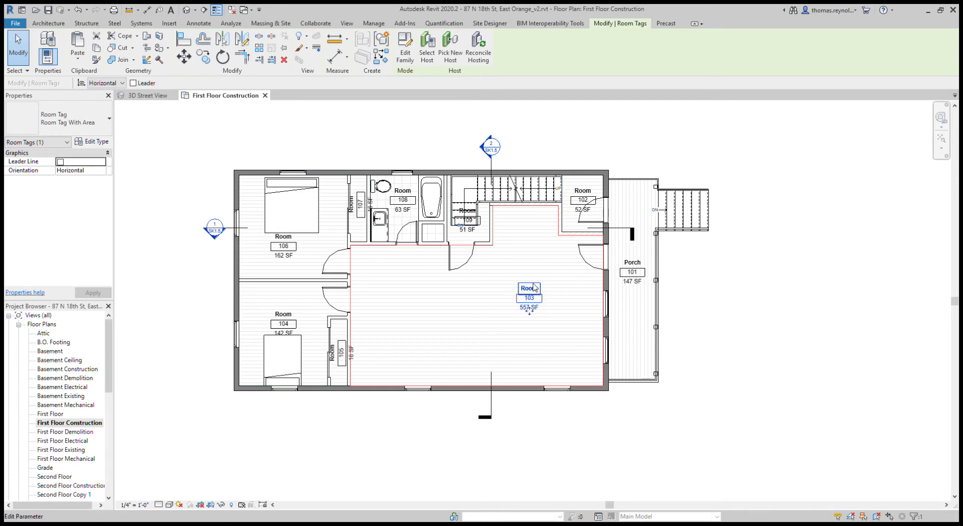
{"action": "left_click", "coordinate": [534, 290]}
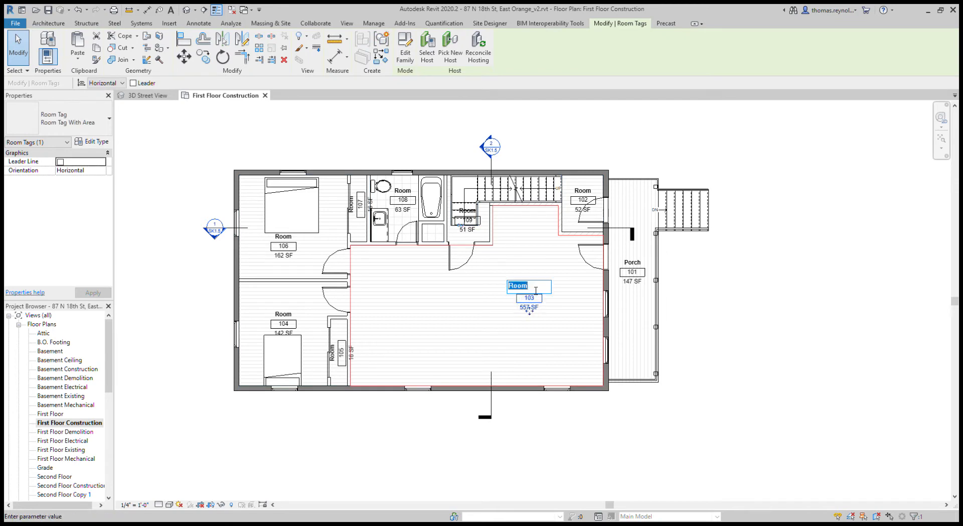
{"action": "type", "text": "Living Room / Dining Room / Kitchen"}
{"action": "key", "text": "Return"}
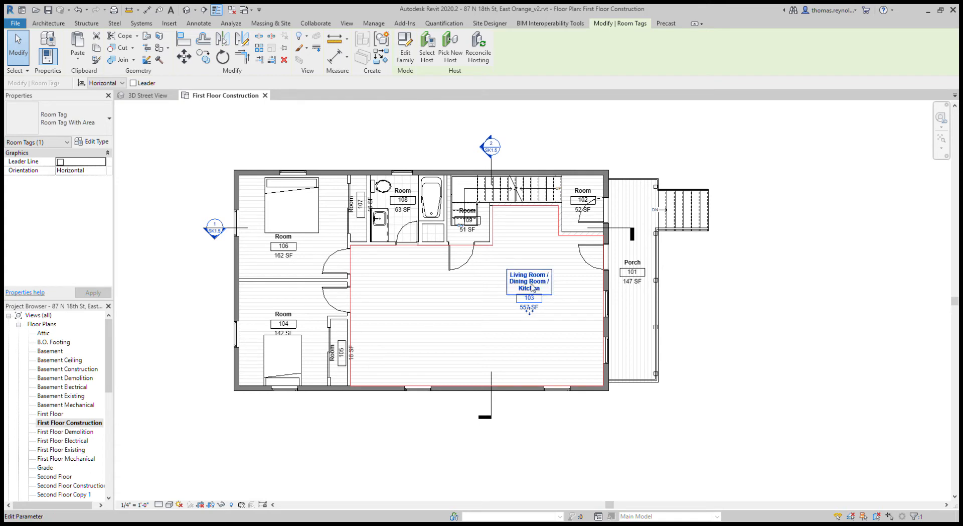
- Rename the entry room 102 as "Unit 2 Stairs" and the down-stair room 109 as "Stairs"
{"action": "left_click", "coordinate": [583, 191]}
{"action": "left_click", "coordinate": [583, 191]}
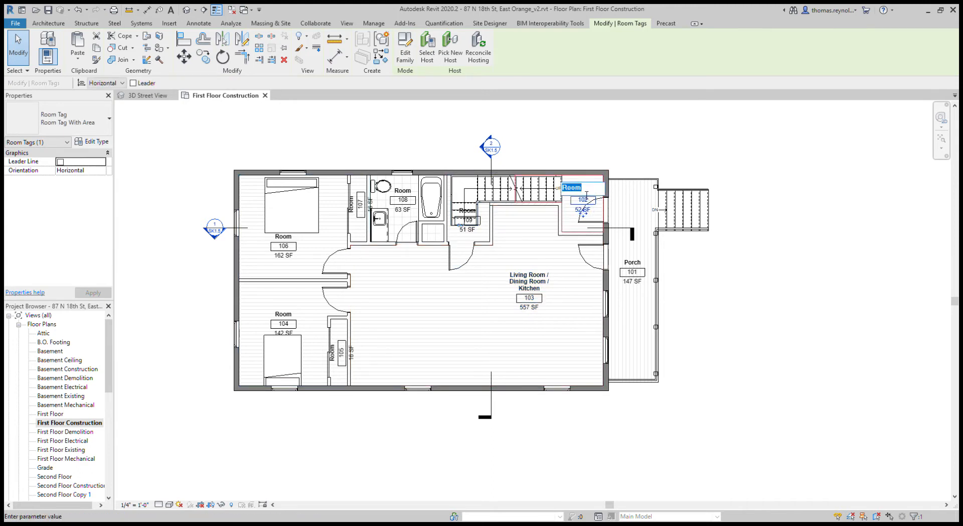
{"action": "type", "text": "Unit 2 Stairs"}
{"action": "left_click", "coordinate": [469, 211]}
{"action": "left_click", "coordinate": [469, 211]}
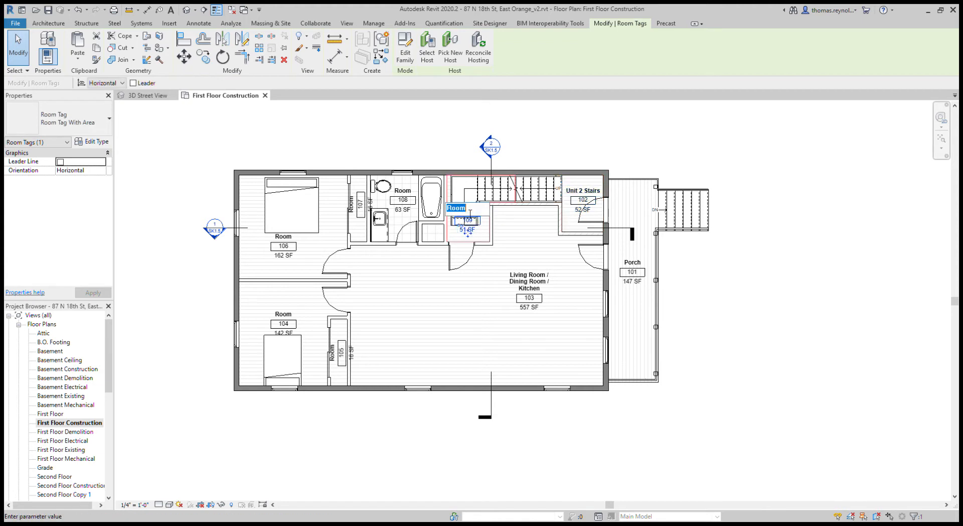
{"action": "type", "text": "Stairs"}
{"action": "key", "text": "Return"}
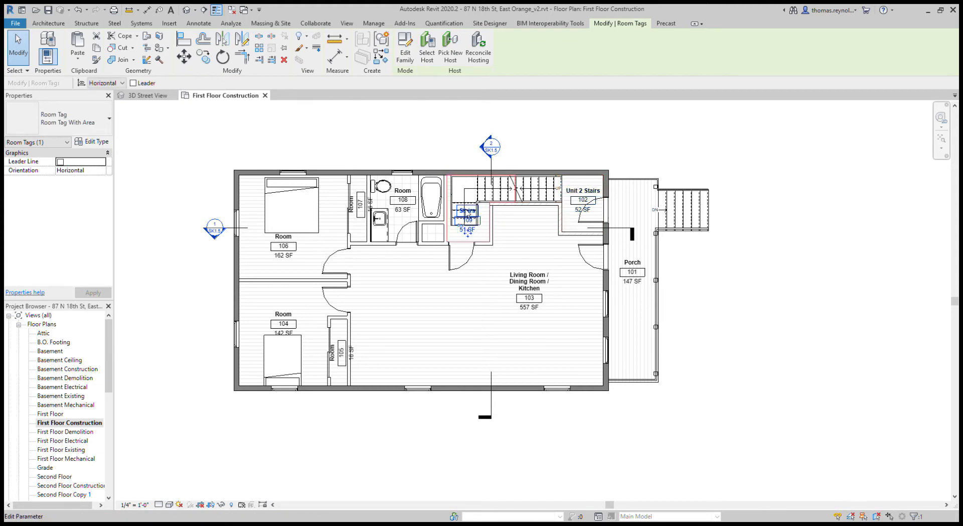
- Rename room 108 as "Bathroom"
{"action": "left_click", "coordinate": [411, 193]}
{"action": "left_click", "coordinate": [410, 191]}
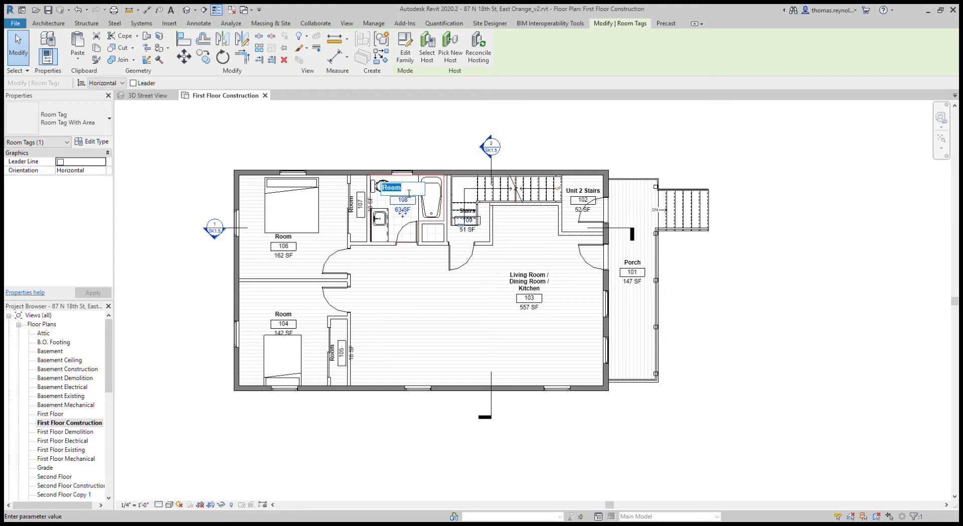
{"action": "type", "text": "Bathroom"}
{"action": "key", "text": "Return"}
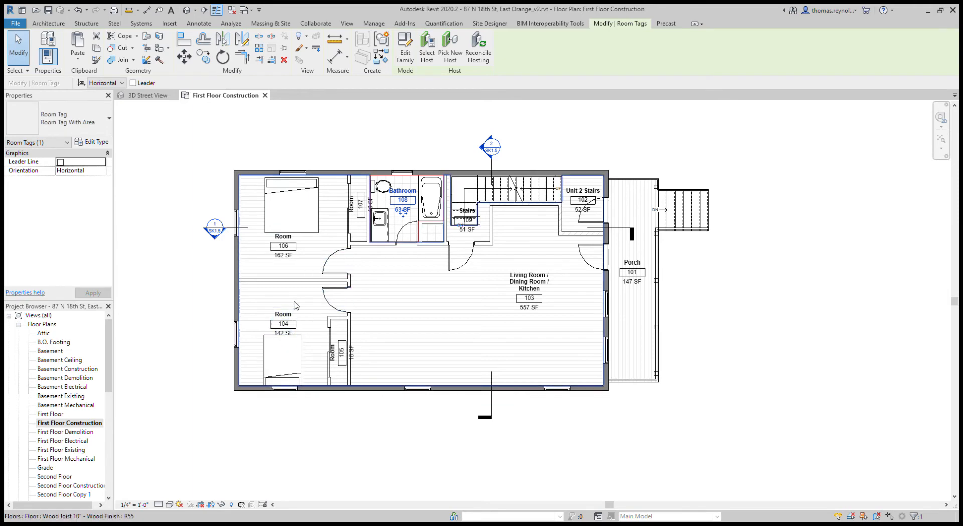
- Nudge the tag of room 104 upward until it is clear of the bed
{"action": "left_click", "coordinate": [283, 329]}
{"action": "key", "text": "Up"}
{"action": "key", "text": "Up"}
{"action": "key", "text": "Up"}
{"action": "key", "text": "Up"}
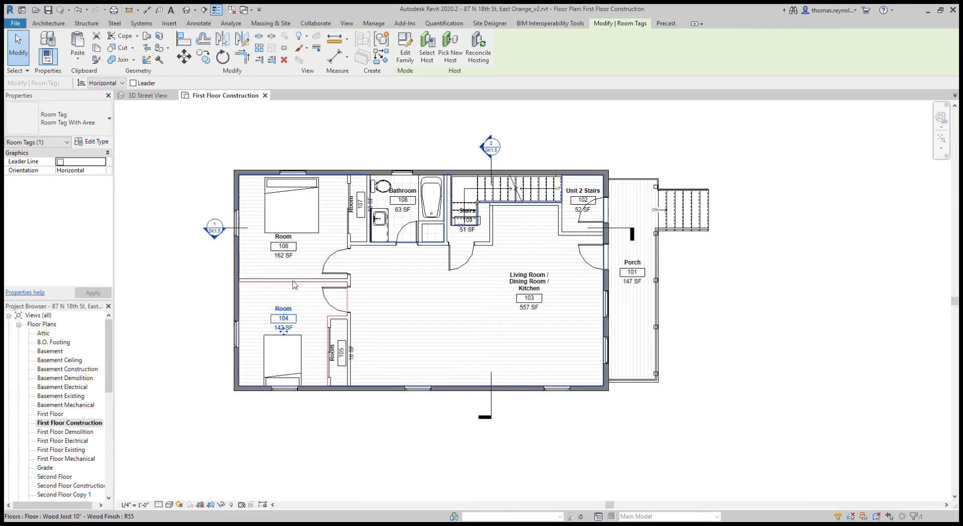
- Set the name of rooms 104 and 106 together to "Bedroom"
{"action": "left_click", "coordinate": [286, 328]}
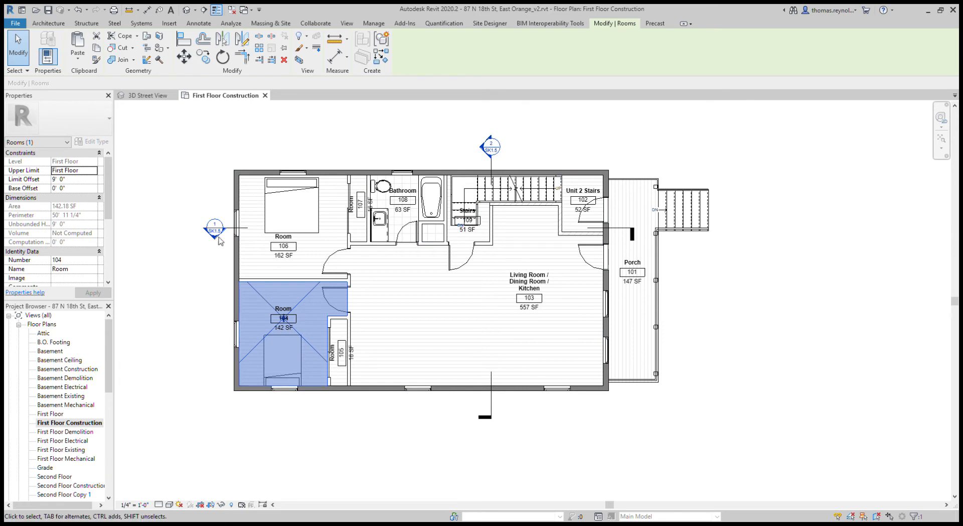
{"action": "key", "text": "Tab"}
{"action": "key", "text": "Tab"}
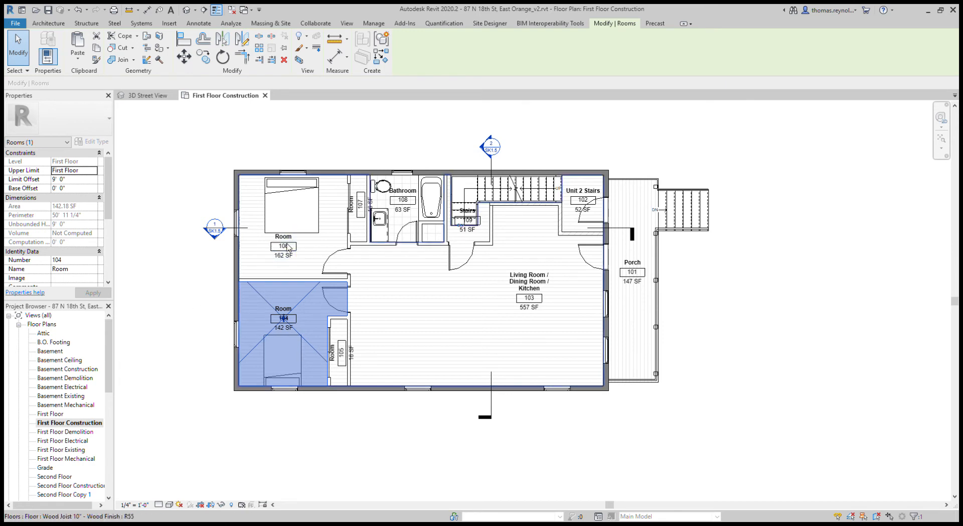
{"action": "left_click", "coordinate": [287, 249], "text": "ctrl"}
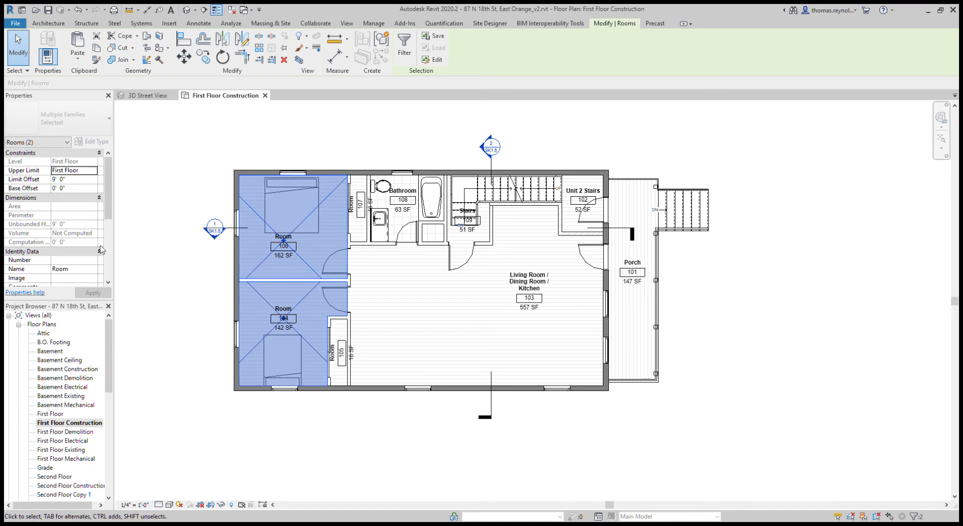
{"action": "left_click", "coordinate": [82, 271]}
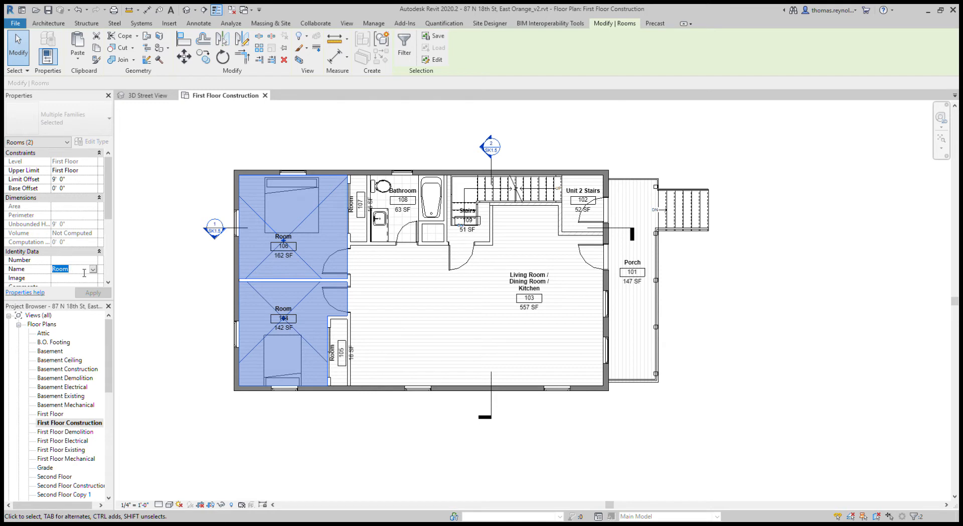
{"action": "type", "text": "Bedr"}
{"action": "key", "text": "Return"}
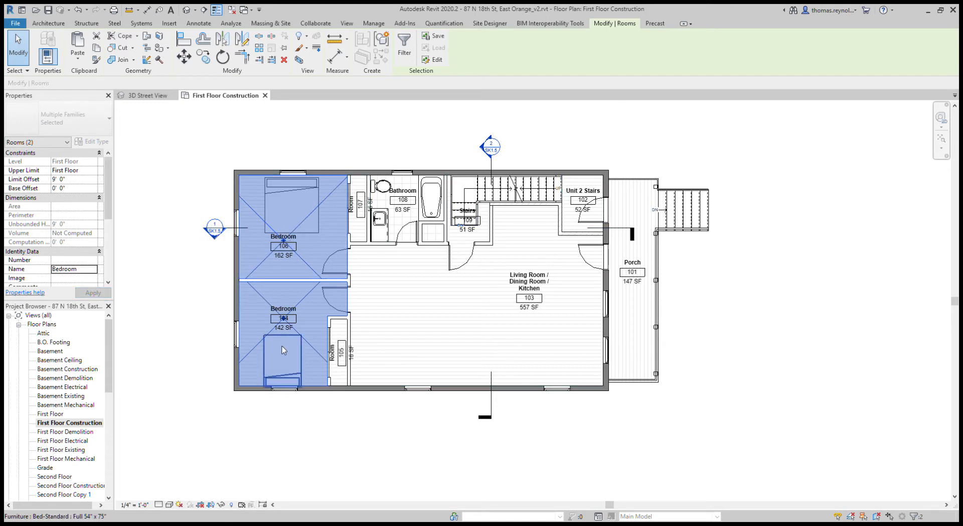
- Set the name of the two narrow rooms 105 and 107 together to "Closet"
{"action": "key", "text": "Tab"}
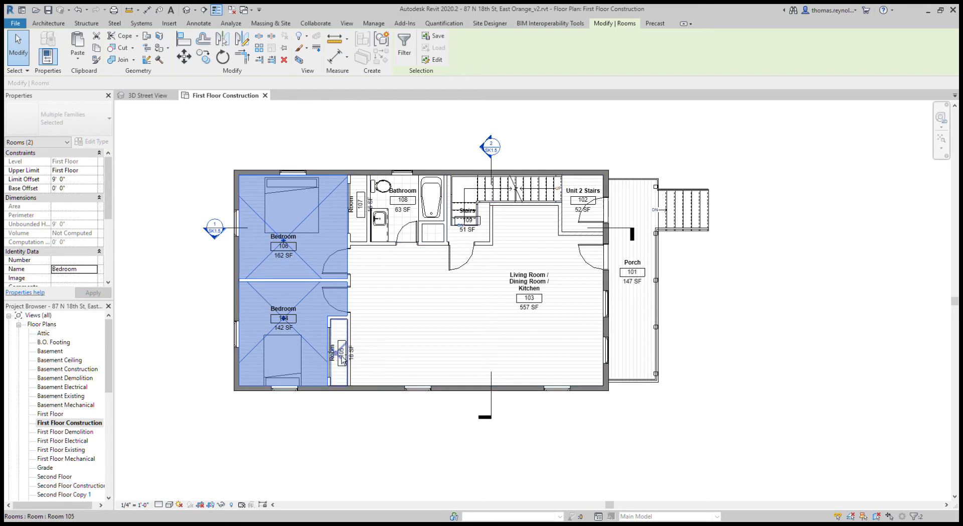
{"action": "left_click", "coordinate": [343, 357]}
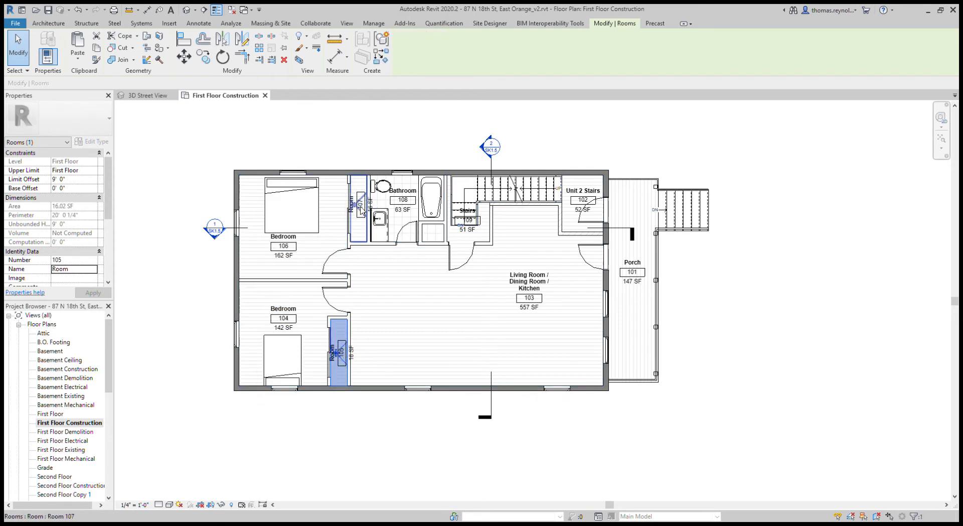
{"action": "left_click", "coordinate": [362, 214], "text": "ctrl"}
{"action": "left_click", "coordinate": [77, 270]}
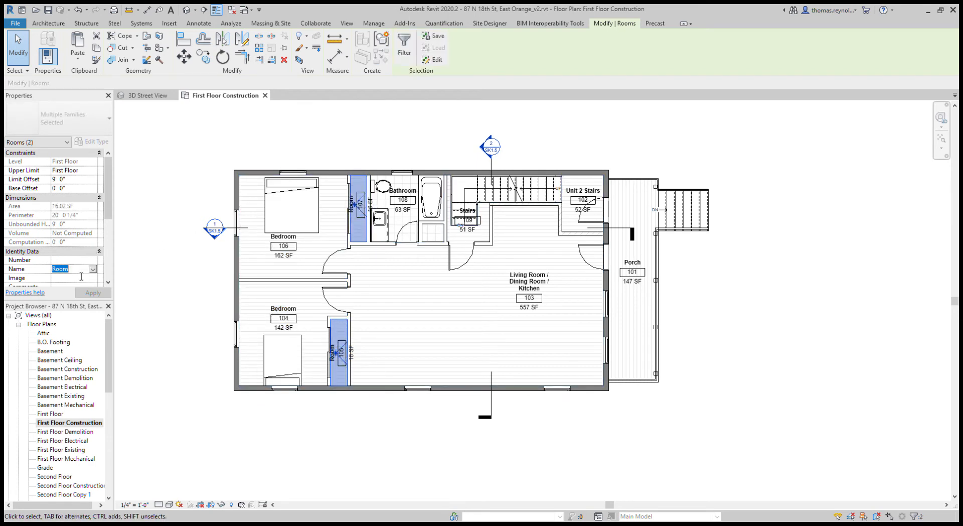
{"action": "type", "text": "Closet"}
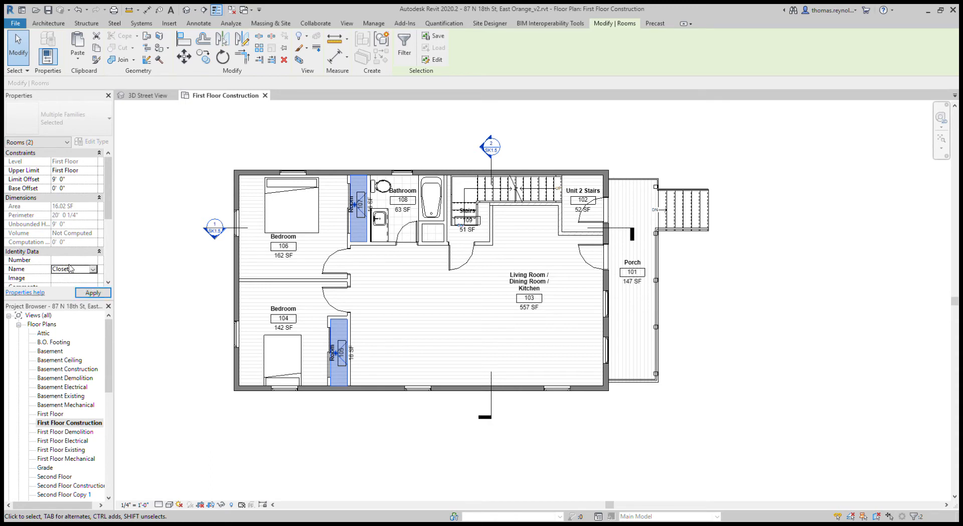
{"action": "left_click", "coordinate": [83, 273]}
{"action": "left_click", "coordinate": [93, 293]}
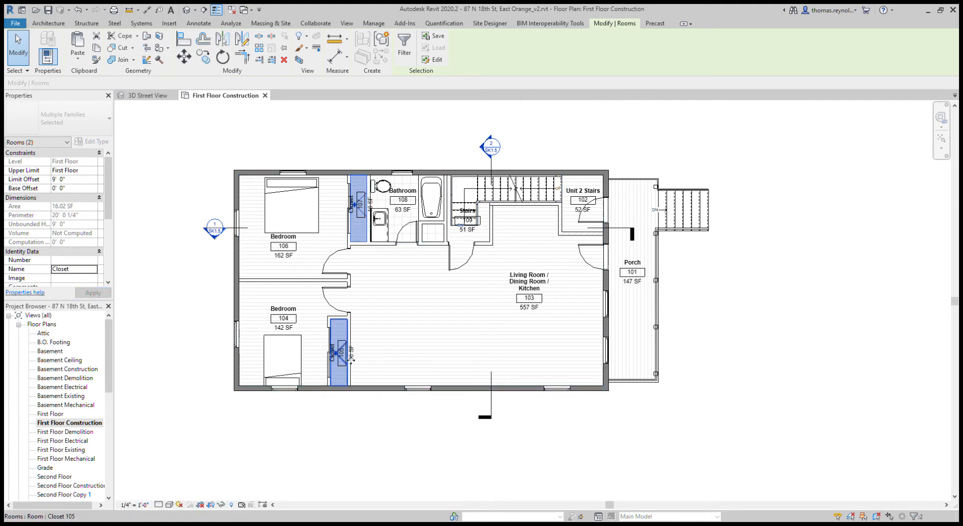
{"action": "key", "text": "Escape"}
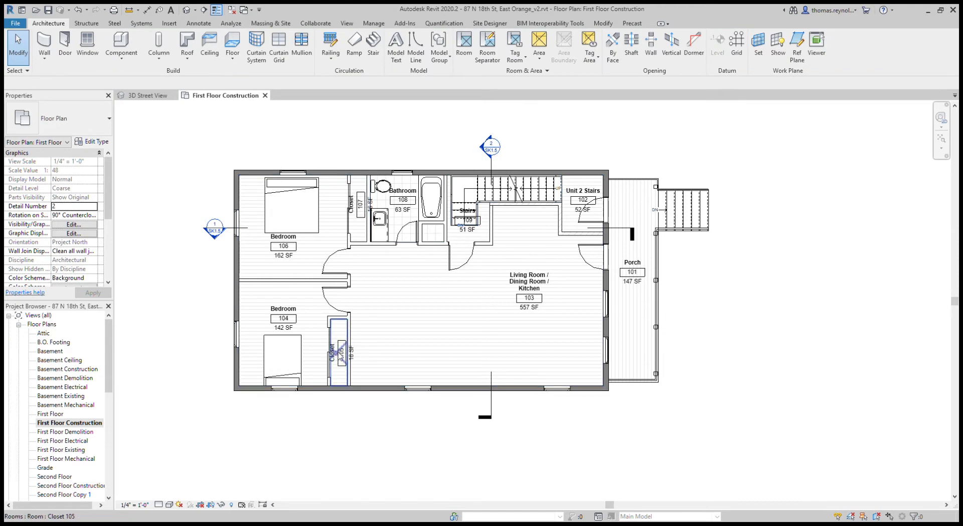
- Change the tags of closets 105 and 107 to the Room Tag type without area
{"action": "left_click", "coordinate": [339, 354]}
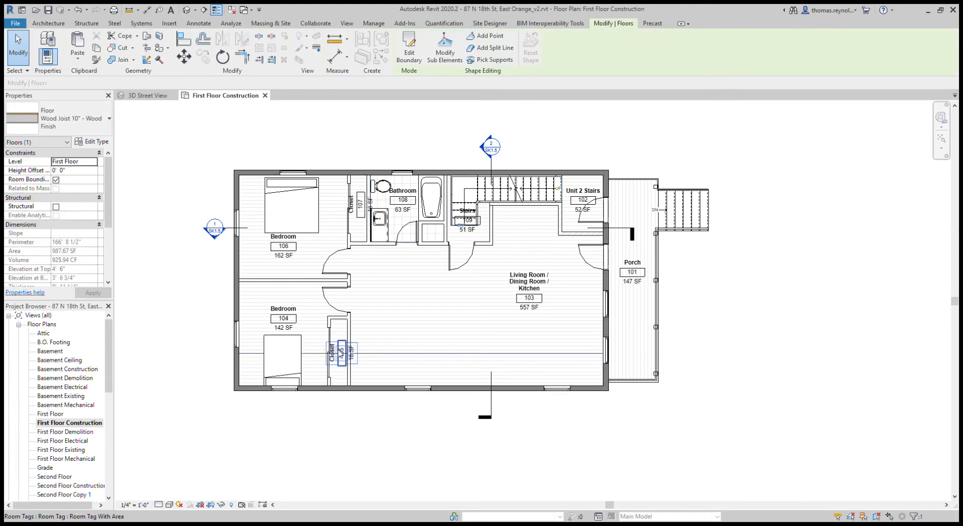
{"action": "left_click", "coordinate": [341, 353]}
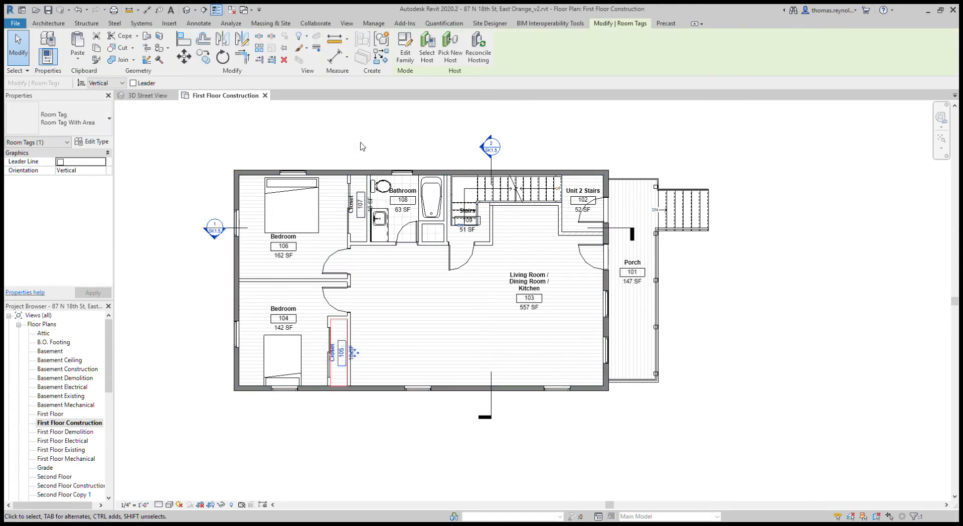
{"action": "left_click", "coordinate": [359, 203]}
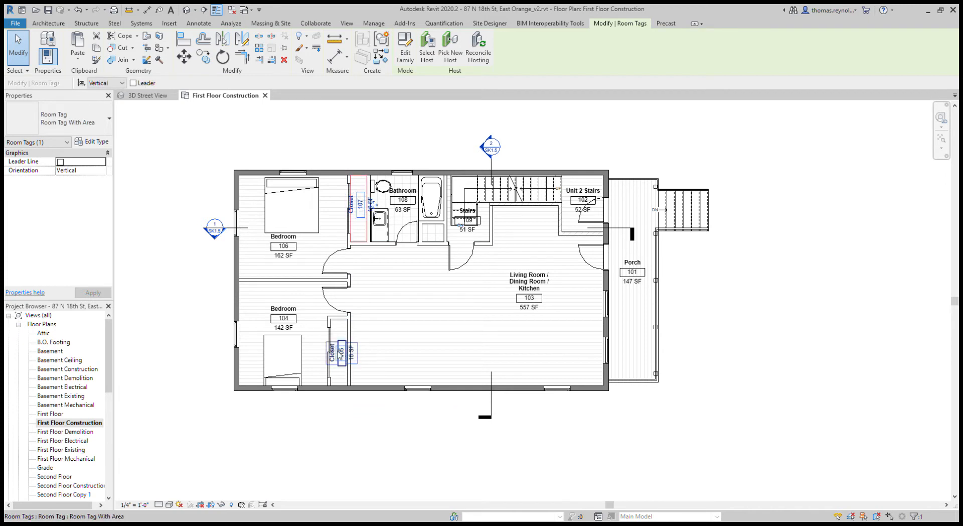
{"action": "left_click", "coordinate": [340, 353], "text": "ctrl"}
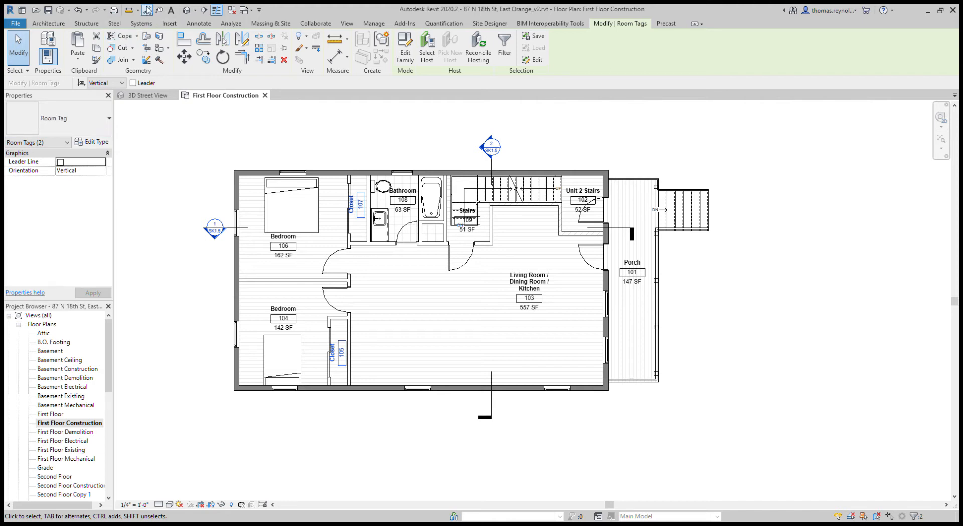
- Change the tags of Stairs 109 and Unit 2 Stairs 102 to the Room Tag type without area, repositioning tag 109 on its stair run
{"action": "left_click", "coordinate": [469, 233]}
{"action": "left_click_drag", "start_coordinate": [470, 233], "coordinate": [471, 210]}
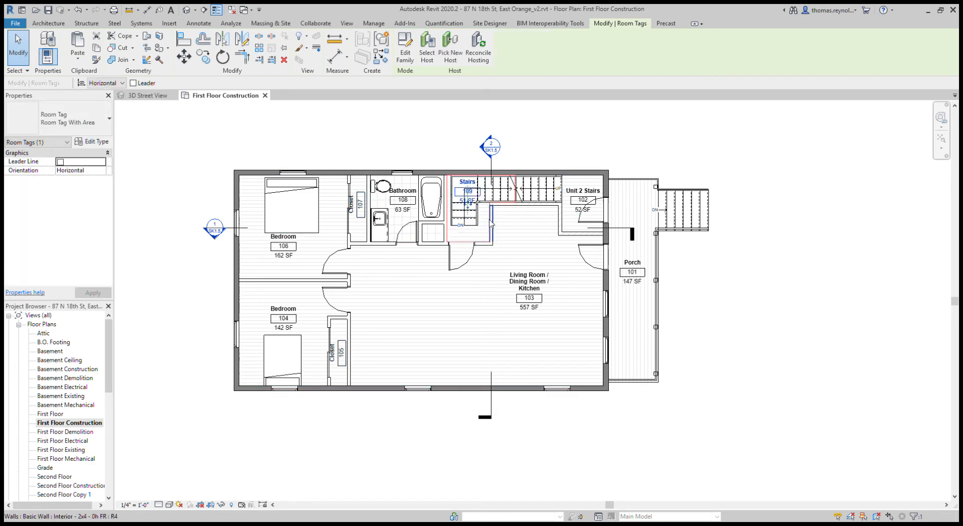
{"action": "left_click", "coordinate": [584, 219], "text": "ctrl"}
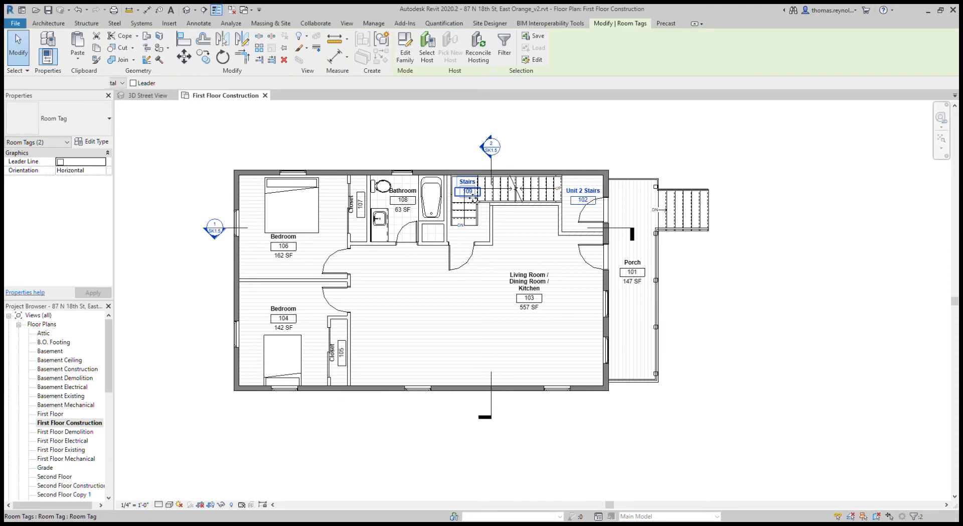
{"action": "left_click_drag", "start_coordinate": [471, 198], "coordinate": [468, 228]}
{"action": "left_click", "coordinate": [469, 228]}
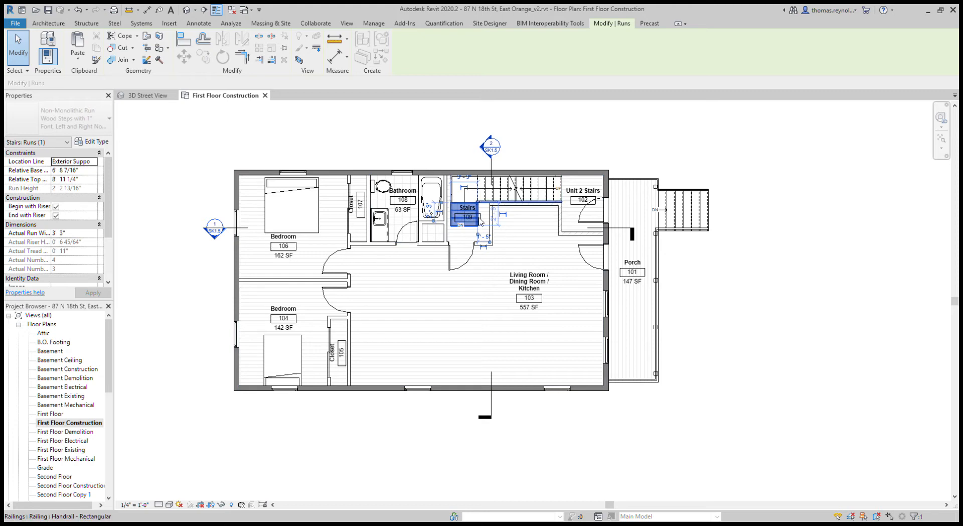
- Try to move the Unit 2 Stairs tag outside the exterior wall without a leader
{"action": "left_click", "coordinate": [582, 196]}
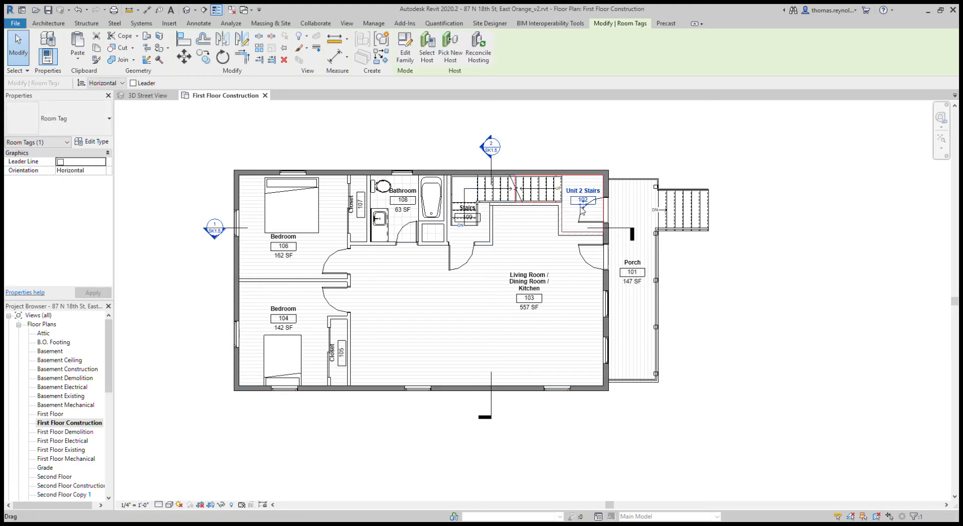
{"action": "left_click_drag", "start_coordinate": [578, 206], "coordinate": [560, 196]}
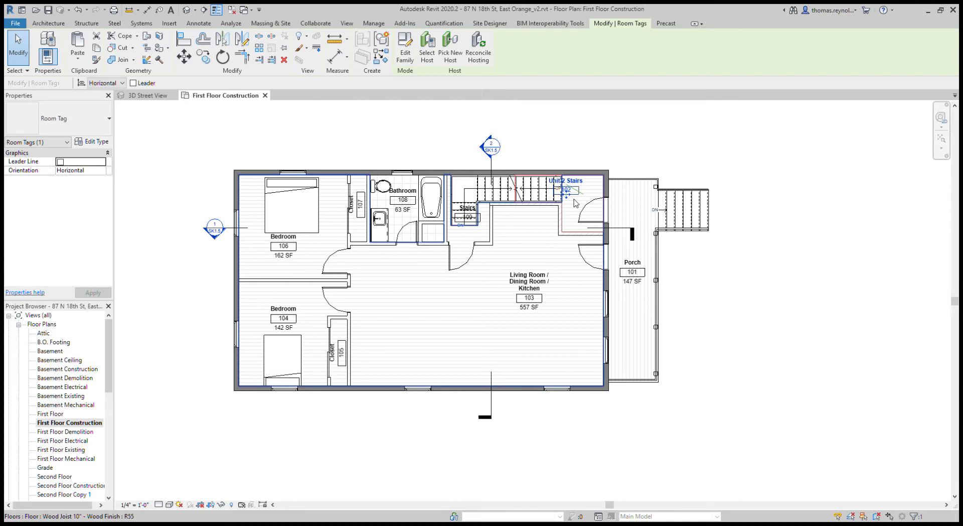
{"action": "left_click_drag", "start_coordinate": [575, 200], "coordinate": [575, 165]}
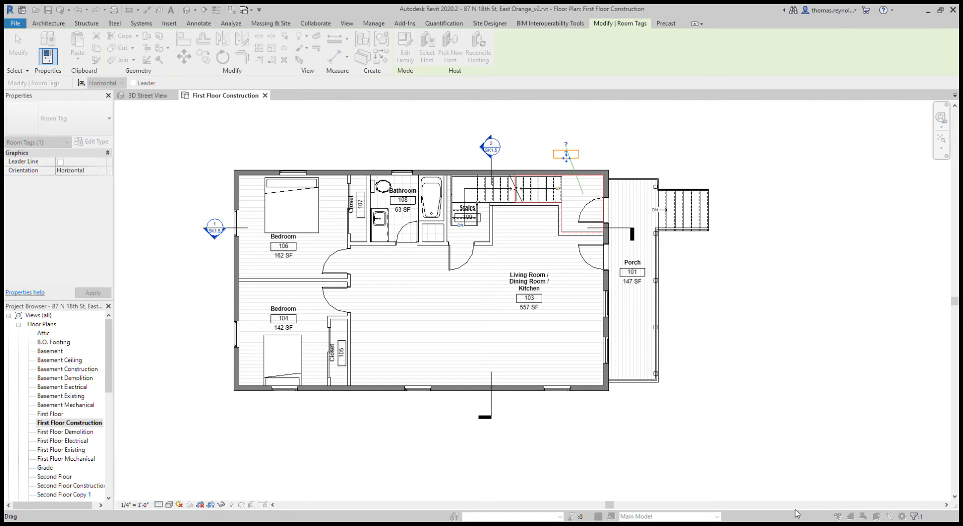
{"action": "key", "text": "Escape"}
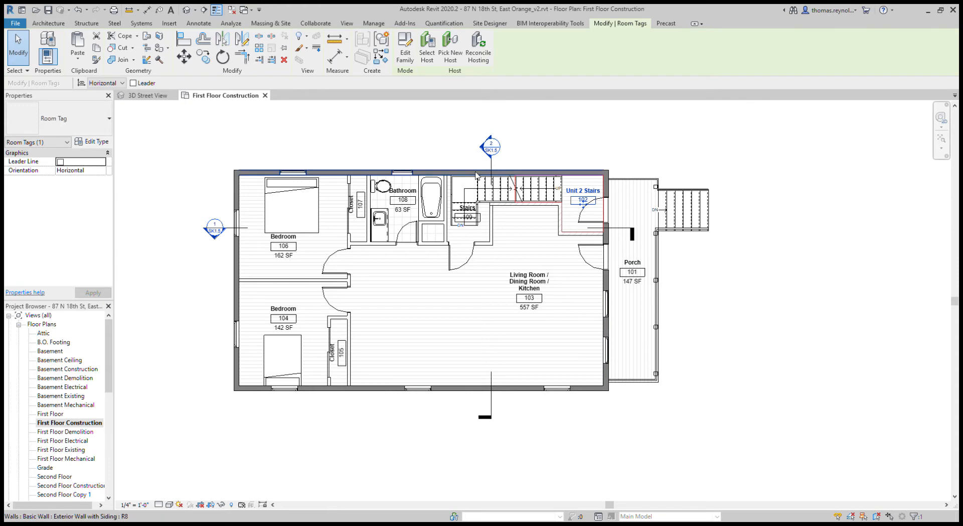
- Add a leader to the Stairs 109 tag and place the tag outside the building, above the exterior wall beside the bathroom
{"action": "left_click", "coordinate": [471, 216]}
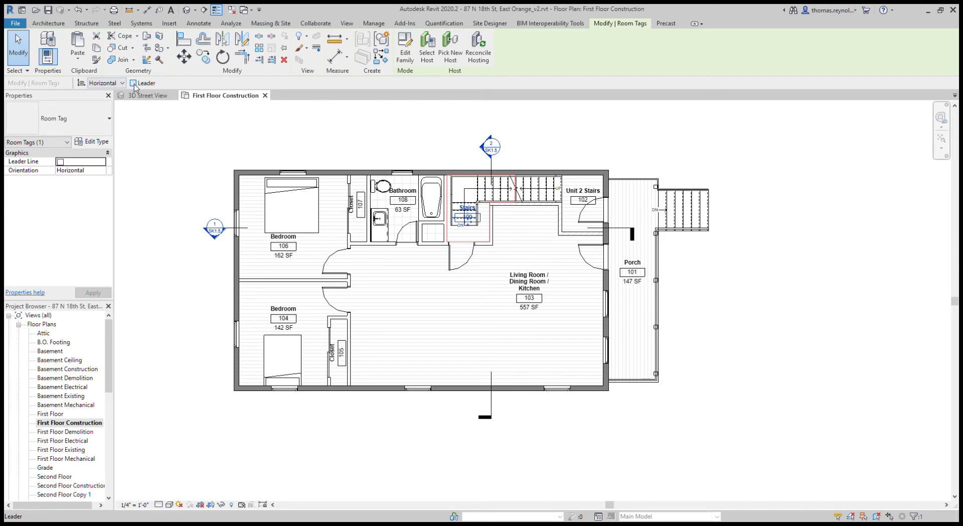
{"action": "left_click", "coordinate": [133, 83]}
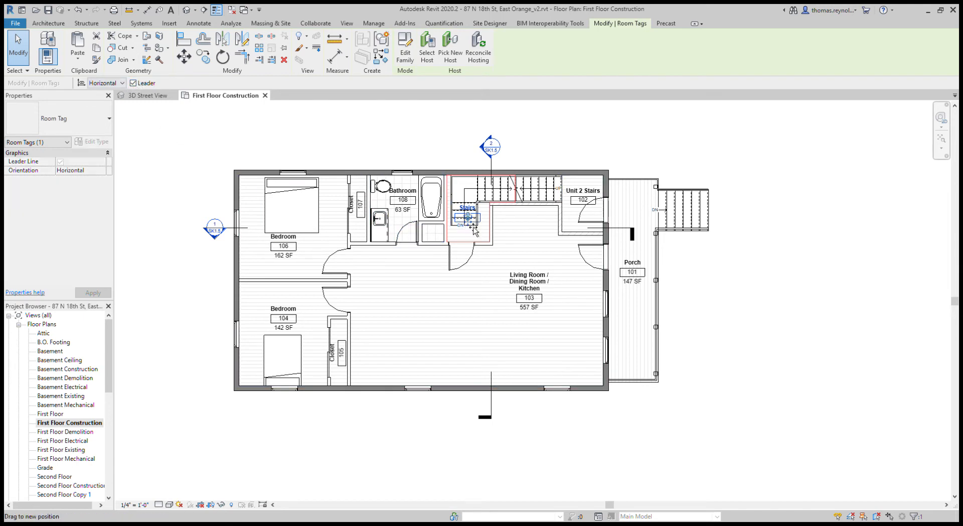
{"action": "left_click_drag", "start_coordinate": [474, 231], "coordinate": [455, 170]}
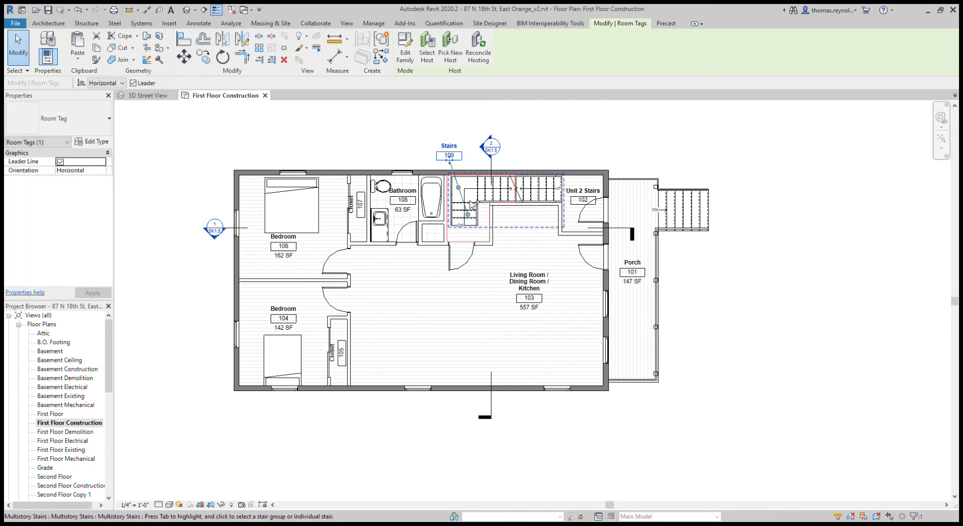
{"action": "left_click_drag", "start_coordinate": [471, 203], "coordinate": [476, 146]}
{"action": "scroll", "coordinate": [458, 163], "scroll_direction": "up", "scroll_amount": 3}
{"action": "left_click", "coordinate": [398, 173]}
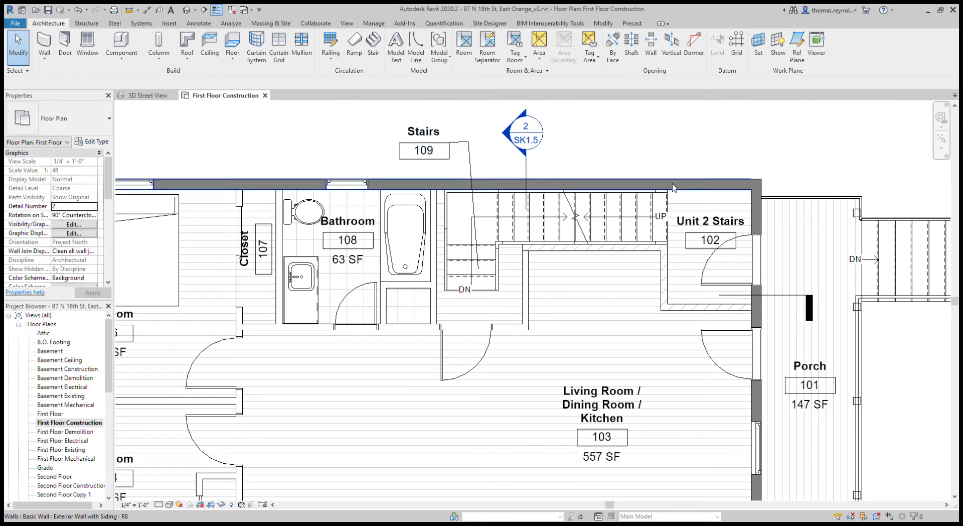
- Move the Living Room / Dining Room / Kitchen tag toward the middle of its room
{"action": "scroll", "coordinate": [682, 145], "scroll_direction": "down", "scroll_amount": 3}
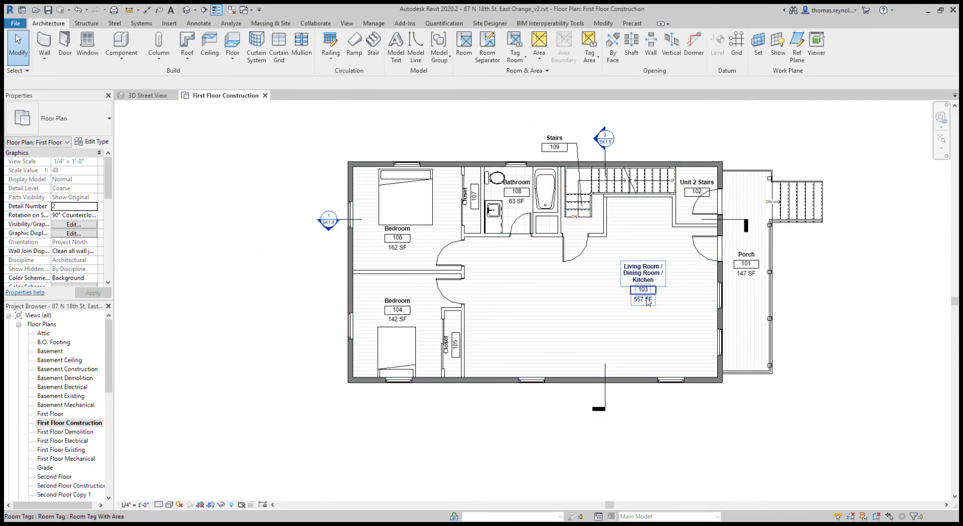
{"action": "left_click_drag", "start_coordinate": [648, 301], "coordinate": [600, 315]}
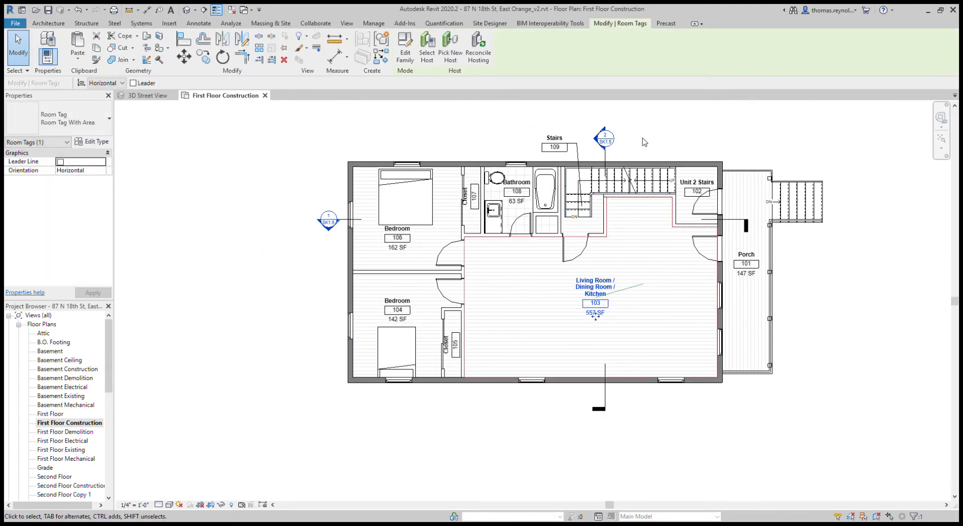
{"action": "key", "text": "Escape"}
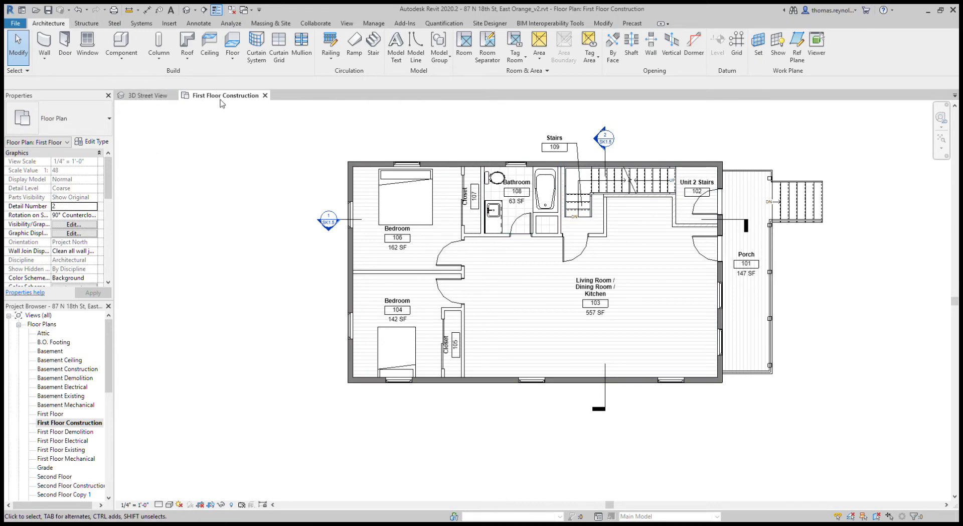
- Place an aligned dimension string above the plan spanning the overall house and the porch
{"action": "left_click", "coordinate": [147, 9]}
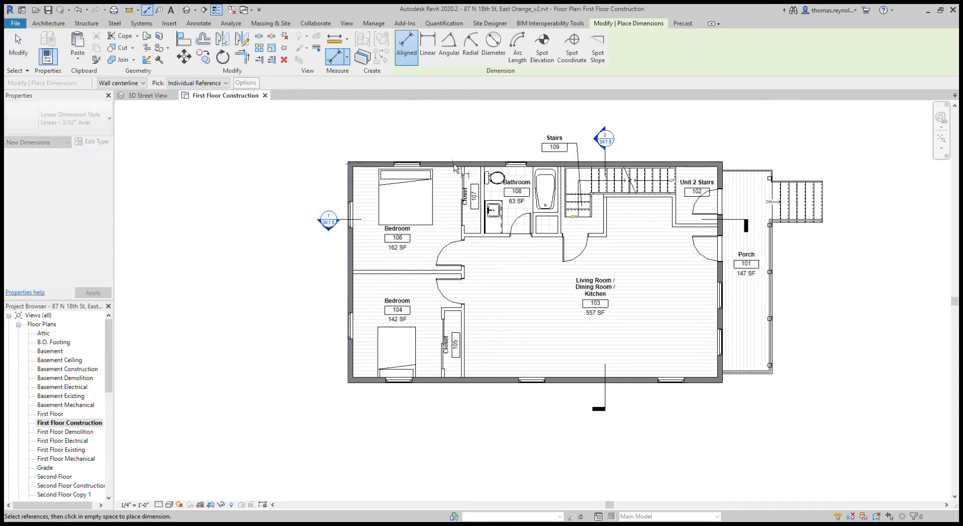
{"action": "scroll", "coordinate": [441, 168], "scroll_direction": "up", "scroll_amount": 2}
{"action": "scroll", "coordinate": [898, 158], "scroll_direction": "down", "scroll_amount": 2}
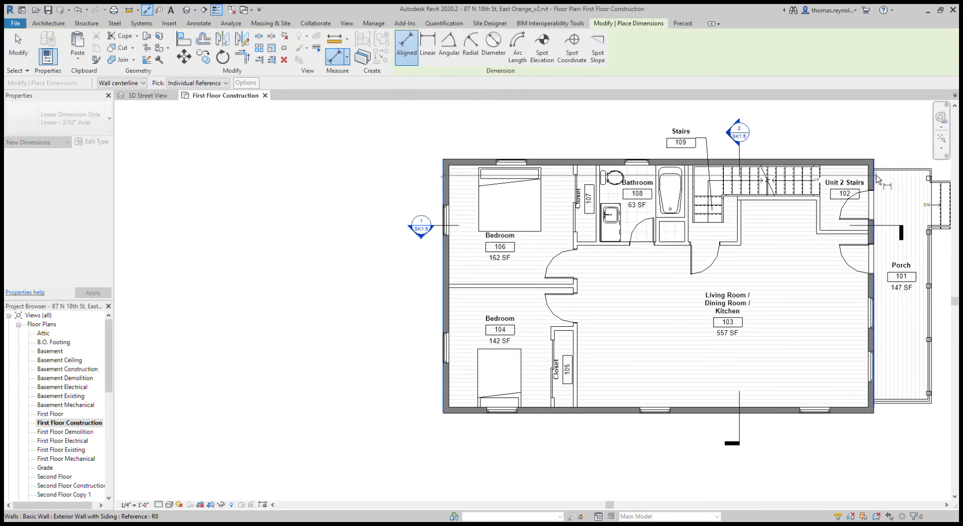
{"action": "left_click", "coordinate": [919, 200]}
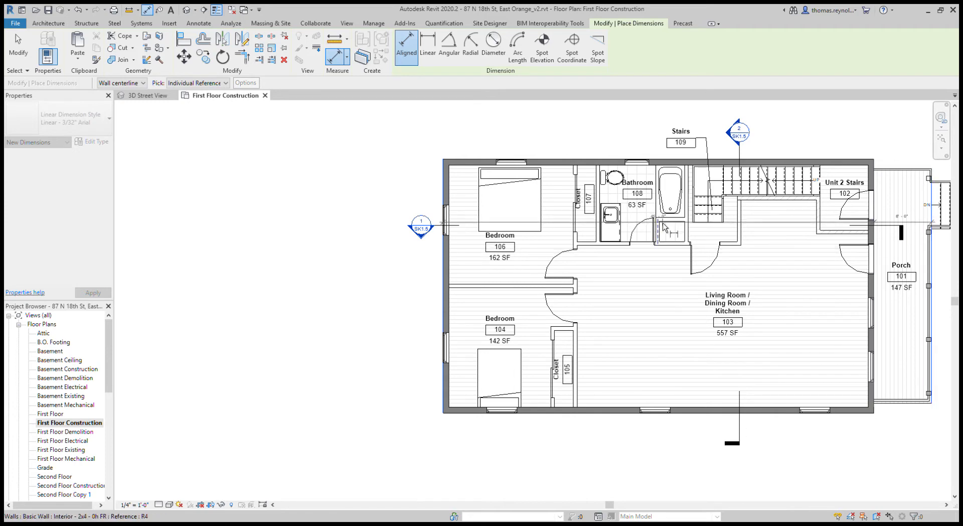
{"action": "scroll", "coordinate": [664, 221], "scroll_direction": "down", "scroll_amount": 1}
{"action": "left_click", "coordinate": [727, 139]}
{"action": "scroll", "coordinate": [497, 185], "scroll_direction": "up", "scroll_amount": 2}
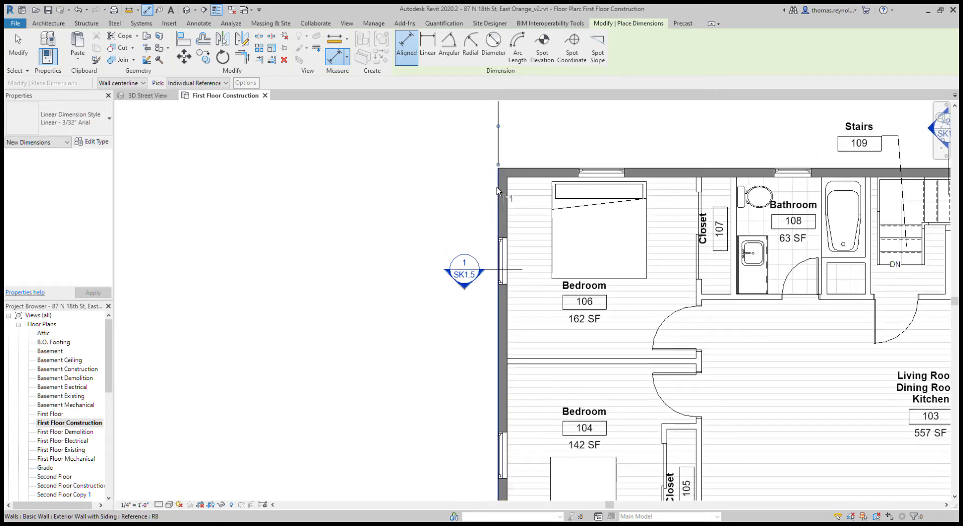
{"action": "left_click", "coordinate": [500, 188]}
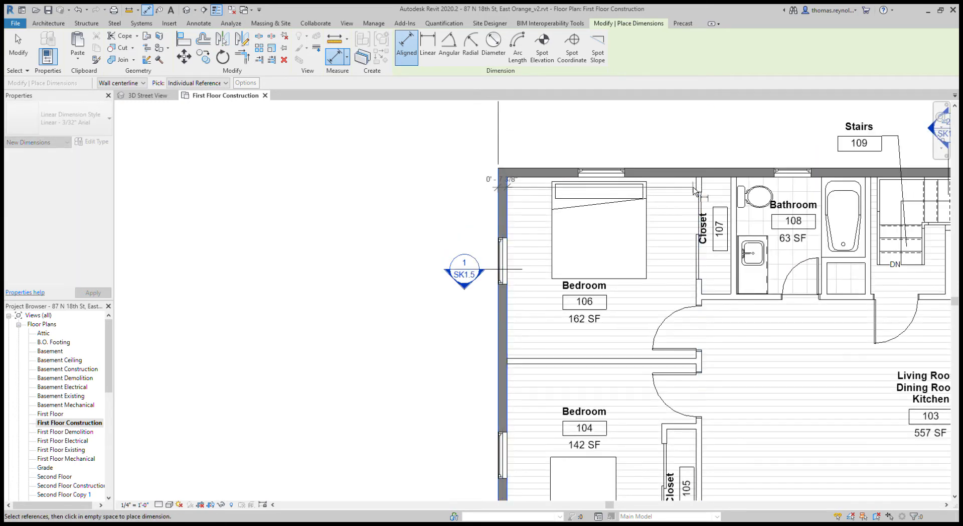
{"action": "key", "text": "Escape"}
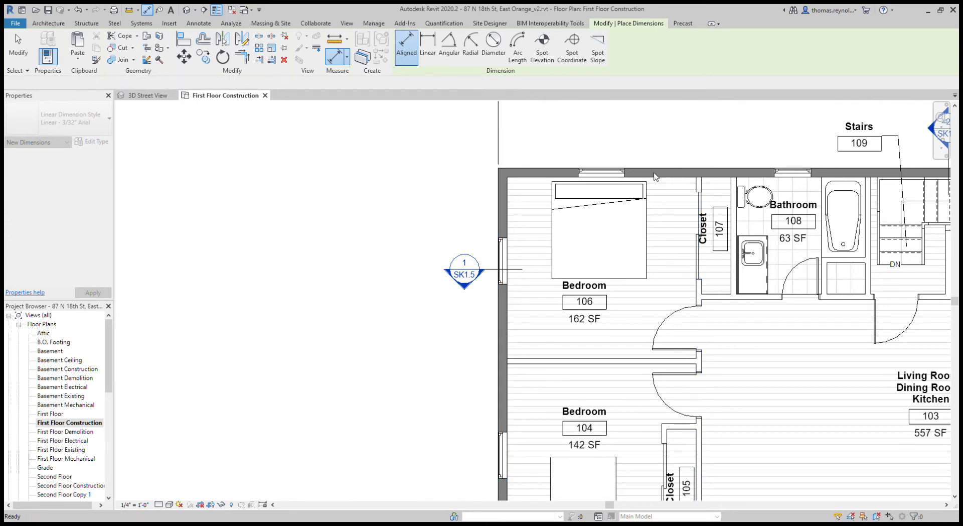
{"action": "key", "text": "Escape"}
- Delete the overall dimension string above the house and porch
{"action": "scroll", "coordinate": [551, 148], "scroll_direction": "down", "scroll_amount": 2}
{"action": "left_click", "coordinate": [599, 120]}
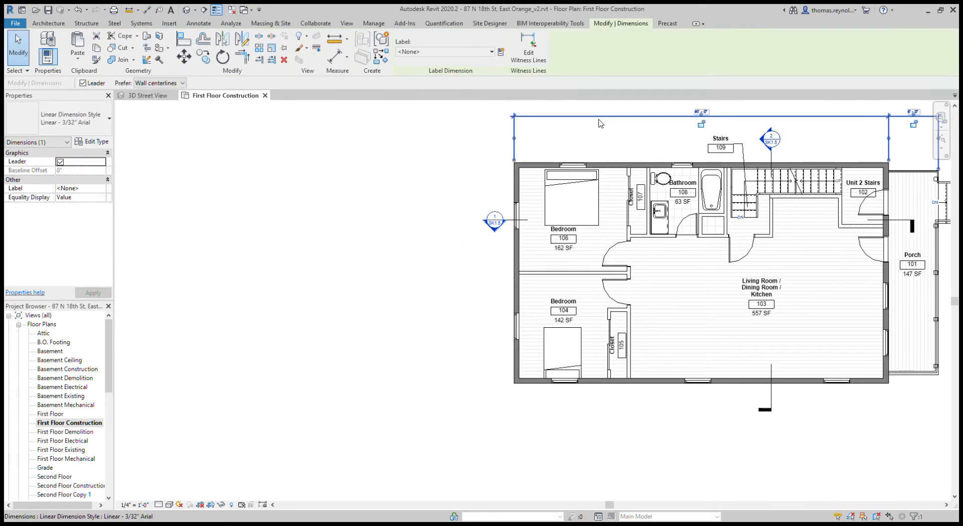
{"action": "key", "text": "Delete"}
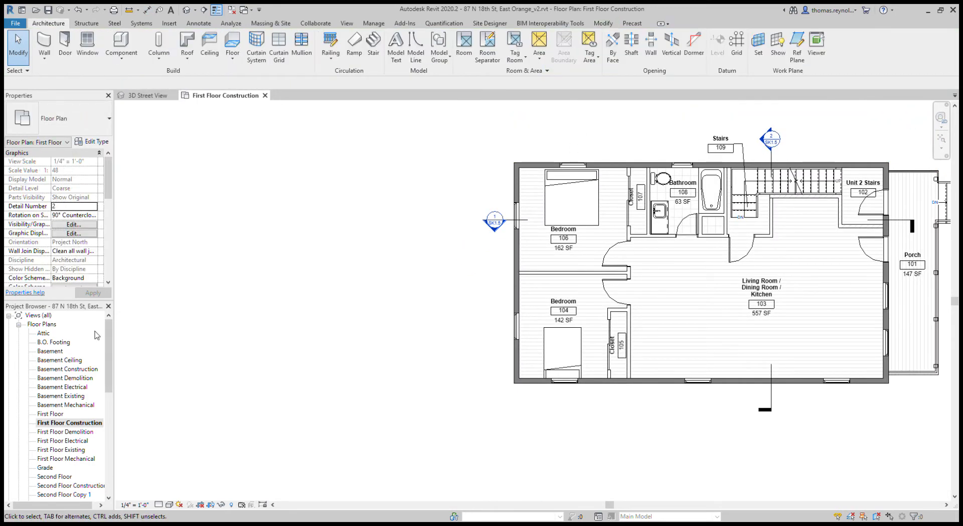
- Copy the multi-segment dimension string above the house from the First Floor view and paste it into First Floor Construction at the same location
{"action": "double_click", "coordinate": [51, 413]}
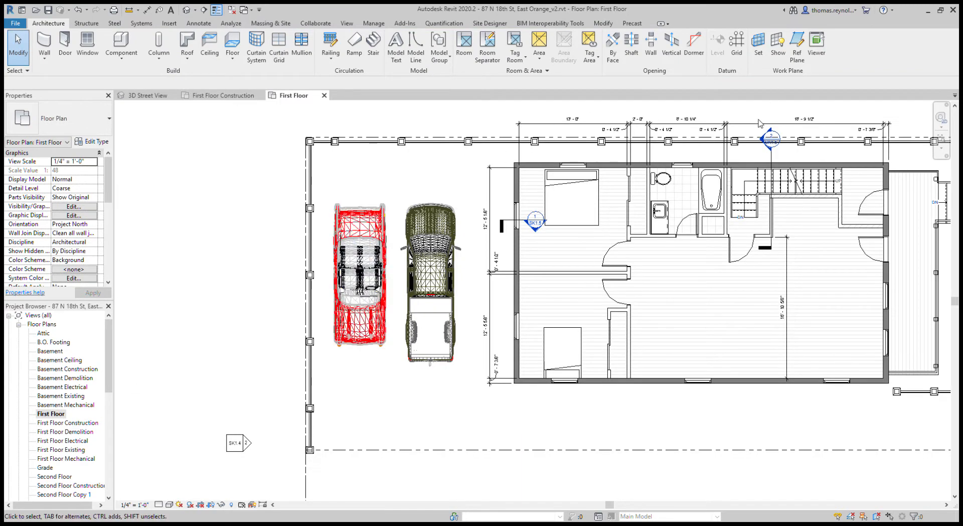
{"action": "left_click", "coordinate": [759, 124]}
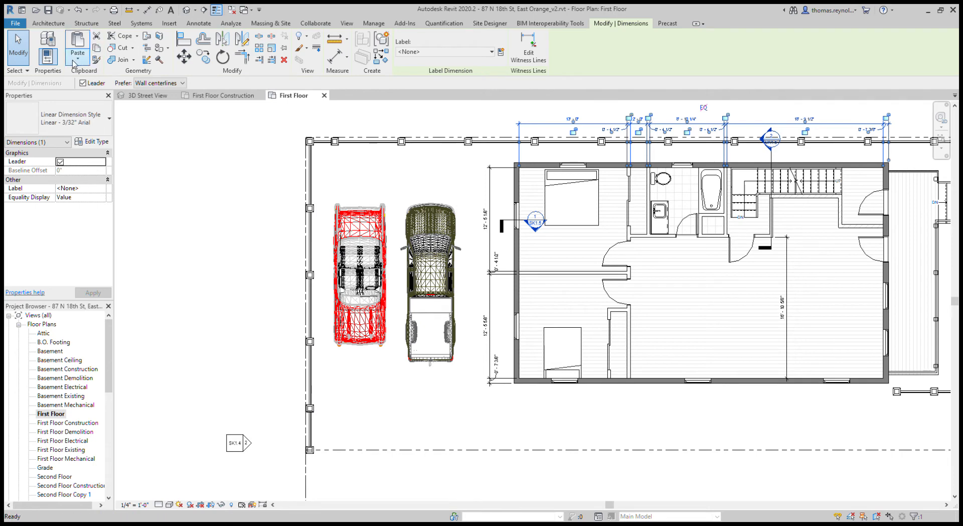
{"action": "left_click", "coordinate": [222, 95]}
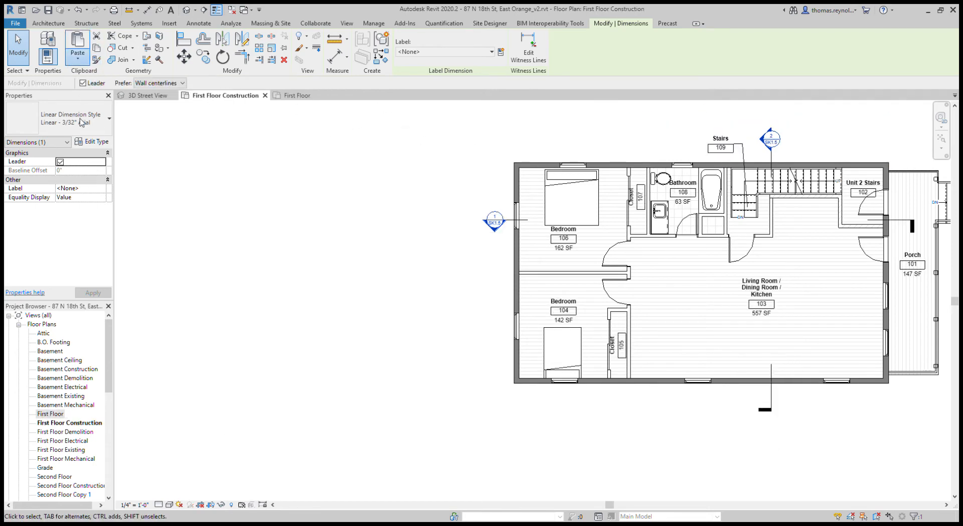
{"action": "left_click", "coordinate": [77, 48]}
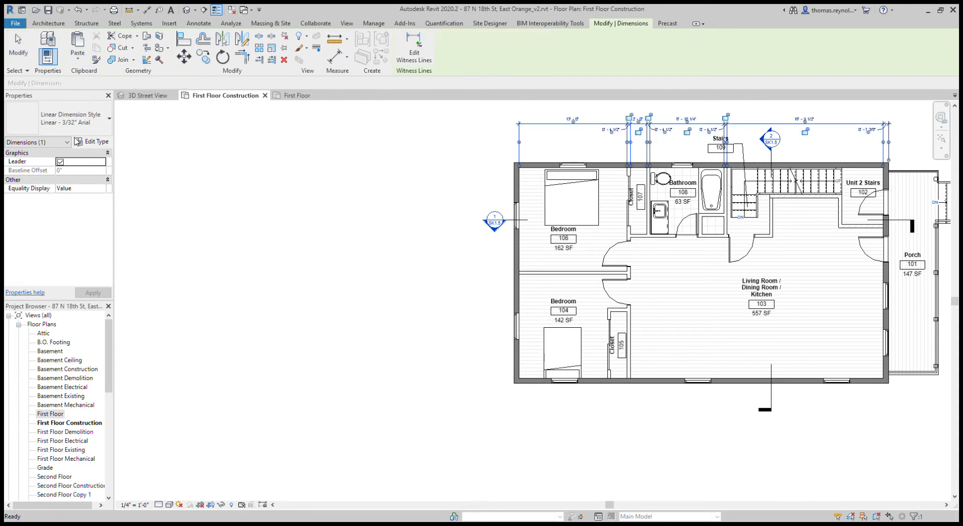
{"action": "left_click", "coordinate": [429, 188]}
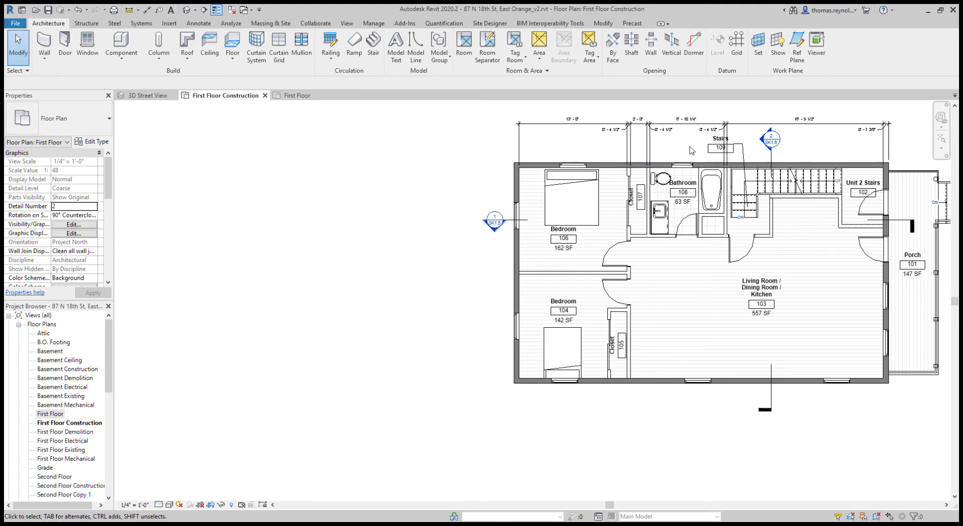
- Move the Stairs 109 tag toward the bathroom, clear of the pasted dimension witness lines
{"action": "left_click", "coordinate": [718, 151]}
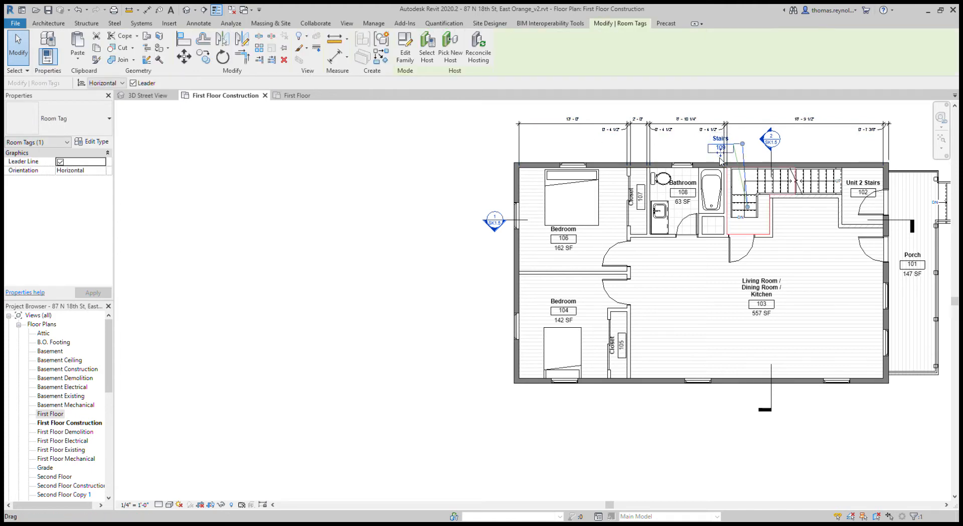
{"action": "left_click_drag", "start_coordinate": [717, 155], "coordinate": [699, 160]}
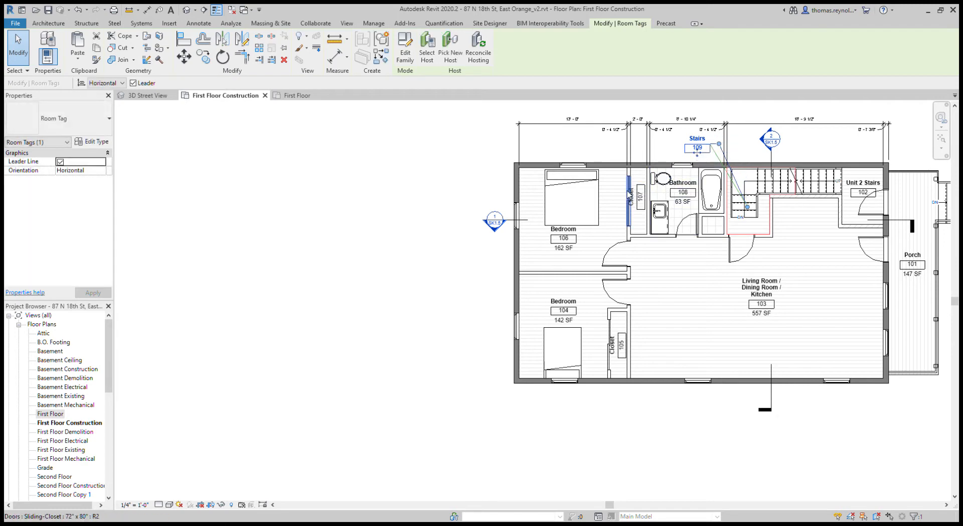
{"action": "left_click", "coordinate": [643, 110]}
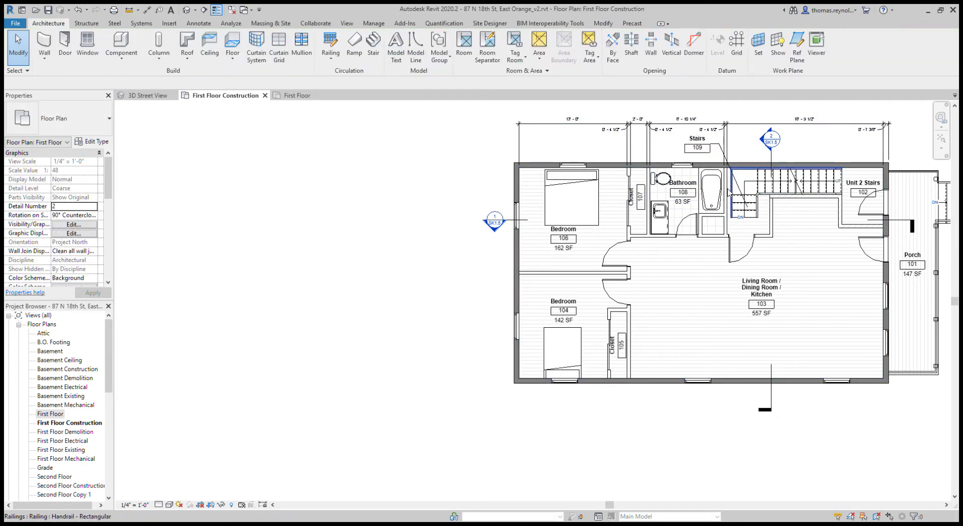
- Add the outer face of the bedroom-end exterior wall to the upper dimension string and move that wall-thickness text inside, below the line
{"action": "left_click", "coordinate": [545, 121]}
{"action": "left_click", "coordinate": [414, 47]}
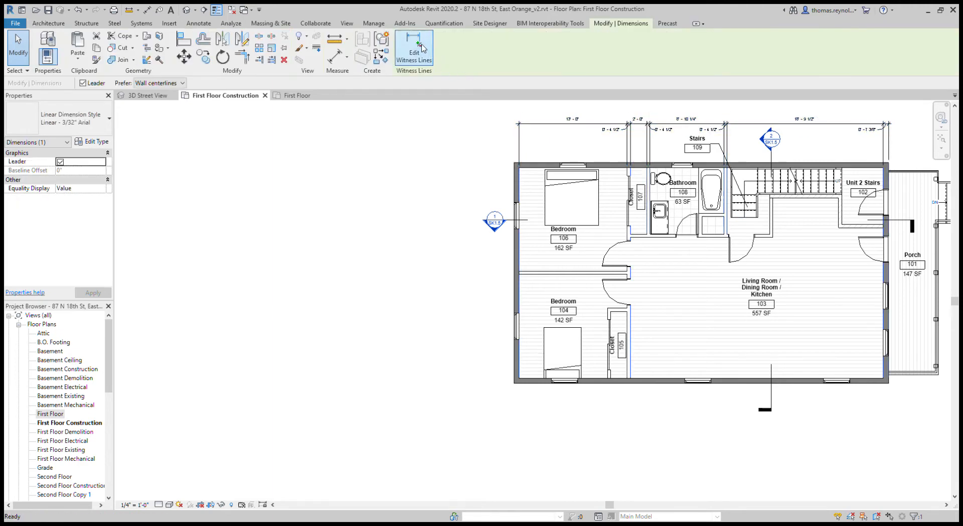
{"action": "left_click", "coordinate": [513, 179]}
{"action": "left_click", "coordinate": [488, 200]}
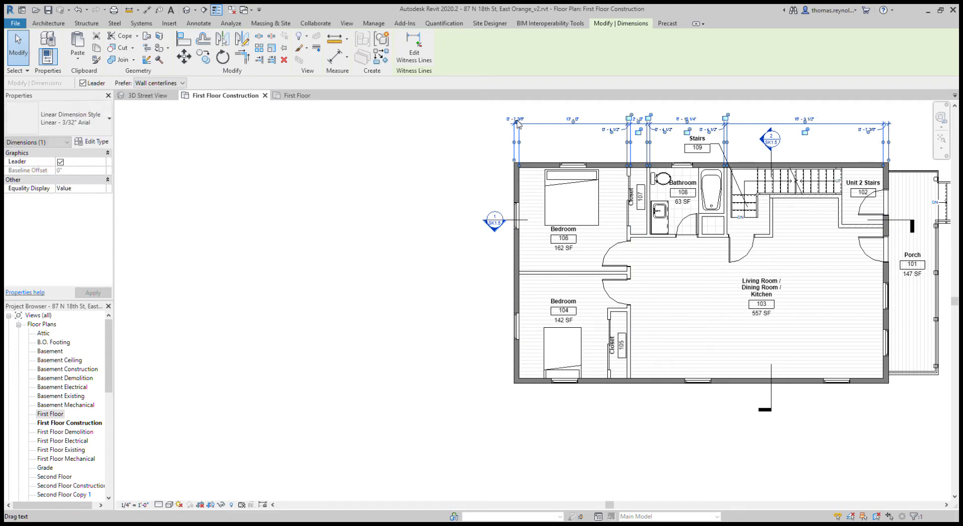
{"action": "left_click_drag", "start_coordinate": [518, 124], "coordinate": [536, 138]}
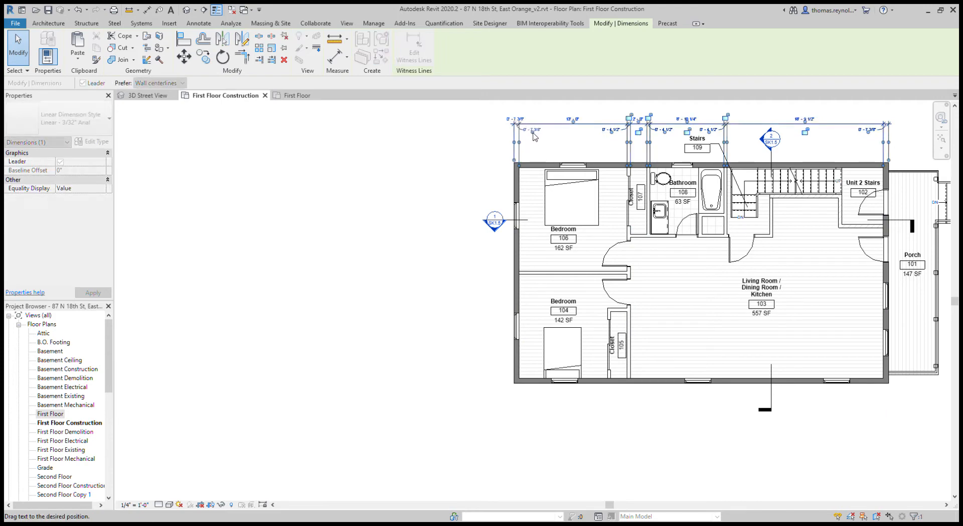
{"action": "left_click", "coordinate": [456, 158]}
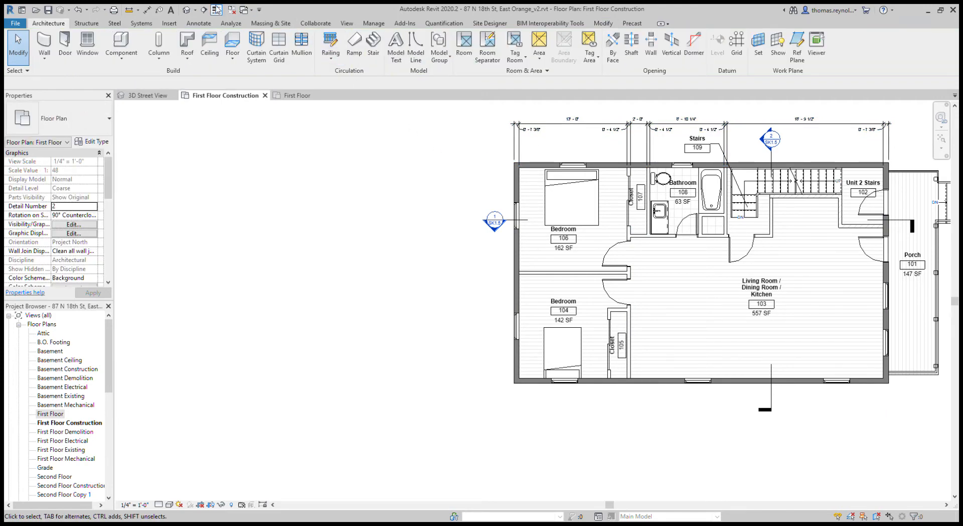
- Place an aligned overall dimension above the upper string, spanning the house's outer faces and the porch's outer edge
{"action": "left_click", "coordinate": [147, 10]}
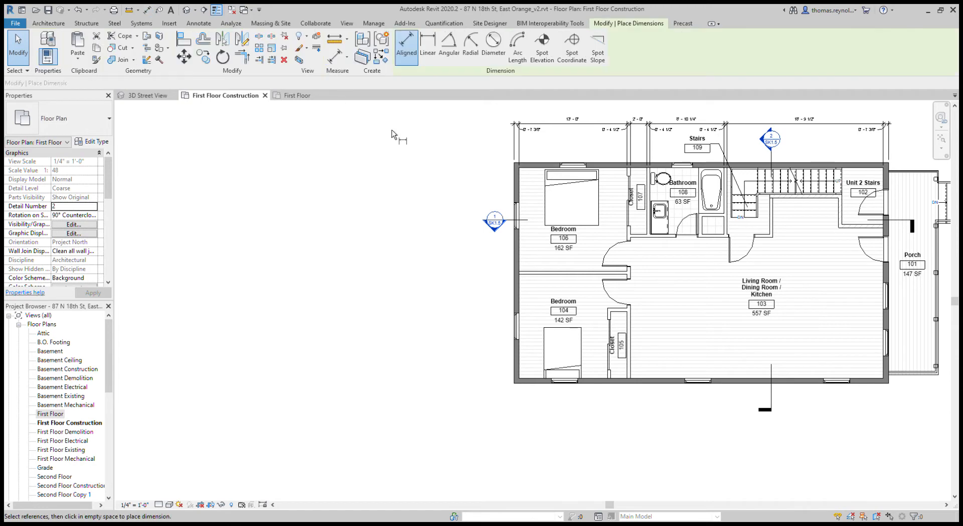
{"action": "left_click", "coordinate": [515, 181]}
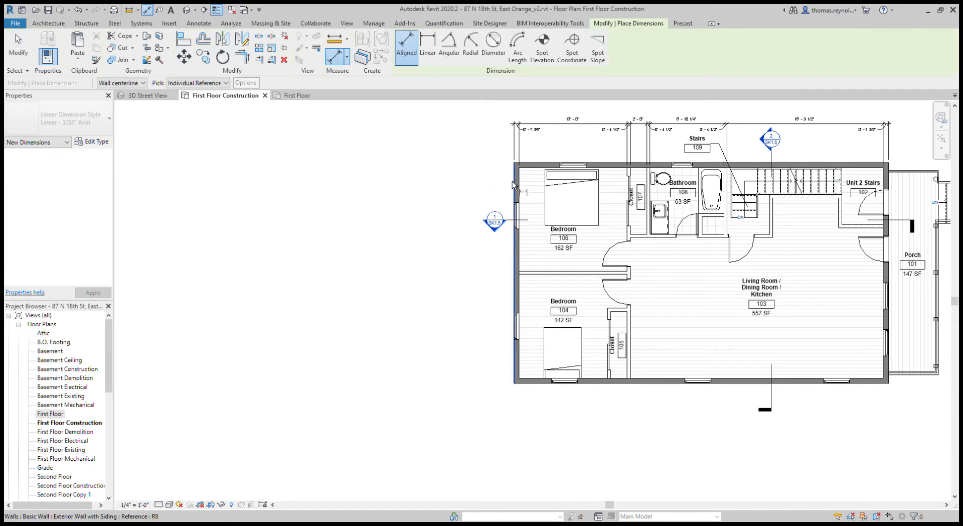
{"action": "left_click", "coordinate": [888, 178]}
{"action": "left_click", "coordinate": [940, 201]}
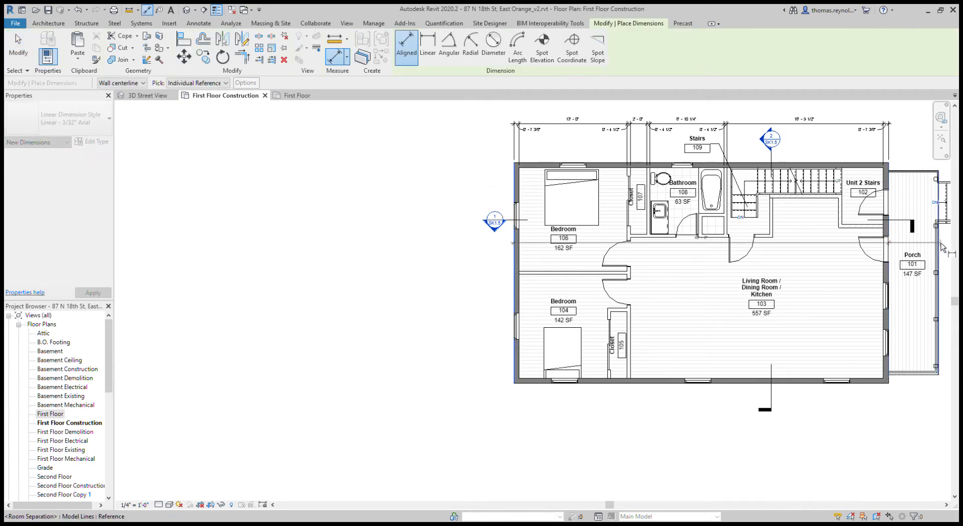
{"action": "left_click", "coordinate": [863, 117]}
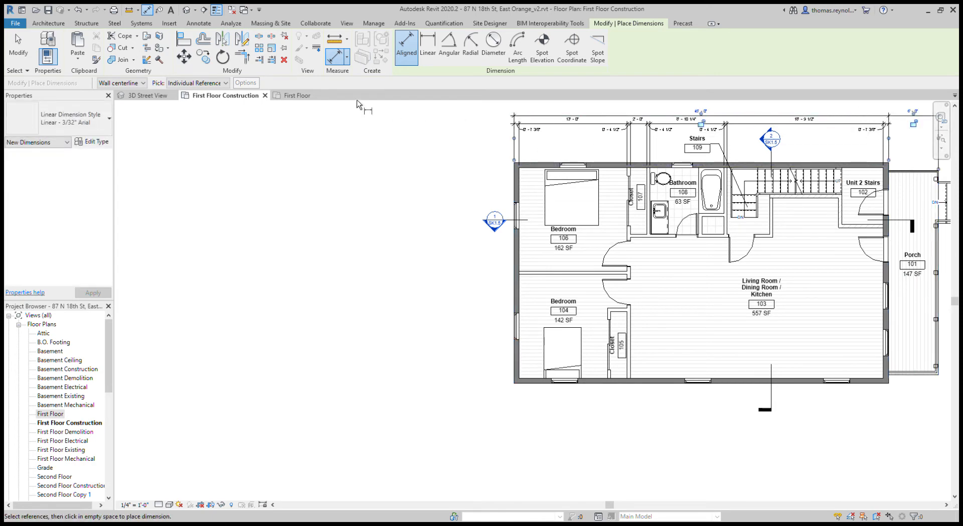
- Copy the dimension string beside the bedrooms from the First Floor view into First Floor Construction at the same location
{"action": "left_click", "coordinate": [295, 96]}
{"action": "key", "text": "Escape"}
{"action": "key", "text": "Escape"}
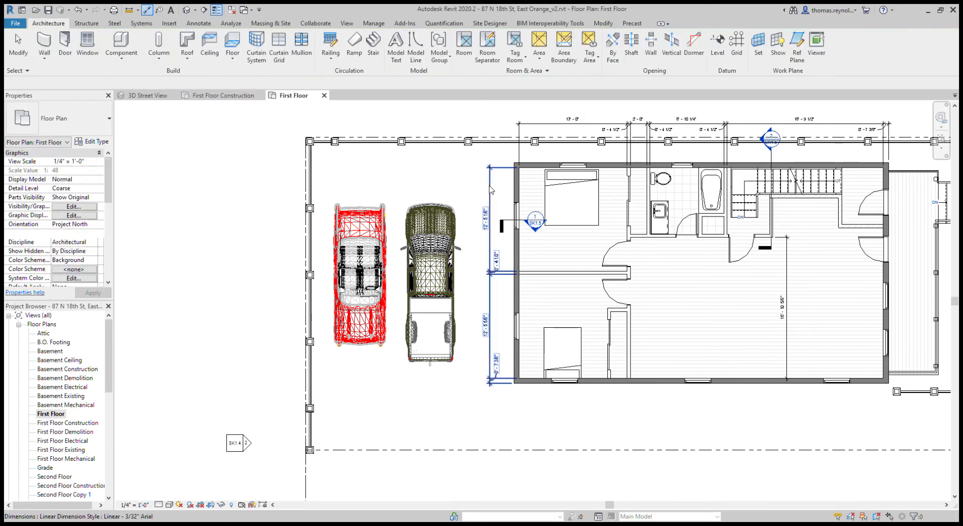
{"action": "left_click", "coordinate": [492, 194]}
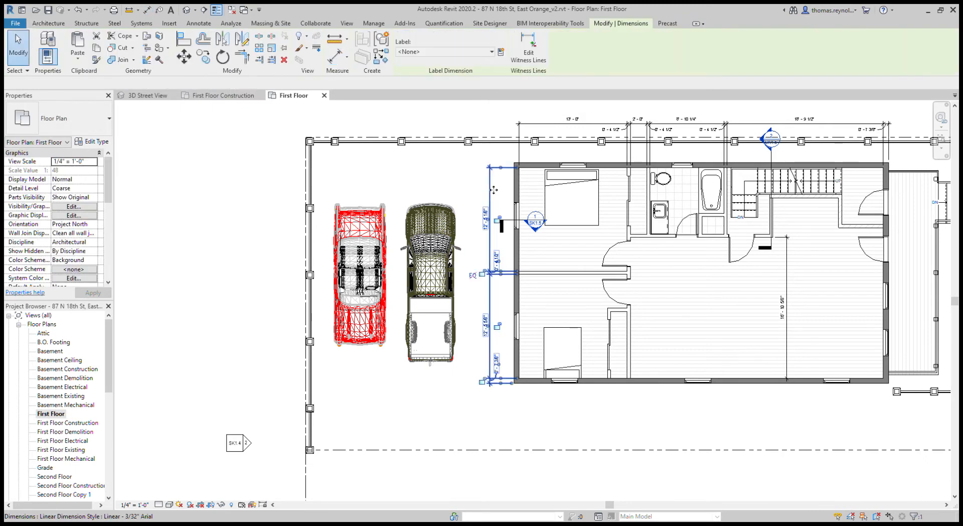
{"action": "left_click", "coordinate": [223, 95]}
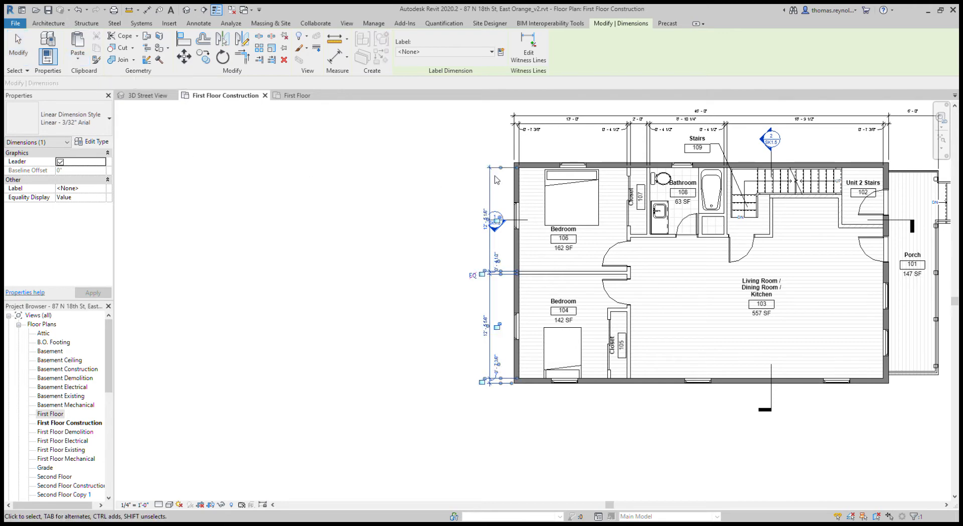
- Add the exterior wall face above Bedroom 106 to the bedroom-side string, adjust its text, and move the string outward past the section marker
{"action": "left_click", "coordinate": [528, 49]}
{"action": "left_click", "coordinate": [551, 164]}
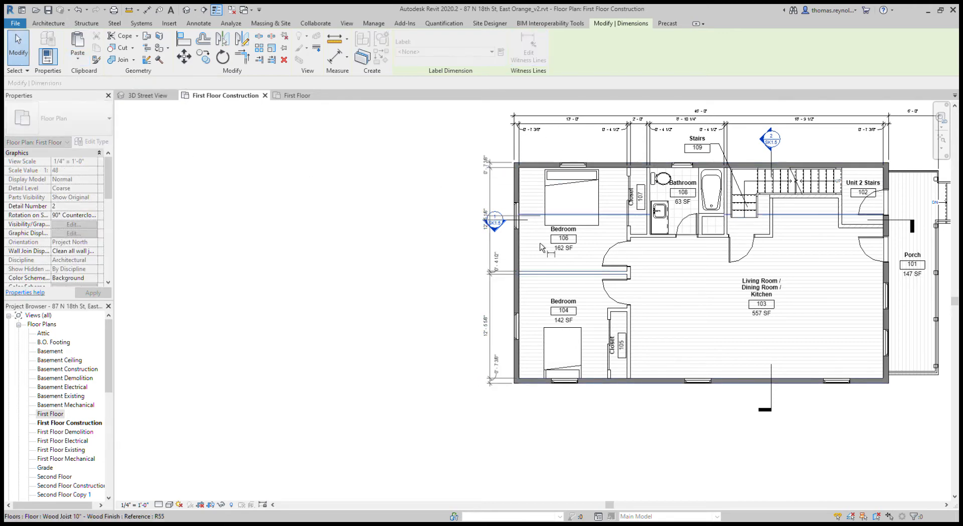
{"action": "left_click", "coordinate": [454, 173]}
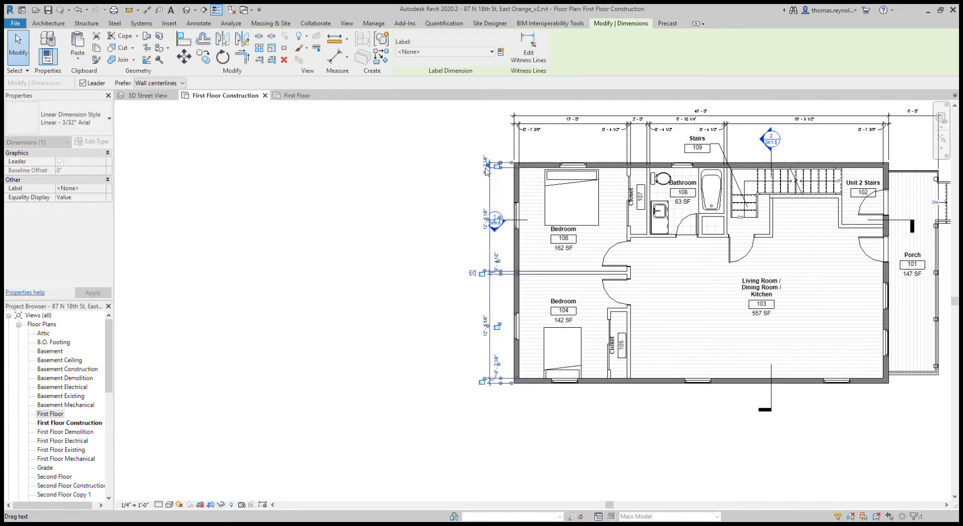
{"action": "left_click_drag", "start_coordinate": [489, 165], "coordinate": [473, 203]}
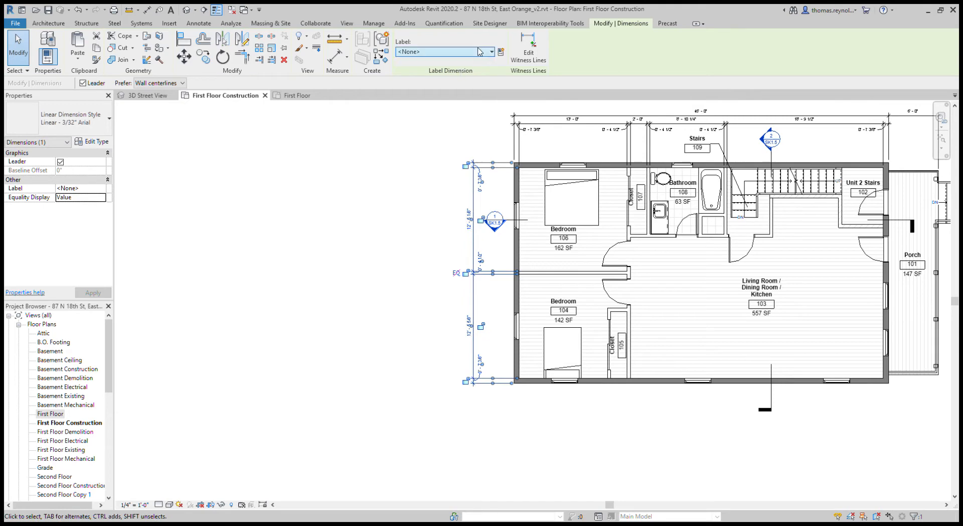
- Place an aligned overall dimension between the two long exterior walls' outer faces, just outside the bedroom-side string
{"action": "left_click", "coordinate": [147, 10]}
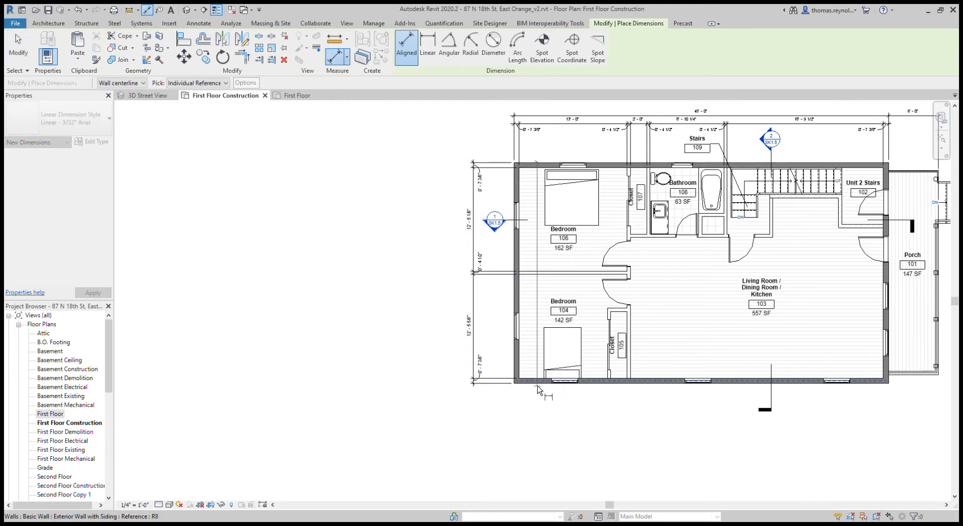
{"action": "left_click", "coordinate": [455, 366]}
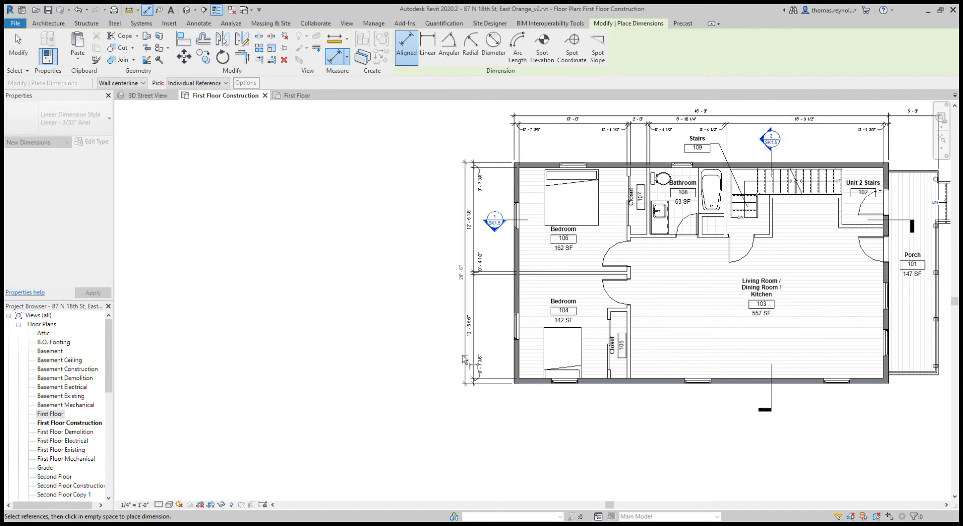
{"action": "left_click", "coordinate": [461, 362]}
{"action": "key", "text": "Escape"}
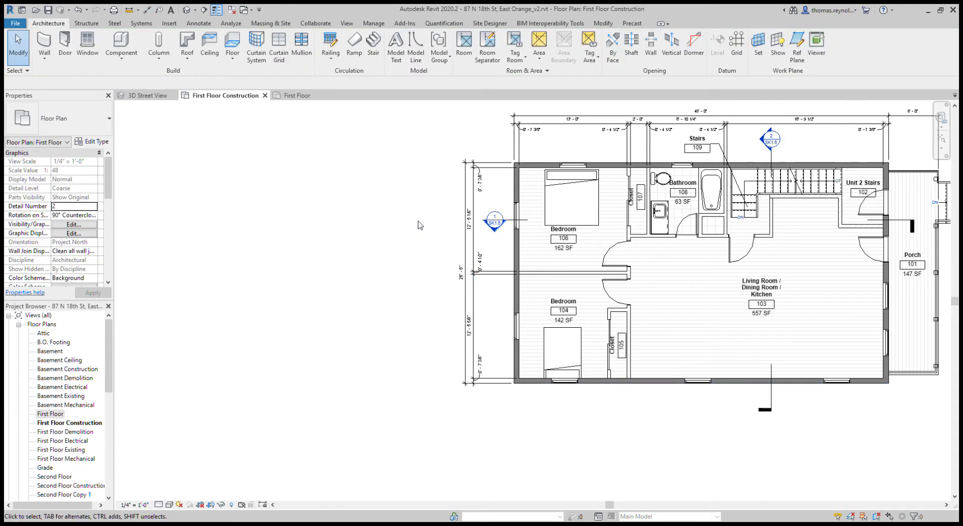
{"action": "scroll", "coordinate": [239, 242], "scroll_direction": "down", "scroll_amount": 1}
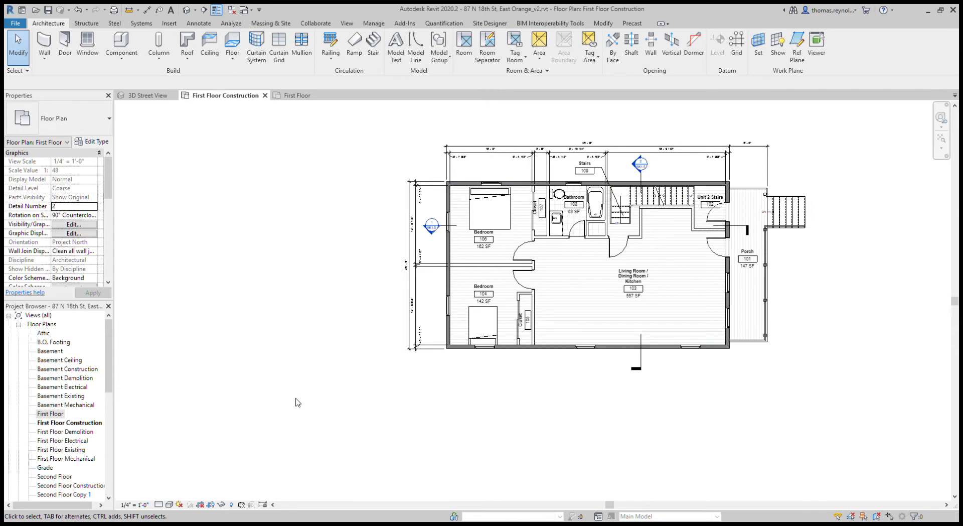
- Open the SK1.2 - Plans sheet
{"action": "left_click", "coordinate": [63, 422]}
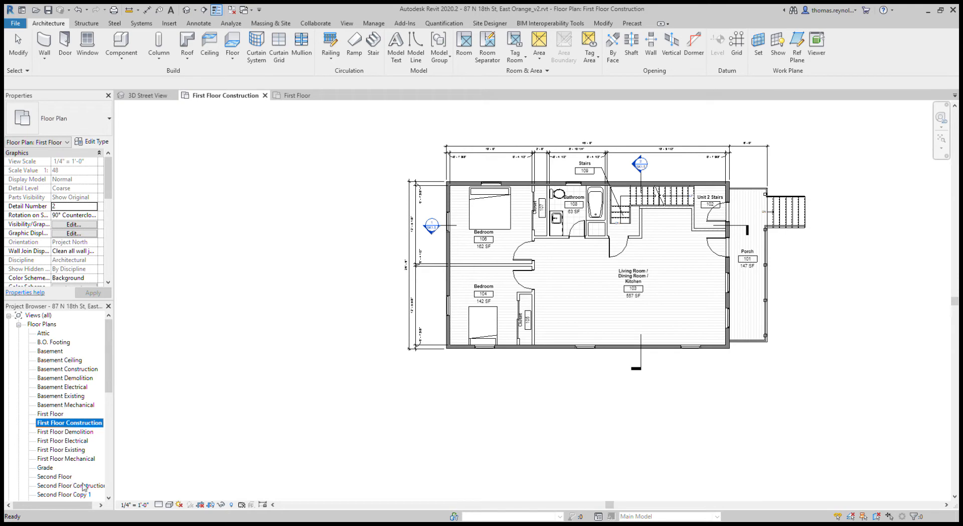
{"action": "scroll", "coordinate": [90, 461], "scroll_direction": "down", "scroll_amount": 7}
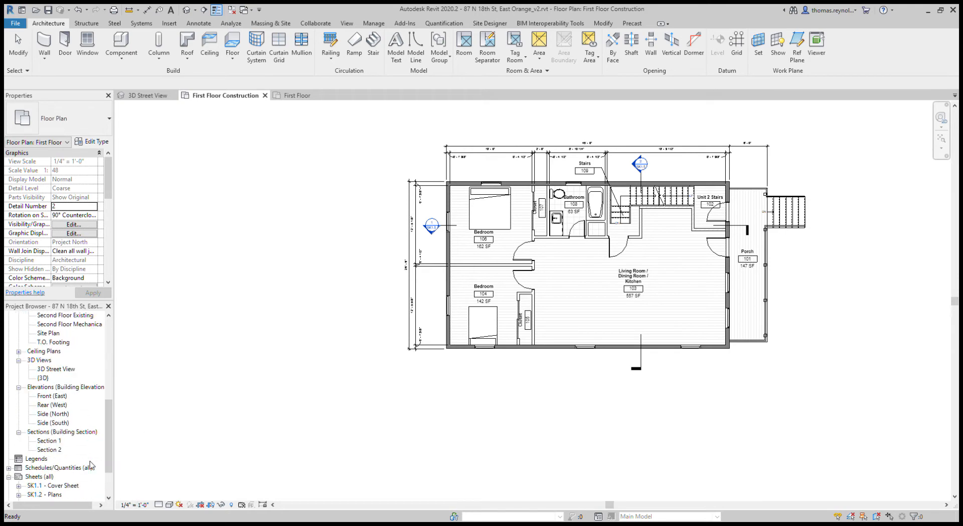
{"action": "double_click", "coordinate": [54, 441]}
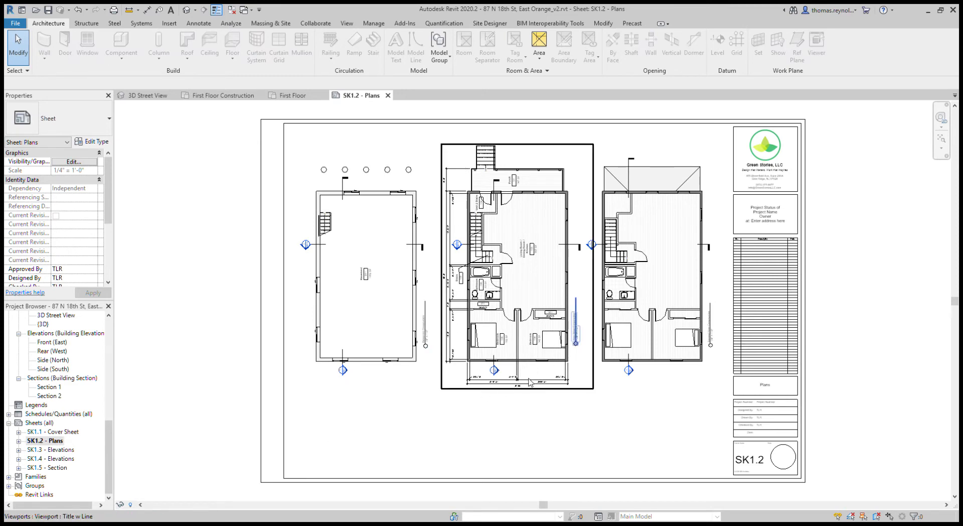
{"action": "double_click", "coordinate": [369, 312]}
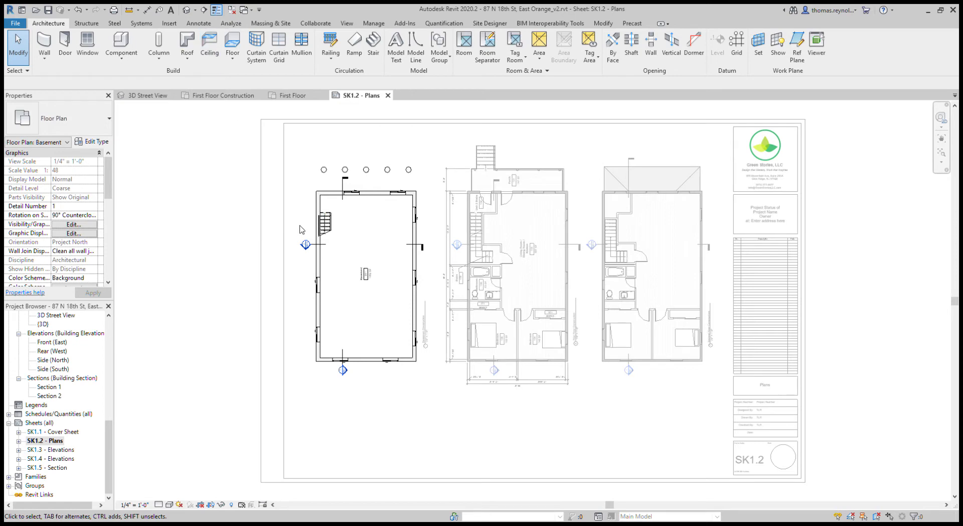
{"action": "double_click", "coordinate": [650, 229]}
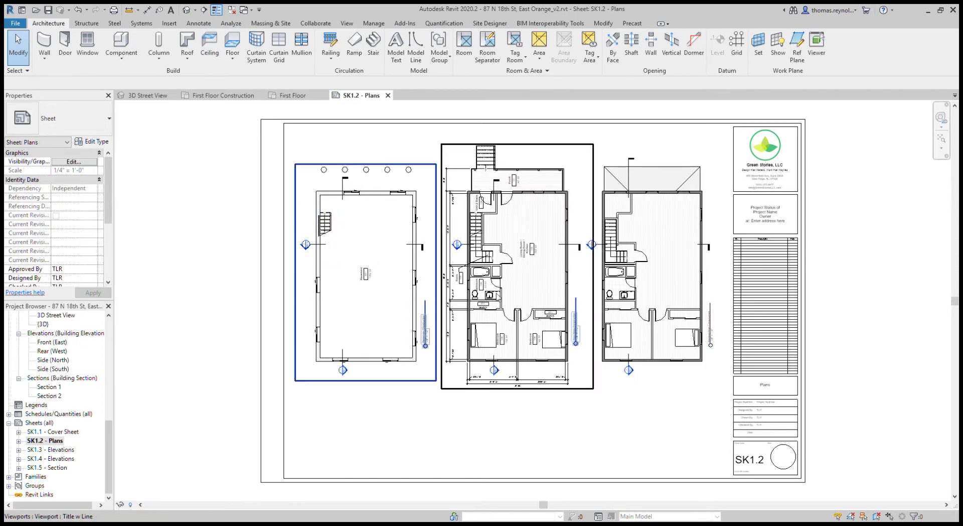
{"action": "left_click", "coordinate": [579, 282]}
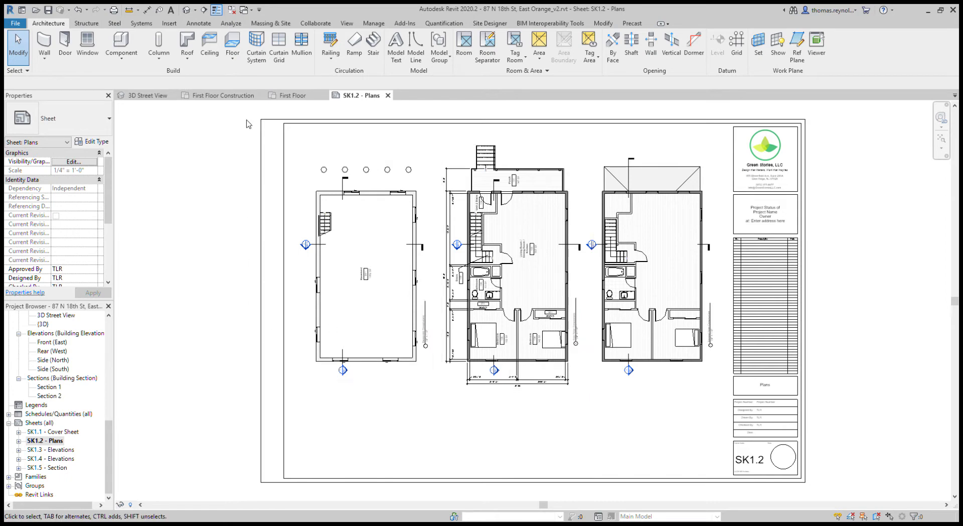
- Activate the first-floor plan viewport on the sheet and show its crop region to check the extents, then hide it again
{"action": "double_click", "coordinate": [562, 262]}
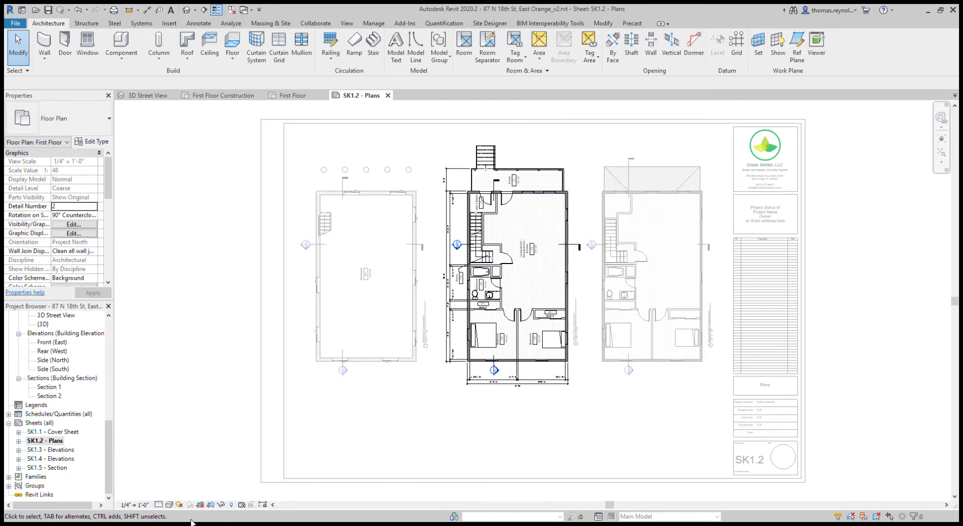
{"action": "left_click", "coordinate": [214, 507]}
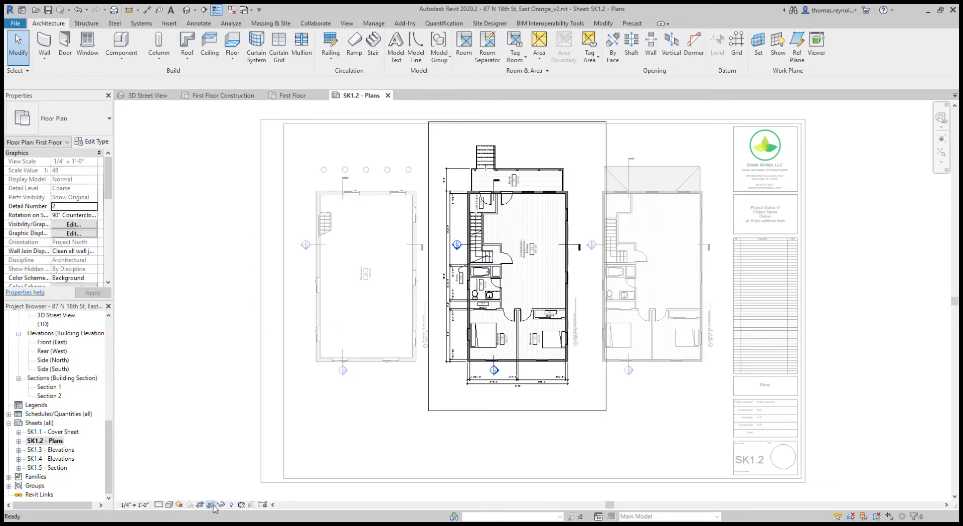
{"action": "left_click", "coordinate": [213, 505]}
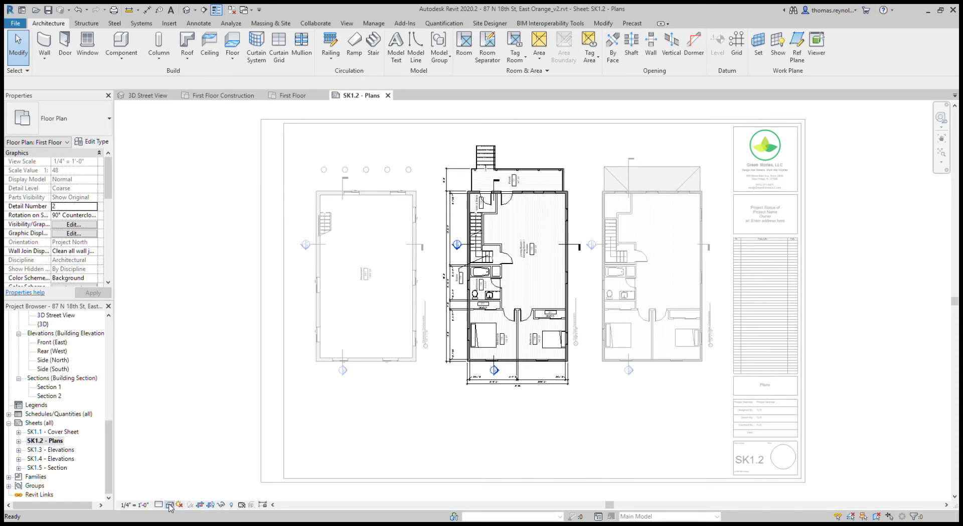
{"action": "double_click", "coordinate": [305, 299]}
{"action": "left_click", "coordinate": [499, 333]}
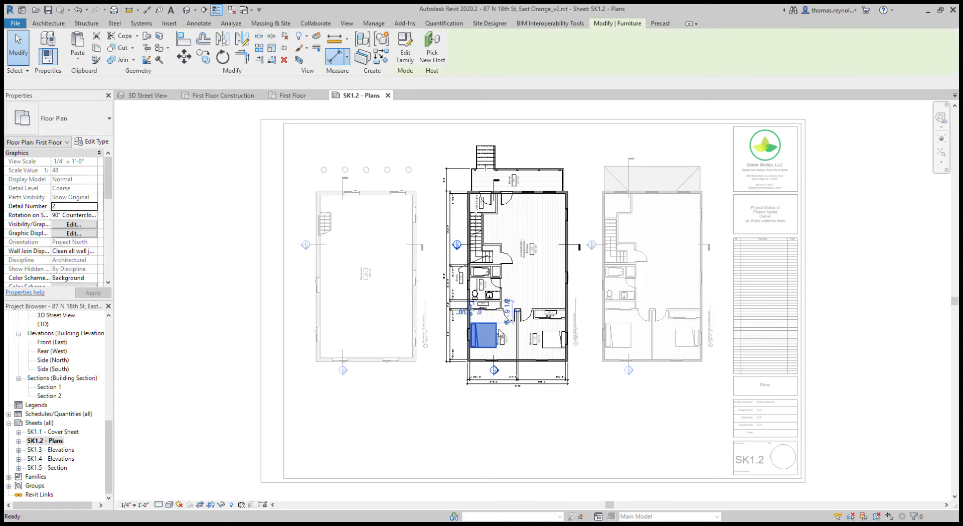
{"action": "double_click", "coordinate": [499, 333]}
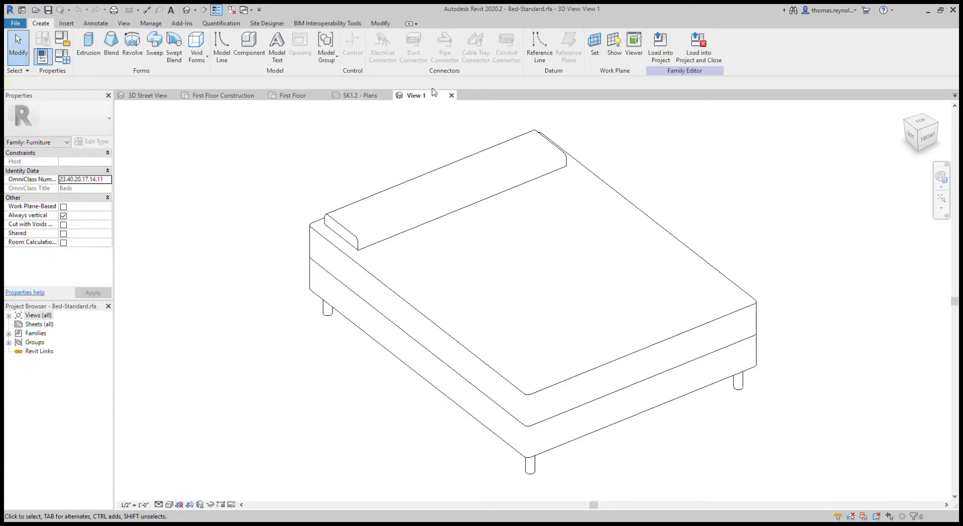
{"action": "left_click", "coordinate": [451, 96]}
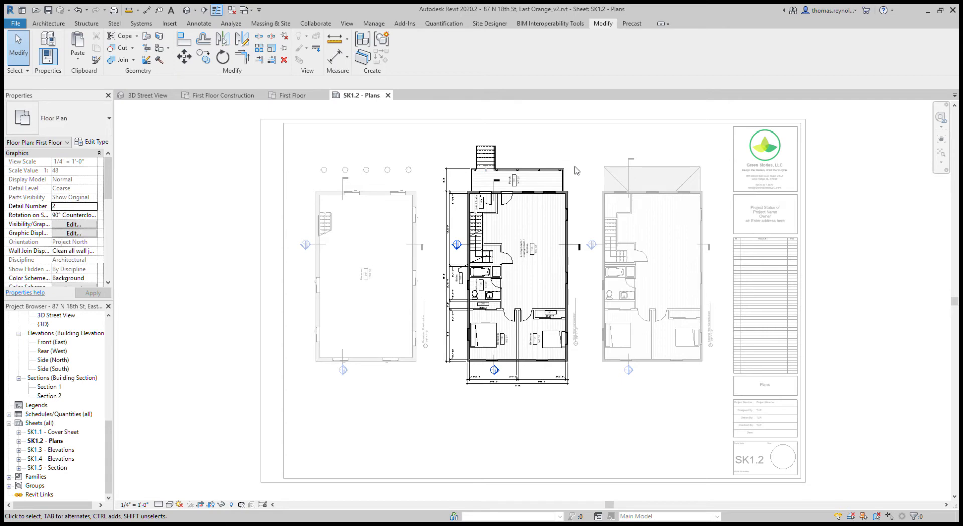
- Deactivate the plan viewport, preview shadows in the First Floor view, and close that view with shadows turned back off
{"action": "double_click", "coordinate": [385, 446]}
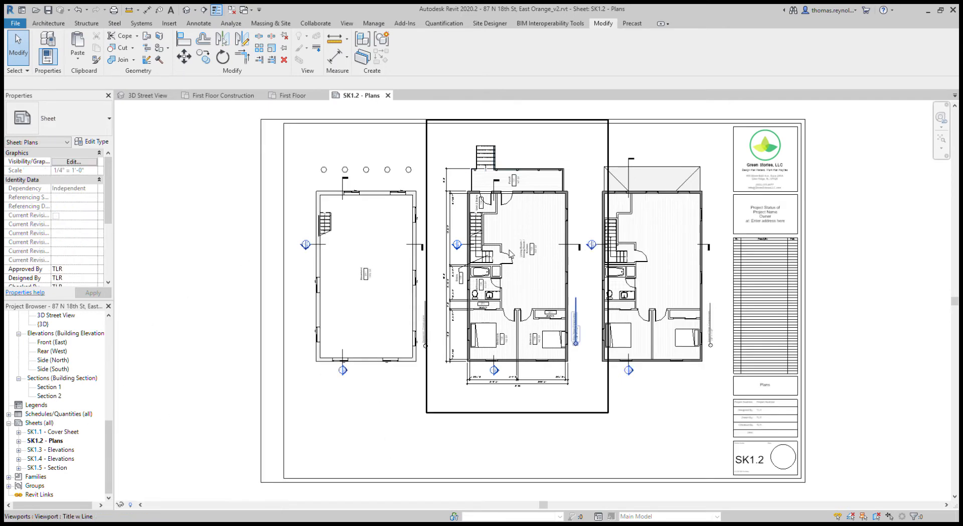
{"action": "left_click", "coordinate": [292, 96]}
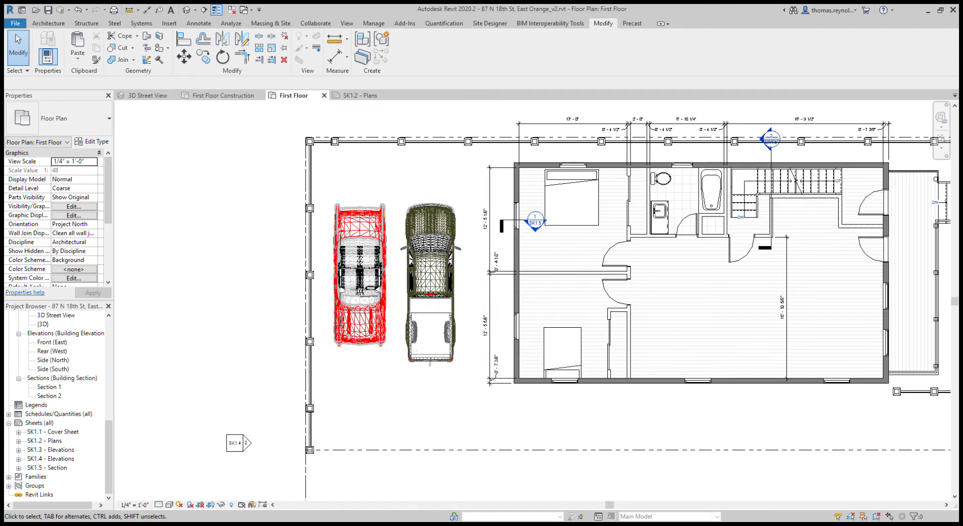
{"action": "left_click", "coordinate": [190, 504]}
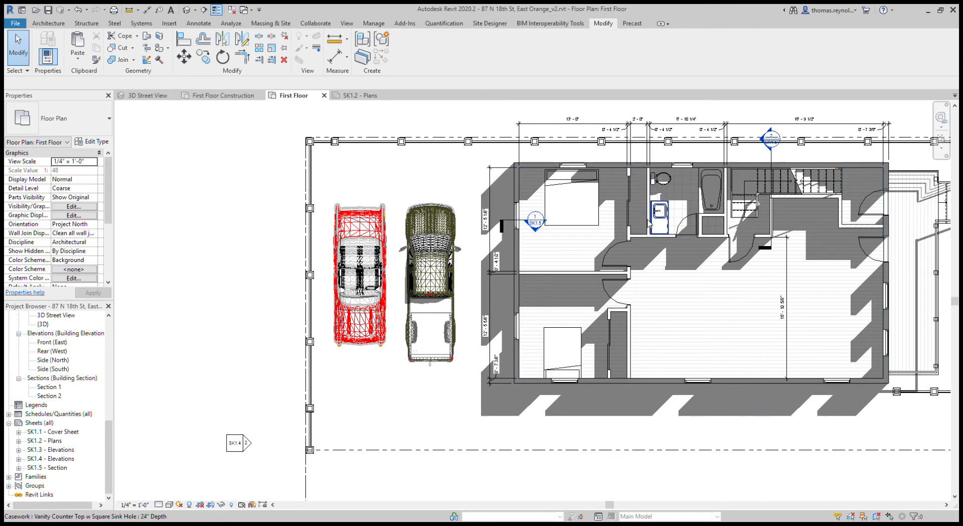
{"action": "left_click", "coordinate": [192, 505]}
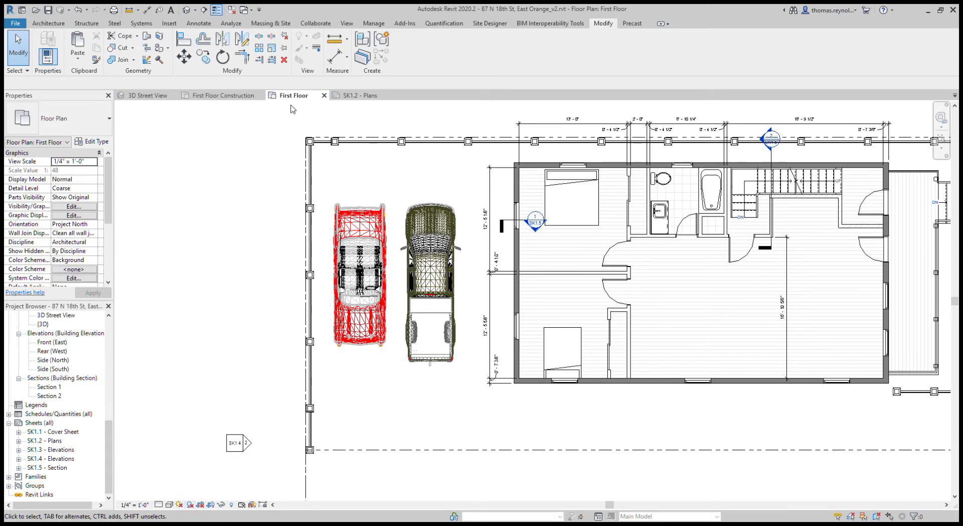
{"action": "left_click", "coordinate": [324, 95]}
- Duplicate the First Floor Construction plan view without its dimensions and room tags
{"action": "left_click", "coordinate": [236, 96]}
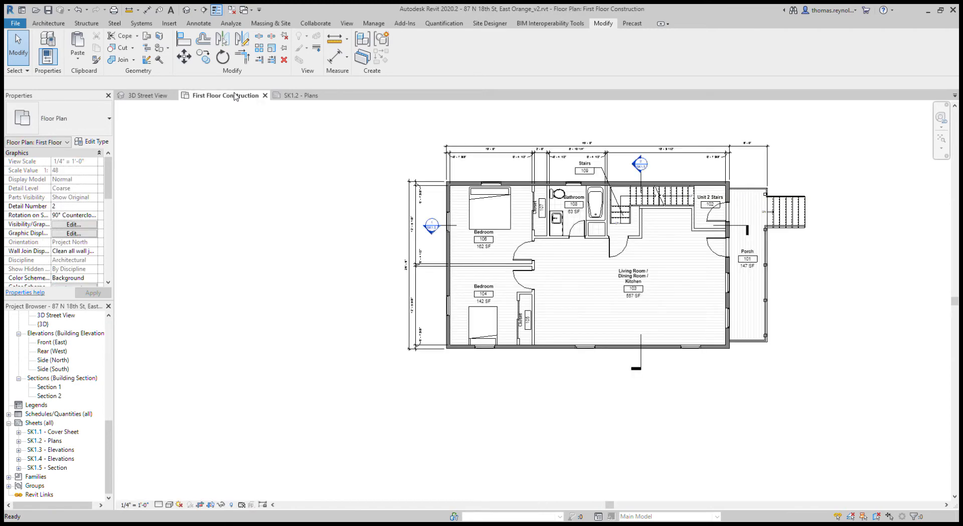
{"action": "scroll", "coordinate": [84, 426], "scroll_direction": "up", "scroll_amount": 6}
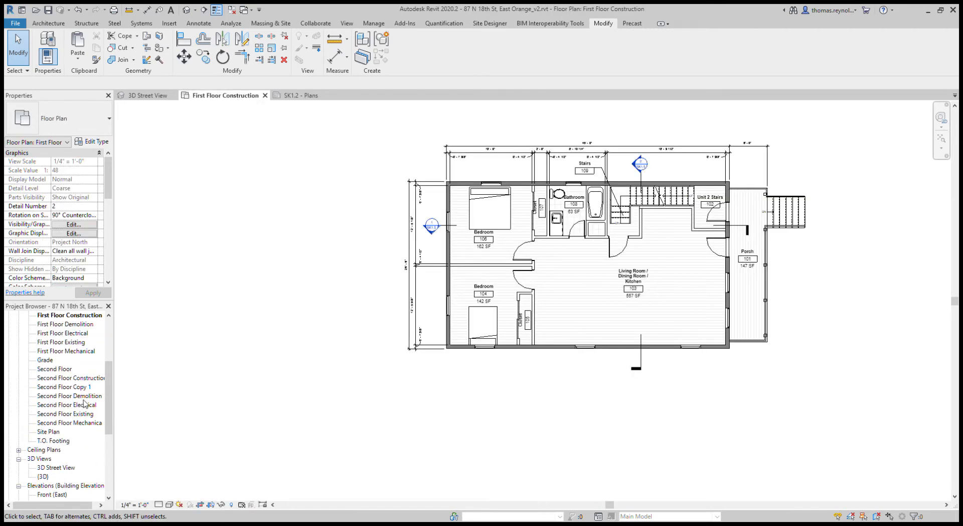
{"action": "scroll", "coordinate": [80, 335], "scroll_direction": "up", "scroll_amount": 2}
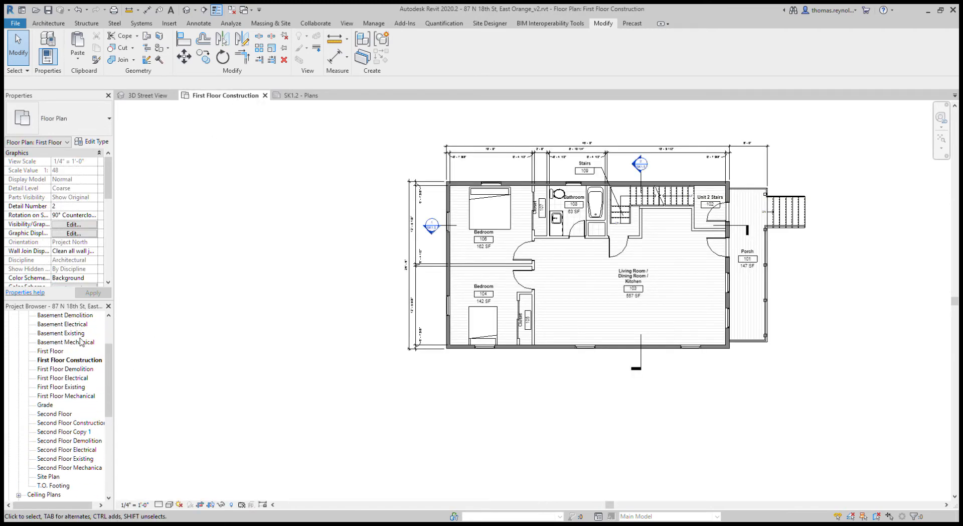
{"action": "left_click", "coordinate": [75, 360]}
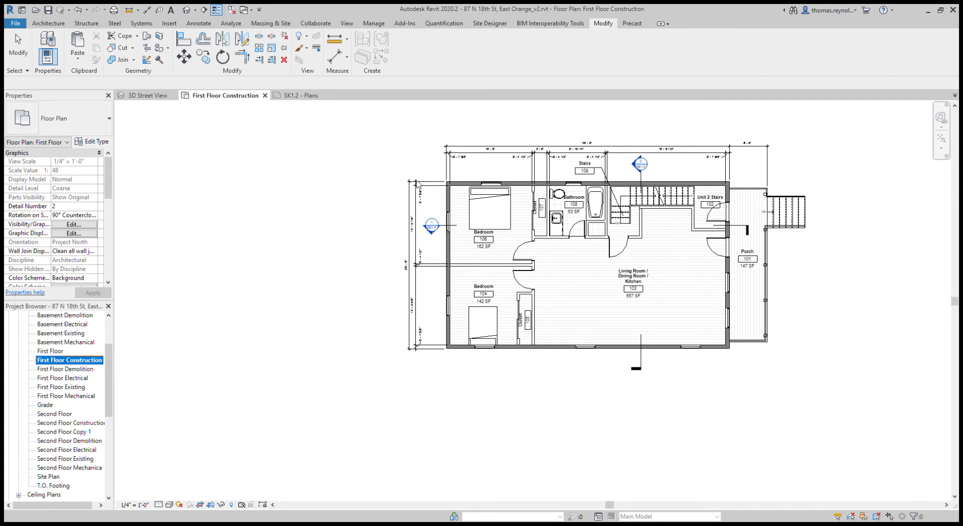
{"action": "left_click", "coordinate": [280, 214]}
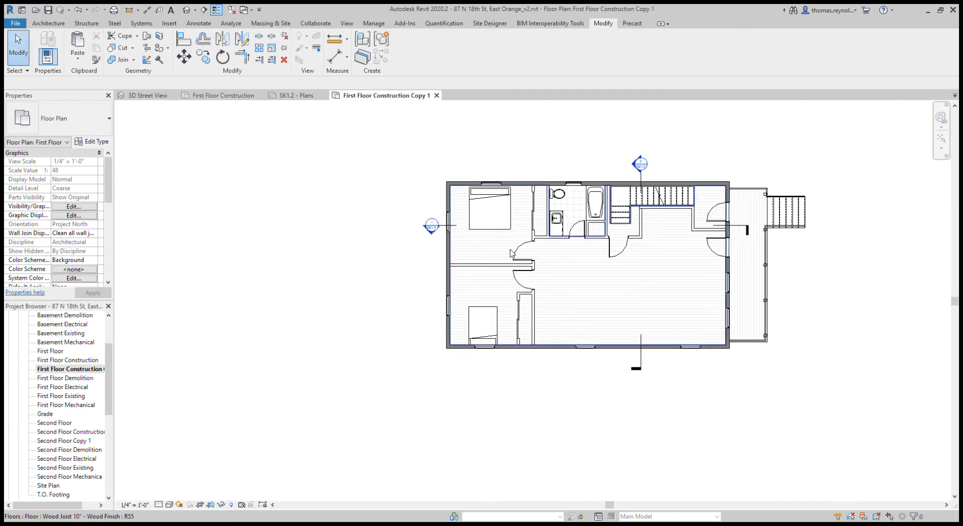
- Assign the copied first-floor view a presentation plan template with shadows and room colors by name, and check the Unit 2 Stairs room
{"action": "double_click", "coordinate": [431, 226]}
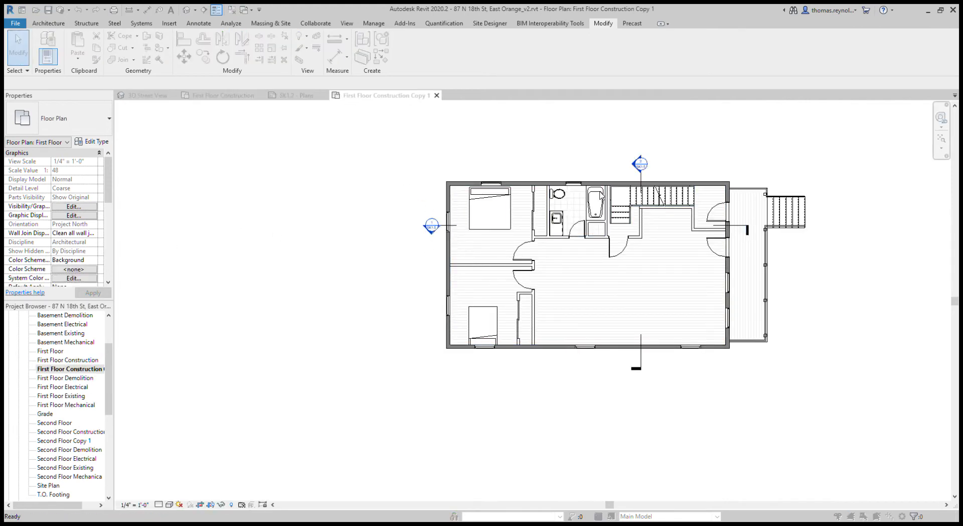
{"action": "left_click_drag", "start_coordinate": [106, 181], "coordinate": [106, 273]}
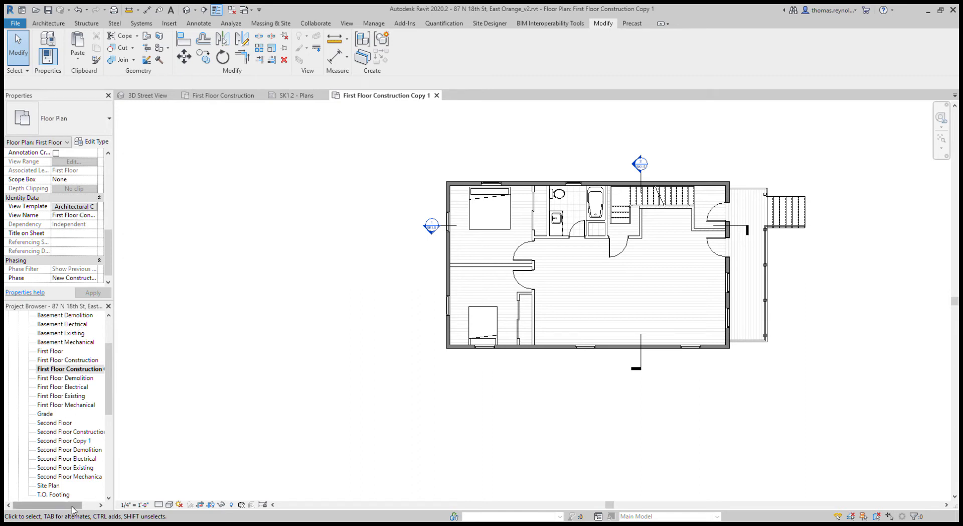
{"action": "left_click", "coordinate": [70, 210]}
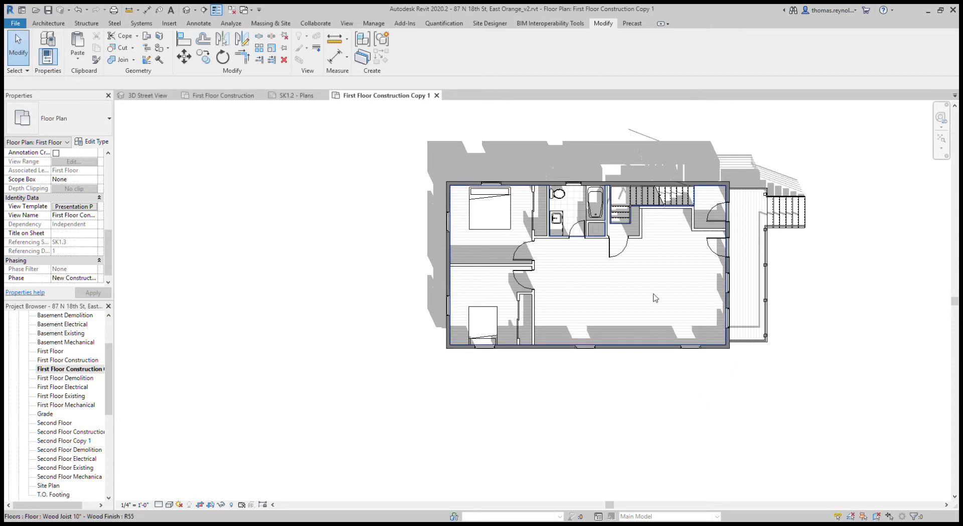
{"action": "left_click", "coordinate": [90, 206]}
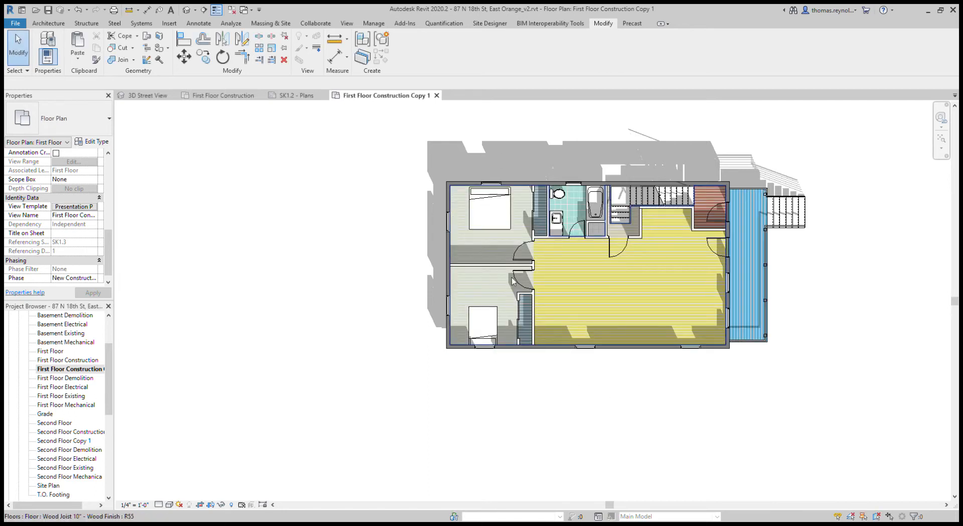
{"action": "left_click", "coordinate": [709, 210]}
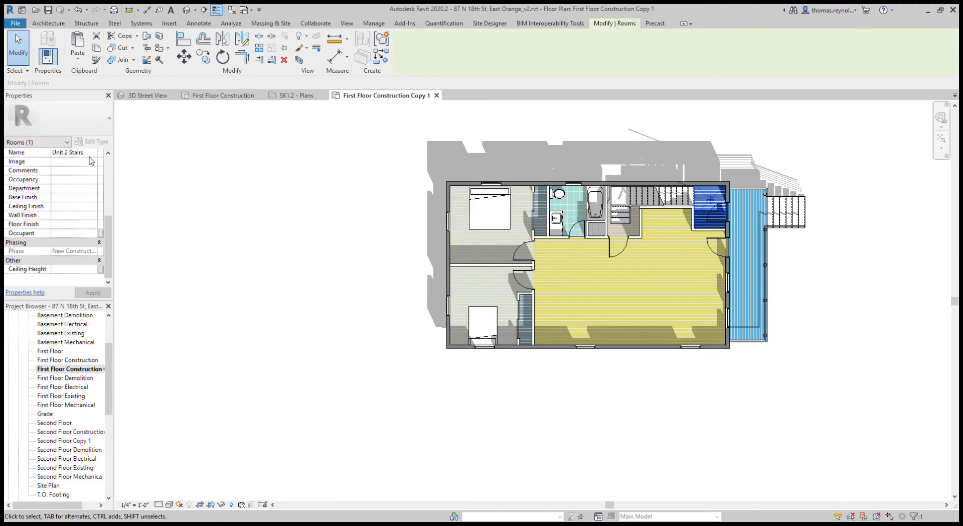
{"action": "left_click", "coordinate": [638, 410]}
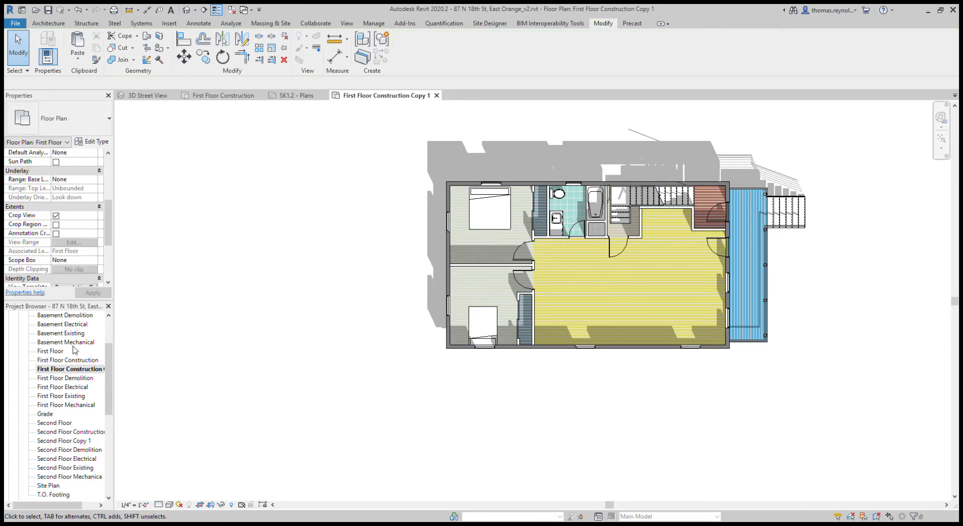
- Rename the copied first-floor plan view as First Floor Presentation
{"action": "scroll", "coordinate": [74, 349], "scroll_direction": "up", "scroll_amount": 1}
{"action": "left_click", "coordinate": [66, 396]}
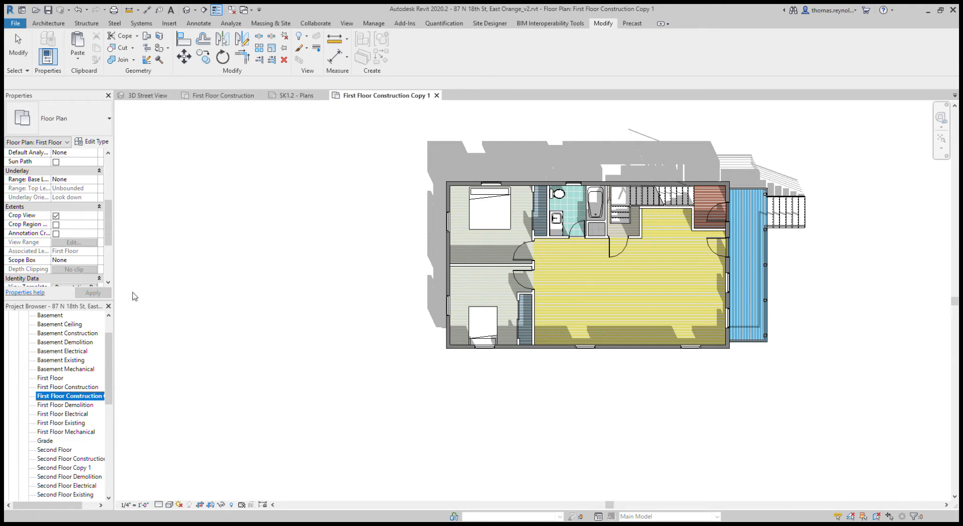
{"action": "key", "text": "F2"}
{"action": "key", "text": "End"}
{"action": "key", "text": "ctrl+shift+Left"}
{"action": "key", "text": "ctrl+shift+Left"}
{"action": "key", "text": "ctrl+shift+Left"}
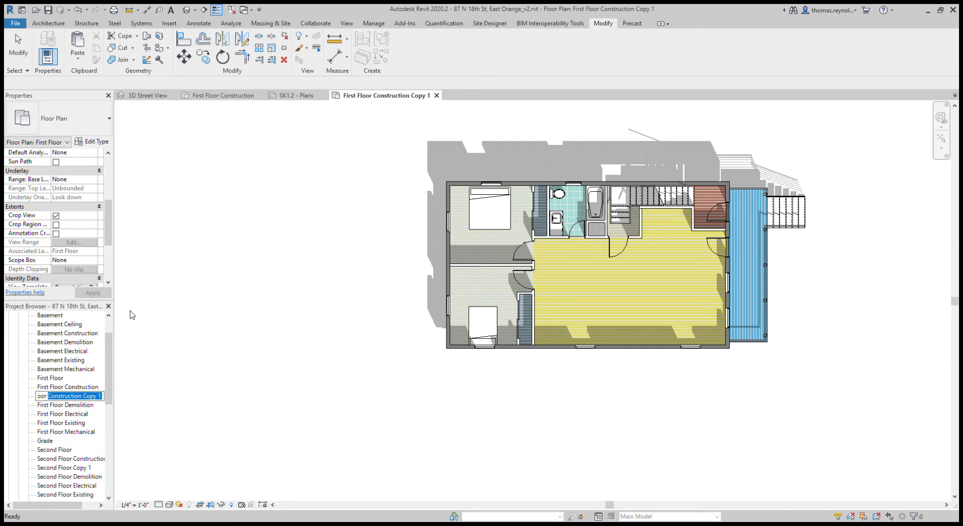
{"action": "type", "text": "Presentation"}
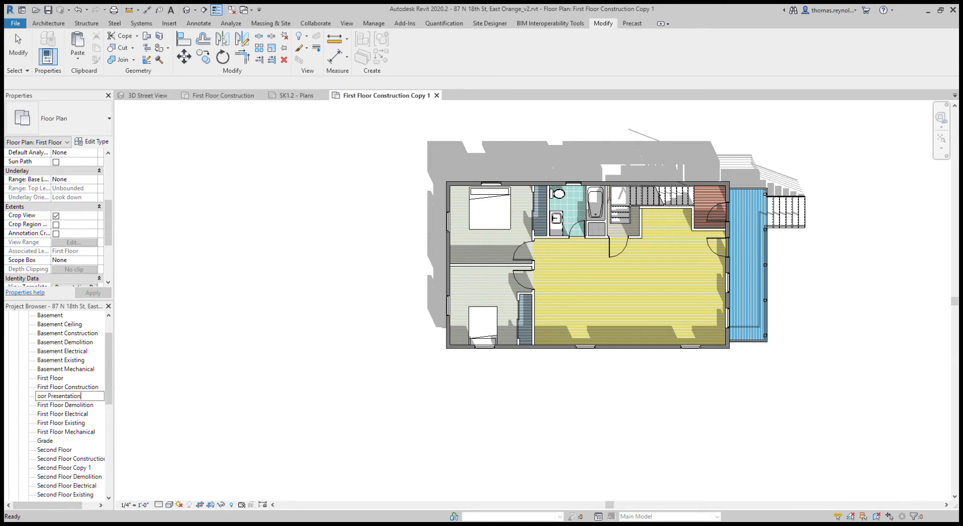
{"action": "key", "text": "Return"}
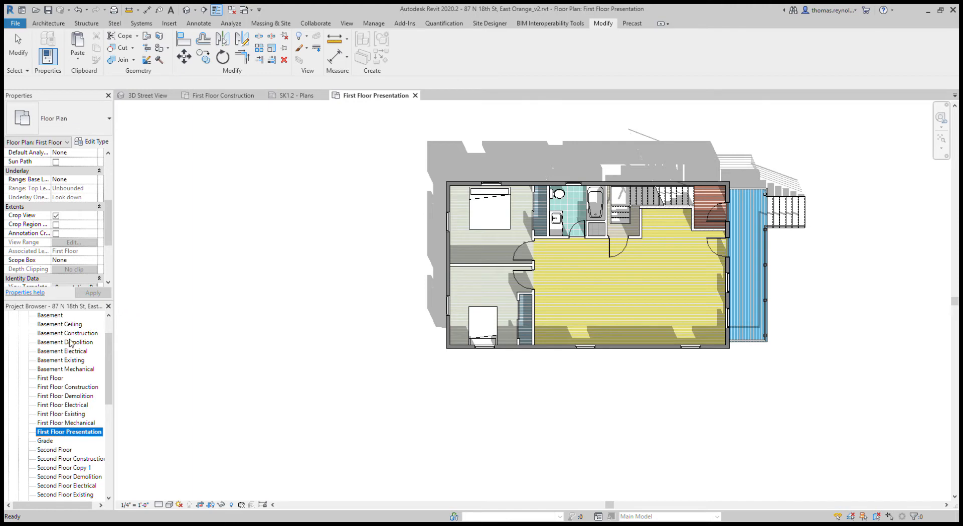
- Duplicate the Basement Construction view without its annotations and assign the presentation plan template to the copy
{"action": "double_click", "coordinate": [59, 333]}
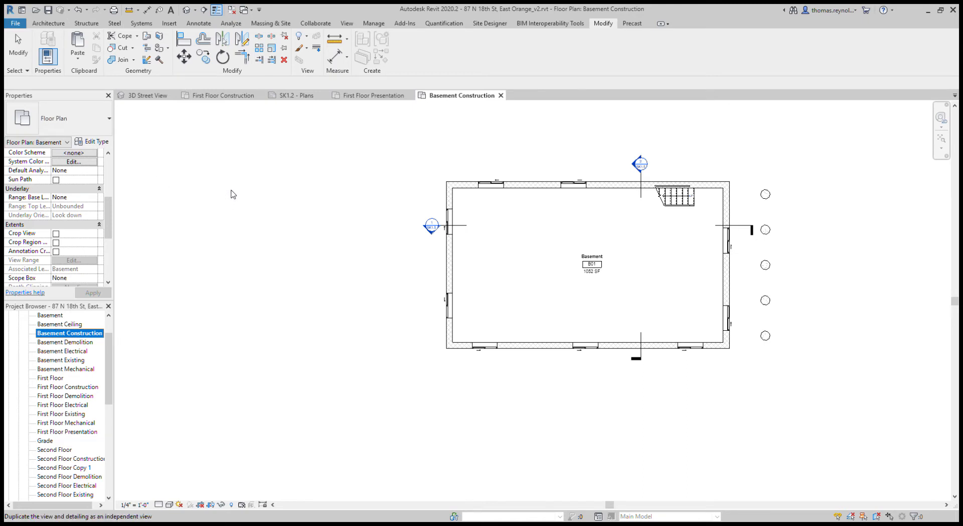
{"action": "key", "text": "d"}
{"action": "key", "text": "v"}
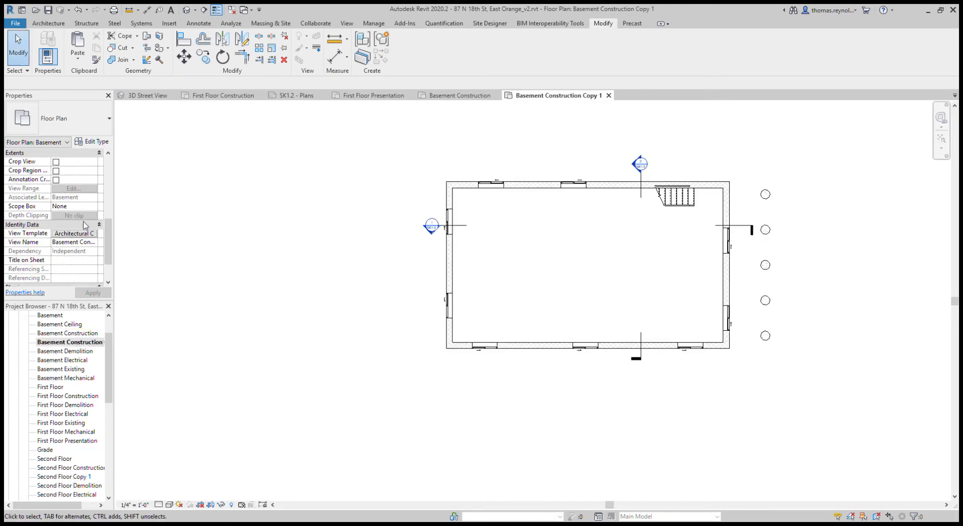
{"action": "left_click", "coordinate": [85, 233]}
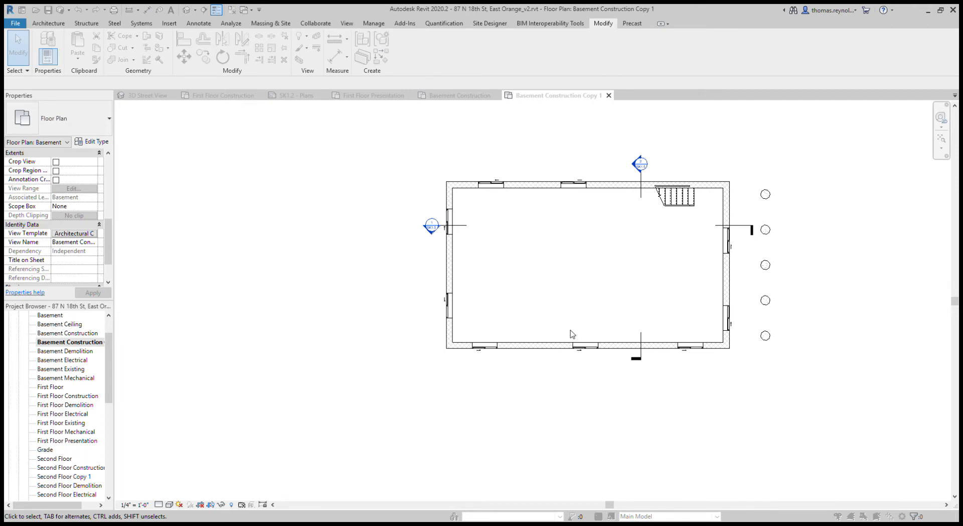
{"action": "key", "text": "Return"}
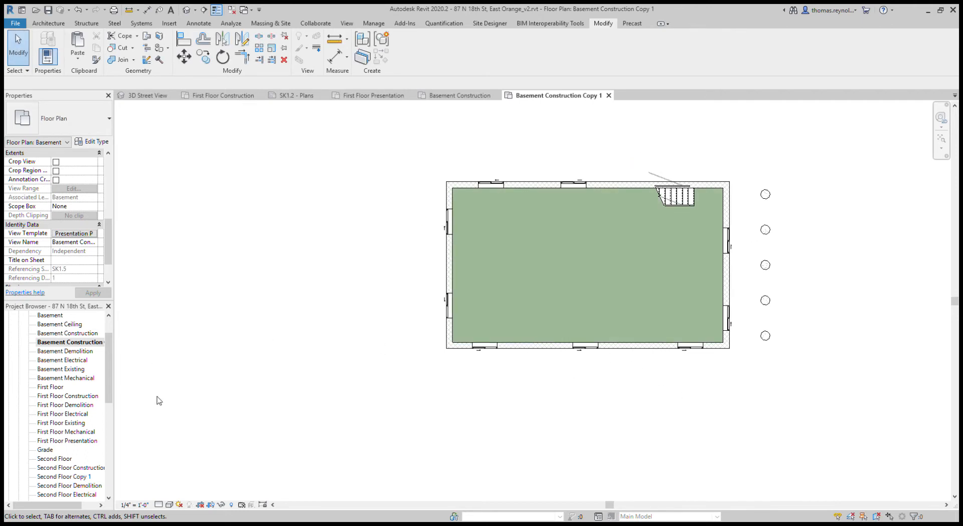
- Duplicate the Second Floor Construction view without detailing and apply the presentation plan template to the copy
{"action": "scroll", "coordinate": [93, 379], "scroll_direction": "down", "scroll_amount": 3}
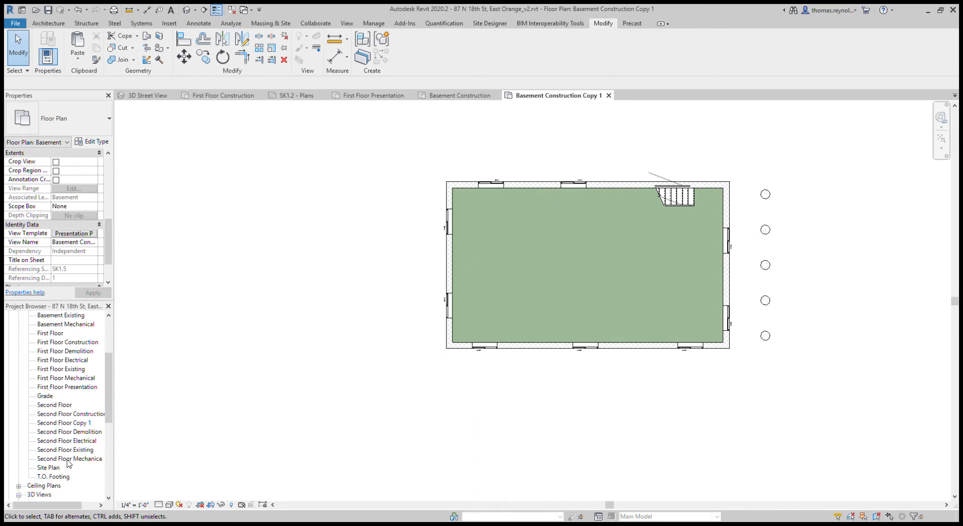
{"action": "double_click", "coordinate": [66, 405]}
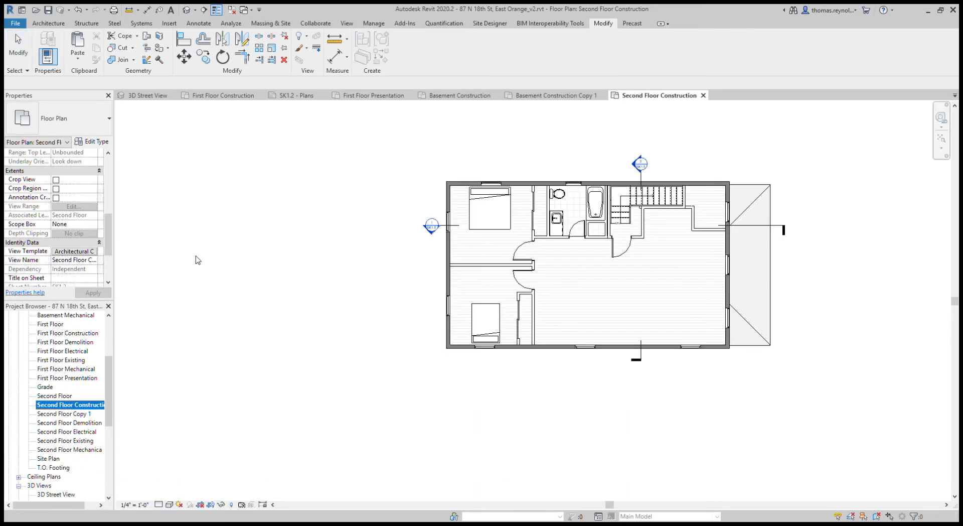
{"action": "key", "text": "d"}
{"action": "key", "text": "v"}
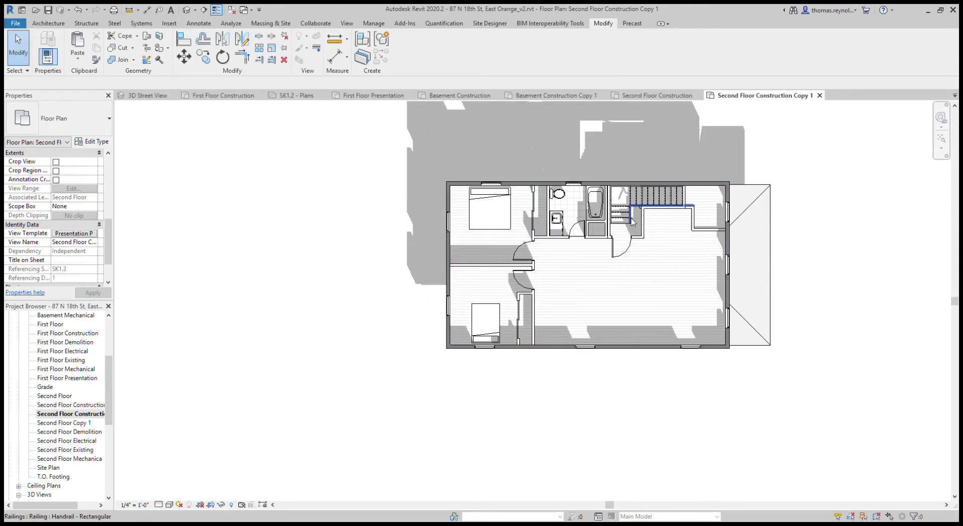
- Select the chain of three interior walls beside the stairs and constrain their tops to a level instead of an unconnected height
{"action": "key", "text": "Tab"}
{"action": "left_click", "coordinate": [667, 206]}
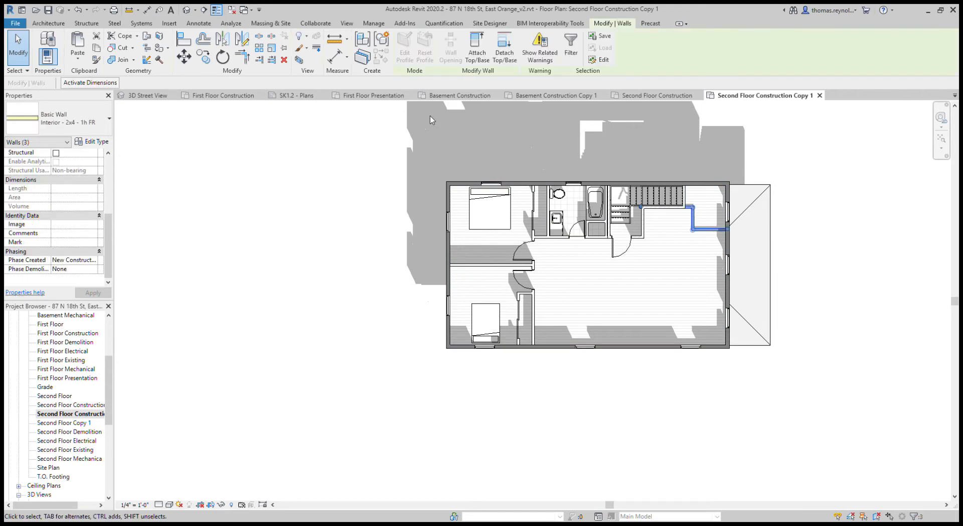
{"action": "scroll", "coordinate": [92, 189], "scroll_direction": "up", "scroll_amount": 5}
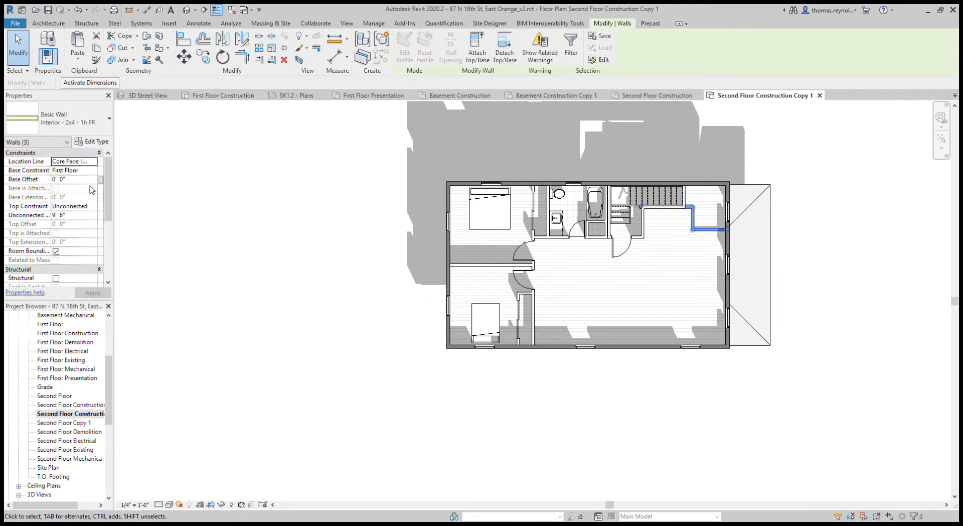
{"action": "left_click", "coordinate": [95, 206]}
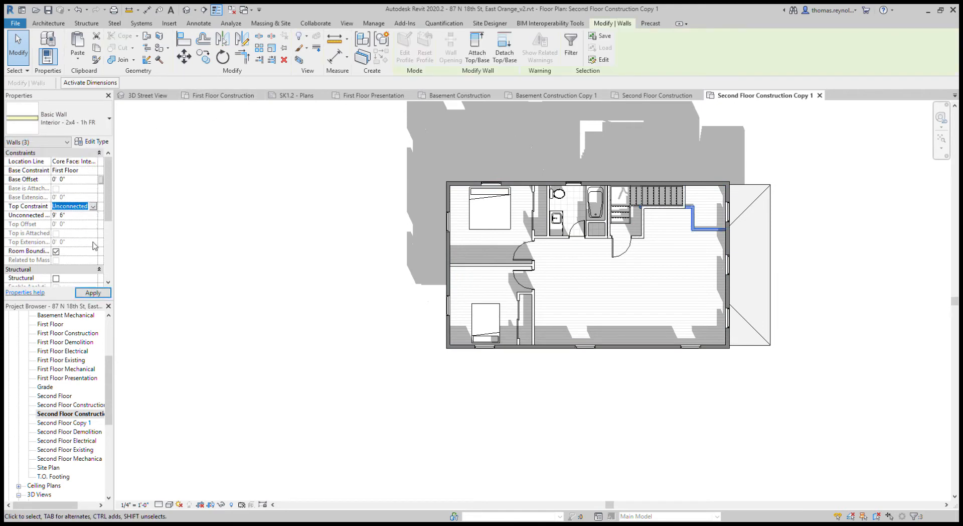
{"action": "key", "text": "Down"}
{"action": "key", "text": "Escape"}
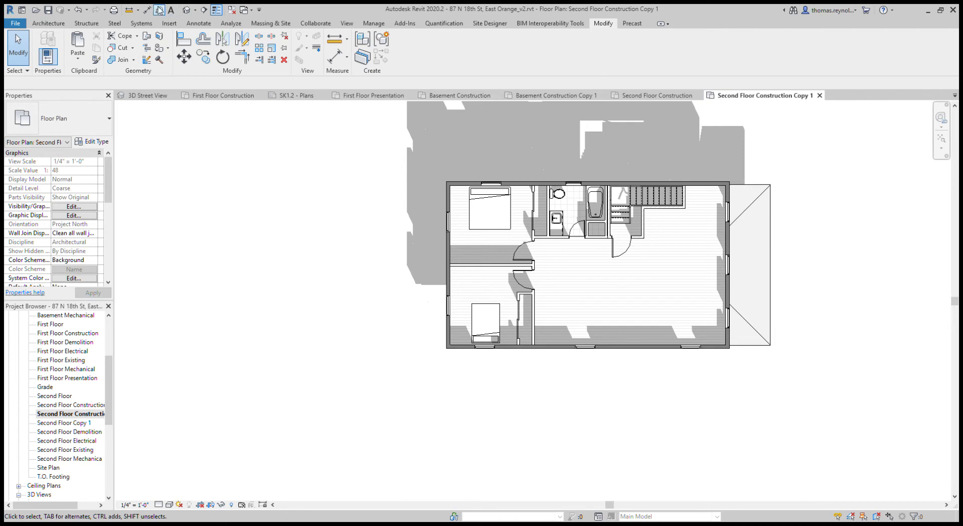
- Rename the copied basement construction plan view as Basement Presentation
{"action": "left_click", "coordinate": [48, 23]}
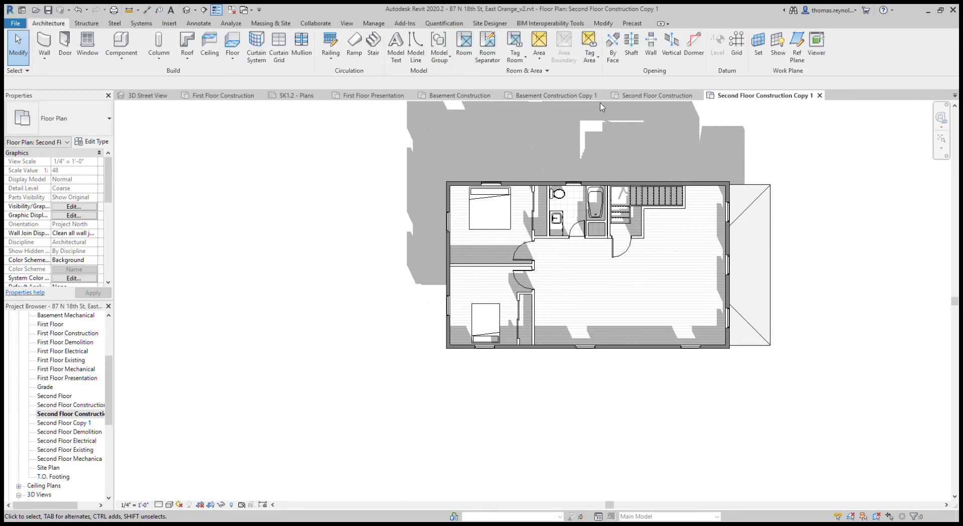
{"action": "left_click", "coordinate": [576, 96]}
{"action": "scroll", "coordinate": [82, 259], "scroll_direction": "down", "scroll_amount": 5}
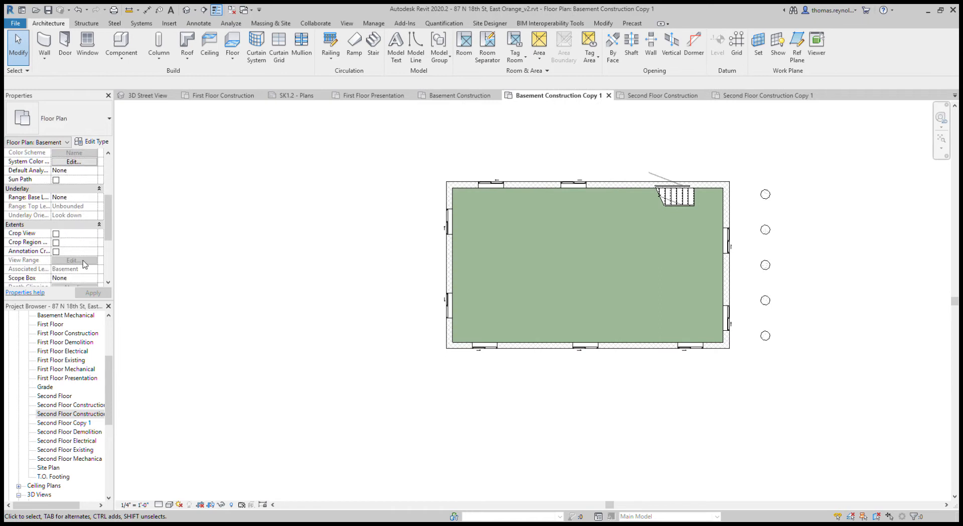
{"action": "scroll", "coordinate": [84, 265], "scroll_direction": "down", "scroll_amount": 3}
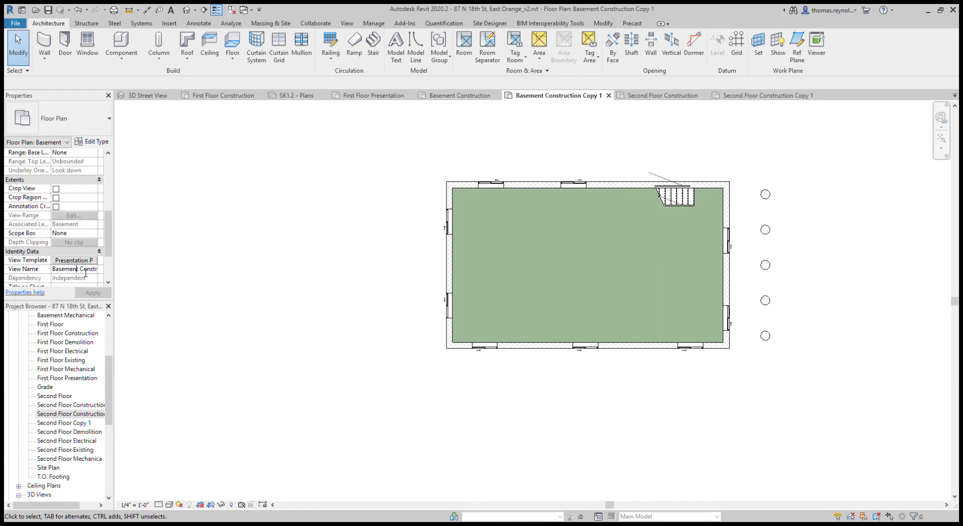
{"action": "scroll", "coordinate": [78, 335], "scroll_direction": "up", "scroll_amount": 2}
{"action": "left_click", "coordinate": [81, 325]}
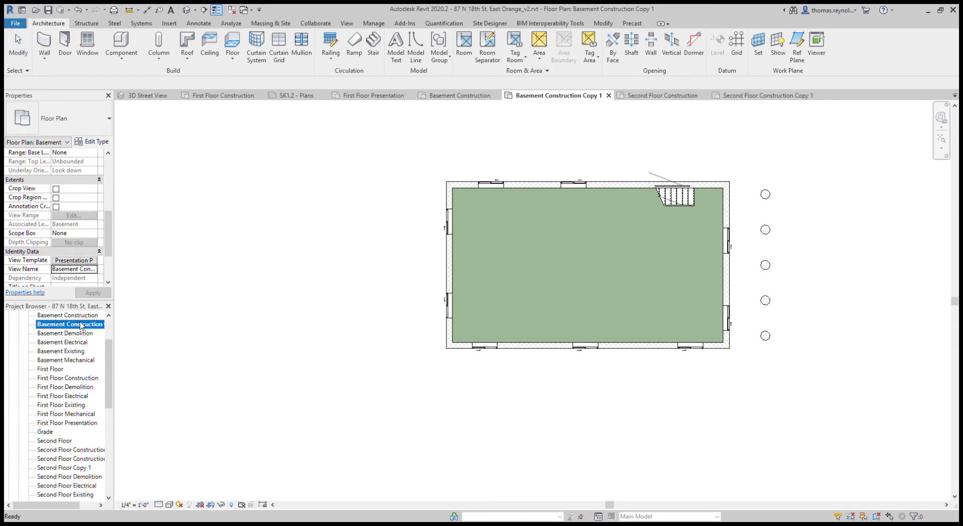
{"action": "key", "text": "F2"}
{"action": "key", "text": "End"}
{"action": "key", "text": "ctrl+shift+Left"}
{"action": "key", "text": "ctrl+shift+Left"}
{"action": "key", "text": "ctrl+shift+Left"}
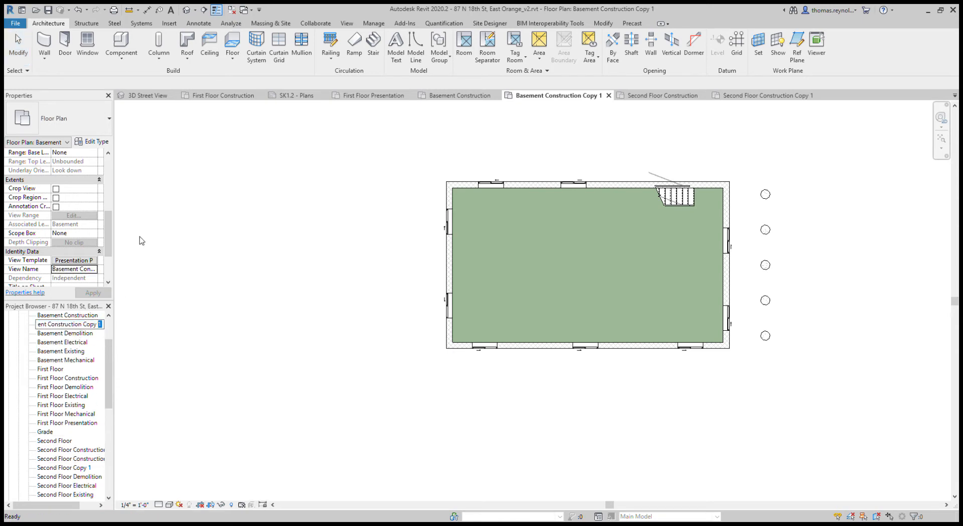
{"action": "type", "text": "Presentation"}
{"action": "key", "text": "Return"}
- Rename the copied second-floor construction plan view as Second Floor Presentation
{"action": "scroll", "coordinate": [78, 421], "scroll_direction": "down", "scroll_amount": 3}
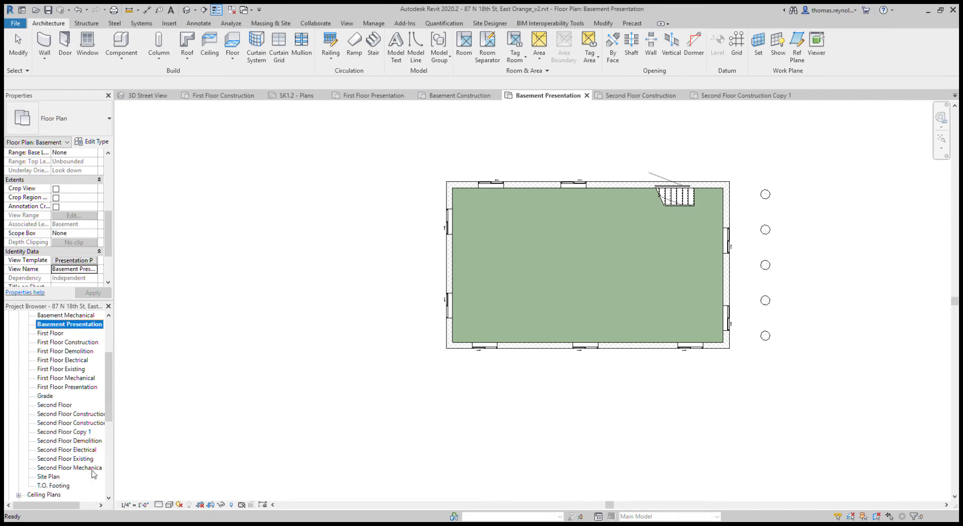
{"action": "left_click", "coordinate": [79, 388]}
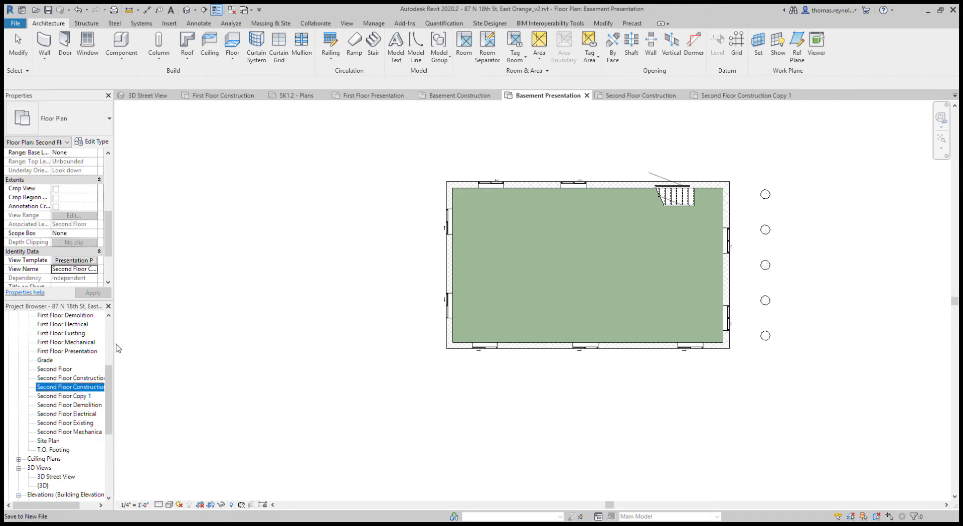
{"action": "key", "text": "F2"}
{"action": "key", "text": "End"}
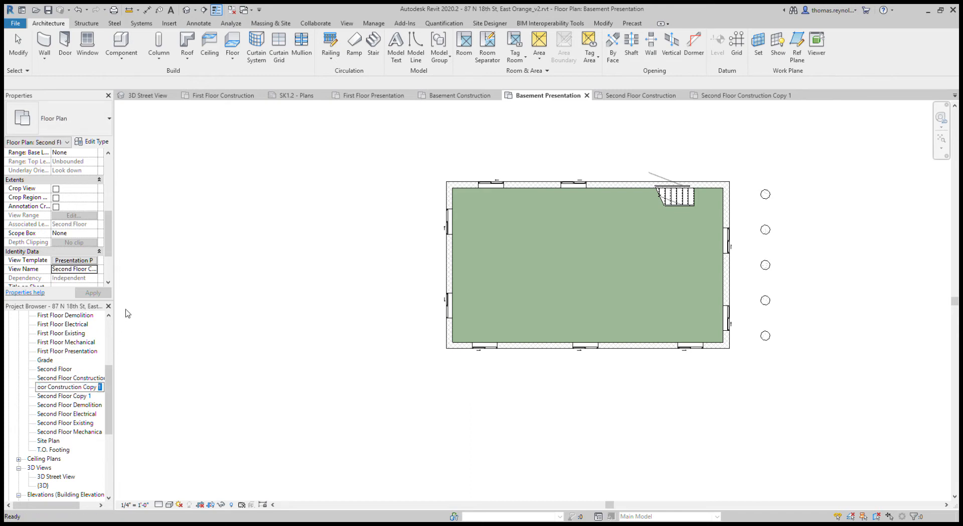
{"action": "key", "text": "ctrl+shift+Left"}
{"action": "key", "text": "ctrl+shift+Left"}
{"action": "type", "text": "Presentation"}
{"action": "key", "text": "Return"}
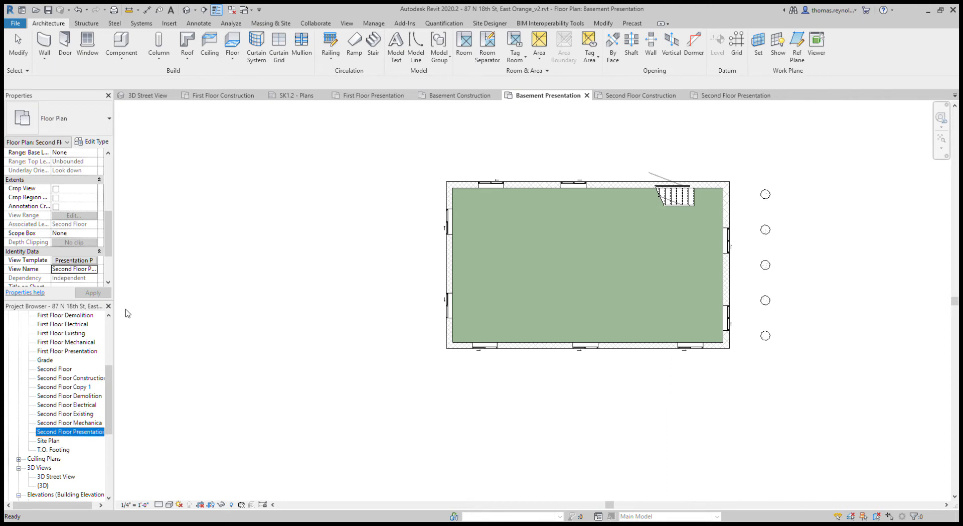
{"action": "left_click", "coordinate": [339, 378]}
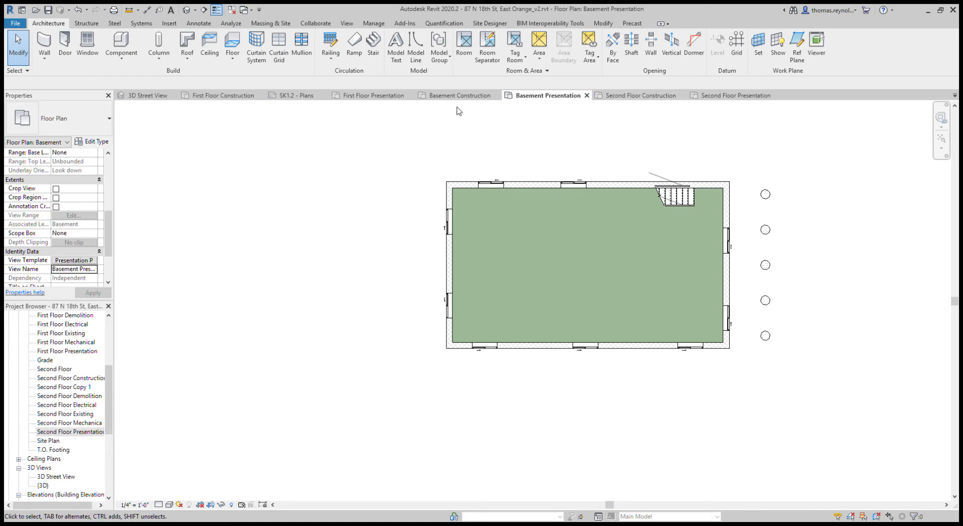
- Switch to the First Floor Presentation view and close the open construction plan and SK1.2 sheet views
{"action": "left_click", "coordinate": [379, 95]}
{"action": "middle_click", "coordinate": [454, 96]}
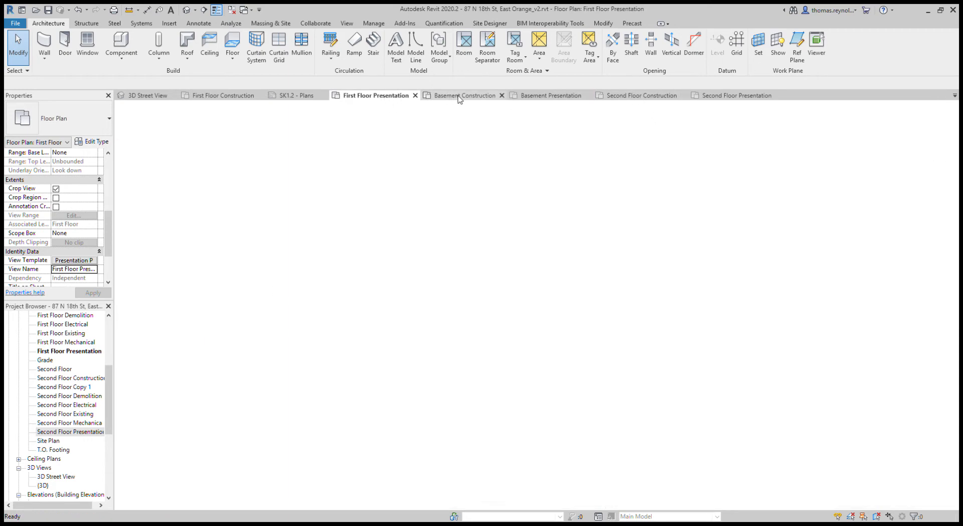
{"action": "middle_click", "coordinate": [575, 99]}
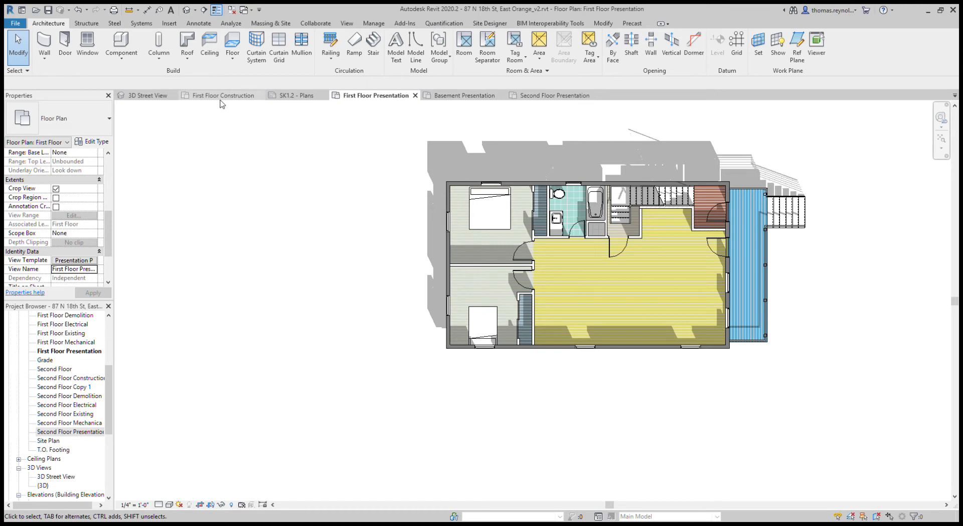
{"action": "middle_click", "coordinate": [236, 96]}
{"action": "middle_click", "coordinate": [219, 96]}
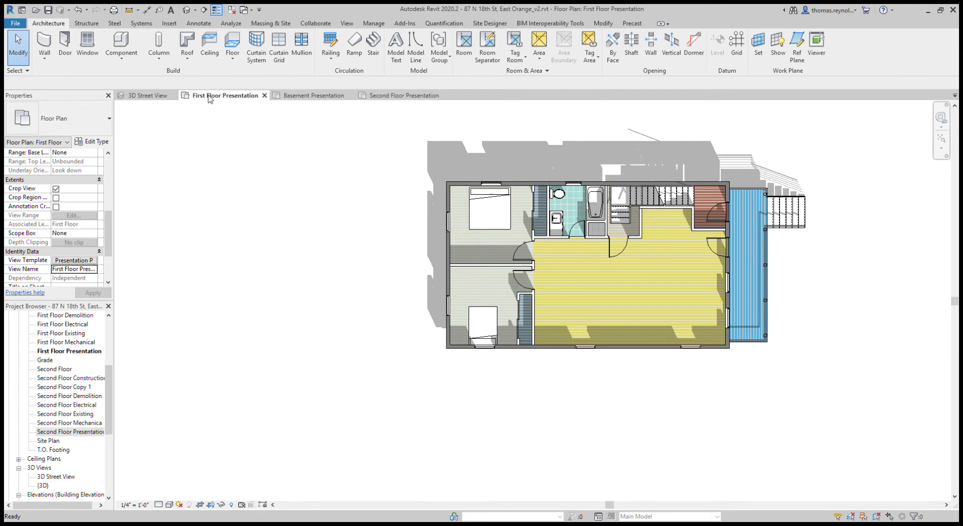
- Rename the small red-filled room by the front door, Unit 2 Stairs, as Entry
{"action": "left_click", "coordinate": [705, 215]}
{"action": "scroll", "coordinate": [85, 191], "scroll_direction": "up", "scroll_amount": 2}
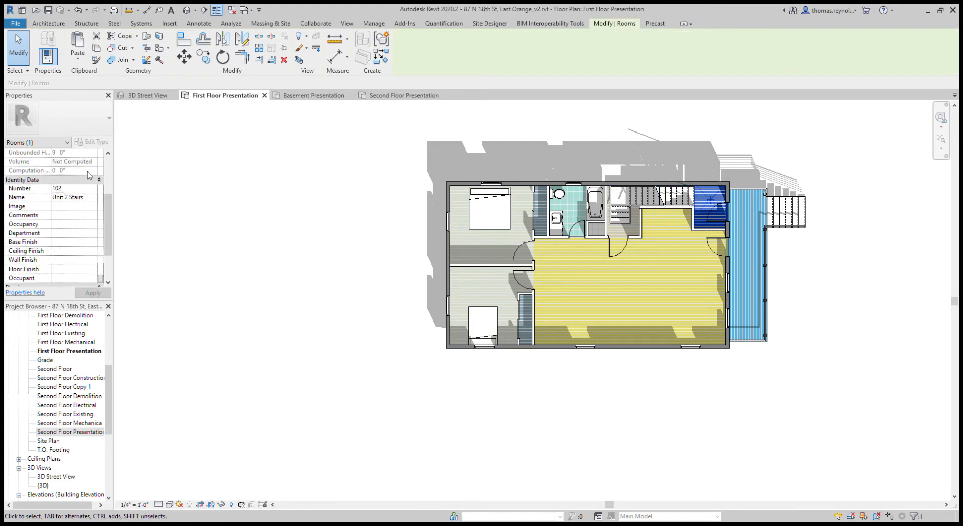
{"action": "left_click", "coordinate": [94, 199]}
{"action": "type", "text": "Entryt"}
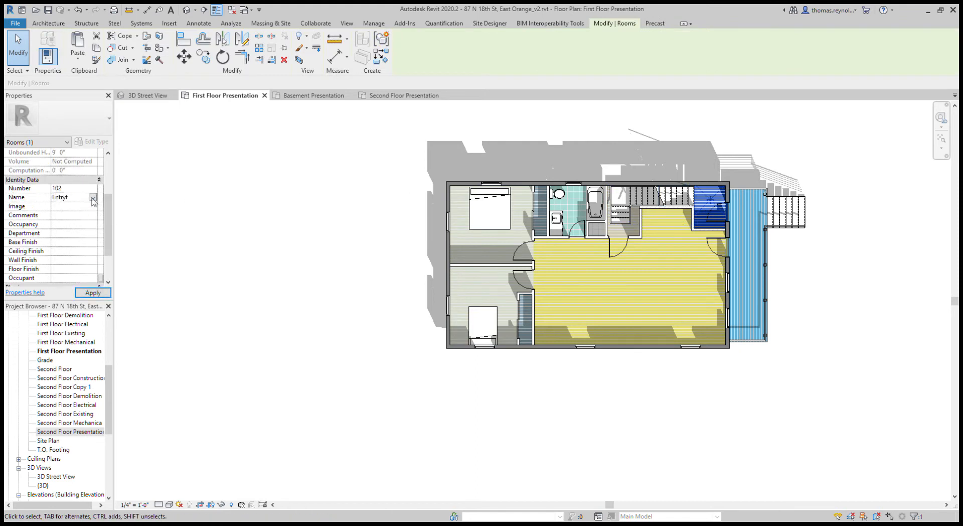
{"action": "left_click", "coordinate": [83, 200]}
{"action": "left_click", "coordinate": [346, 133]}
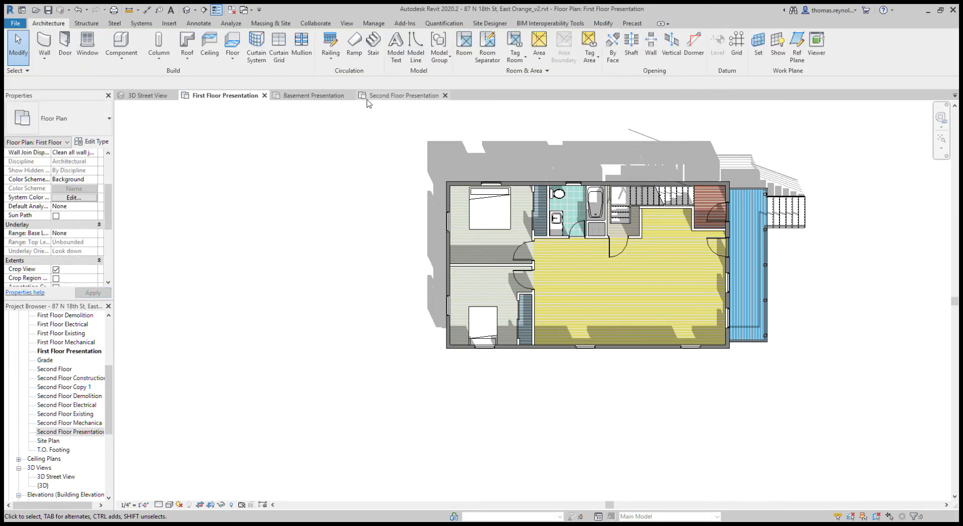
- Open the Second Floor Construction plan and place a tagged room in the stairwell
{"action": "left_click", "coordinate": [380, 97]}
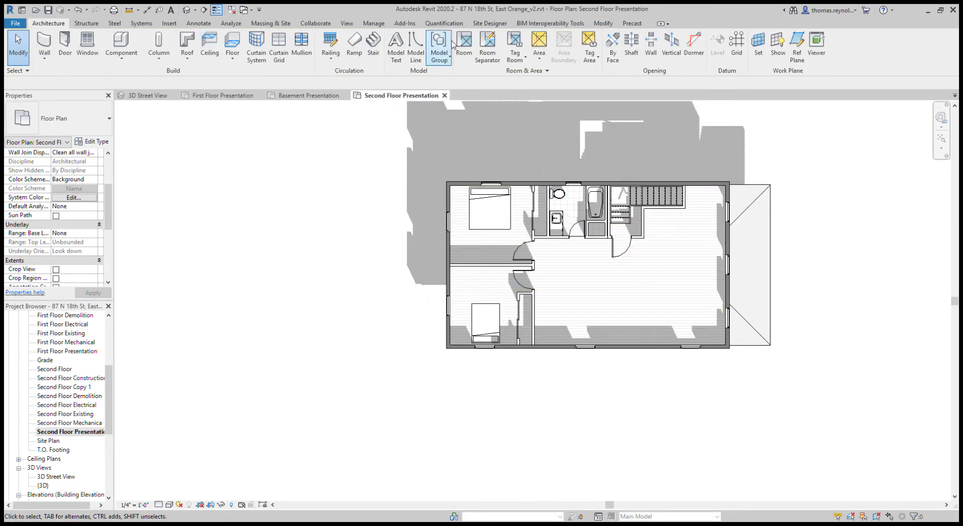
{"action": "double_click", "coordinate": [75, 377]}
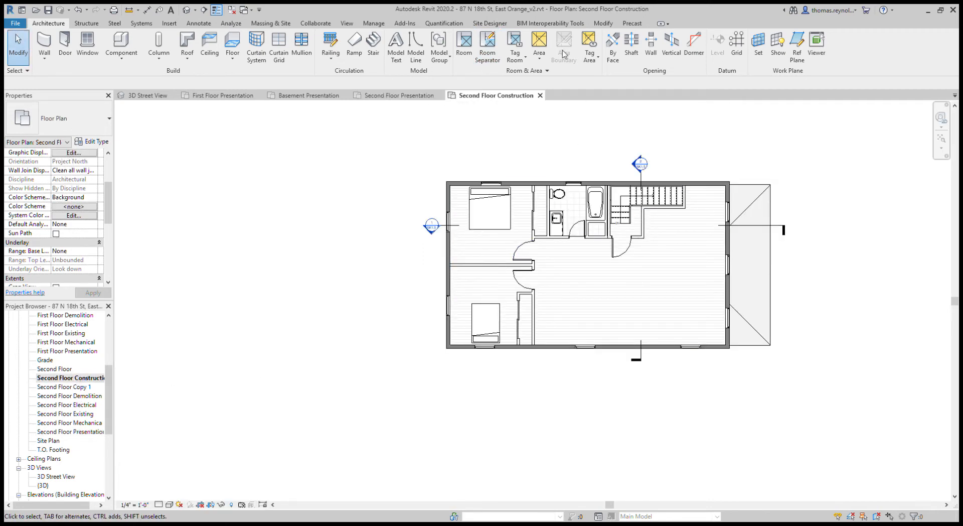
{"action": "left_click", "coordinate": [464, 44]}
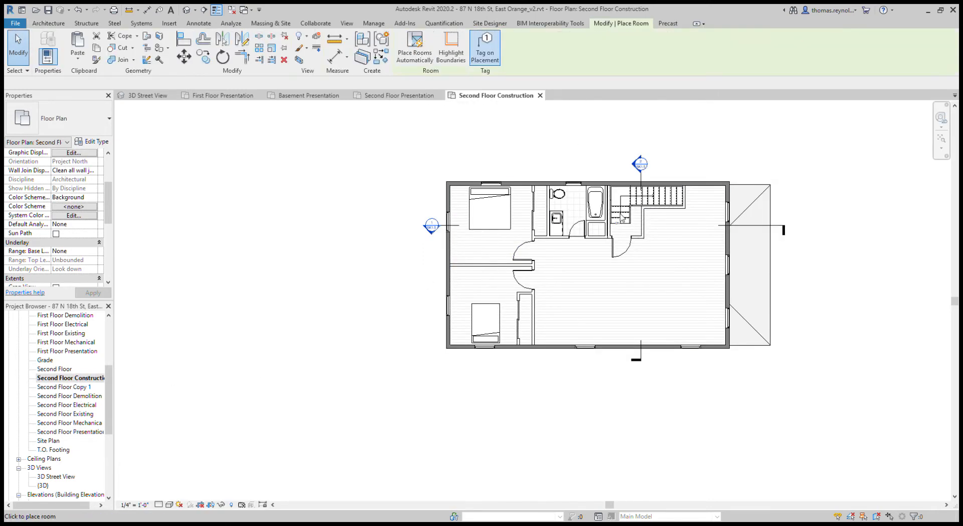
{"action": "scroll", "coordinate": [620, 215], "scroll_direction": "up", "scroll_amount": 1}
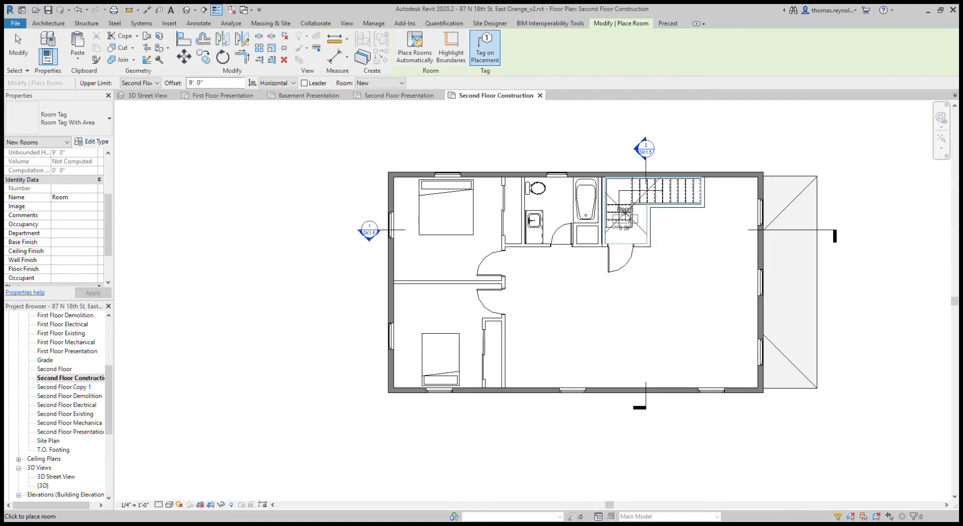
{"action": "left_click", "coordinate": [625, 214]}
{"action": "key", "text": "Escape"}
- Name the stairwell room Entry and number it 201 through its room tag
{"action": "double_click", "coordinate": [625, 210]}
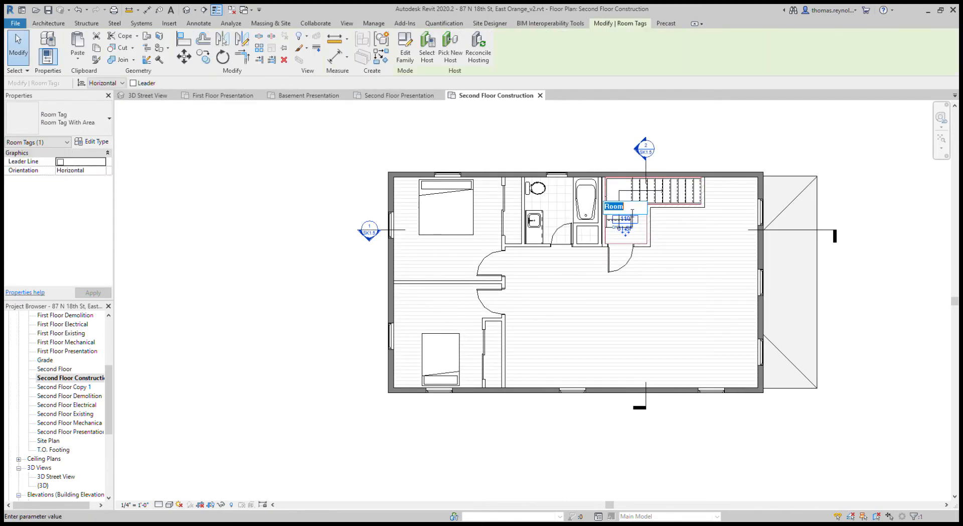
{"action": "type", "text": "Entry"}
{"action": "key", "text": "Return"}
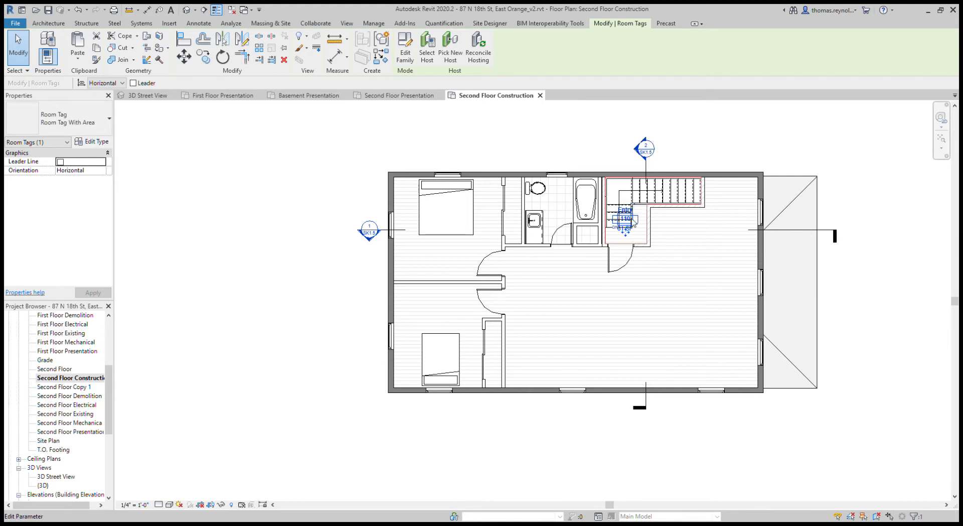
{"action": "double_click", "coordinate": [626, 219]}
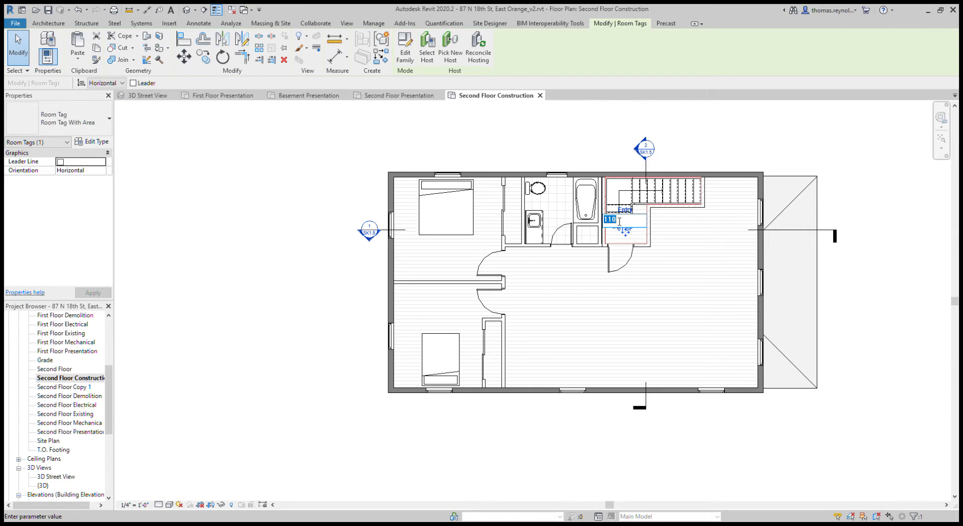
{"action": "key", "text": "Return"}
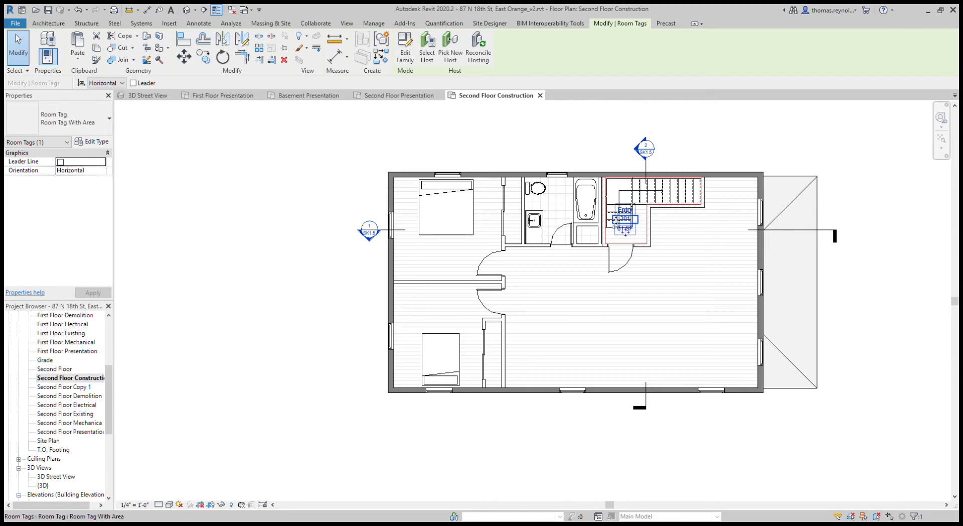
{"action": "key", "text": "Escape"}
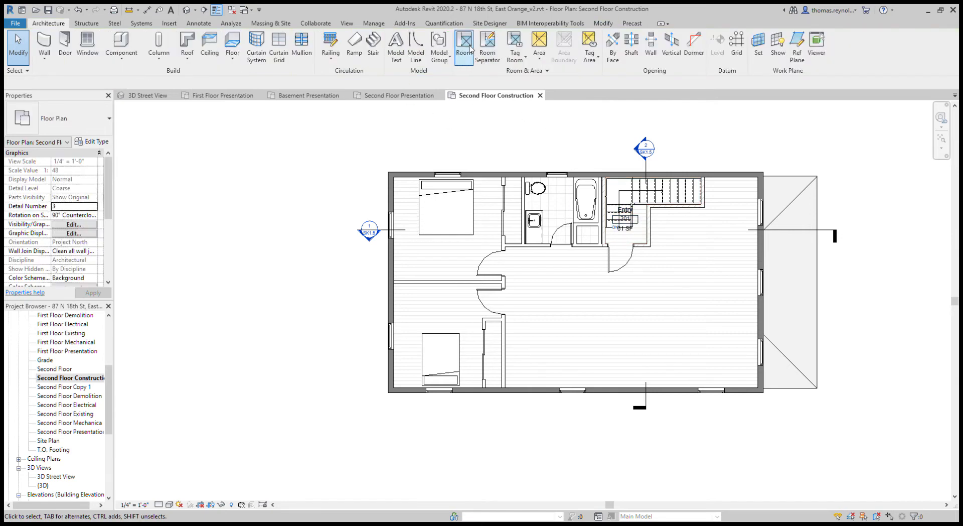
- Place tagged rooms in the second floor's main living area, both bedrooms, both closets and the bathroom, with vertical tags in the closets
{"action": "left_click", "coordinate": [464, 48]}
{"action": "left_click", "coordinate": [630, 304]}
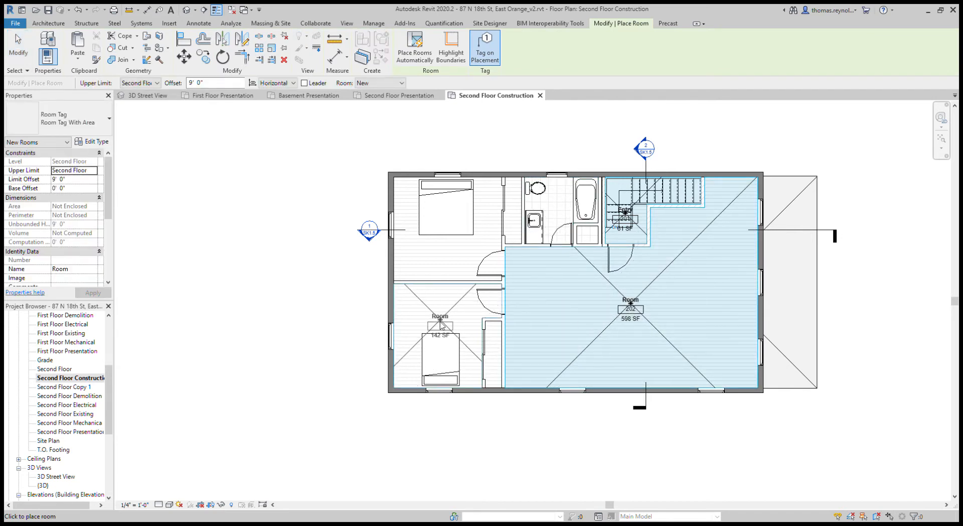
{"action": "left_click", "coordinate": [440, 325]}
{"action": "key", "text": "space"}
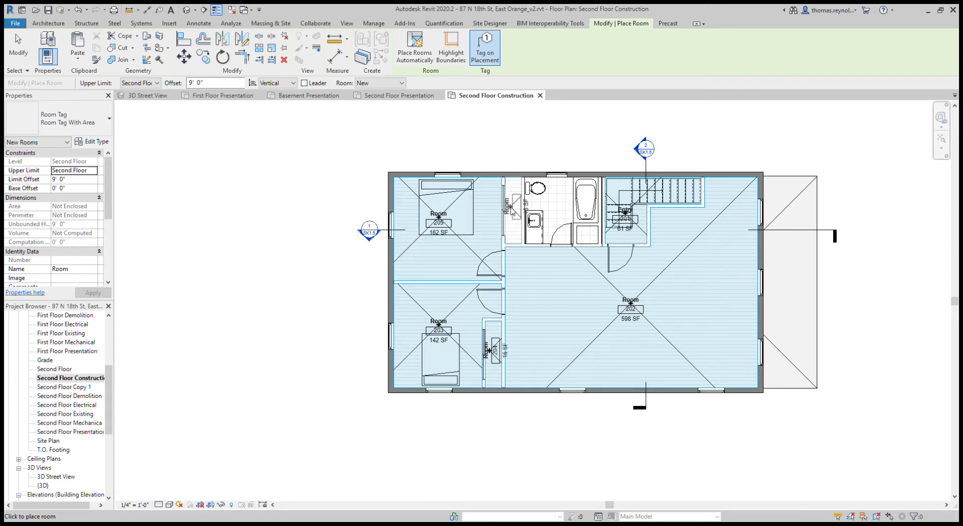
{"action": "left_click", "coordinate": [558, 205]}
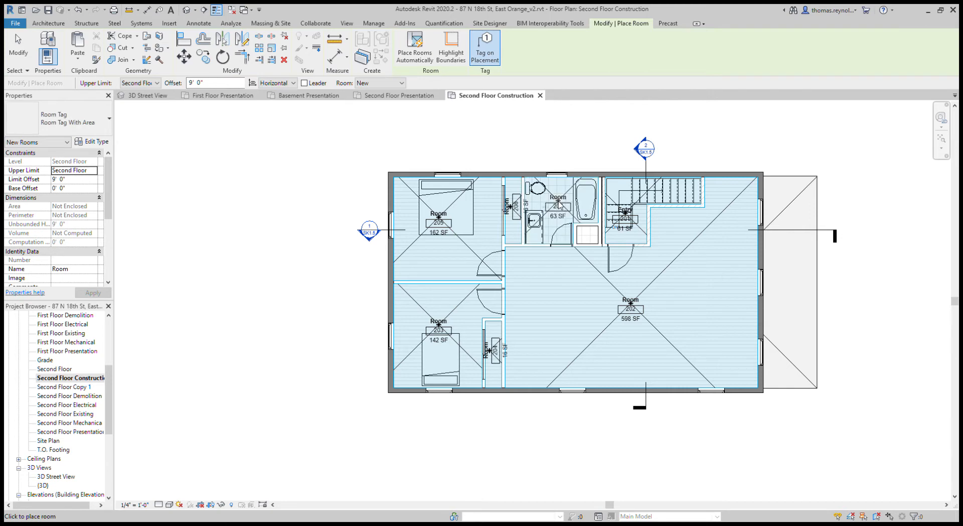
{"action": "key", "text": "Escape"}
{"action": "key", "text": "Escape"}
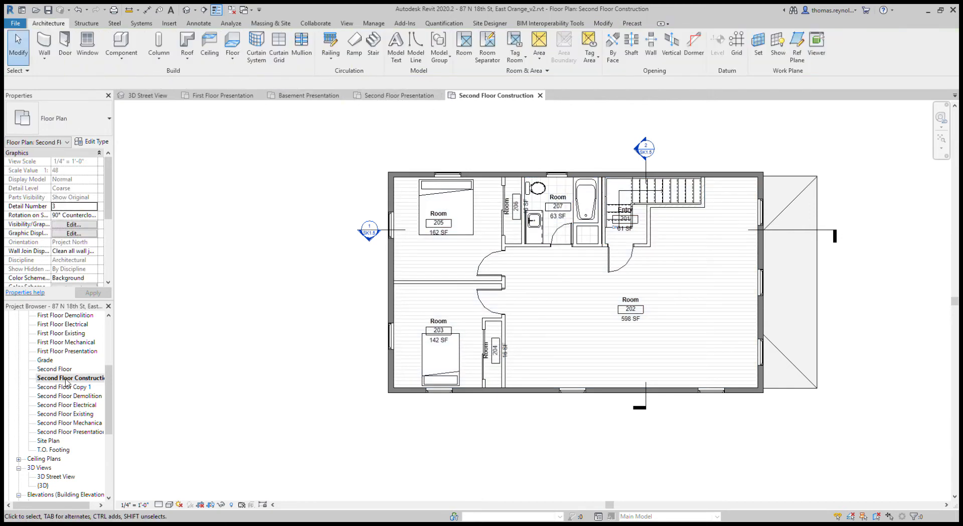
- Copy the four exterior dimension strings from the First Floor Construction plan and paste them aligned into the Second Floor Construction plan
{"action": "scroll", "coordinate": [76, 328], "scroll_direction": "up", "scroll_amount": 2}
{"action": "double_click", "coordinate": [75, 341]}
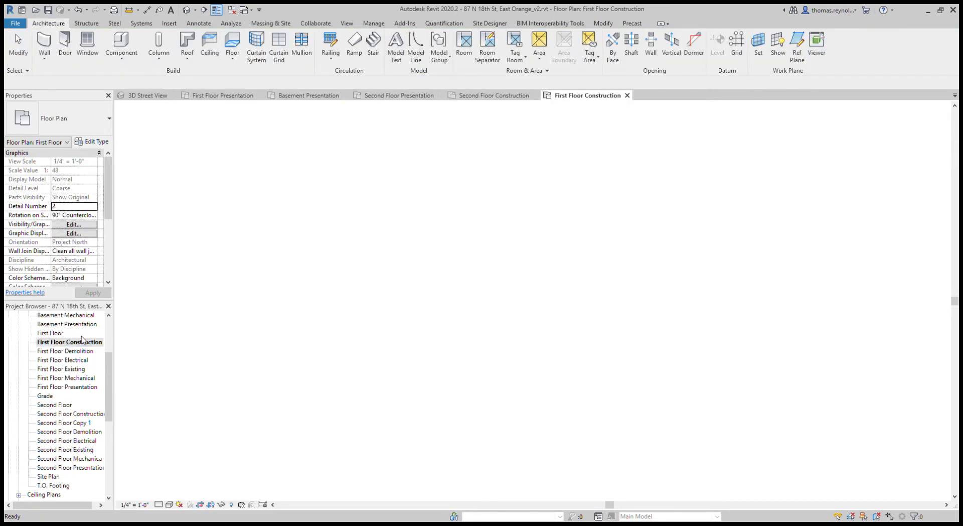
{"action": "left_click", "coordinate": [469, 140]}
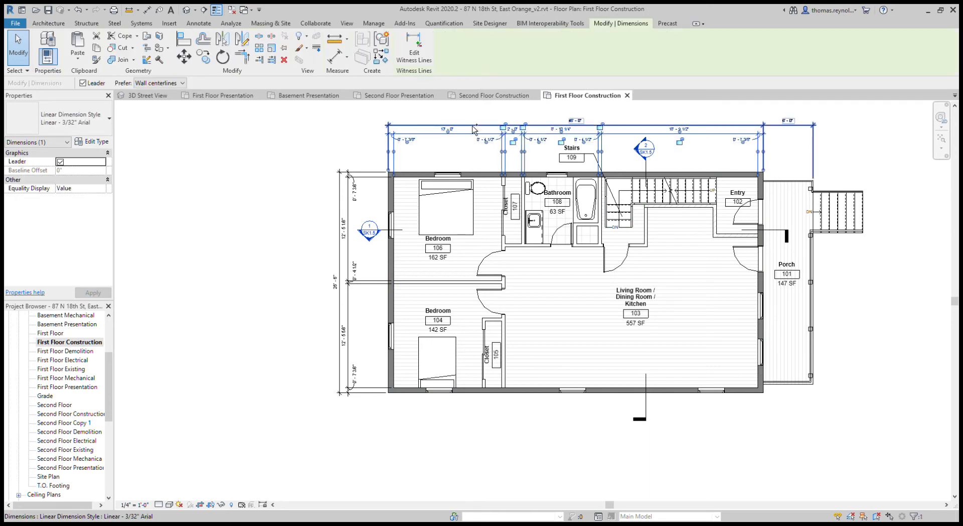
{"action": "left_click", "coordinate": [354, 189], "text": "ctrl"}
{"action": "left_click", "coordinate": [345, 196], "text": "ctrl"}
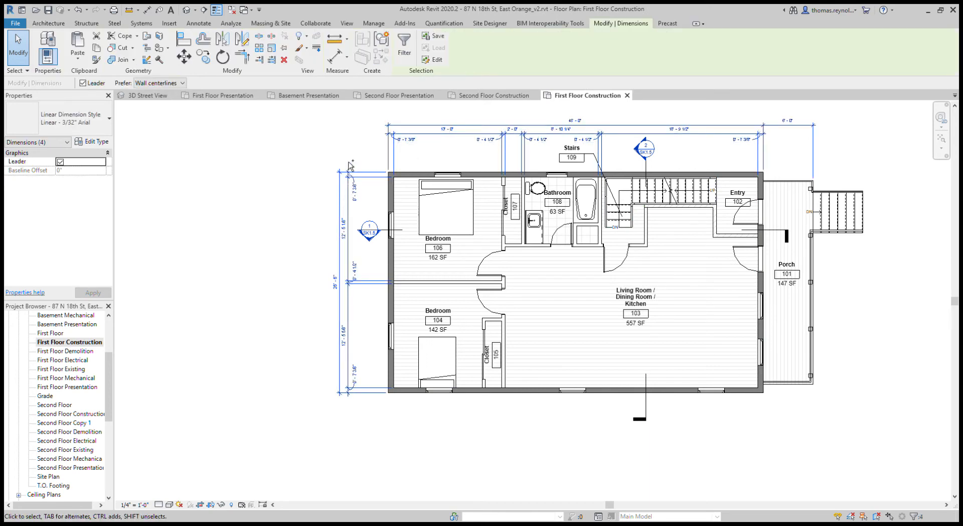
{"action": "left_click", "coordinate": [506, 96]}
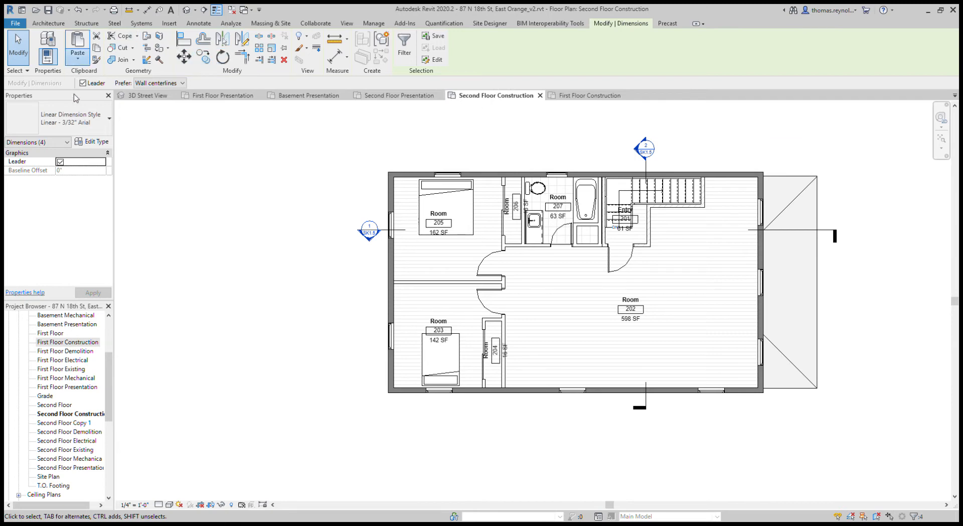
{"action": "key", "text": "ctrl+shift+v"}
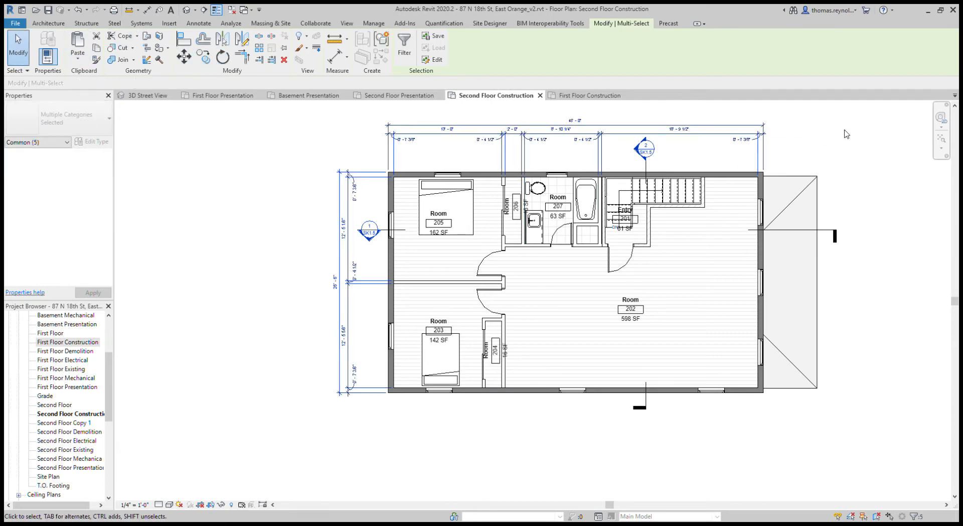
{"action": "left_click", "coordinate": [842, 133]}
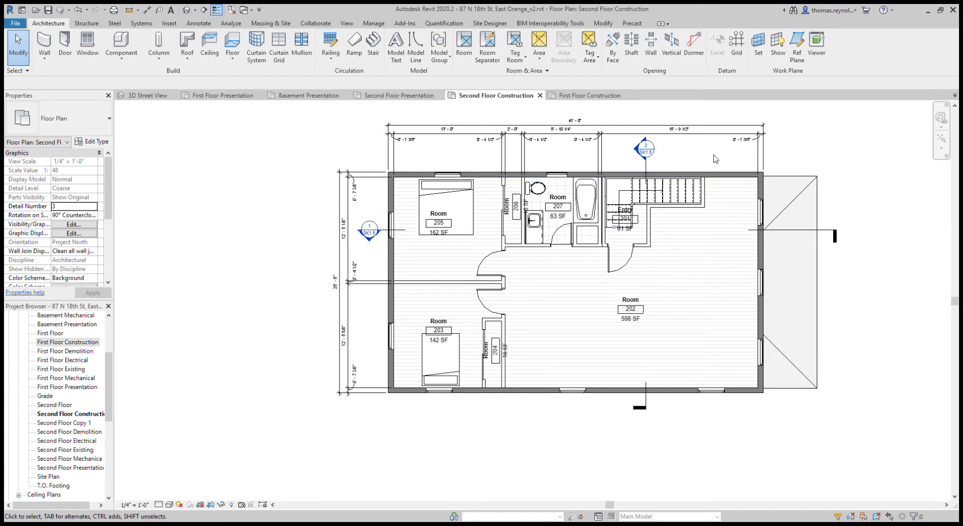
- Delete the overall horizontal dimension above the second floor plan
{"action": "left_click", "coordinate": [752, 127]}
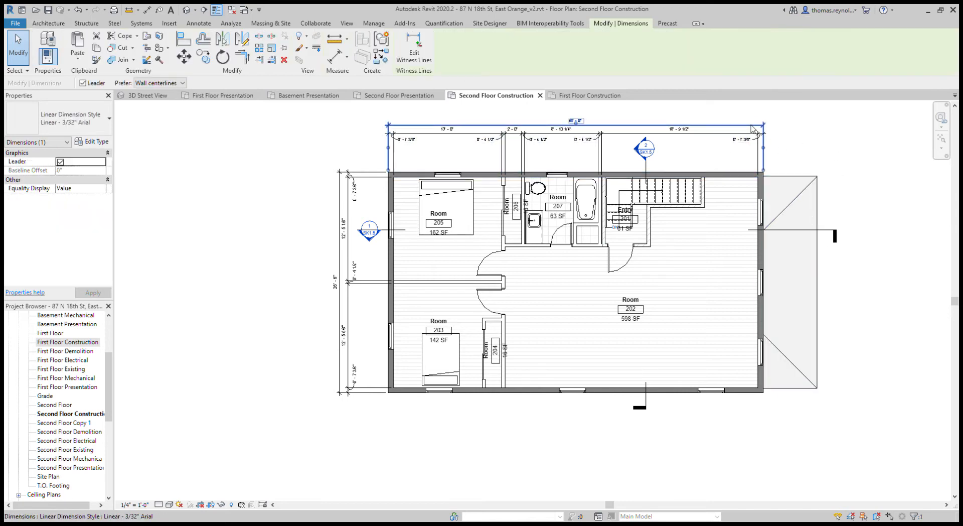
{"action": "key", "text": "Escape"}
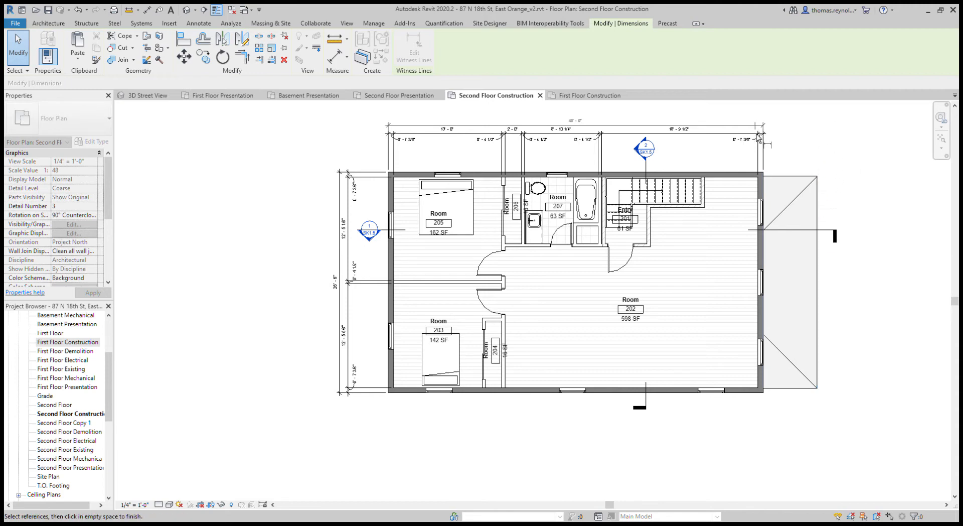
{"action": "key", "text": "Escape"}
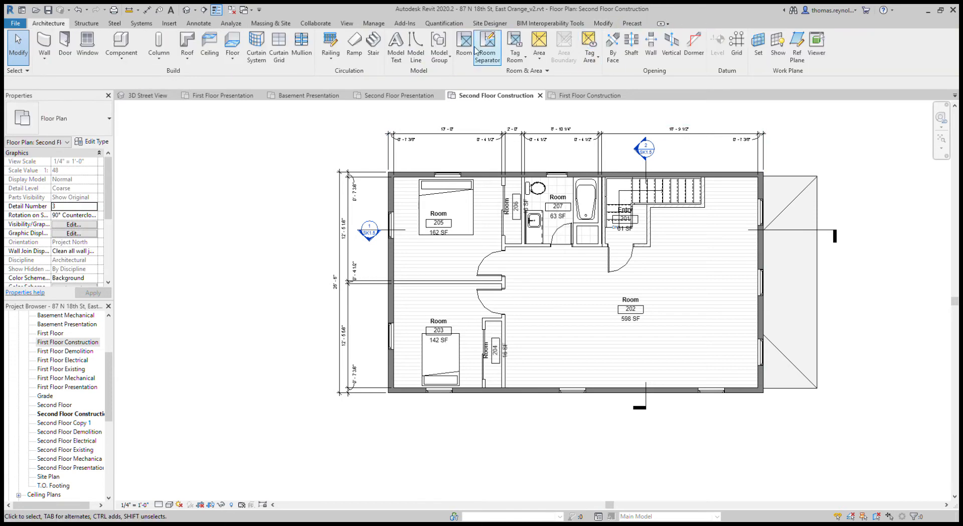
- Place an aligned dimension string above the plan across the building's outer walls and out to the porch roof's outer edge
{"action": "left_click", "coordinate": [143, 10]}
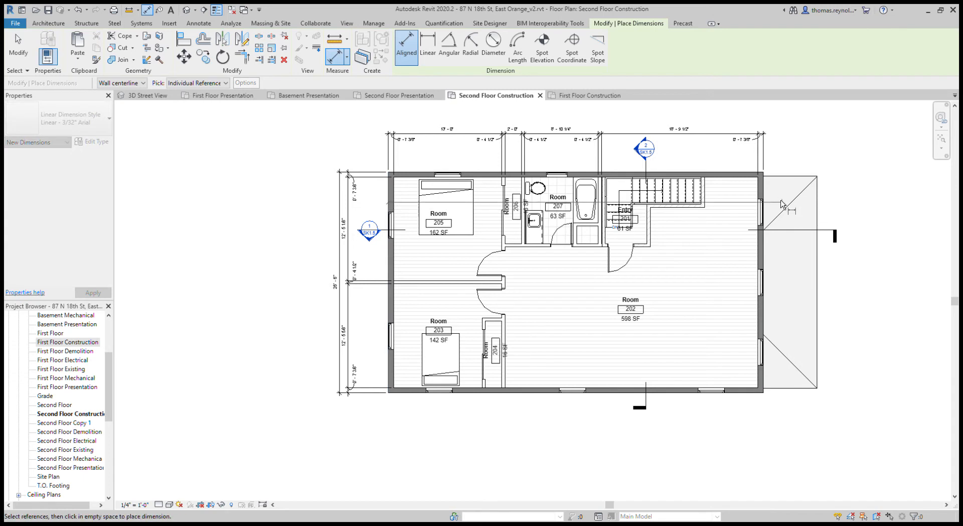
{"action": "left_click", "coordinate": [763, 188]}
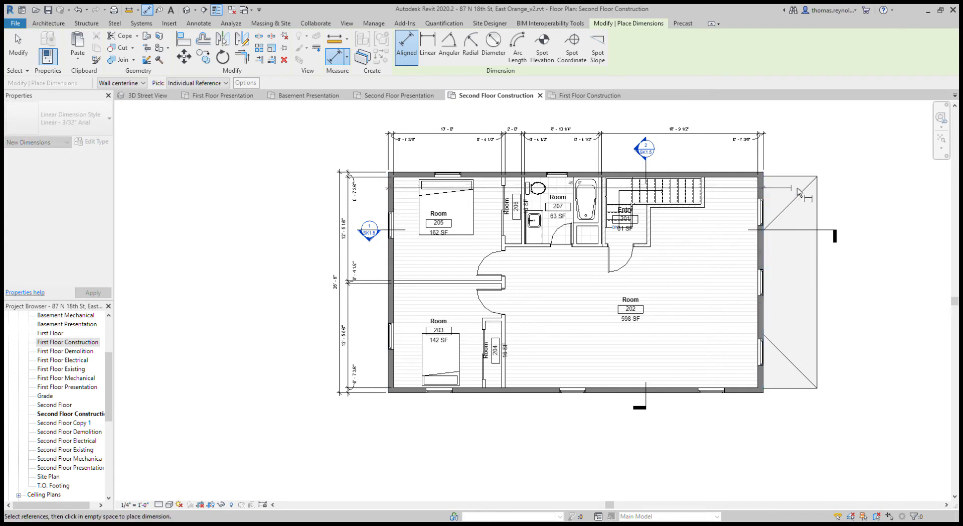
{"action": "left_click", "coordinate": [817, 201]}
{"action": "left_click", "coordinate": [794, 129]}
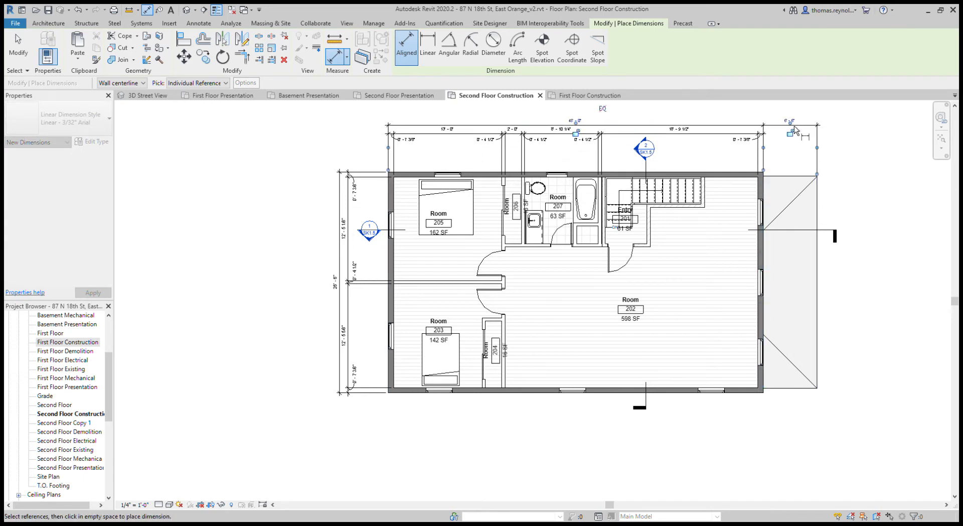
{"action": "key", "text": "Escape"}
{"action": "key", "text": "Escape"}
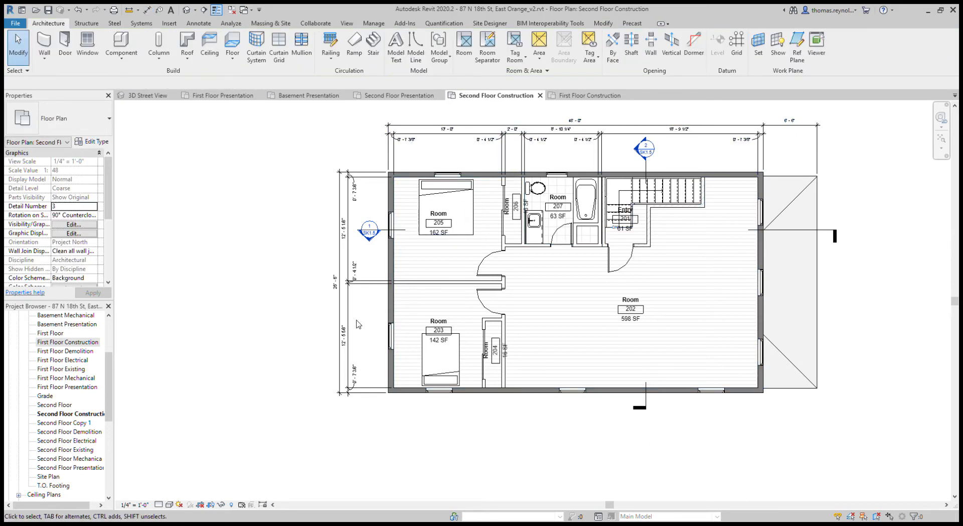
- Close the Second Floor Construction and First Floor Construction views, and reopen the Second Floor Construction plan
{"action": "left_click", "coordinate": [539, 96]}
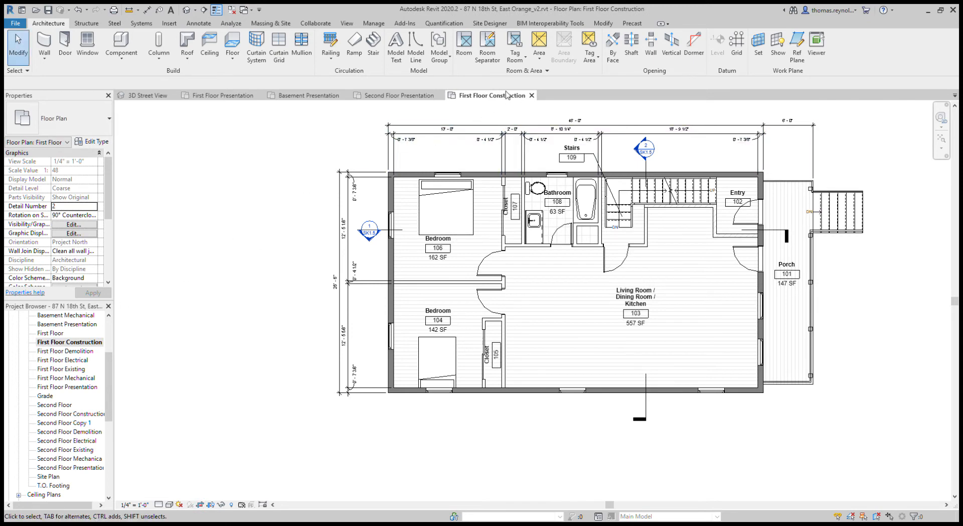
{"action": "middle_click", "coordinate": [505, 96]}
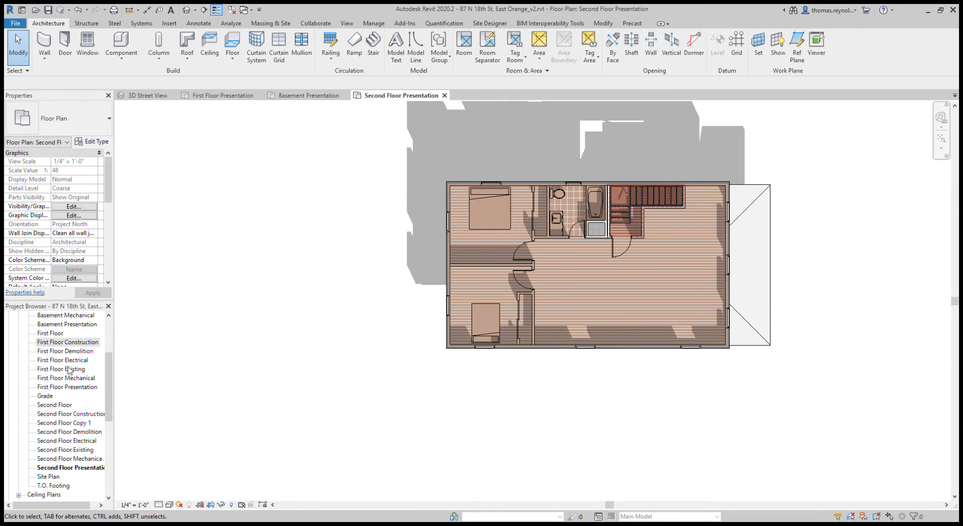
{"action": "double_click", "coordinate": [73, 414]}
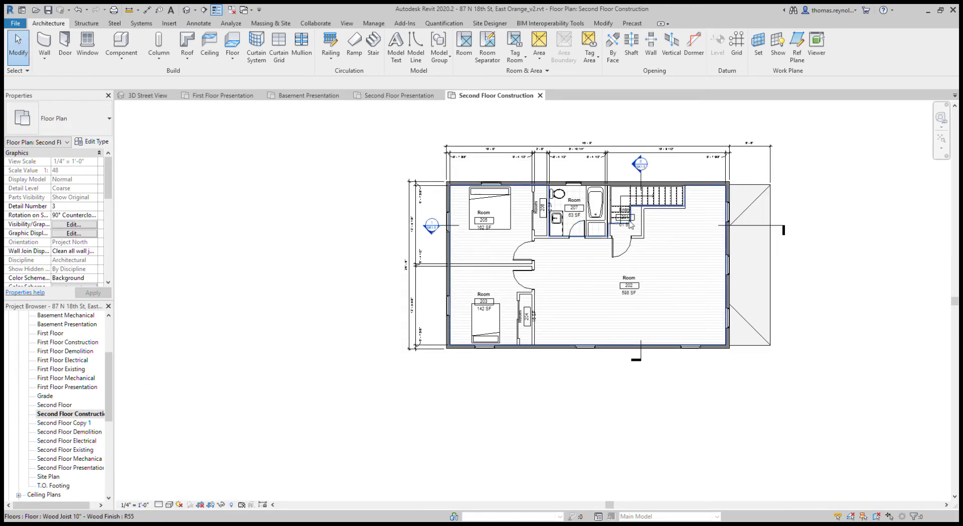
- Name room 202 Living Room / Dining Room / Kitchen
{"action": "left_click", "coordinate": [629, 282]}
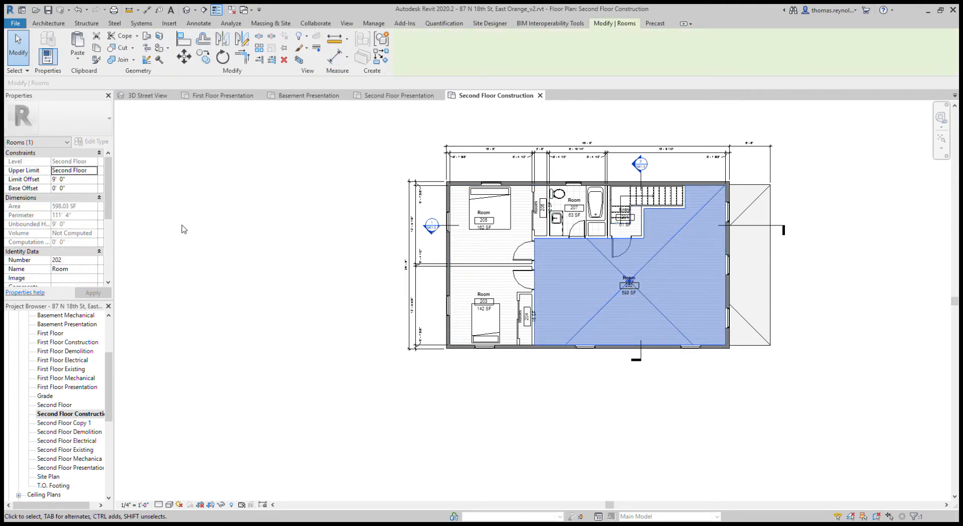
{"action": "left_click", "coordinate": [94, 269]}
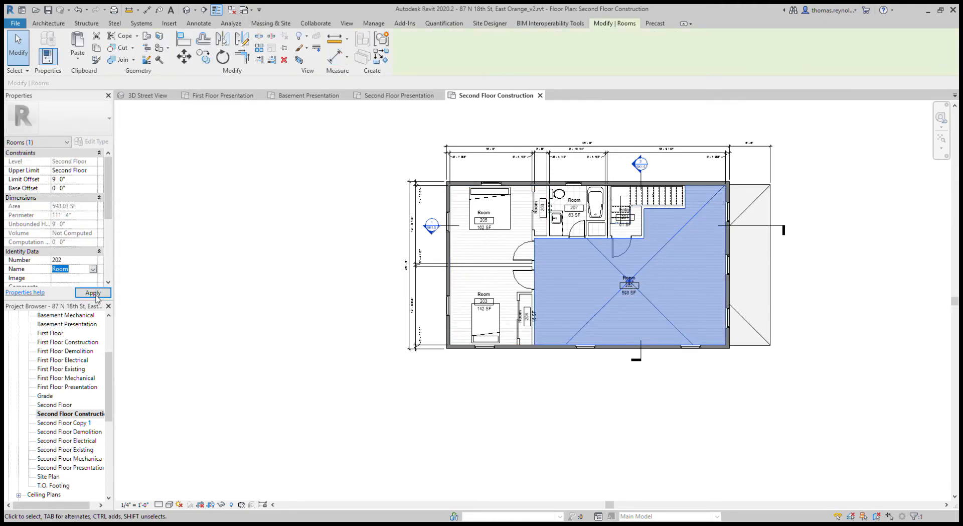
{"action": "type", "text": "Living Room"}
{"action": "left_click", "coordinate": [95, 294]}
{"action": "left_click", "coordinate": [587, 390]}
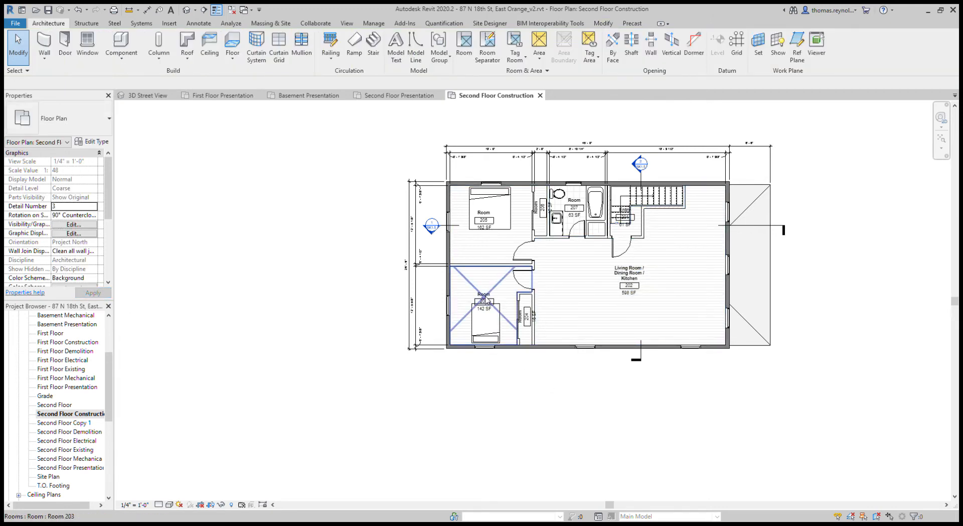
- Name rooms 203 and 205 Bedroom
{"action": "left_click", "coordinate": [483, 300]}
{"action": "left_click", "coordinate": [484, 221], "text": "ctrl"}
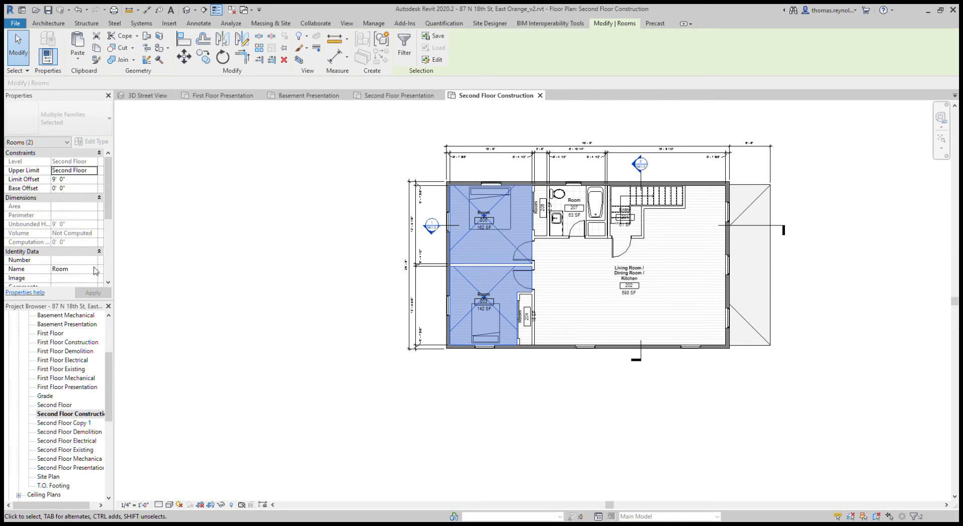
{"action": "left_click", "coordinate": [75, 269]}
{"action": "type", "text": "Bedroom"}
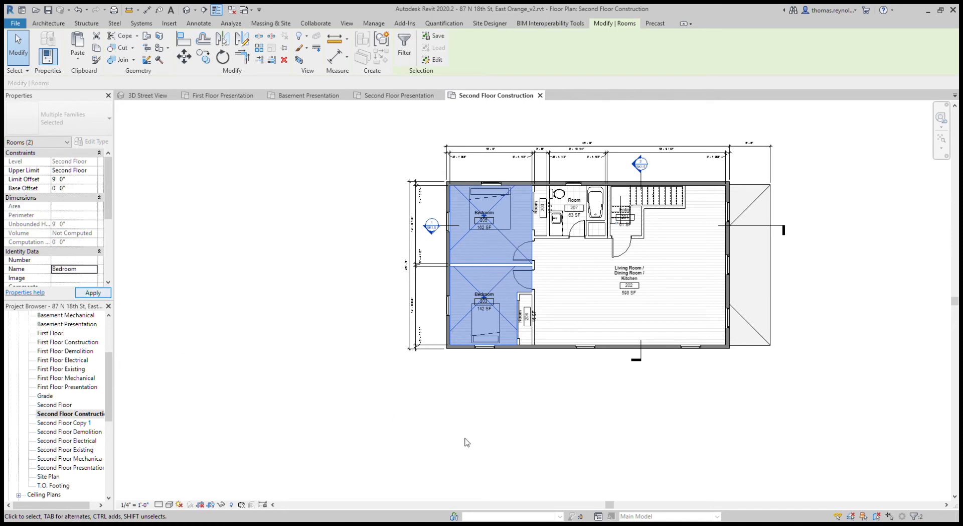
{"action": "left_click", "coordinate": [464, 441]}
{"action": "left_click", "coordinate": [526, 316]}
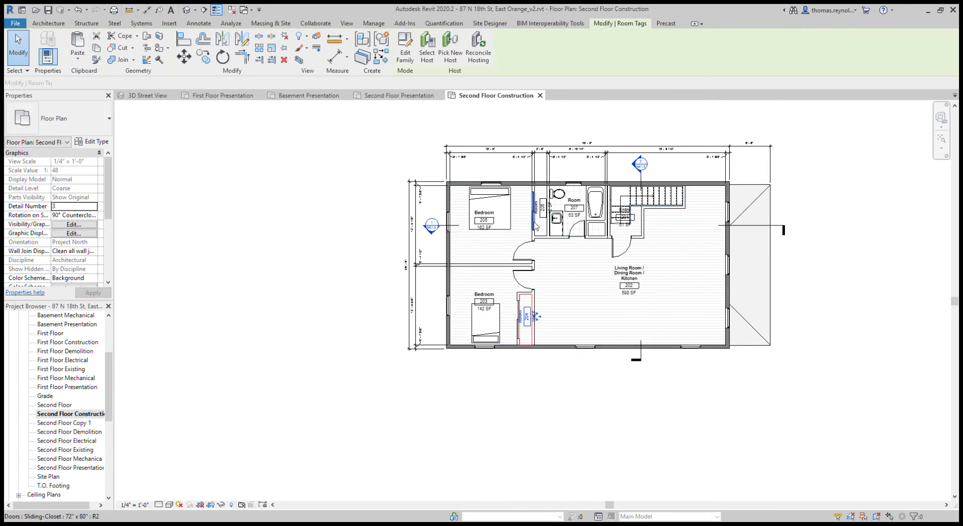
{"action": "left_click", "coordinate": [535, 223], "text": "ctrl"}
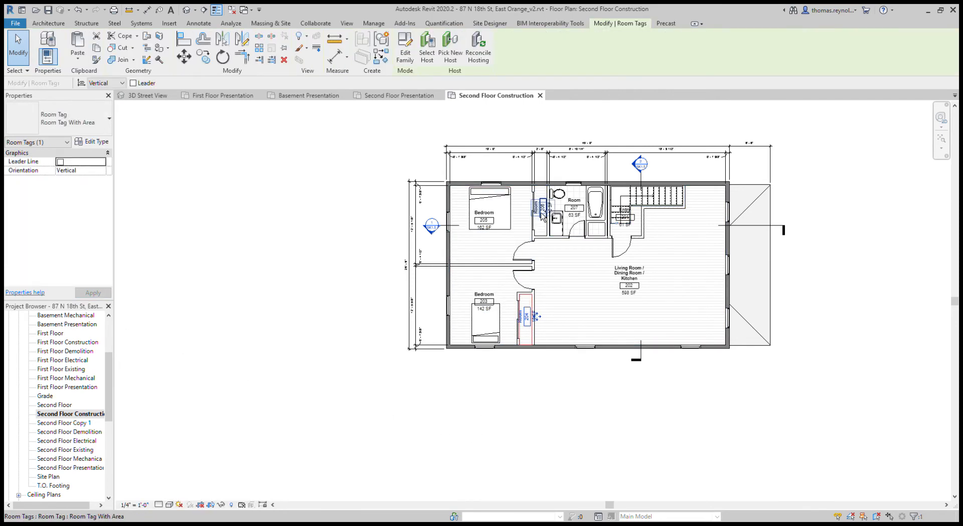
{"action": "left_click", "coordinate": [627, 226], "text": "ctrl"}
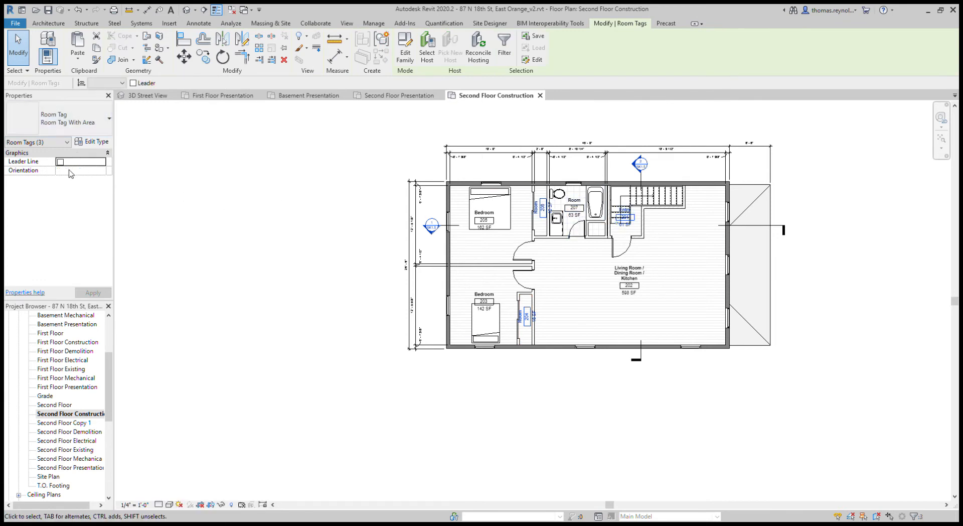
{"action": "left_click", "coordinate": [529, 432]}
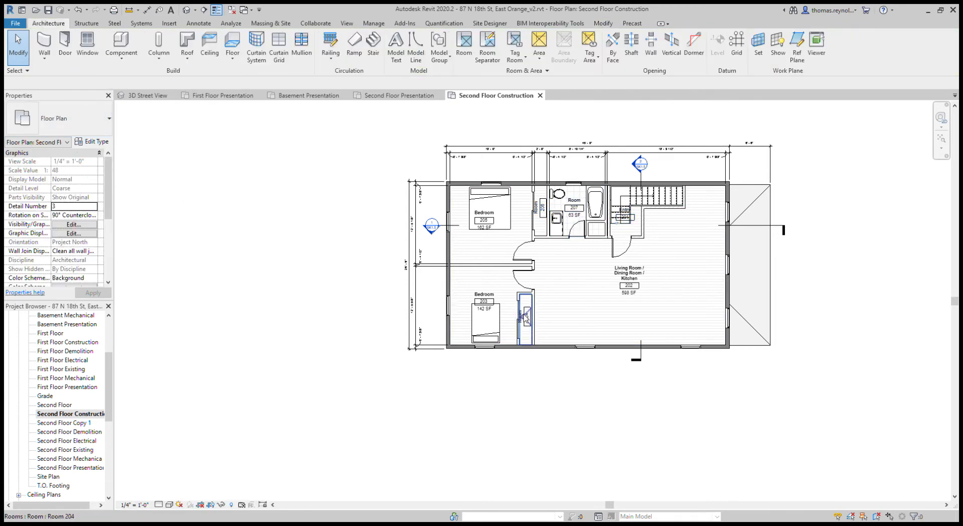
- Name rooms 204 and 206 Closet
{"action": "left_click", "coordinate": [525, 316]}
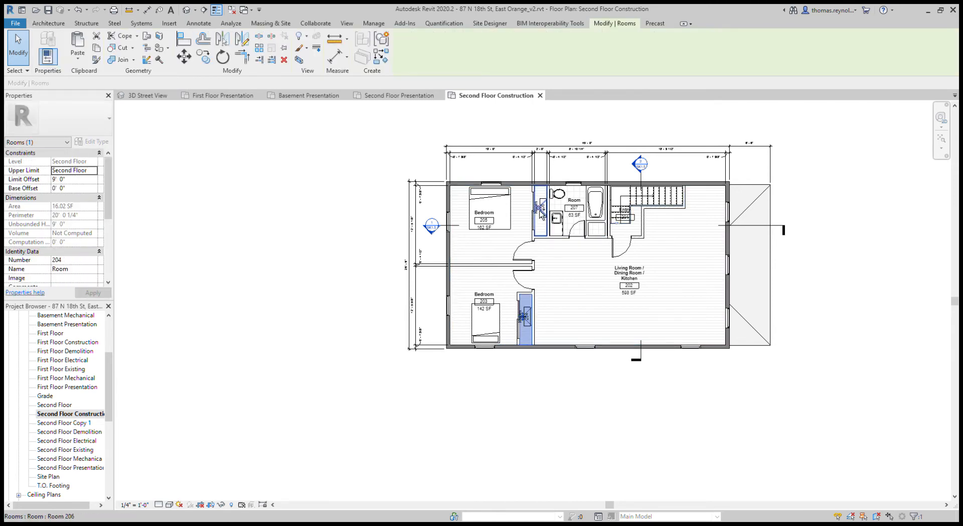
{"action": "left_click", "coordinate": [541, 216], "text": "ctrl"}
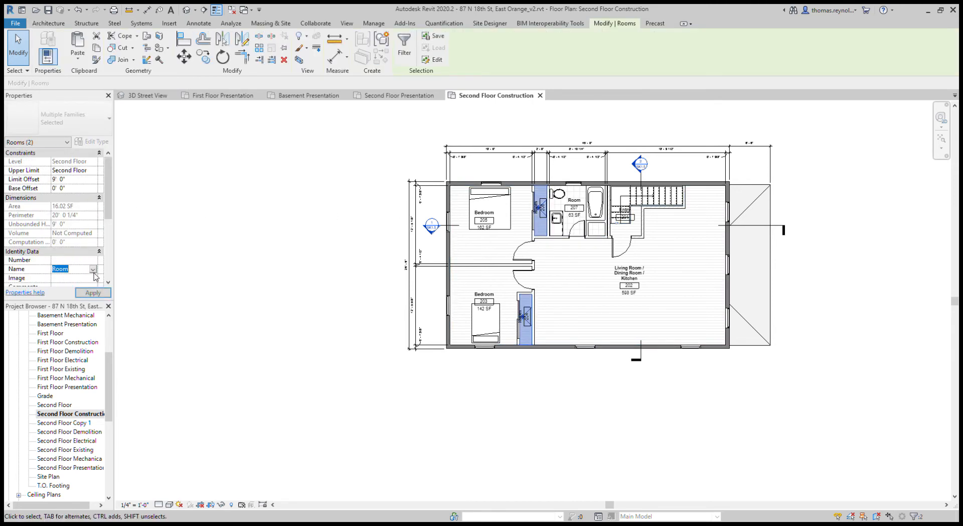
{"action": "left_click", "coordinate": [511, 418]}
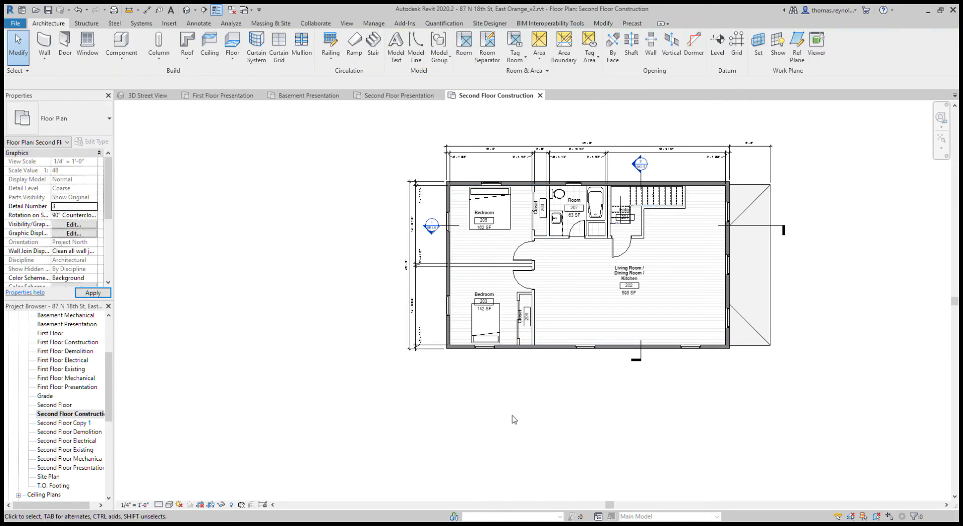
- Name room 207 Bathroom
{"action": "left_click", "coordinate": [577, 223]}
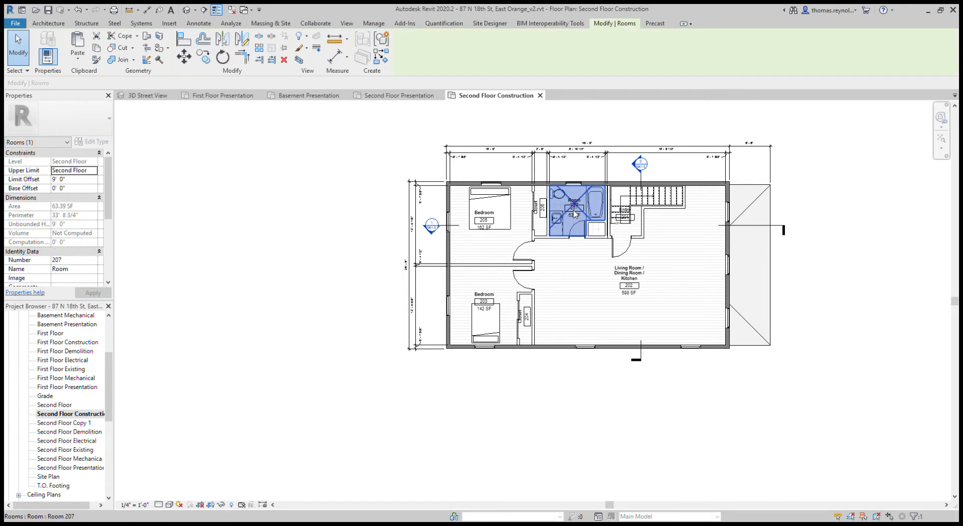
{"action": "left_click", "coordinate": [91, 270]}
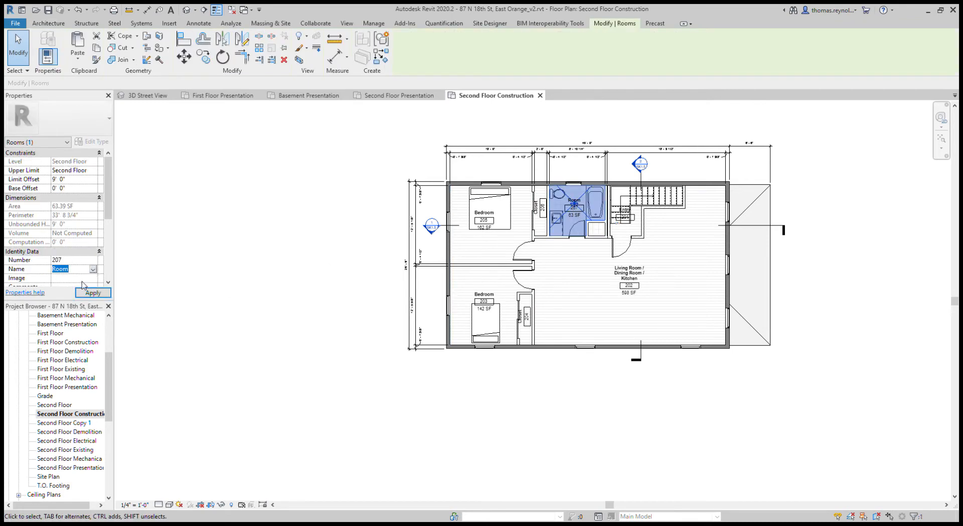
{"action": "type", "text": "Bathroom"}
{"action": "left_click", "coordinate": [480, 448]}
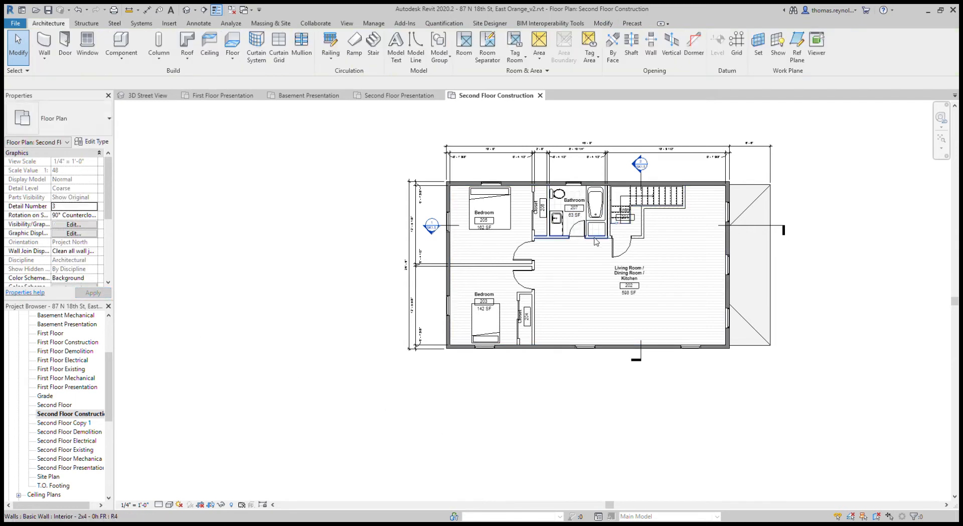
- Add a leader to the Entry 201 room tag at the stairs and move the tag outside the building above the bathroom, adjusting the leader's elbow
{"action": "scroll", "coordinate": [634, 225], "scroll_direction": "up", "scroll_amount": 4}
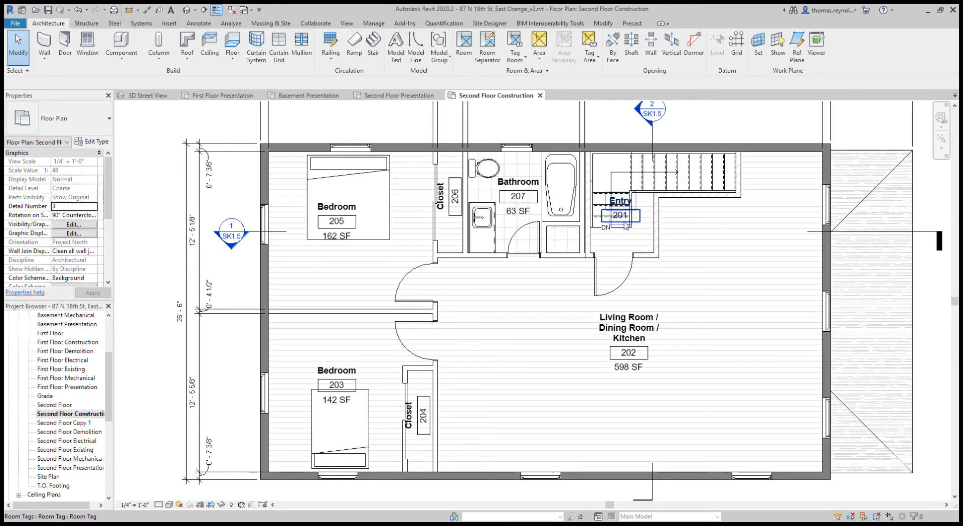
{"action": "left_click", "coordinate": [621, 215]}
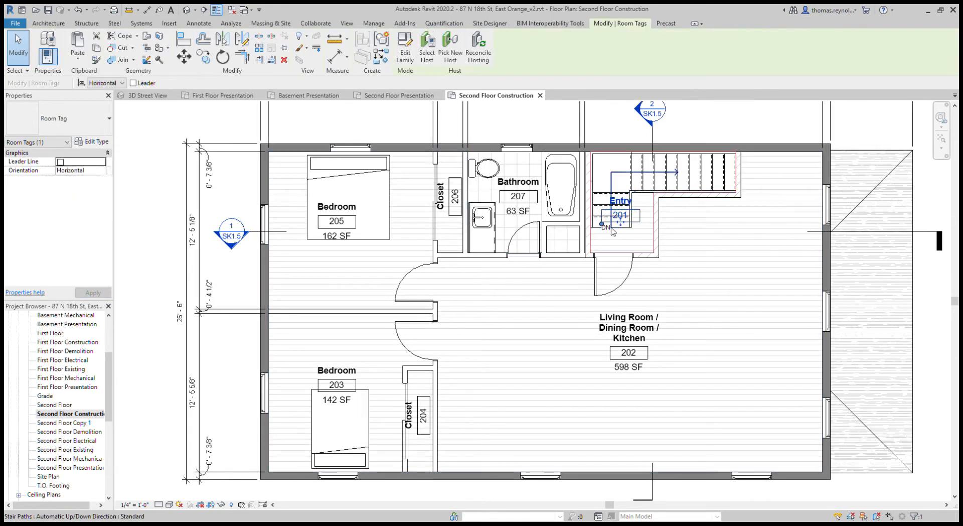
{"action": "left_click", "coordinate": [133, 83]}
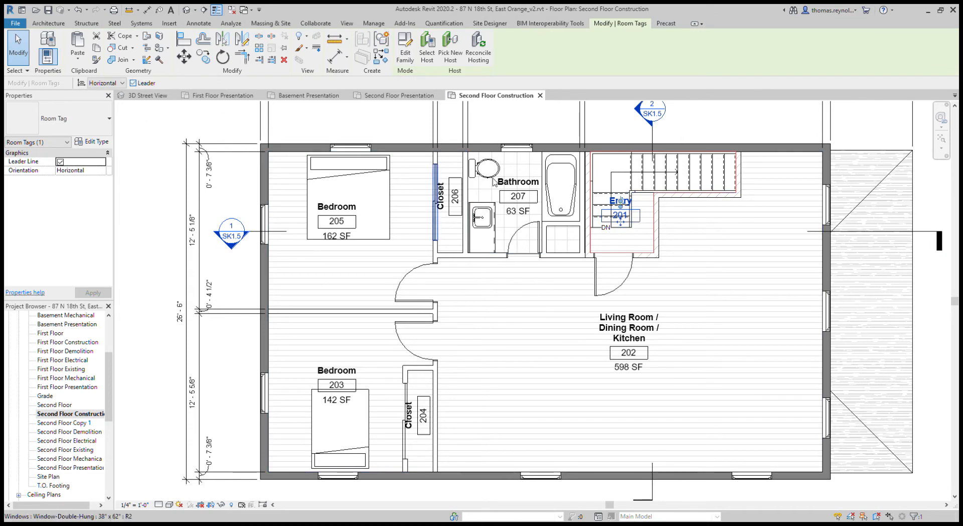
{"action": "left_click_drag", "start_coordinate": [556, 130], "coordinate": [601, 117]}
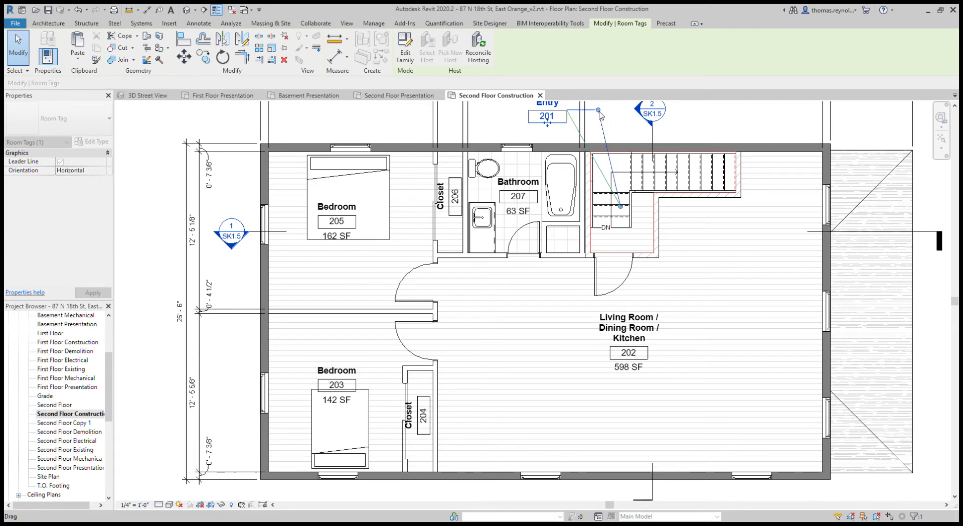
{"action": "key", "text": "Escape"}
- Move the Entry 201 tag slightly down, closer to the exterior wall above the bathroom
{"action": "scroll", "coordinate": [577, 274], "scroll_direction": "down", "scroll_amount": 3}
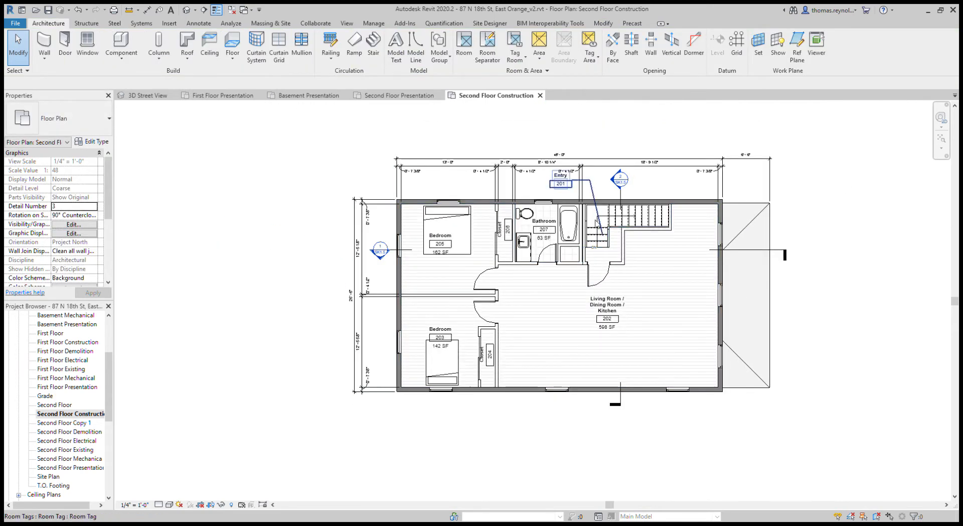
{"action": "scroll", "coordinate": [560, 190], "scroll_direction": "up", "scroll_amount": 3}
{"action": "left_click", "coordinate": [561, 189]}
{"action": "left_click_drag", "start_coordinate": [560, 190], "coordinate": [560, 200]}
{"action": "key", "text": "Escape"}
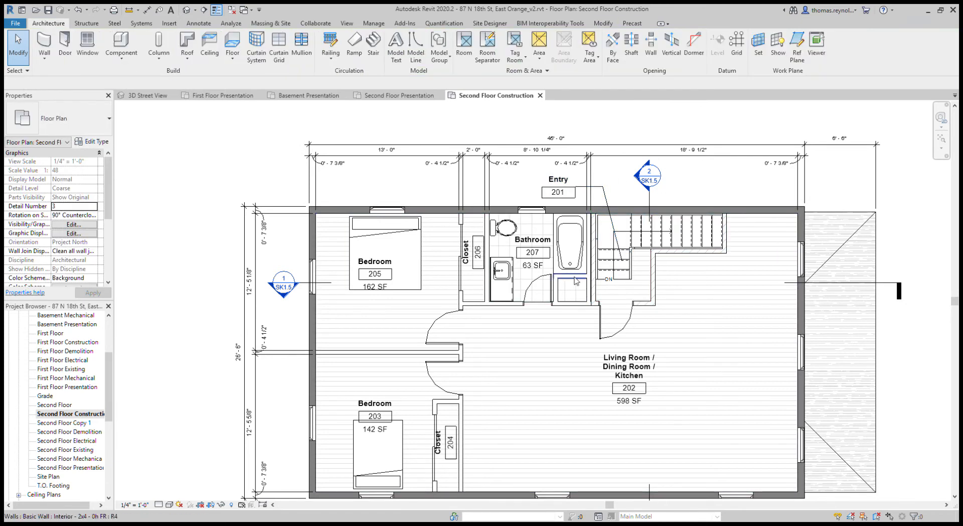
- Close the Second Floor Construction view and the second floor, basement and first floor presentation views, leaving only 3D Street View open
{"action": "scroll", "coordinate": [581, 221], "scroll_direction": "down", "scroll_amount": 2}
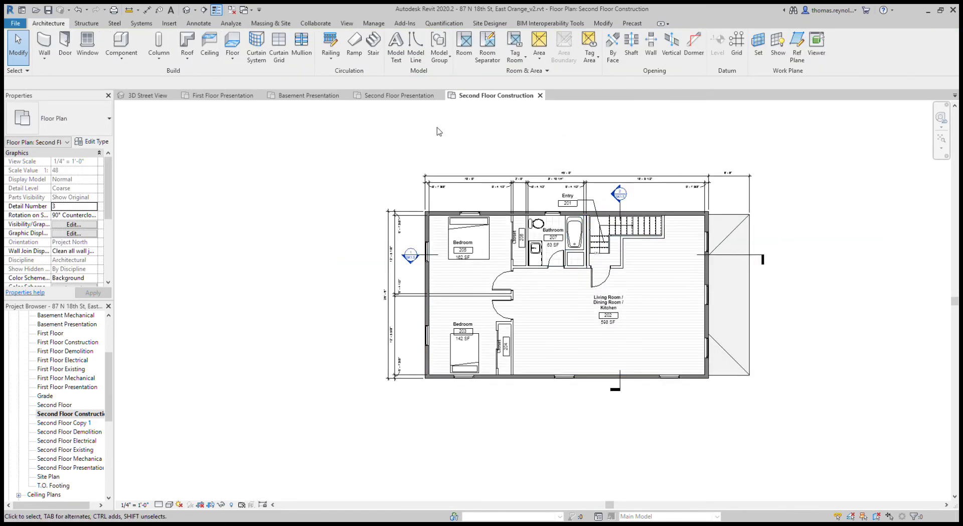
{"action": "middle_click", "coordinate": [526, 97]}
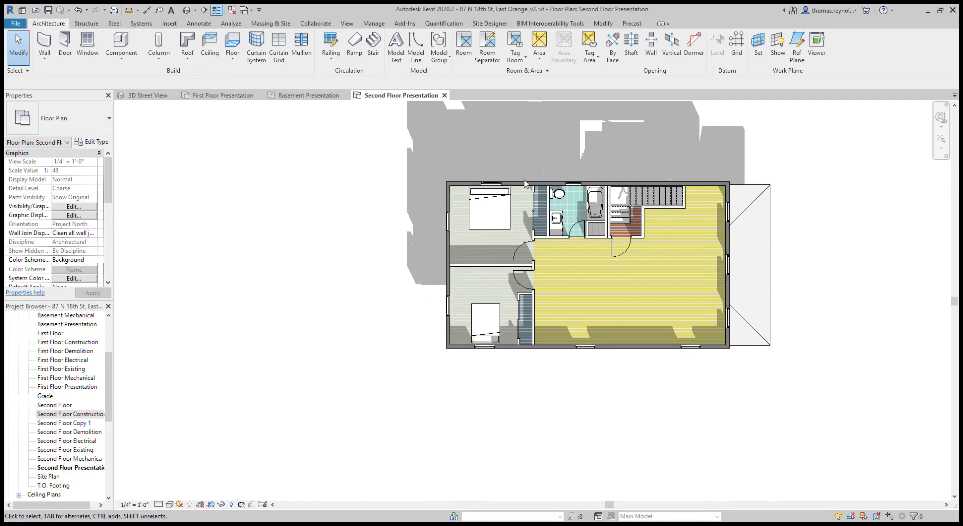
{"action": "middle_click", "coordinate": [391, 96]}
{"action": "middle_click", "coordinate": [321, 96]}
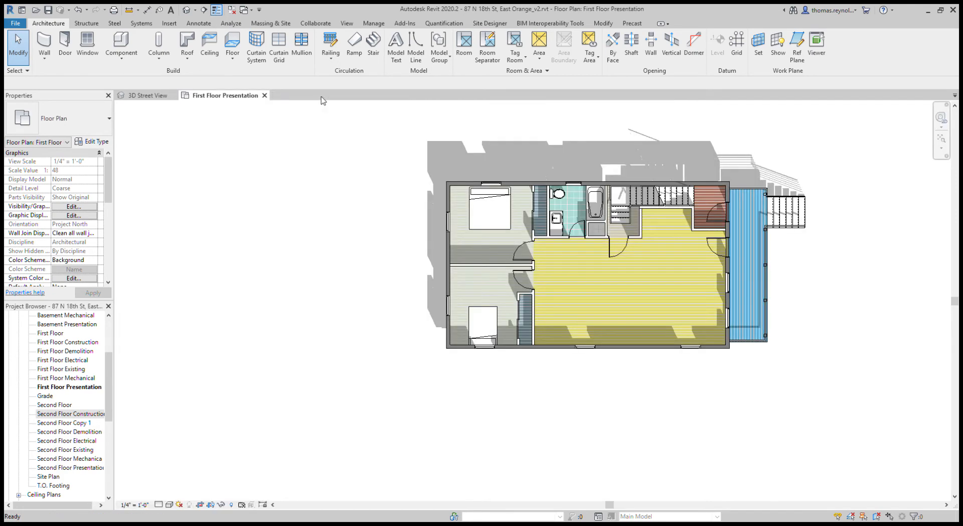
{"action": "middle_click", "coordinate": [224, 100]}
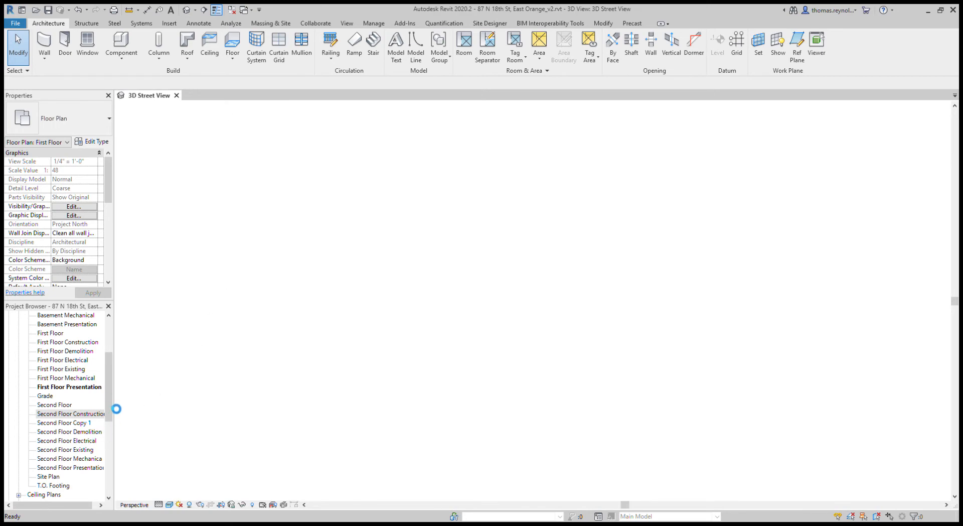
- Create a new sheet SK1.6 in the project's sheet list, using the company title block
{"action": "scroll", "coordinate": [50, 436], "scroll_direction": "down", "scroll_amount": 7}
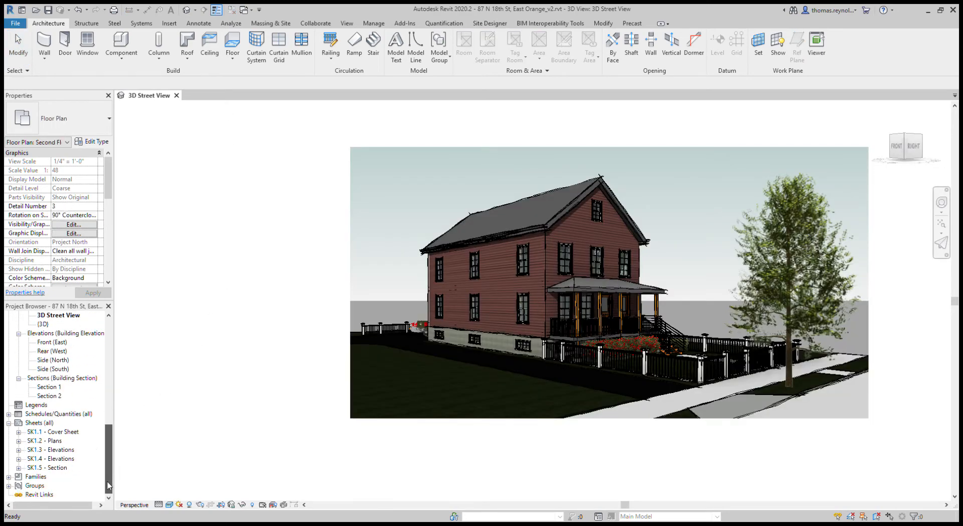
{"action": "left_click", "coordinate": [40, 424]}
{"action": "double_click", "coordinate": [76, 432]}
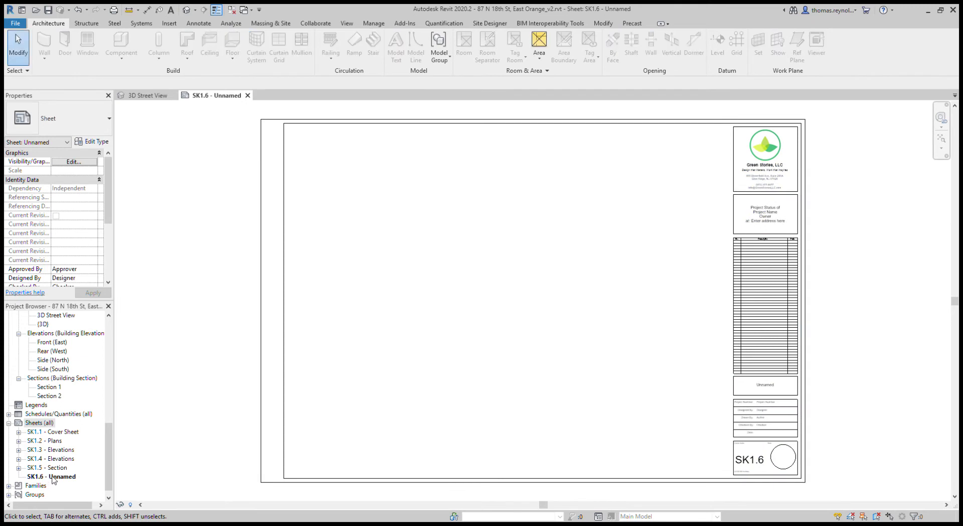
- Set the new sheet's Approved By, Designed By, Checked By and Drawn By fields to TLR
{"action": "left_click", "coordinate": [94, 269]}
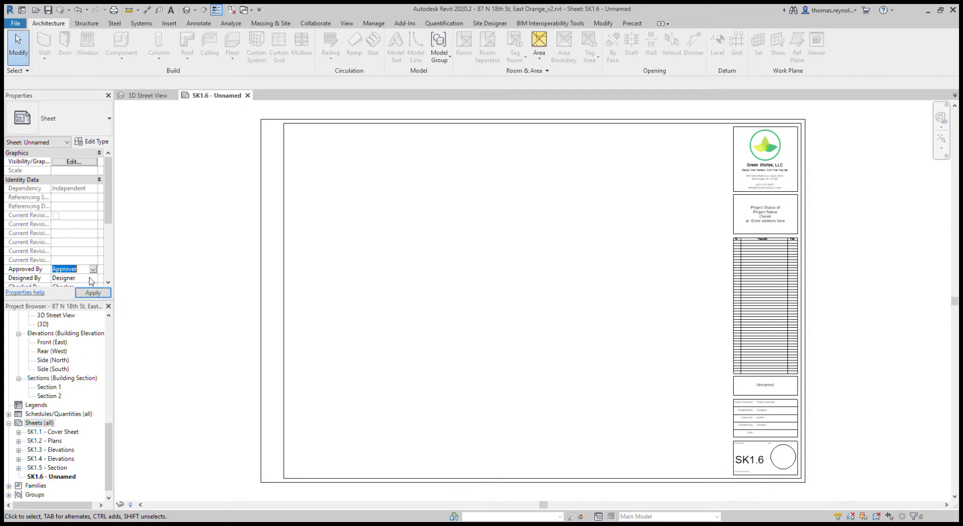
{"action": "type", "text": "TLR"}
{"action": "scroll", "coordinate": [93, 268], "scroll_direction": "down", "scroll_amount": 2}
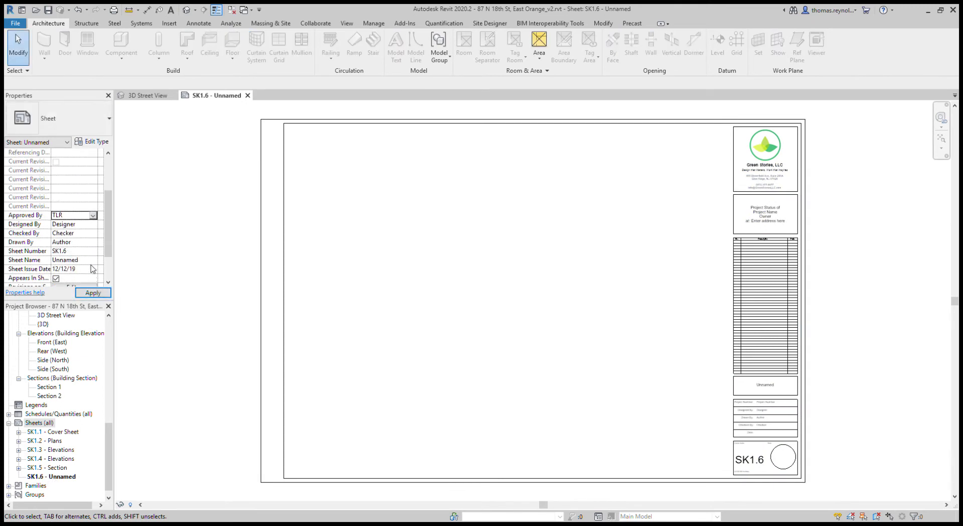
{"action": "left_click", "coordinate": [94, 225]}
{"action": "type", "text": "TLR"}
{"action": "left_click", "coordinate": [93, 236]}
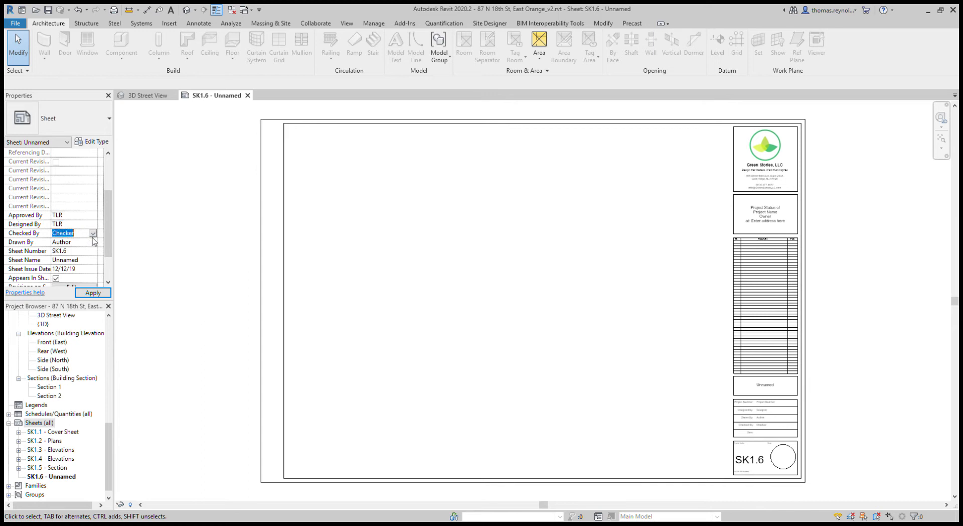
{"action": "type", "text": "TLR"}
{"action": "left_click", "coordinate": [93, 243]}
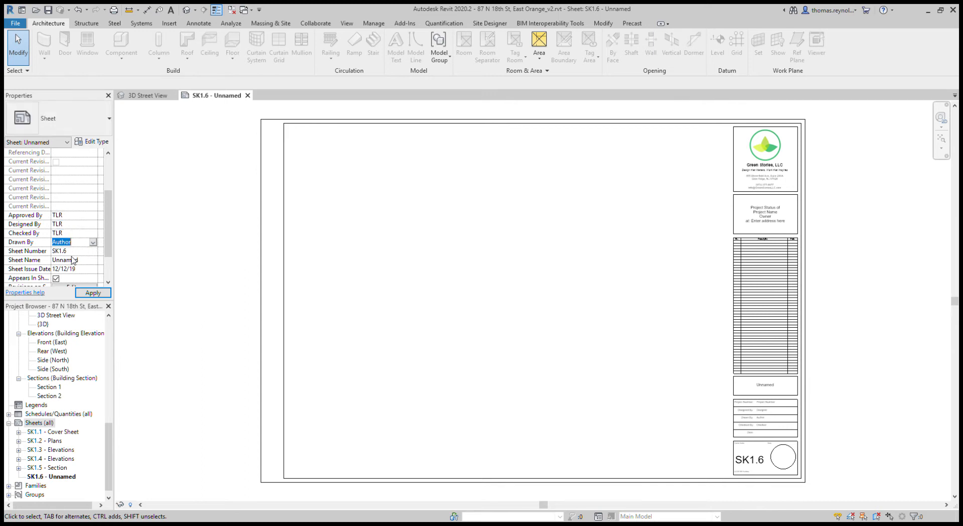
{"action": "type", "text": "TLR"}
{"action": "left_click", "coordinate": [93, 292]}
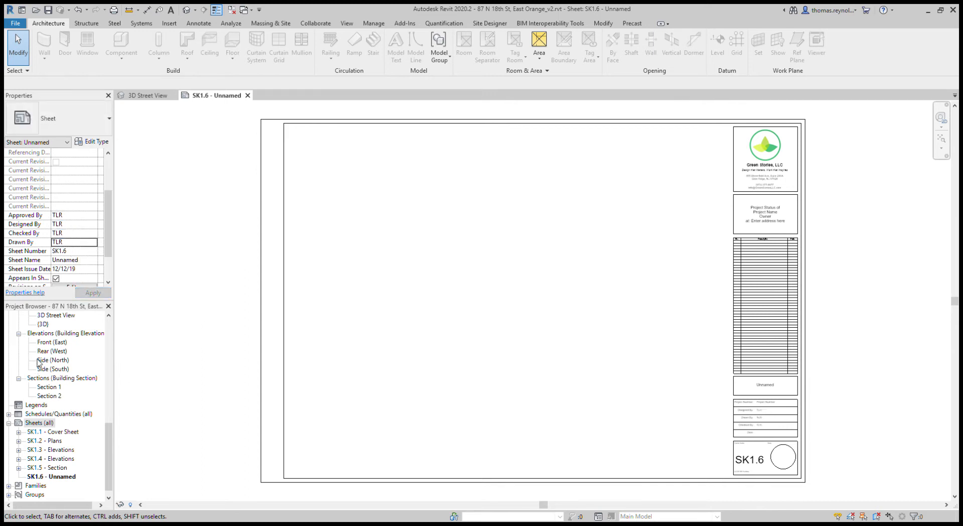
- Name sheet SK1.6 Presentation Plans
{"action": "left_click", "coordinate": [89, 261]}
{"action": "key", "text": "BackSpace"}
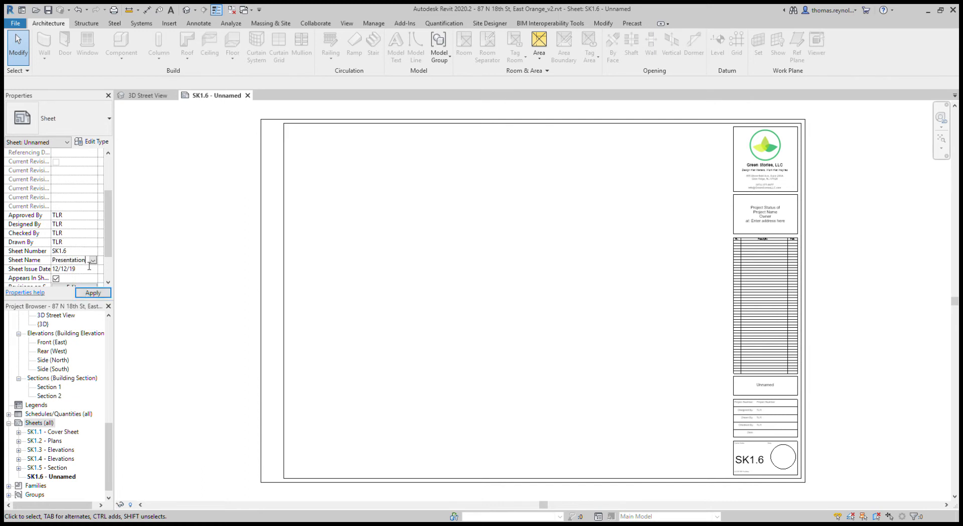
{"action": "type", "text": "Presentation Plan"}
{"action": "key", "text": "Return"}
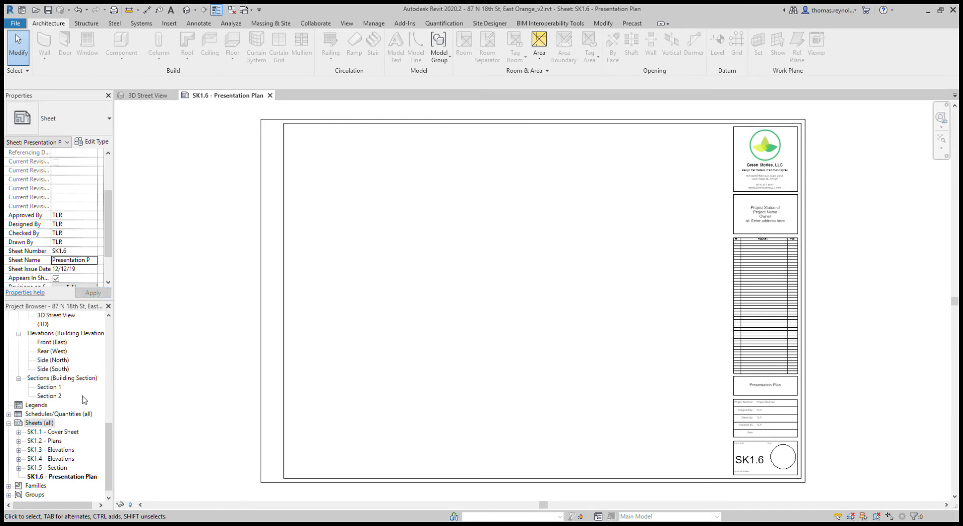
{"action": "left_click", "coordinate": [94, 262]}
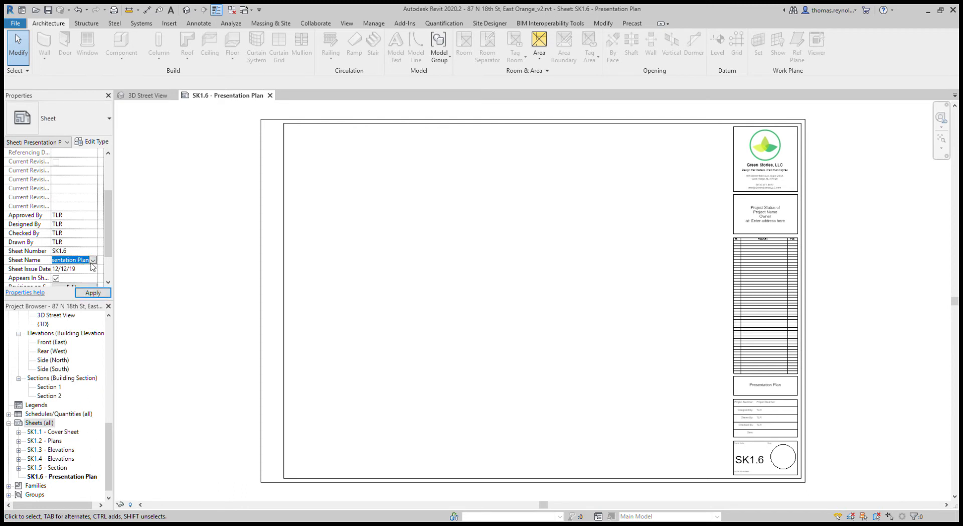
{"action": "left_click", "coordinate": [92, 263]}
{"action": "type", "text": "s"}
{"action": "key", "text": "Return"}
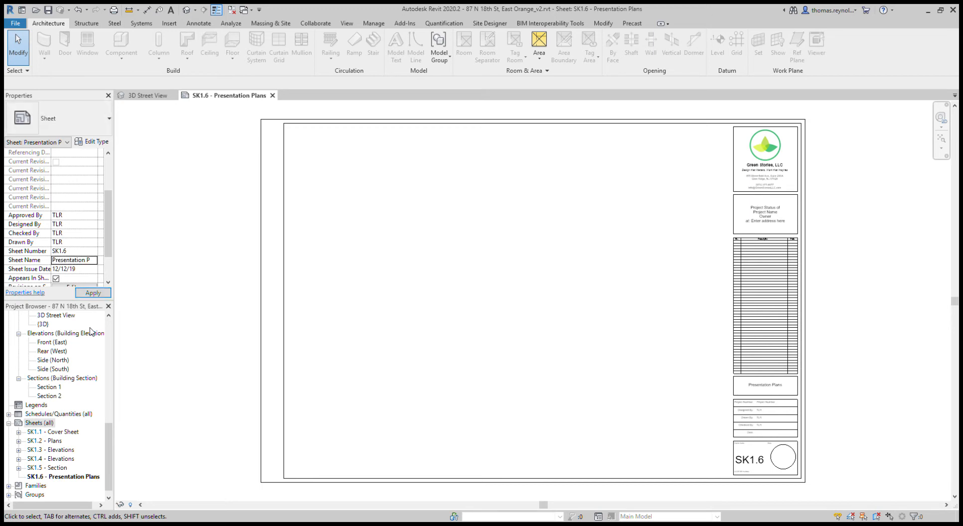
- Open the Basement Presentation view and set its scale to 3/16" = 1'-0" through its view template
{"action": "scroll", "coordinate": [60, 380], "scroll_direction": "up", "scroll_amount": 4}
{"action": "scroll", "coordinate": [62, 386], "scroll_direction": "up", "scroll_amount": 4}
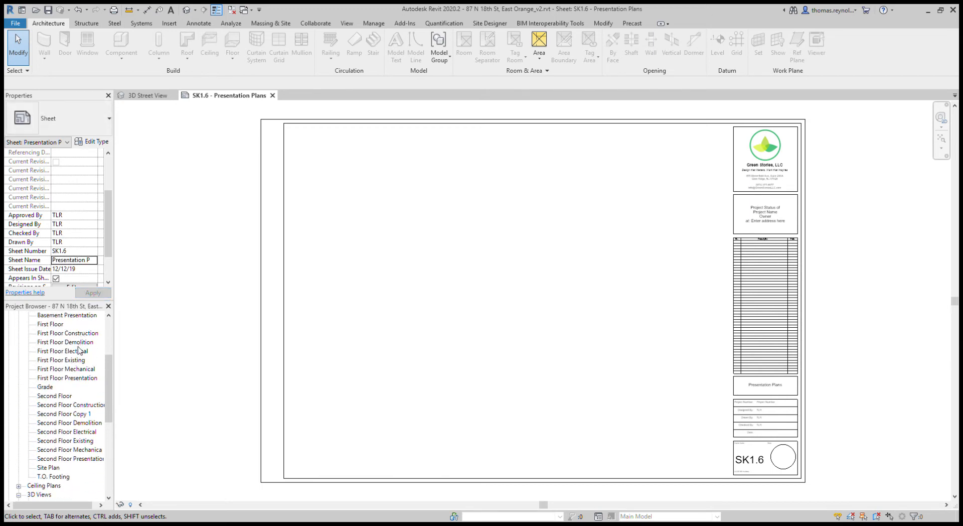
{"action": "double_click", "coordinate": [76, 315]}
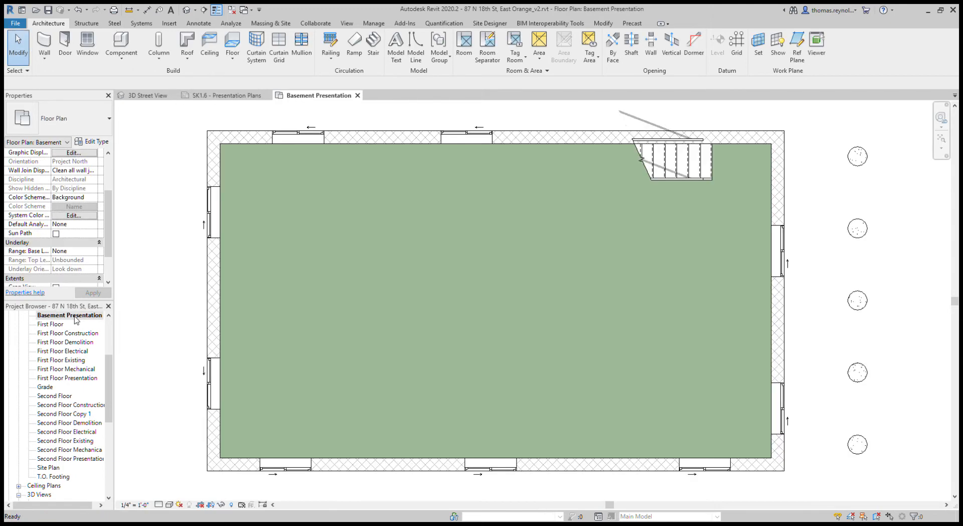
{"action": "scroll", "coordinate": [66, 210], "scroll_direction": "down", "scroll_amount": 5}
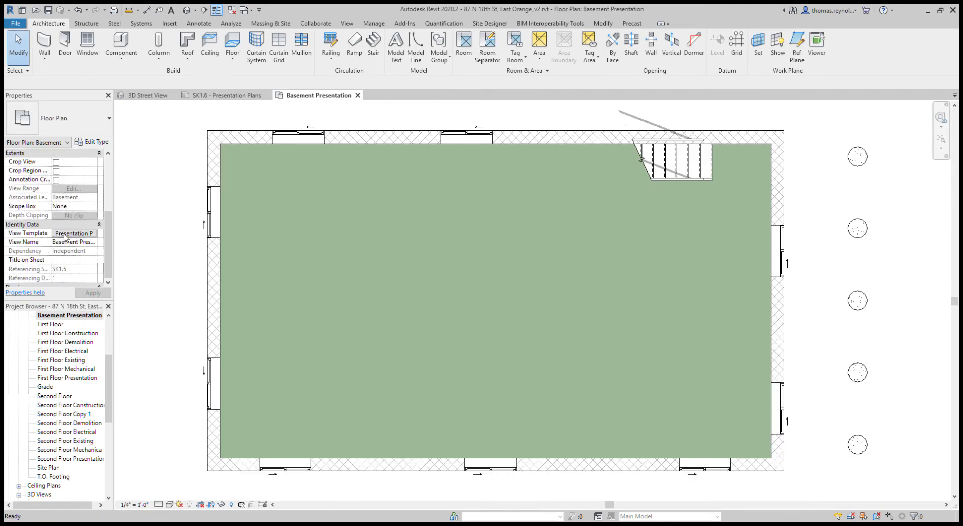
{"action": "left_click", "coordinate": [65, 233]}
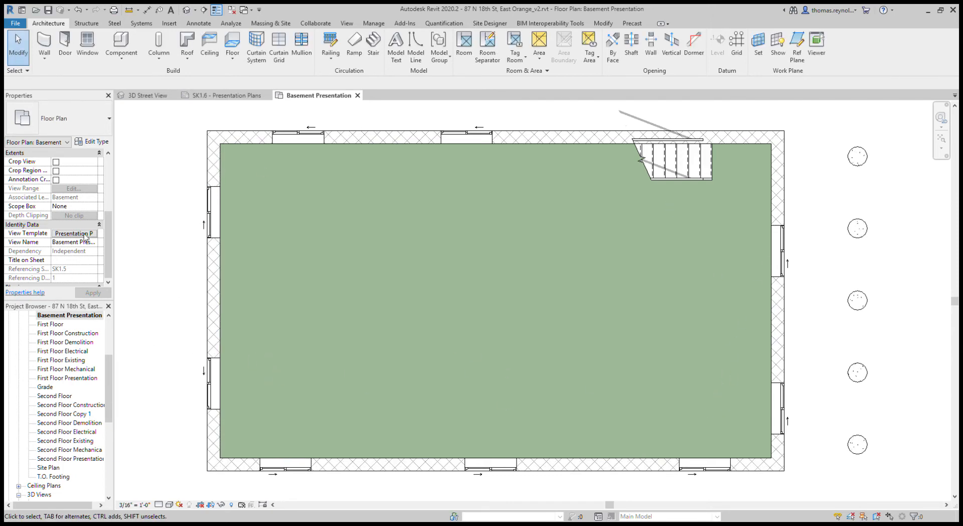
- Place the Basement Presentation plan in the upper left of sheet SK1.6 and the First Floor Presentation plan centred directly below it
{"action": "left_click", "coordinate": [236, 95]}
{"action": "left_click", "coordinate": [75, 316]}
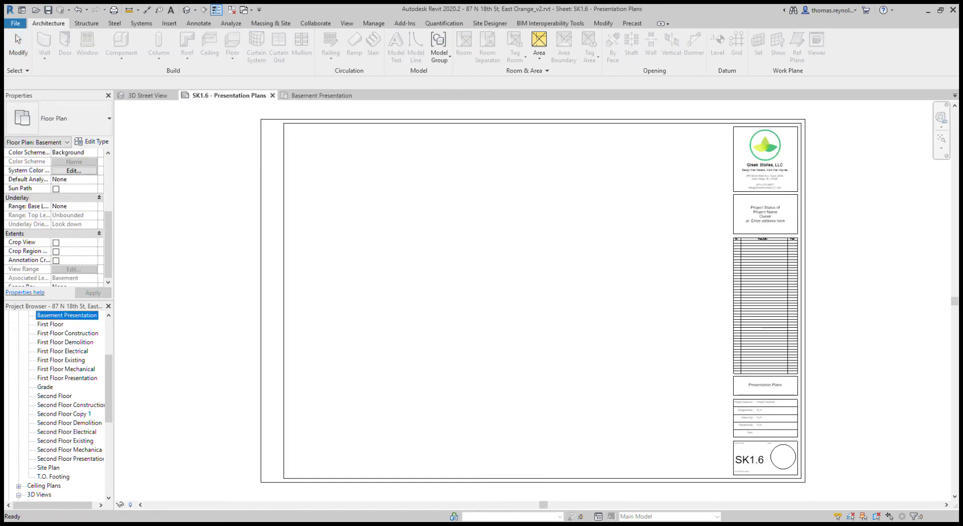
{"action": "left_click", "coordinate": [391, 184]}
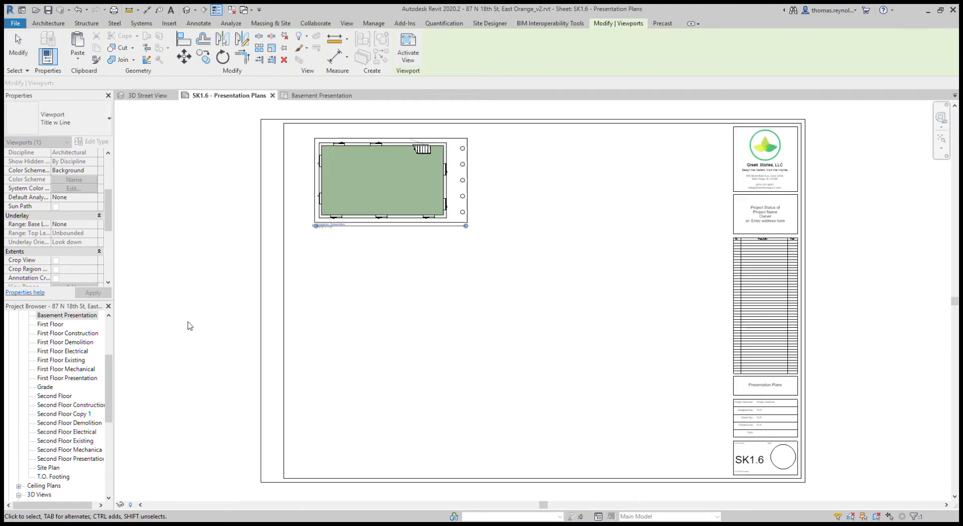
{"action": "left_click", "coordinate": [70, 378]}
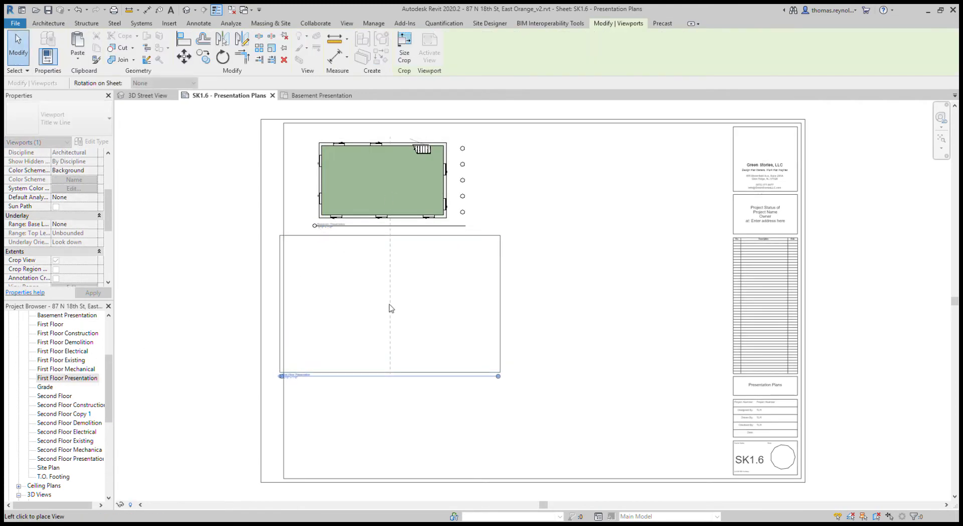
{"action": "left_click", "coordinate": [389, 304]}
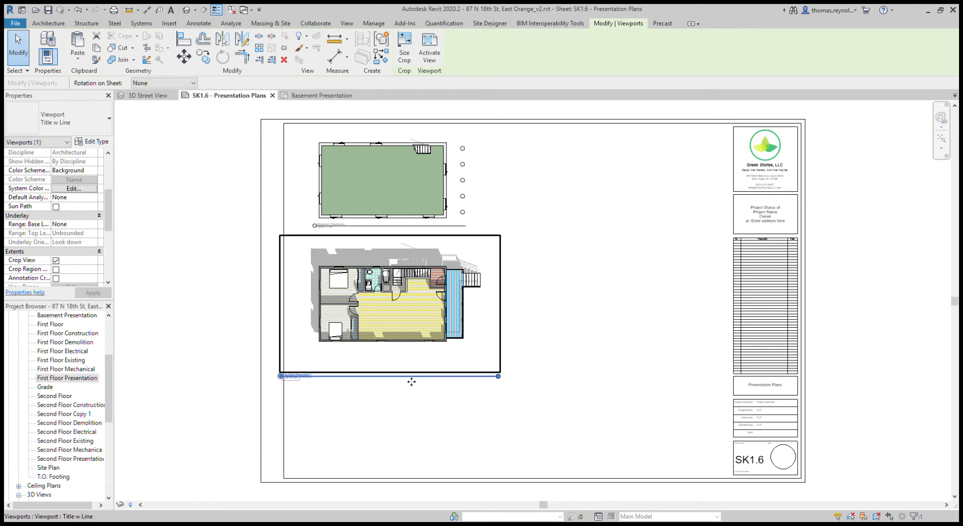
- Move the first floor plan's title up beneath the plan and shorten the title lines of the first floor and basement plans
{"action": "left_click_drag", "start_coordinate": [412, 381], "coordinate": [449, 360]}
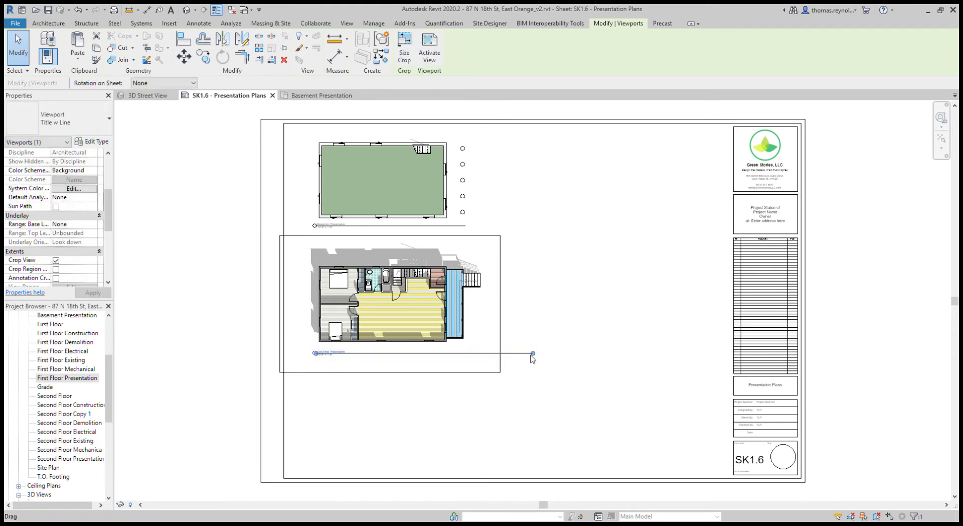
{"action": "left_click_drag", "start_coordinate": [532, 355], "coordinate": [374, 361]}
{"action": "left_click", "coordinate": [447, 217]}
{"action": "left_click_drag", "start_coordinate": [465, 225], "coordinate": [374, 238]}
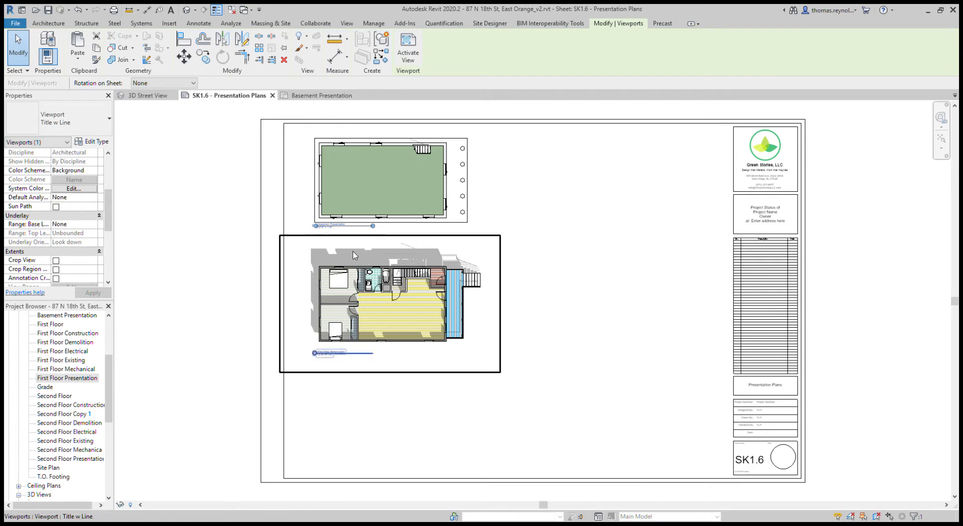
- Place the Second Floor Presentation plan below the first floor plan, then shorten its title line and shift the title slightly right
{"action": "left_click_drag", "start_coordinate": [69, 462], "coordinate": [389, 420]}
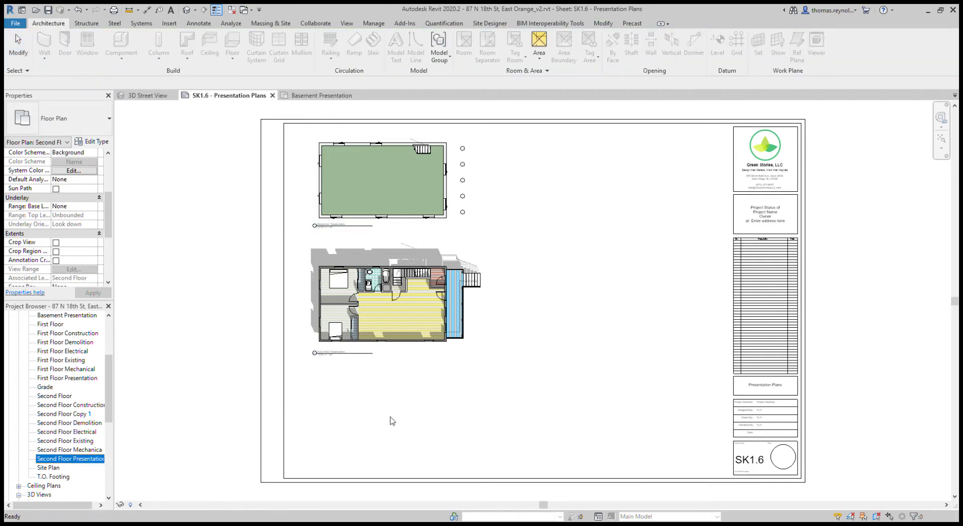
{"action": "left_click", "coordinate": [392, 423]}
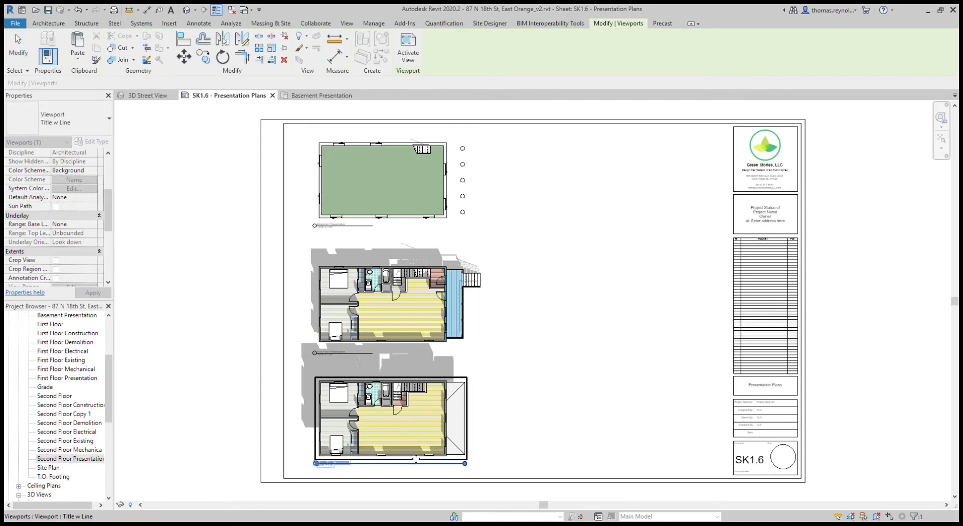
{"action": "left_click_drag", "start_coordinate": [394, 469], "coordinate": [442, 444]}
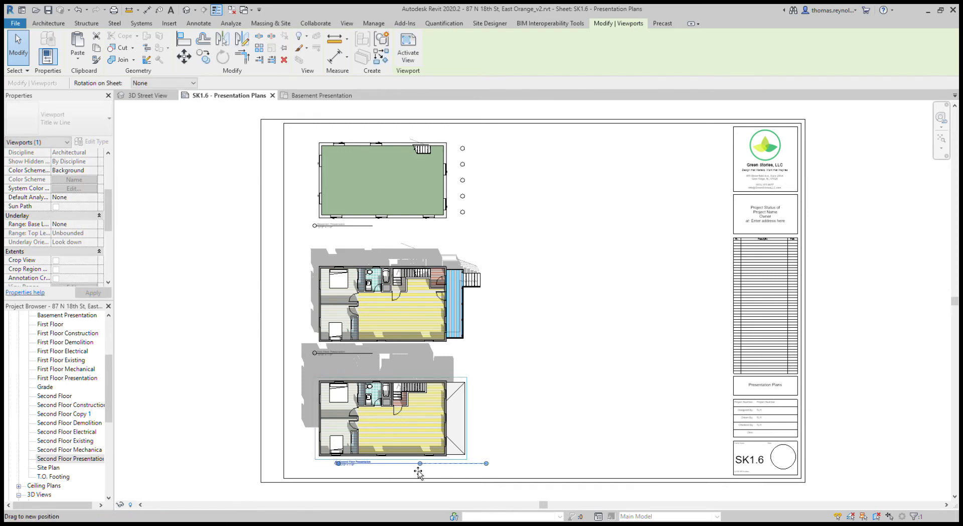
{"action": "left_click", "coordinate": [402, 470]}
- Shift the first floor and basement view titles right and shorten their lines to line up with the second floor title
{"action": "left_click", "coordinate": [349, 354]}
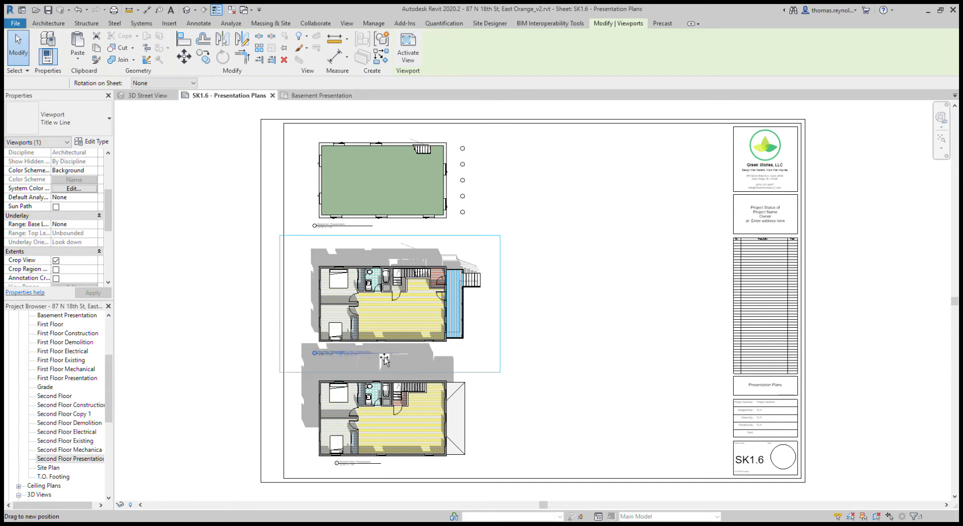
{"action": "left_click_drag", "start_coordinate": [355, 357], "coordinate": [395, 359]}
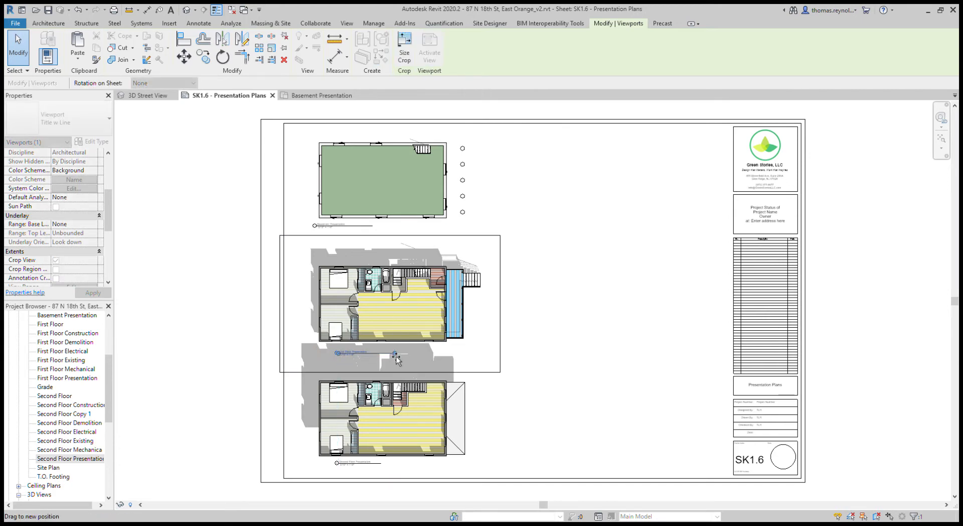
{"action": "left_click", "coordinate": [346, 225]}
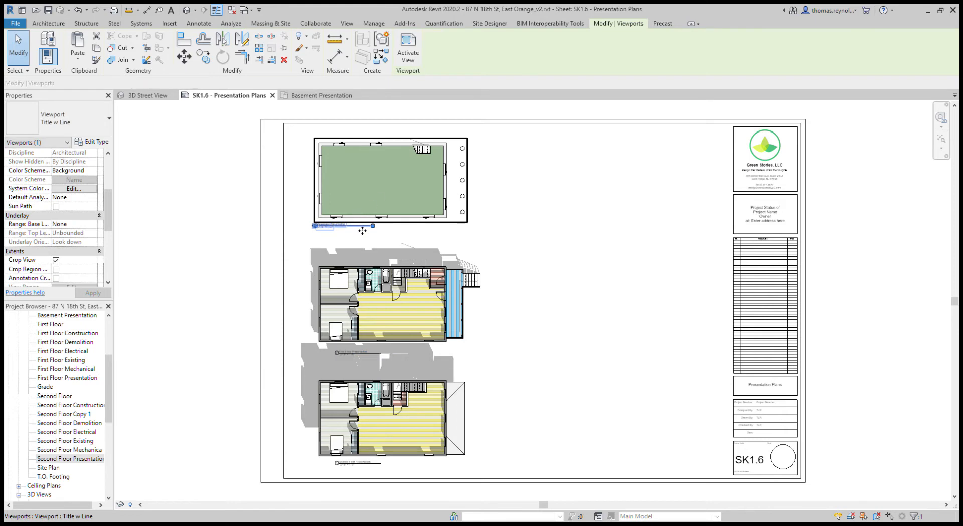
{"action": "left_click_drag", "start_coordinate": [357, 225], "coordinate": [387, 232]}
{"action": "left_click", "coordinate": [376, 488]}
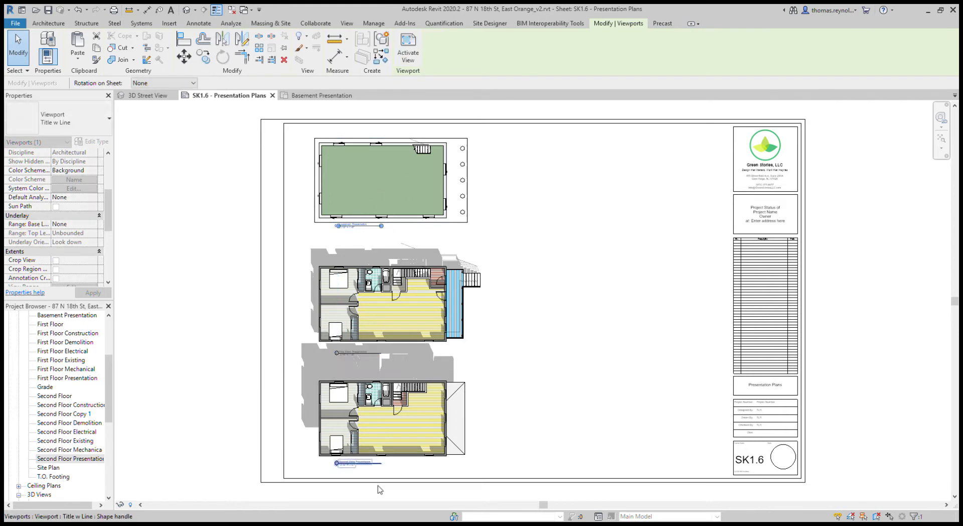
- Nudge the second floor viewport slightly down and the first floor and basement viewports slightly up to space the plans more evenly
{"action": "left_click", "coordinate": [420, 414]}
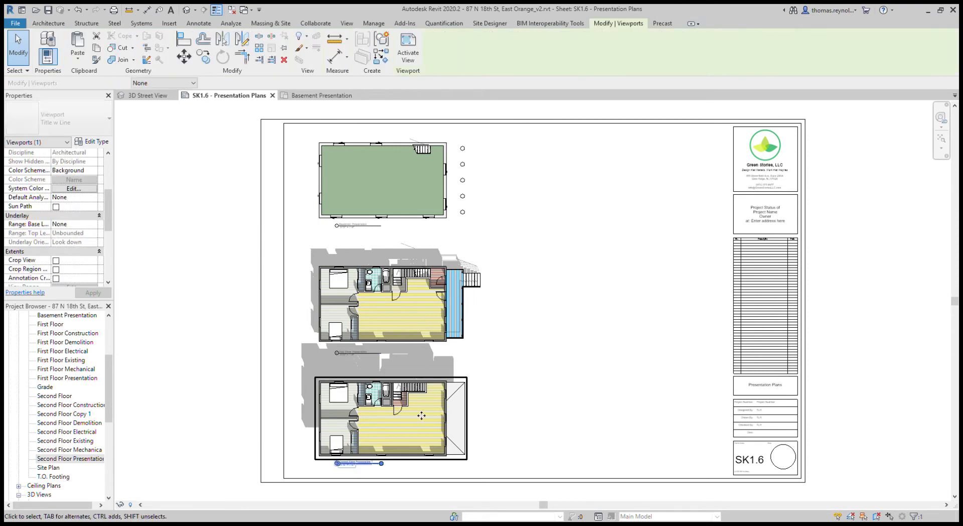
{"action": "left_click", "coordinate": [434, 295]}
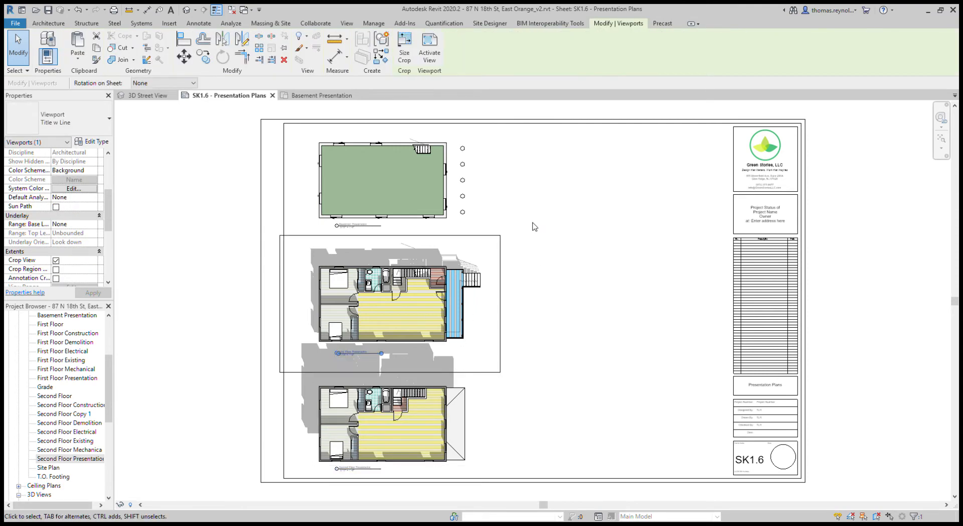
{"action": "key", "text": "ctrl+z"}
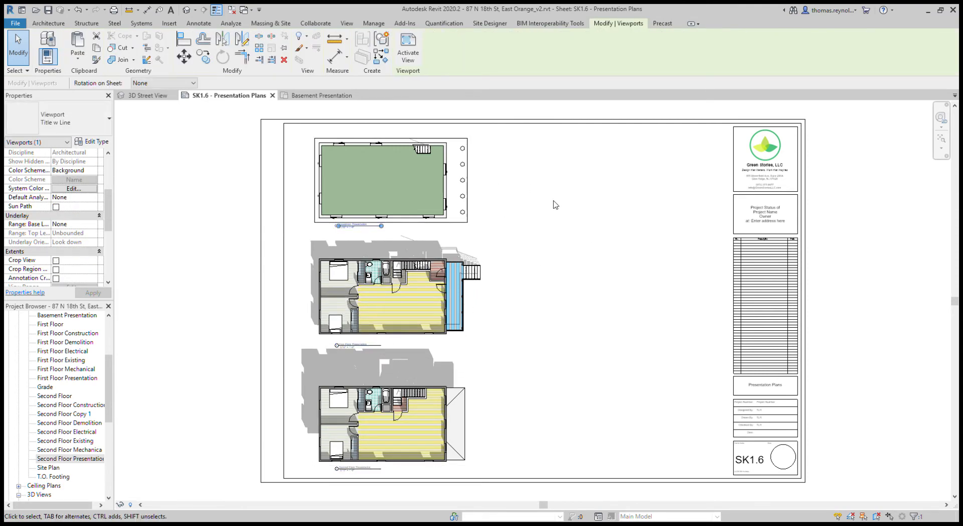
{"action": "key", "text": "ctrl+z"}
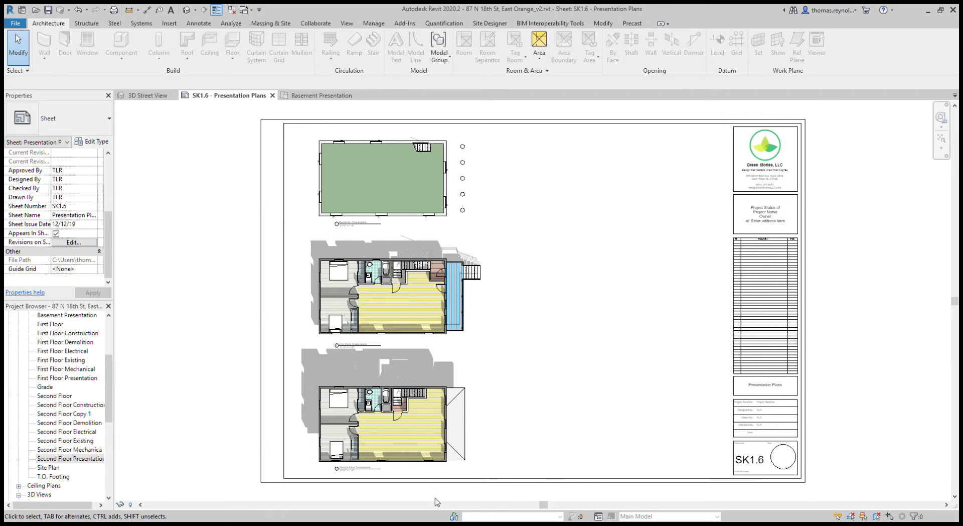
{"action": "left_click", "coordinate": [346, 26]}
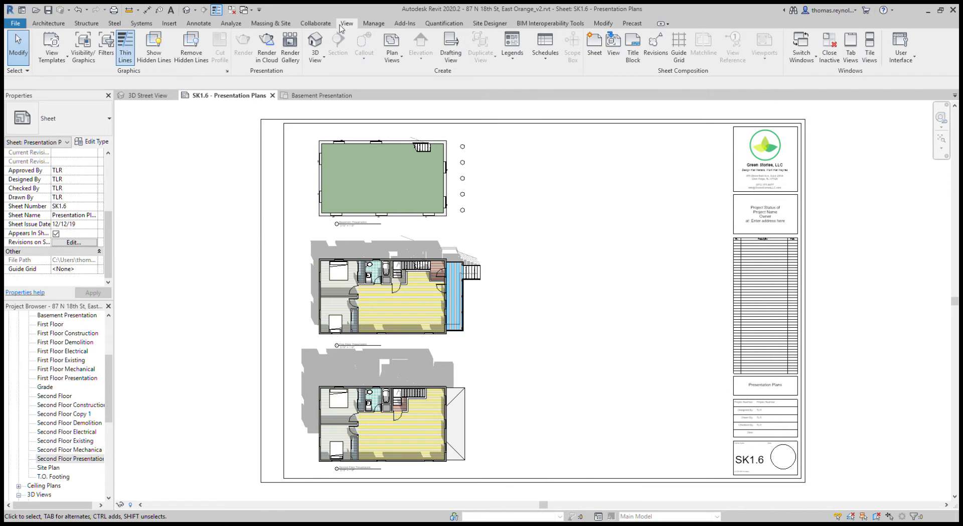
{"action": "left_click", "coordinate": [273, 26]}
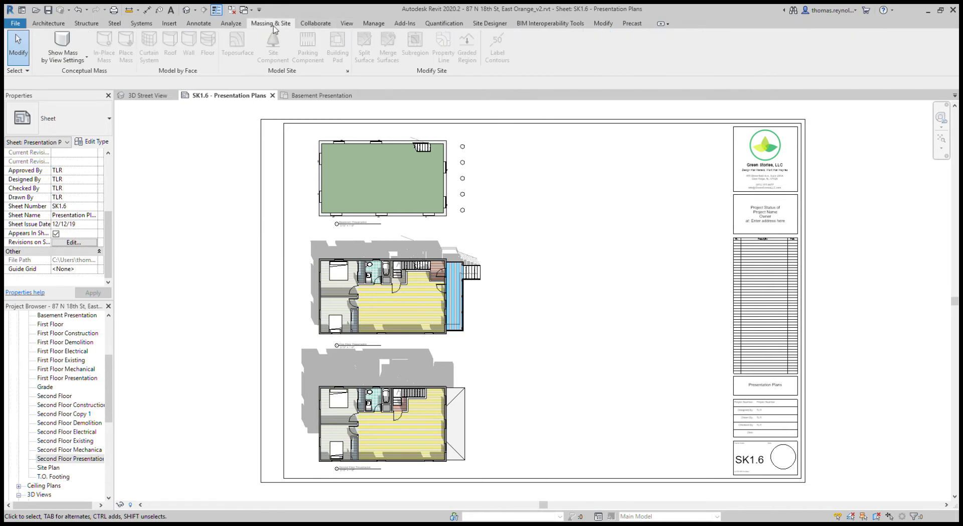
{"action": "left_click", "coordinate": [303, 26]}
{"action": "left_click", "coordinate": [354, 25]}
{"action": "left_click", "coordinate": [384, 23]}
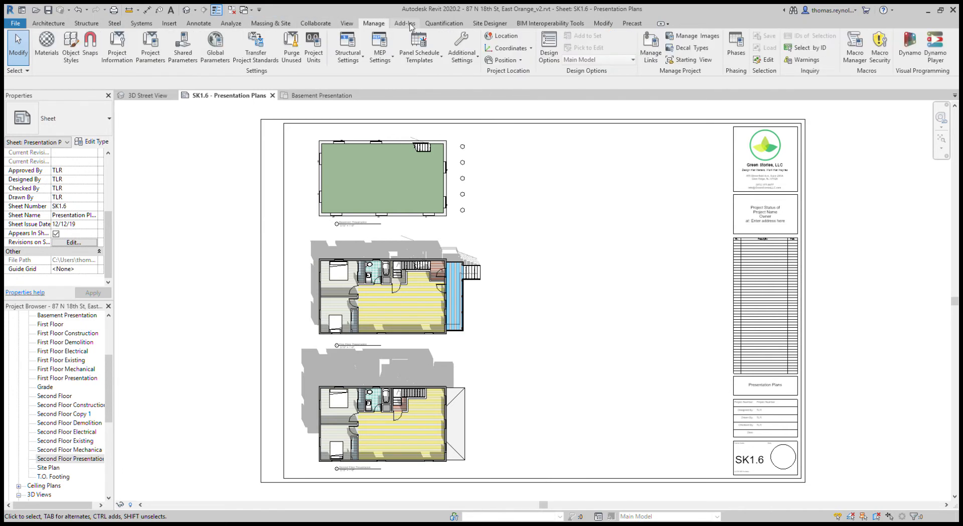
{"action": "left_click", "coordinate": [406, 24]}
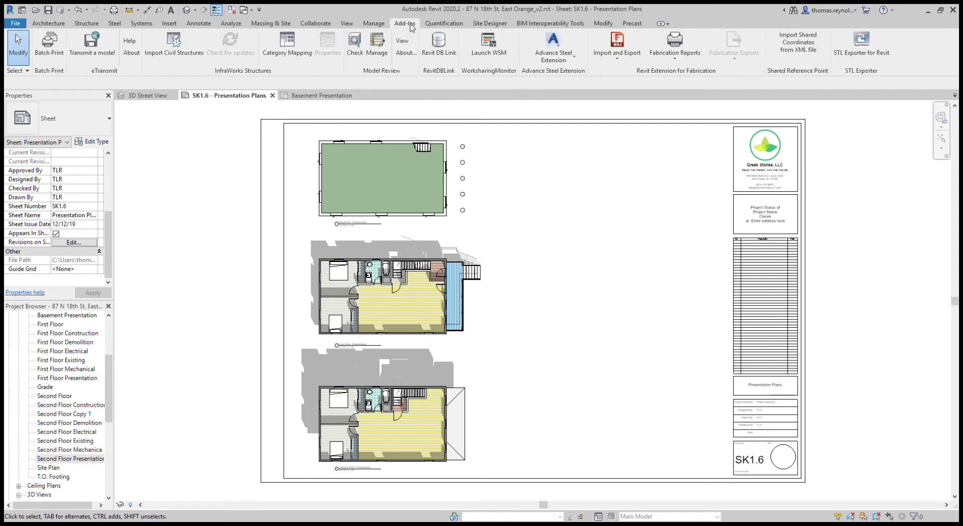
{"action": "left_click", "coordinate": [441, 24]}
{"action": "left_click", "coordinate": [489, 24]}
{"action": "left_click", "coordinate": [550, 24]}
{"action": "left_click", "coordinate": [606, 25]}
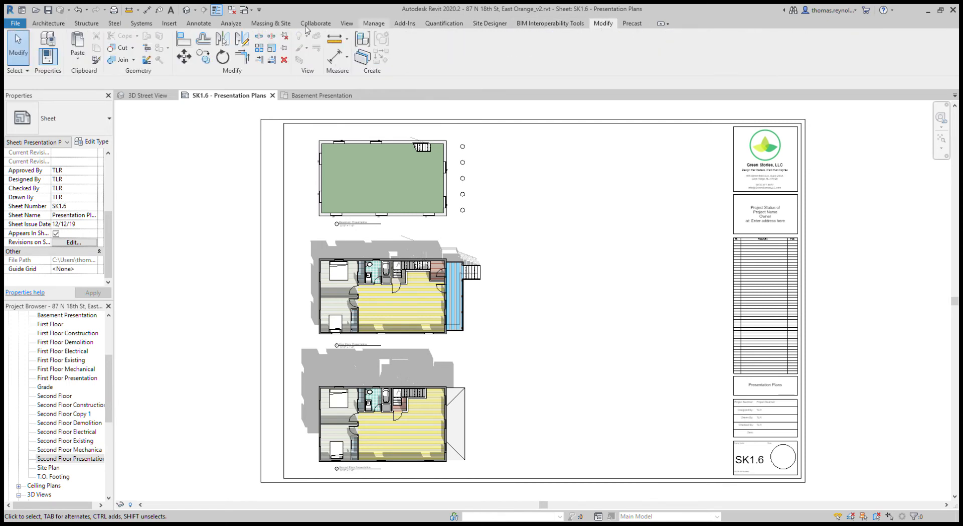
- Activate the basement viewport on the sheet, place a color fill legend to the right of its plan, and deactivate the view
{"action": "left_click", "coordinate": [238, 24]}
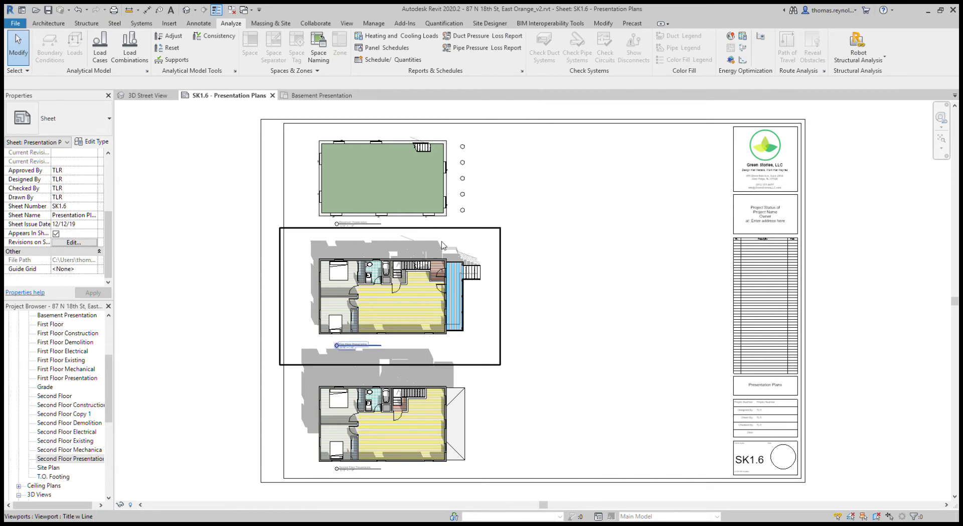
{"action": "double_click", "coordinate": [443, 181]}
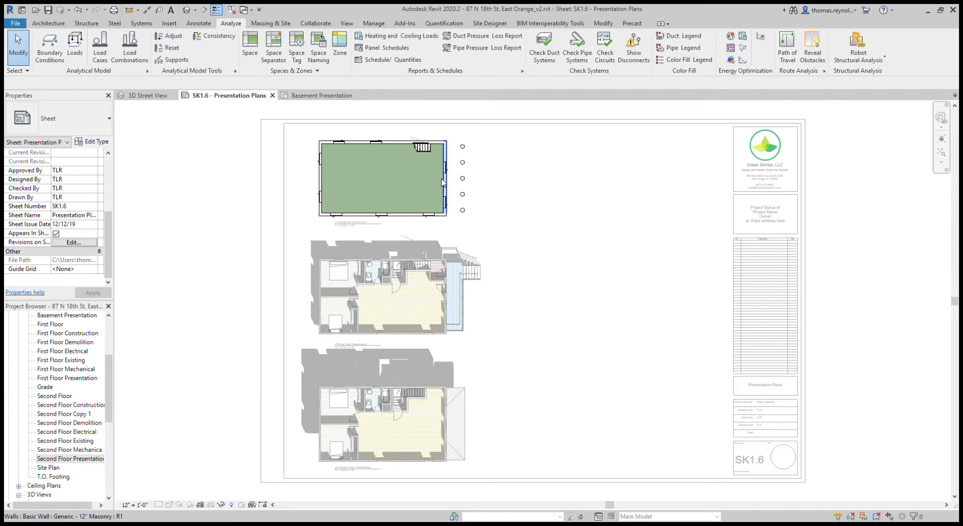
{"action": "left_click", "coordinate": [690, 59]}
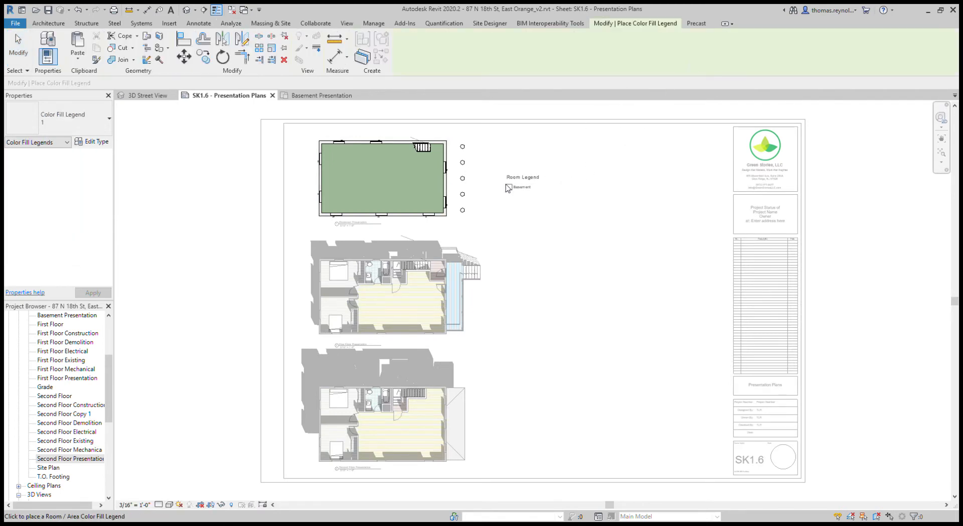
{"action": "left_click", "coordinate": [484, 176]}
{"action": "double_click", "coordinate": [528, 224]}
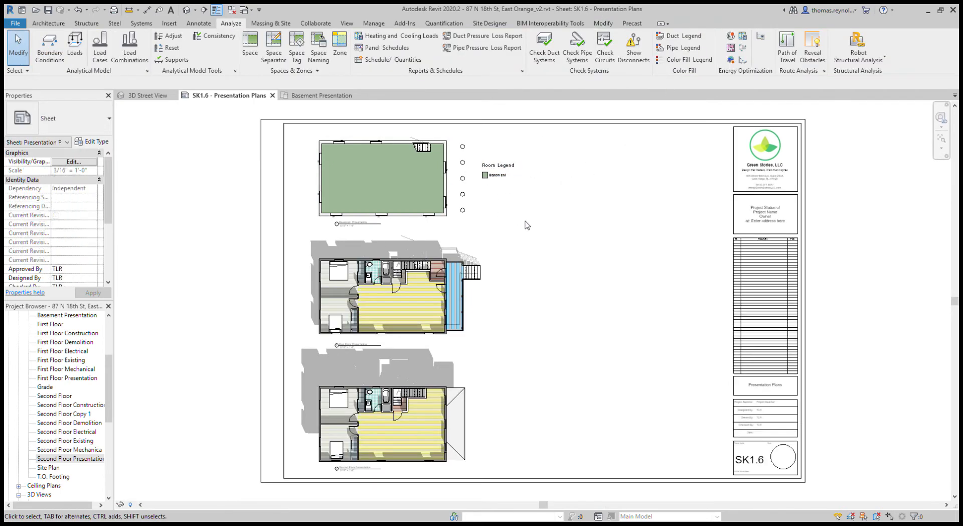
- Activate the first floor viewport and place its color fill room legend to the right of the plan, beside the porch stairs
{"action": "double_click", "coordinate": [525, 231]}
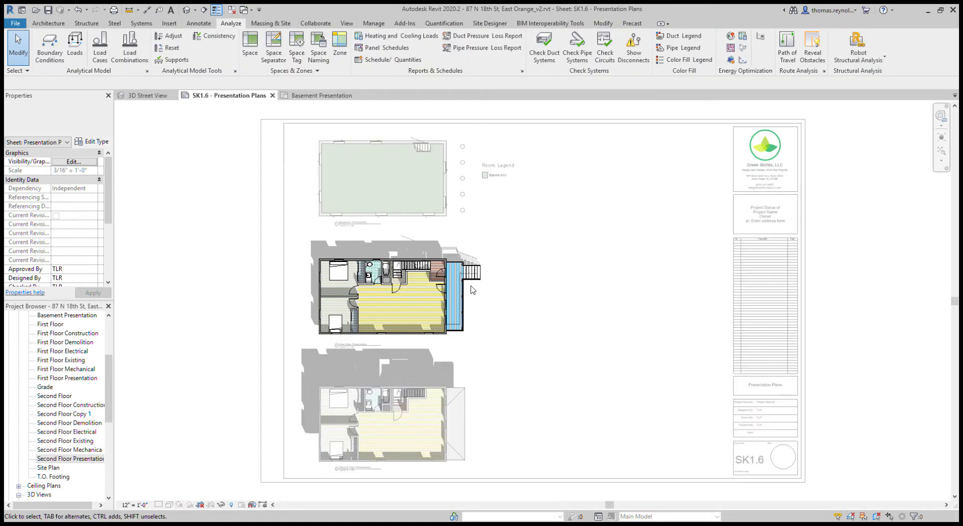
{"action": "left_click", "coordinate": [707, 61]}
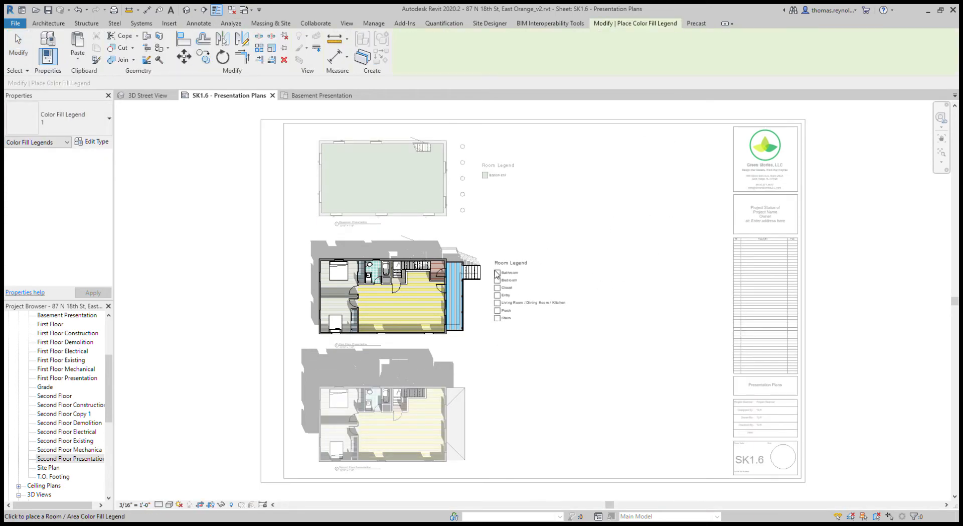
{"action": "left_click", "coordinate": [497, 273]}
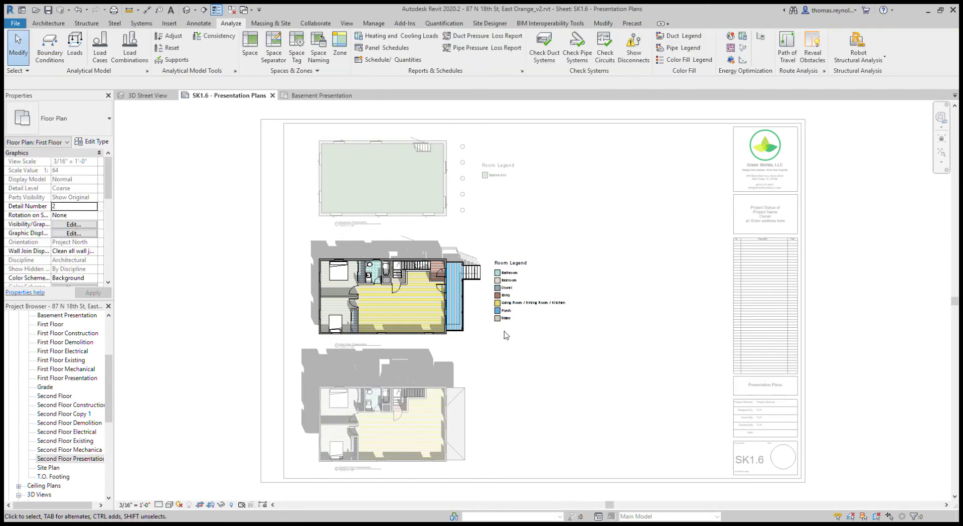
- Place a color fill room legend to the right of the second floor plan and return to the sheet
{"action": "left_click", "coordinate": [481, 390]}
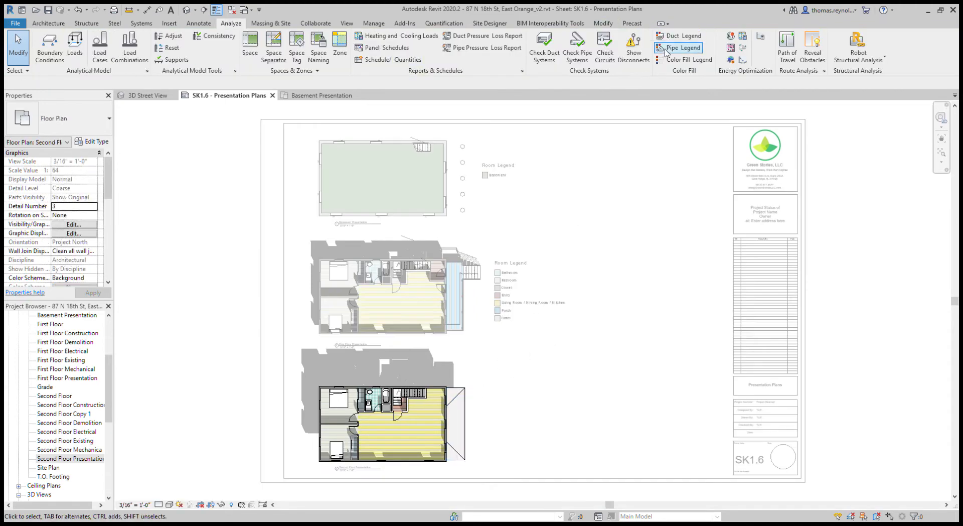
{"action": "left_click", "coordinate": [683, 60]}
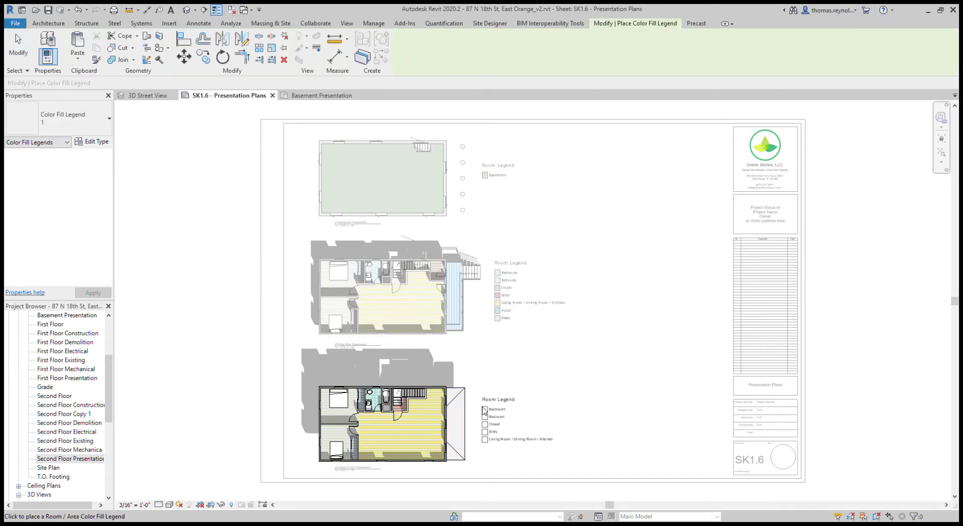
{"action": "left_click", "coordinate": [483, 411]}
{"action": "left_click", "coordinate": [588, 331]}
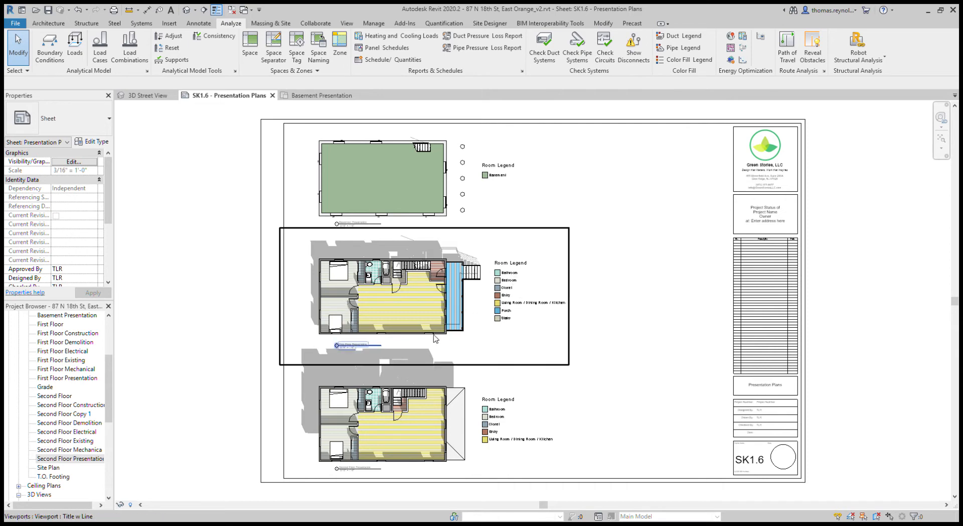
- Activate the first floor plan, move the bathroom's toilet and sink vanity left against the closet-side wall, and deactivate the view
{"action": "scroll", "coordinate": [366, 271], "scroll_direction": "up", "scroll_amount": 10}
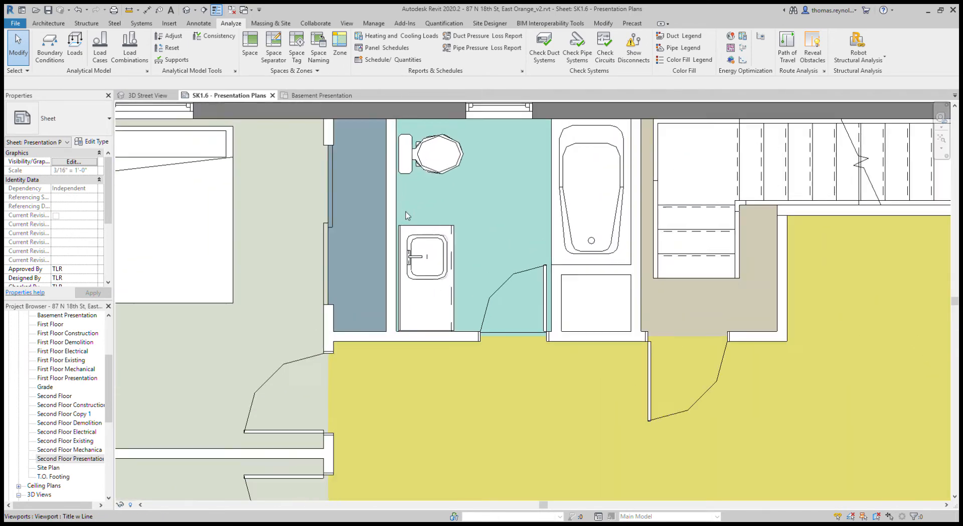
{"action": "double_click", "coordinate": [407, 215]}
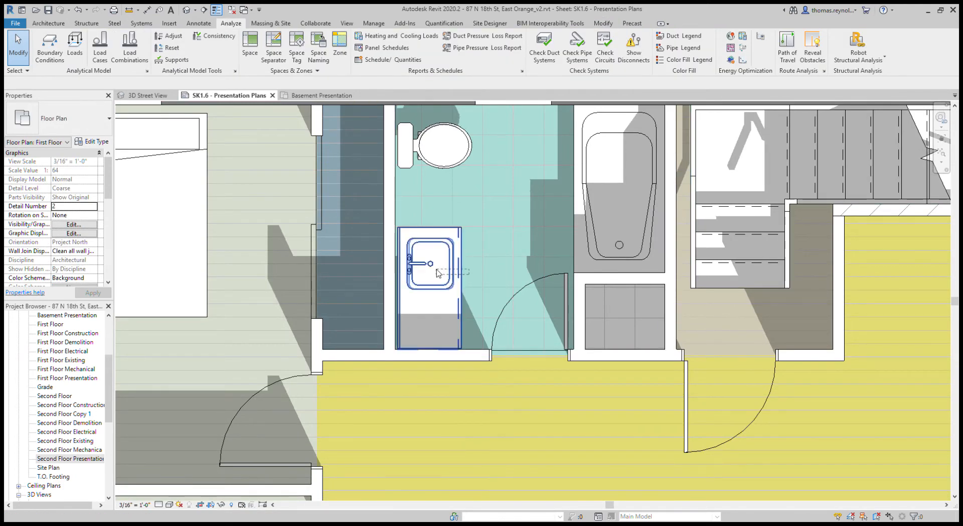
{"action": "left_click", "coordinate": [454, 256]}
{"action": "left_click", "coordinate": [466, 160], "text": "ctrl"}
{"action": "left_click", "coordinate": [471, 156], "text": "ctrl"}
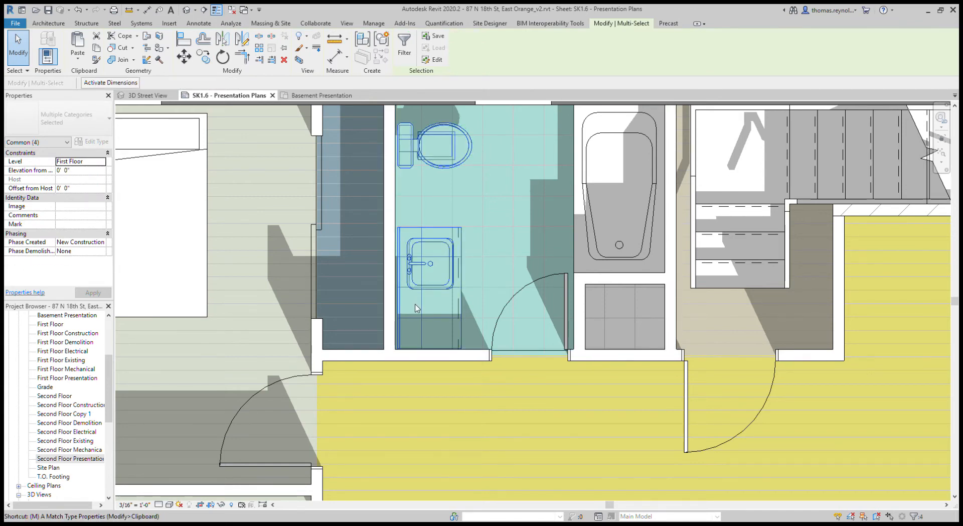
{"action": "key", "text": "v"}
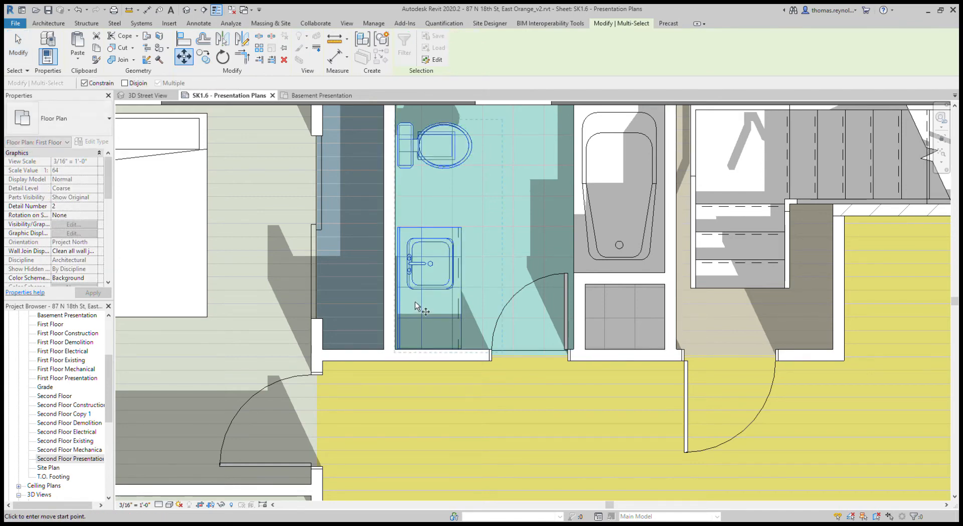
{"action": "left_click", "coordinate": [399, 252]}
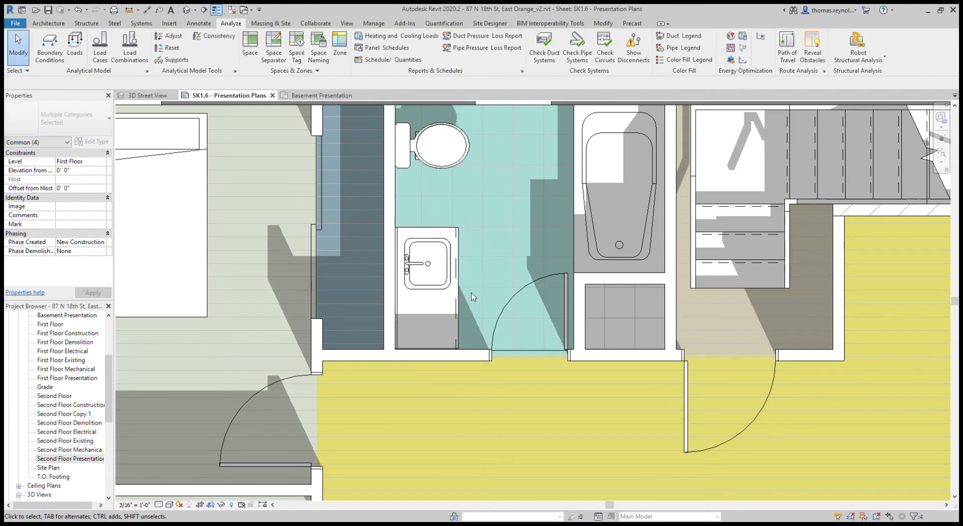
{"action": "key", "text": "Escape"}
{"action": "scroll", "coordinate": [471, 296], "scroll_direction": "down", "scroll_amount": 8}
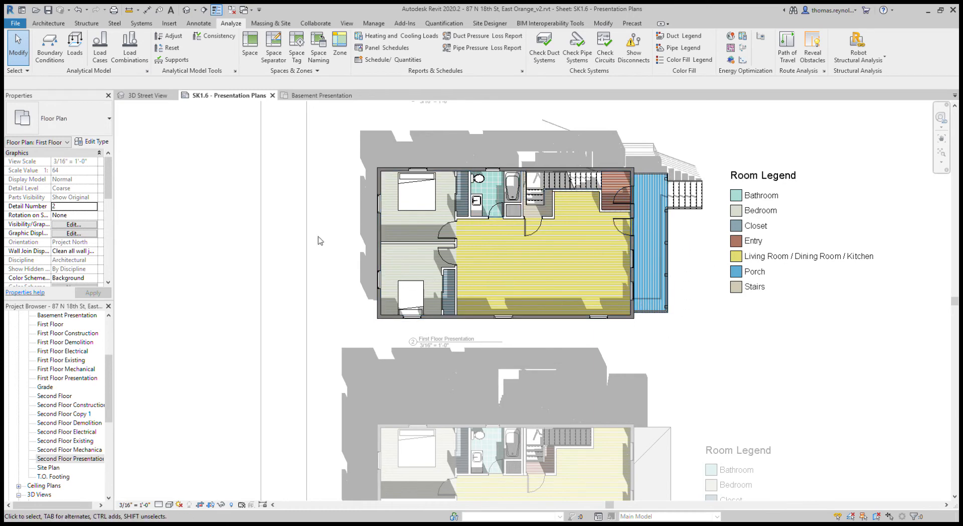
{"action": "double_click", "coordinate": [299, 215]}
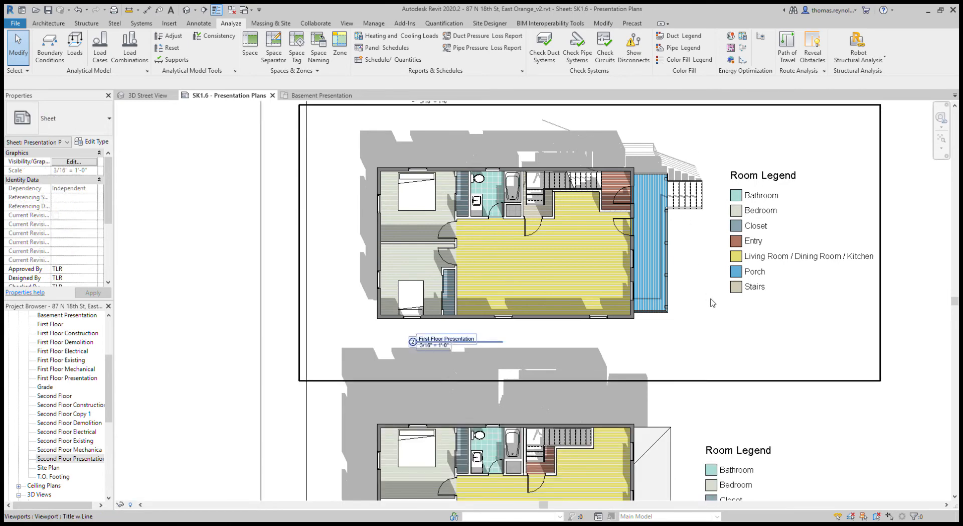
- Show the first floor view's crop region, pull its lower and left edges in toward the plan, hide the region, and deactivate the view
{"action": "scroll", "coordinate": [712, 302], "scroll_direction": "down", "scroll_amount": 3}
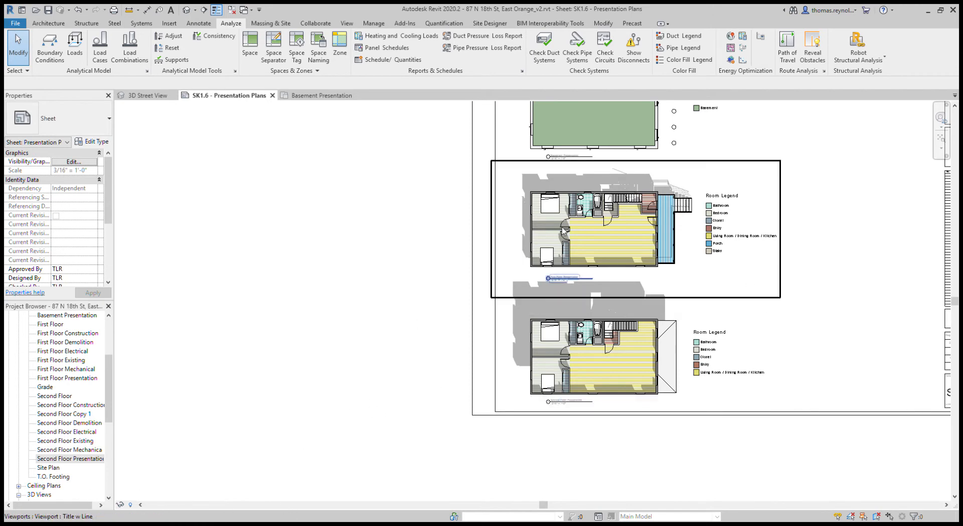
{"action": "double_click", "coordinate": [597, 241]}
{"action": "left_click", "coordinate": [216, 504]}
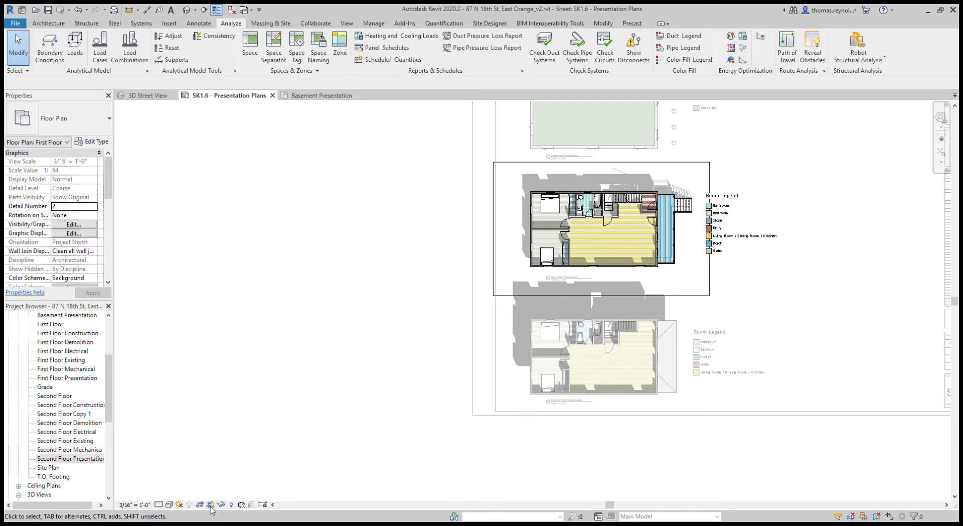
{"action": "left_click", "coordinate": [532, 302]}
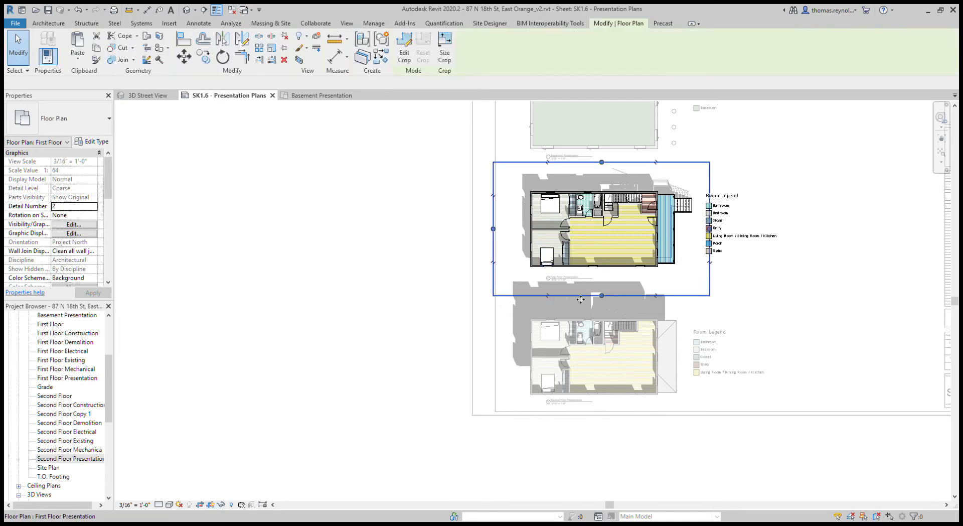
{"action": "left_click_drag", "start_coordinate": [606, 279], "coordinate": [602, 275]}
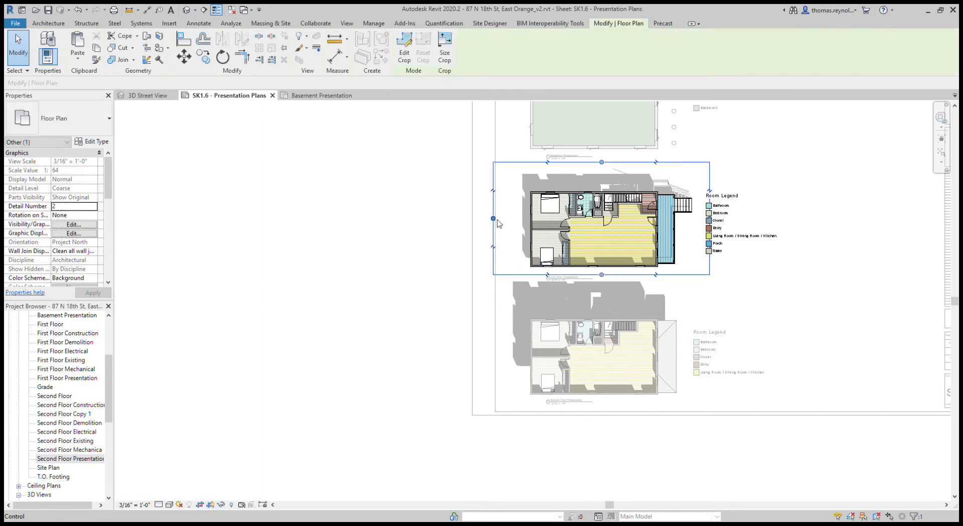
{"action": "left_click_drag", "start_coordinate": [494, 218], "coordinate": [516, 219]}
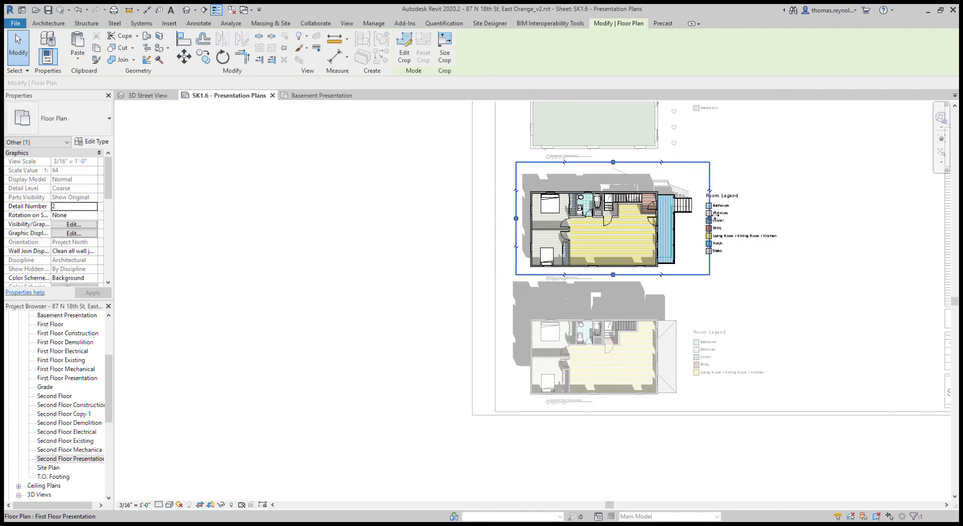
{"action": "left_click", "coordinate": [784, 151]}
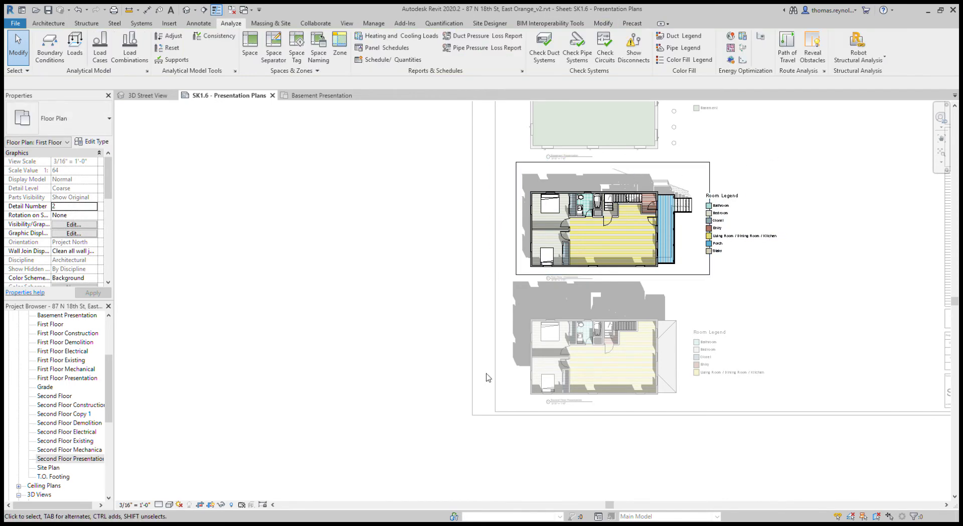
{"action": "double_click", "coordinate": [403, 262]}
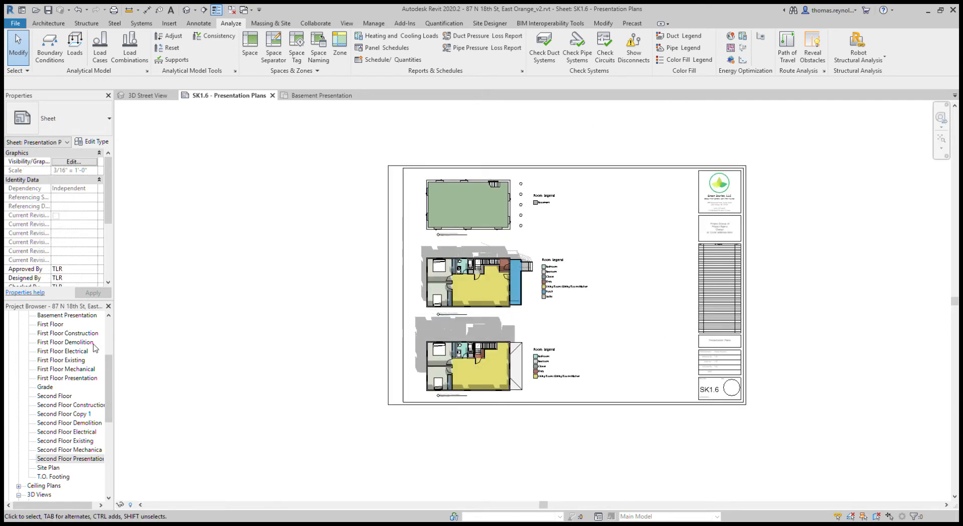
- Create a camera view from the activated first floor plan, placed at the living room's porch-side wall and aimed diagonally toward the plan's lower-left corner
{"action": "double_click", "coordinate": [480, 279]}
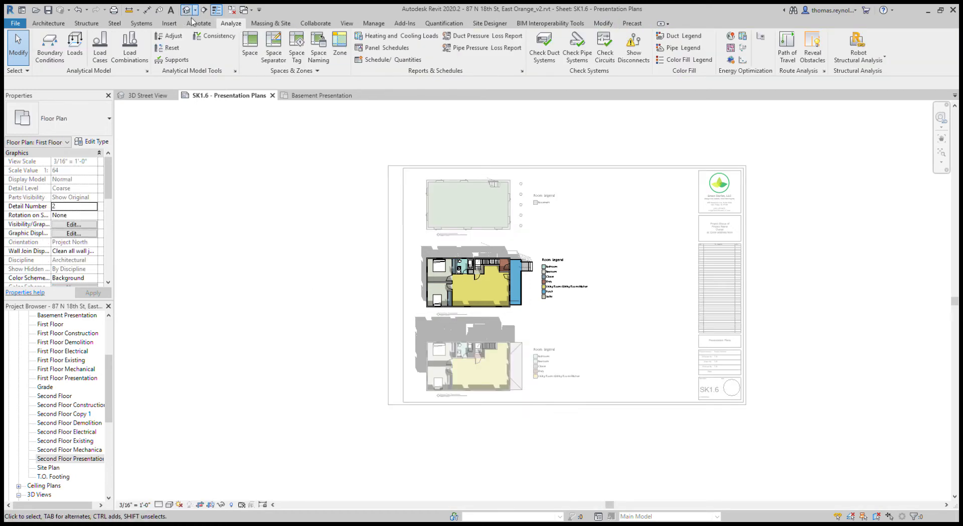
{"action": "left_click", "coordinate": [194, 35]}
{"action": "left_click", "coordinate": [508, 275]}
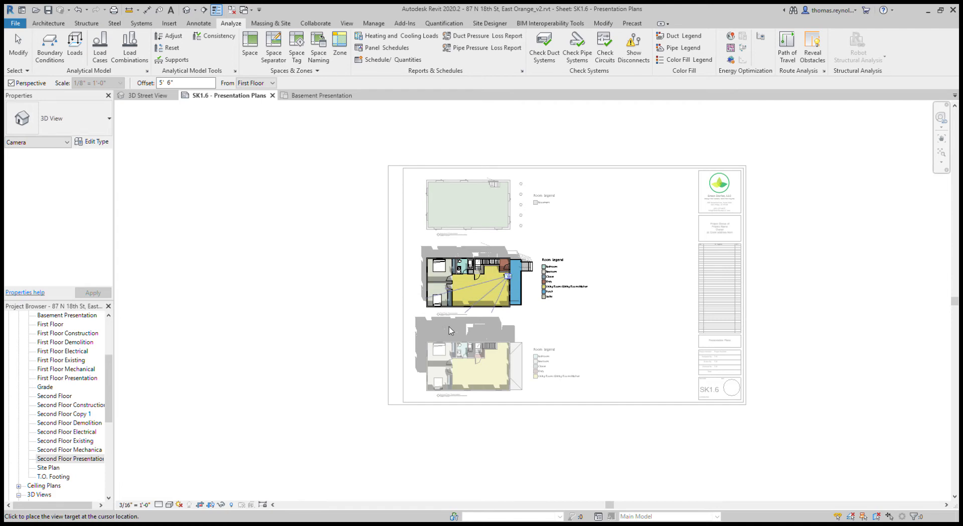
{"action": "left_click", "coordinate": [423, 330]}
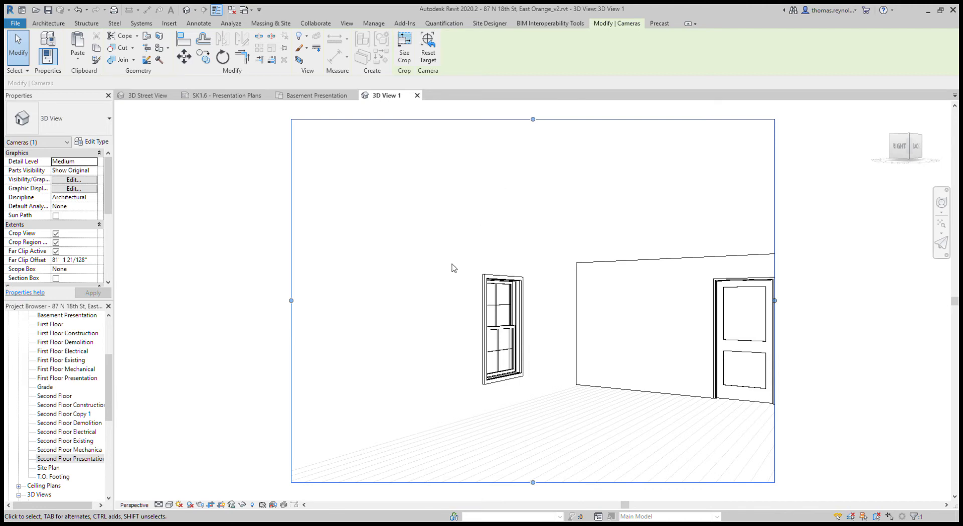
- Widen the interior camera view's crop region on both sides and lower its upper edge slightly
{"action": "left_click_drag", "start_coordinate": [290, 299], "coordinate": [149, 300]}
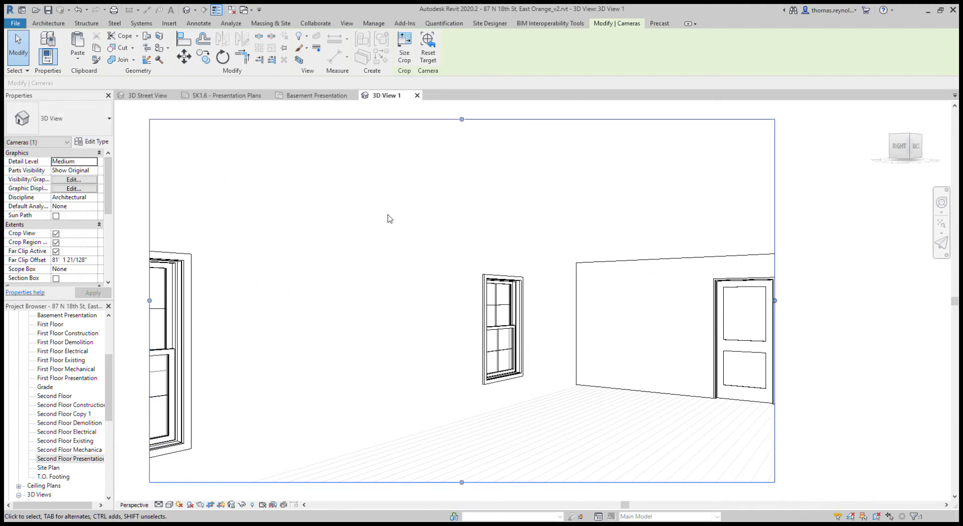
{"action": "left_click_drag", "start_coordinate": [461, 119], "coordinate": [461, 112]}
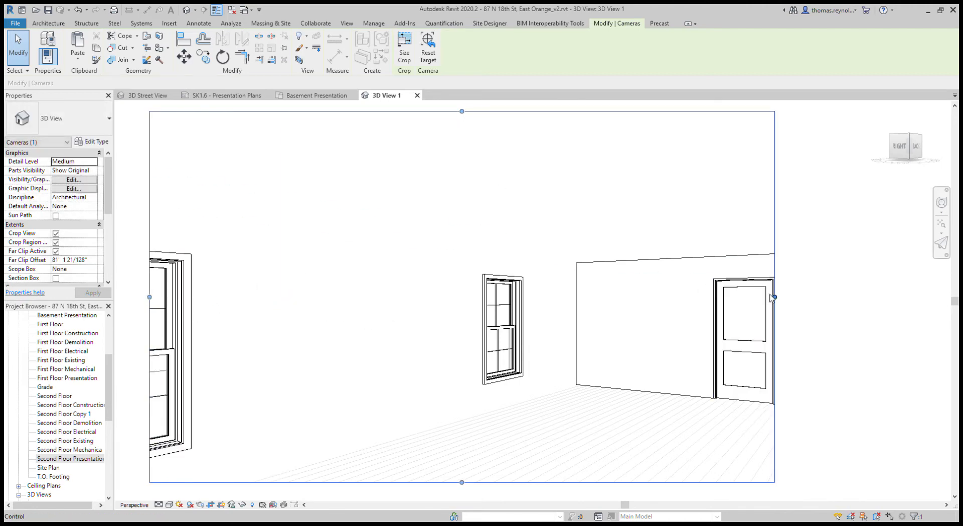
{"action": "left_click_drag", "start_coordinate": [775, 297], "coordinate": [802, 297]}
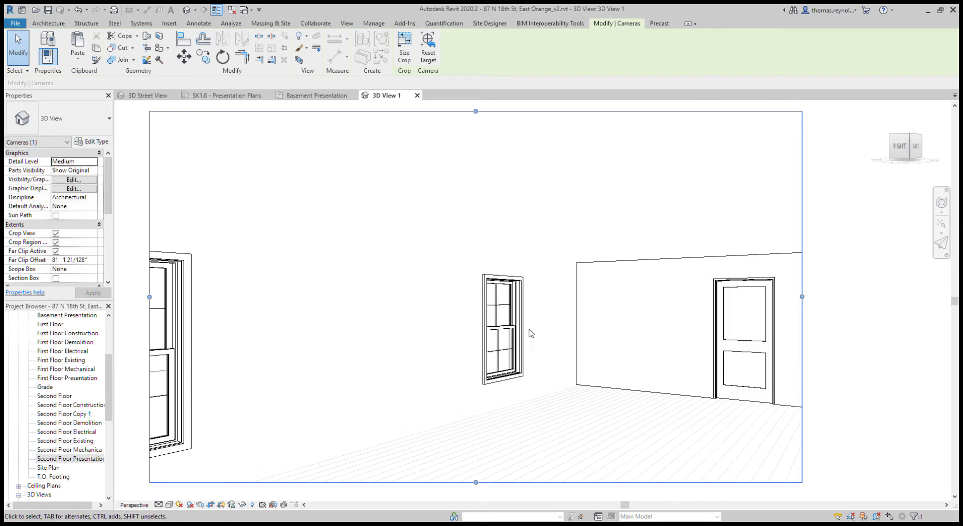
{"action": "left_click_drag", "start_coordinate": [475, 111], "coordinate": [475, 131]}
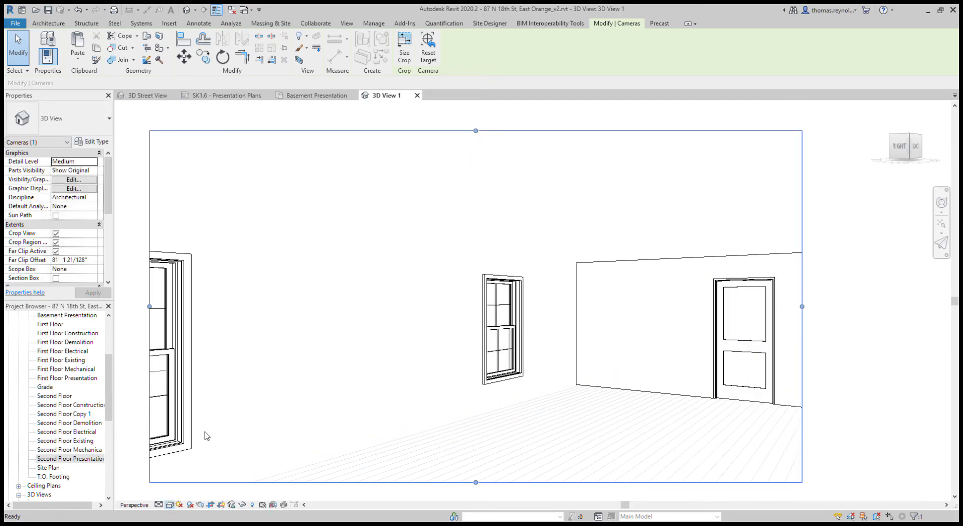
- Turn on ambient shadow shading in the interior camera view and clear the crop region selection
{"action": "key", "text": "v"}
{"action": "key", "text": "v"}
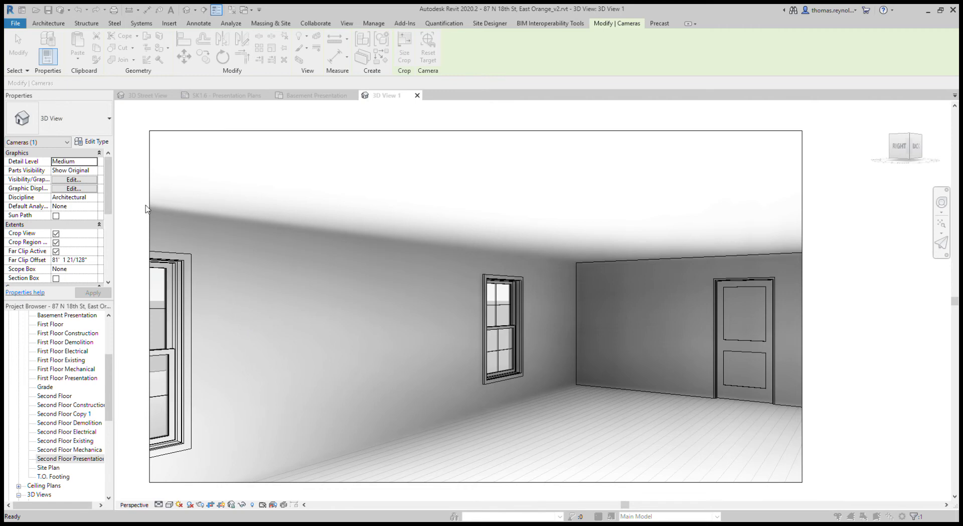
{"action": "key", "text": "Escape"}
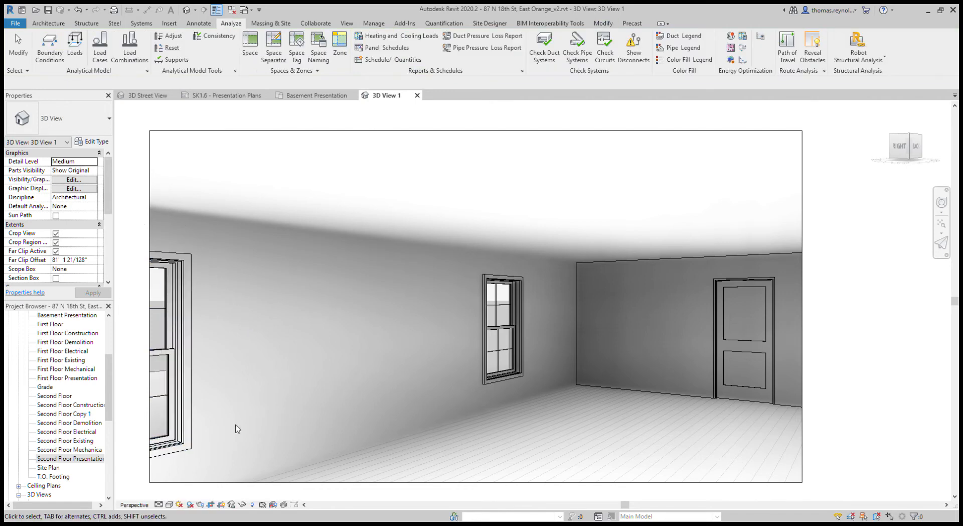
- Hide the interior camera view's crop region, close that view, and deactivate the first floor plan view on the SK1.6 sheet
{"action": "left_click", "coordinate": [221, 504]}
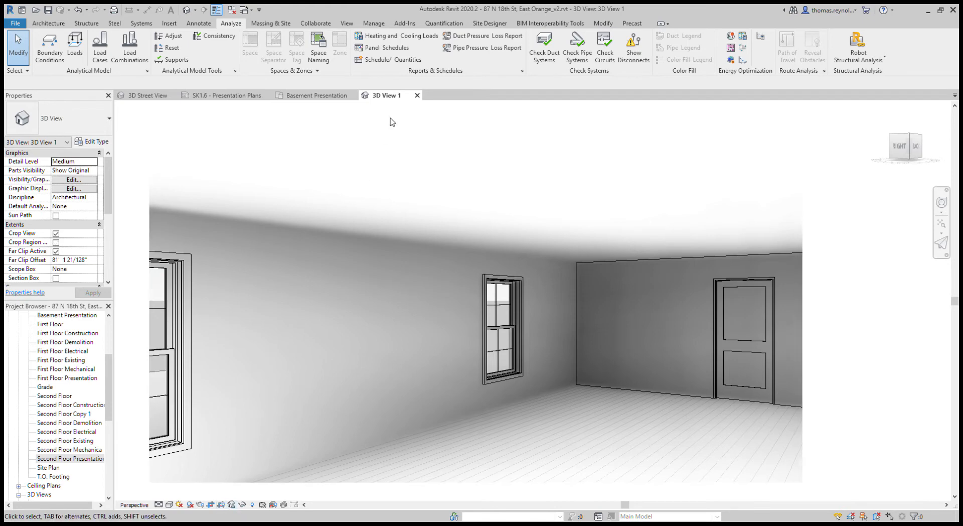
{"action": "left_click", "coordinate": [417, 96]}
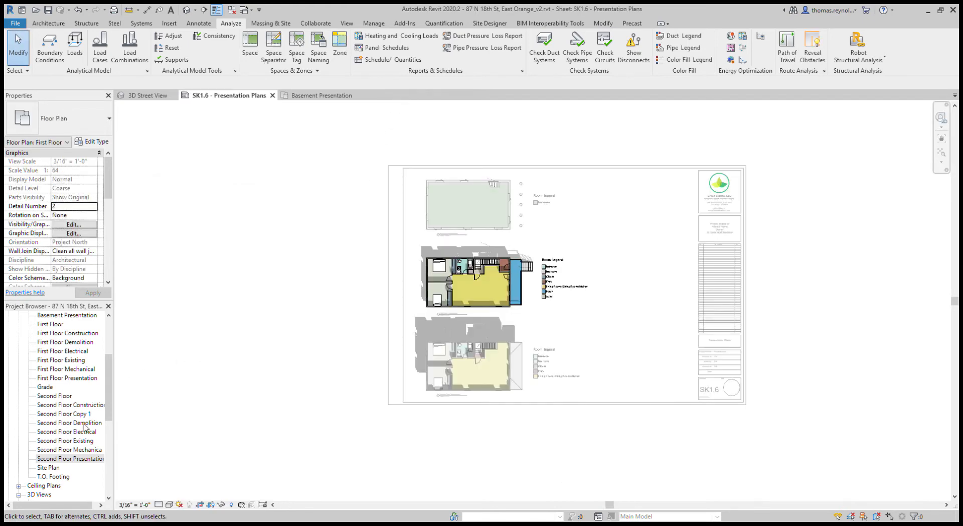
{"action": "double_click", "coordinate": [655, 260]}
- Rename 3D View 1 as "3D Interior View" and place it on the SK1.6 sheet's upper right, beyond the basement room legend
{"action": "scroll", "coordinate": [52, 466], "scroll_direction": "down", "scroll_amount": 5}
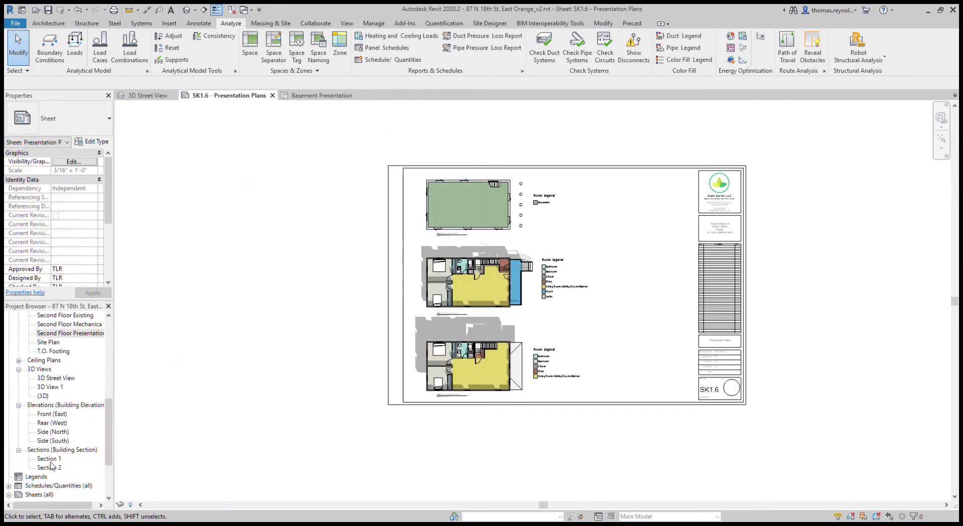
{"action": "left_click", "coordinate": [50, 387]}
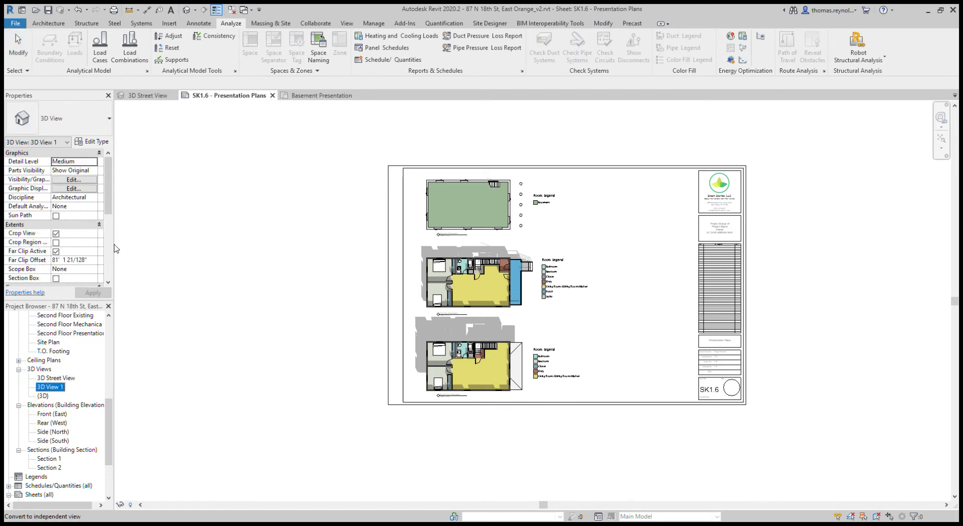
{"action": "key", "text": "F2"}
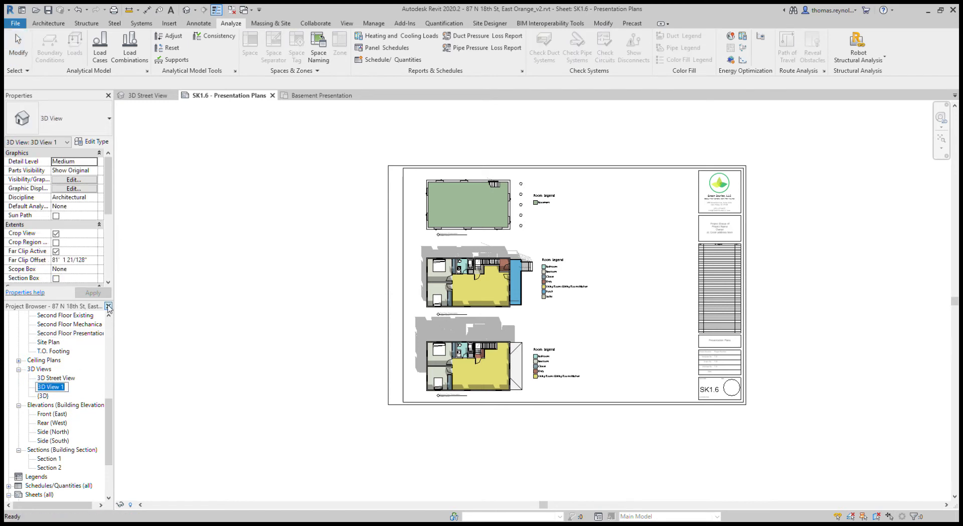
{"action": "type", "text": "3D INte"}
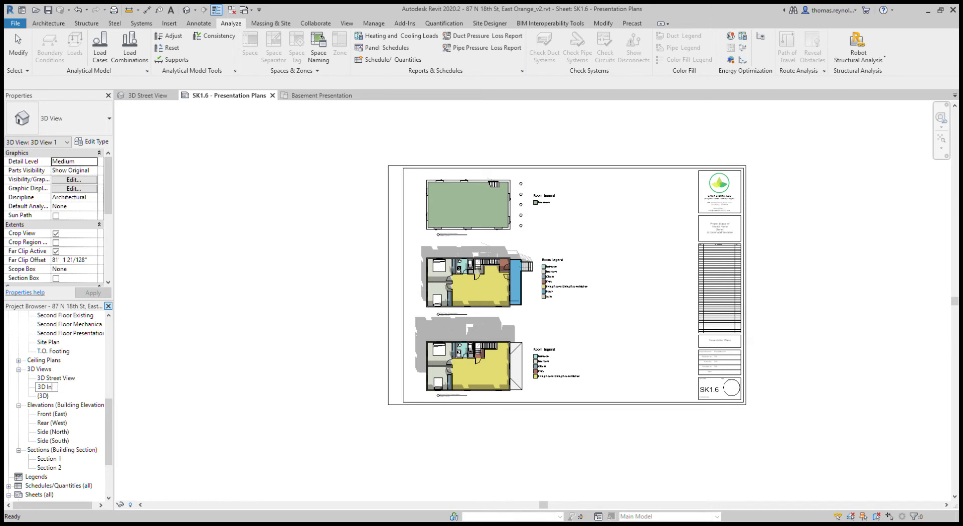
{"action": "type", "text": "terior View"}
{"action": "key", "text": "Return"}
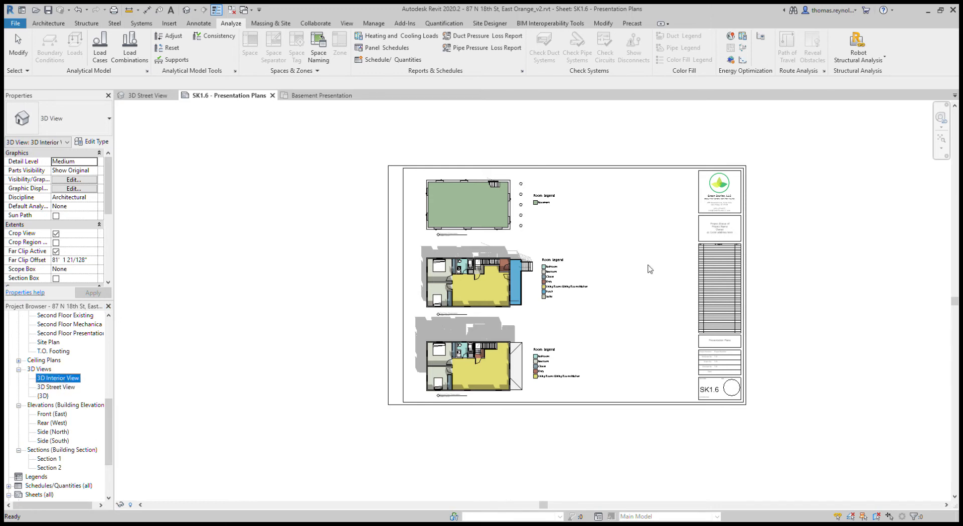
{"action": "left_click_drag", "start_coordinate": [649, 269], "coordinate": [649, 253]}
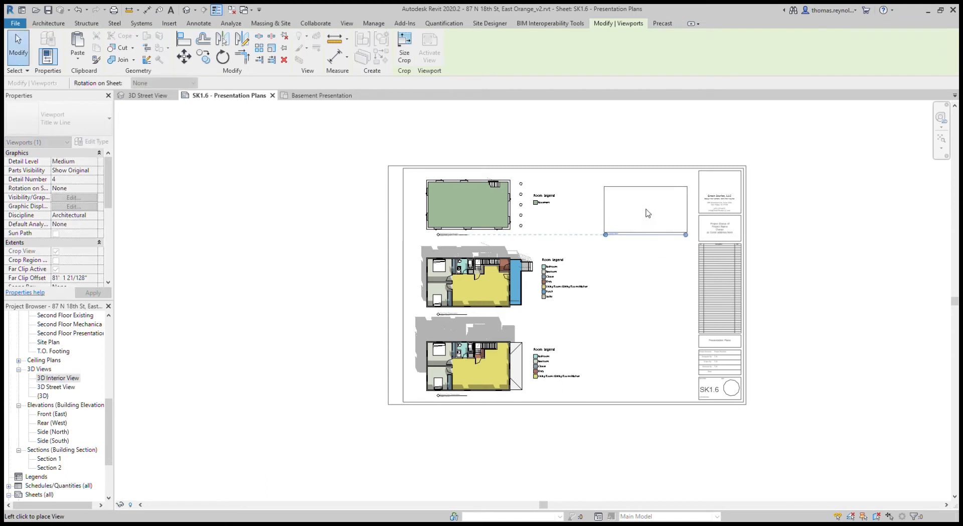
{"action": "left_click", "coordinate": [647, 213]}
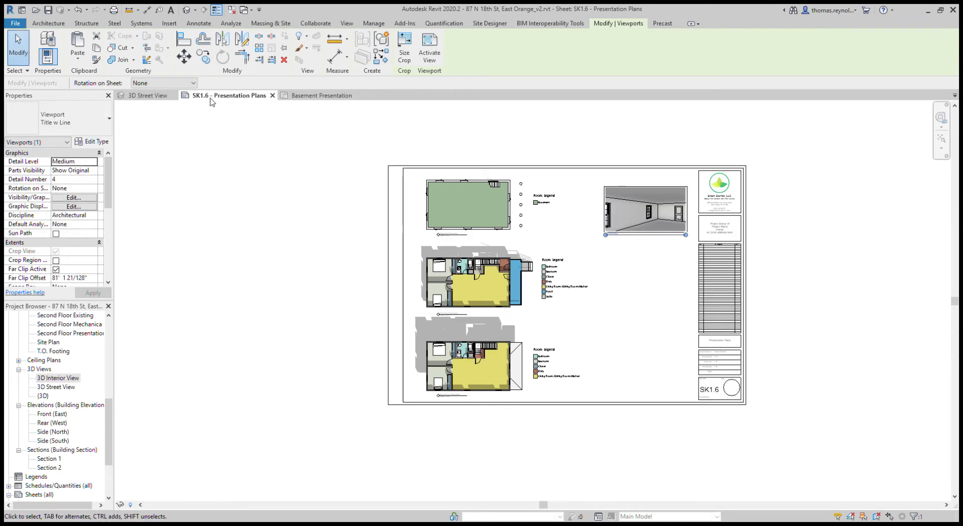
- In the First Floor plan, change the living room's lower-wall window nearest the closet to Window-Sliding-Double 48" x 36" with a 6' 8" head height
{"action": "scroll", "coordinate": [45, 376], "scroll_direction": "up", "scroll_amount": 5}
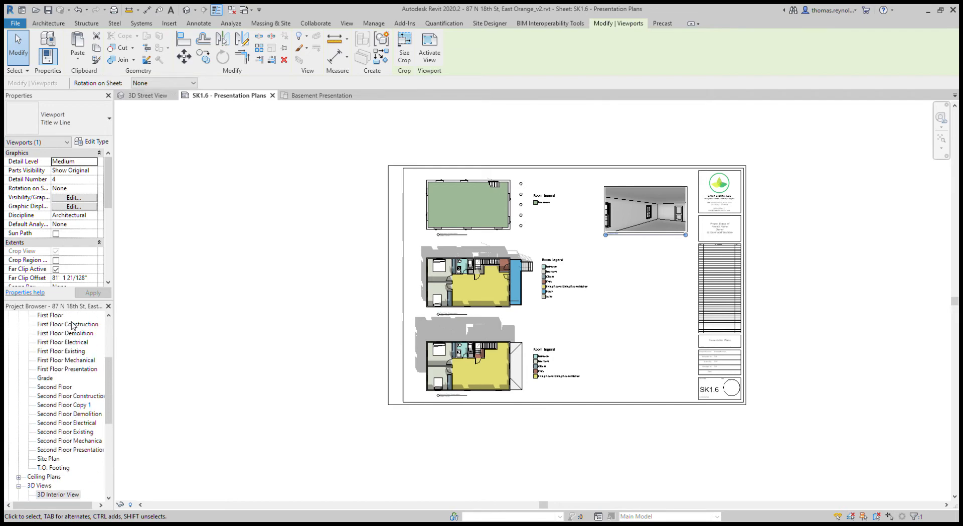
{"action": "double_click", "coordinate": [52, 315]}
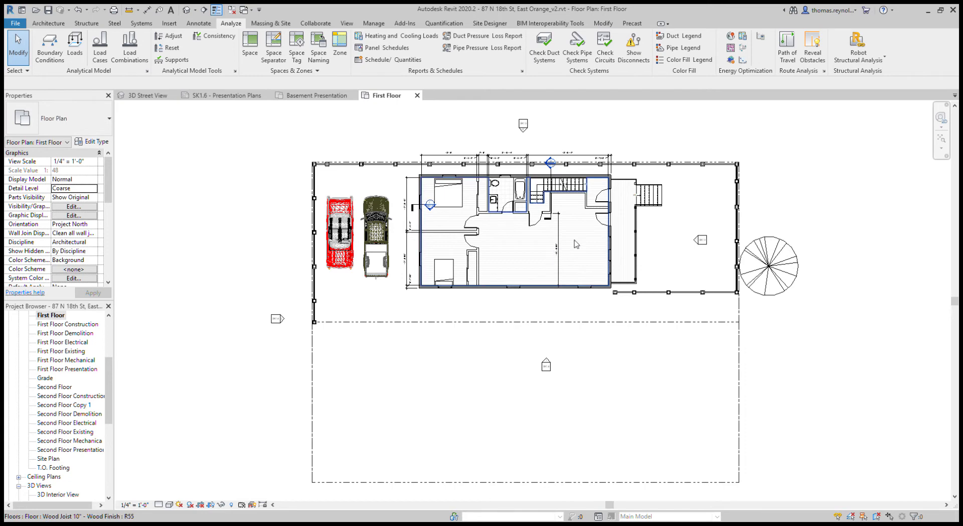
{"action": "left_click", "coordinate": [513, 287]}
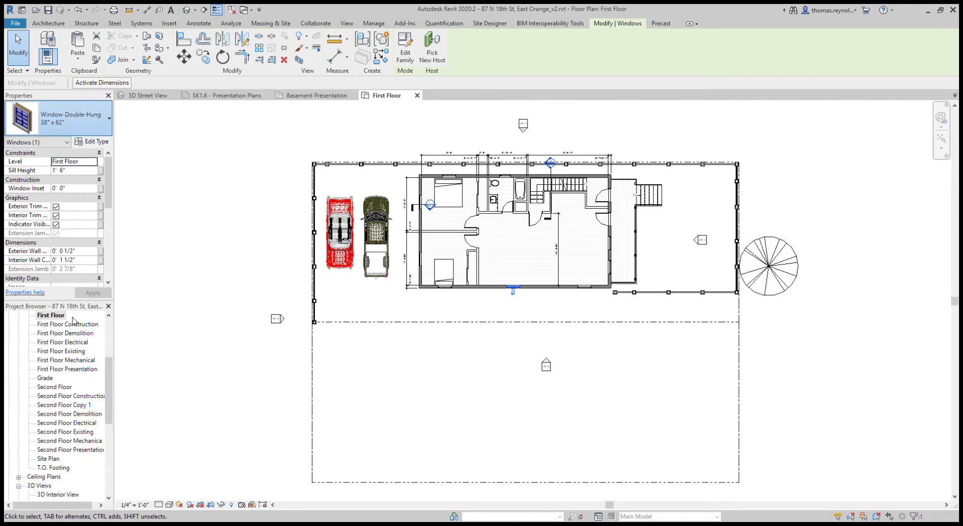
{"action": "scroll", "coordinate": [83, 277], "scroll_direction": "down", "scroll_amount": 5}
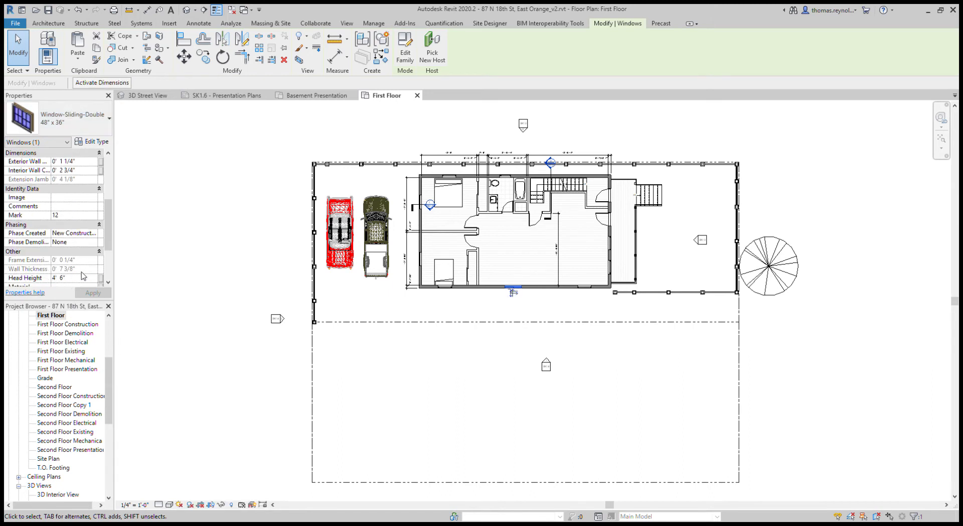
{"action": "scroll", "coordinate": [82, 276], "scroll_direction": "down", "scroll_amount": 1}
{"action": "left_click", "coordinate": [84, 270]}
{"action": "type", "text": "6"}
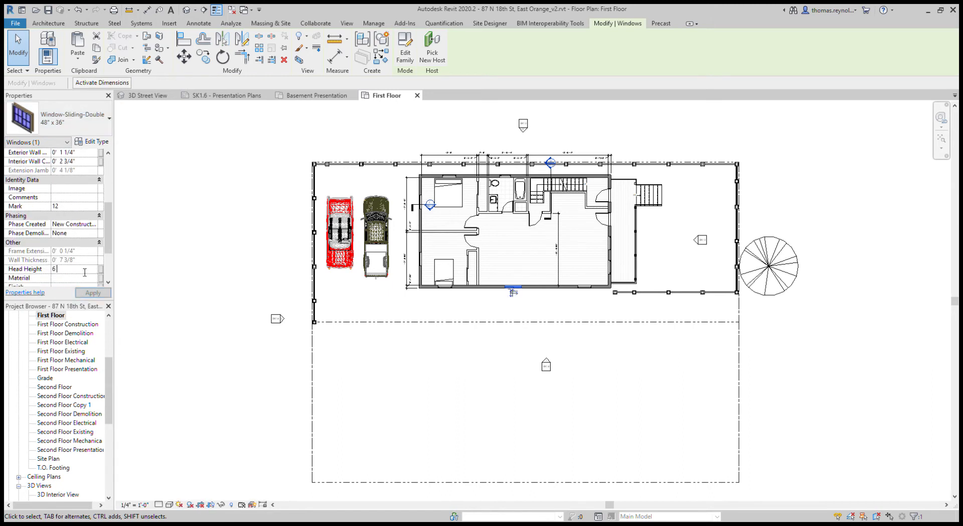
{"action": "type", "text": "' 8\""}
{"action": "key", "text": "Return"}
- Place a 33" French-door refrigerator against the lower exterior wall beside the closet wall, rotated so its front faces the room
{"action": "left_click", "coordinate": [48, 23]}
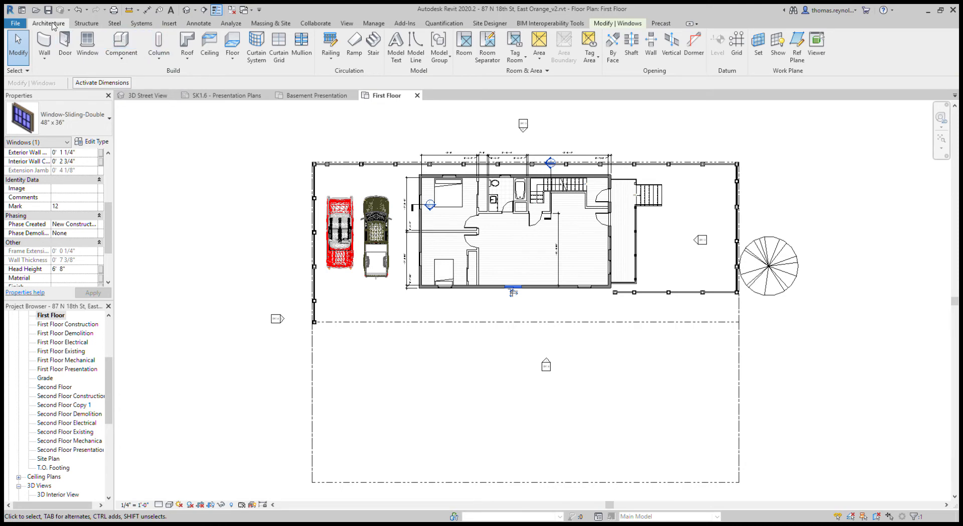
{"action": "key", "text": "c"}
{"action": "key", "text": "m"}
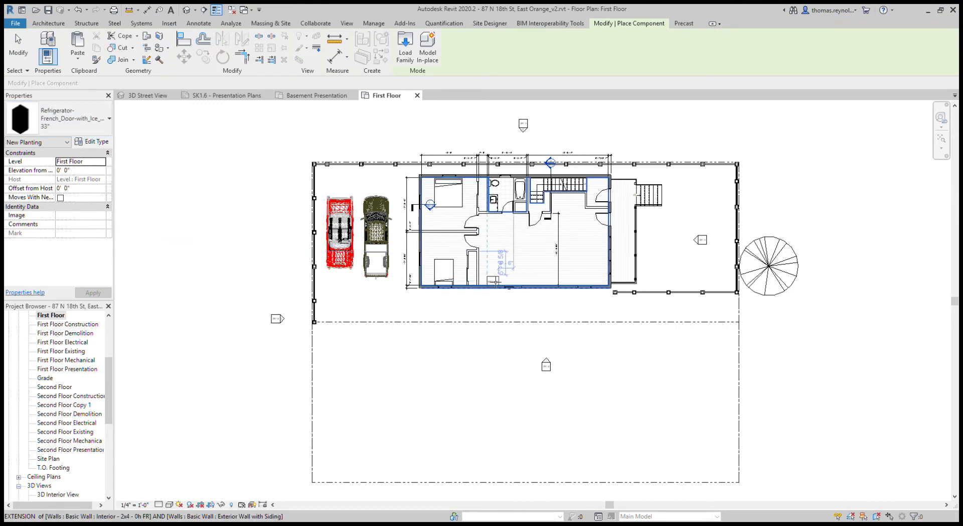
{"action": "scroll", "coordinate": [452, 241], "scroll_direction": "up", "scroll_amount": 6}
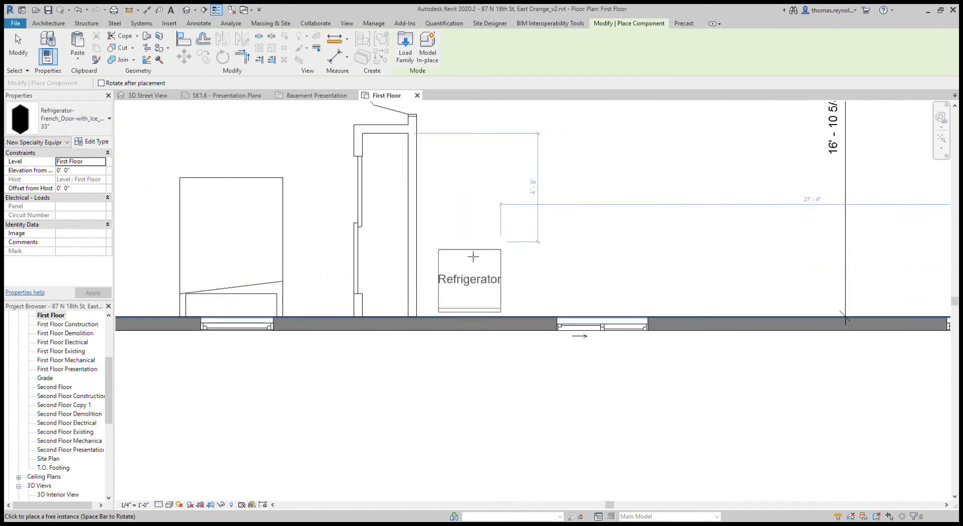
{"action": "left_click", "coordinate": [329, 406]}
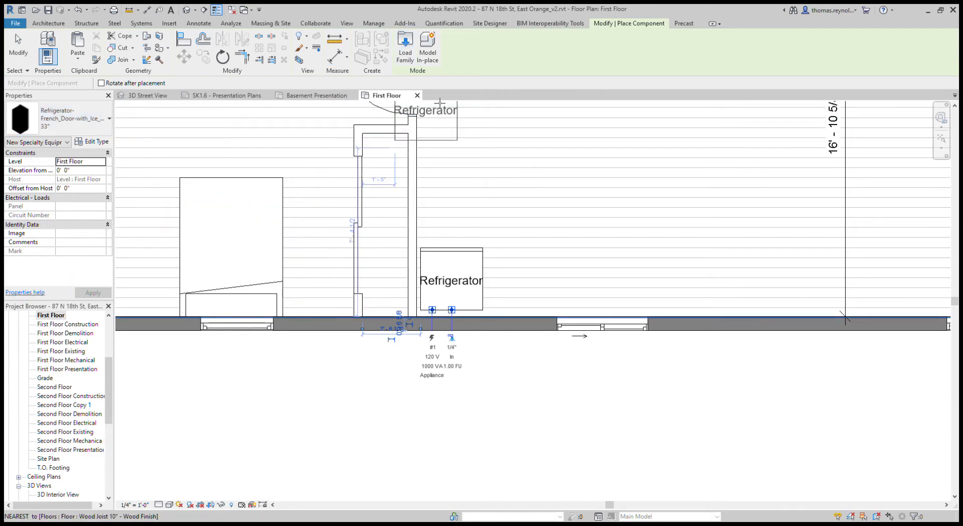
- Place a 30" Tall Cabinet-Double Door(4) in the corner by the closet wall and move the refrigerator along the exterior wall to stand beside it
{"action": "left_click", "coordinate": [412, 142]}
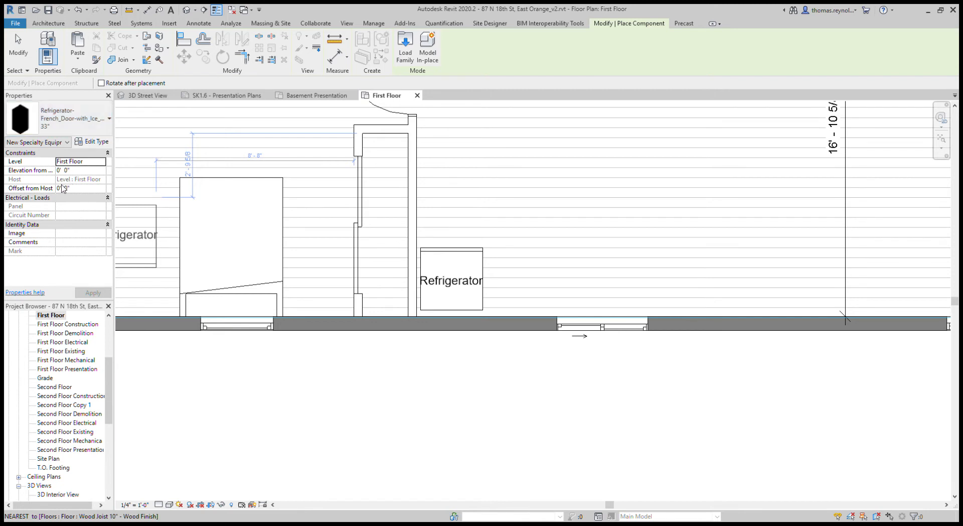
{"action": "key", "text": "space"}
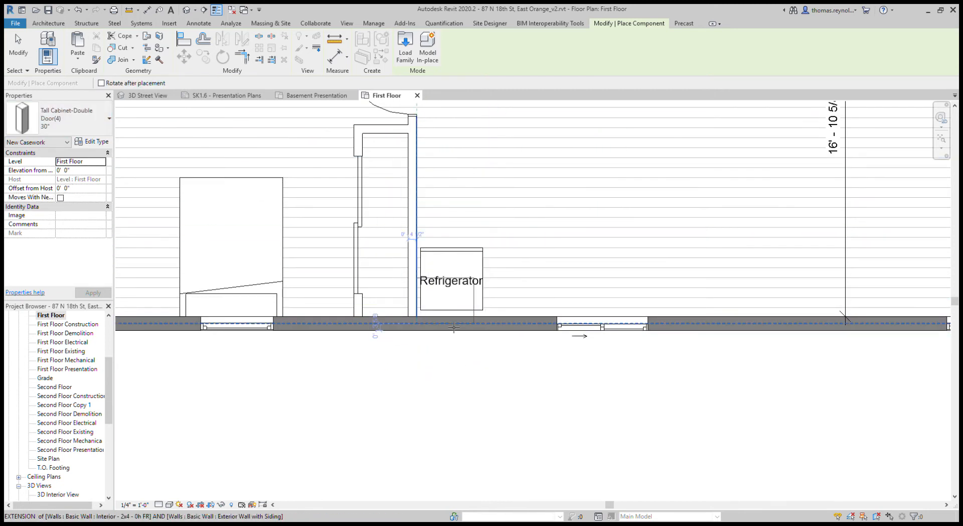
{"action": "key", "text": "Escape"}
{"action": "key", "text": "Escape"}
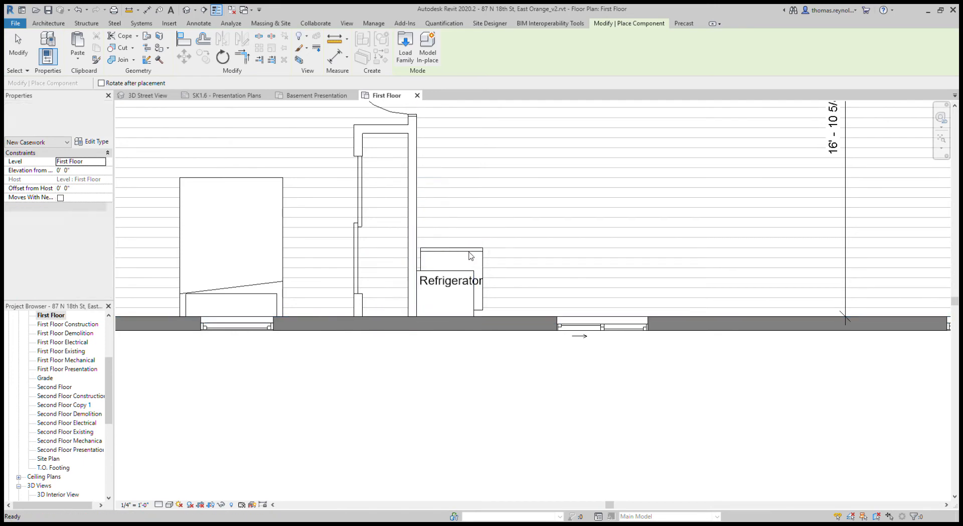
{"action": "left_click_drag", "start_coordinate": [460, 252], "coordinate": [519, 251]}
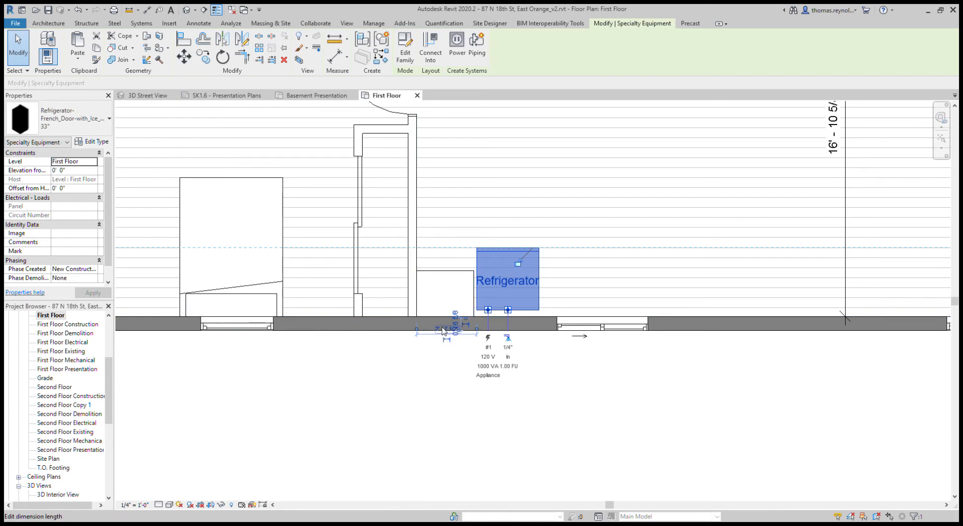
{"action": "left_click", "coordinate": [406, 392]}
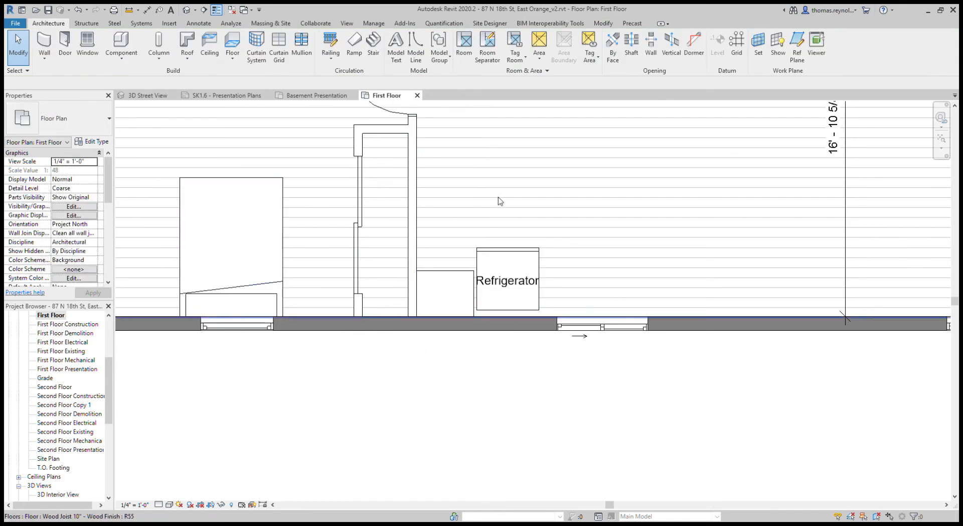
- Place a 30" Base Cabinet-Double Door & 2 Drawer on the refrigerator's other side and set its distance from the tall cabinet to 3'
{"action": "left_click", "coordinate": [121, 42]}
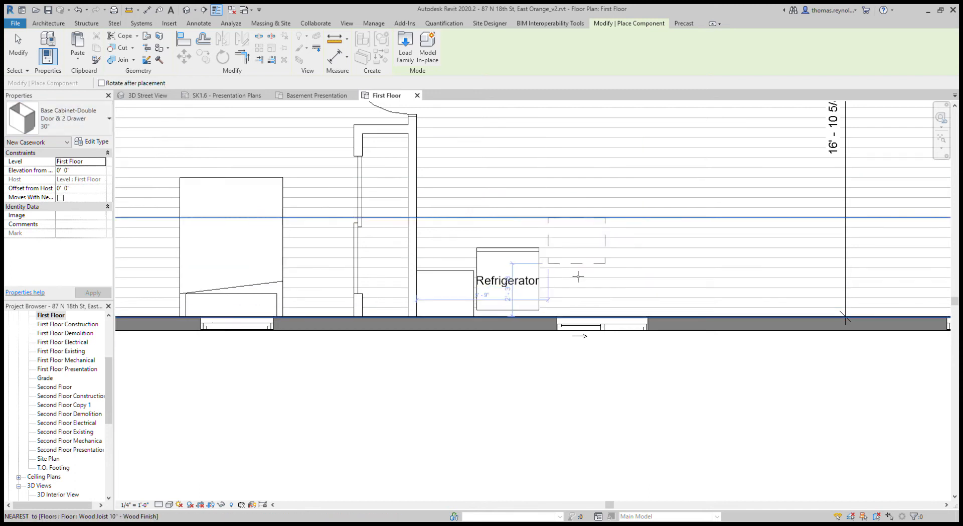
{"action": "left_click", "coordinate": [572, 319]}
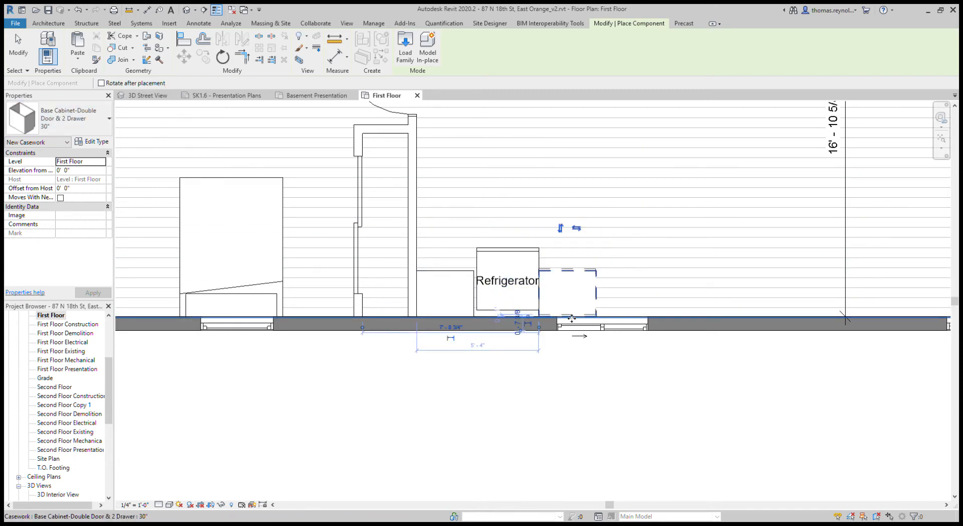
{"action": "key", "text": "Escape"}
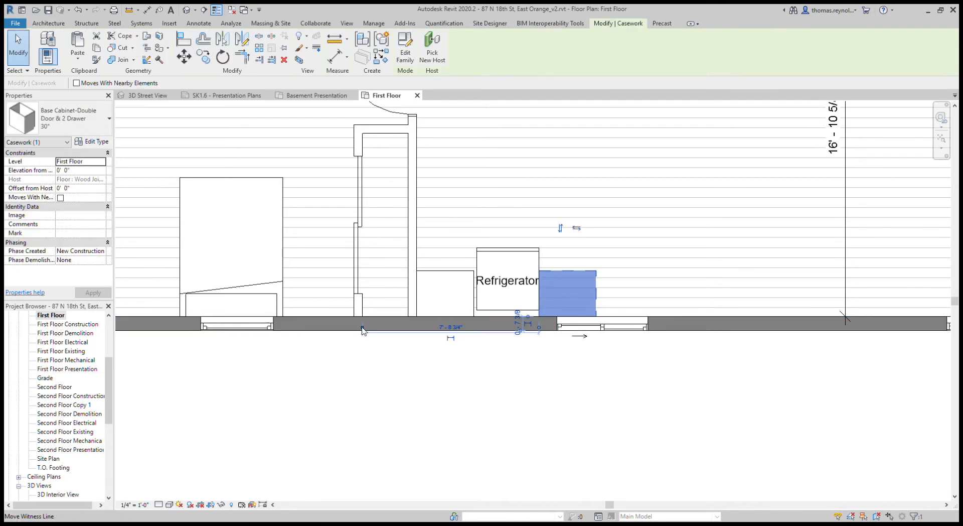
{"action": "left_click_drag", "start_coordinate": [362, 328], "coordinate": [475, 303]}
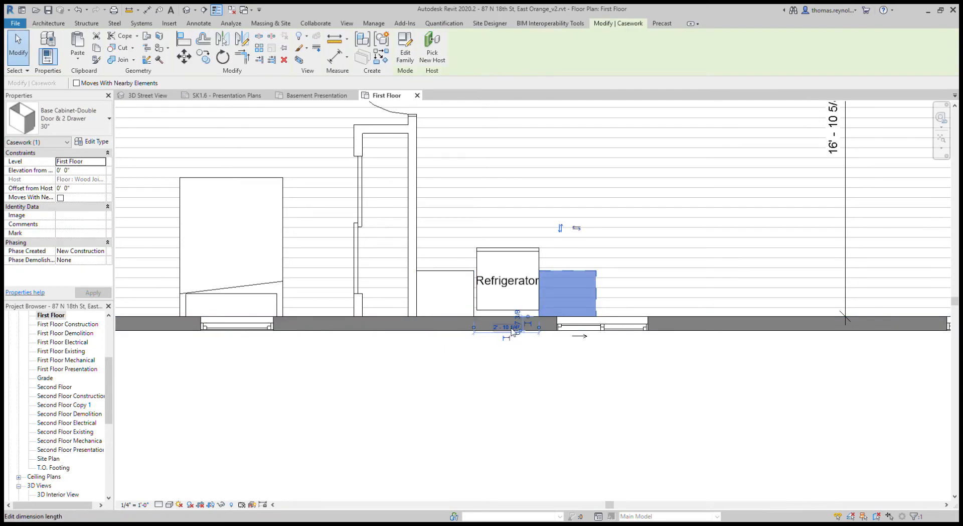
{"action": "left_click", "coordinate": [506, 327]}
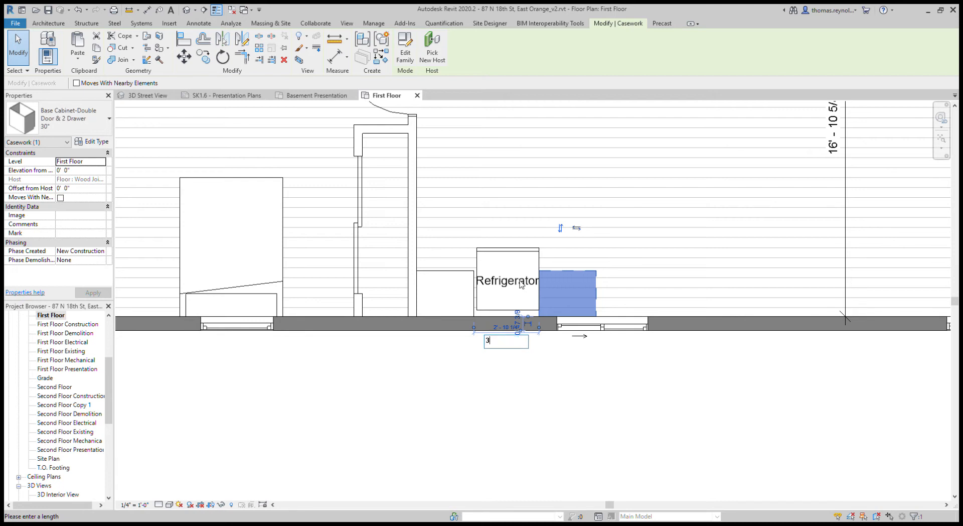
{"action": "key", "text": "Return"}
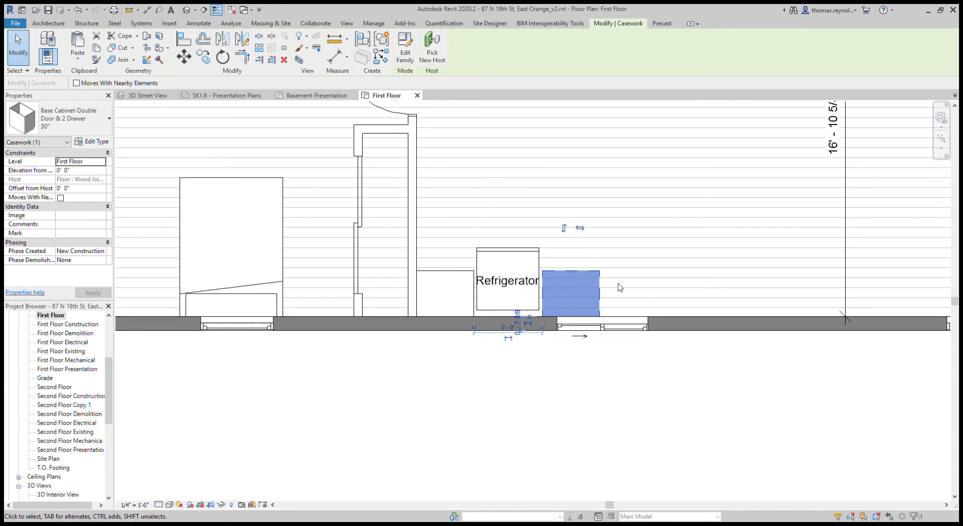
{"action": "key", "text": "Escape"}
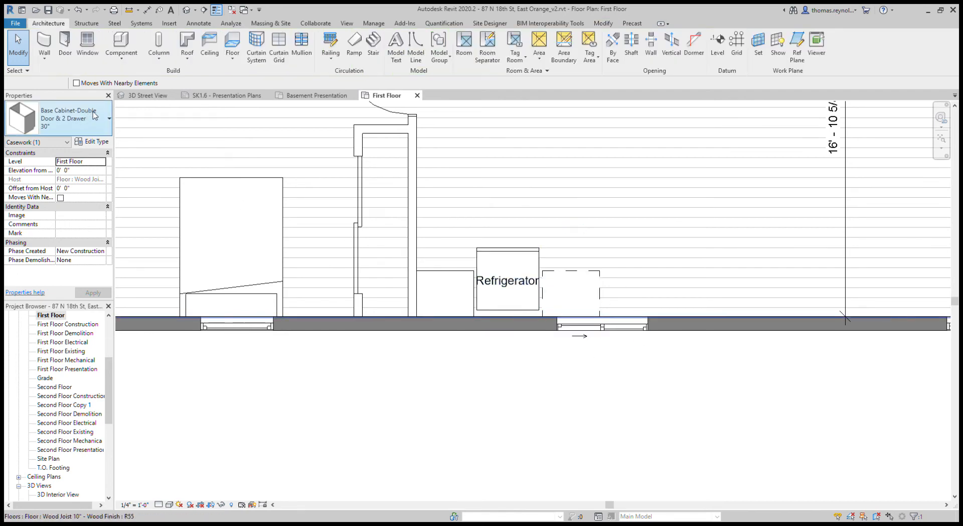
- Place a 36" Base Cabinet-Double Door Sink Unit against the exterior wall, directly beside the two-drawer base cabinet
{"action": "key", "text": "c"}
{"action": "key", "text": "m"}
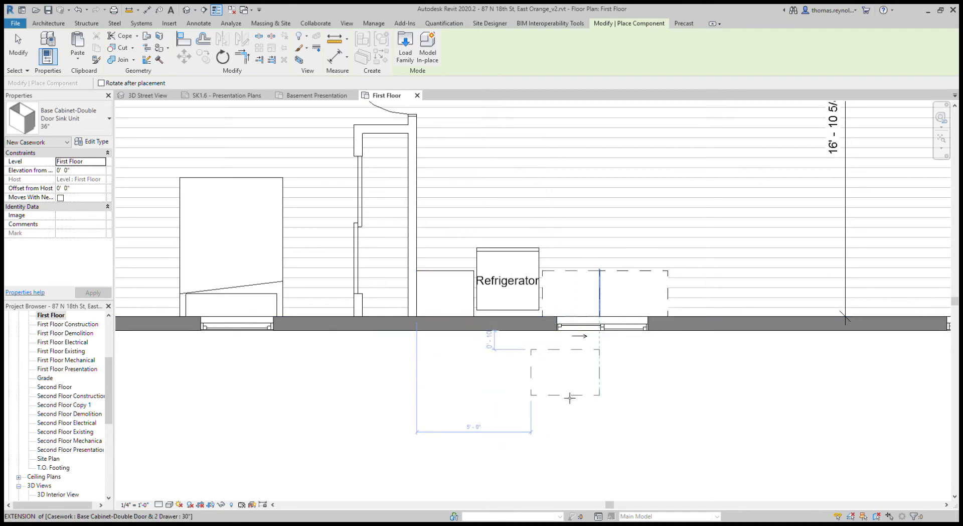
{"action": "key", "text": "Escape"}
{"action": "key", "text": "Escape"}
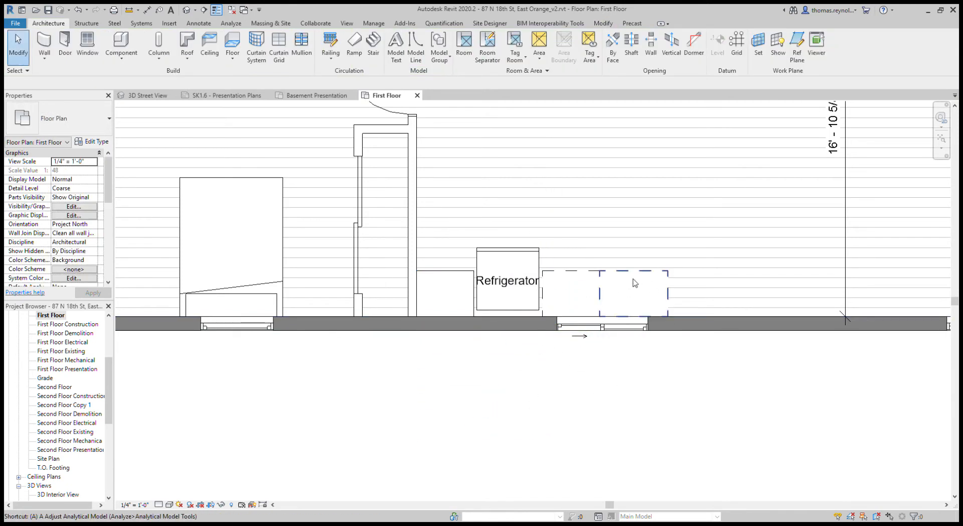
- Align the sliding window's center with the centerline of the sink base cabinet
{"action": "key", "text": "a"}
{"action": "key", "text": "l"}
{"action": "left_click", "coordinate": [633, 278]}
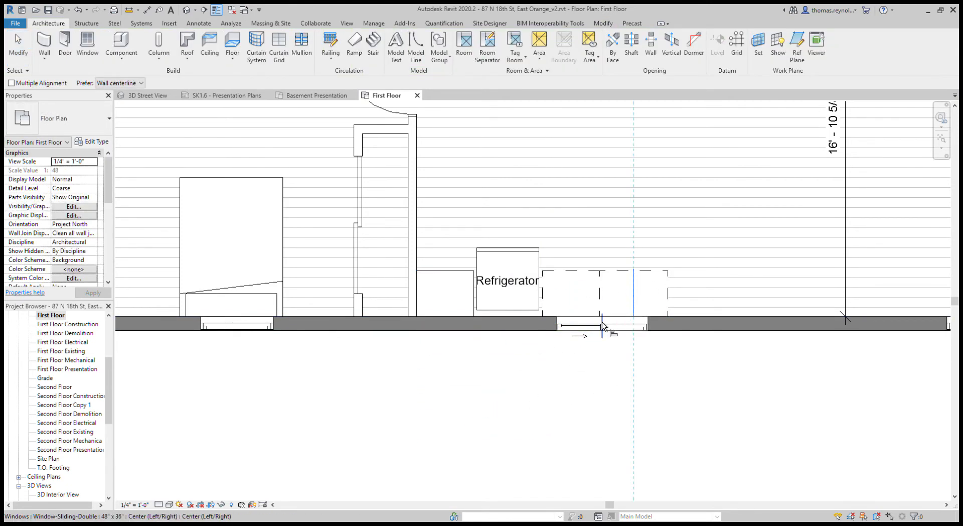
{"action": "left_click", "coordinate": [603, 326]}
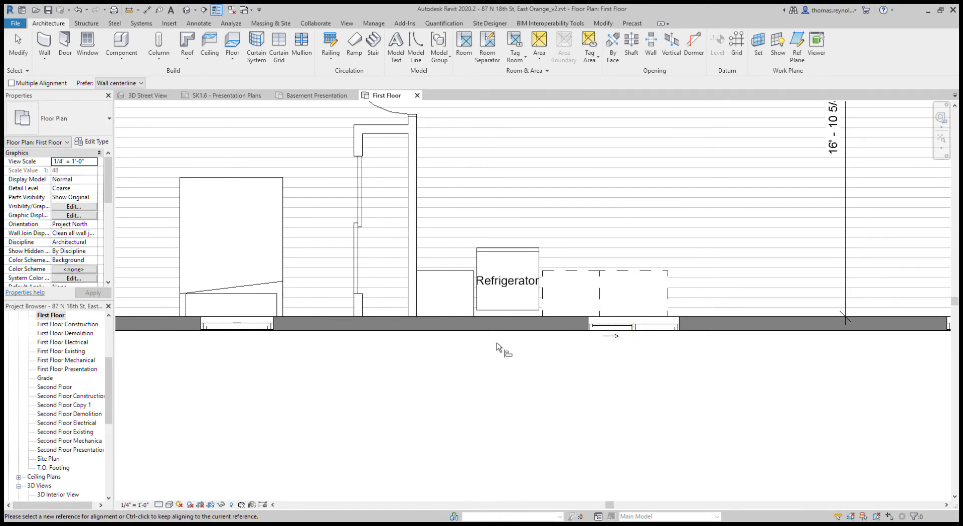
{"action": "key", "text": "Escape"}
{"action": "key", "text": "Escape"}
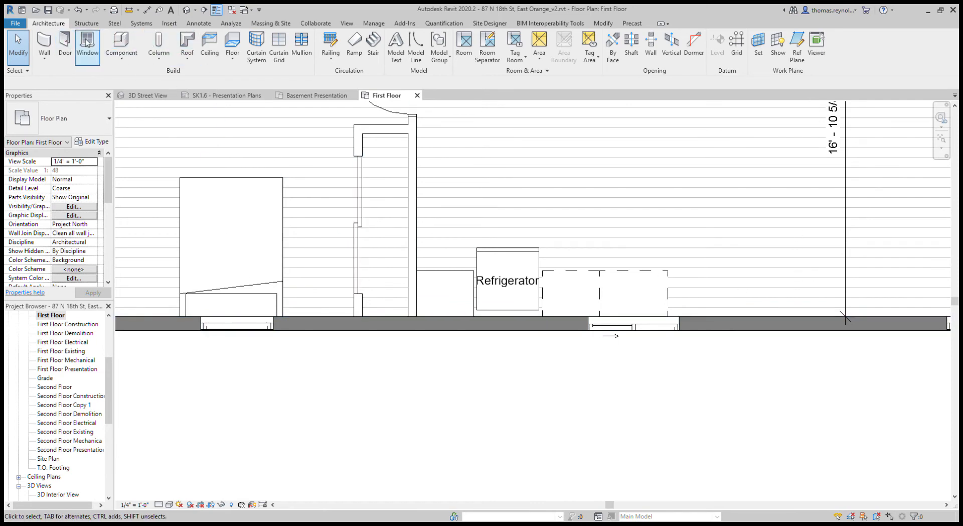
- Place a 15" Base Cabinet-Single Door & Drawer against the exterior wall and set its distance from the sink cabinet to 2'
{"action": "left_click", "coordinate": [121, 44]}
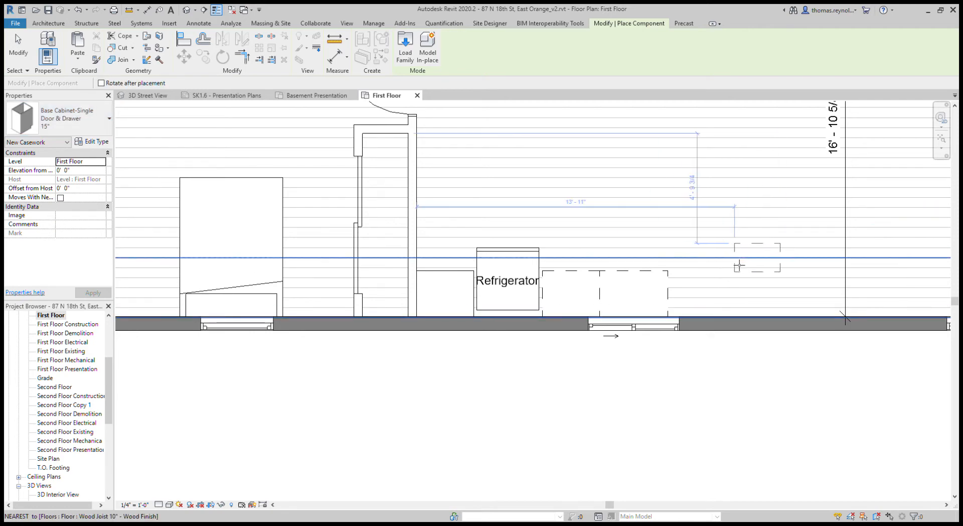
{"action": "left_click", "coordinate": [744, 321]}
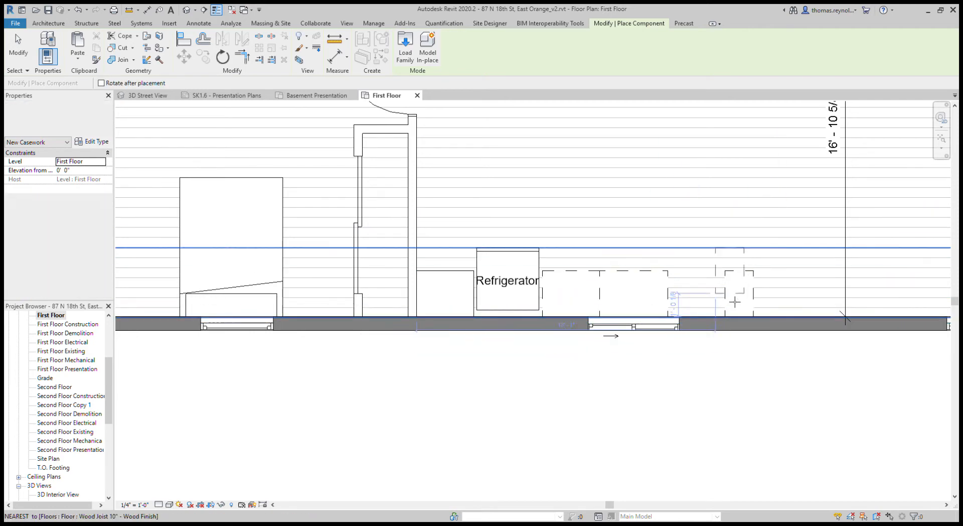
{"action": "key", "text": "Escape"}
{"action": "left_click", "coordinate": [731, 300]}
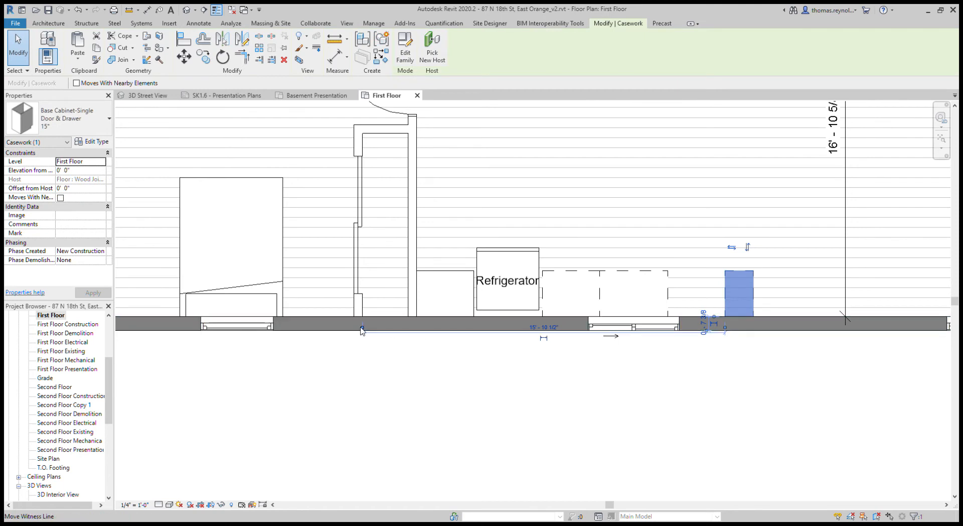
{"action": "left_click_drag", "start_coordinate": [659, 289], "coordinate": [673, 289]}
{"action": "left_click", "coordinate": [667, 292]}
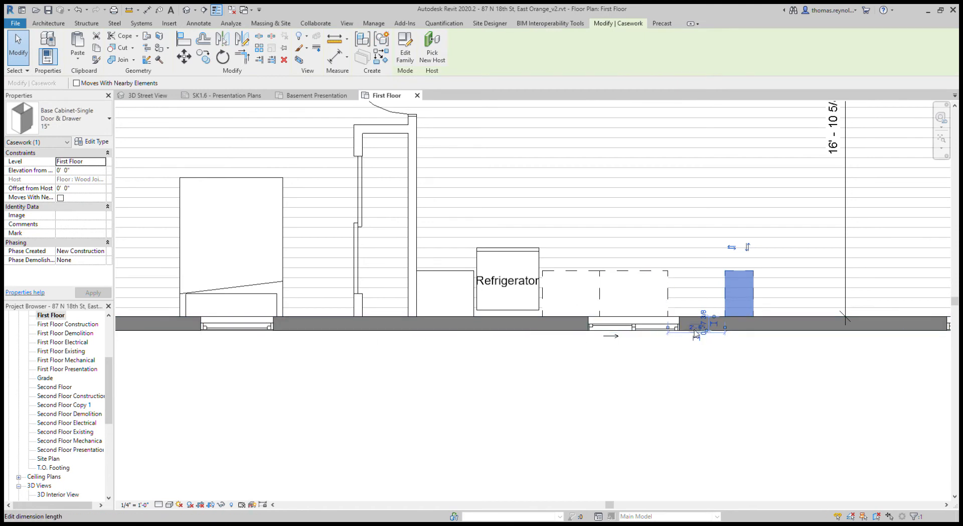
{"action": "key", "text": "Return"}
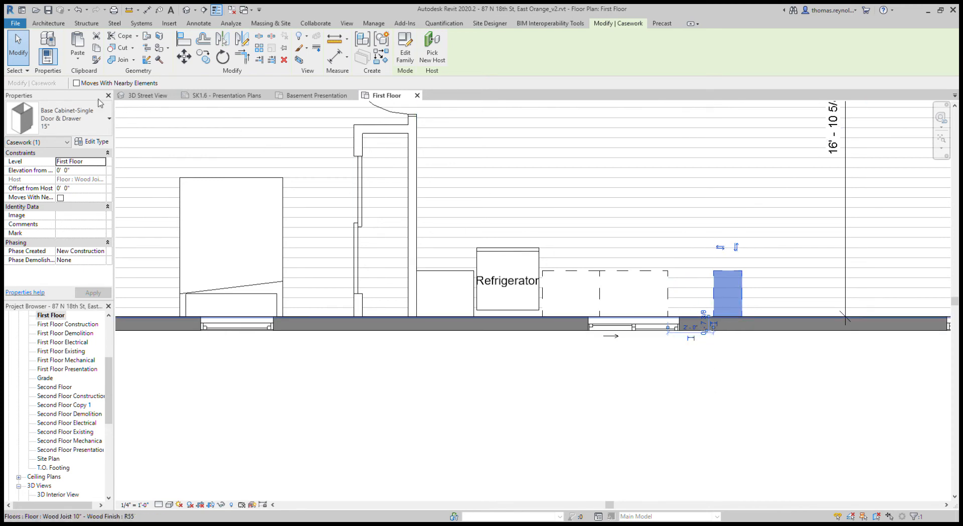
- Copy the 15" single-door base cabinet farther along the exterior wall, away from the sink cabinet
{"action": "key", "text": "c"}
{"action": "left_click", "coordinate": [717, 296]}
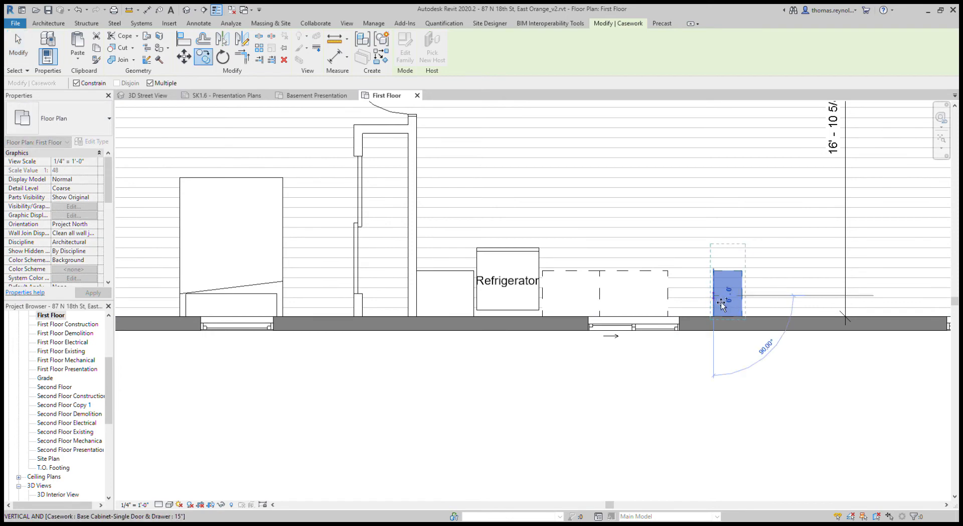
{"action": "left_click", "coordinate": [803, 292]}
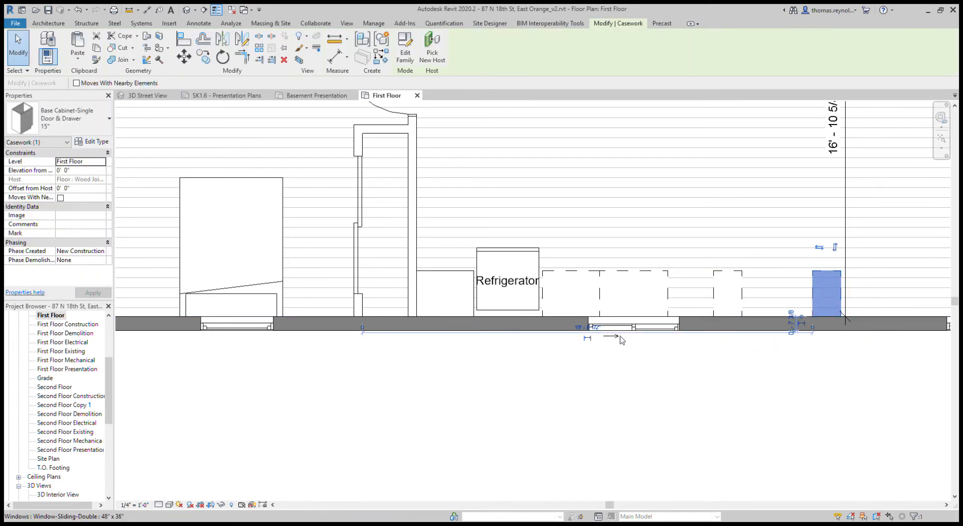
{"action": "left_click_drag", "start_coordinate": [359, 330], "coordinate": [679, 327]}
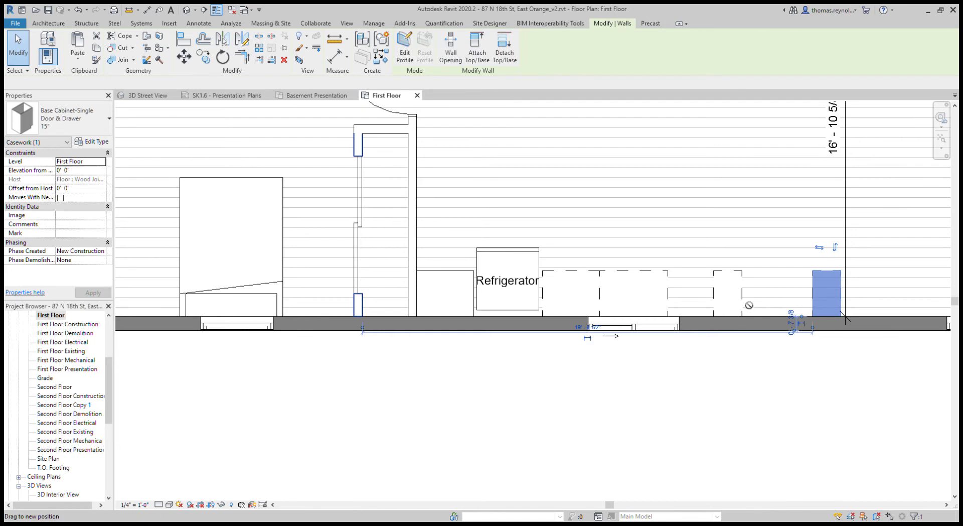
{"action": "left_click_drag", "start_coordinate": [748, 305], "coordinate": [735, 305]}
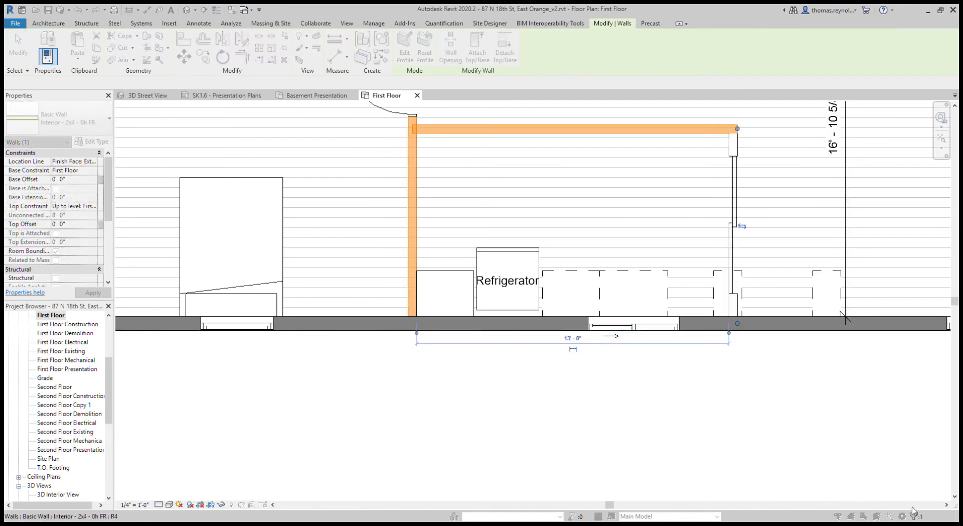
{"action": "key", "text": "ctrl+z"}
- Set the clear distance between the two 15" single-door base cabinets to 2' 6"
{"action": "left_click", "coordinate": [813, 311]}
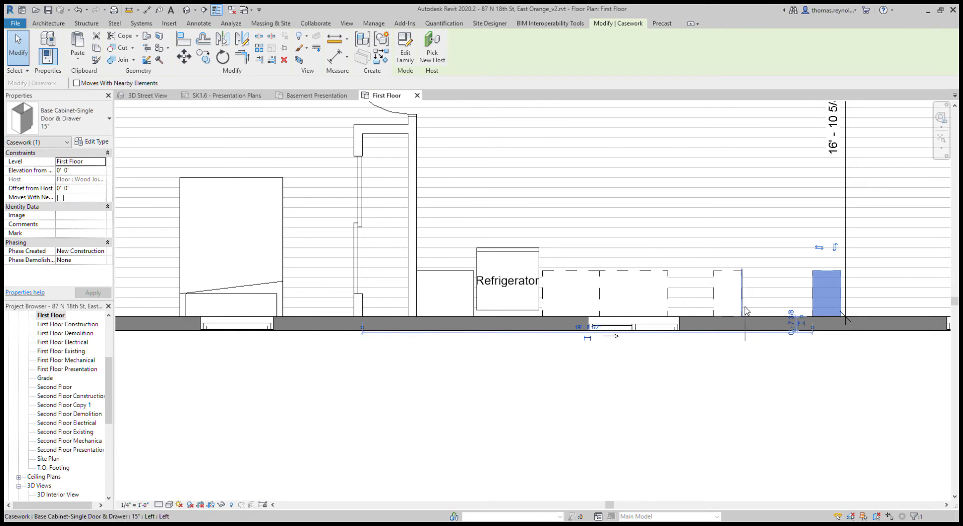
{"action": "left_click_drag", "start_coordinate": [745, 310], "coordinate": [748, 307]}
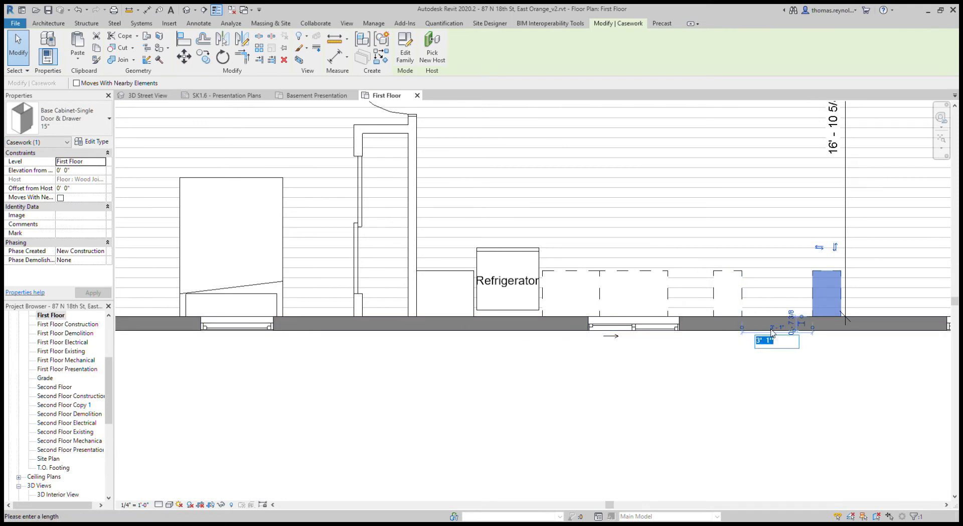
{"action": "key", "text": "Return"}
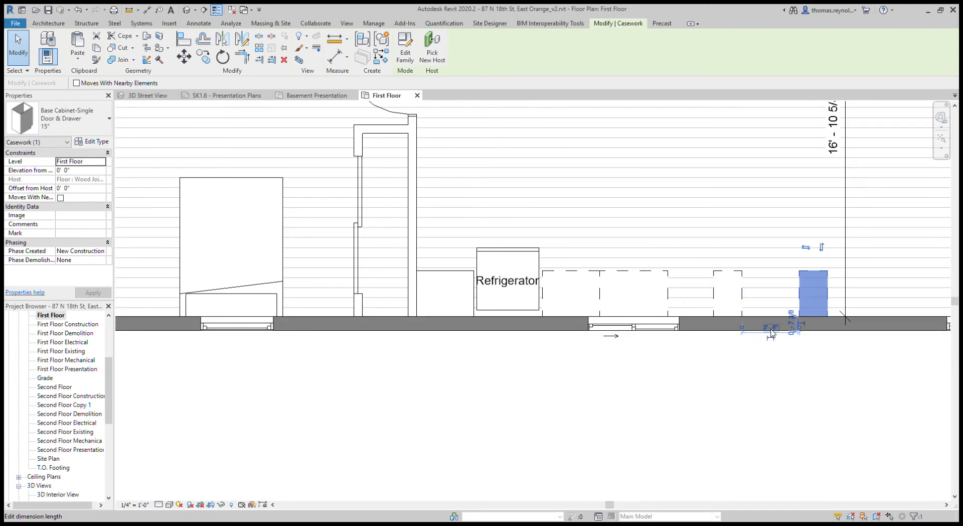
{"action": "left_click", "coordinate": [677, 368]}
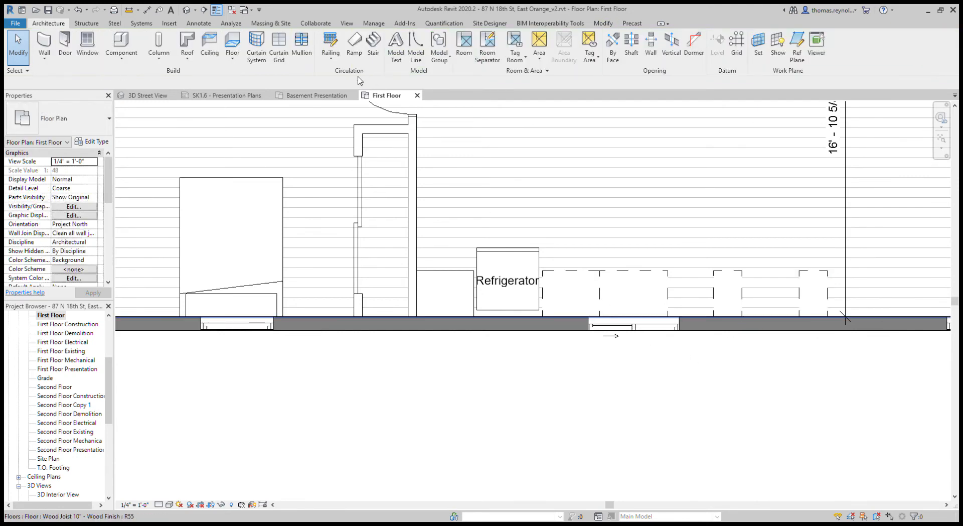
- Close the Basement Presentation view and examine the cabinet run in the 3D Interior View
{"action": "left_click", "coordinate": [351, 95]}
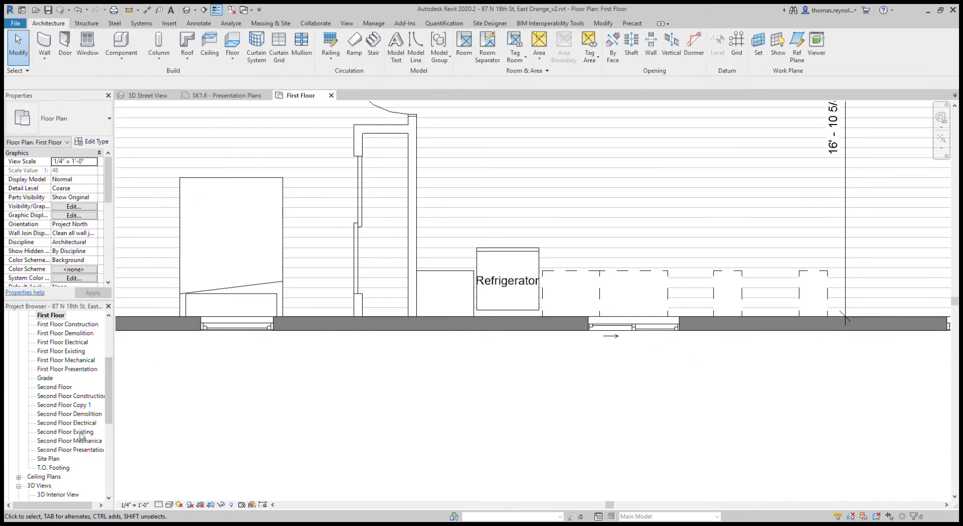
{"action": "scroll", "coordinate": [60, 436], "scroll_direction": "down", "scroll_amount": 5}
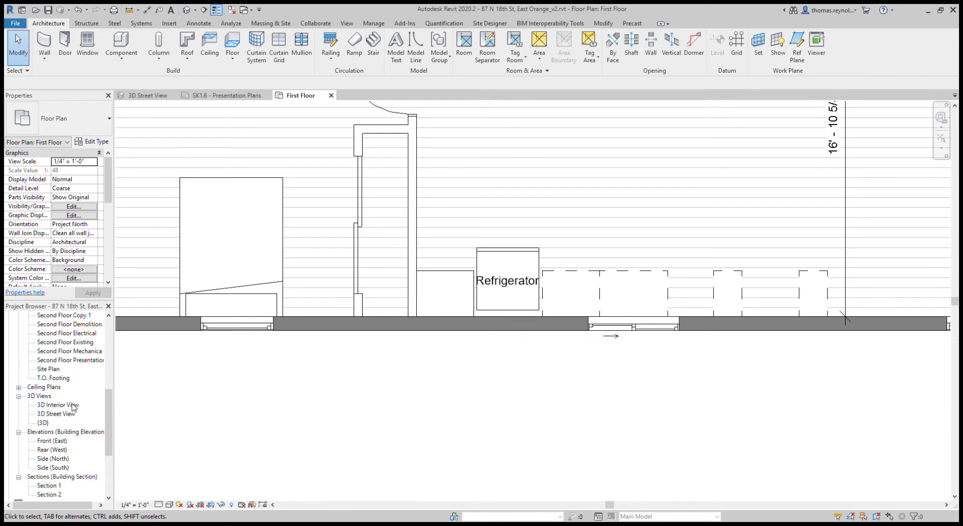
{"action": "double_click", "coordinate": [72, 405]}
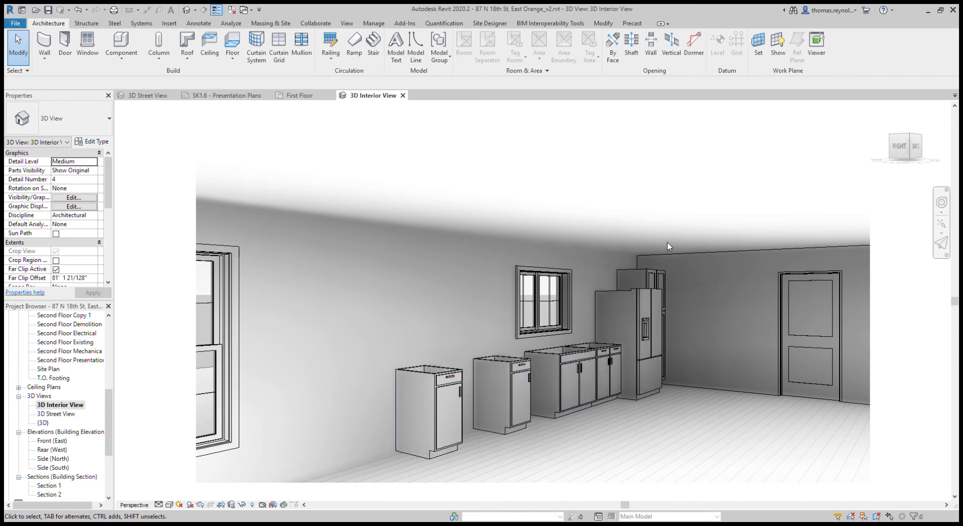
{"action": "left_click", "coordinate": [516, 372]}
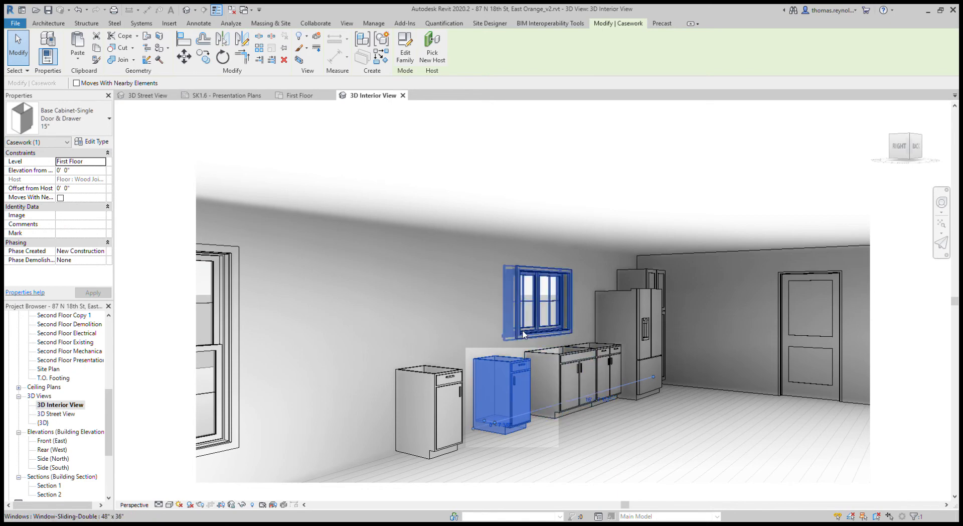
{"action": "key", "text": "Escape"}
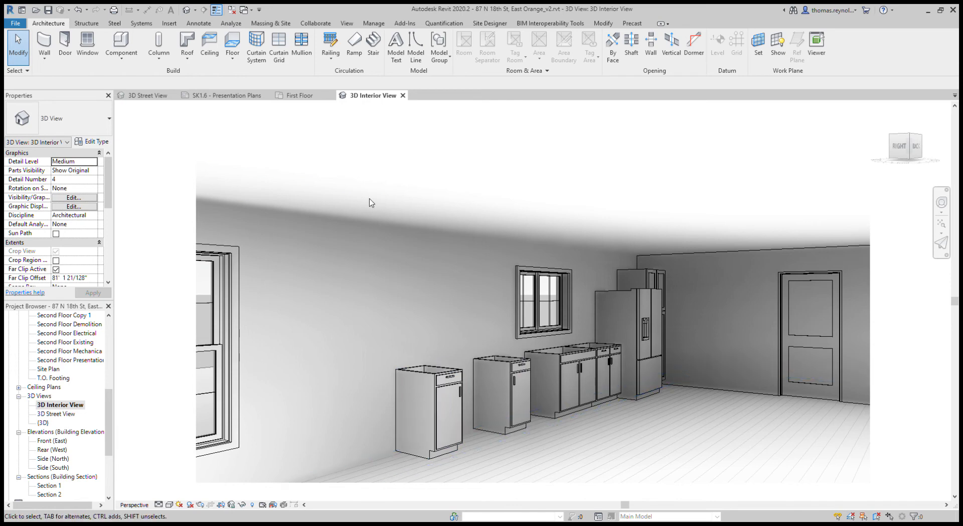
- On the First Floor plan, place a 24" Dishwasher beside the sink cabinet and a 30" Range-Gas between the two single-door cabinets
{"action": "left_click", "coordinate": [289, 96]}
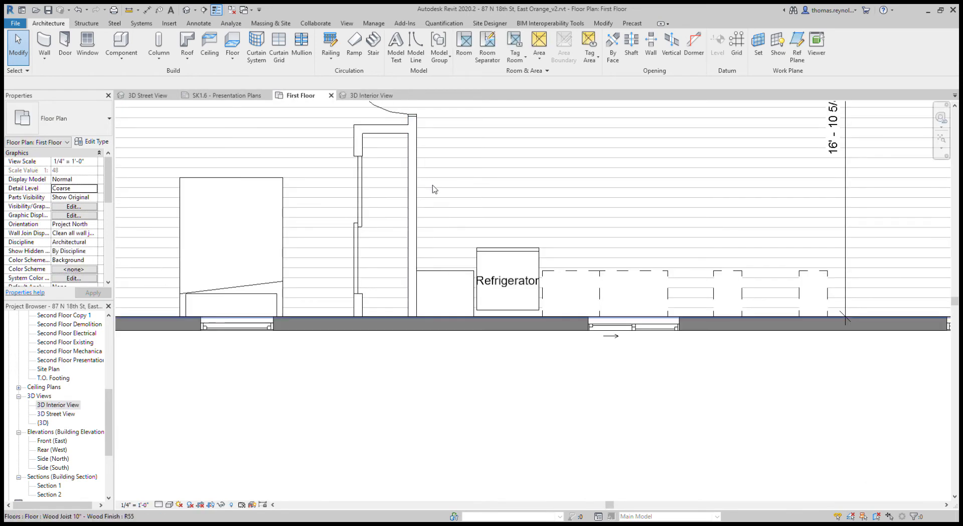
{"action": "left_click", "coordinate": [121, 43]}
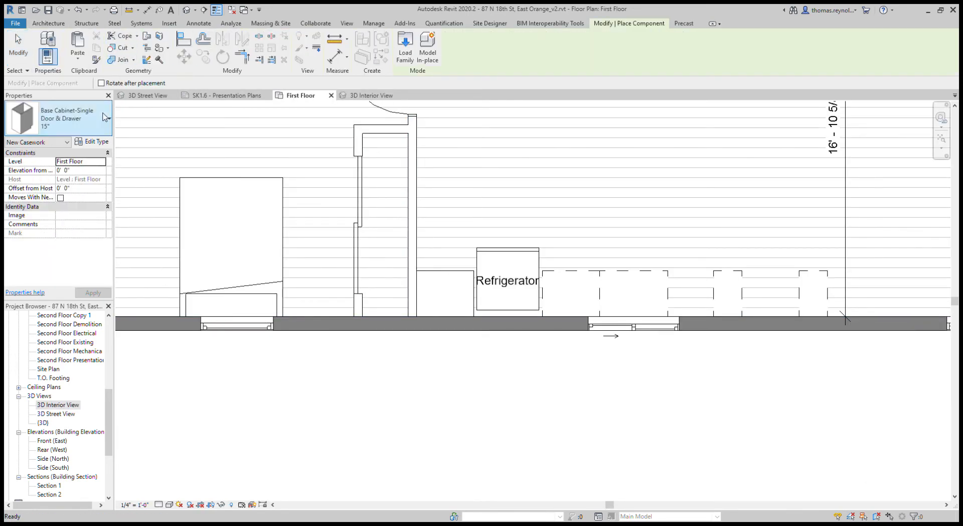
{"action": "left_click", "coordinate": [94, 126]}
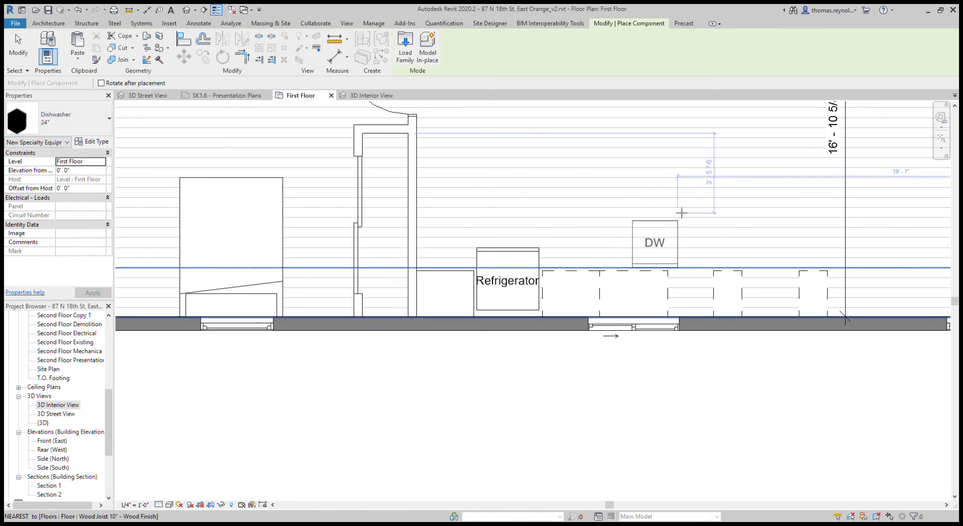
{"action": "left_click", "coordinate": [695, 325]}
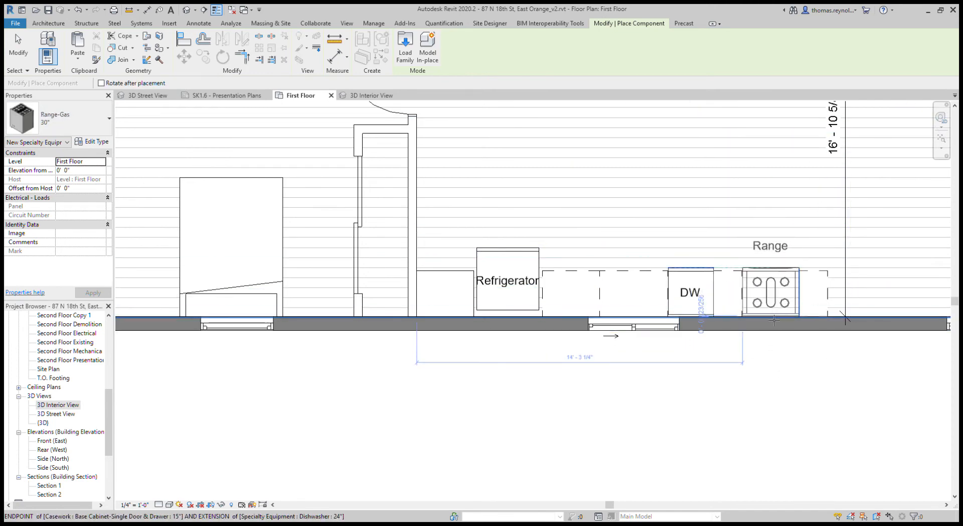
{"action": "left_click", "coordinate": [775, 321]}
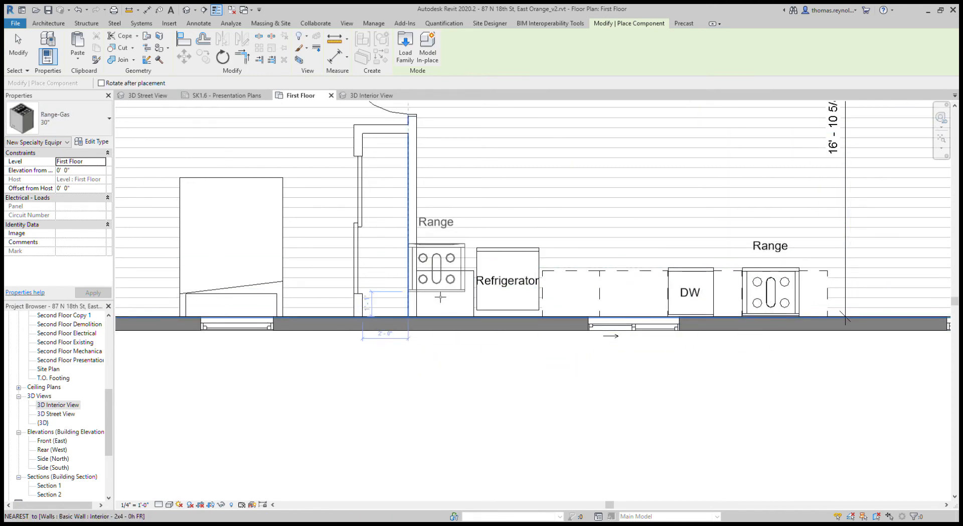
{"action": "key", "text": "Escape"}
- Place a 24" Depth Counter Top along the exterior wall, ending at the outer edge of the last single-door cabinet
{"action": "left_click", "coordinate": [159, 40]}
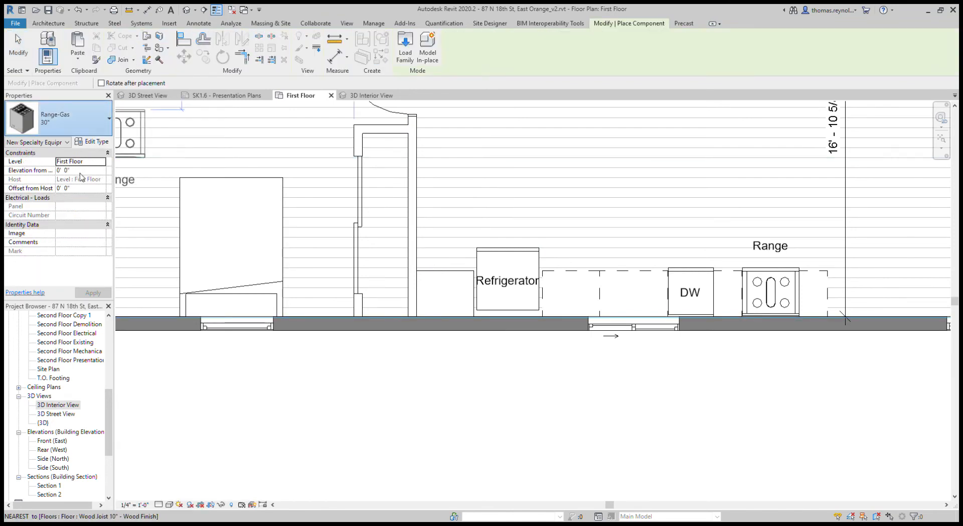
{"action": "left_click", "coordinate": [57, 118]}
{"action": "left_click", "coordinate": [55, 146]}
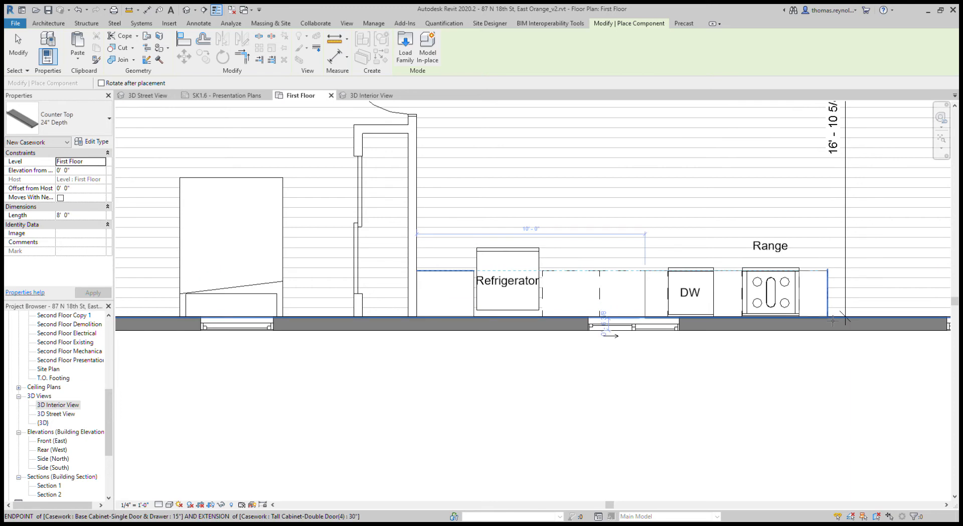
{"action": "scroll", "coordinate": [833, 320], "scroll_direction": "up", "scroll_amount": 4}
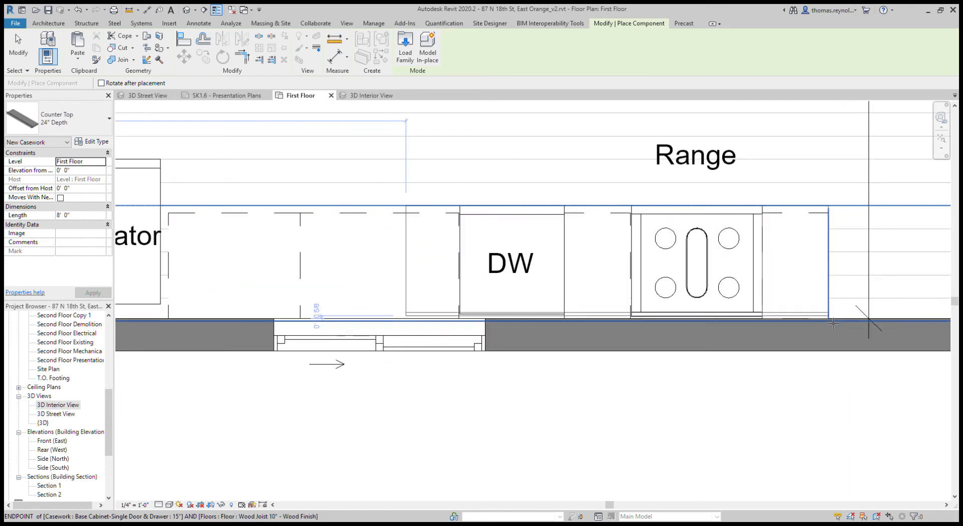
{"action": "scroll", "coordinate": [833, 326], "scroll_direction": "up", "scroll_amount": 3}
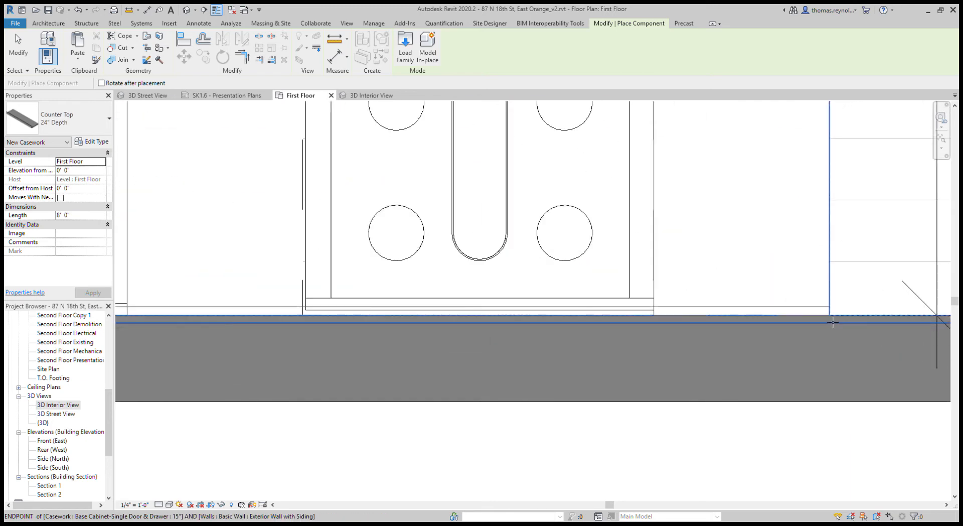
{"action": "scroll", "coordinate": [832, 326], "scroll_direction": "down", "scroll_amount": 5}
{"action": "left_click", "coordinate": [837, 284]}
{"action": "key", "text": "Escape"}
{"action": "key", "text": "Escape"}
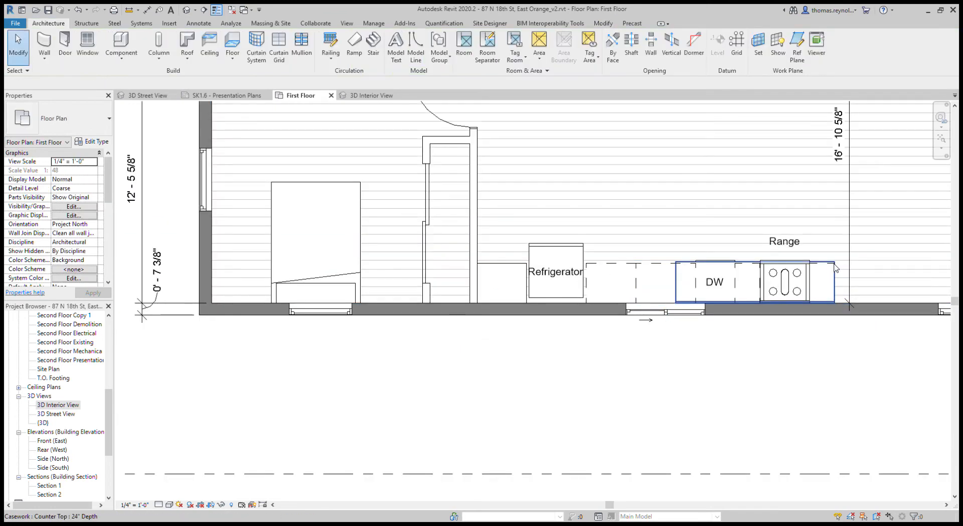
- Adjust the counter top's end near the sink cabinet to a length of 7' 11 1/2" and check it in the 3D Interior View
{"action": "left_click", "coordinate": [680, 287]}
{"action": "mouse_move", "coordinate": [680, 286]}
{"action": "left_mouse_down"}
{"action": "mouse_move", "coordinate": [818, 286]}
{"action": "mouse_move", "coordinate": [682, 285]}
{"action": "left_mouse_up"}
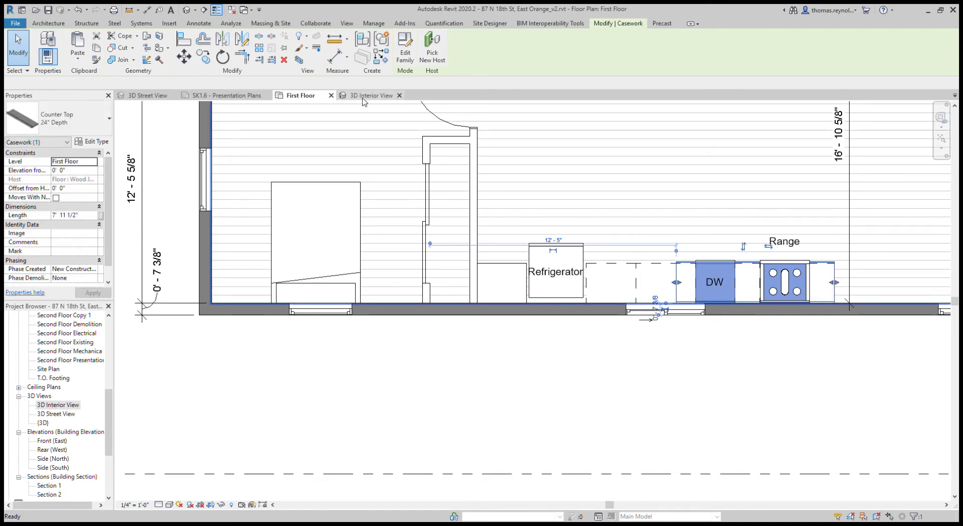
{"action": "left_click", "coordinate": [362, 97]}
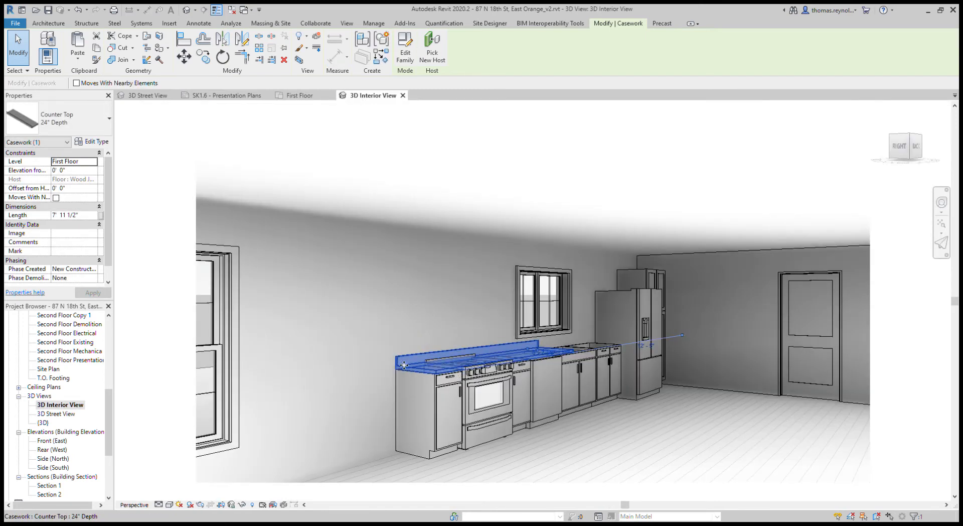
{"action": "key", "text": "Escape"}
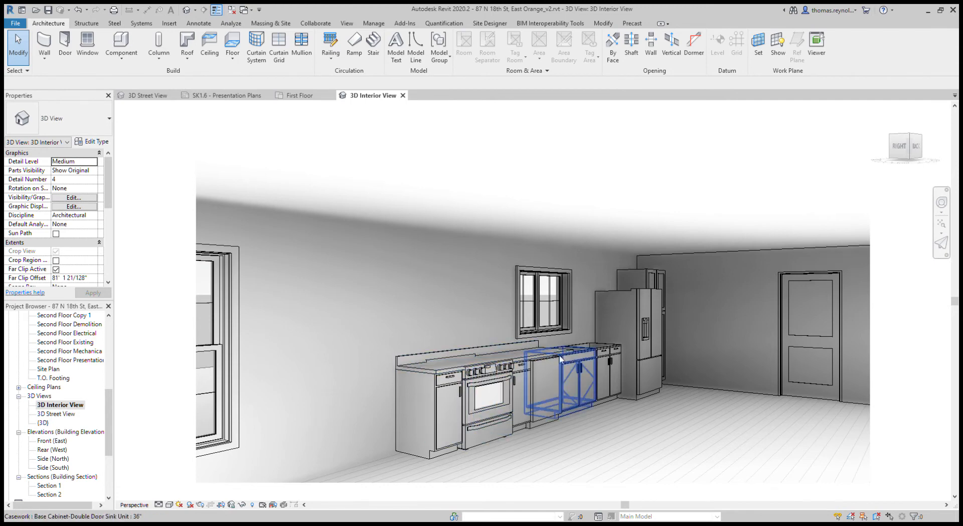
- On the First Floor plan, shorten the counter top to 1' 3" so it covers only the end cabinet beside the range
{"action": "left_click", "coordinate": [299, 95]}
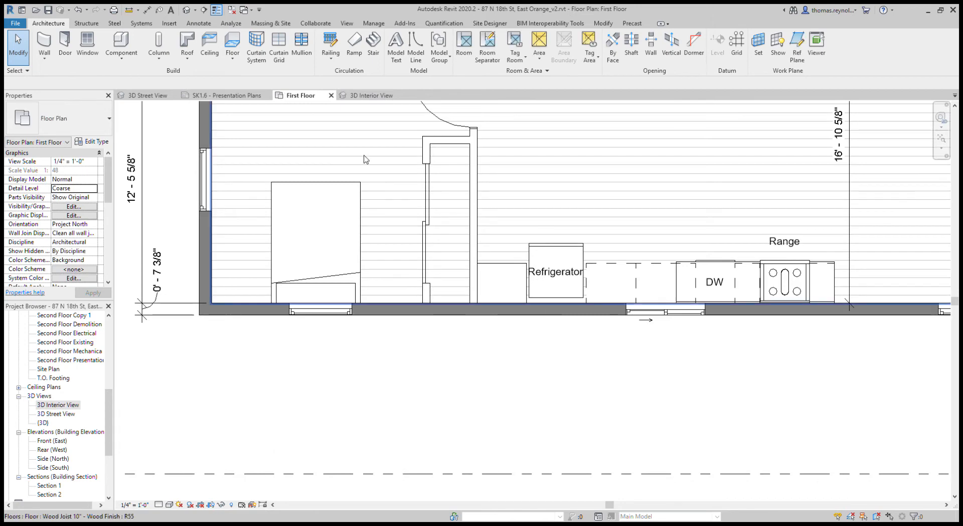
{"action": "left_click", "coordinate": [692, 265]}
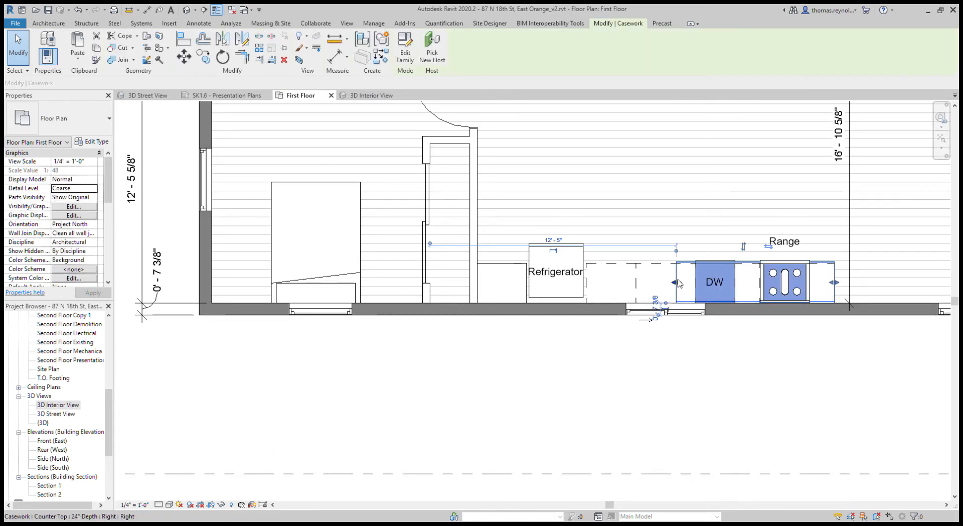
{"action": "left_click", "coordinate": [819, 285]}
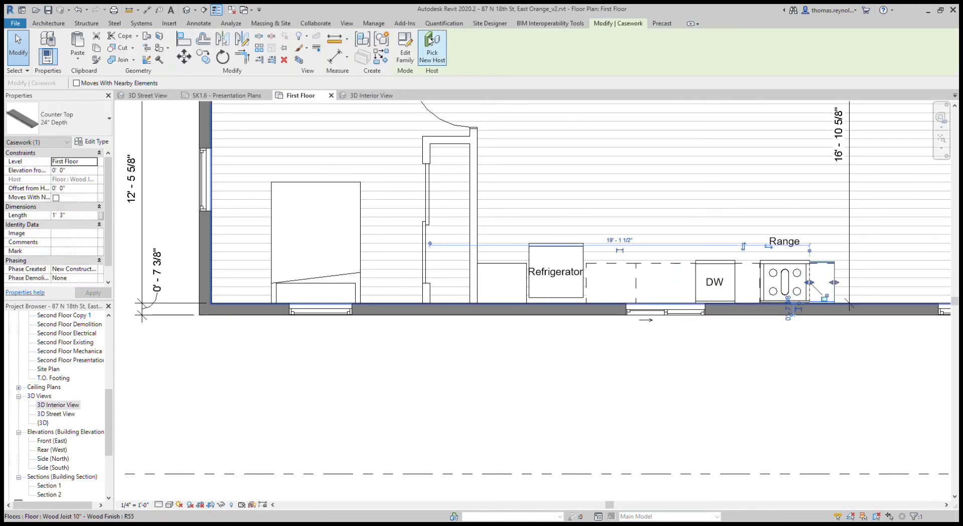
- Mirror the end counter top about the range's centre line onto the single-door cabinet between the dishwasher and the range
{"action": "left_click", "coordinate": [229, 43]}
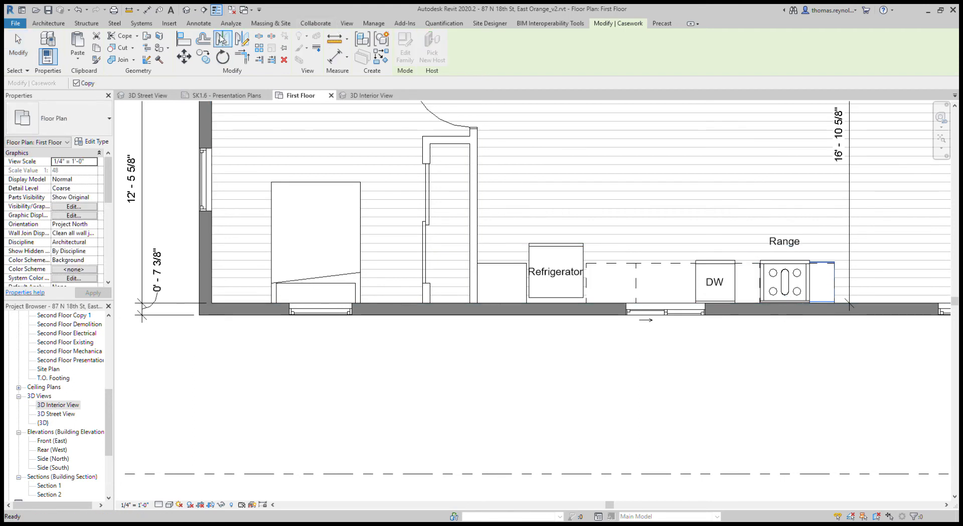
{"action": "left_click", "coordinate": [785, 289]}
{"action": "scroll", "coordinate": [750, 288], "scroll_direction": "up", "scroll_amount": 6}
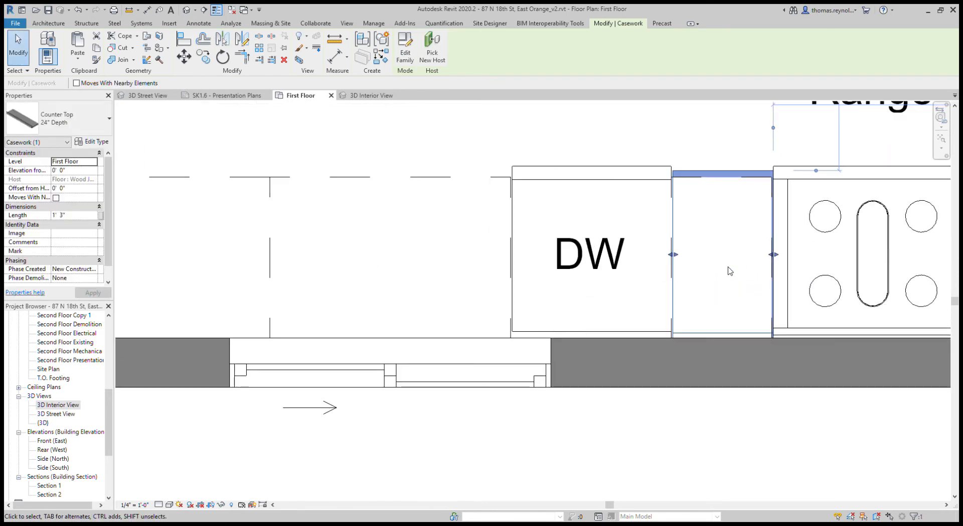
{"action": "scroll", "coordinate": [730, 271], "scroll_direction": "up", "scroll_amount": 2}
{"action": "scroll", "coordinate": [549, 260], "scroll_direction": "down", "scroll_amount": 5}
{"action": "key", "text": "Escape"}
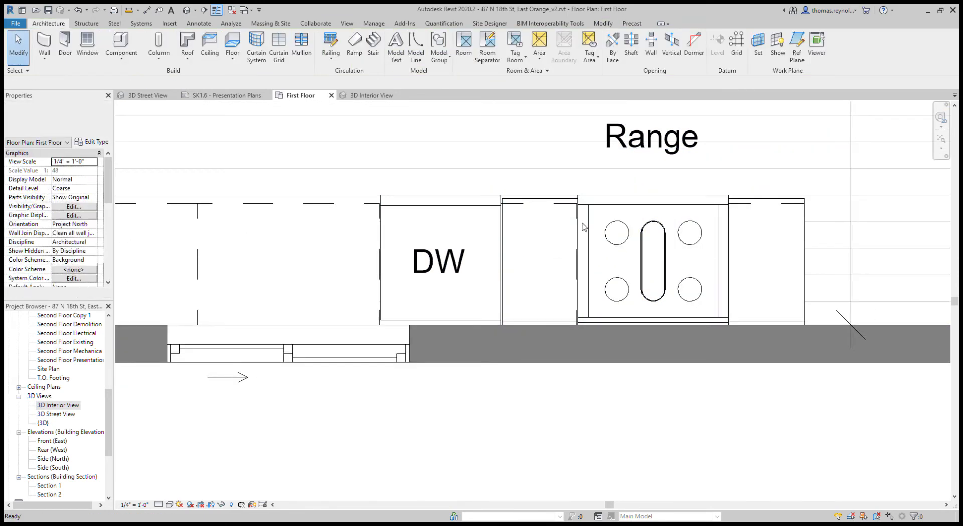
- Measure the gap between the two short counter tops on either side of the range
{"action": "scroll", "coordinate": [583, 227], "scroll_direction": "up", "scroll_amount": 3}
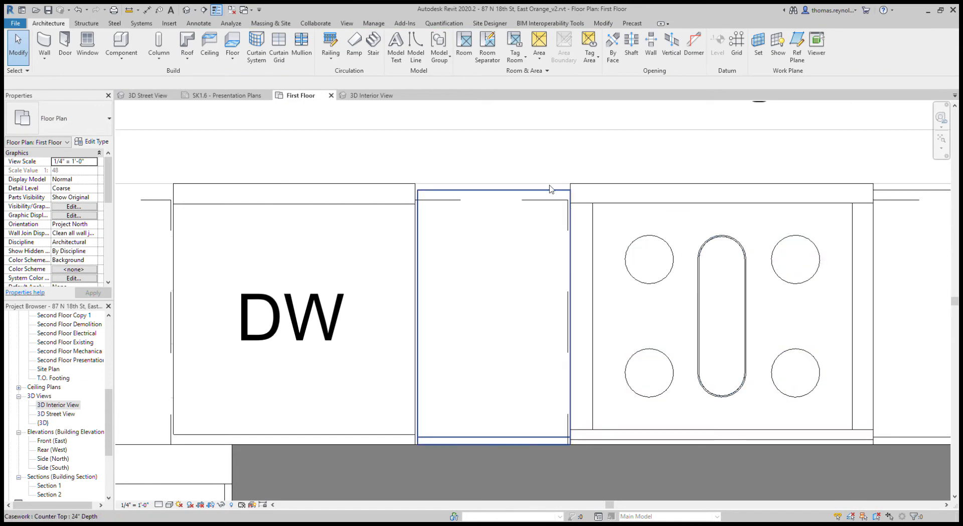
{"action": "left_click", "coordinate": [571, 229]}
{"action": "left_click", "coordinate": [875, 249]}
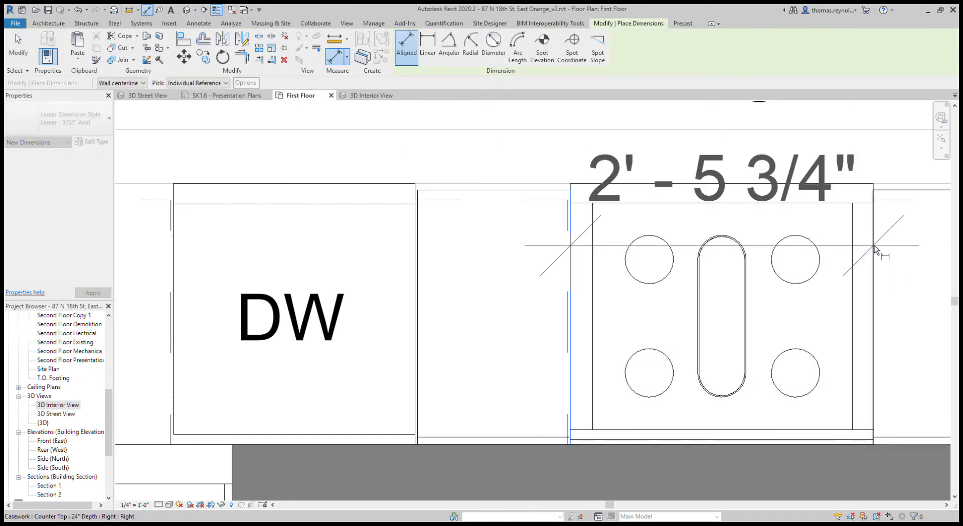
{"action": "key", "text": "Escape"}
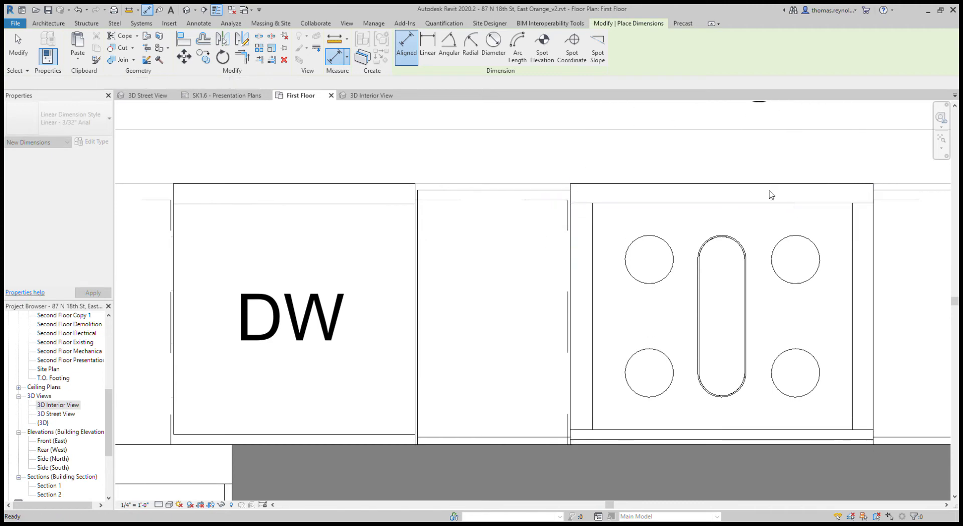
{"action": "key", "text": "Escape"}
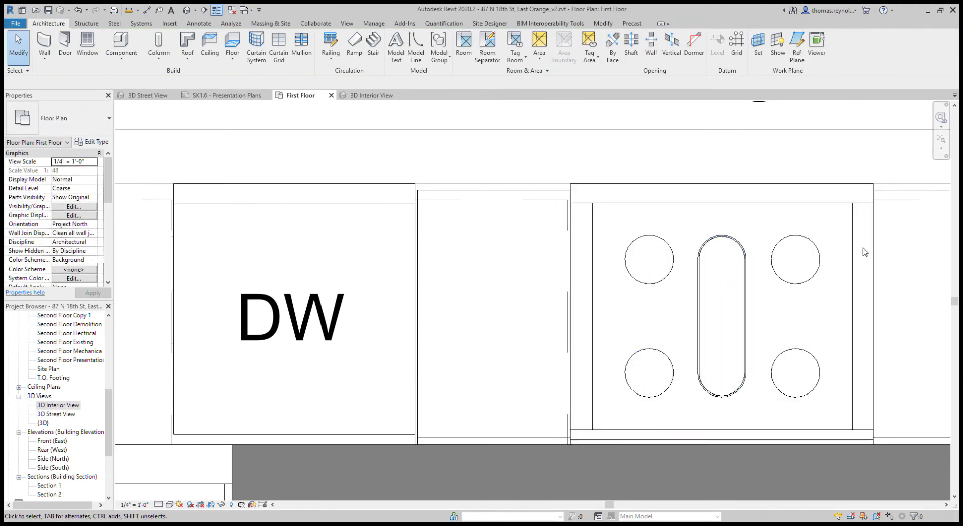
- Reposition the 30" Range-Gas by setting its distance along the exterior wall to 27' 7 3/8"
{"action": "left_click", "coordinate": [590, 194]}
{"action": "scroll", "coordinate": [589, 194], "scroll_direction": "down", "scroll_amount": 1}
{"action": "scroll", "coordinate": [591, 197], "scroll_direction": "down", "scroll_amount": 4}
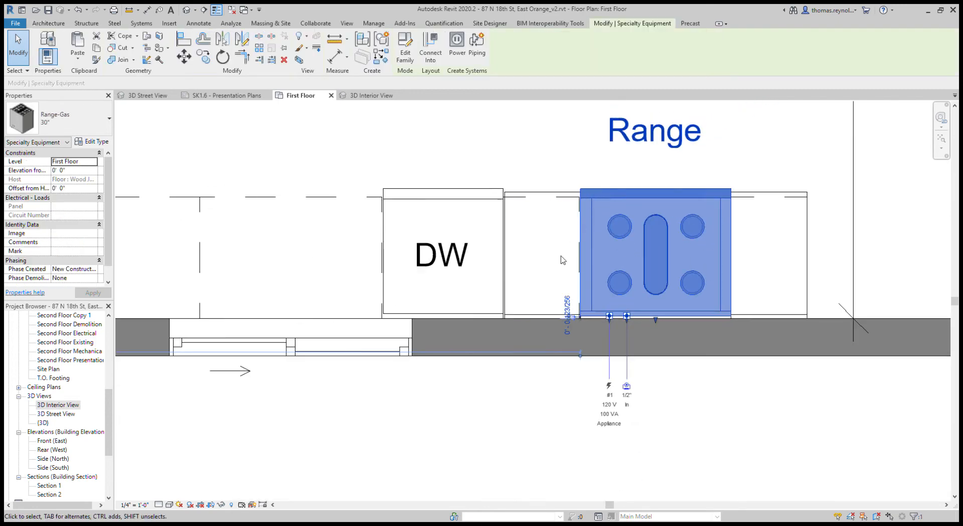
{"action": "left_click", "coordinate": [140, 323]}
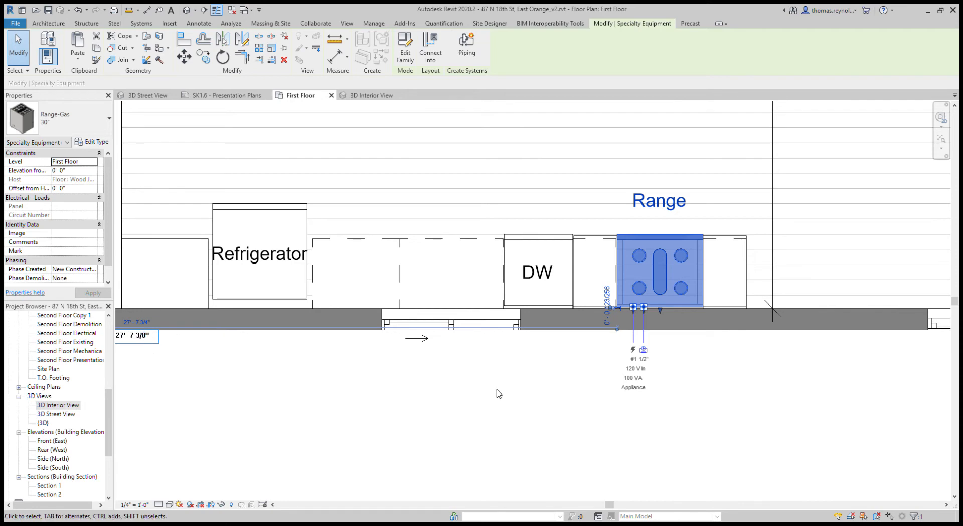
{"action": "type", "text": "27' 7 3/8\""}
{"action": "key", "text": "Return"}
{"action": "scroll", "coordinate": [647, 235], "scroll_direction": "up", "scroll_amount": 4}
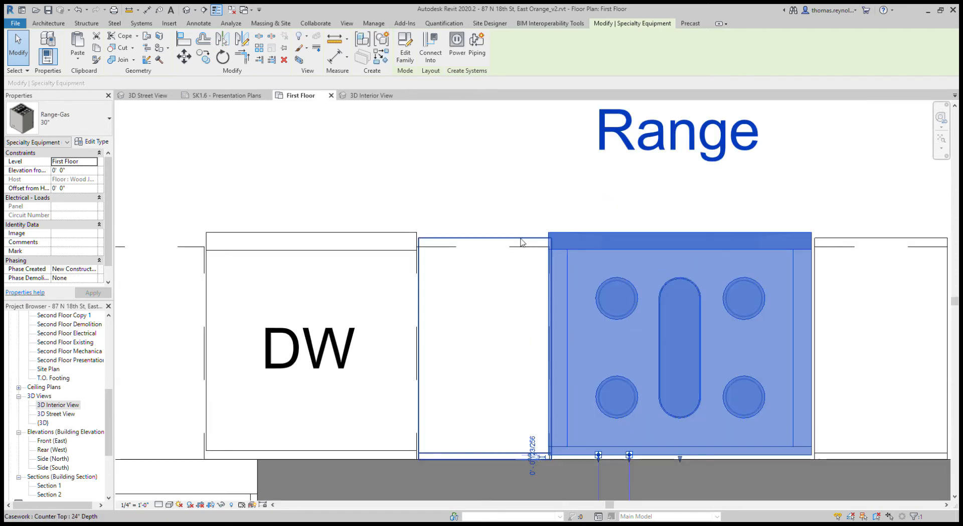
- Move the short counter top between the dishwasher and the range so its edge aligns with the side of the dishwasher
{"action": "left_click", "coordinate": [421, 351]}
{"action": "scroll", "coordinate": [424, 354], "scroll_direction": "up", "scroll_amount": 3}
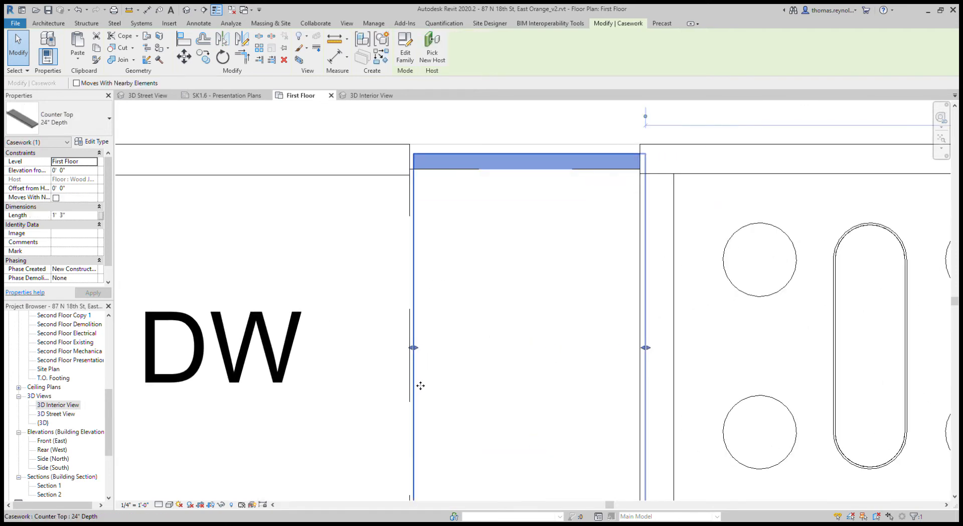
{"action": "key", "text": "m"}
{"action": "key", "text": "v"}
{"action": "left_click", "coordinate": [413, 386]}
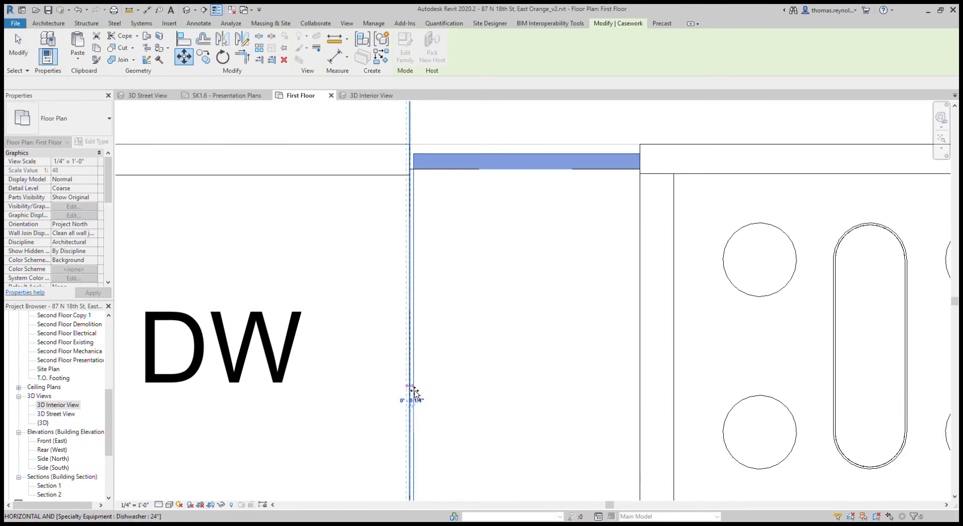
{"action": "left_click", "coordinate": [414, 392]}
{"action": "scroll", "coordinate": [707, 265], "scroll_direction": "down", "scroll_amount": 5}
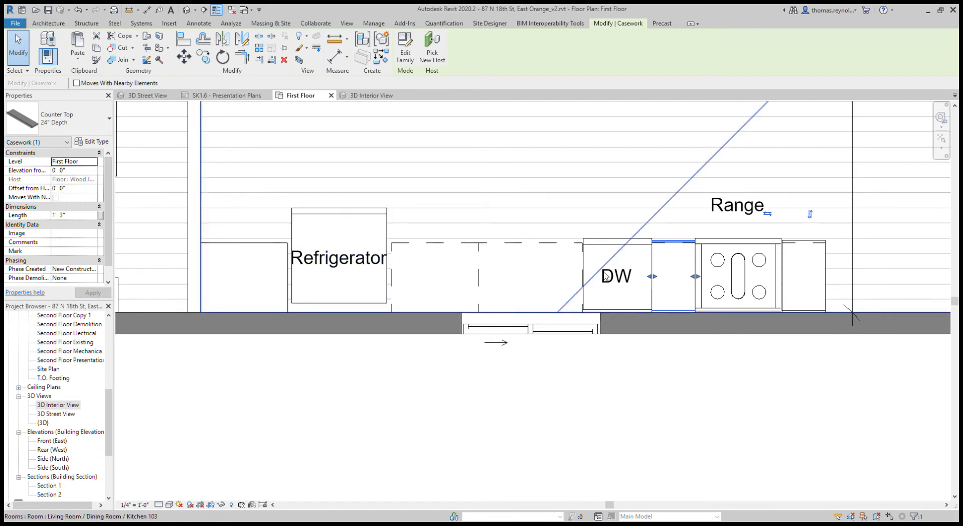
- Extend that counter top over the dishwasher and sink cabinets to the refrigerator, 8' 9" long, and check it in the 3D Interior View
{"action": "left_click_drag", "start_coordinate": [650, 282], "coordinate": [392, 277]}
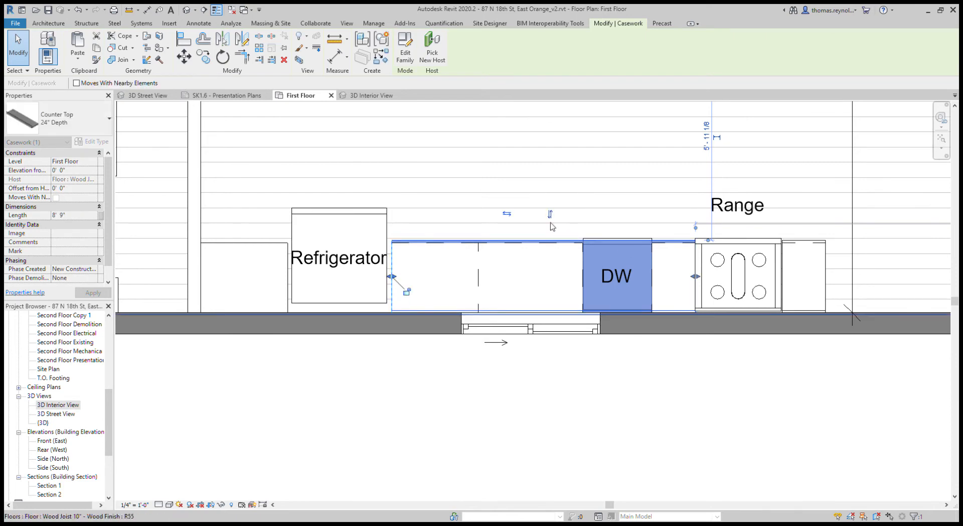
{"action": "left_click", "coordinate": [374, 95]}
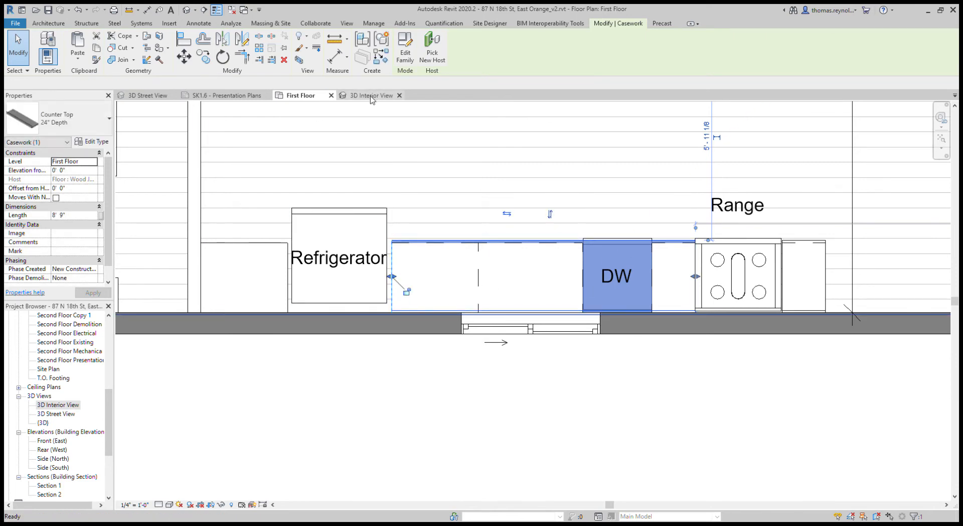
{"action": "key", "text": "Escape"}
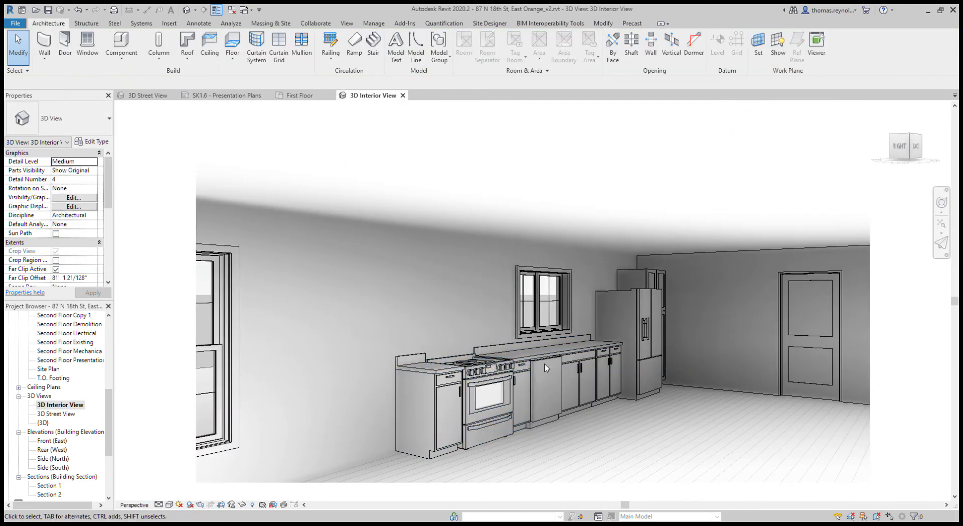
{"action": "left_click", "coordinate": [550, 362]}
{"action": "key", "text": "Escape"}
- On the First Floor plan, move the dishwasher out from under the counter top into the open floor in front of it
{"action": "left_click", "coordinate": [299, 96]}
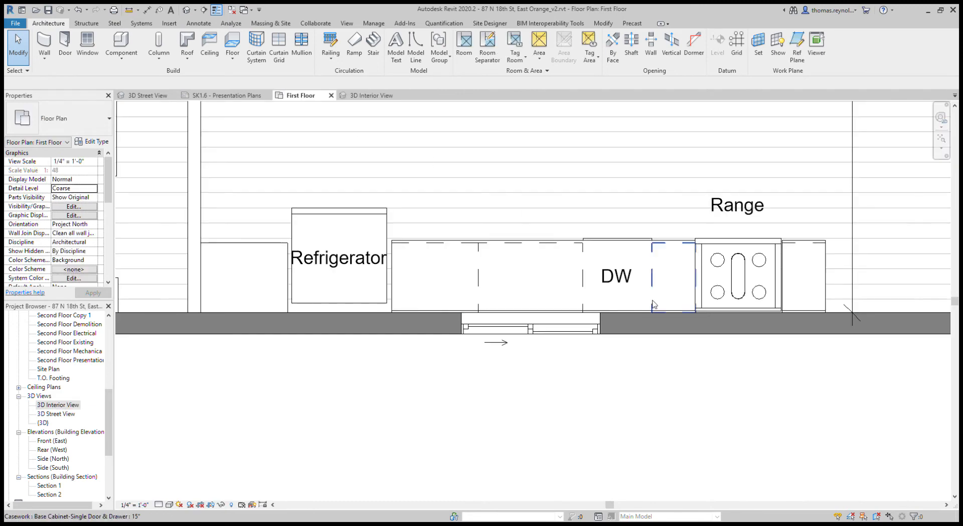
{"action": "left_click", "coordinate": [621, 300]}
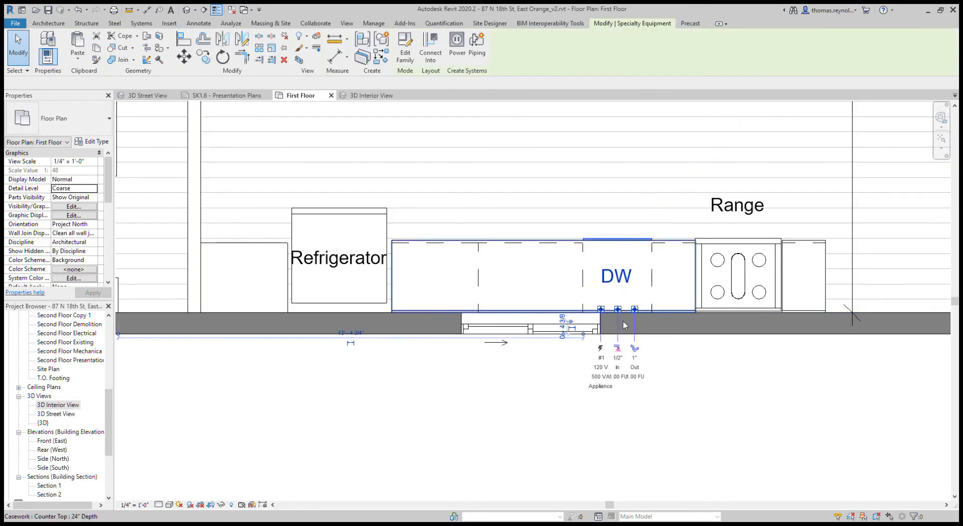
{"action": "scroll", "coordinate": [644, 311], "scroll_direction": "up", "scroll_amount": 3}
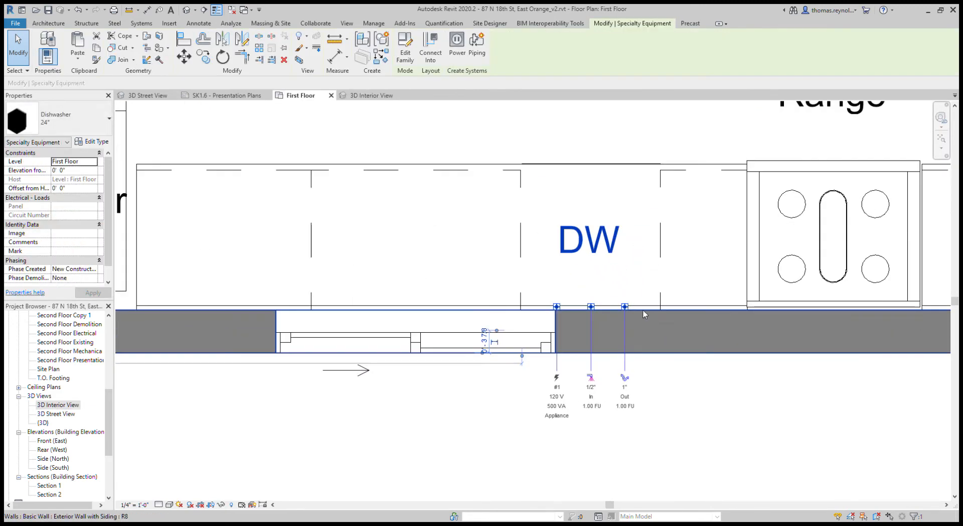
{"action": "key", "text": "Down"}
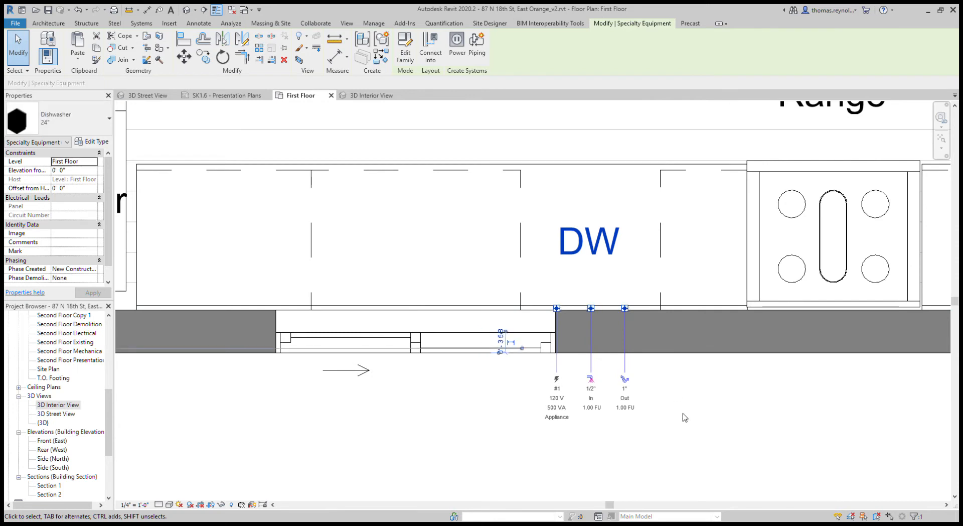
{"action": "key", "text": "Up"}
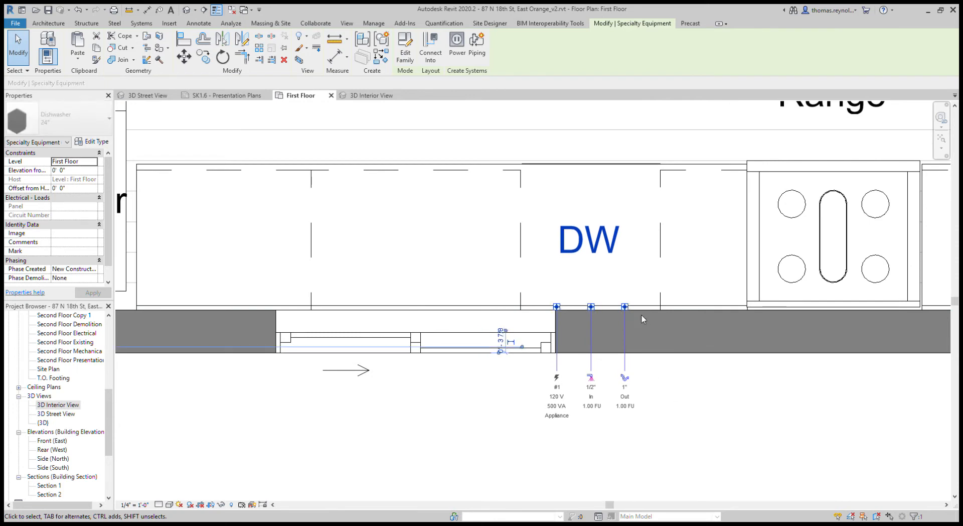
{"action": "key", "text": "shift+Up"}
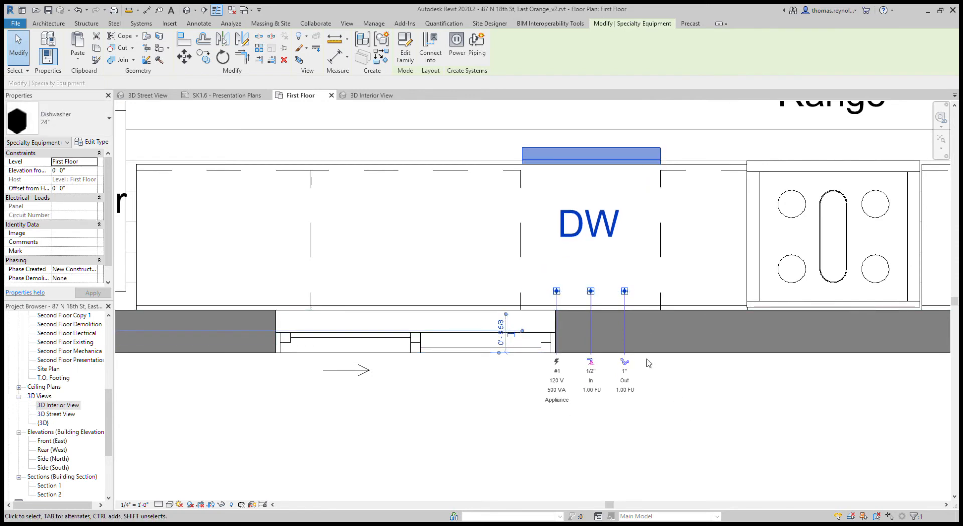
{"action": "scroll", "coordinate": [644, 376], "scroll_direction": "down", "scroll_amount": 3}
{"action": "left_click_drag", "start_coordinate": [643, 293], "coordinate": [647, 217]}
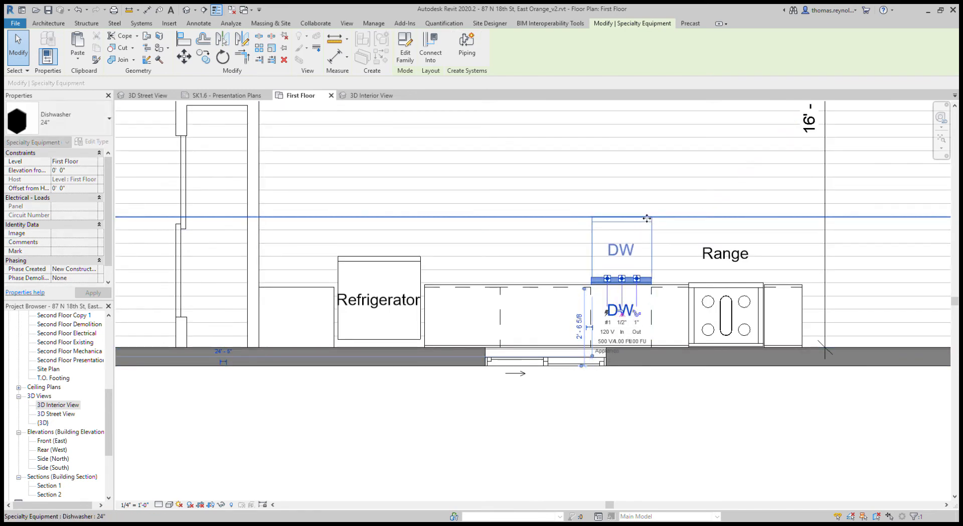
- Move the dishwasher back under the counter top, with its rear against the exterior wall beside the sink cabinet
{"action": "key", "text": "m"}
{"action": "key", "text": "v"}
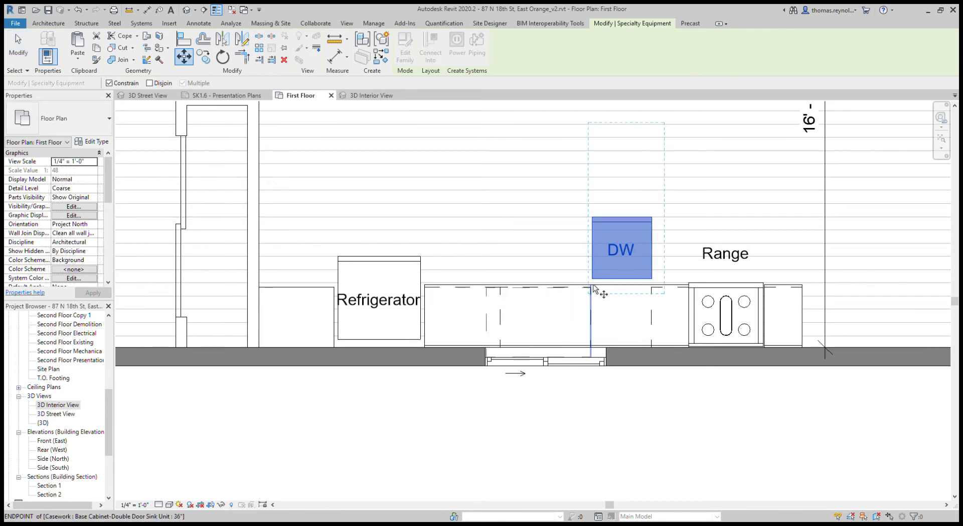
{"action": "scroll", "coordinate": [603, 277], "scroll_direction": "up", "scroll_amount": 2}
{"action": "left_click", "coordinate": [597, 288]}
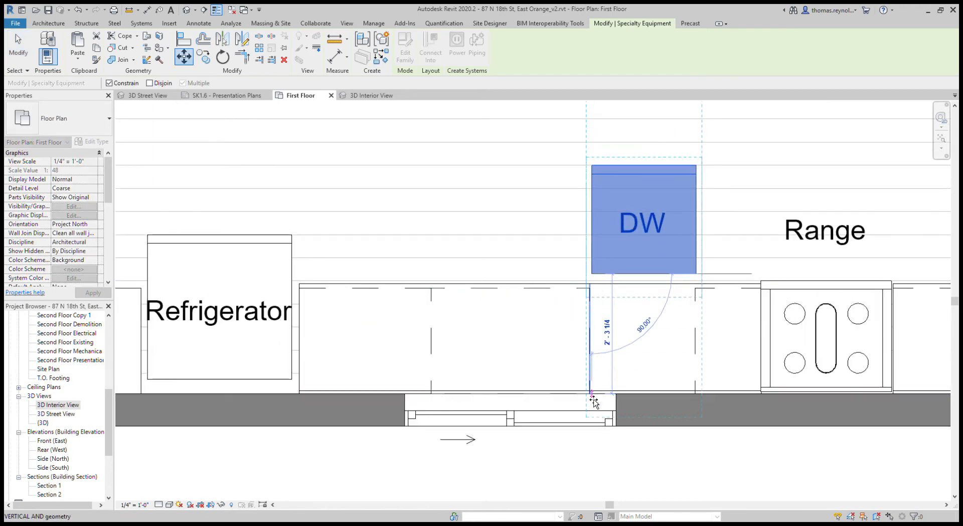
{"action": "scroll", "coordinate": [594, 400], "scroll_direction": "up", "scroll_amount": 2}
{"action": "left_click", "coordinate": [594, 398]}
{"action": "scroll", "coordinate": [555, 354], "scroll_direction": "down", "scroll_amount": 3}
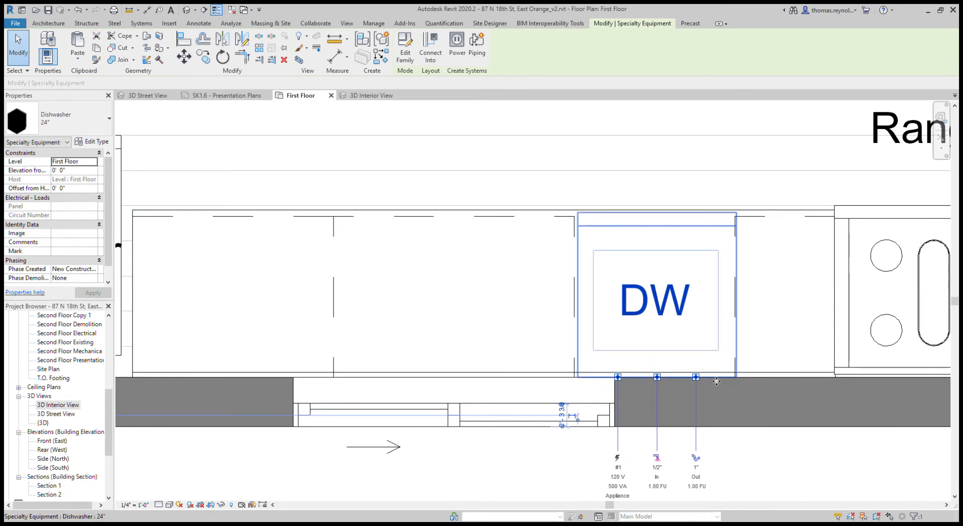
- Nudge the dishwasher sideways to line up with the sink cabinet's edge and check it in the 3D Interior View
{"action": "key", "text": "Left"}
{"action": "key", "text": "Left"}
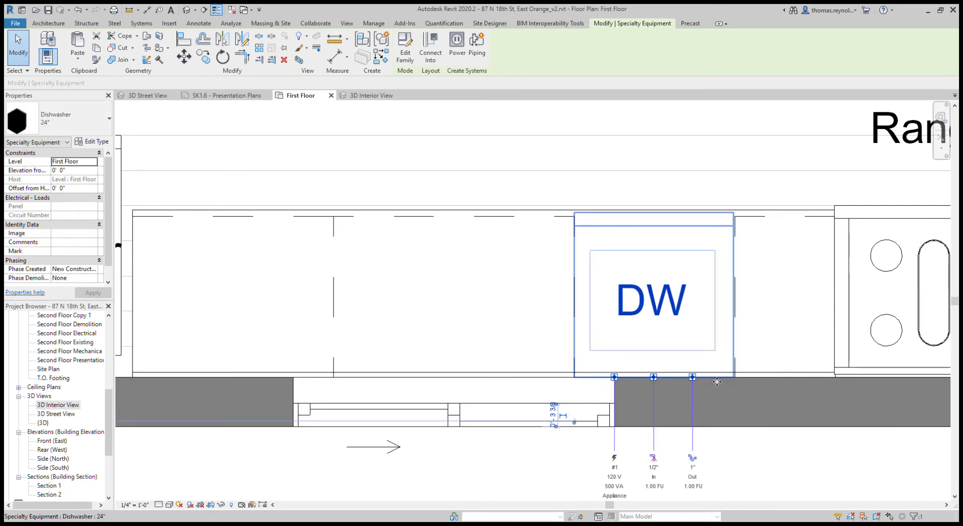
{"action": "key", "text": "Right"}
{"action": "scroll", "coordinate": [661, 362], "scroll_direction": "down", "scroll_amount": 3}
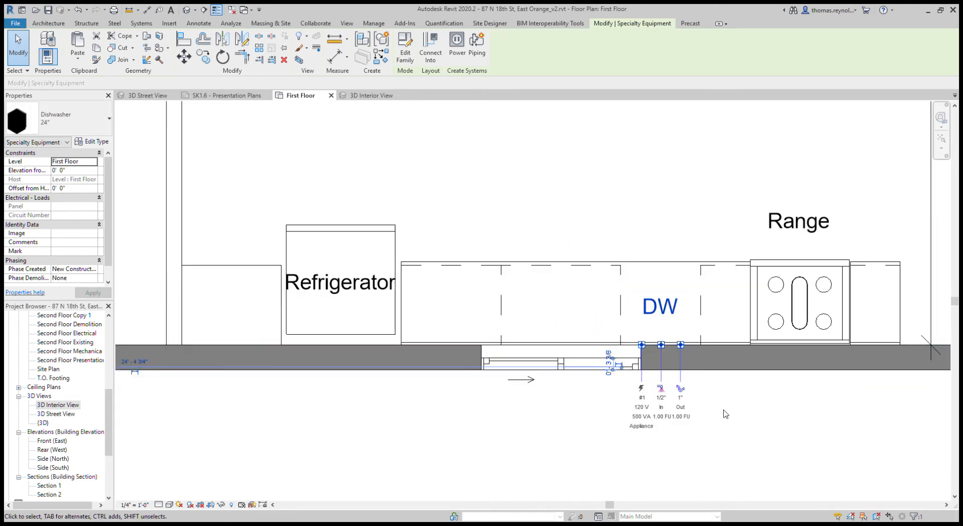
{"action": "left_click", "coordinate": [351, 96]}
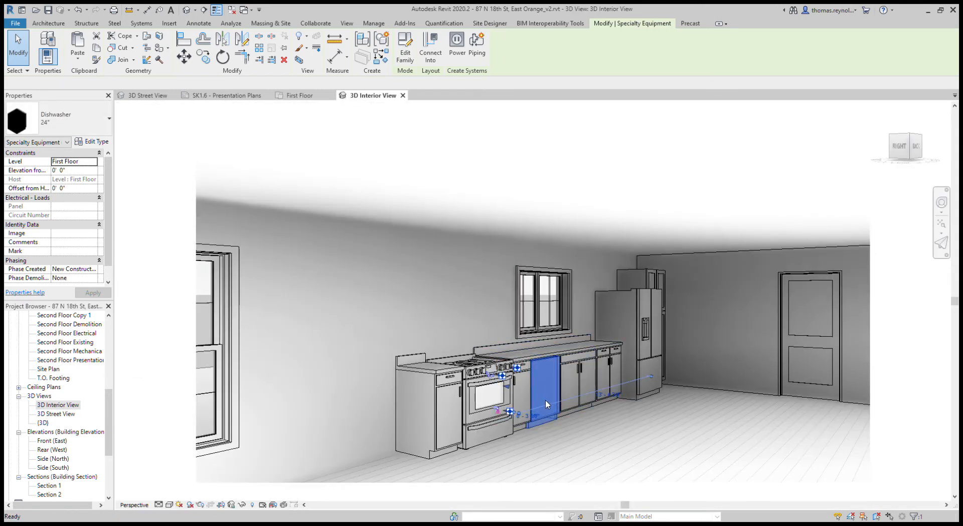
{"action": "key", "text": "Escape"}
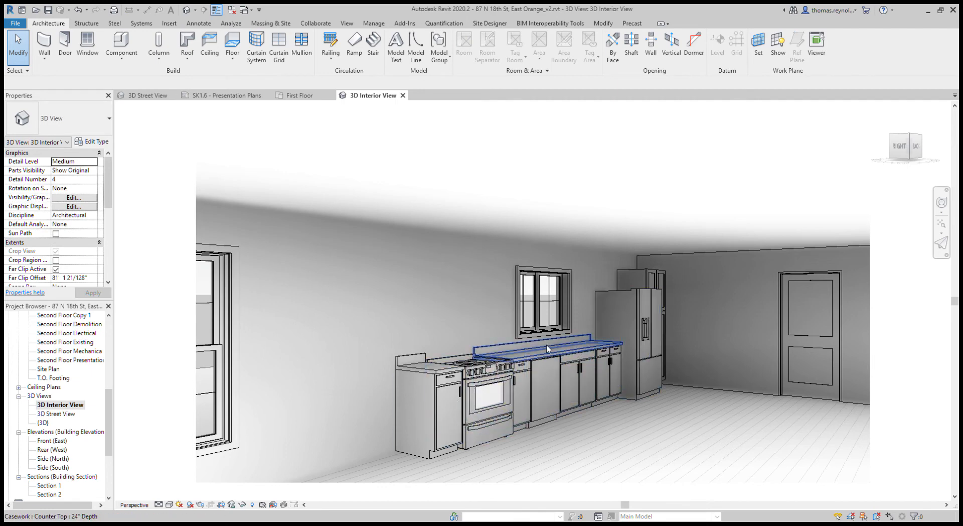
- On the First Floor plan, load the Counter Top w Sink Hole family and change the long counter top to its 24" Depth type
{"action": "left_click", "coordinate": [296, 95]}
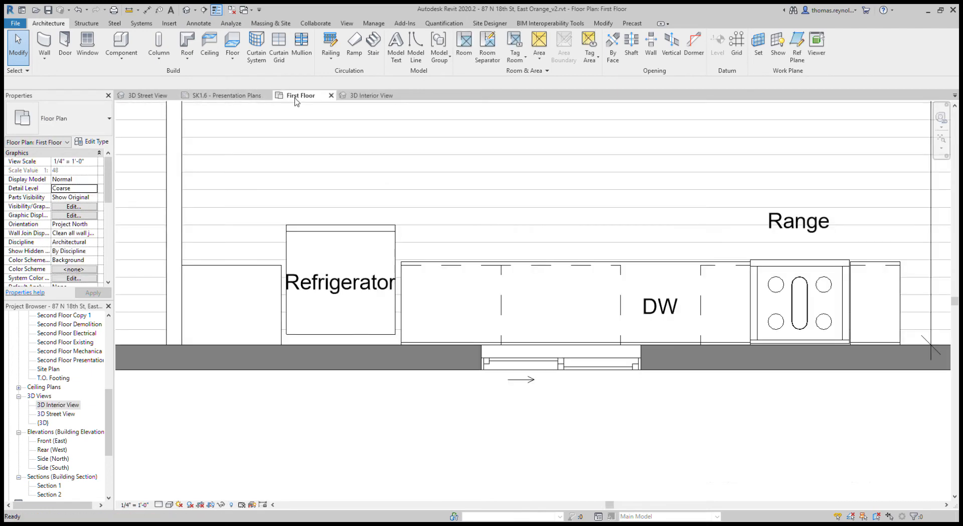
{"action": "left_click", "coordinate": [456, 264]}
{"action": "key", "text": "Escape"}
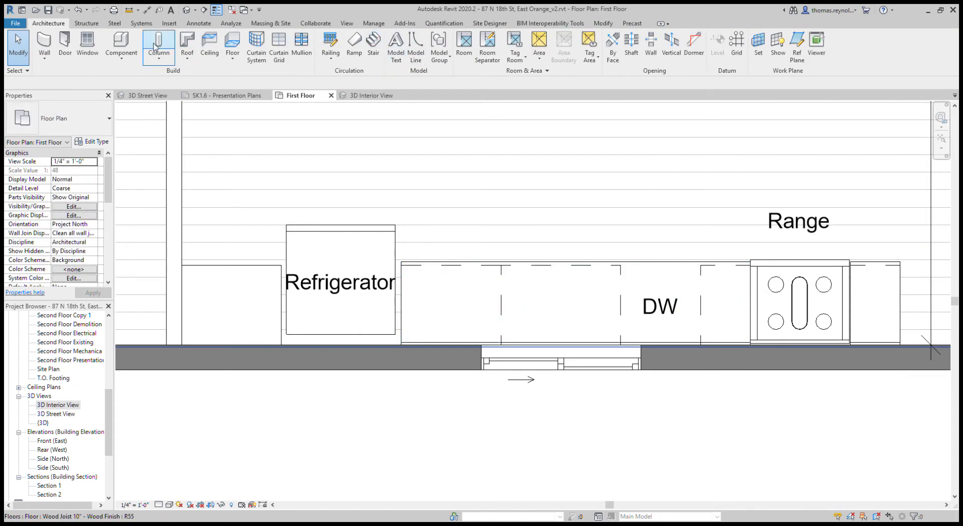
{"action": "left_click", "coordinate": [120, 43]}
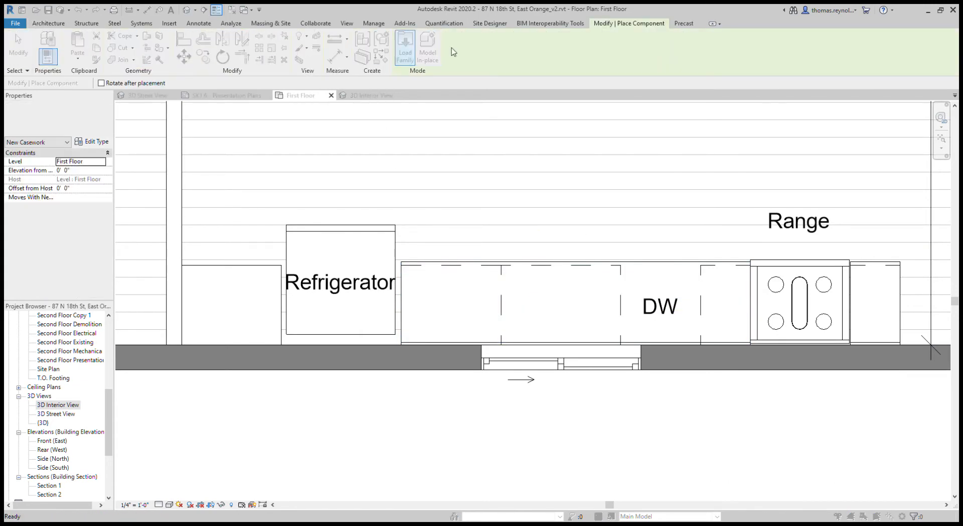
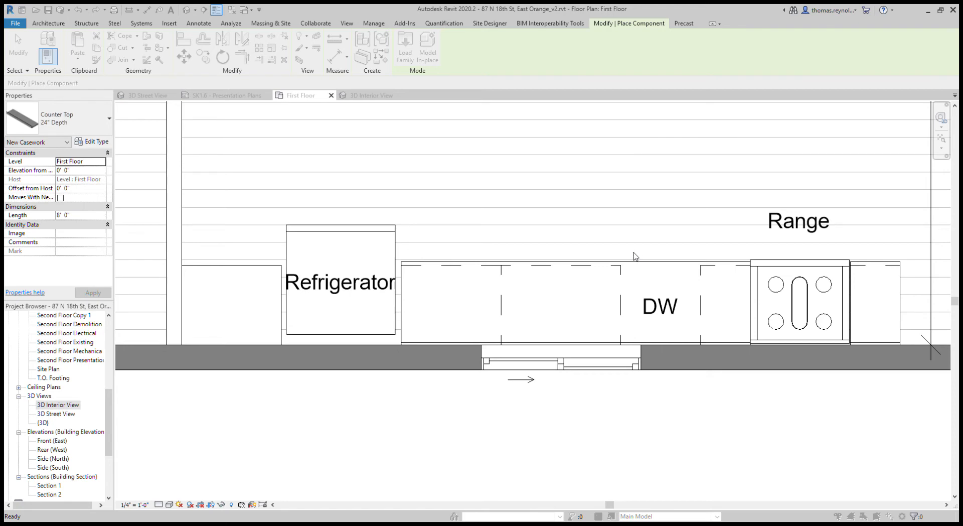
{"action": "key", "text": "Escape"}
{"action": "left_click", "coordinate": [549, 261]}
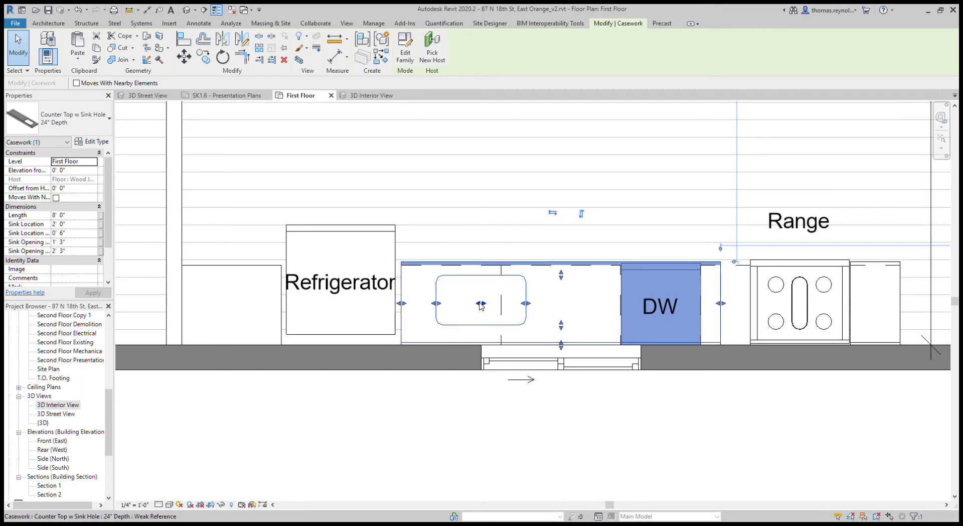
- Shift the counter top's sink hole to the 4' 0" sink location and place a 30" x 21" Sink Kitchen-Single in it
{"action": "left_click_drag", "start_coordinate": [482, 307], "coordinate": [567, 307]}
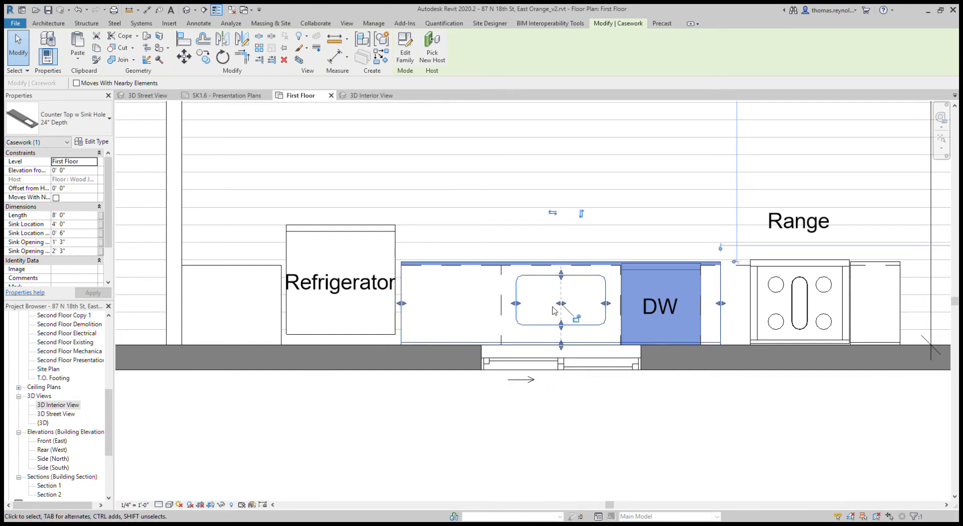
{"action": "key", "text": "Escape"}
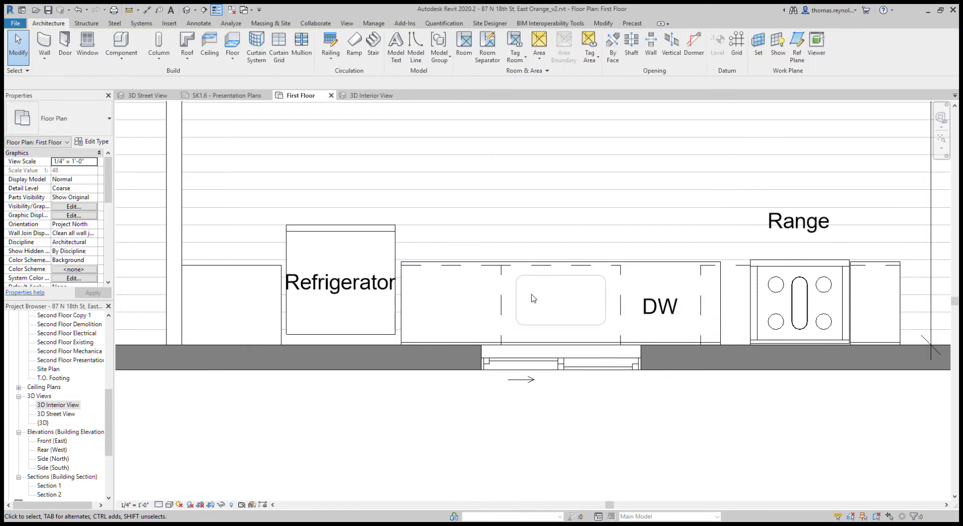
{"action": "left_click", "coordinate": [119, 40]}
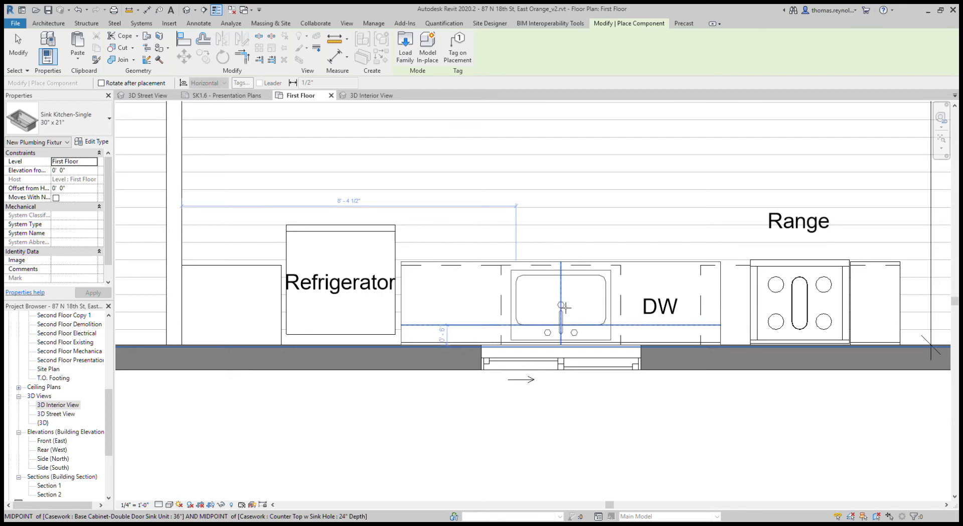
{"action": "left_click", "coordinate": [563, 306]}
{"action": "key", "text": "Escape"}
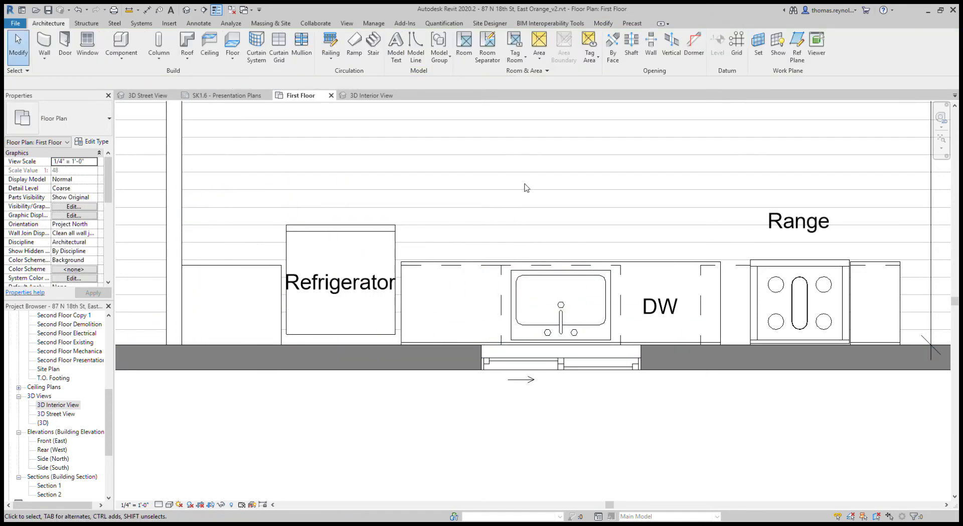
{"action": "left_click", "coordinate": [376, 95]}
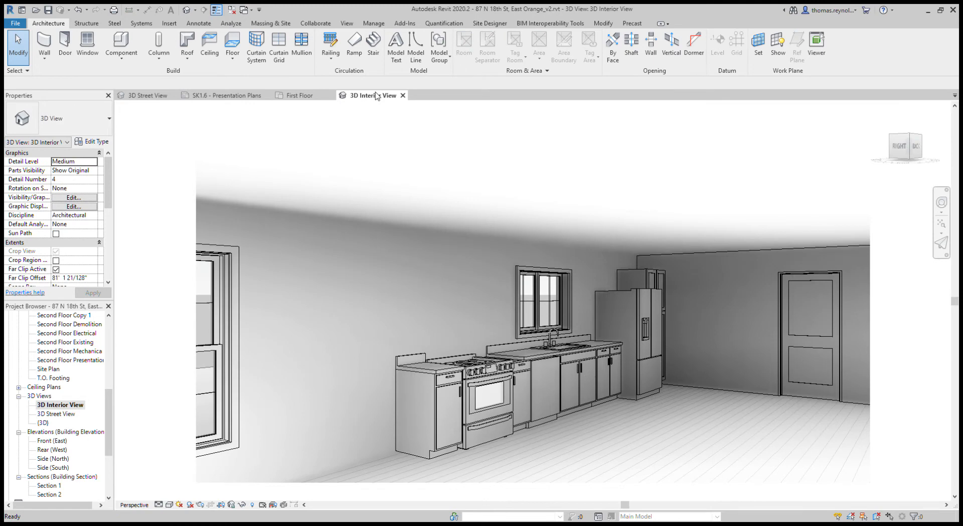
- On the First Floor plan, place a 30" Hood-Wall at elevation 5' 0" over the range, its back against the exterior wall
{"action": "left_click", "coordinate": [291, 95]}
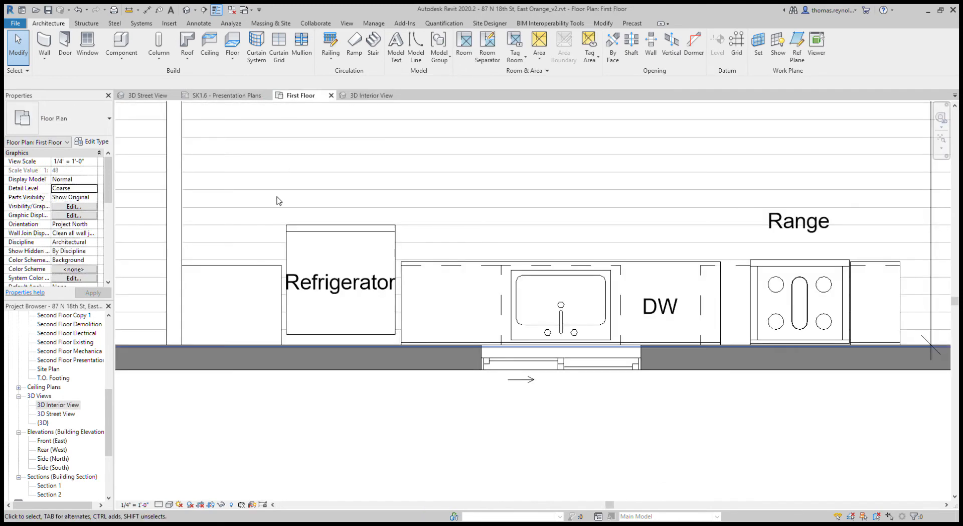
{"action": "left_click", "coordinate": [121, 43]}
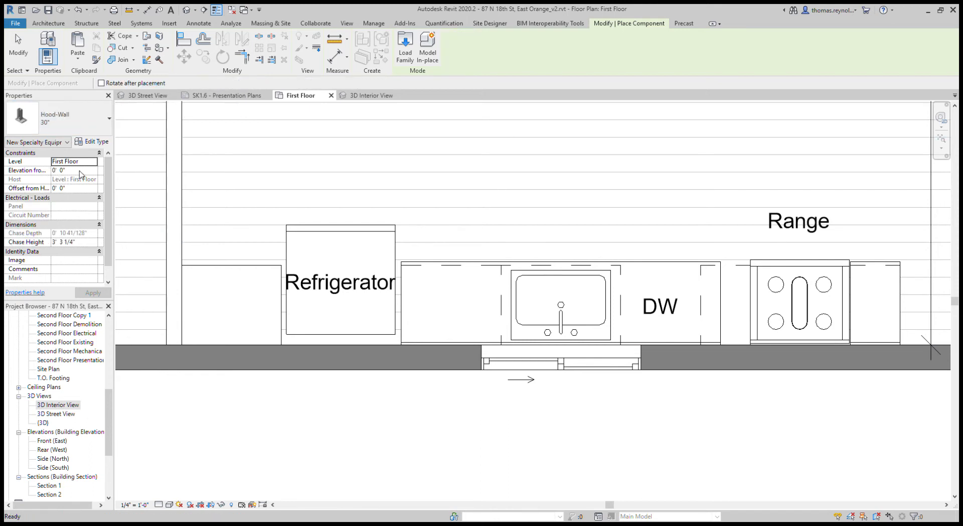
{"action": "left_click", "coordinate": [85, 172]}
{"action": "type", "text": "5"}
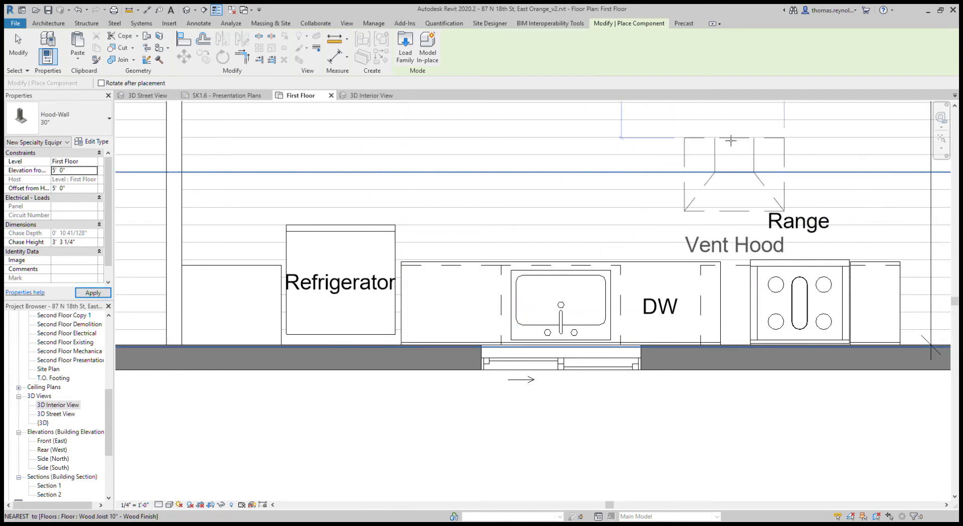
{"action": "key", "text": "space"}
{"action": "key", "text": "space"}
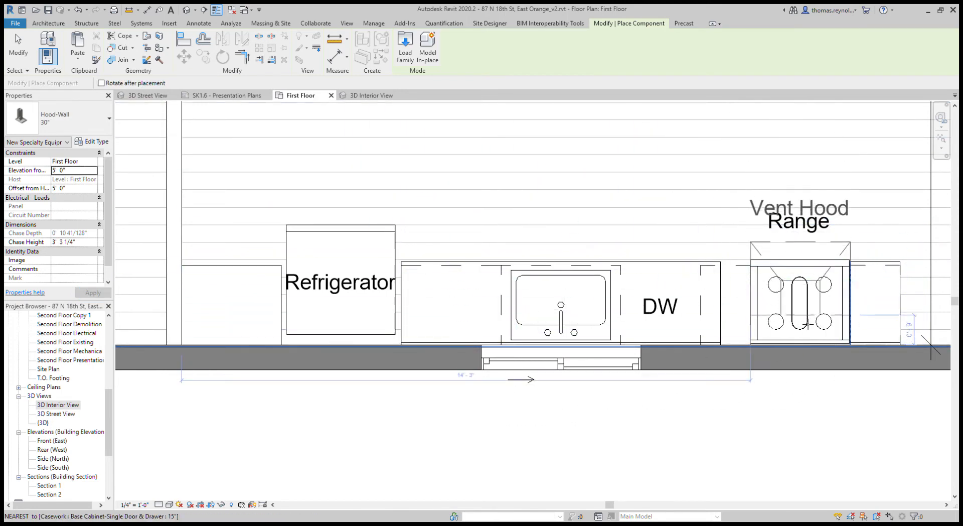
{"action": "scroll", "coordinate": [805, 353], "scroll_direction": "up", "scroll_amount": 3}
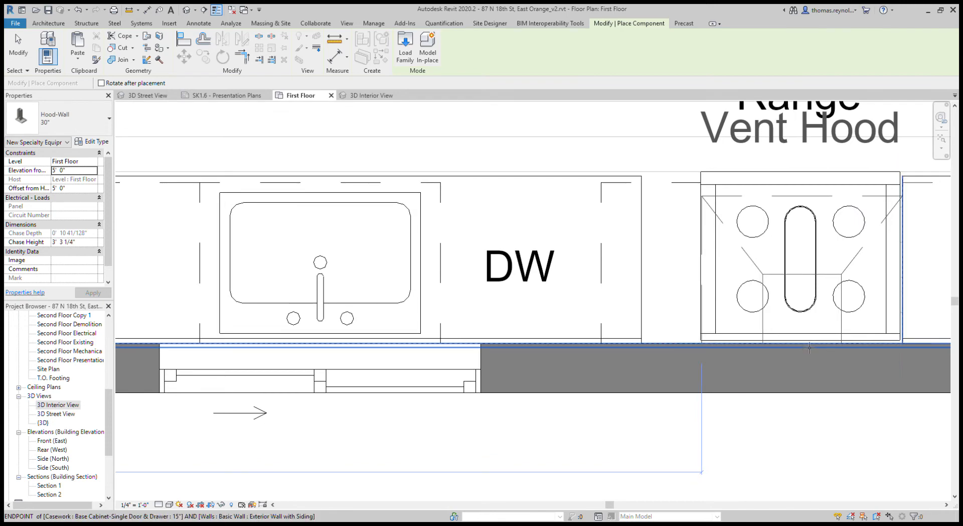
{"action": "left_click", "coordinate": [805, 344]}
{"action": "key", "text": "Escape"}
{"action": "key", "text": "Escape"}
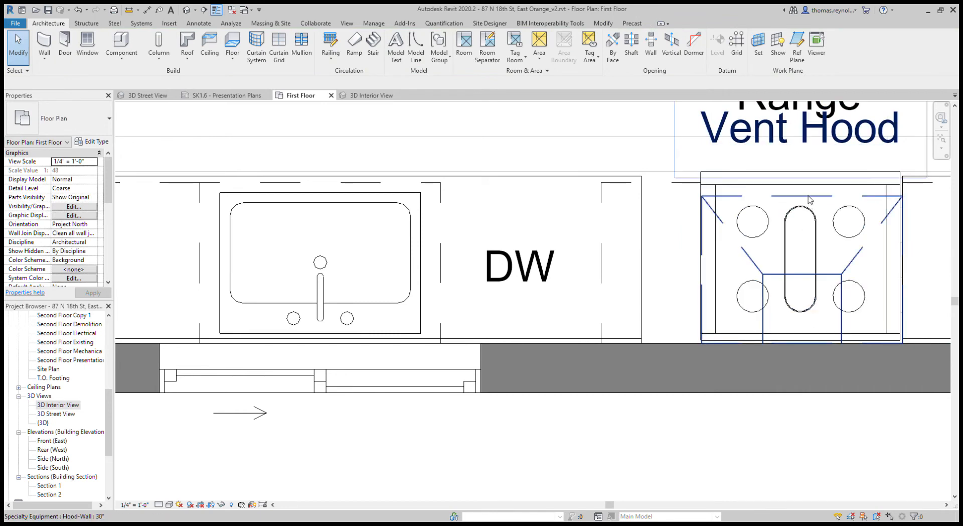
- Align the vent hood's centerline with the range's centerline and inspect the hood in the 3D Interior View
{"action": "left_click", "coordinate": [697, 206]}
{"action": "left_click_drag", "start_coordinate": [694, 205], "coordinate": [580, 204]}
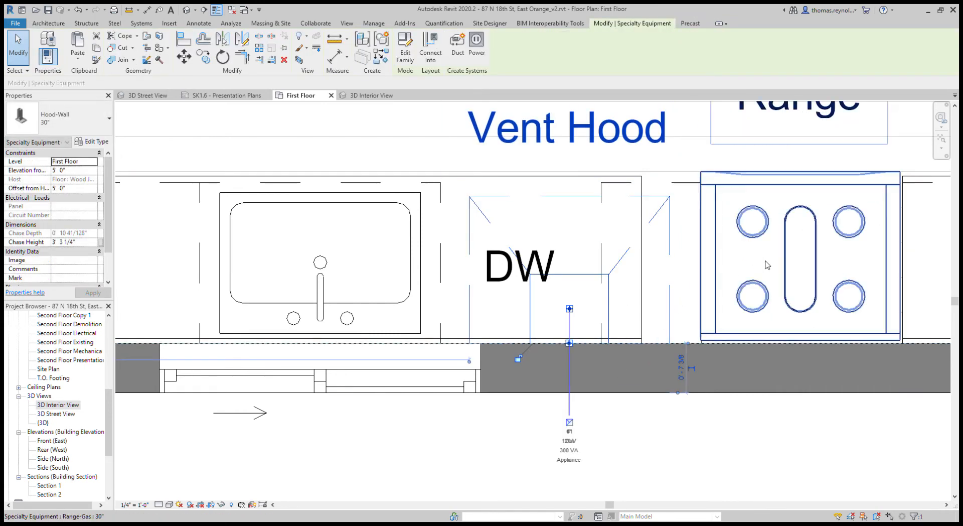
{"action": "key", "text": "a"}
{"action": "key", "text": "l"}
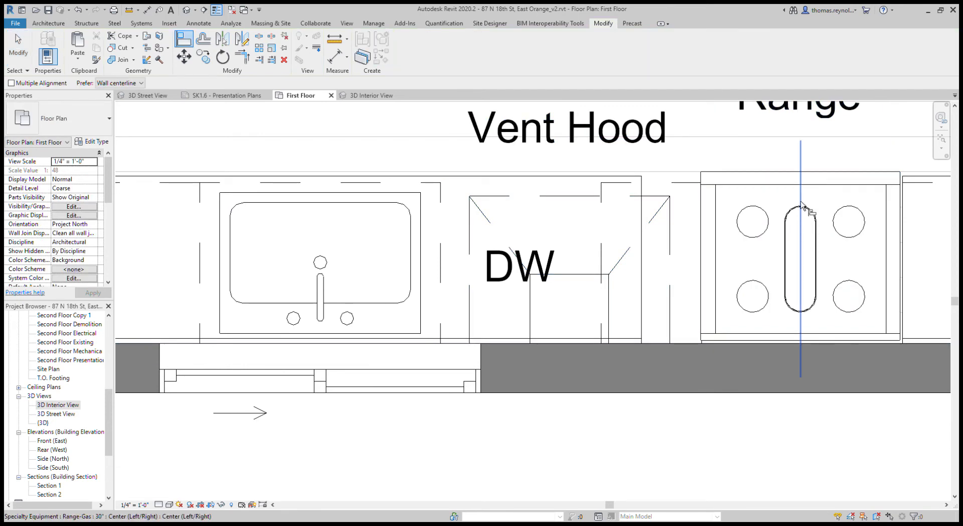
{"action": "left_click", "coordinate": [801, 238]}
{"action": "left_click", "coordinate": [571, 303]}
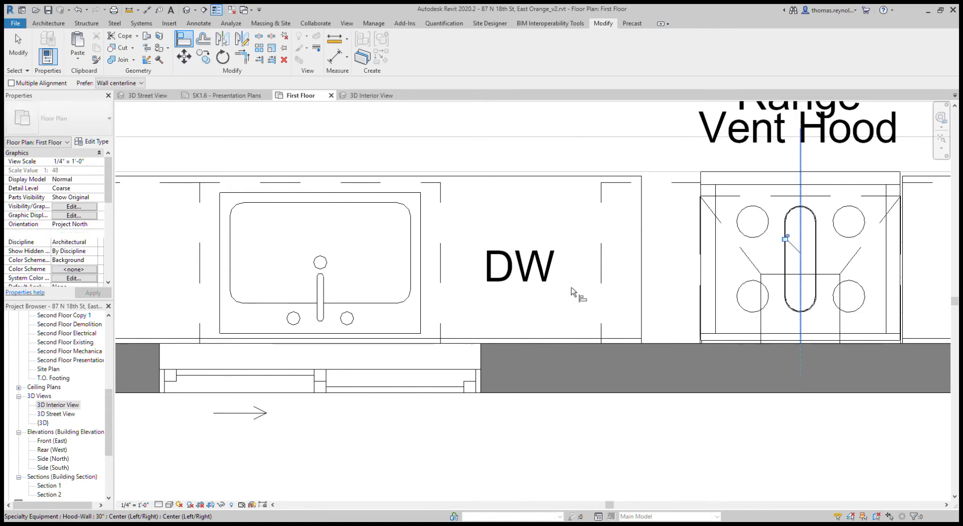
{"action": "scroll", "coordinate": [686, 363], "scroll_direction": "down", "scroll_amount": 3}
{"action": "key", "text": "Escape"}
{"action": "key", "text": "Escape"}
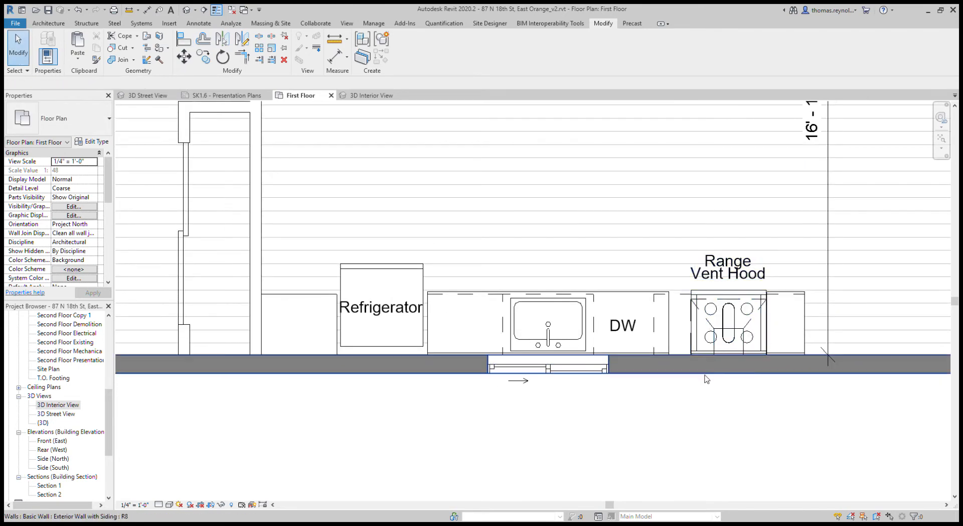
{"action": "left_click", "coordinate": [370, 96]}
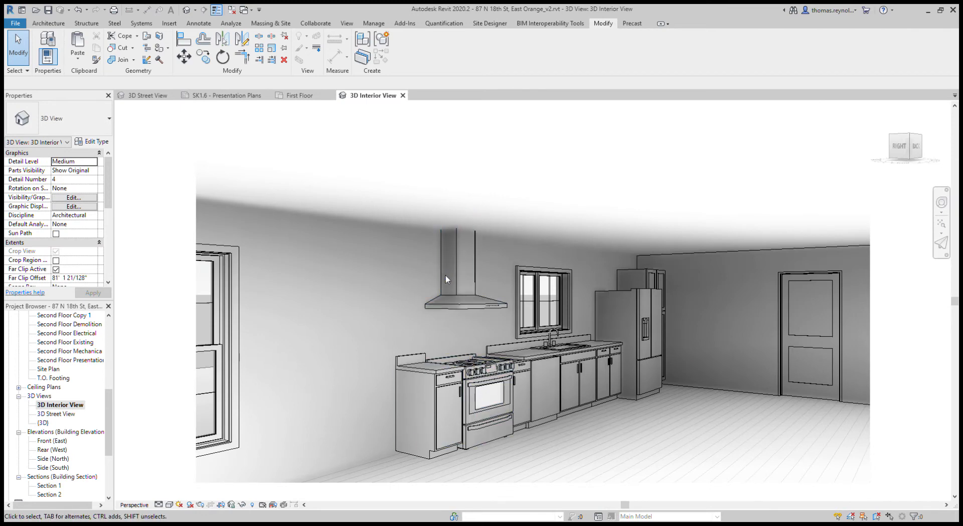
{"action": "left_click", "coordinate": [456, 259]}
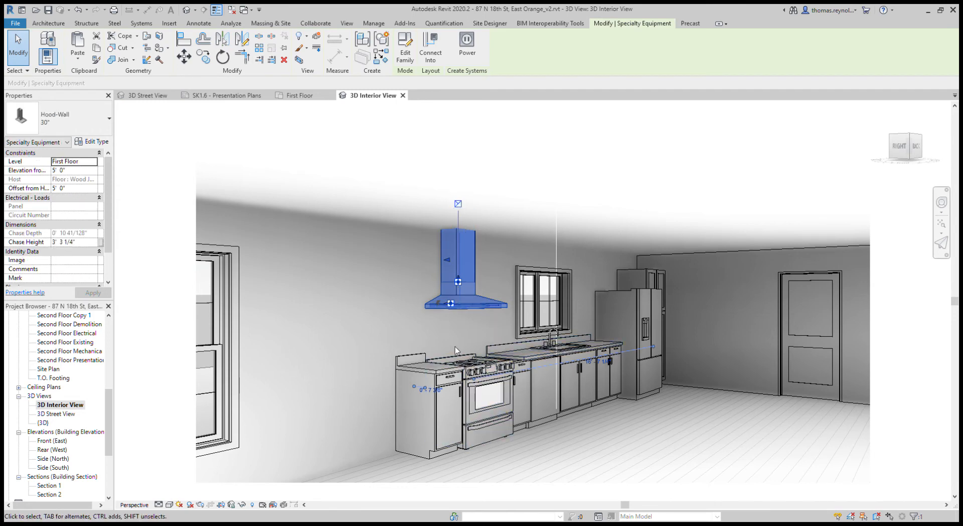
{"action": "key", "text": "Escape"}
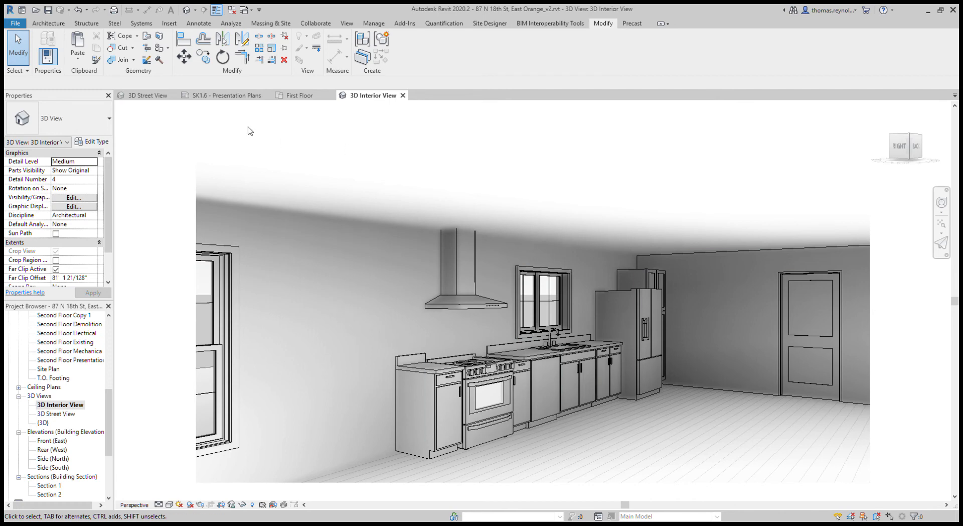
- On the First Floor plan, place a 36" Upper Cabinet-Double Door-Wall on the exterior wall behind the refrigerator
{"action": "left_click", "coordinate": [283, 96]}
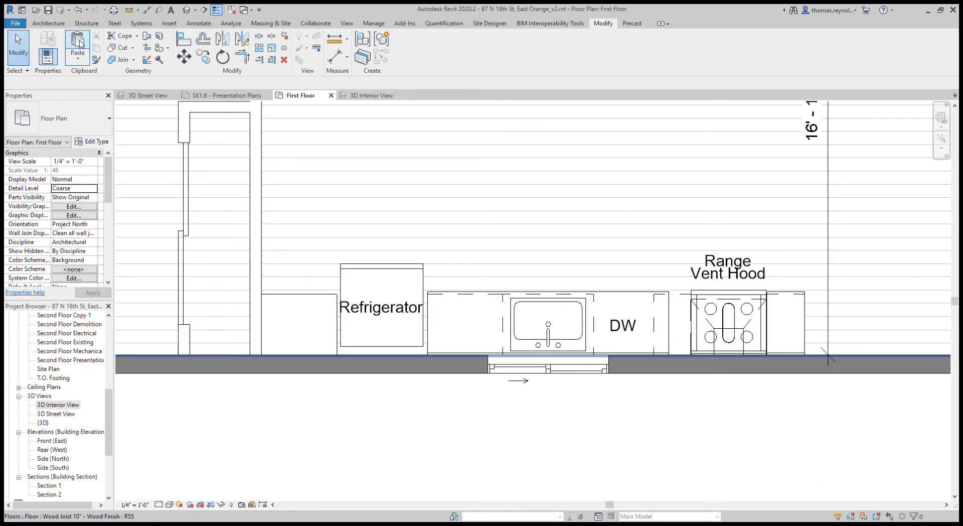
{"action": "left_click", "coordinate": [48, 23]}
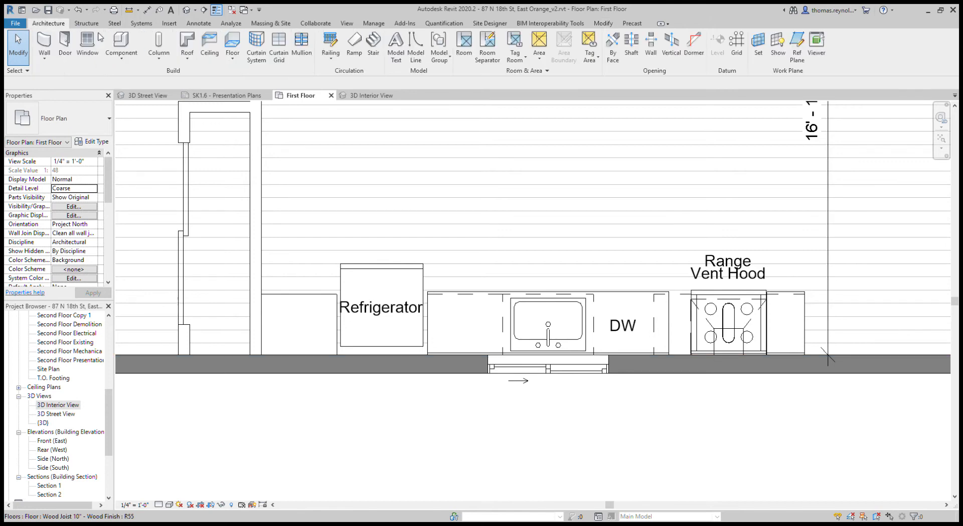
{"action": "left_click", "coordinate": [119, 43]}
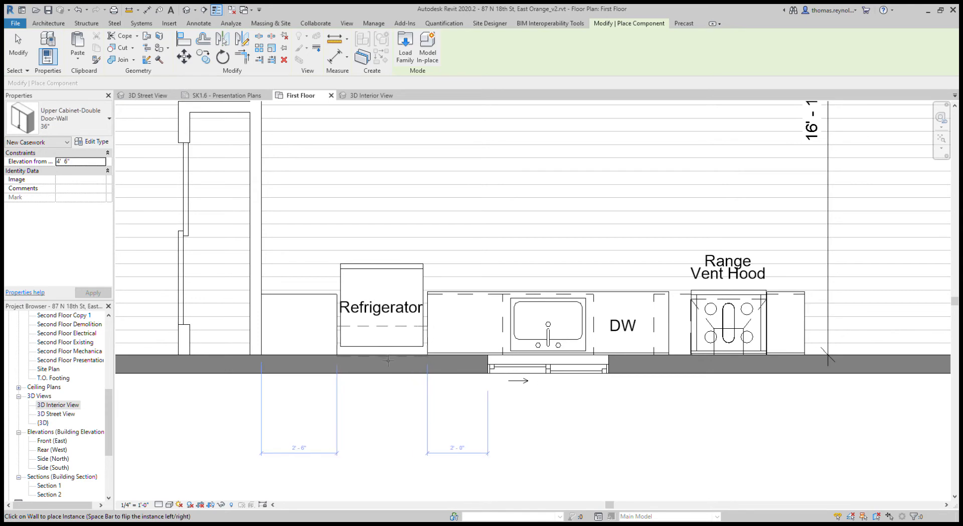
{"action": "key", "text": "Escape"}
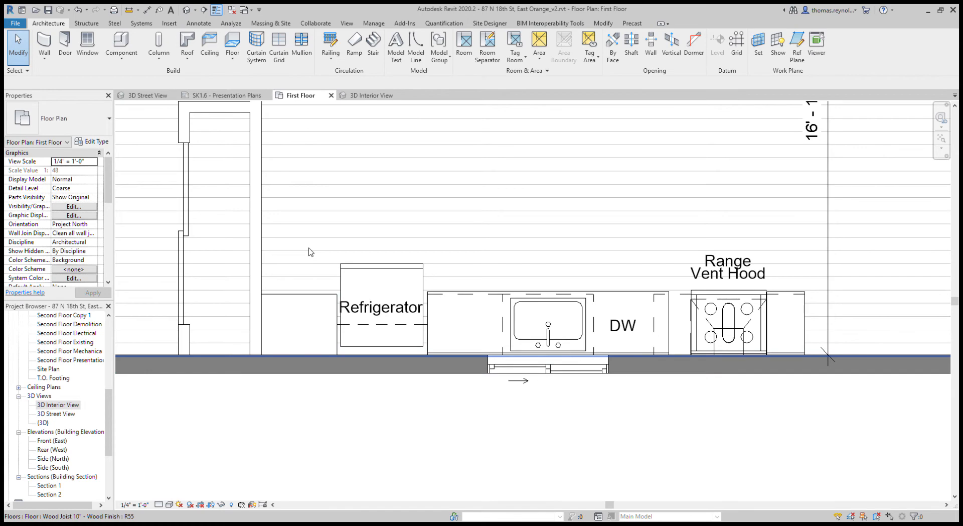
- In the 3D Interior View, give the upper cabinet at the refrigerator a new, shorter type named 36" x 12"
{"action": "left_click", "coordinate": [368, 96]}
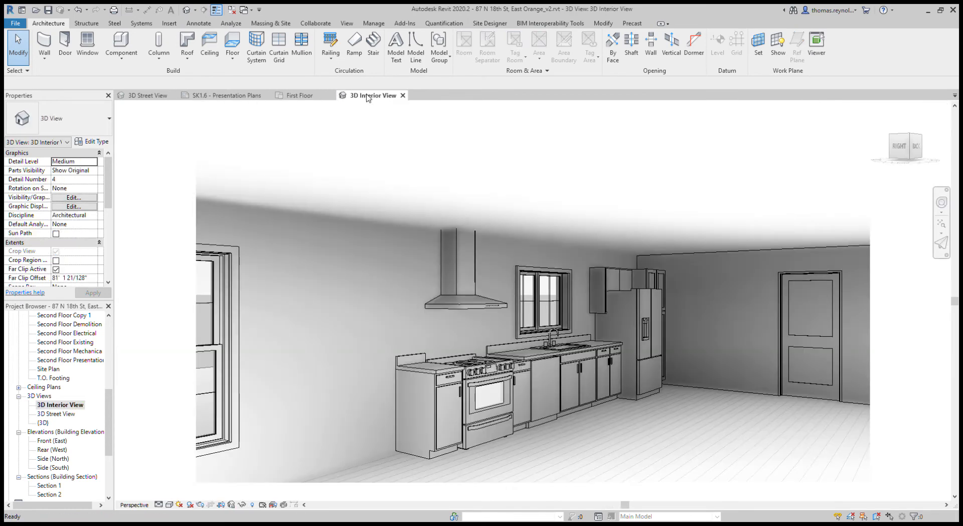
{"action": "left_click", "coordinate": [621, 272]}
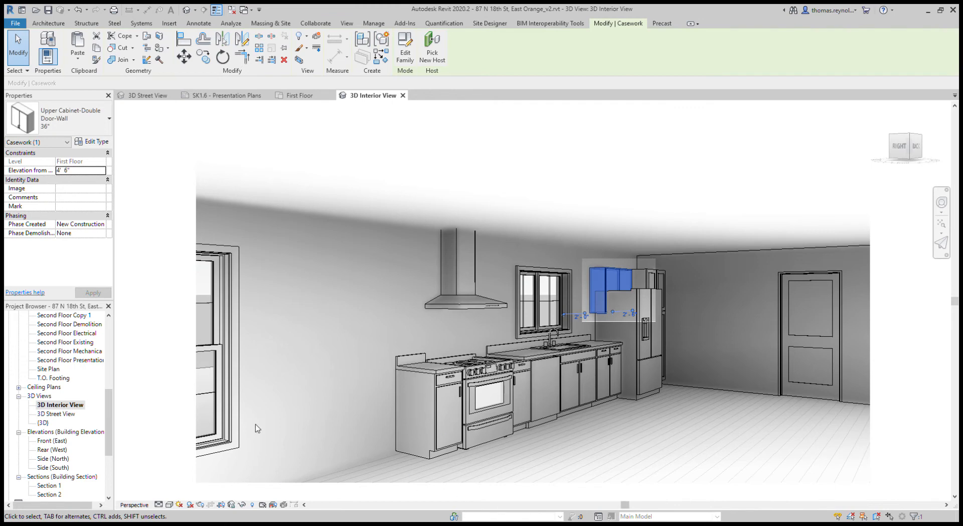
{"action": "left_click", "coordinate": [96, 142]}
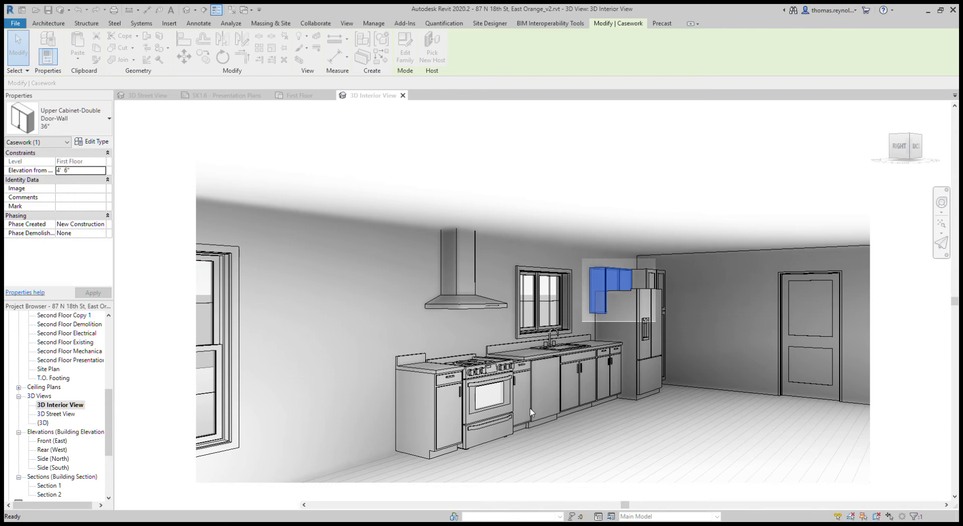
- Raise the refrigerator's upper cabinet to elevation 6' 0" and give it a new, deeper type named 36" x 12" x 24" D
{"action": "left_click", "coordinate": [86, 171]}
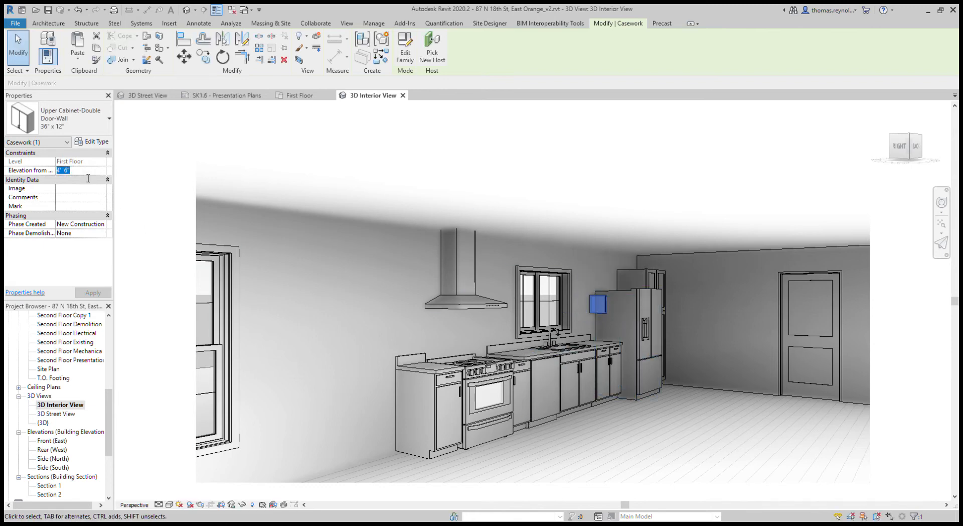
{"action": "key", "text": "Home"}
{"action": "type", "text": "=1"}
{"action": "key", "text": "Return"}
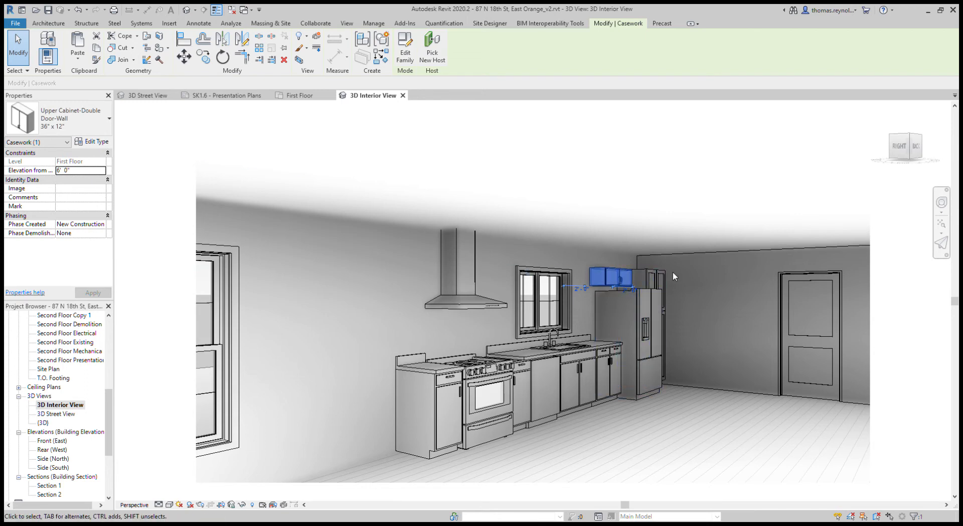
{"action": "left_click", "coordinate": [97, 143]}
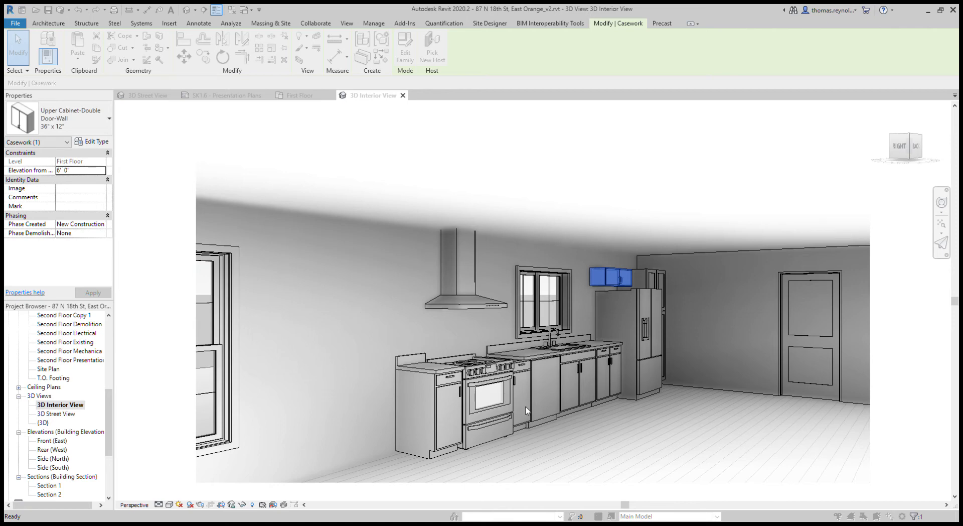
{"action": "key", "text": "Escape"}
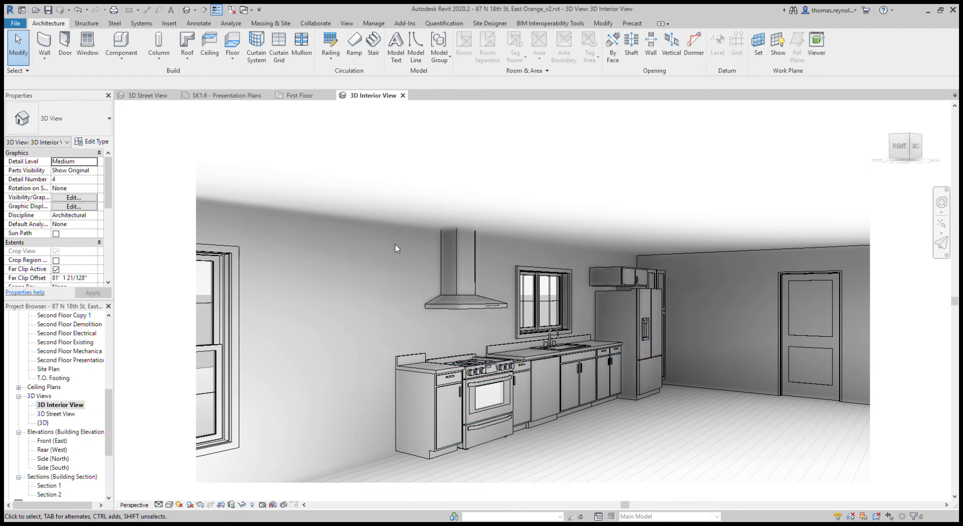
- On the First Floor plan, measure the distance from the refrigerator's upper cabinet edge to the window opening with an Aligned dimension
{"action": "left_click", "coordinate": [300, 96]}
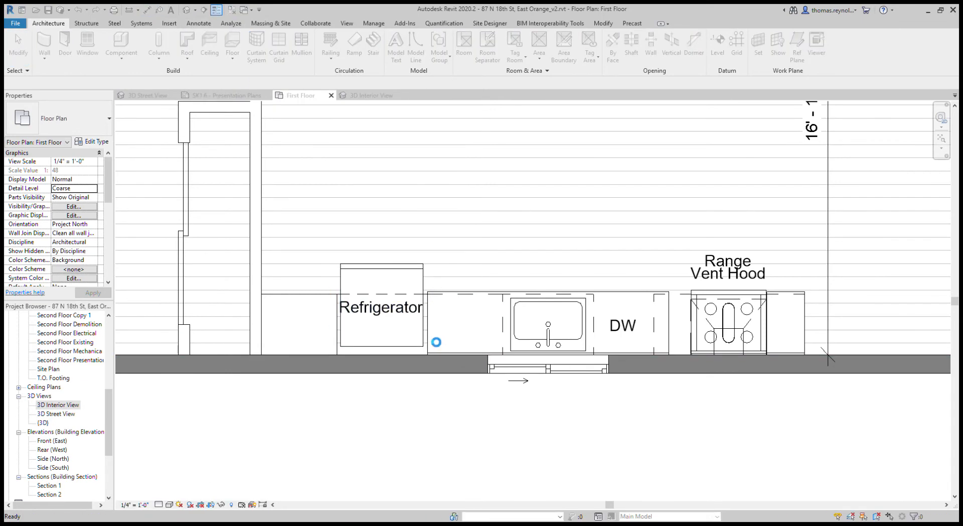
{"action": "left_click", "coordinate": [427, 327]}
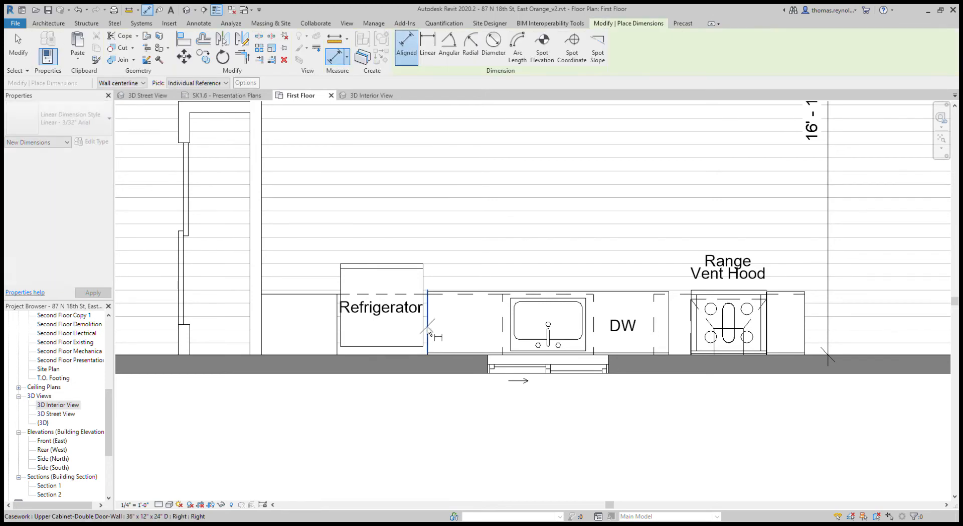
{"action": "left_click", "coordinate": [488, 368]}
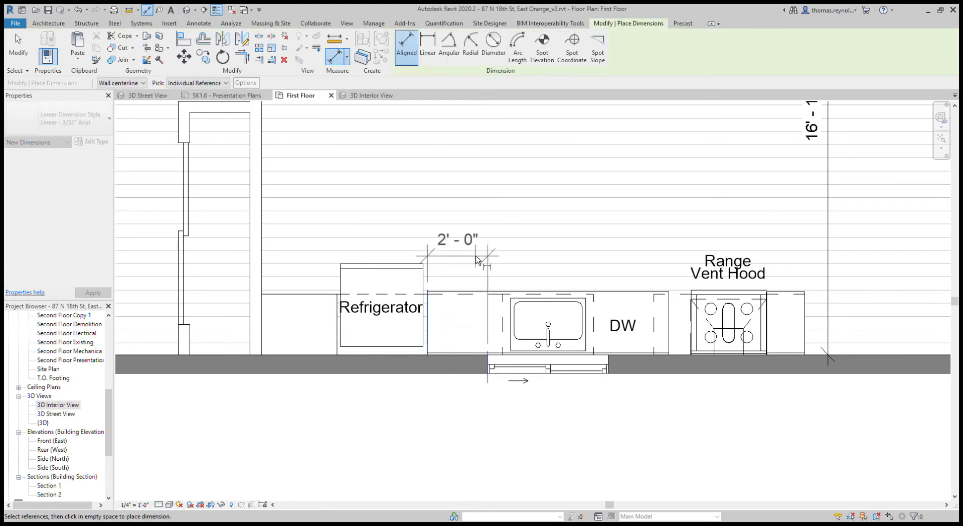
{"action": "key", "text": "Escape"}
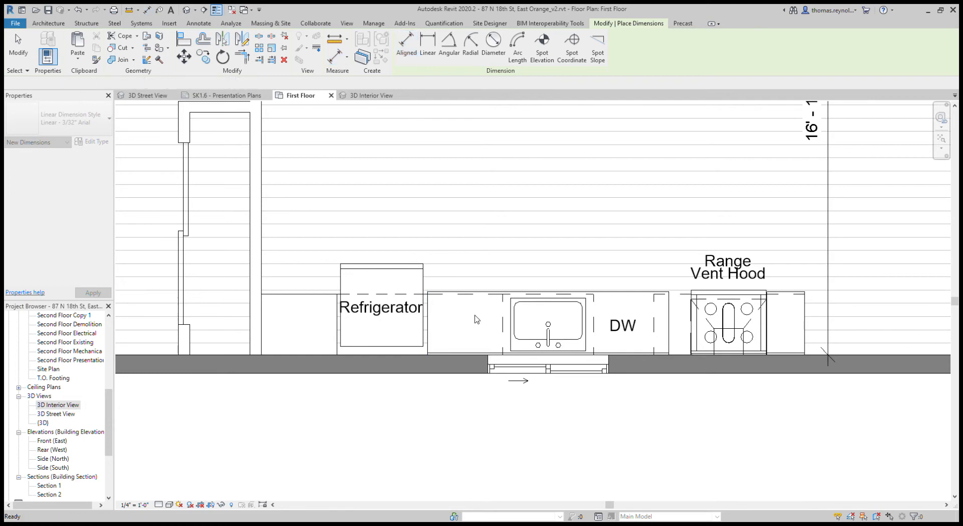
- On the First Floor plan, place a 24" Upper Cabinet-Double Door-Wall between the refrigerator and the window, and check it in the 3D Interior View
{"action": "left_click", "coordinate": [48, 23]}
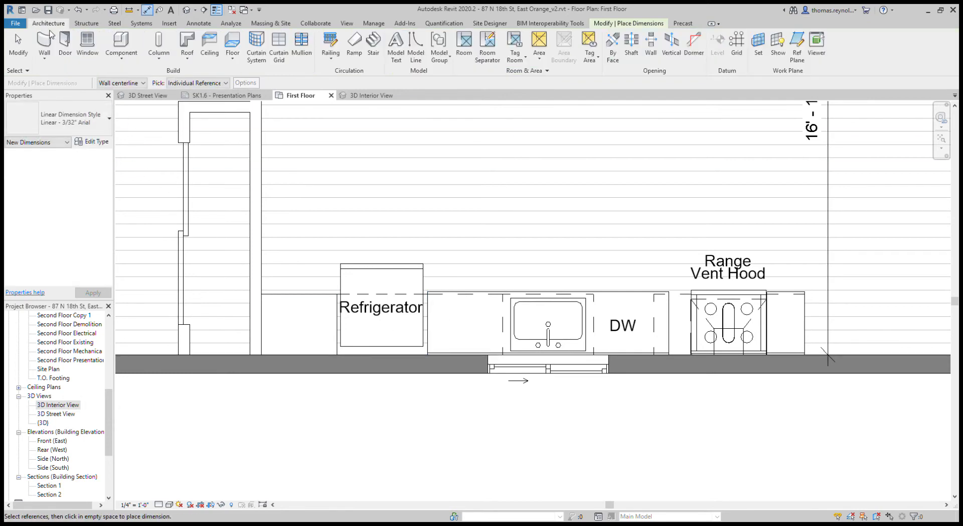
{"action": "left_click", "coordinate": [89, 43]}
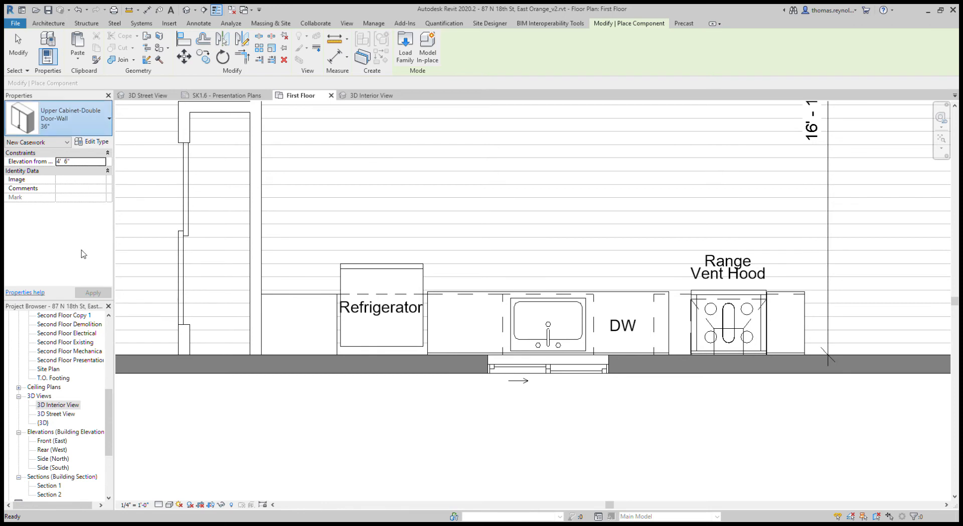
{"action": "left_click", "coordinate": [462, 359]}
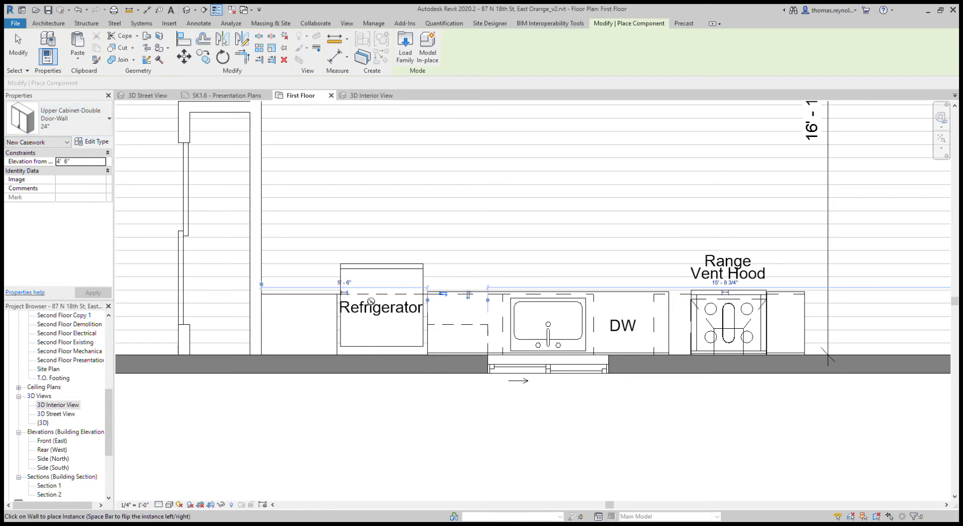
{"action": "key", "text": "Escape"}
{"action": "key", "text": "Escape"}
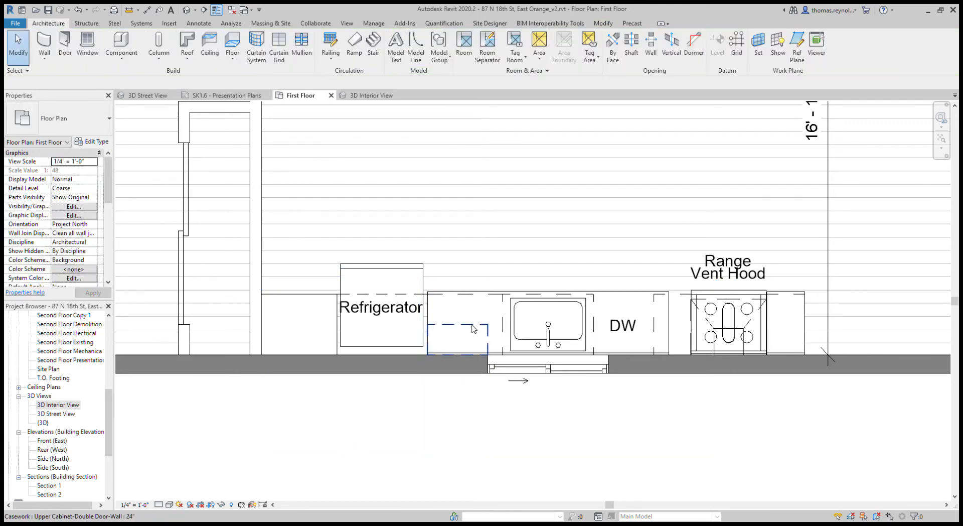
{"action": "left_click", "coordinate": [472, 323]}
{"action": "left_click", "coordinate": [368, 97]}
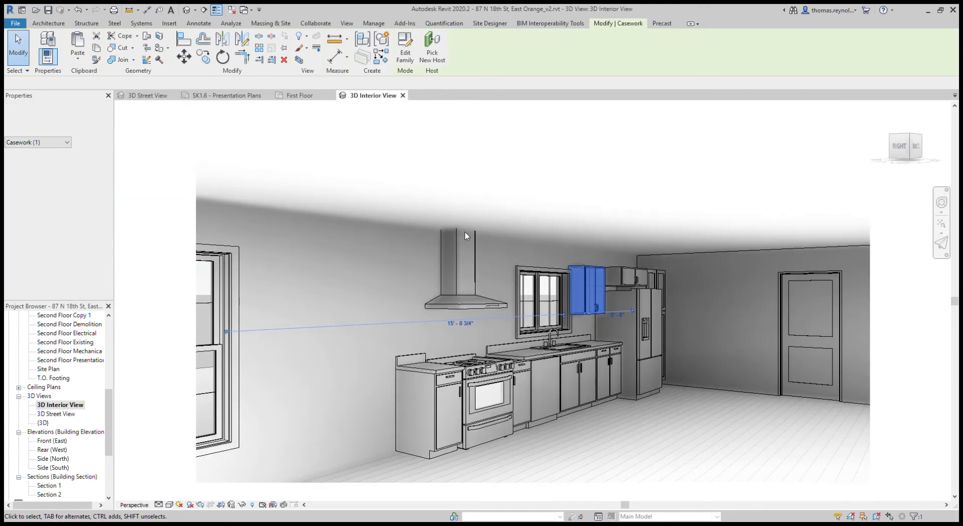
{"action": "key", "text": "Escape"}
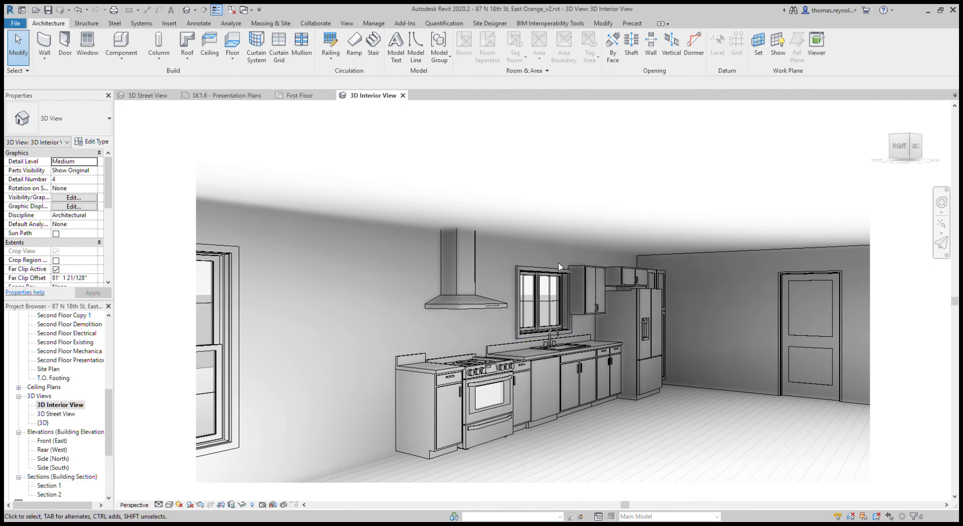
- On the First Floor plan, change that cabinet to Upper Cabinet-Single Door-Wall 21" and align its side with the refrigerator's upper cabinet edge
{"action": "left_click", "coordinate": [289, 97]}
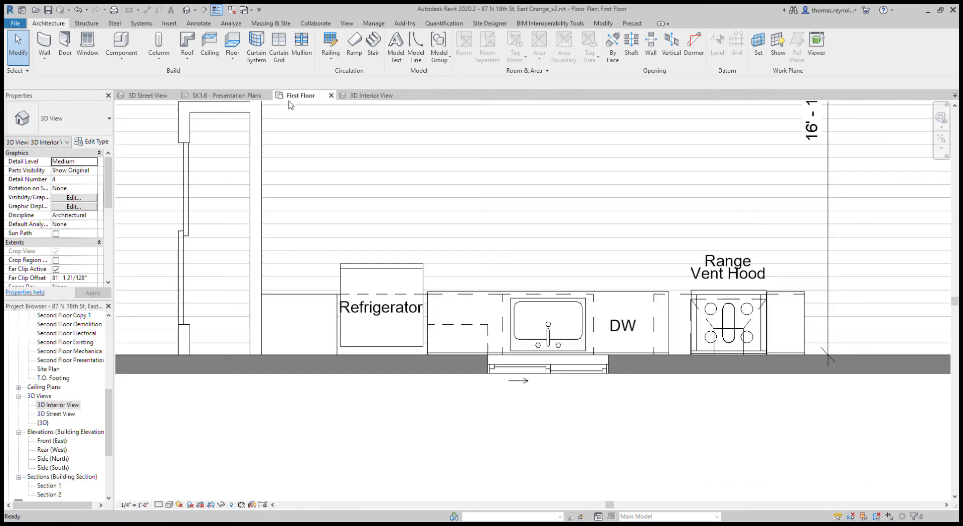
{"action": "left_click", "coordinate": [464, 328]}
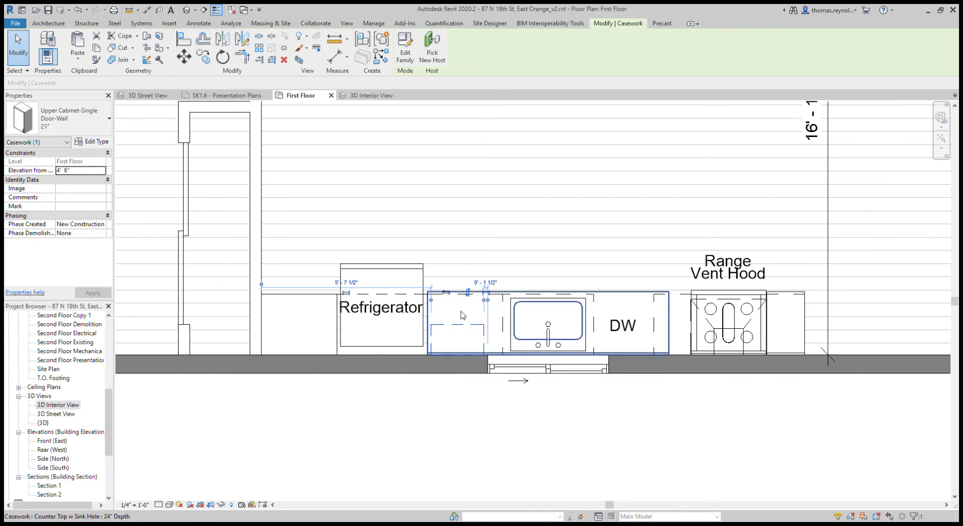
{"action": "scroll", "coordinate": [441, 346], "scroll_direction": "up", "scroll_amount": 2}
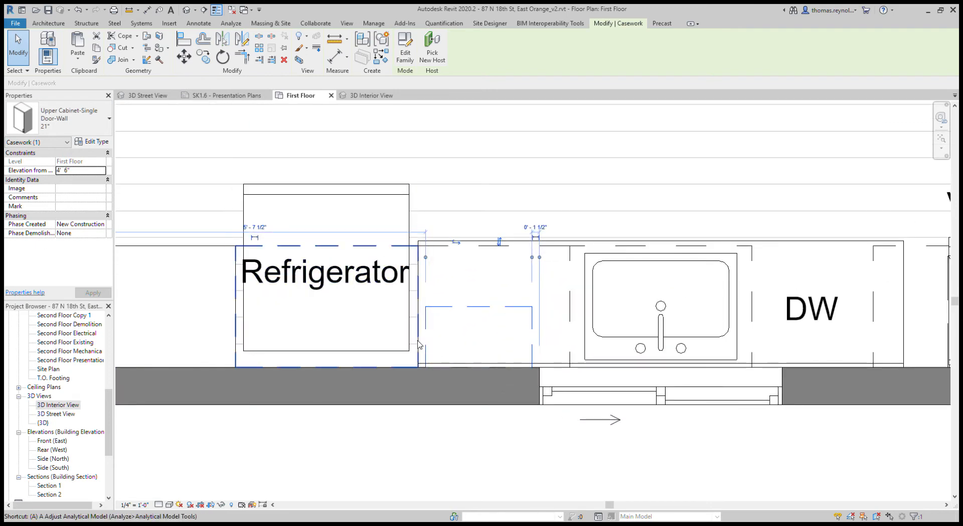
{"action": "key", "text": "a"}
{"action": "key", "text": "l"}
{"action": "left_click", "coordinate": [420, 345]}
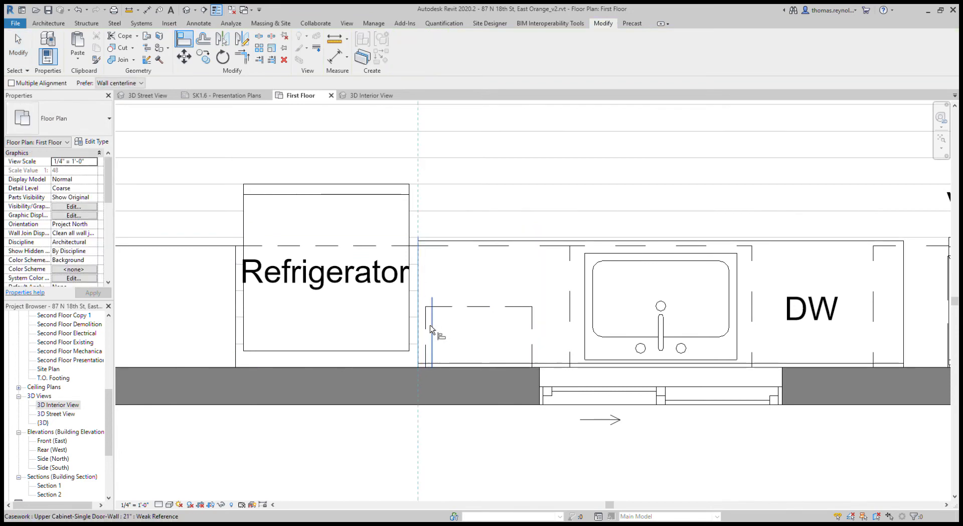
{"action": "left_click", "coordinate": [426, 326]}
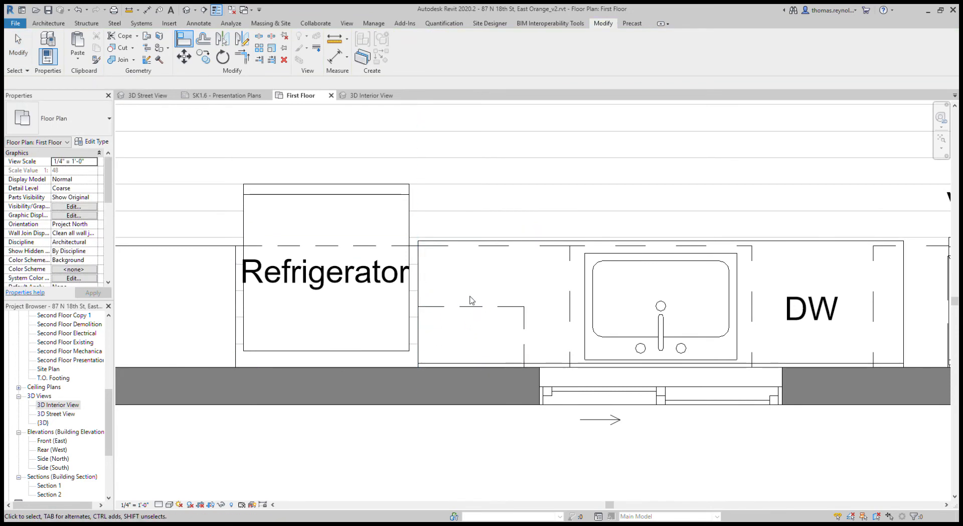
{"action": "key", "text": "Escape"}
{"action": "key", "text": "Escape"}
- Mirror a copy of the 21" upper cabinet about the center of the window at the sink
{"action": "left_click", "coordinate": [223, 39]}
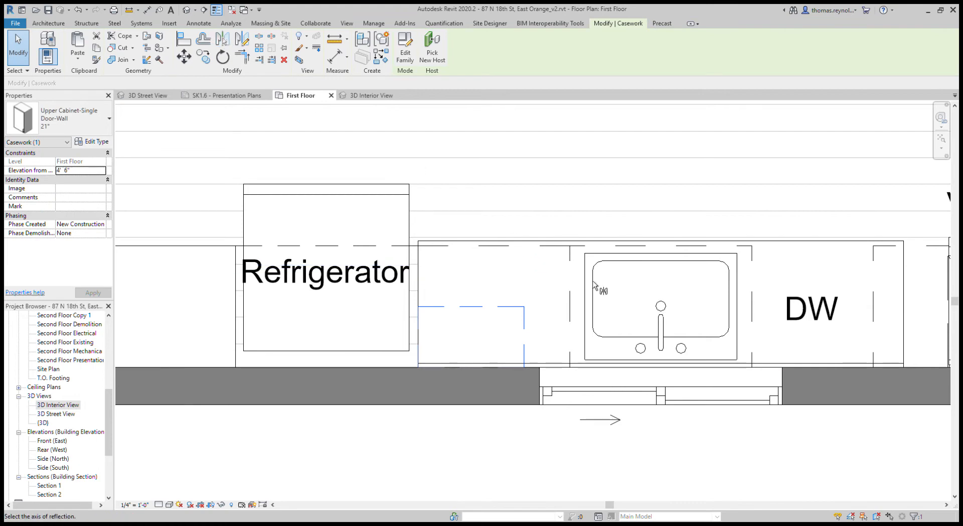
{"action": "left_click", "coordinate": [670, 392]}
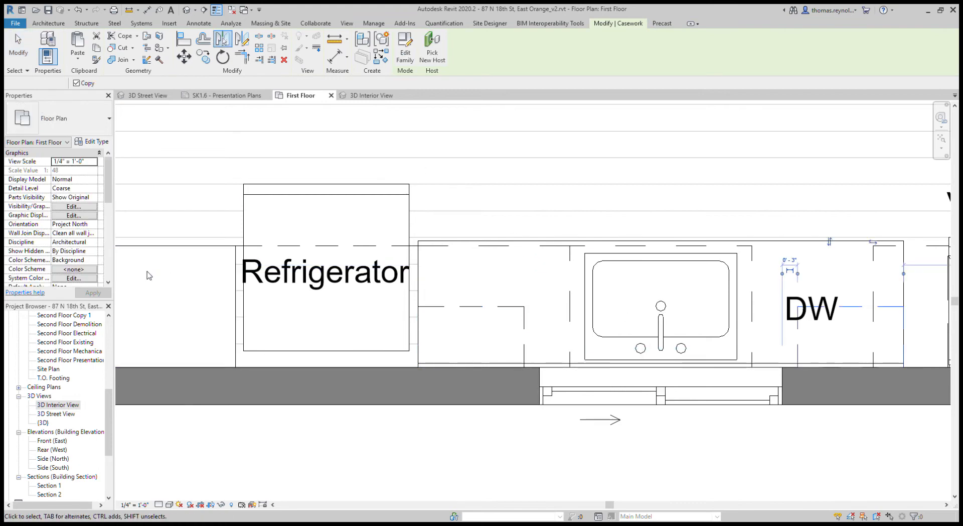
{"action": "scroll", "coordinate": [146, 275], "scroll_direction": "down", "scroll_amount": 3}
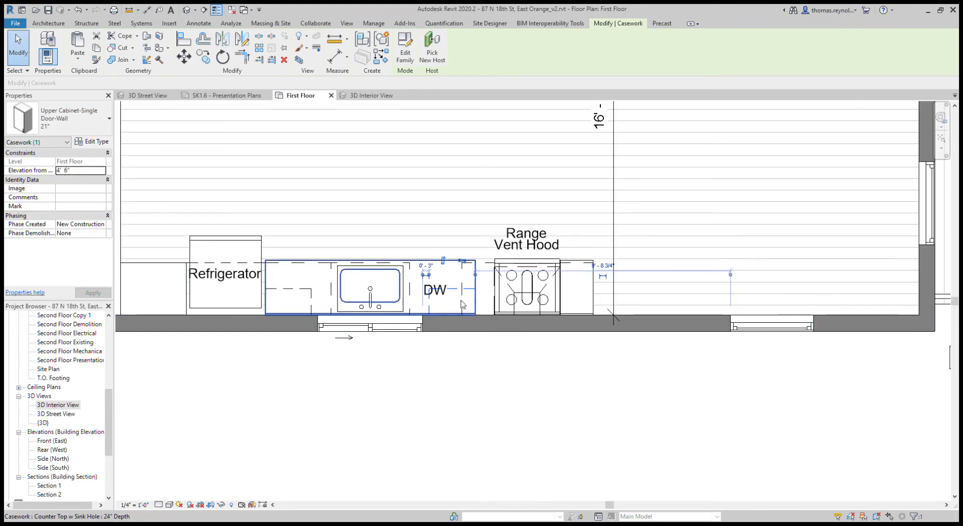
- Measure from the vent hood's near edge to the far side of the mirrored upper cabinet with an Aligned dimension
{"action": "scroll", "coordinate": [465, 291], "scroll_direction": "up", "scroll_amount": 3}
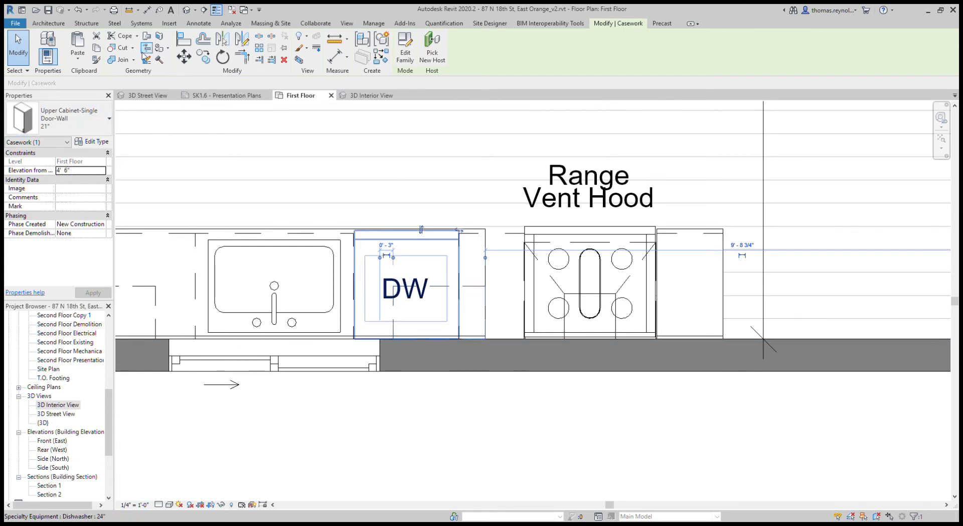
{"action": "left_click", "coordinate": [146, 9]}
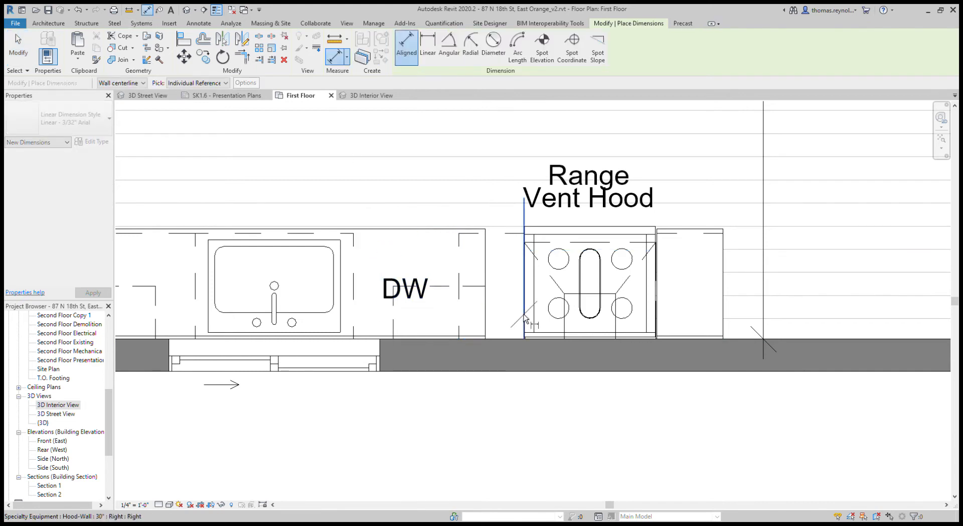
{"action": "left_click", "coordinate": [524, 316]}
{"action": "left_click", "coordinate": [394, 318]}
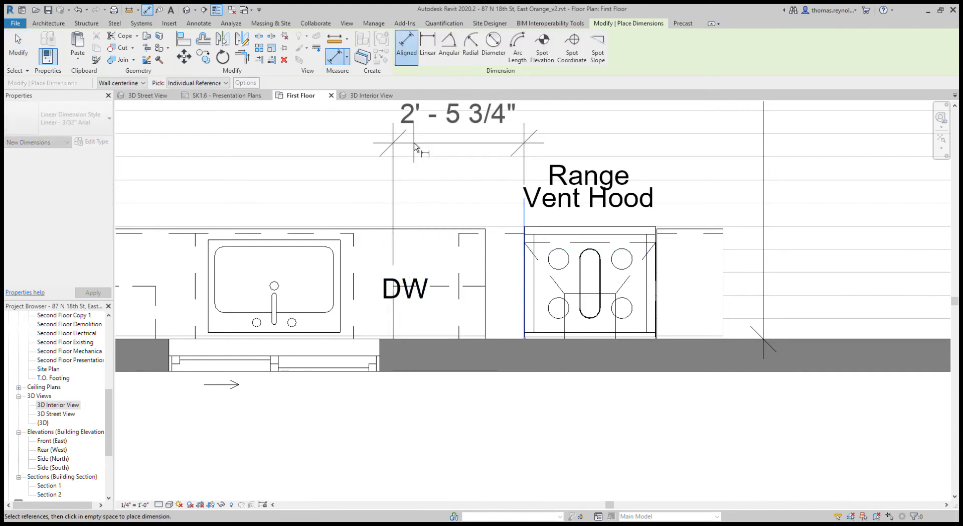
{"action": "key", "text": "Escape"}
{"action": "key", "text": "Escape"}
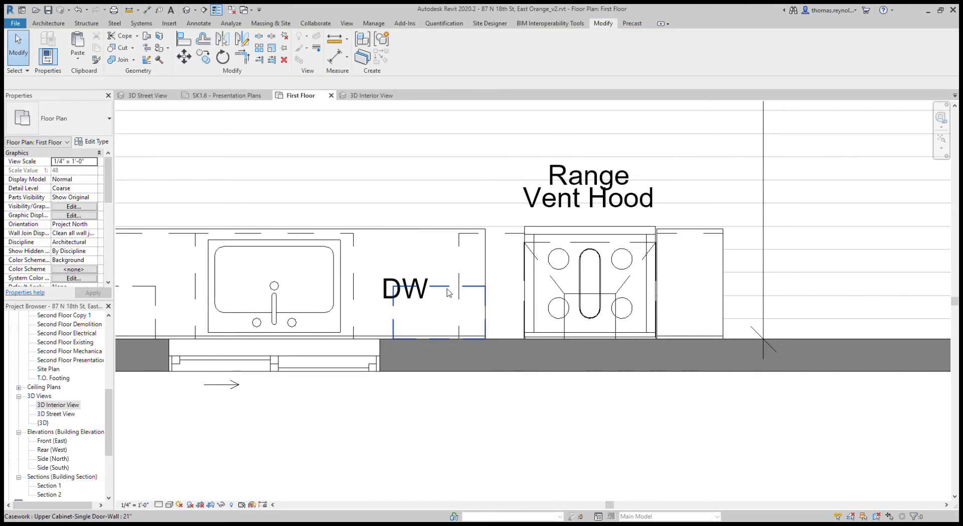
- Change the mirrored upper cabinet to Upper Cabinet-Double Door-Wall 30" and align its side with the vent hood's edge
{"action": "left_click", "coordinate": [436, 283]}
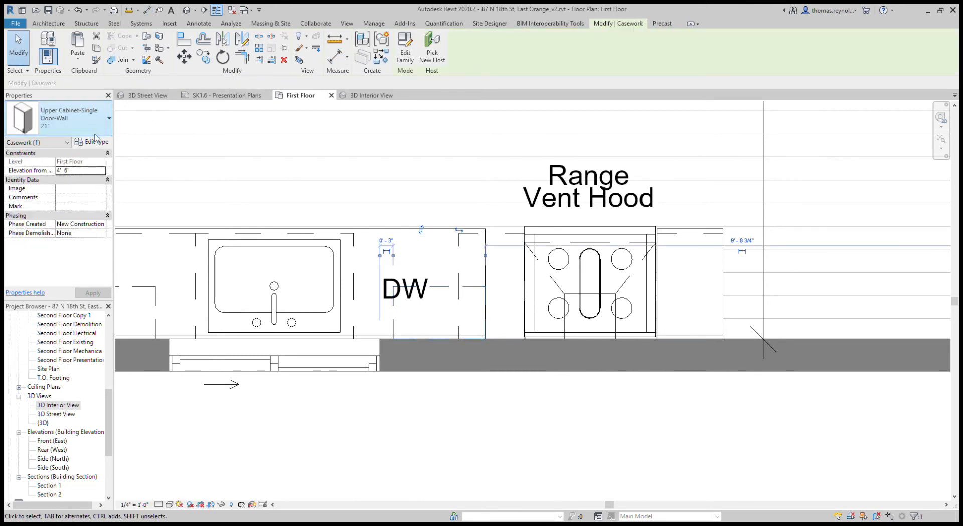
{"action": "left_click", "coordinate": [95, 126]}
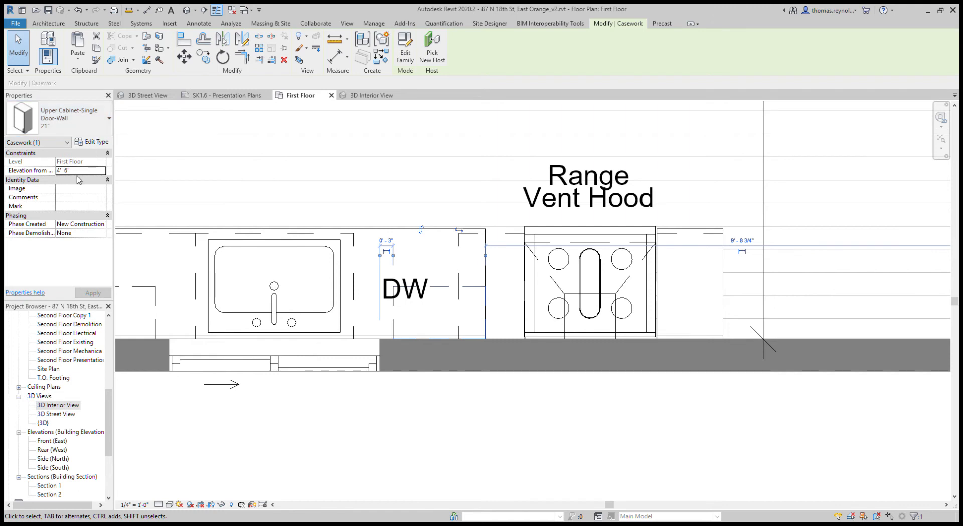
{"action": "left_click", "coordinate": [79, 180]}
{"action": "key", "text": "a"}
{"action": "key", "text": "l"}
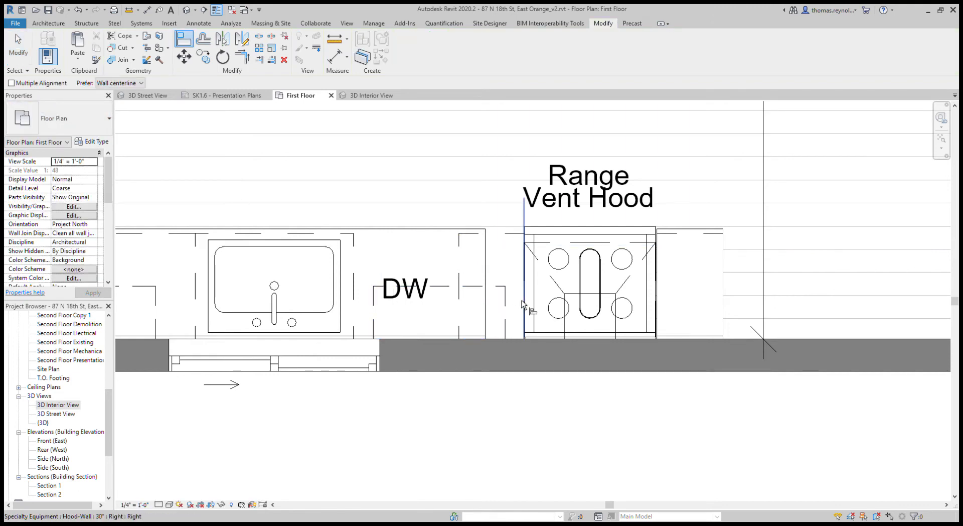
{"action": "left_click", "coordinate": [524, 286]}
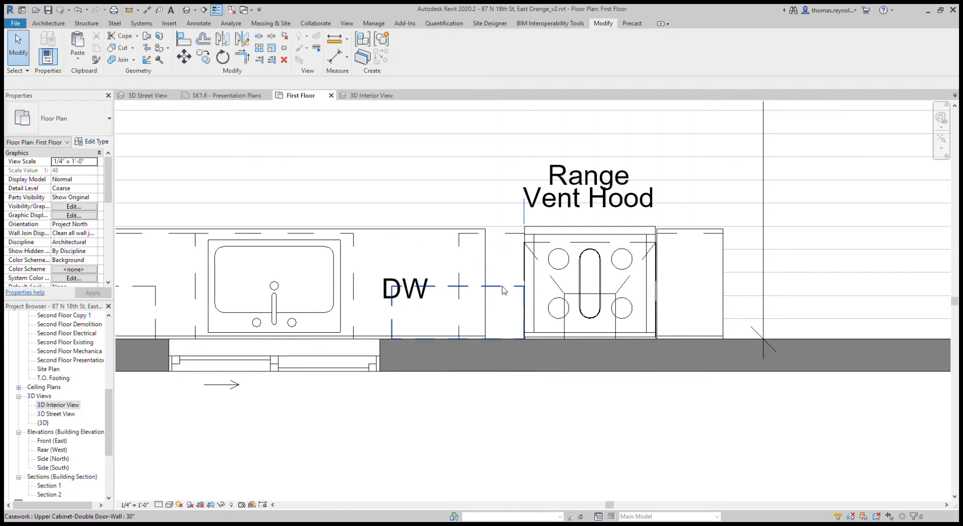
{"action": "key", "text": "Escape"}
- Mirror a copy of the 30" upper cabinet about the center of the vent hood to the other side of the range
{"action": "left_click", "coordinate": [221, 40]}
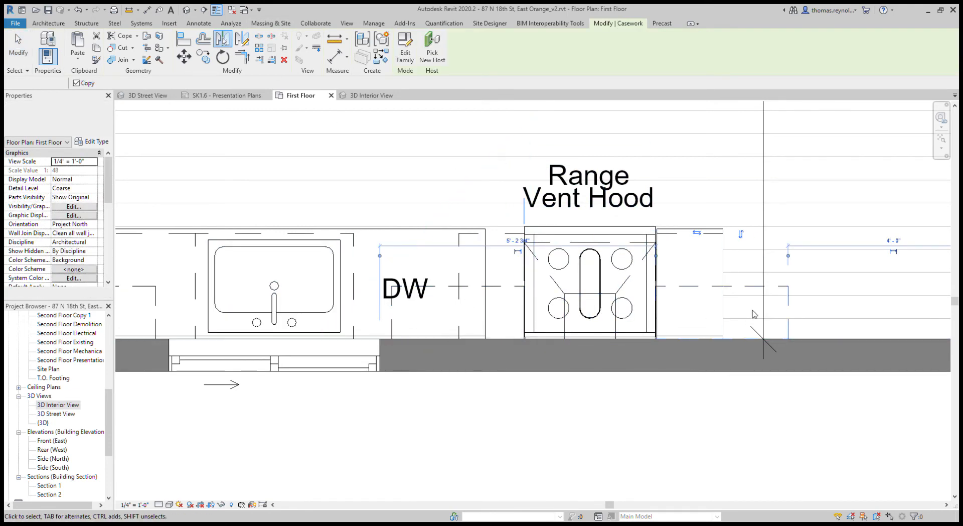
{"action": "key", "text": "Escape"}
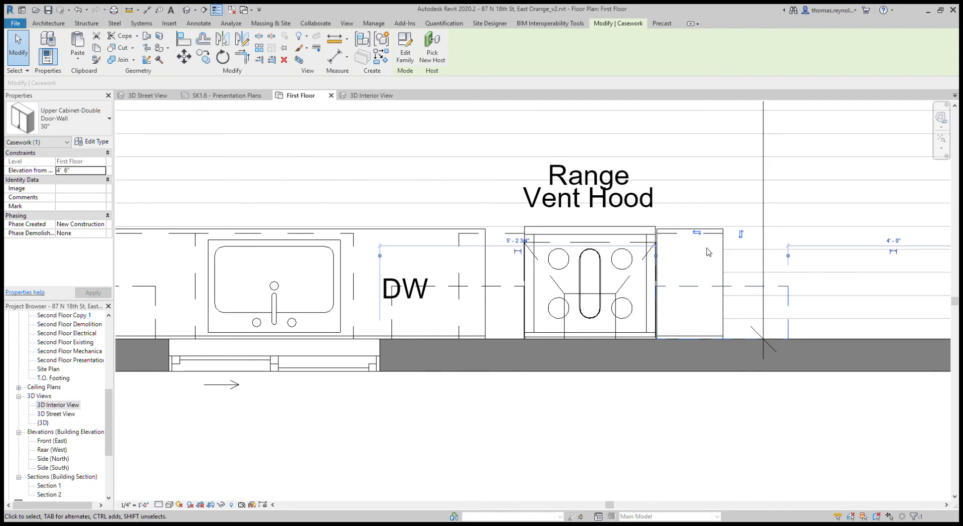
{"action": "scroll", "coordinate": [714, 239], "scroll_direction": "down", "scroll_amount": 6}
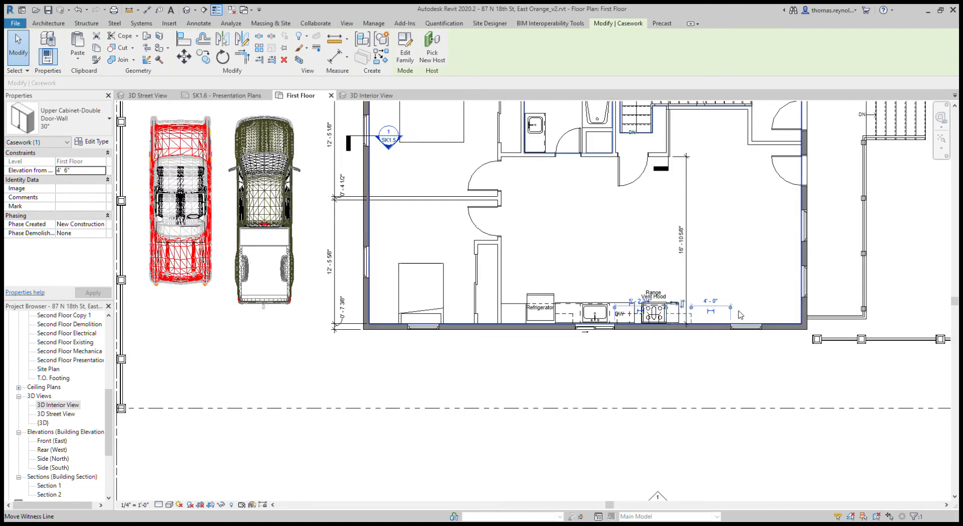
{"action": "scroll", "coordinate": [685, 314], "scroll_direction": "up", "scroll_amount": 4}
{"action": "scroll", "coordinate": [685, 314], "scroll_direction": "up", "scroll_amount": 3}
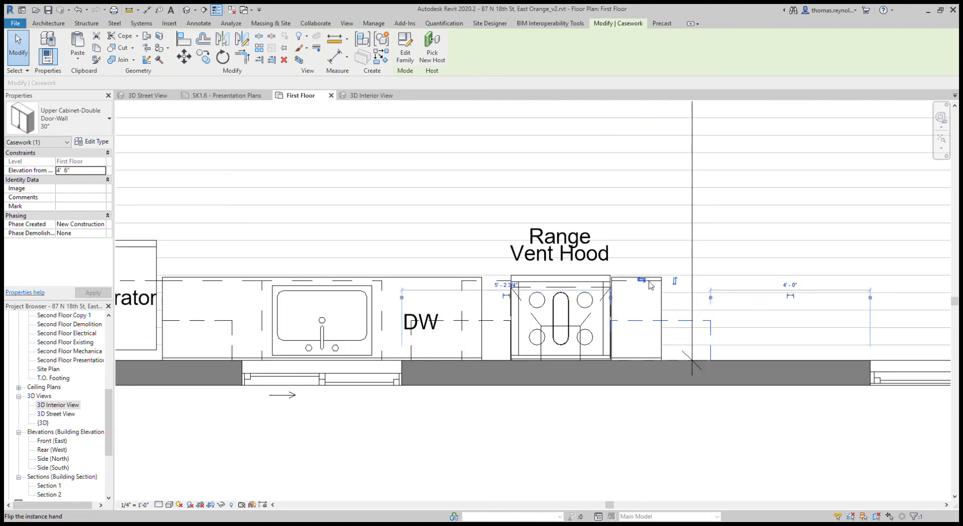
- Change the upper cabinet beside the range to Upper Cabinet-Single Door-Wall 15" and align its edge with the base cabinet below
{"action": "left_click", "coordinate": [660, 315]}
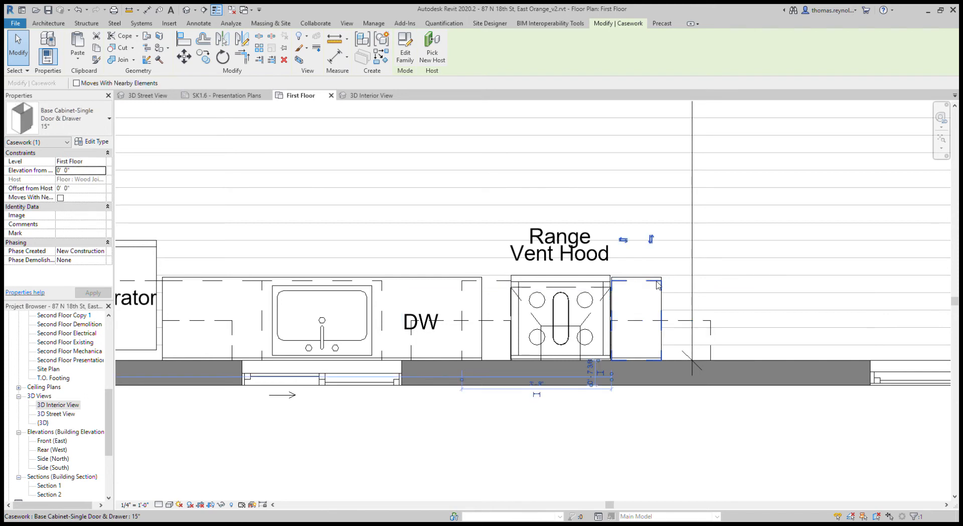
{"action": "left_click", "coordinate": [659, 320]}
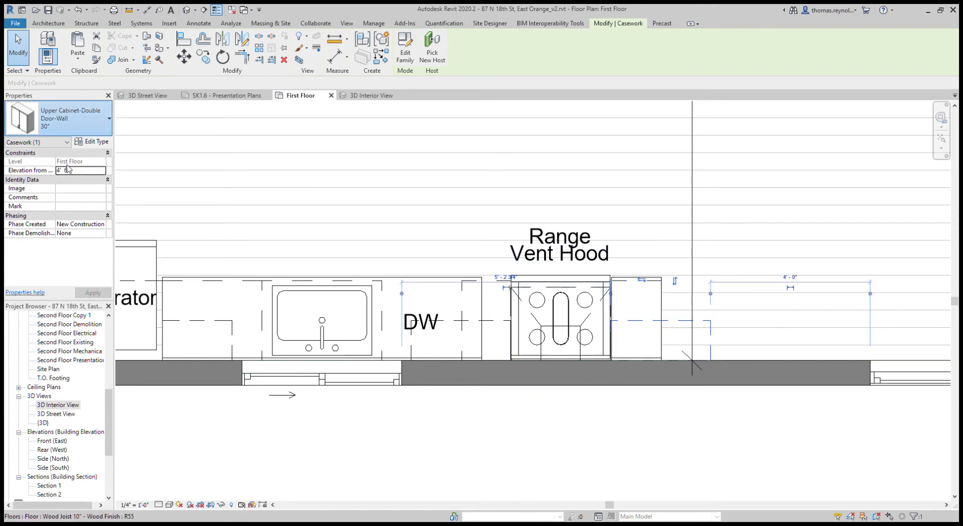
{"action": "key", "text": "Down"}
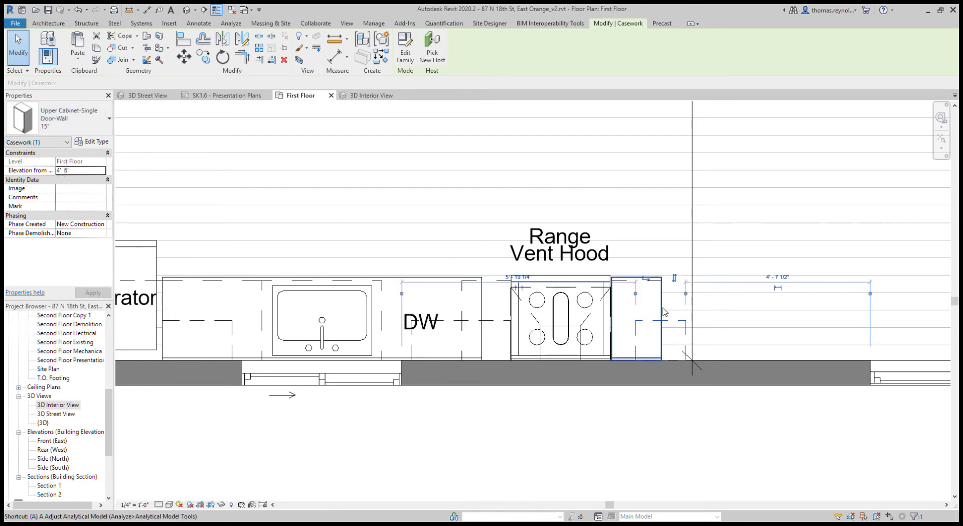
{"action": "left_click", "coordinate": [664, 312]}
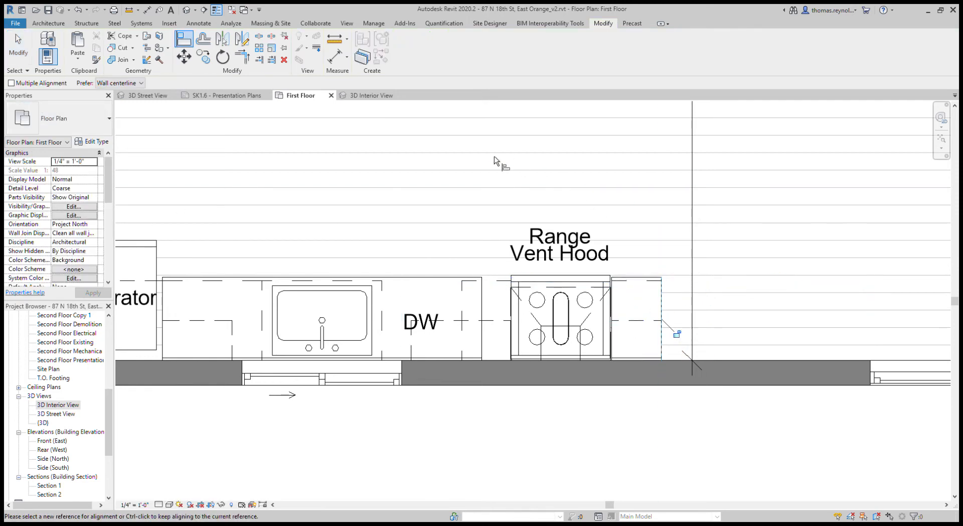
- Inspect the upper cabinets around the vent hood in the 3D Interior View and close that view
{"action": "left_click", "coordinate": [389, 95]}
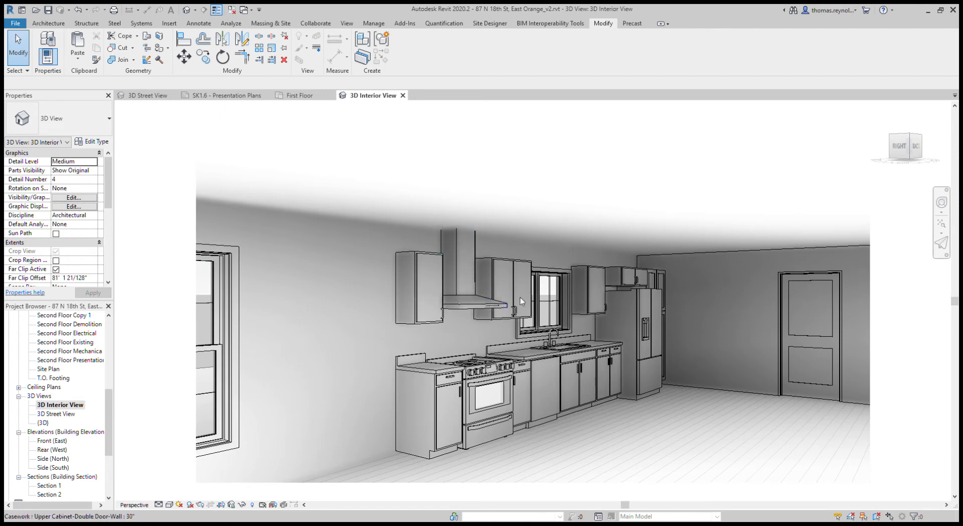
{"action": "left_click", "coordinate": [598, 271]}
{"action": "key", "text": "Escape"}
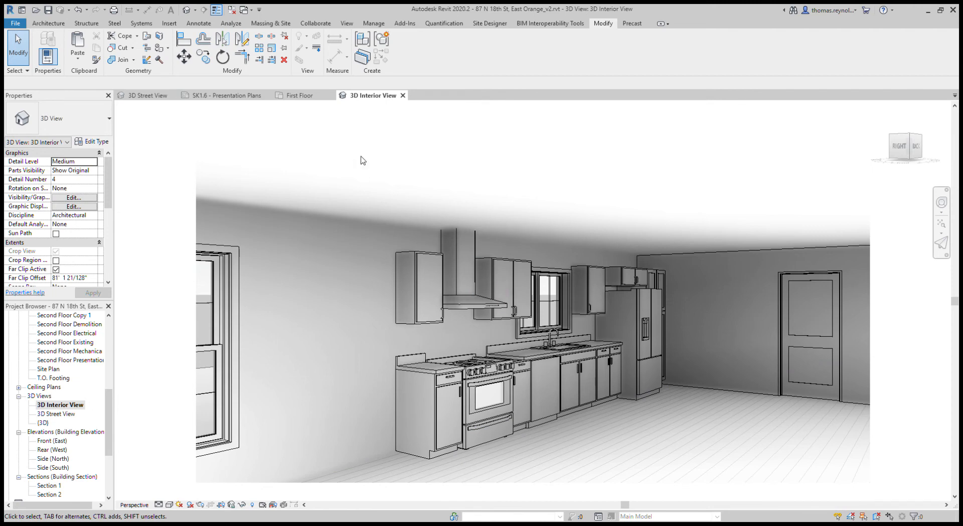
{"action": "left_click", "coordinate": [402, 96]}
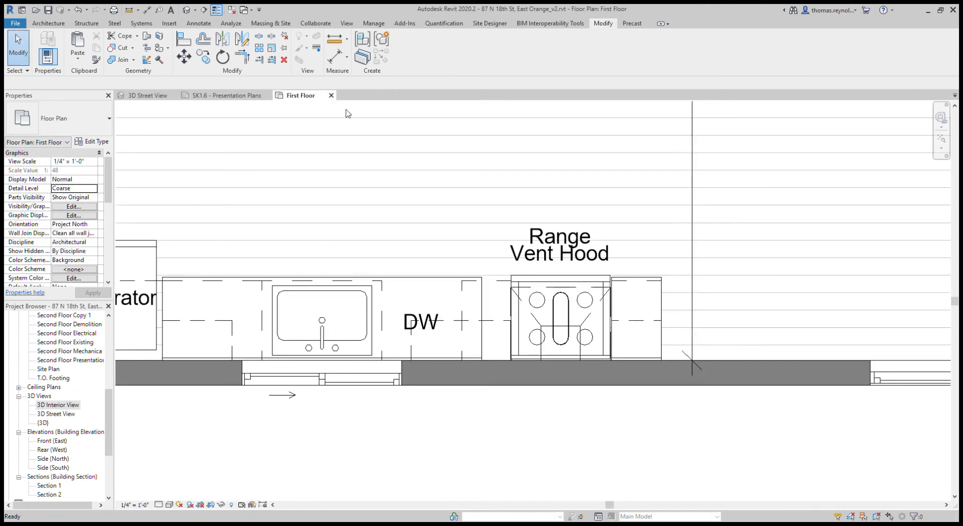
- Copy the first floor kitchen cabinets, counters and appliances, including the refrigerator, to the same location in the Second Floor Construction plan
{"action": "scroll", "coordinate": [692, 374], "scroll_direction": "down", "scroll_amount": 3}
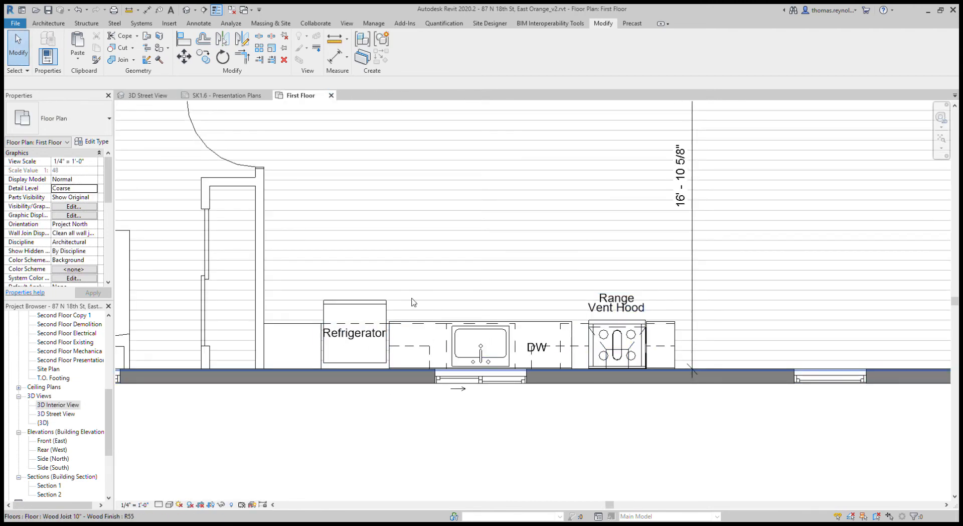
{"action": "left_click_drag", "start_coordinate": [243, 287], "coordinate": [695, 377]}
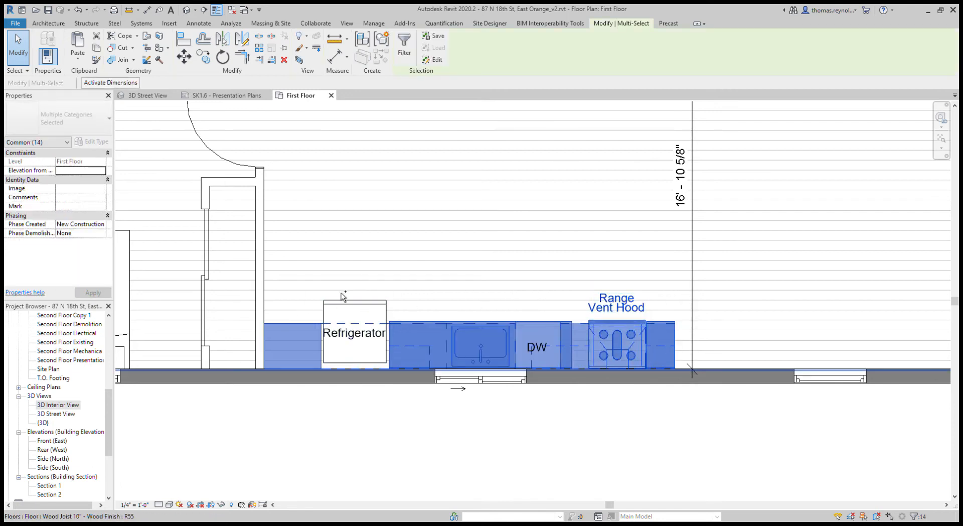
{"action": "left_click", "coordinate": [354, 326], "text": "ctrl"}
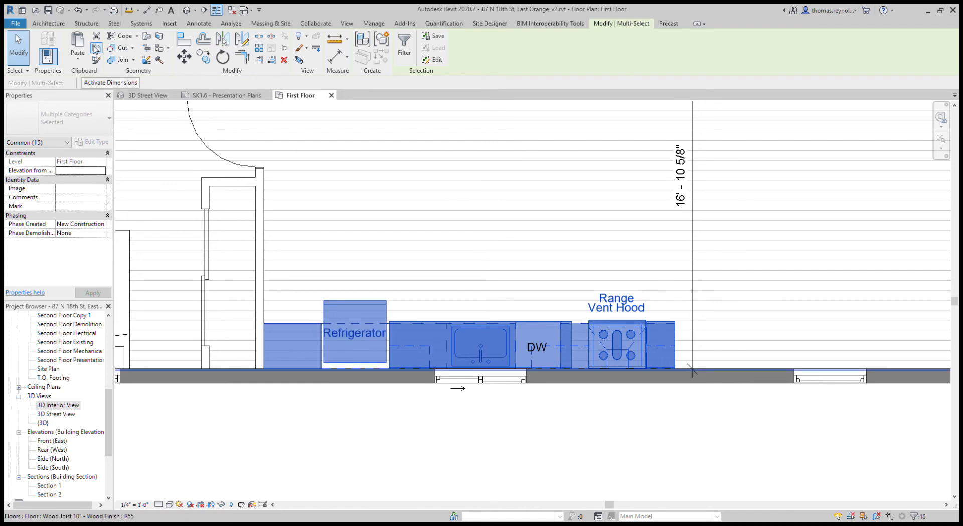
{"action": "scroll", "coordinate": [59, 391], "scroll_direction": "up", "scroll_amount": 4}
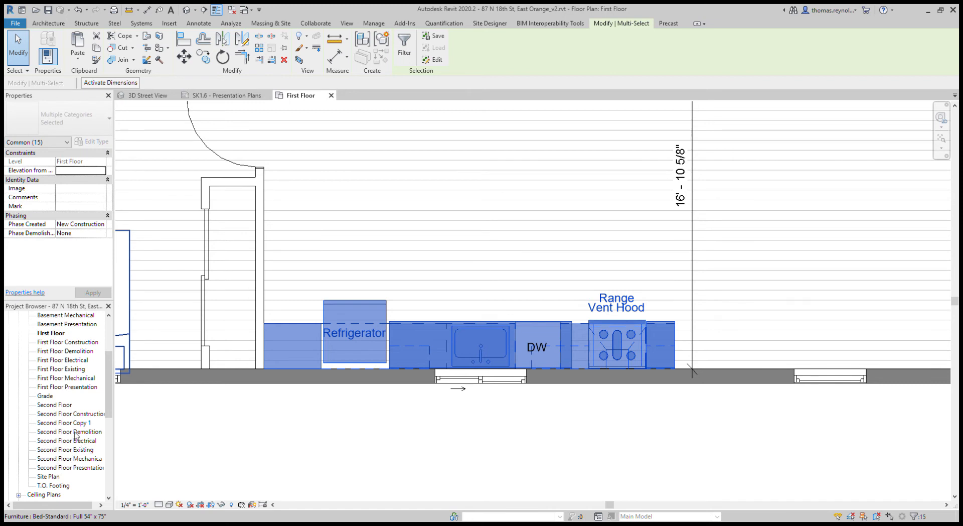
{"action": "double_click", "coordinate": [71, 414]}
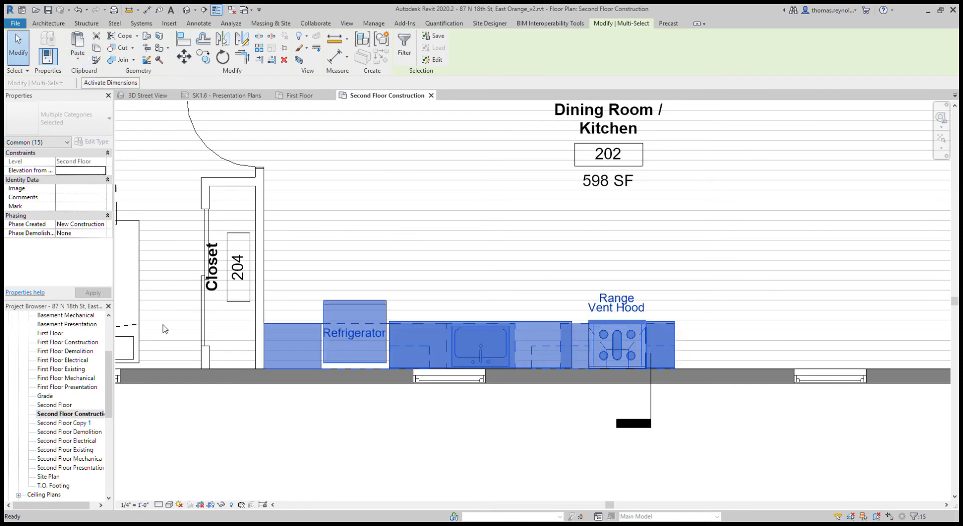
{"action": "left_click", "coordinate": [339, 459]}
{"action": "scroll", "coordinate": [392, 368], "scroll_direction": "down", "scroll_amount": 8}
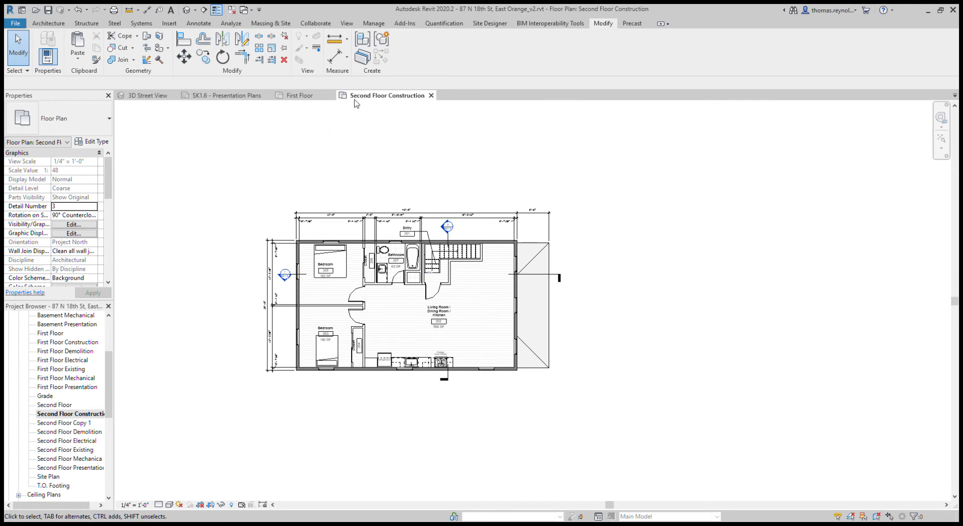
- Close the Second Floor Construction and First Floor plans and activate the Second Floor Presentation view on sheet SK1.6
{"action": "middle_click", "coordinate": [369, 95]}
{"action": "middle_click", "coordinate": [306, 97]}
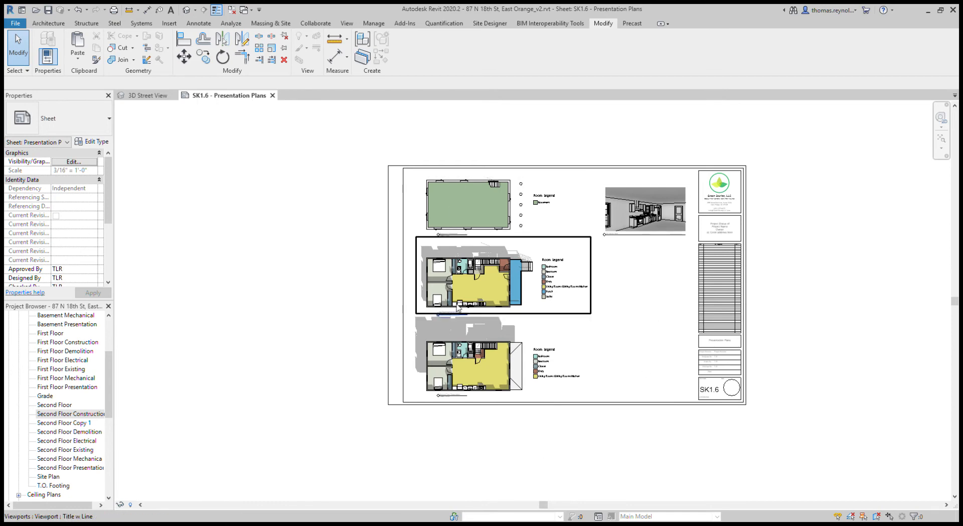
{"action": "scroll", "coordinate": [466, 340], "scroll_direction": "up", "scroll_amount": 6}
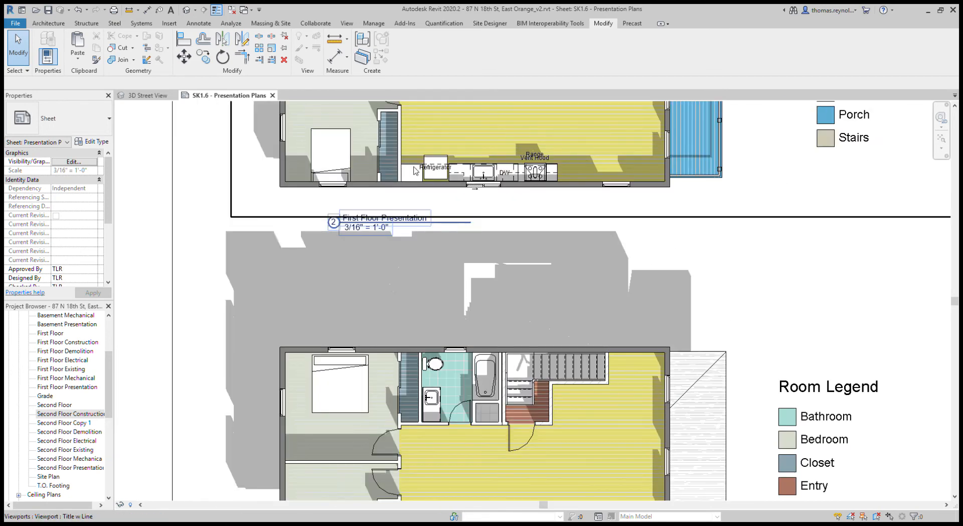
{"action": "scroll", "coordinate": [548, 128], "scroll_direction": "down", "scroll_amount": 4}
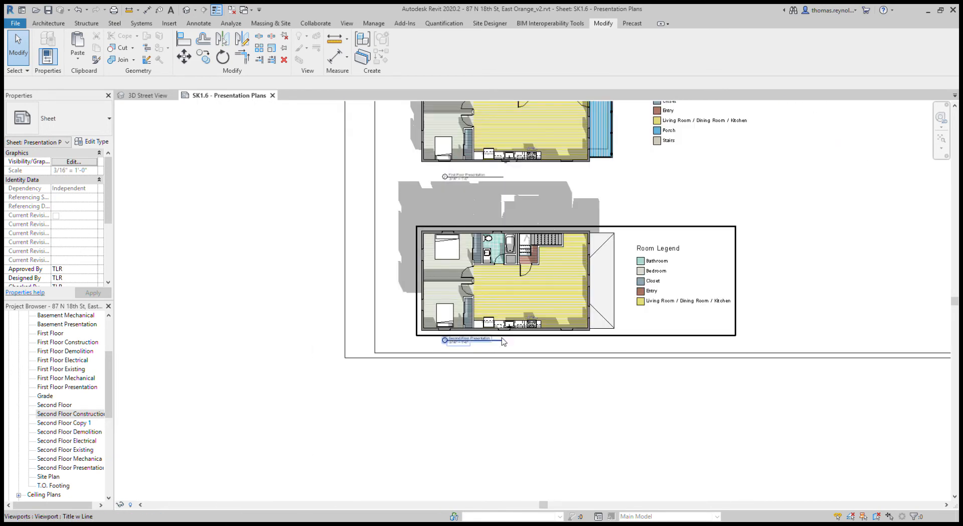
{"action": "scroll", "coordinate": [502, 337], "scroll_direction": "up", "scroll_amount": 4}
{"action": "double_click", "coordinate": [523, 317]}
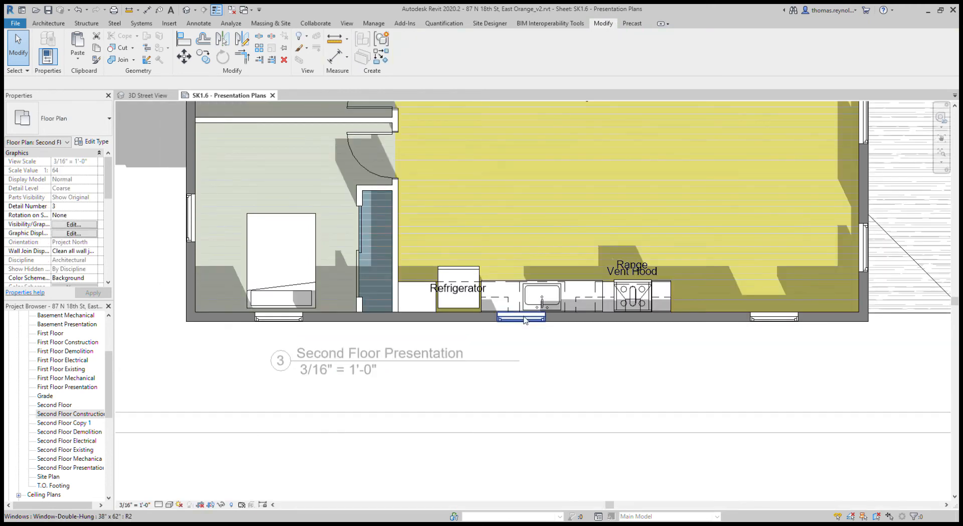
- Change the second floor window behind the kitchen sink to Window-Sliding-Double 48" x 36" with a head height of 6' 8"
{"action": "left_click", "coordinate": [524, 320]}
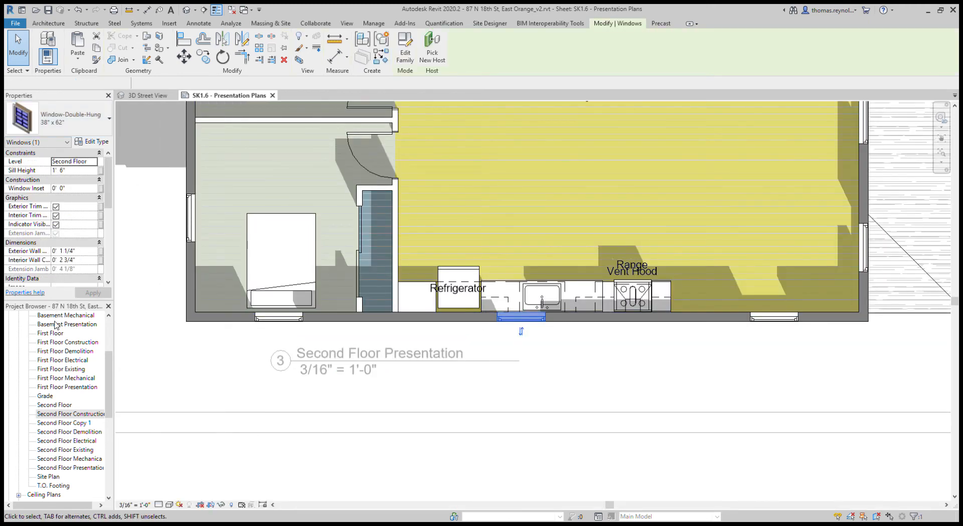
{"action": "scroll", "coordinate": [83, 270], "scroll_direction": "down", "scroll_amount": 3}
{"action": "left_click", "coordinate": [83, 269]}
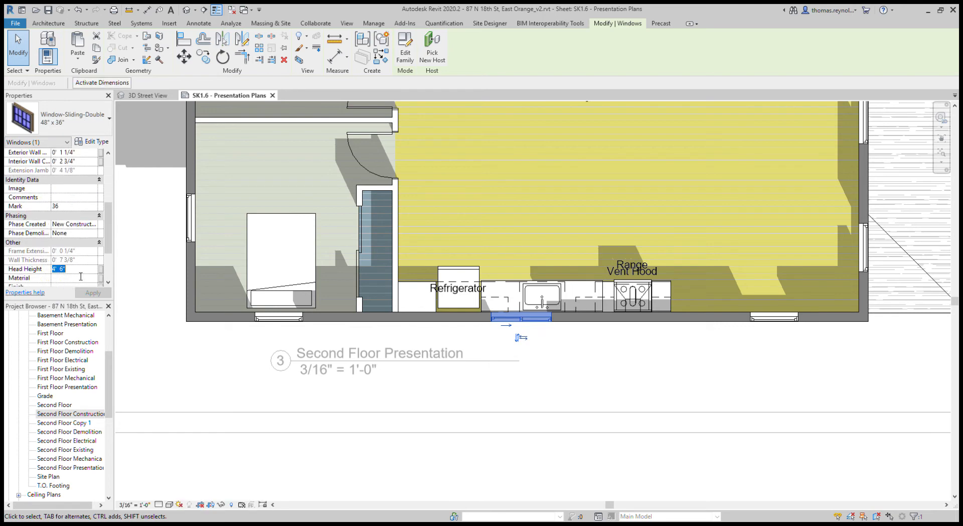
{"action": "type", "text": "6 8"}
{"action": "key", "text": "Return"}
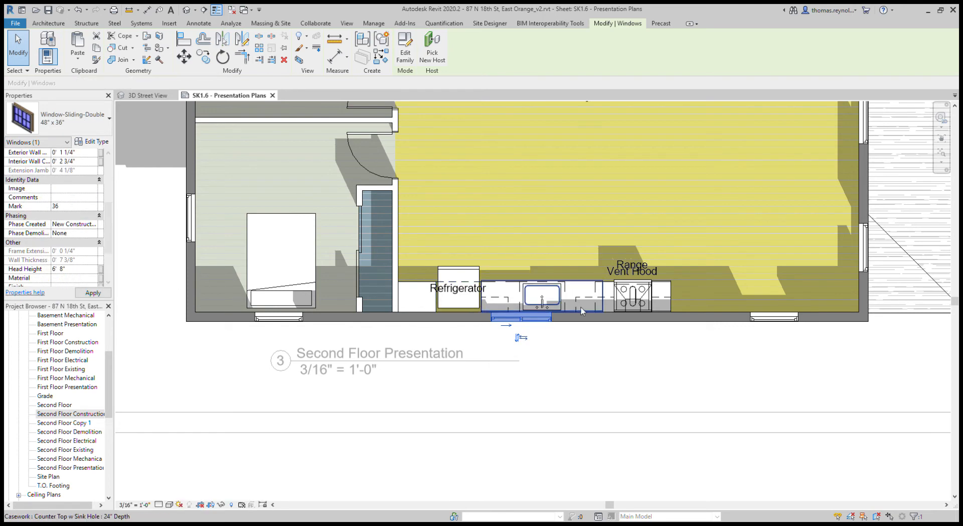
- Align the second floor sliding window's center with the kitchen sink's centerline and deactivate the view on the sheet
{"action": "key", "text": "a"}
{"action": "key", "text": "l"}
{"action": "left_click", "coordinate": [541, 300]}
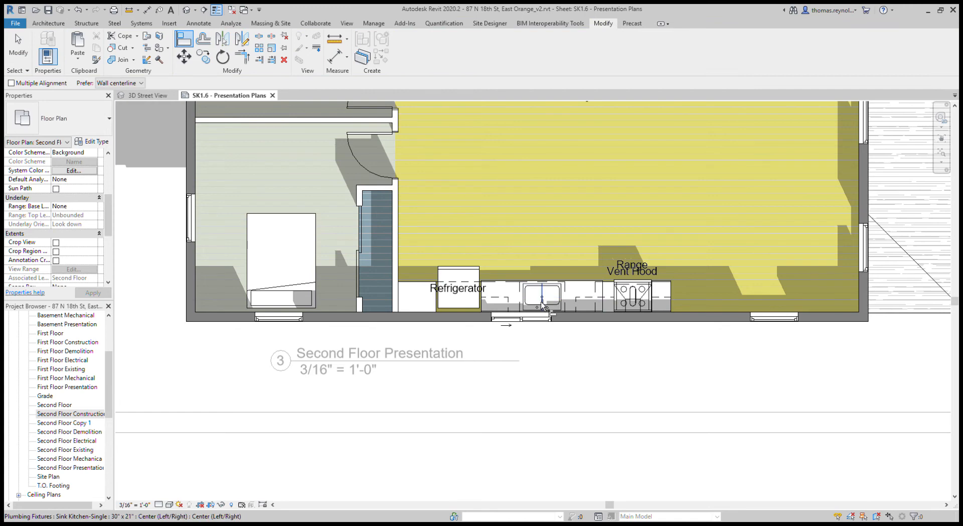
{"action": "left_click", "coordinate": [524, 325]}
{"action": "key", "text": "Escape"}
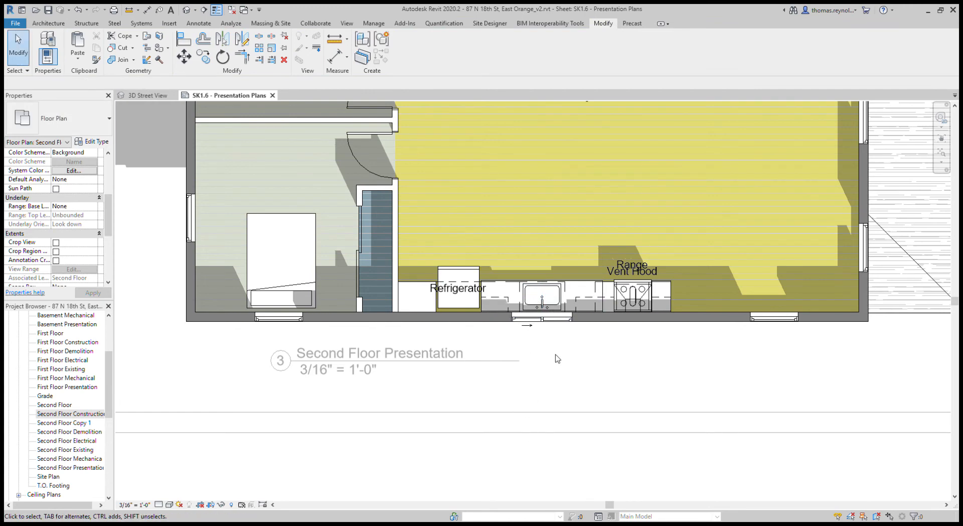
{"action": "double_click", "coordinate": [554, 359]}
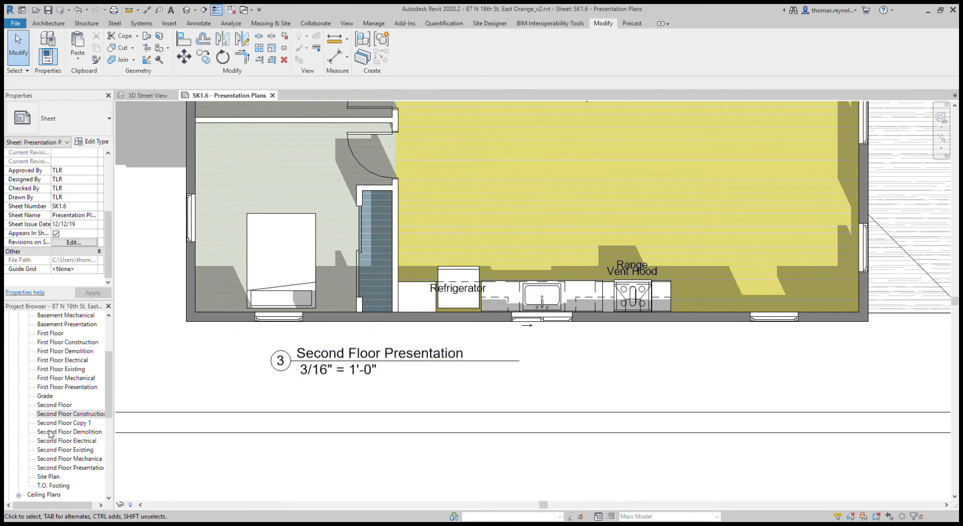
- In the Side (South) elevation, align the middle basement window with the centerline of the sliding window above it
{"action": "scroll", "coordinate": [67, 421], "scroll_direction": "down", "scroll_amount": 3}
{"action": "scroll", "coordinate": [64, 427], "scroll_direction": "down", "scroll_amount": 7}
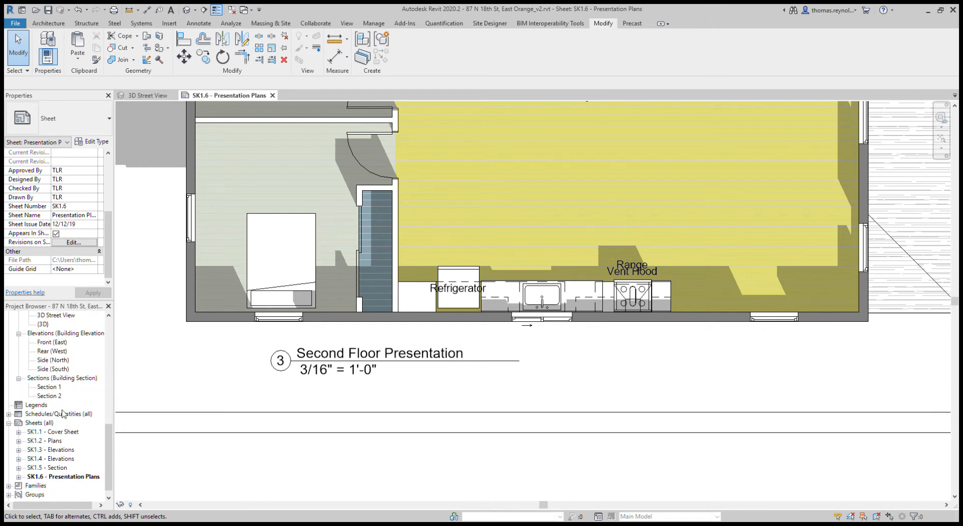
{"action": "double_click", "coordinate": [52, 368]}
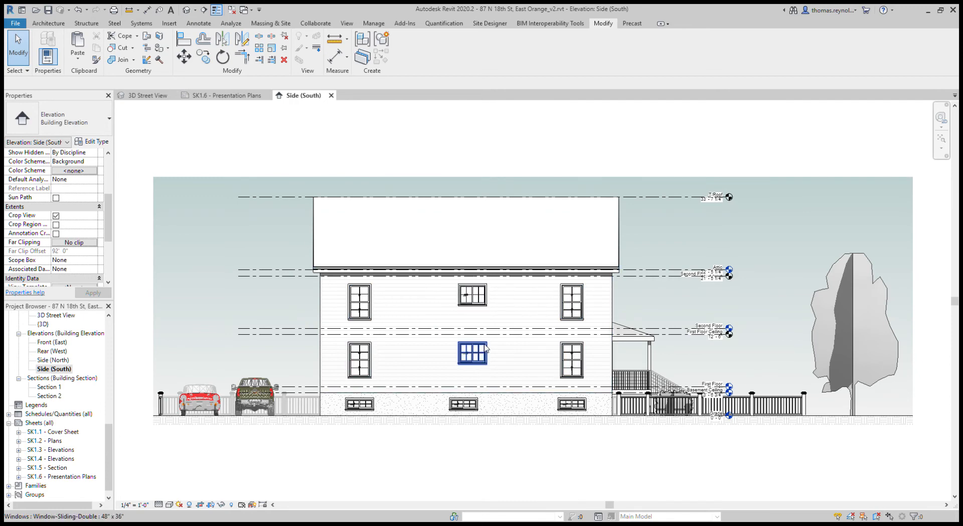
{"action": "key", "text": "a"}
{"action": "key", "text": "l"}
{"action": "left_click", "coordinate": [472, 359]}
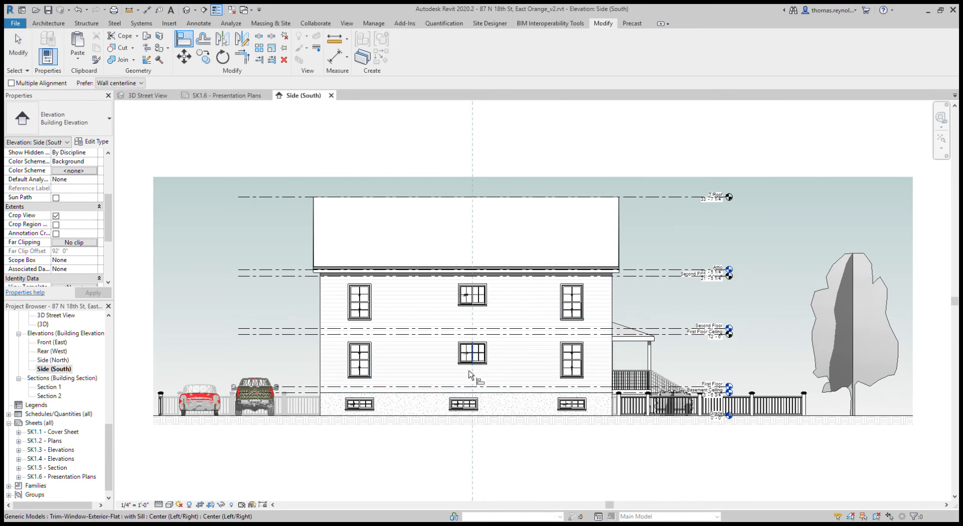
{"action": "left_click", "coordinate": [461, 409]}
{"action": "key", "text": "Escape"}
{"action": "key", "text": "Escape"}
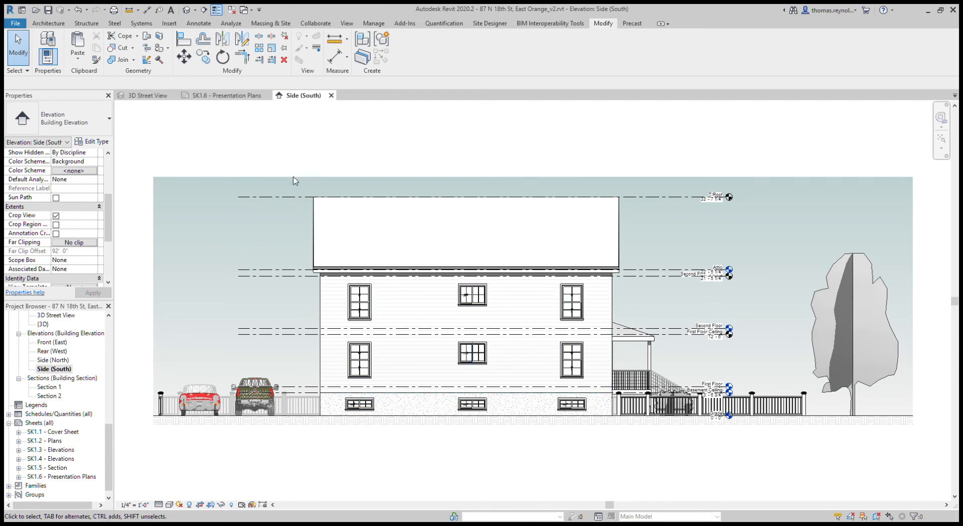
- Replace the open elevation and presentation sheet with sheet SK1.2 - Plans and activate its basement plan
{"action": "middle_click", "coordinate": [307, 97]}
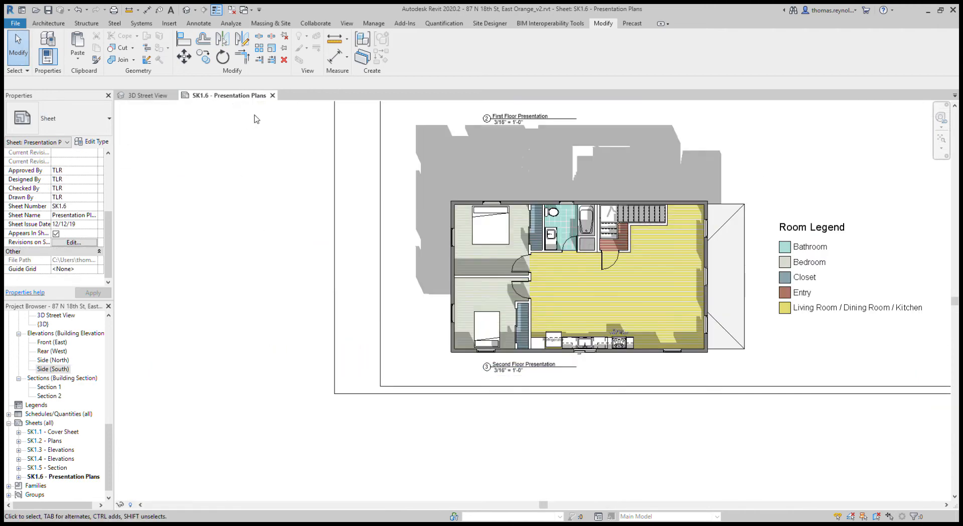
{"action": "middle_click", "coordinate": [256, 97]}
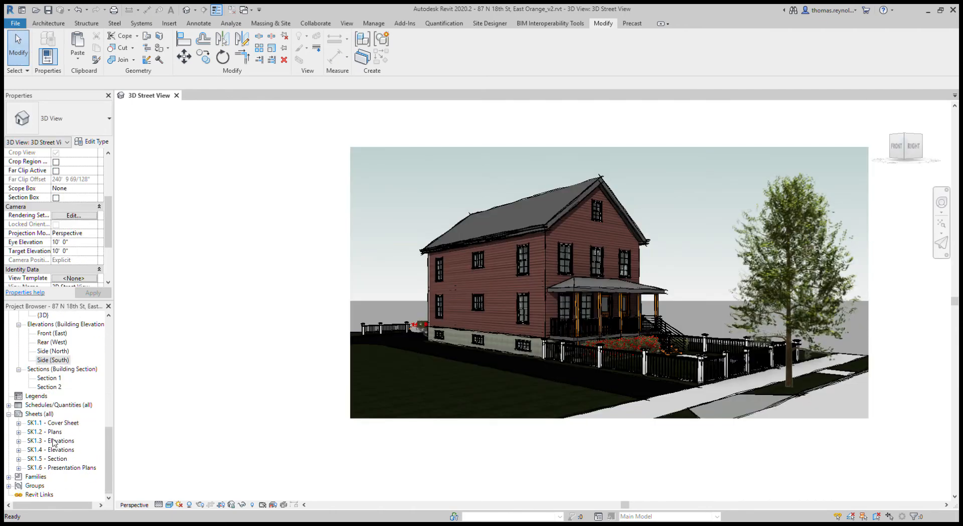
{"action": "double_click", "coordinate": [50, 431]}
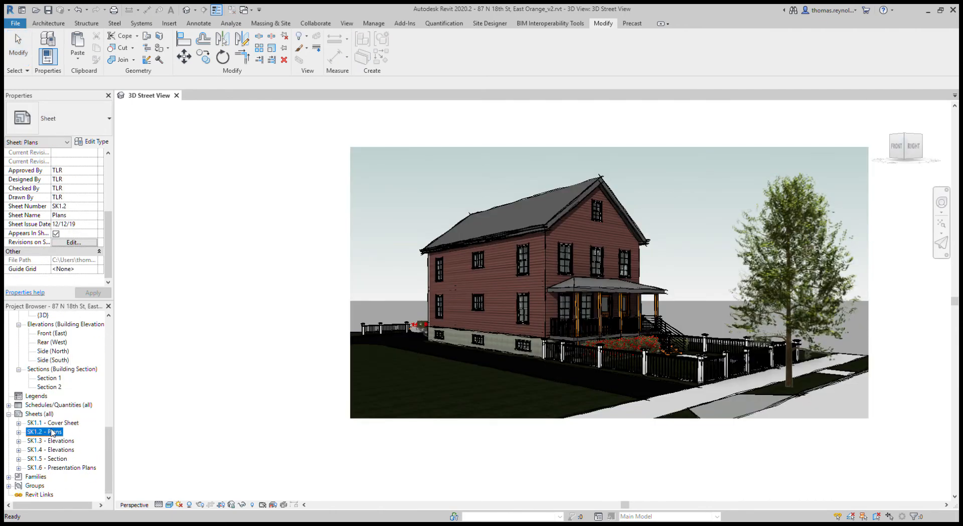
{"action": "double_click", "coordinate": [364, 230]}
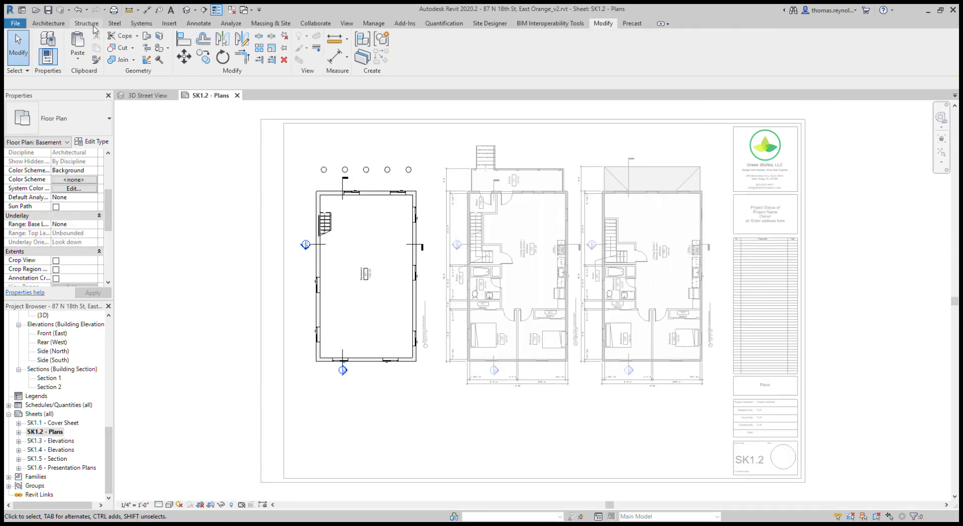
- Use Tag All to add window tags to every window in the basement plan
{"action": "left_click", "coordinate": [204, 24]}
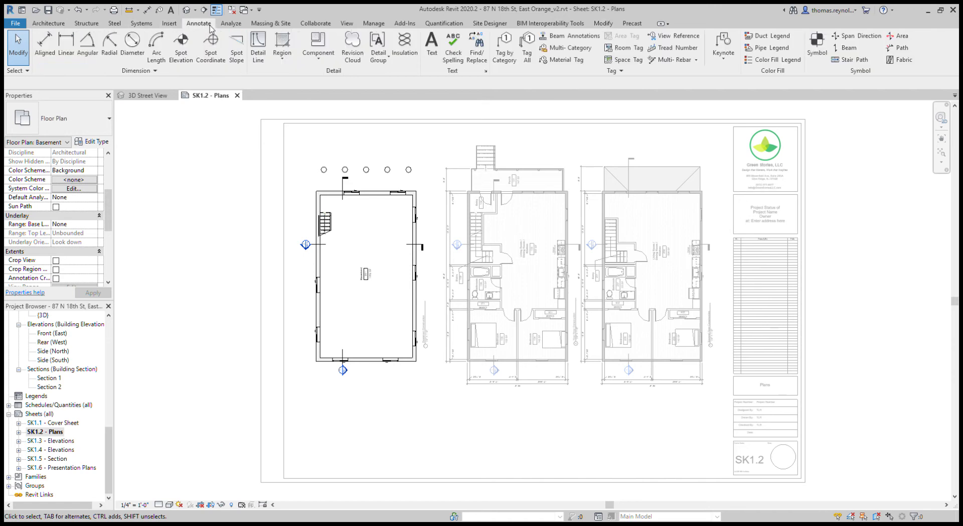
{"action": "left_click", "coordinate": [532, 45]}
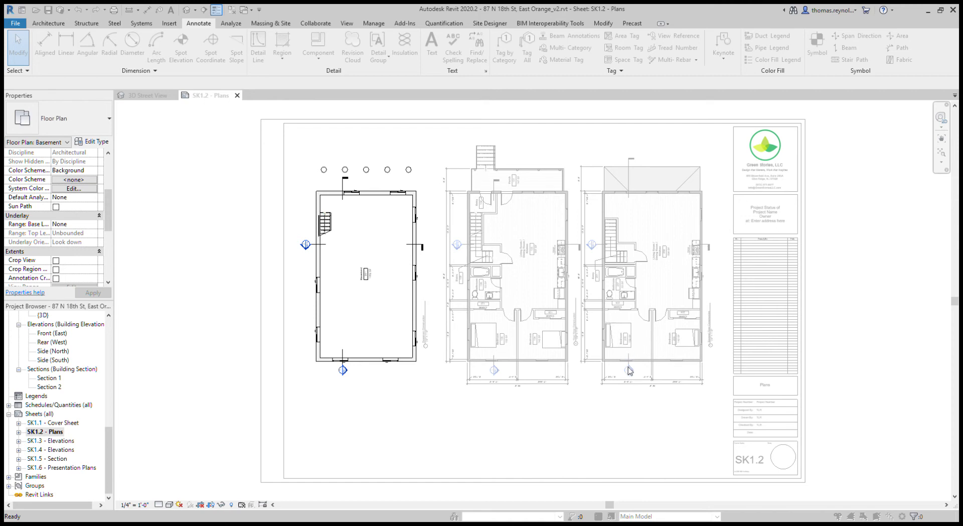
{"action": "scroll", "coordinate": [355, 192], "scroll_direction": "up", "scroll_amount": 5}
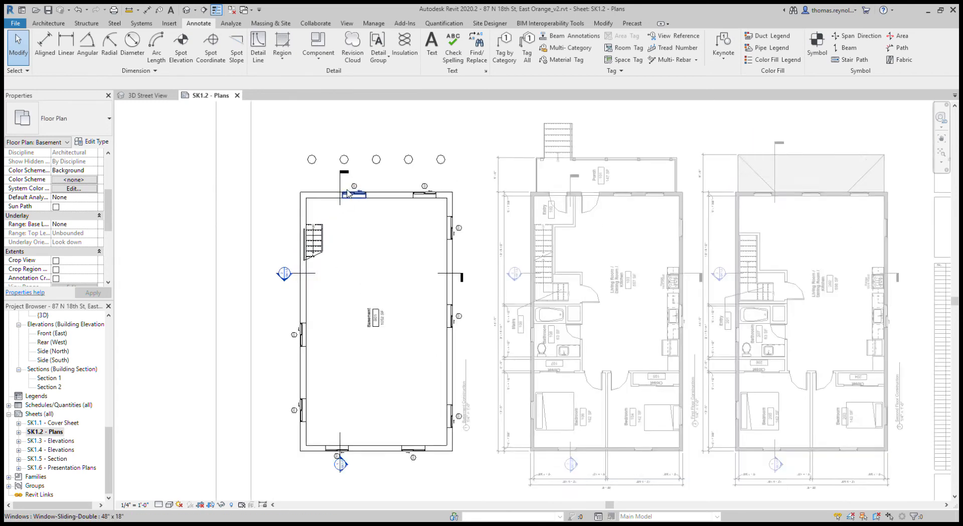
{"action": "scroll", "coordinate": [515, 424], "scroll_direction": "down", "scroll_amount": 5}
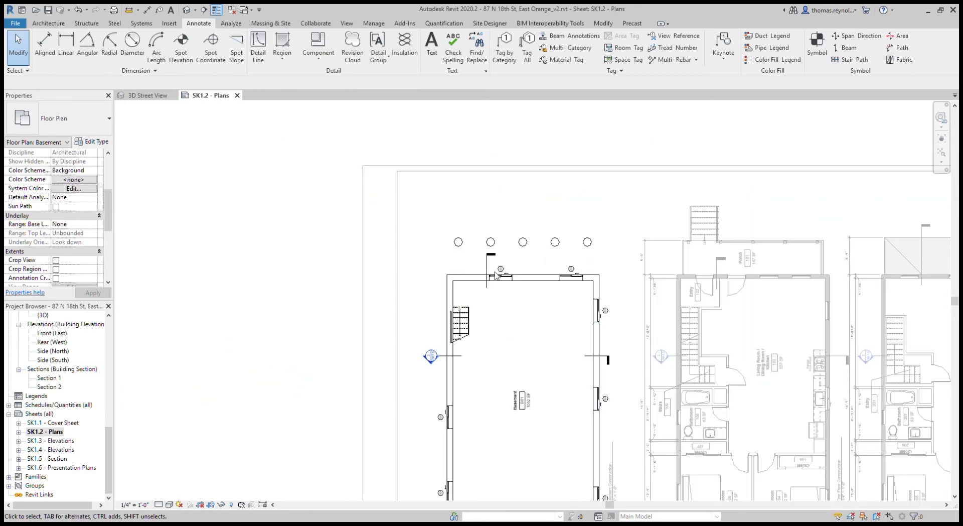
- Activate the first floor plan, then the second floor plan, on the sheet and add window tags to all windows in each
{"action": "scroll", "coordinate": [393, 301], "scroll_direction": "down", "scroll_amount": 2}
{"action": "scroll", "coordinate": [624, 307], "scroll_direction": "up", "scroll_amount": 3}
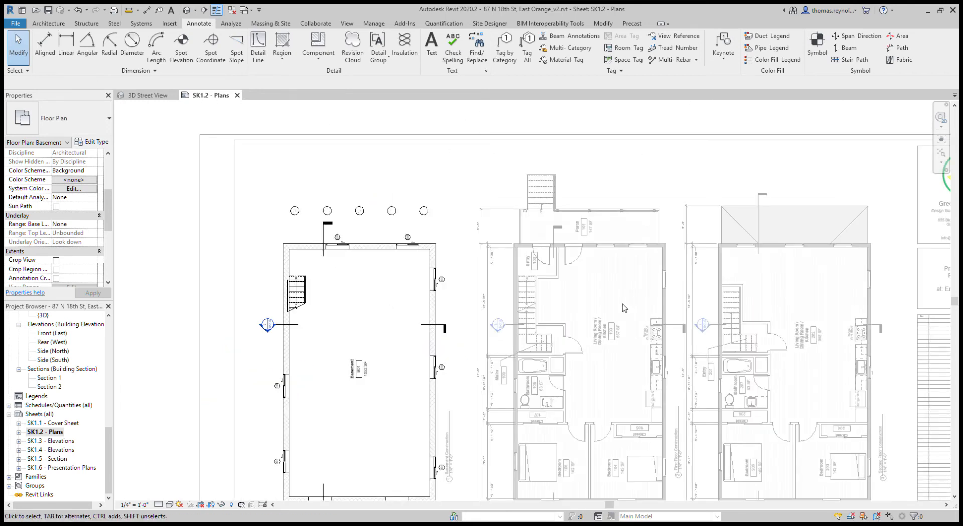
{"action": "double_click", "coordinate": [625, 308]}
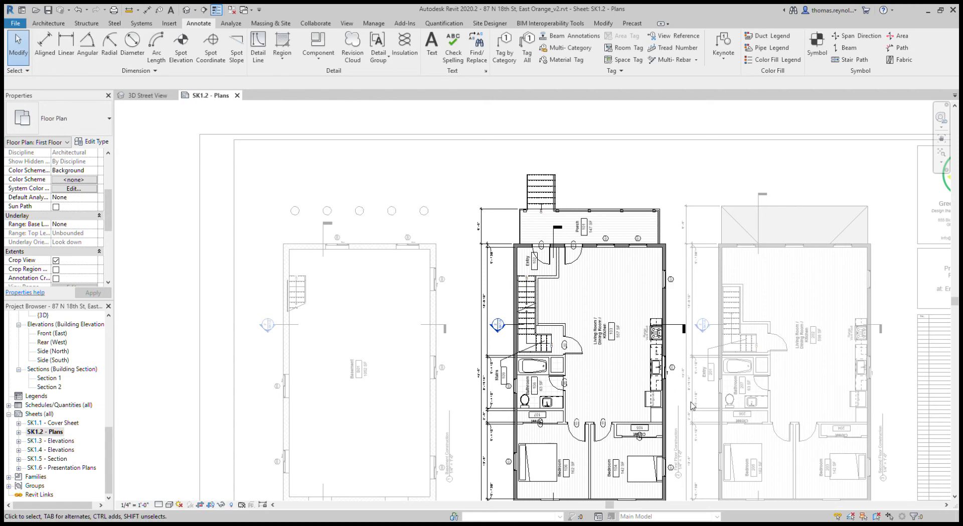
{"action": "double_click", "coordinate": [773, 361]}
{"action": "double_click", "coordinate": [773, 361]}
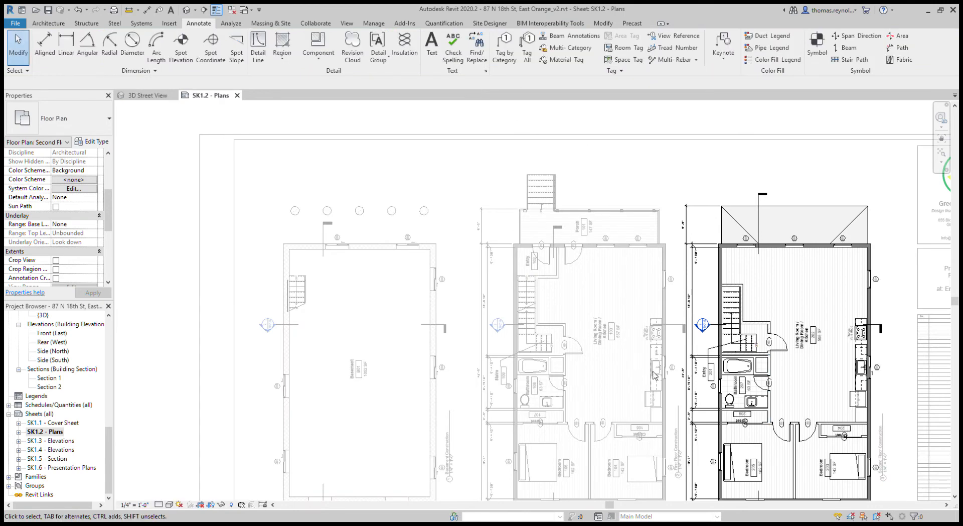
- On the second floor plan, set the door tags at closets 206 and 204 to Vertical orientation and move them clear of the closet names
{"action": "scroll", "coordinate": [734, 428], "scroll_direction": "up", "scroll_amount": 4}
{"action": "scroll", "coordinate": [734, 428], "scroll_direction": "up", "scroll_amount": 2}
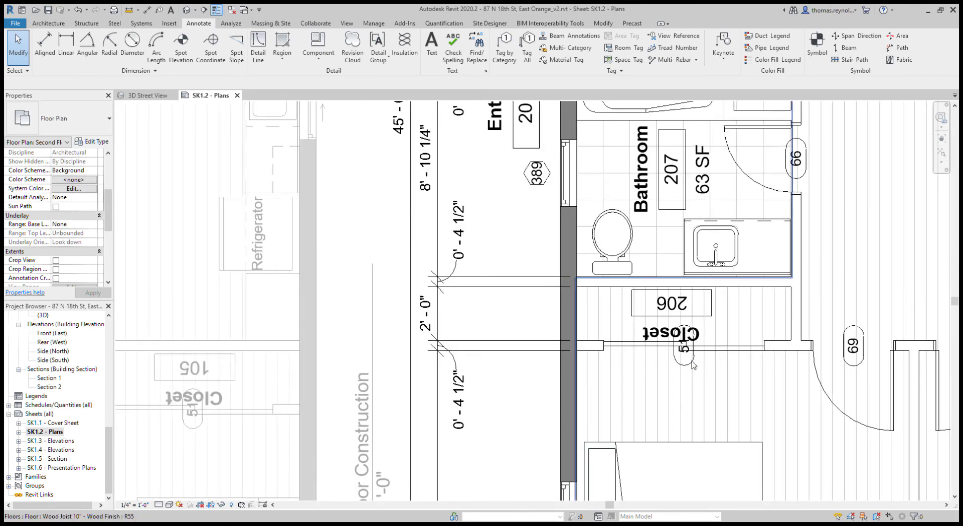
{"action": "left_click", "coordinate": [693, 364]}
{"action": "key", "text": "Escape"}
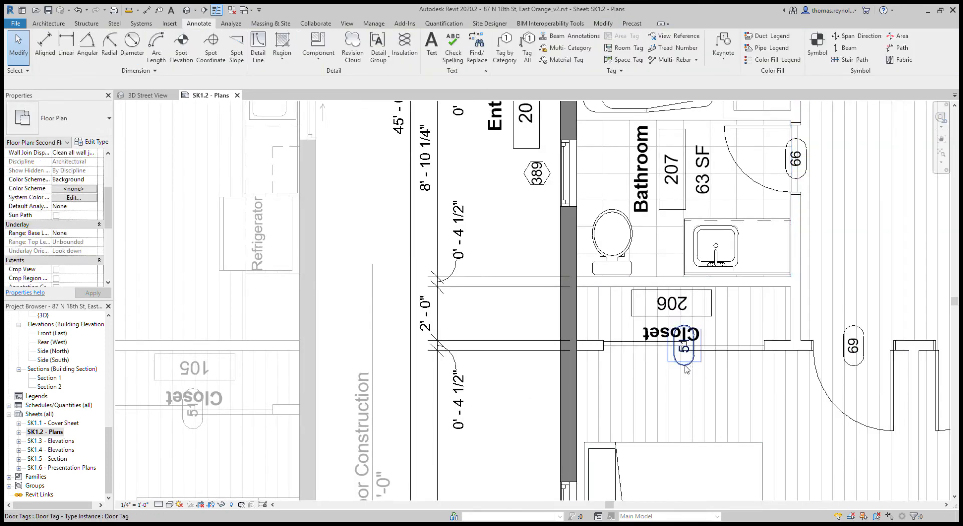
{"action": "left_click", "coordinate": [687, 368]}
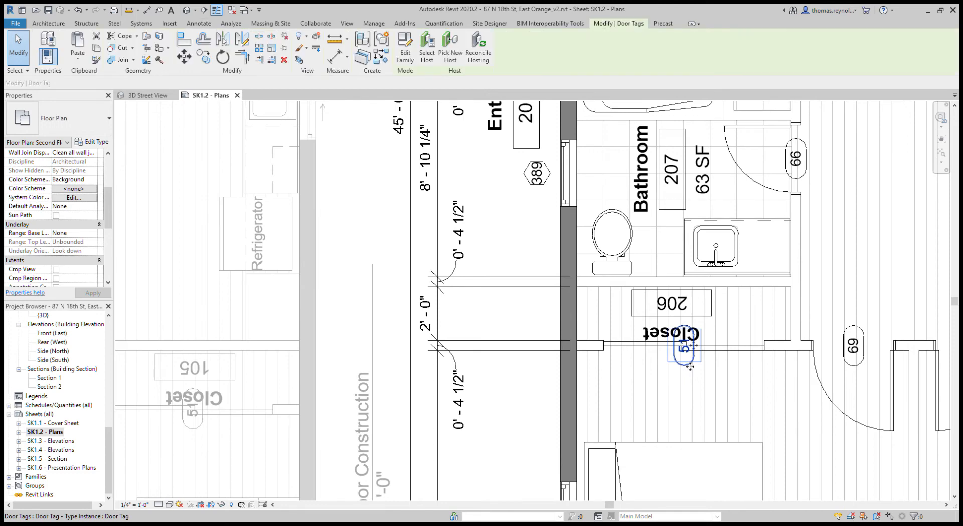
{"action": "mouse_move", "coordinate": [687, 368]}
{"action": "left_mouse_down"}
{"action": "mouse_move", "coordinate": [685, 344]}
{"action": "mouse_move", "coordinate": [685, 367]}
{"action": "left_mouse_up"}
{"action": "scroll", "coordinate": [481, 396], "scroll_direction": "down", "scroll_amount": 4}
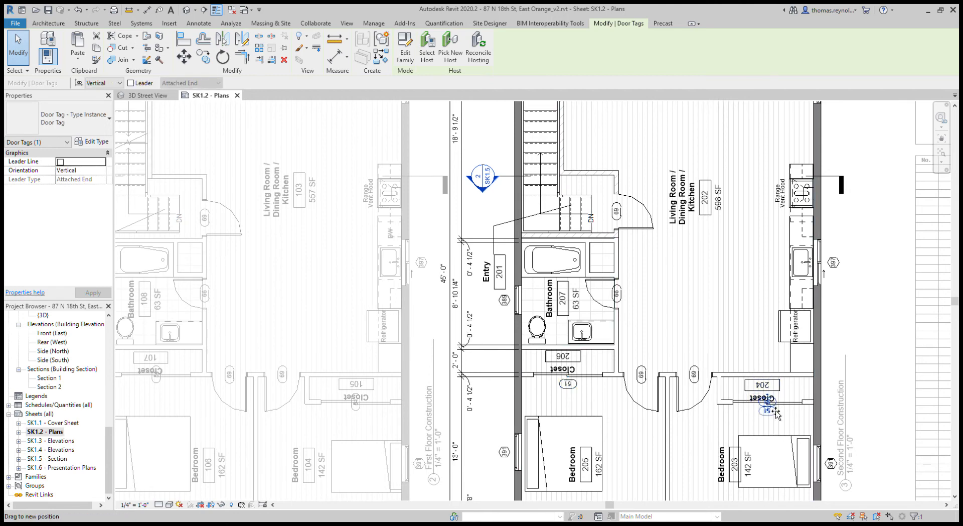
{"action": "left_click_drag", "start_coordinate": [776, 413], "coordinate": [776, 415]}
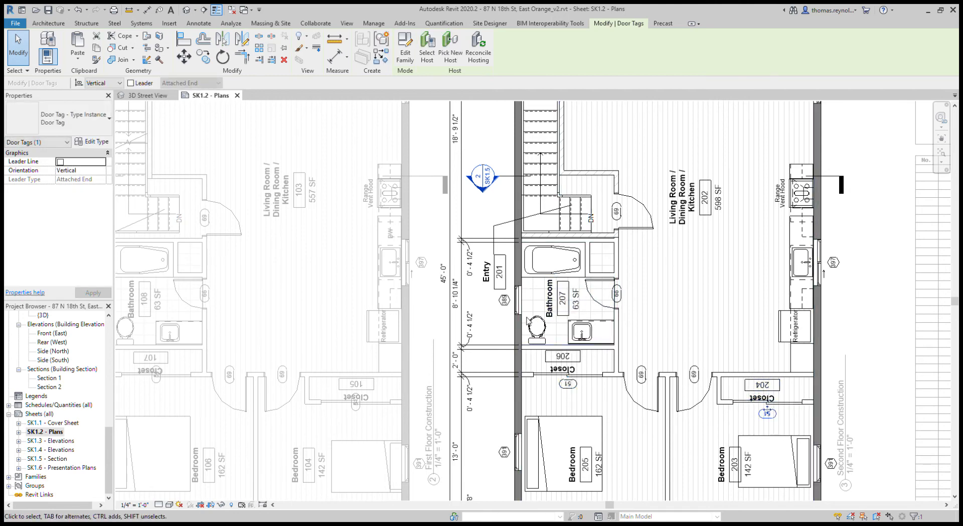
- Shift the window tag at Bedroom 205's rear wall on the second floor plan away from the adjacent section marker
{"action": "scroll", "coordinate": [528, 319], "scroll_direction": "down", "scroll_amount": 4}
{"action": "scroll", "coordinate": [600, 218], "scroll_direction": "up", "scroll_amount": 3}
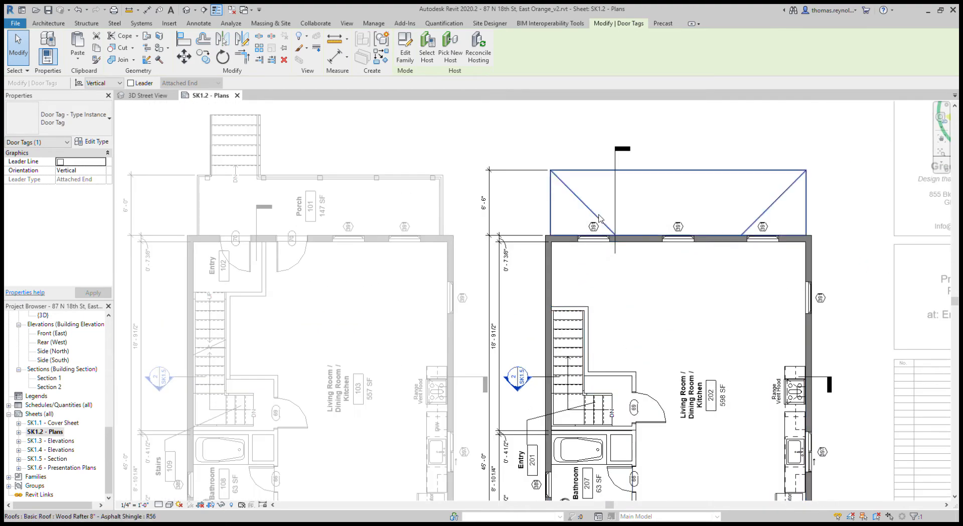
{"action": "scroll", "coordinate": [838, 333], "scroll_direction": "down", "scroll_amount": 4}
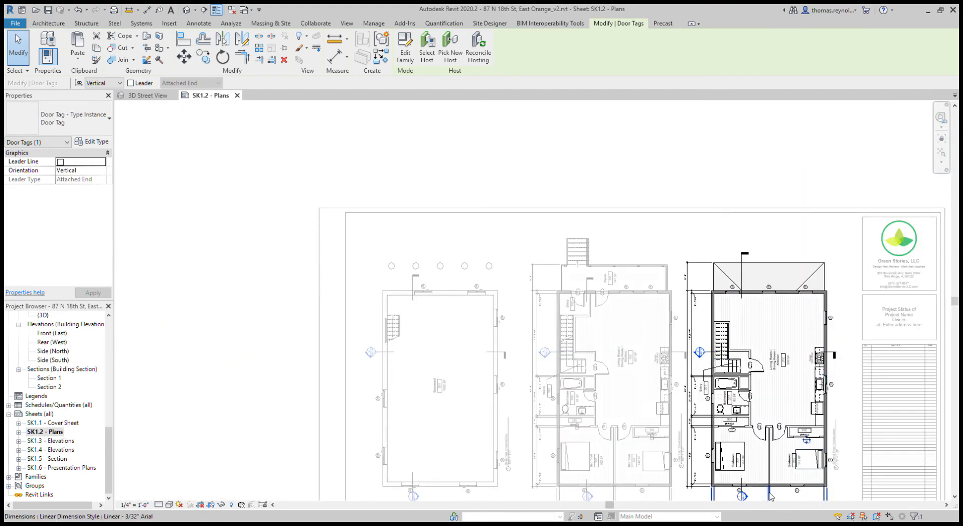
{"action": "scroll", "coordinate": [771, 496], "scroll_direction": "up", "scroll_amount": 3}
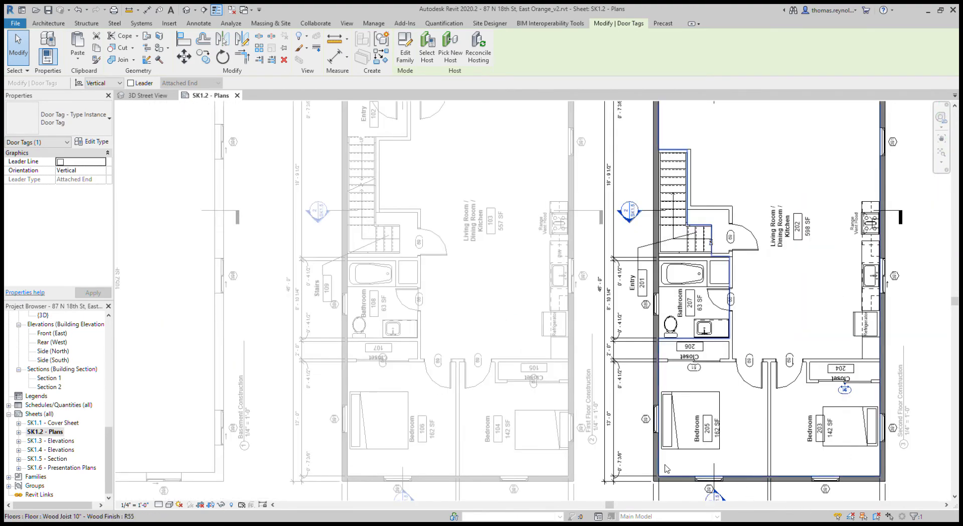
{"action": "left_click", "coordinate": [705, 489]}
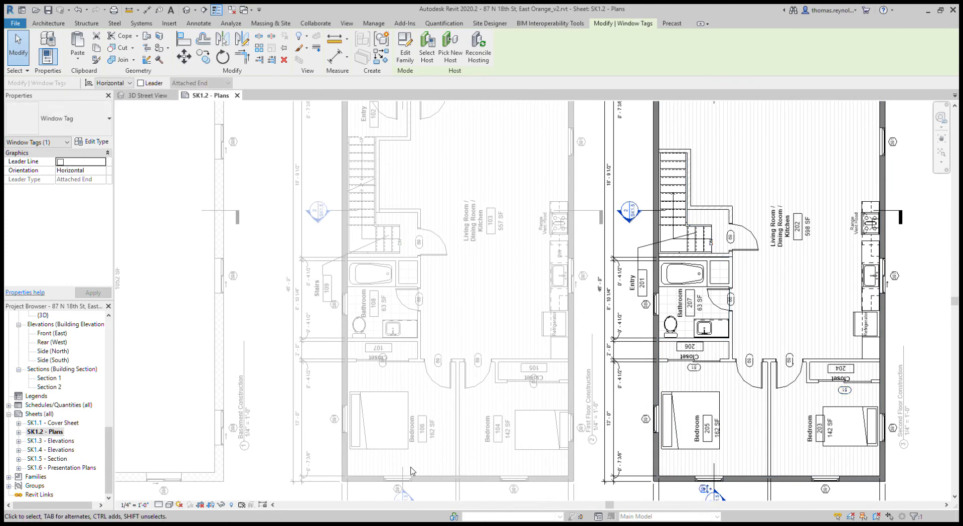
- Activate the first floor plan and shift the window tag behind Bedroom 106 away from the section marker
{"action": "key", "text": "Escape"}
{"action": "double_click", "coordinate": [393, 494]}
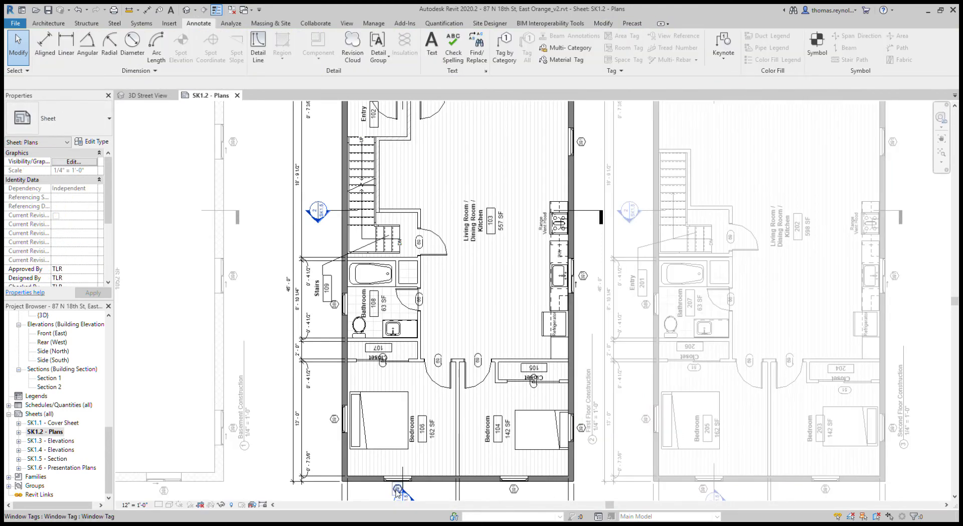
{"action": "left_click", "coordinate": [395, 488]}
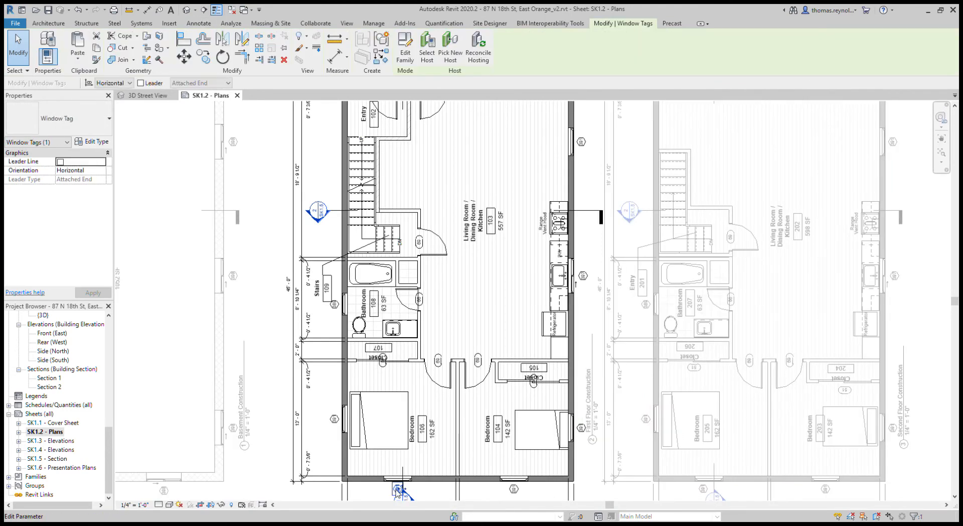
- Set the first floor door tags at closets 107 and 105 to Vertical orientation and move them clear of the closet names
{"action": "left_click", "coordinate": [383, 365]}
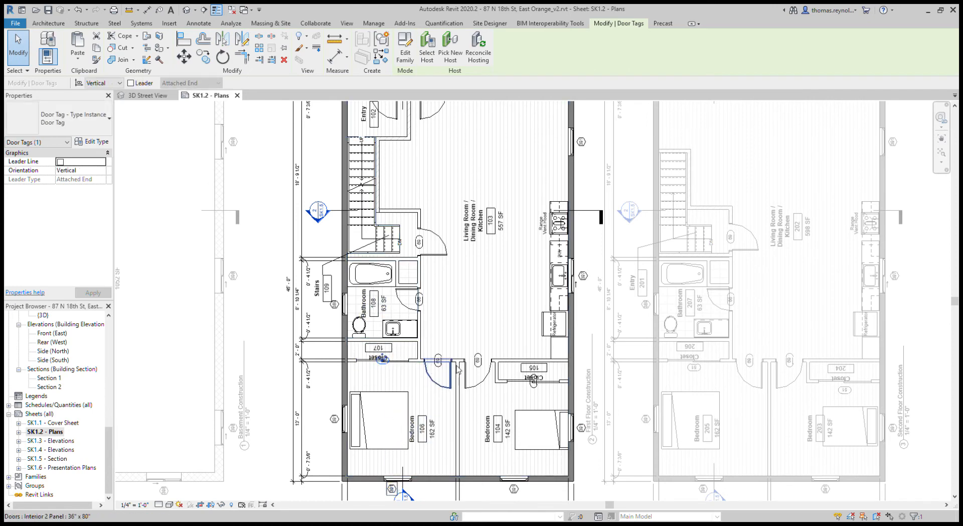
{"action": "left_click", "coordinate": [533, 386]}
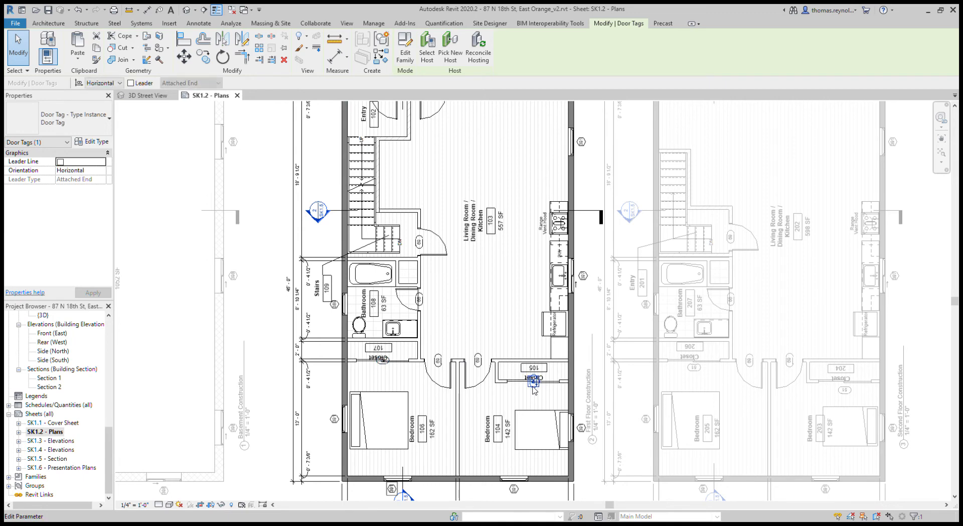
{"action": "left_click", "coordinate": [384, 369], "text": "ctrl"}
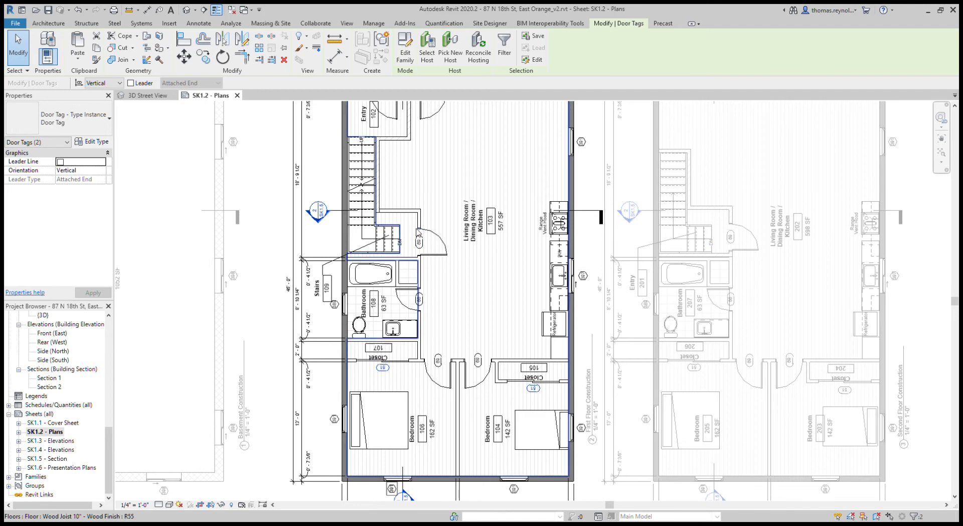
- Use Tag by Category with the leader off to tag the exterior porch stair on the first floor plan
{"action": "scroll", "coordinate": [532, 392], "scroll_direction": "down", "scroll_amount": 2}
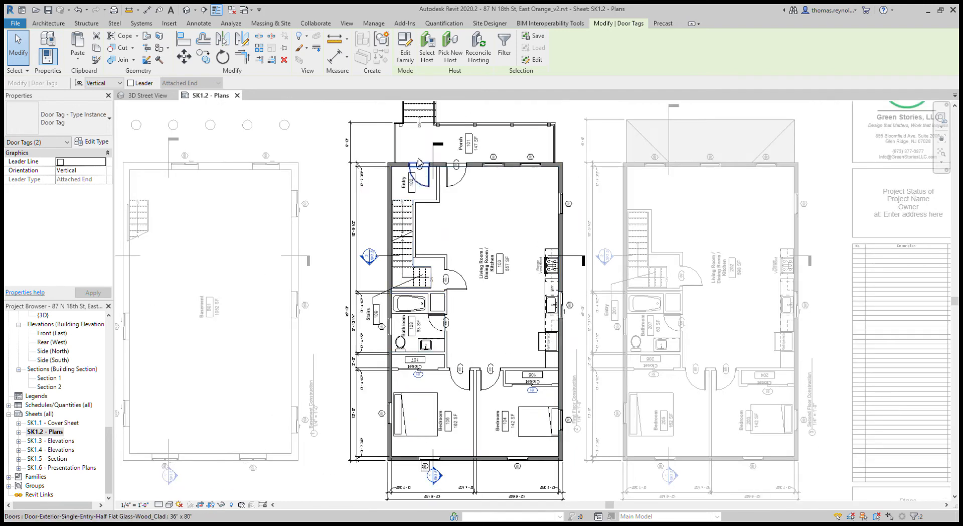
{"action": "scroll", "coordinate": [419, 161], "scroll_direction": "up", "scroll_amount": 2}
{"action": "scroll", "coordinate": [600, 136], "scroll_direction": "down", "scroll_amount": 2}
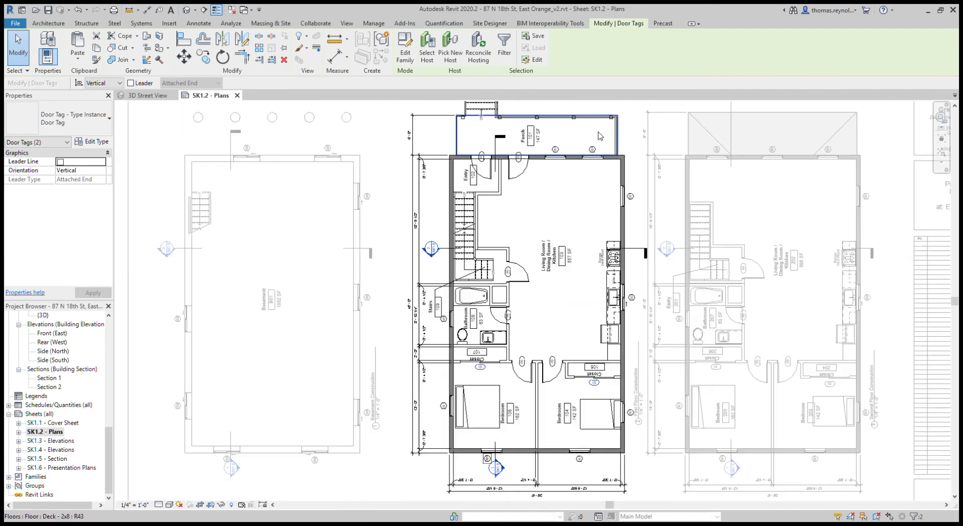
{"action": "left_click", "coordinate": [159, 10]}
{"action": "scroll", "coordinate": [501, 226], "scroll_direction": "down", "scroll_amount": 2}
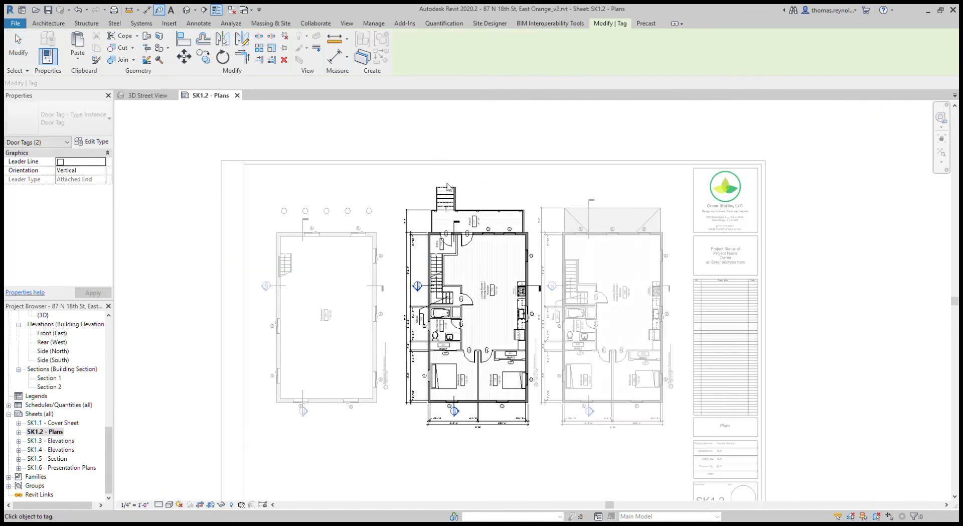
{"action": "scroll", "coordinate": [439, 207], "scroll_direction": "up", "scroll_amount": 4}
{"action": "scroll", "coordinate": [439, 207], "scroll_direction": "up", "scroll_amount": 3}
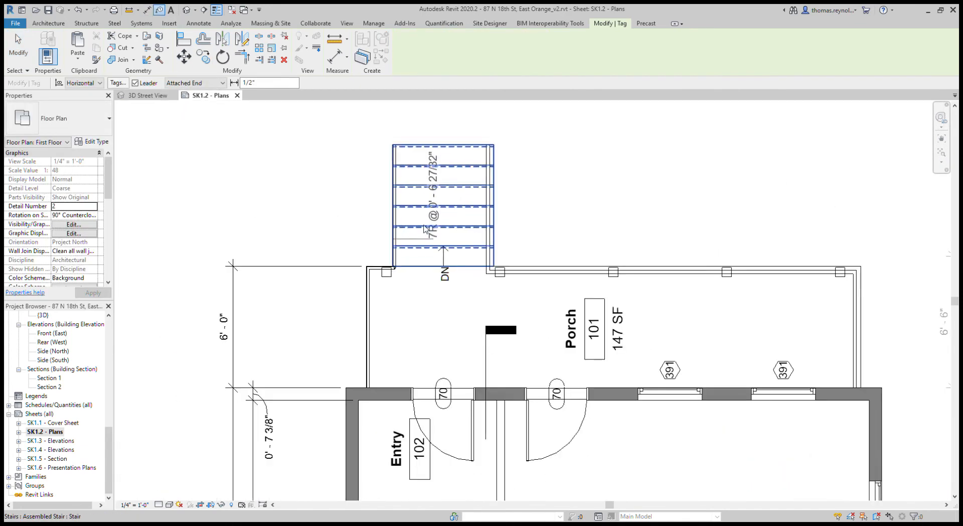
{"action": "left_click", "coordinate": [135, 82]}
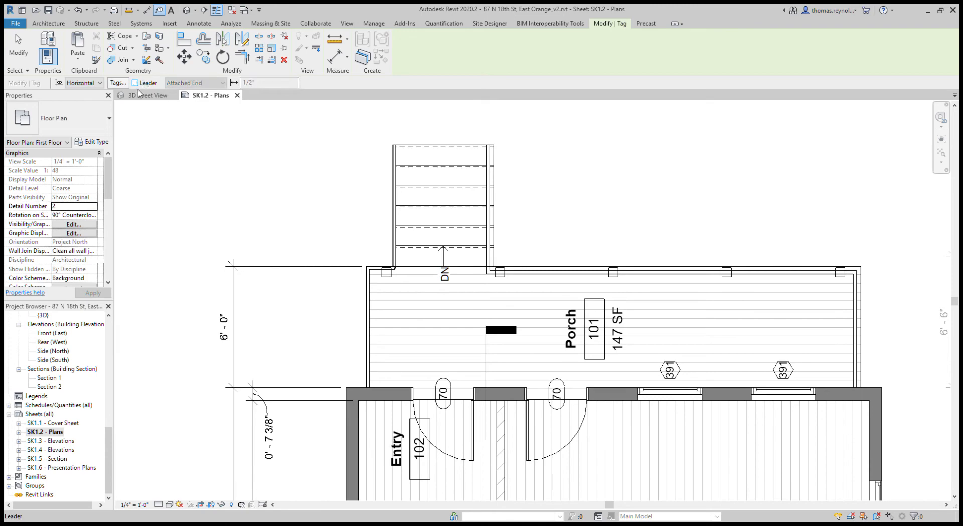
{"action": "left_click", "coordinate": [409, 215]}
{"action": "scroll", "coordinate": [466, 191], "scroll_direction": "down", "scroll_amount": 2}
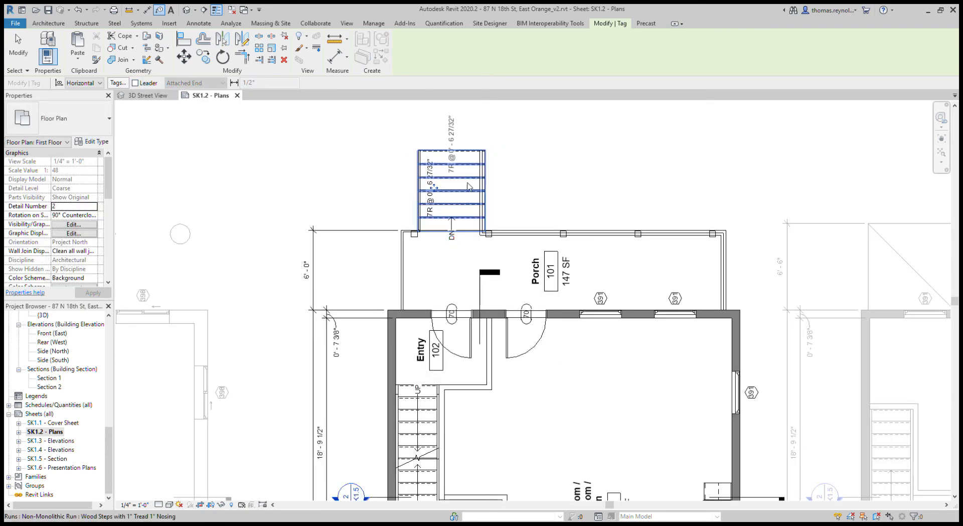
- Tag the first floor's interior stairs, placing one tag on the long flight and a Vertical-orientation tag at the lower turned run
{"action": "scroll", "coordinate": [467, 196], "scroll_direction": "down", "scroll_amount": 3}
{"action": "scroll", "coordinate": [466, 301], "scroll_direction": "up", "scroll_amount": 4}
{"action": "left_click", "coordinate": [469, 311]}
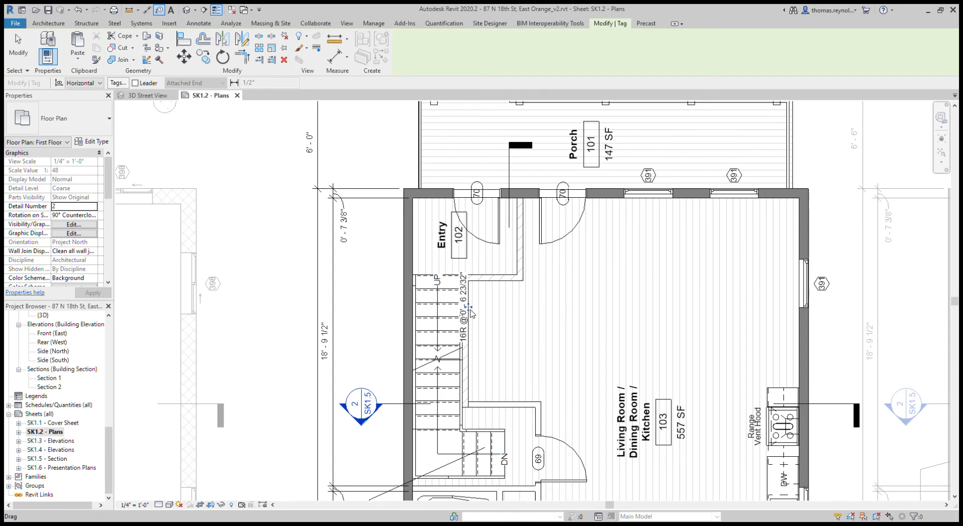
{"action": "left_click_drag", "start_coordinate": [469, 311], "coordinate": [457, 312]}
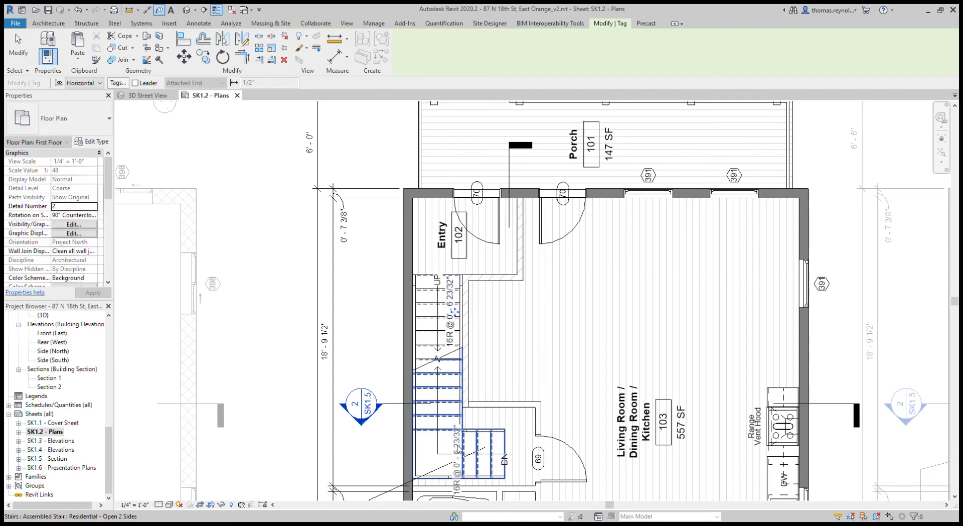
{"action": "key", "text": "space"}
{"action": "left_click", "coordinate": [454, 474]}
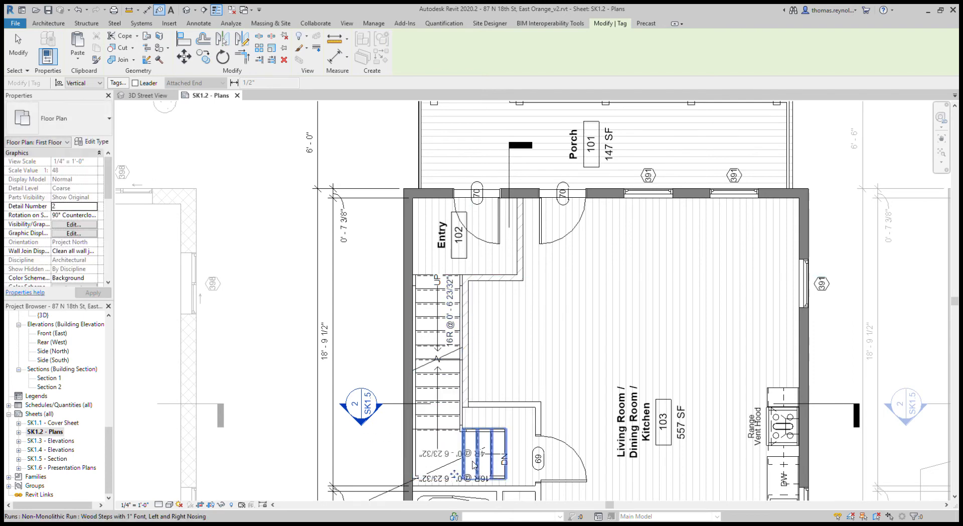
{"action": "left_click", "coordinate": [473, 465]}
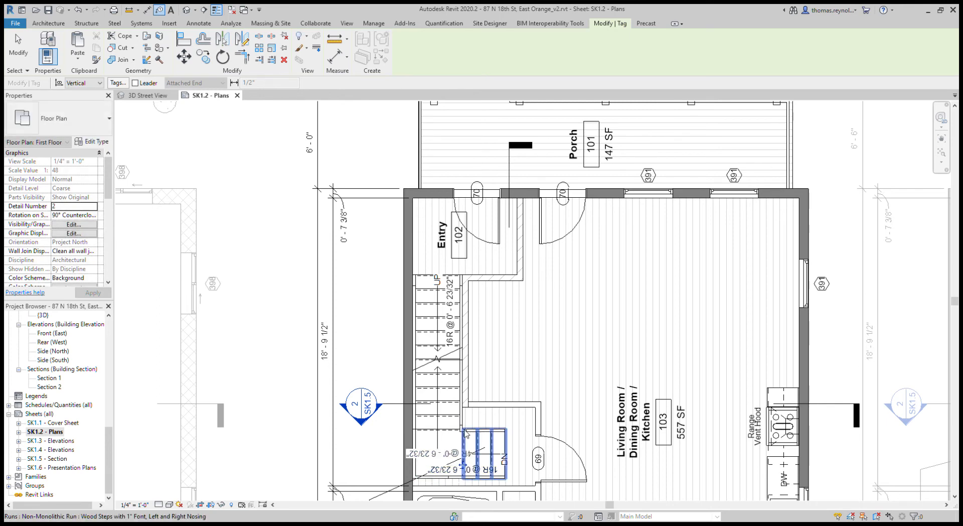
{"action": "scroll", "coordinate": [465, 433], "scroll_direction": "down", "scroll_amount": 6}
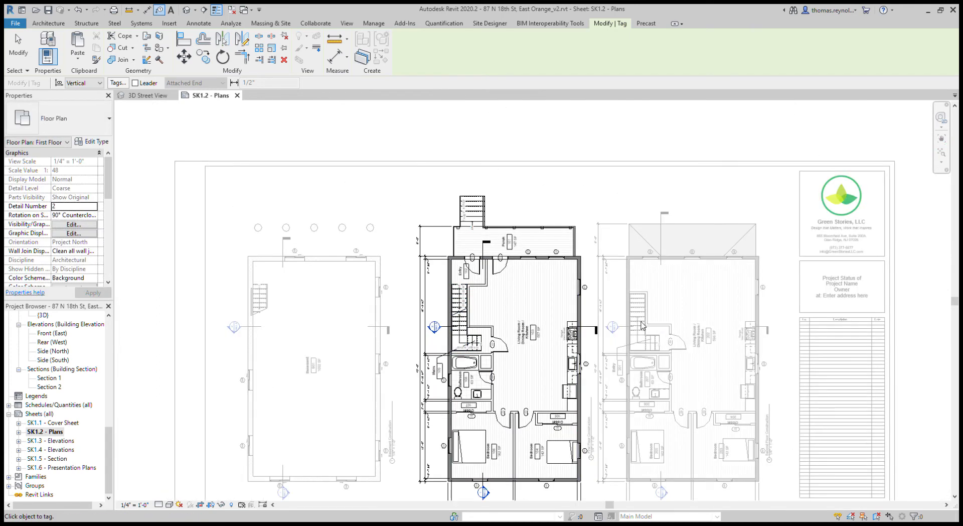
- Activate the second floor plan and try to tag its interior stair
{"action": "key", "text": "Escape"}
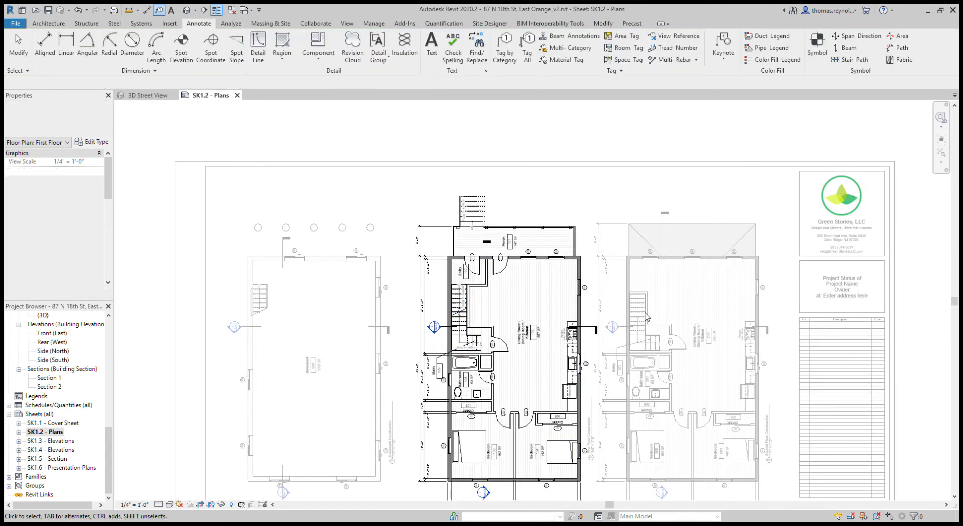
{"action": "double_click", "coordinate": [646, 314]}
{"action": "double_click", "coordinate": [646, 315]}
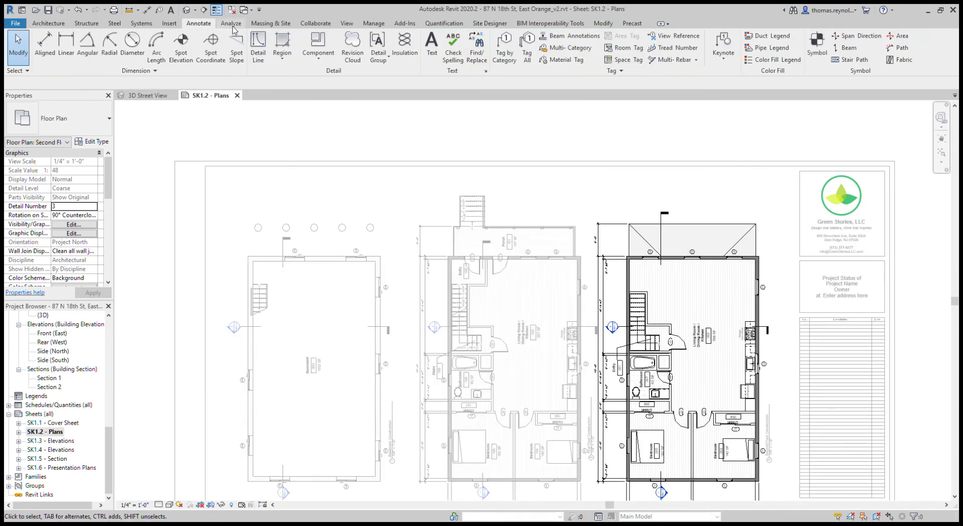
{"action": "left_click", "coordinate": [160, 10]}
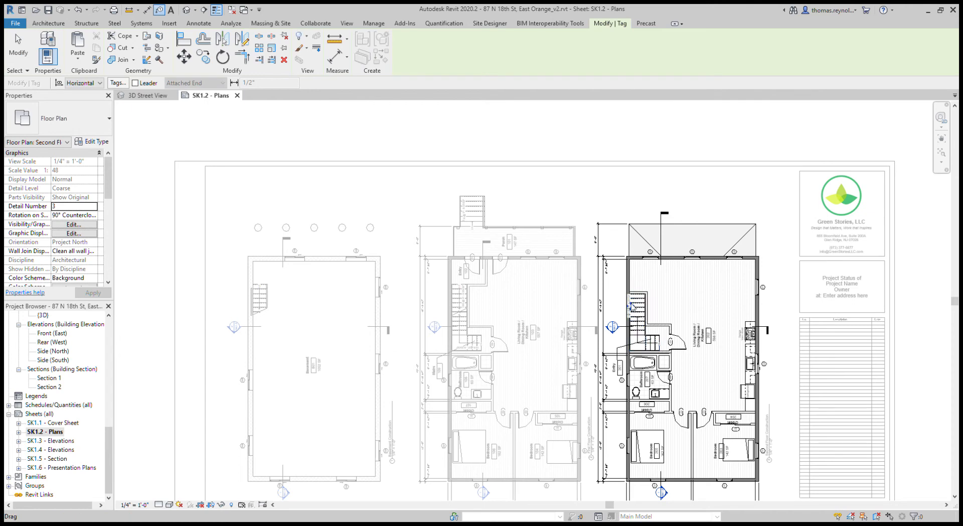
{"action": "left_click", "coordinate": [638, 316]}
{"action": "key", "text": "Escape"}
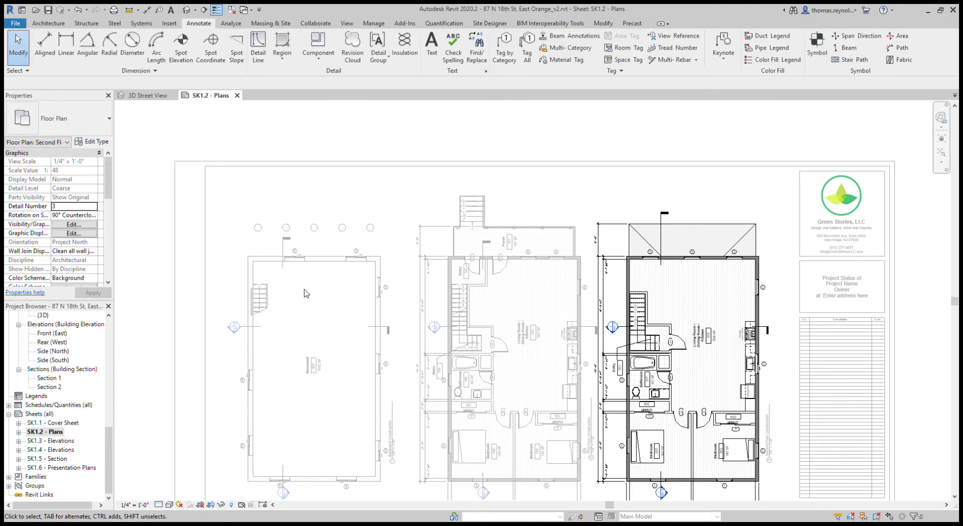
- Activate the basement plan and tag its stair without a leader, positioning the tag over the flight
{"action": "double_click", "coordinate": [307, 294]}
{"action": "double_click", "coordinate": [307, 294]}
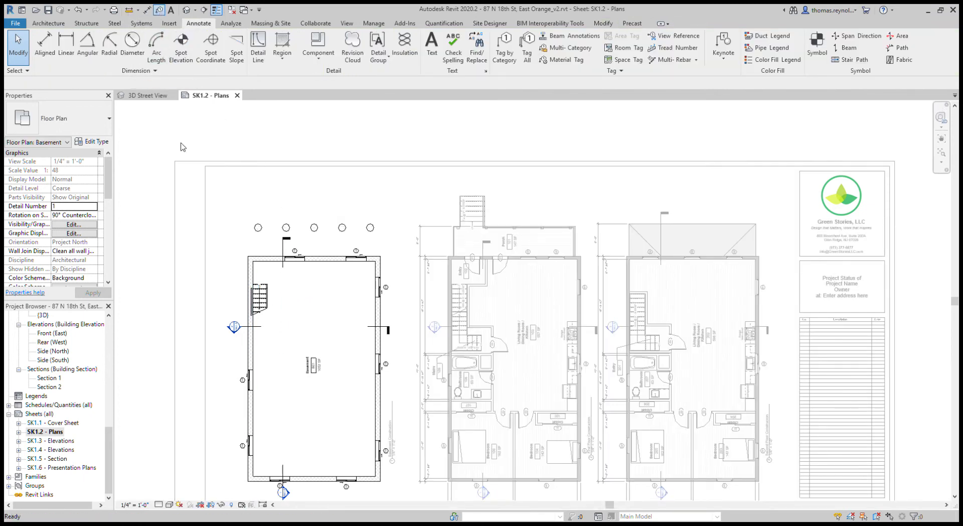
{"action": "key", "text": "t"}
{"action": "key", "text": "g"}
{"action": "scroll", "coordinate": [261, 303], "scroll_direction": "up", "scroll_amount": 3}
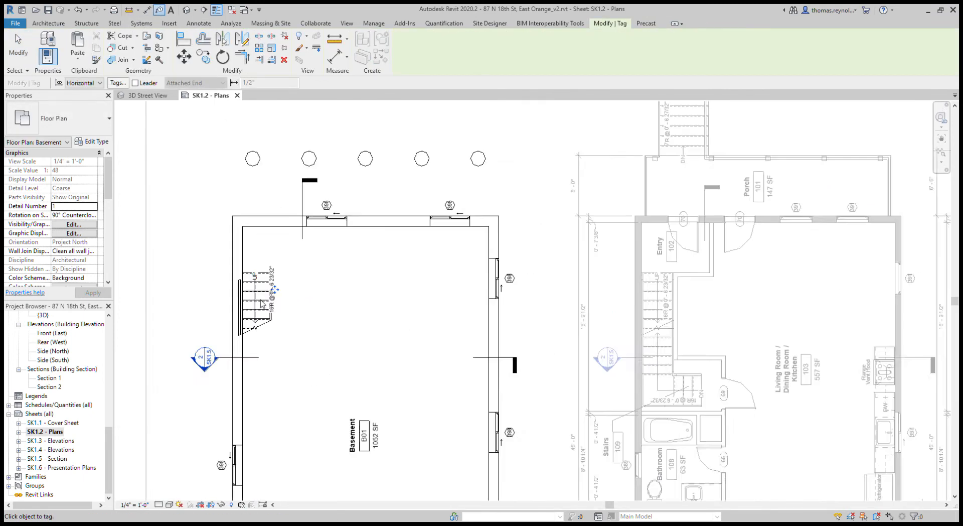
{"action": "scroll", "coordinate": [261, 302], "scroll_direction": "up", "scroll_amount": 2}
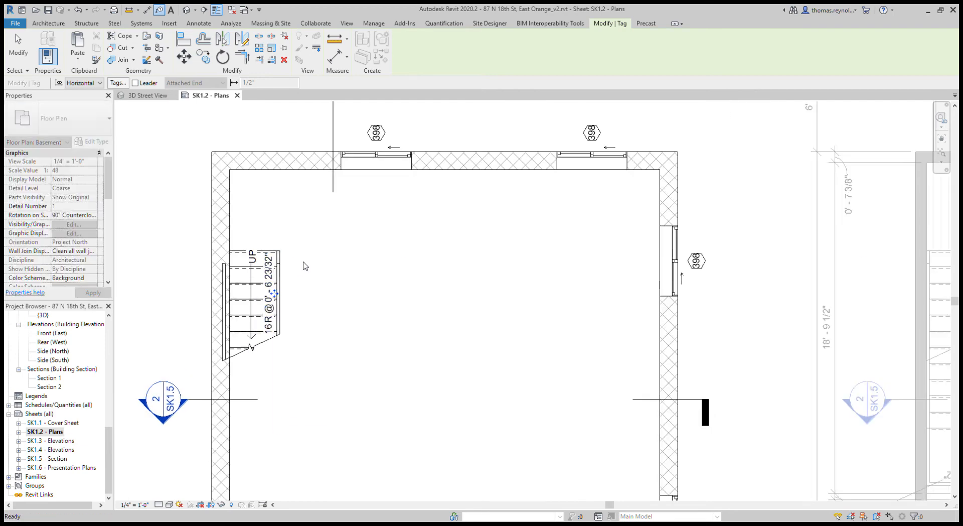
- Finish tagging and deactivate the basement plan to return to the plans sheet
{"action": "key", "text": "Escape"}
{"action": "scroll", "coordinate": [224, 277], "scroll_direction": "down", "scroll_amount": 6}
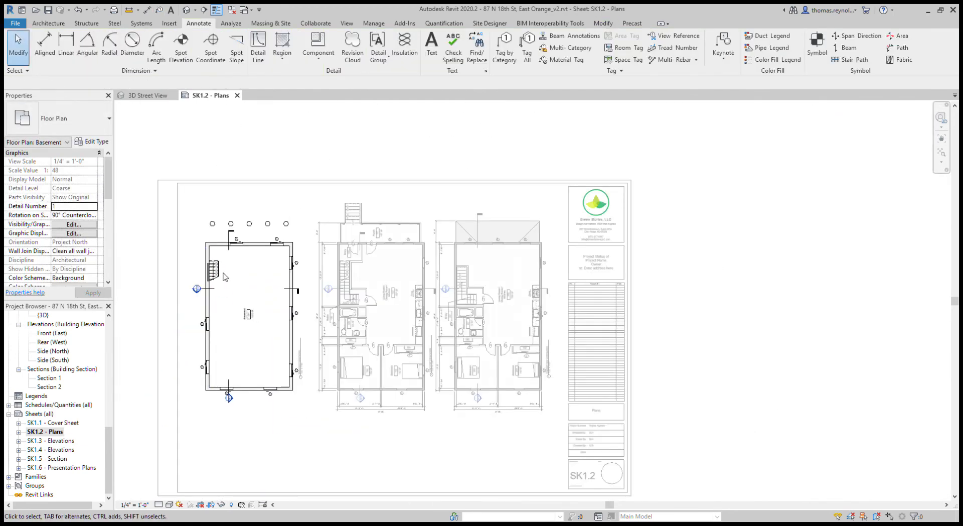
{"action": "scroll", "coordinate": [224, 276], "scroll_direction": "down", "scroll_amount": 3}
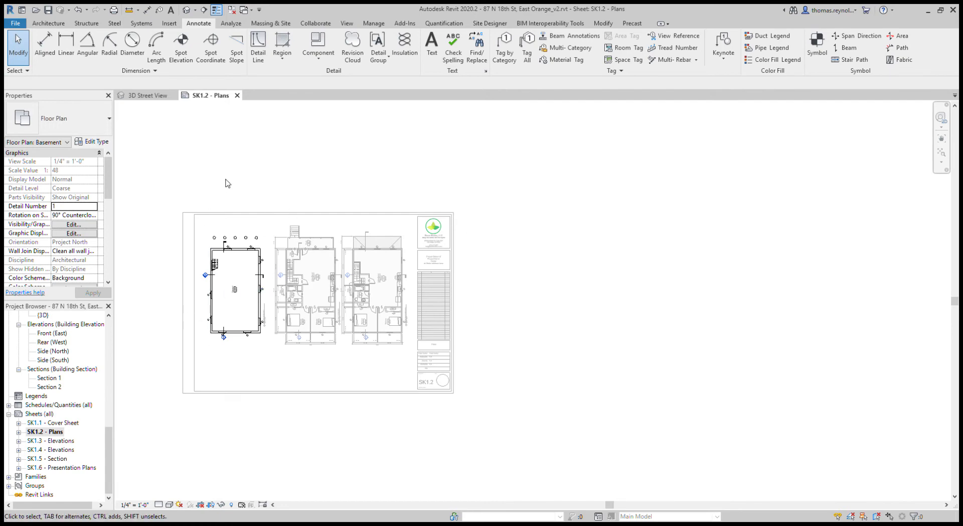
{"action": "left_click", "coordinate": [227, 183]}
{"action": "scroll", "coordinate": [278, 303], "scroll_direction": "up", "scroll_amount": 4}
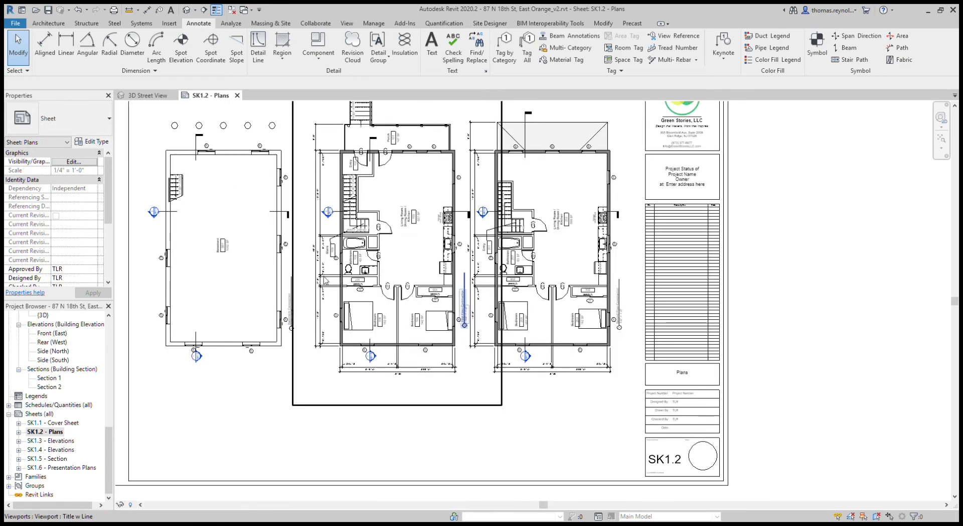
{"action": "key", "text": "z"}
{"action": "key", "text": "f"}
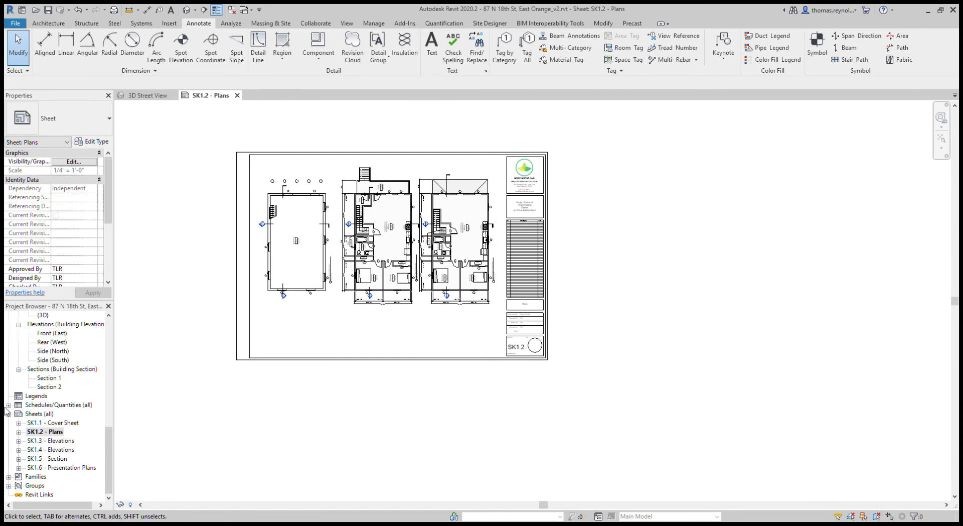
- Expand the project's Schedules/Quantities group to list its existing schedules
{"action": "left_click", "coordinate": [8, 404]}
{"action": "scroll", "coordinate": [40, 391], "scroll_direction": "down", "scroll_amount": 1}
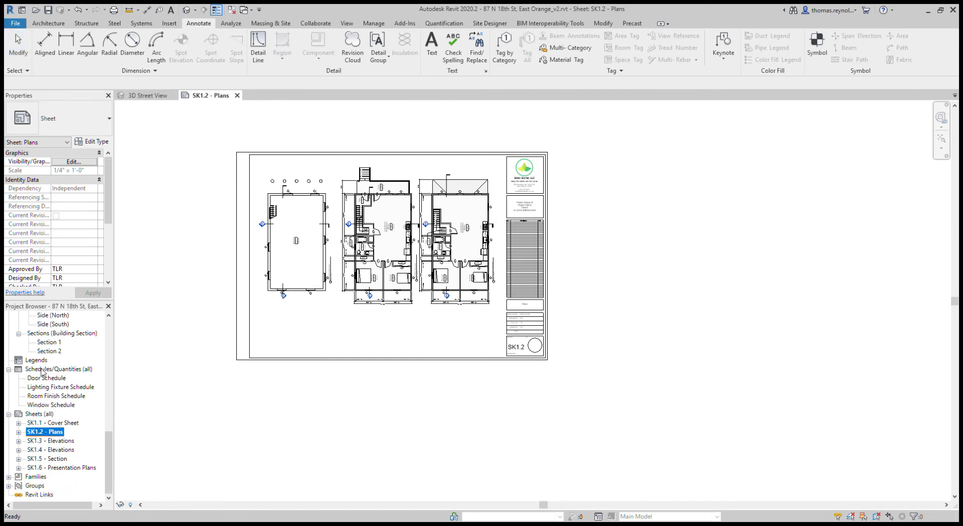
{"action": "left_click", "coordinate": [43, 369]}
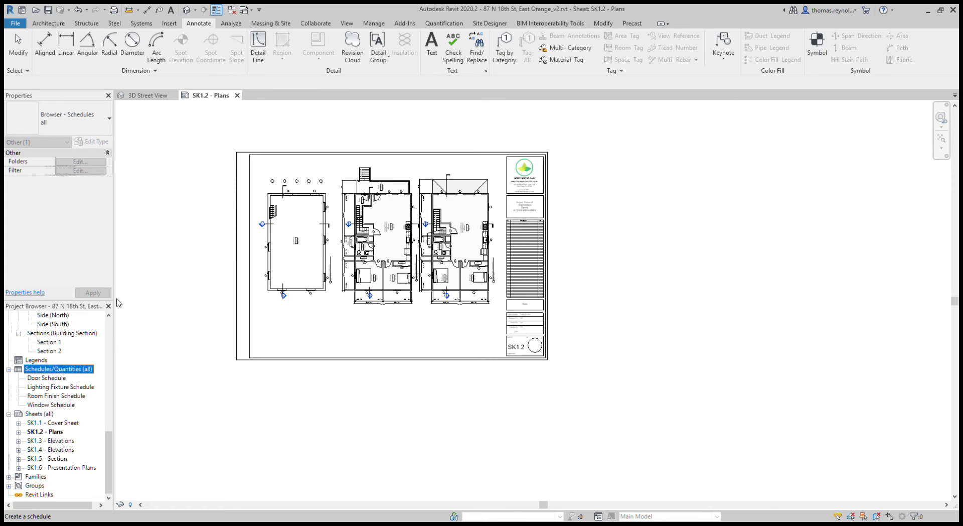
{"action": "left_click", "coordinate": [167, 233]}
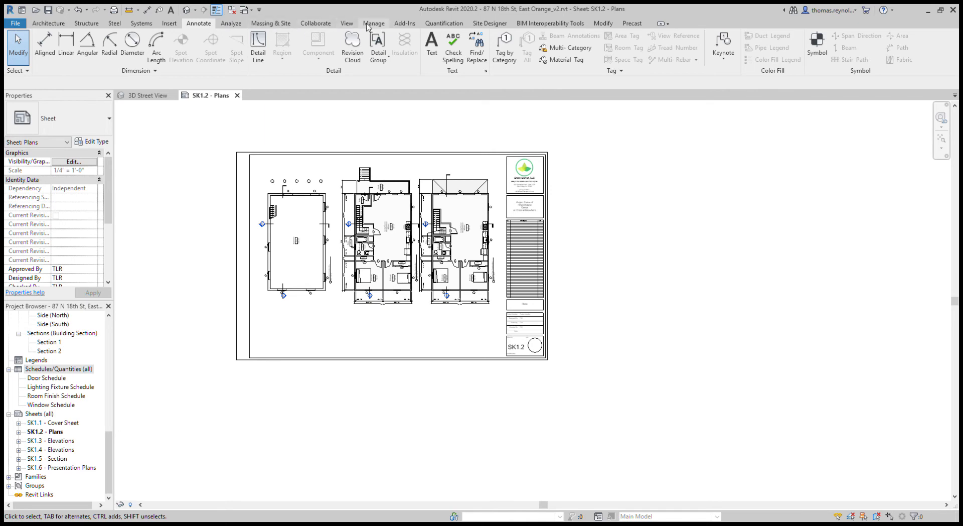
{"action": "left_click", "coordinate": [446, 24]}
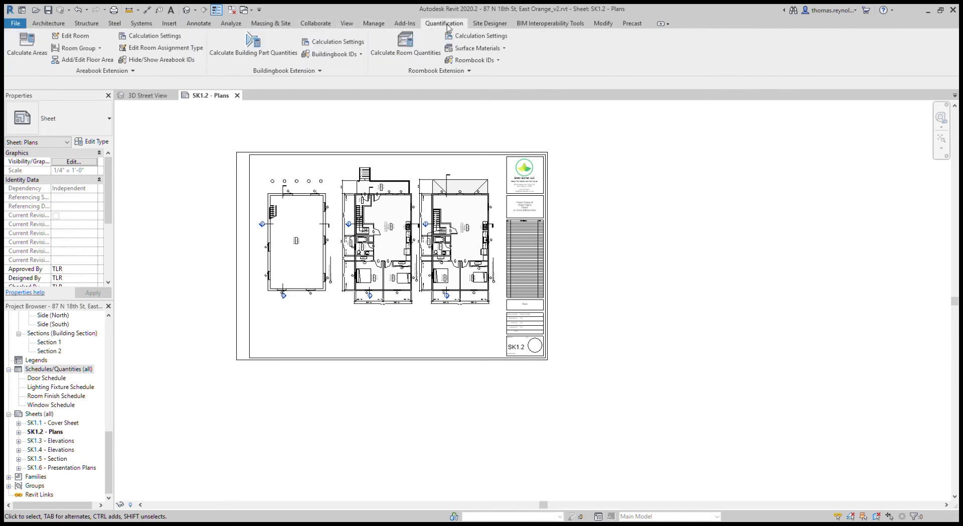
{"action": "left_click", "coordinate": [404, 23]}
{"action": "left_click", "coordinate": [374, 23]}
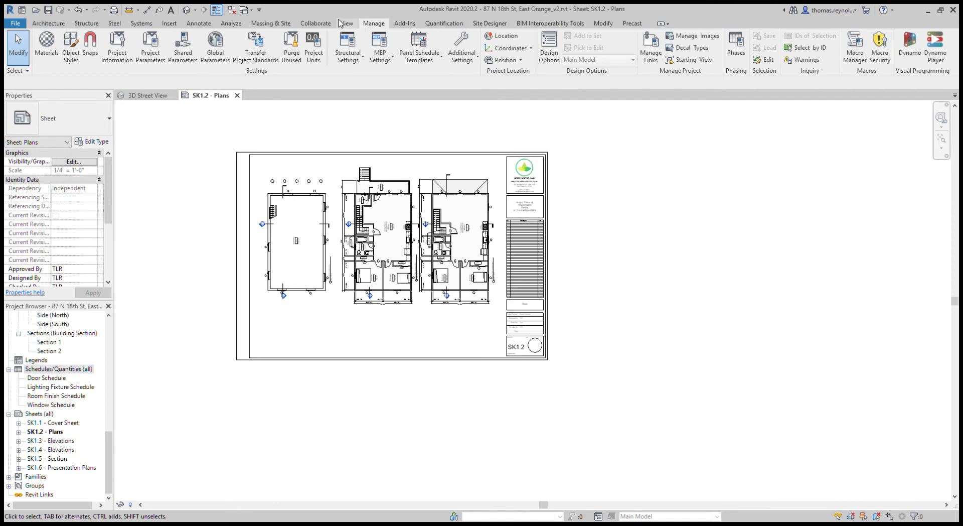
{"action": "left_click", "coordinate": [345, 23]}
{"action": "left_click", "coordinate": [315, 23]}
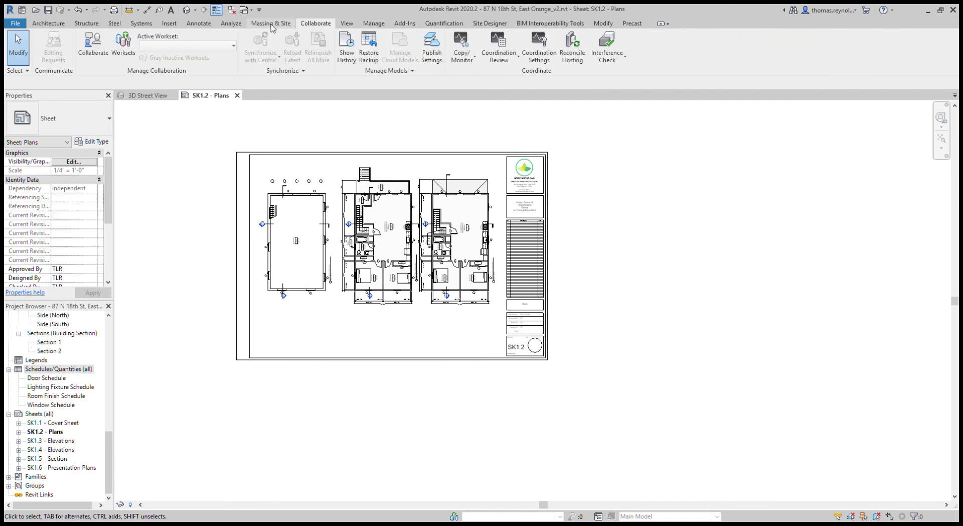
{"action": "left_click", "coordinate": [270, 24]}
{"action": "left_click", "coordinate": [231, 23]}
{"action": "left_click", "coordinate": [198, 24]}
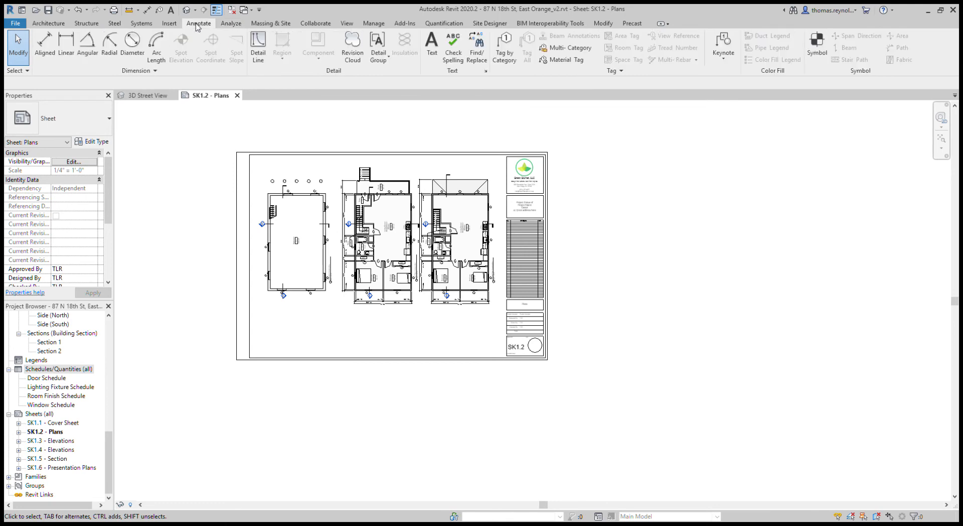
{"action": "left_click", "coordinate": [166, 23]}
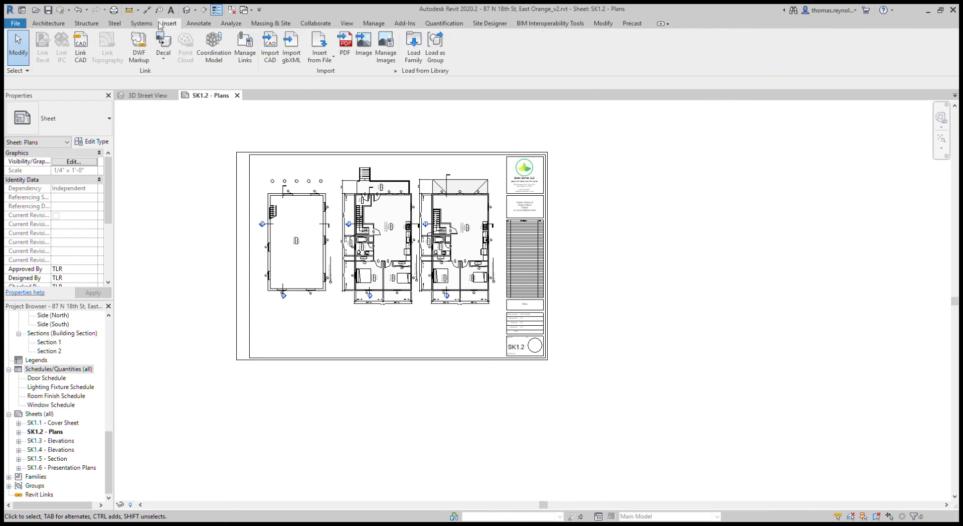
{"action": "scroll", "coordinate": [161, 25], "scroll_direction": "up", "scroll_amount": 2}
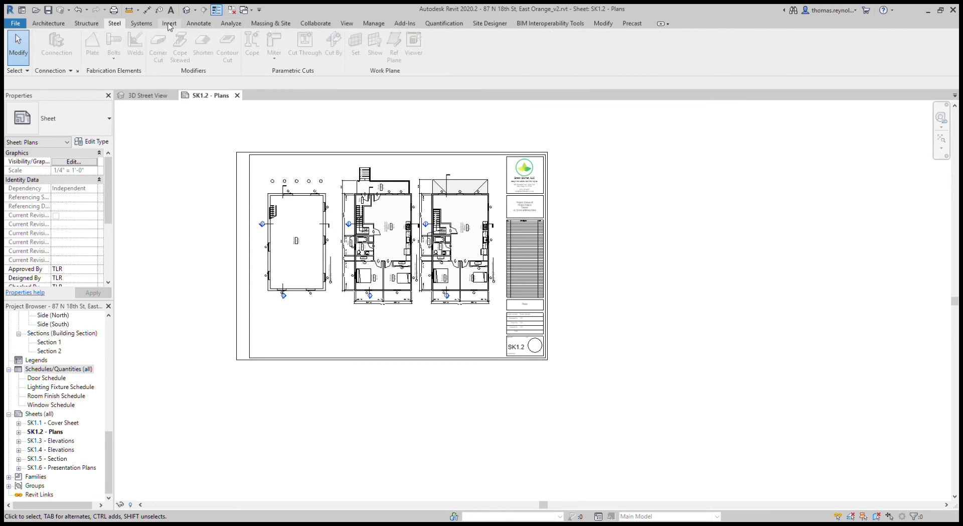
{"action": "scroll", "coordinate": [169, 26], "scroll_direction": "up", "scroll_amount": 2}
{"action": "left_click", "coordinate": [550, 24]}
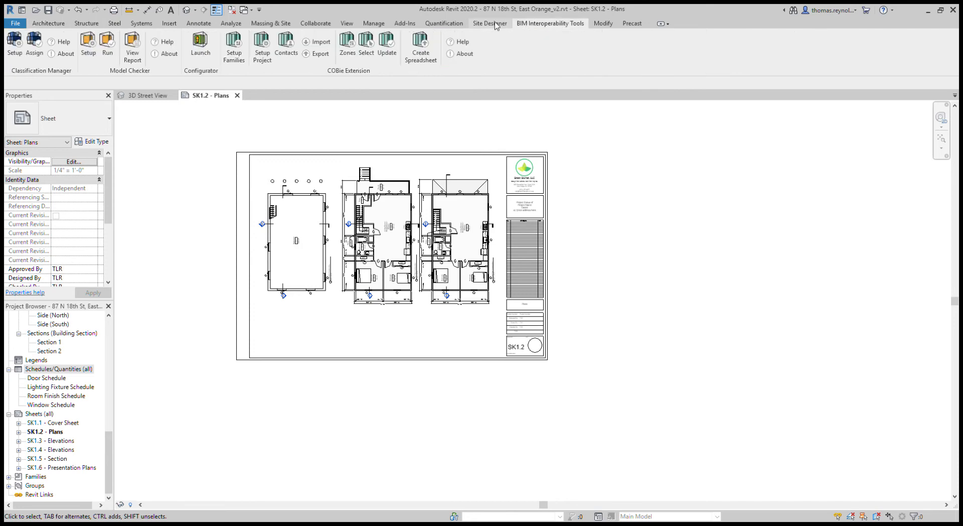
{"action": "scroll", "coordinate": [495, 25], "scroll_direction": "up", "scroll_amount": 3}
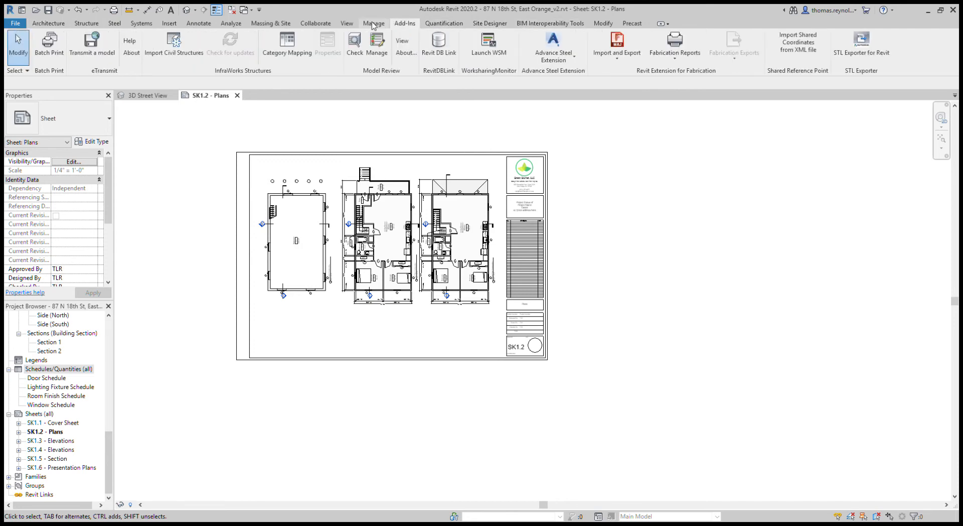
{"action": "scroll", "coordinate": [372, 25], "scroll_direction": "down", "scroll_amount": 1}
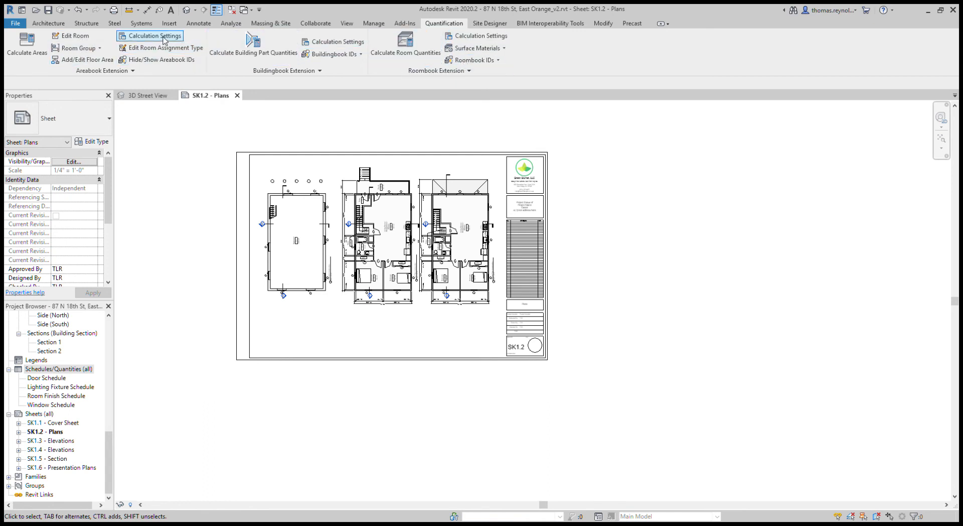
- Create a door schedule with Type Mark, Family, Type, Count and Description fields, combining identical doors instead of itemizing every instance
{"action": "left_click", "coordinate": [34, 369]}
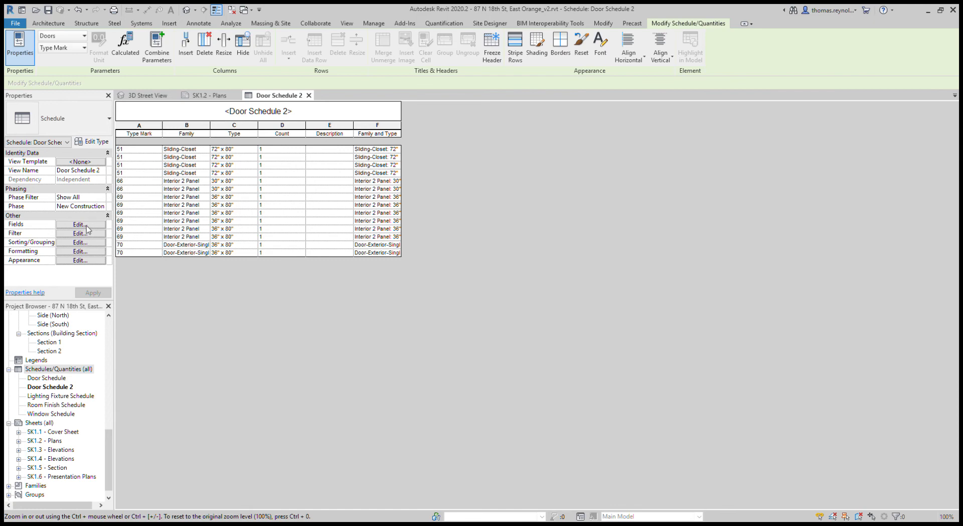
{"action": "left_click", "coordinate": [85, 225]}
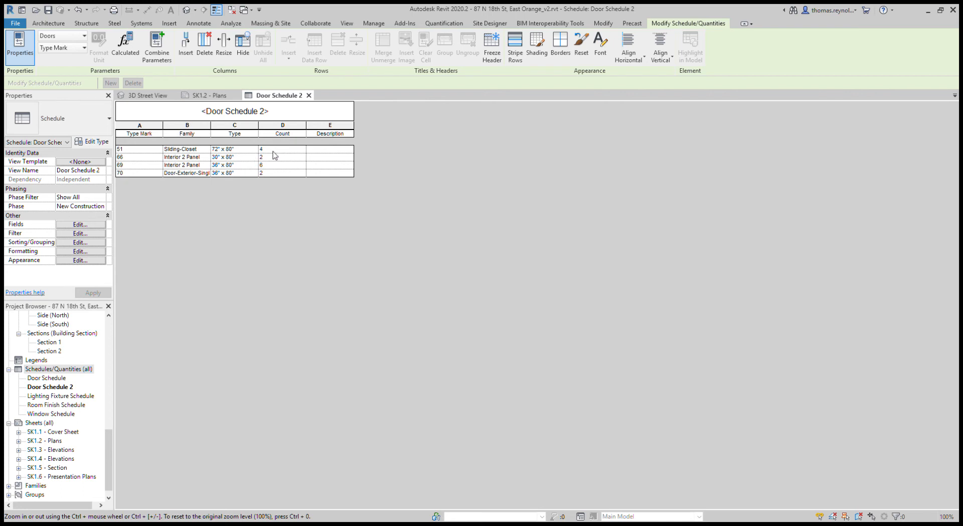
{"action": "left_click", "coordinate": [148, 150]}
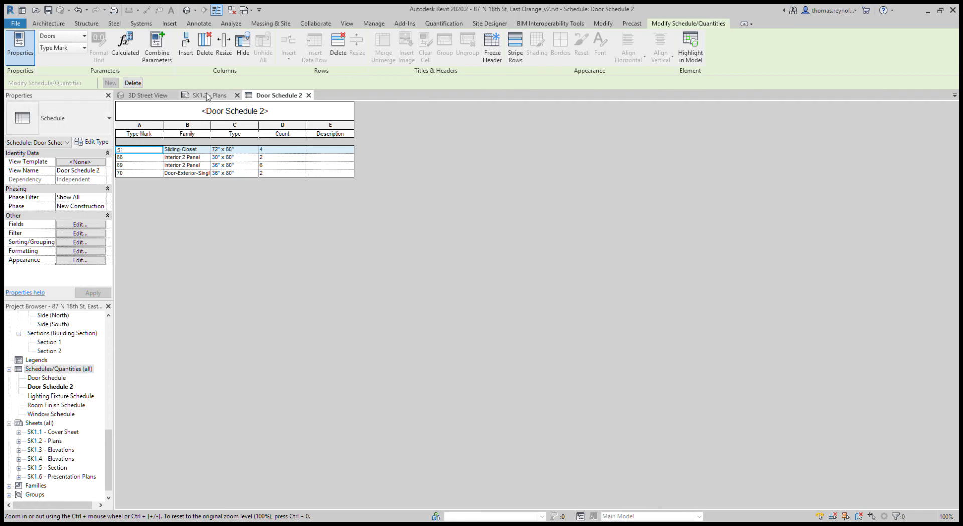
- Place Door Schedule 2 on sheet SK1.2 below the basement plan
{"action": "left_click", "coordinate": [183, 94]}
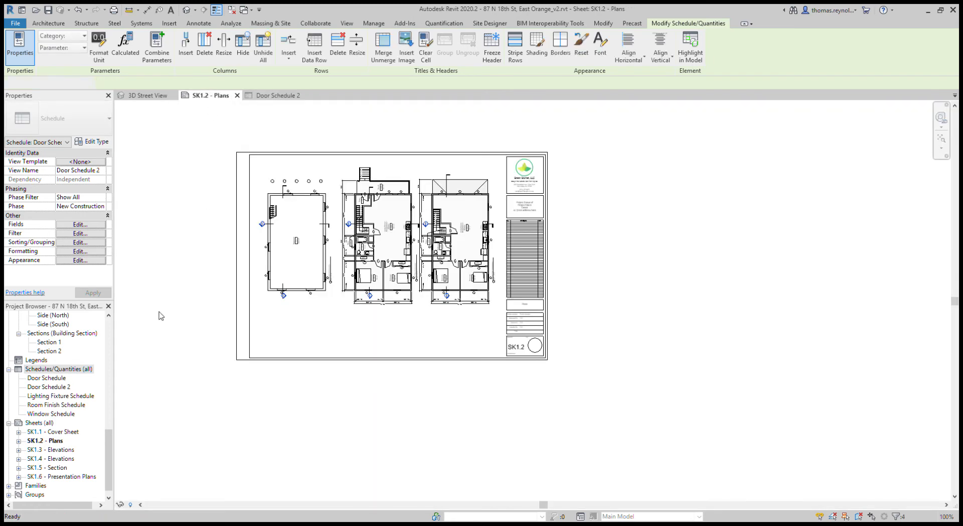
{"action": "left_click", "coordinate": [50, 388]}
{"action": "left_click_drag", "start_coordinate": [49, 386], "coordinate": [301, 321]}
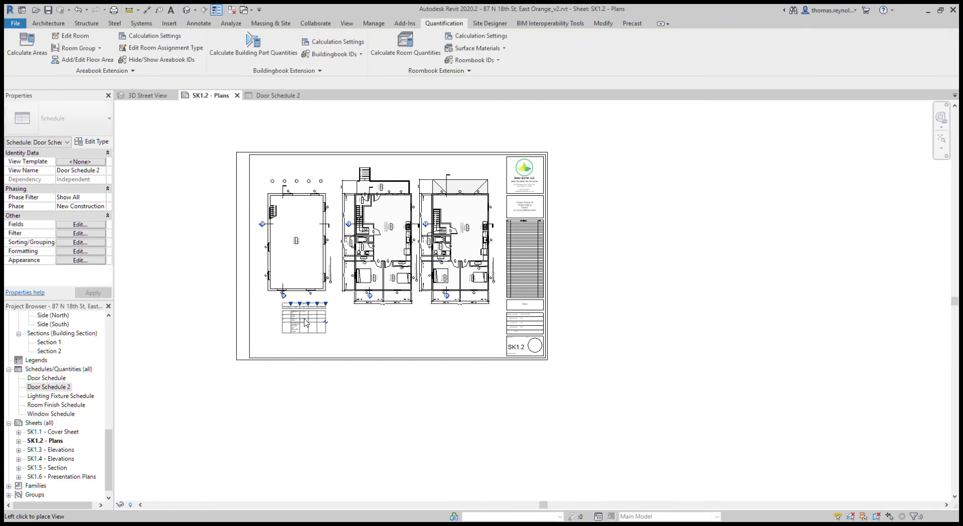
{"action": "left_click", "coordinate": [286, 327]}
{"action": "scroll", "coordinate": [286, 326], "scroll_direction": "up", "scroll_amount": 3}
{"action": "scroll", "coordinate": [286, 328], "scroll_direction": "up", "scroll_amount": 2}
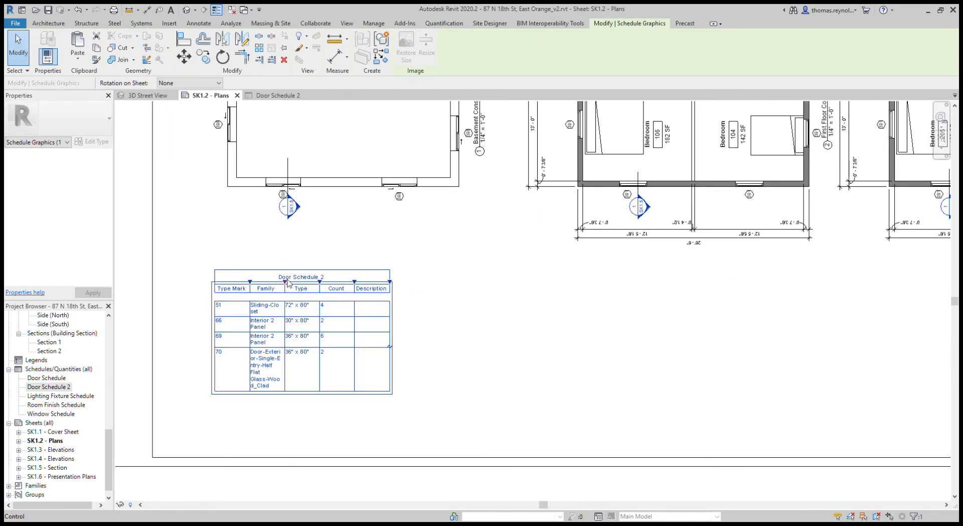
- Widen the placed door schedule's Family column to fit the long family name on one line, and narrow its Type Mark column
{"action": "left_click_drag", "start_coordinate": [286, 287], "coordinate": [411, 288]}
{"action": "left_click_drag", "start_coordinate": [252, 284], "coordinate": [238, 284]}
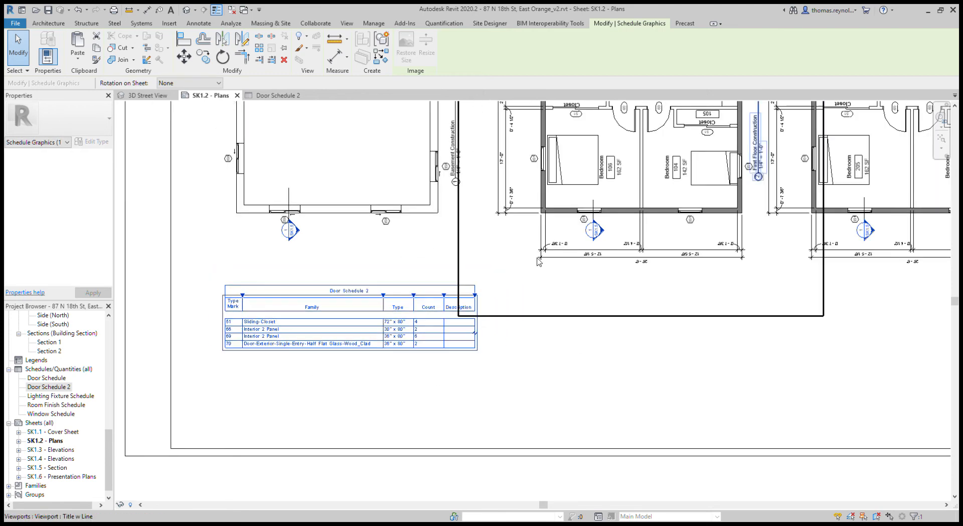
{"action": "scroll", "coordinate": [246, 332], "scroll_direction": "up", "scroll_amount": 2}
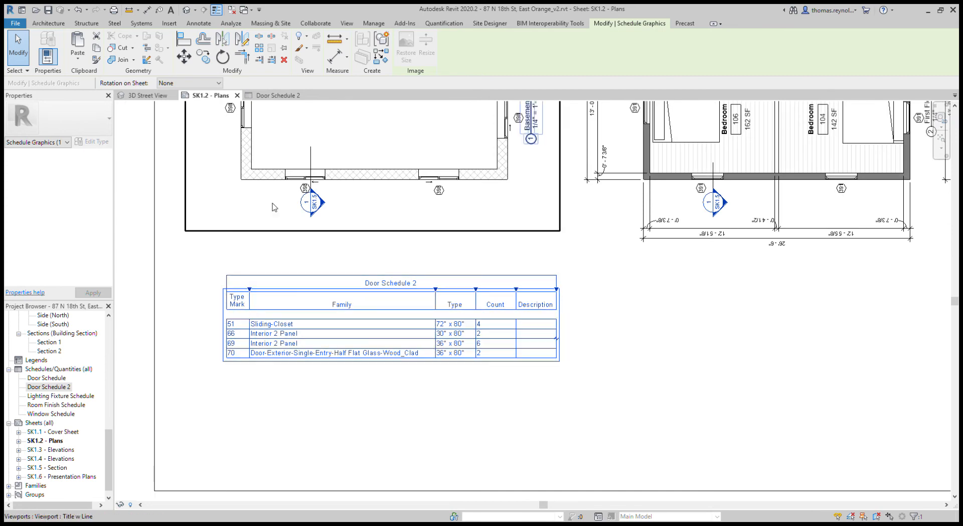
- Compare the door schedule's type marks with the door tags at the first floor bedrooms and closets
{"action": "left_click", "coordinate": [272, 96]}
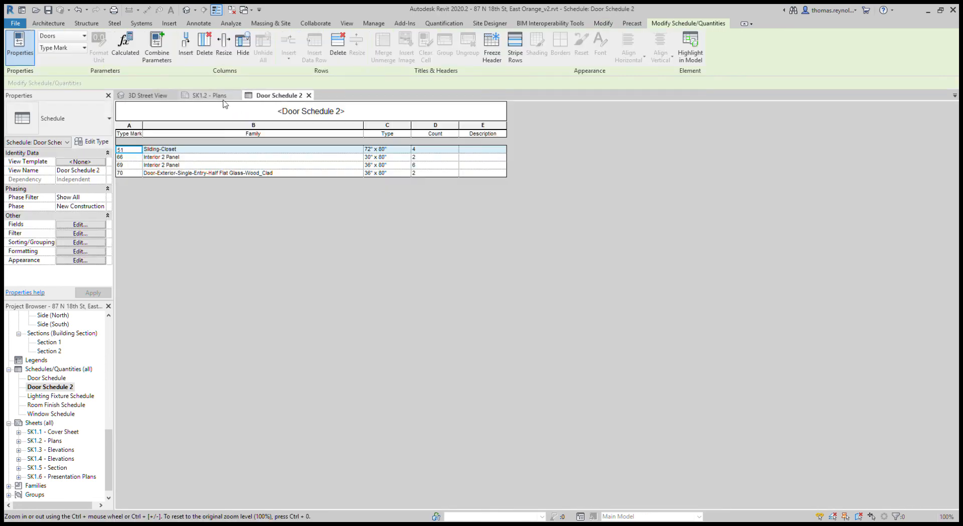
{"action": "left_click", "coordinate": [208, 96]}
{"action": "scroll", "coordinate": [279, 436], "scroll_direction": "down", "scroll_amount": 2}
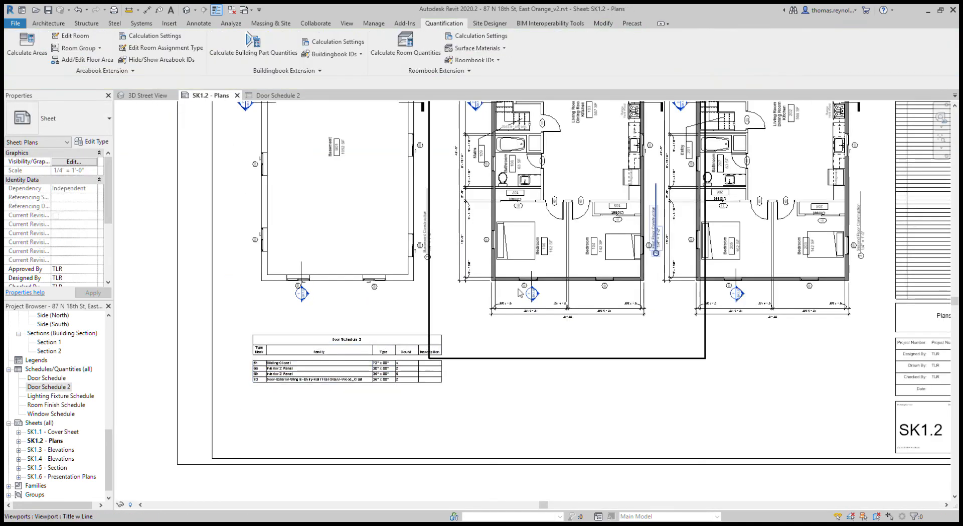
{"action": "scroll", "coordinate": [552, 240], "scroll_direction": "up", "scroll_amount": 6}
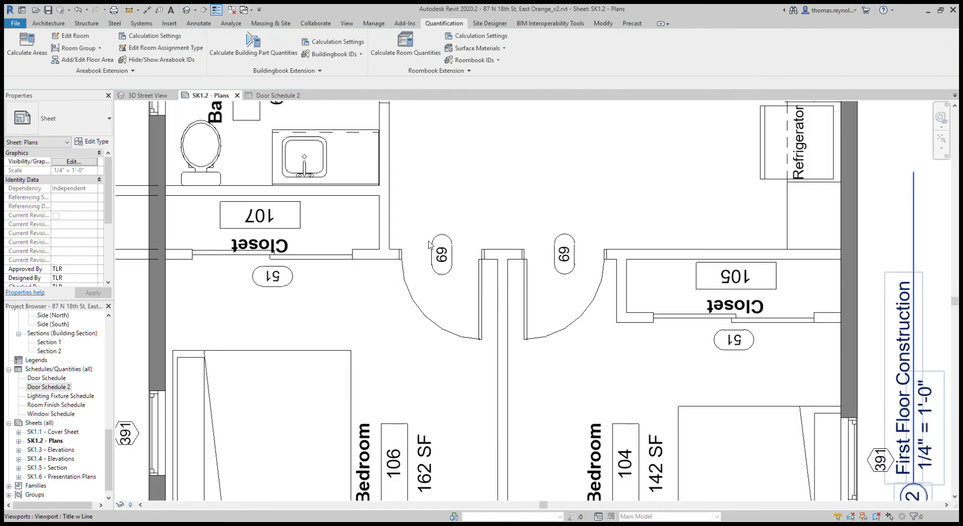
- In Door Schedule 2, set the exterior single-entry door's Type Mark to 1
{"action": "left_click", "coordinate": [277, 95]}
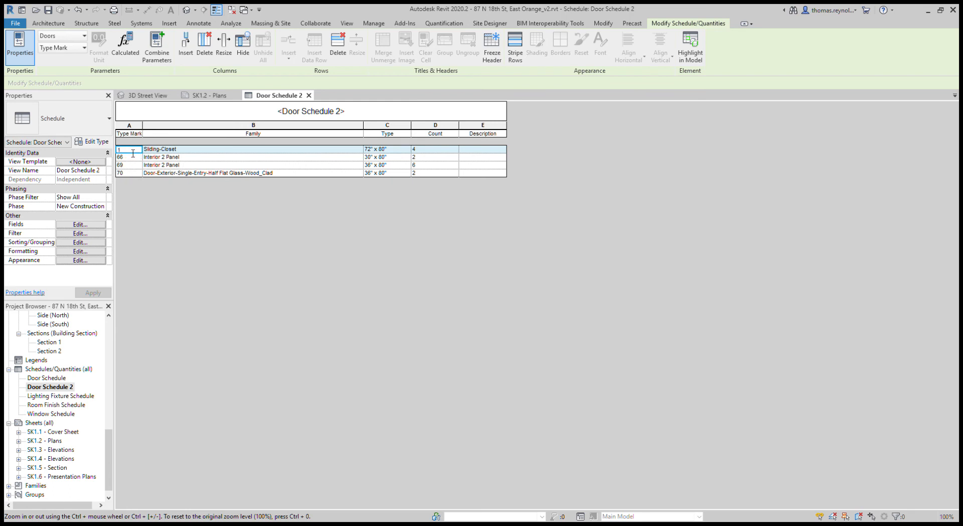
{"action": "left_click", "coordinate": [129, 173]}
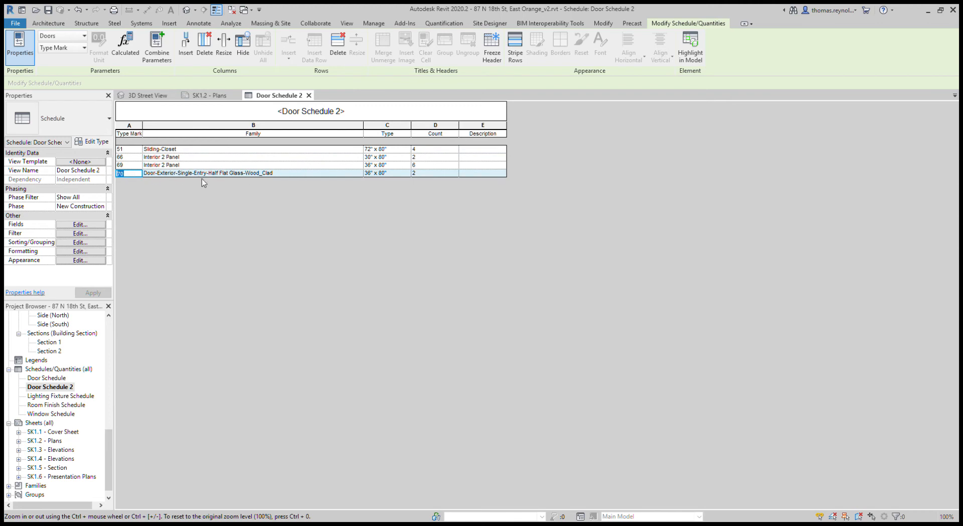
{"action": "type", "text": "1"}
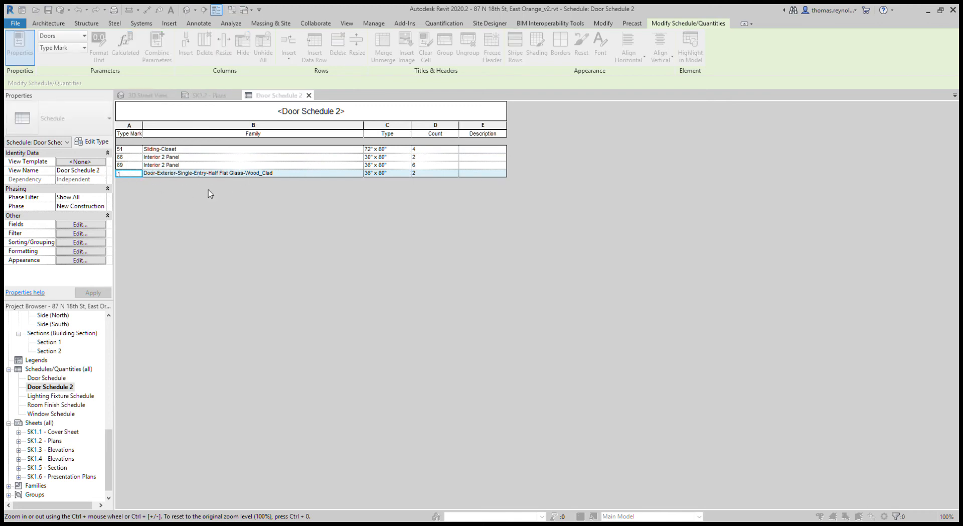
{"action": "left_click", "coordinate": [498, 281]}
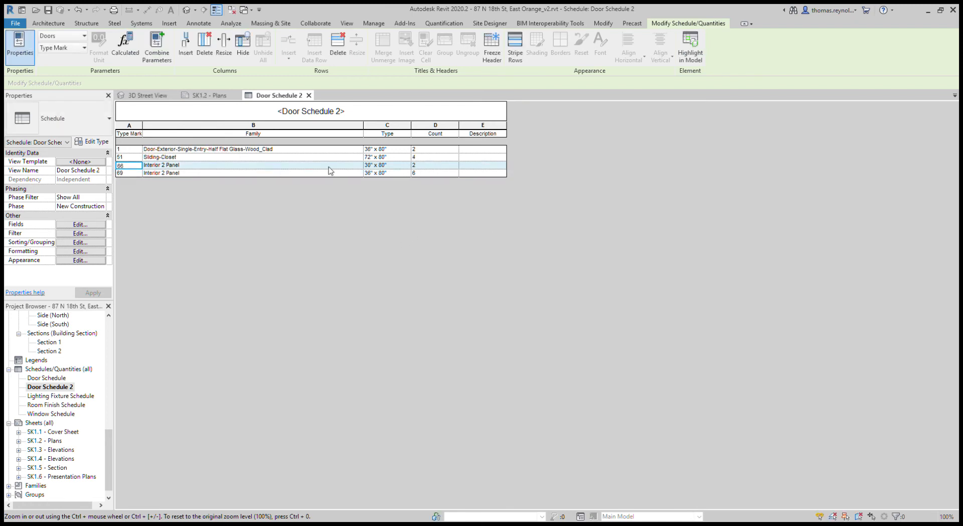
- In Door Schedule 2, set the Interior 2 Panel Type Marks to 2 for the 36" x 80" door and 3 for the 30" x 80" door
{"action": "left_click", "coordinate": [123, 173]}
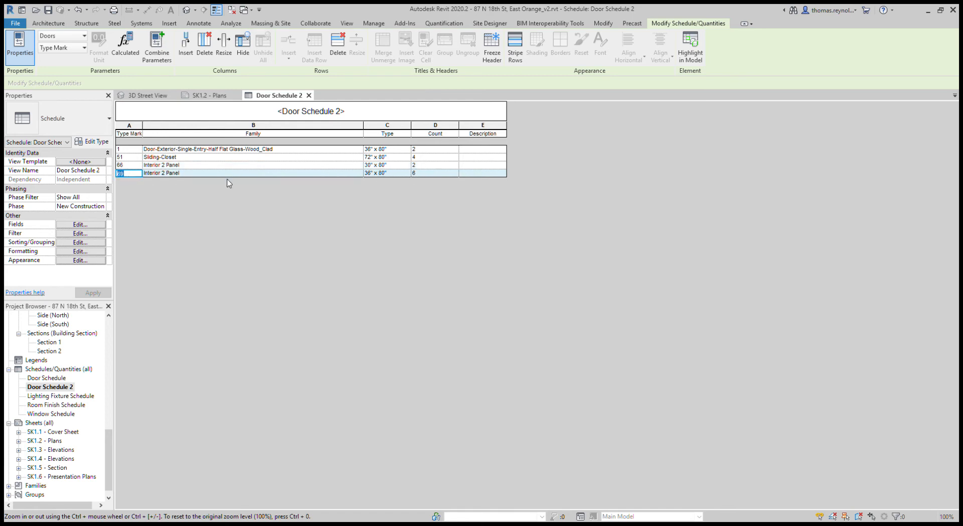
{"action": "type", "text": "2"}
{"action": "key", "text": "Return"}
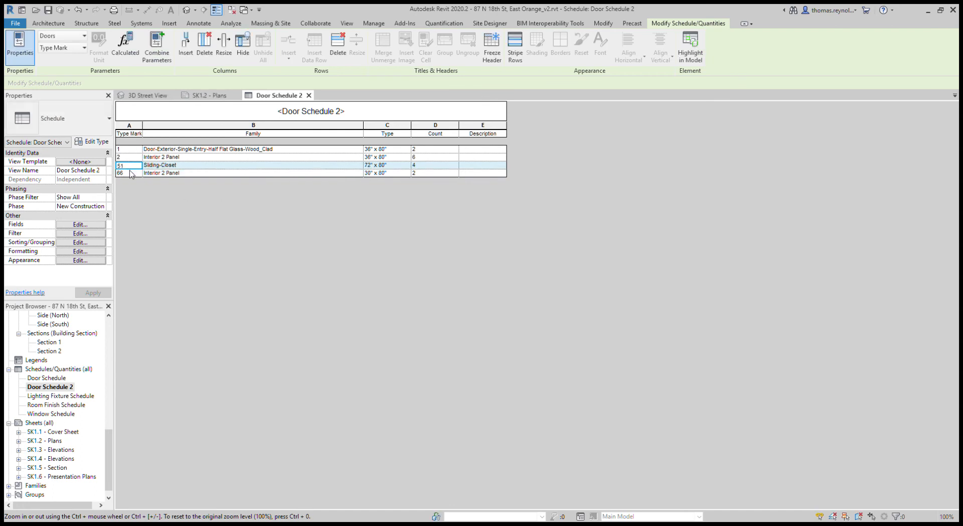
{"action": "left_click", "coordinate": [133, 173]}
{"action": "type", "text": "3"}
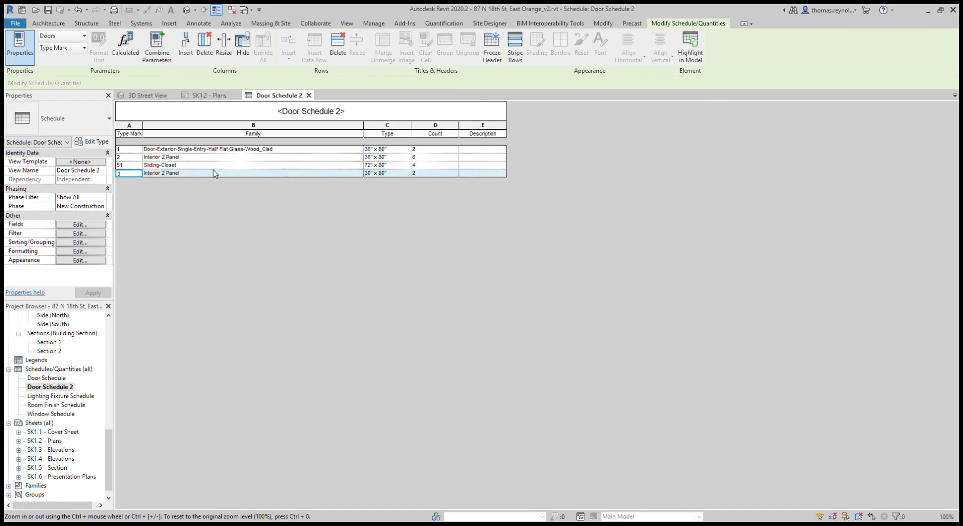
{"action": "key", "text": "Return"}
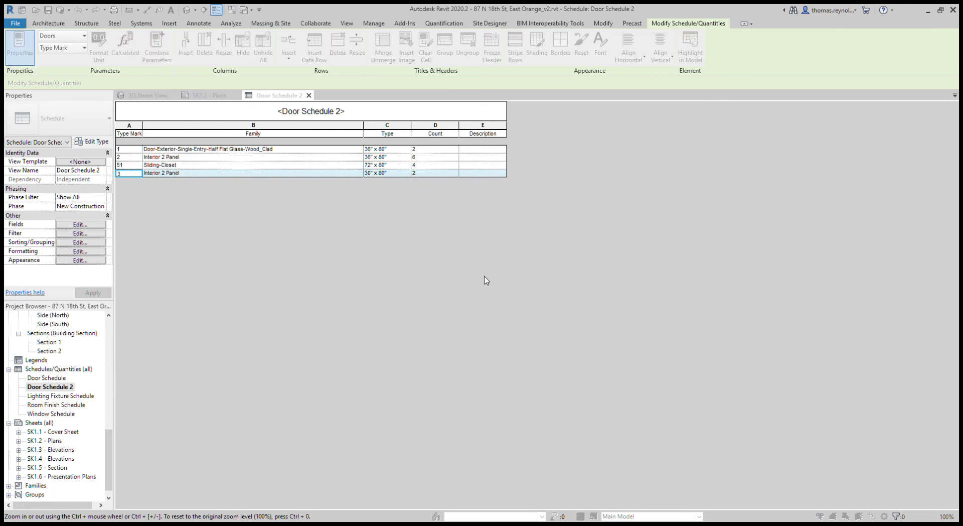
- Set the Sliding-Closet door's Type Mark to 4 and close Door Schedule 2 to return to the plans sheet
{"action": "left_click", "coordinate": [131, 173]}
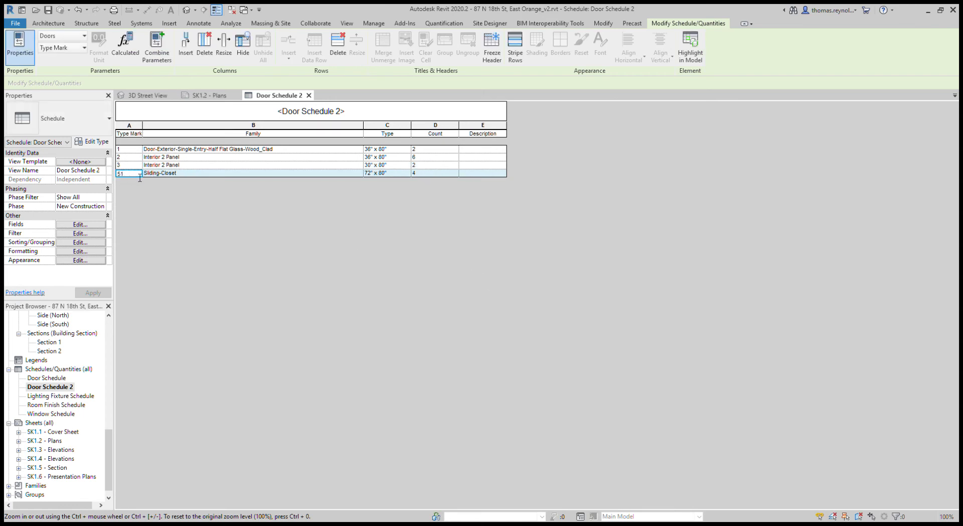
{"action": "left_click_drag", "start_coordinate": [130, 174], "coordinate": [109, 178]}
{"action": "type", "text": "4"}
{"action": "key", "text": "Return"}
{"action": "left_click", "coordinate": [251, 165]}
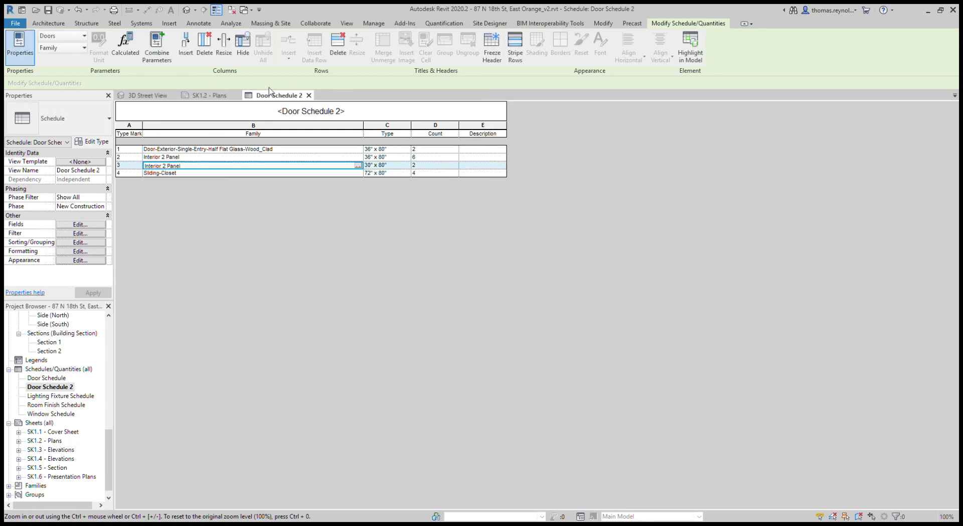
{"action": "left_click", "coordinate": [309, 96]}
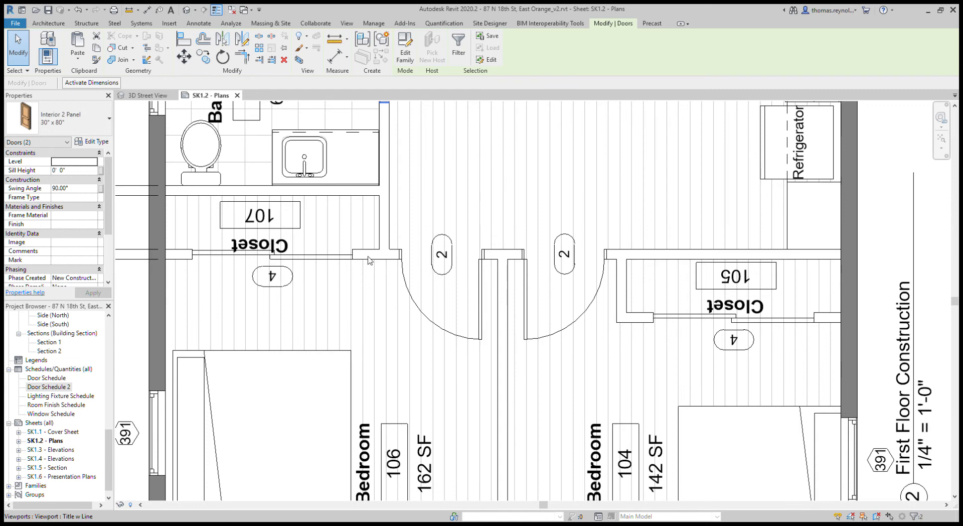
- In the second floor plan viewport, give the door beside the stairs a new 36" x 80" FR type with Type Mark 5
{"action": "scroll", "coordinate": [685, 272], "scroll_direction": "down", "scroll_amount": 4}
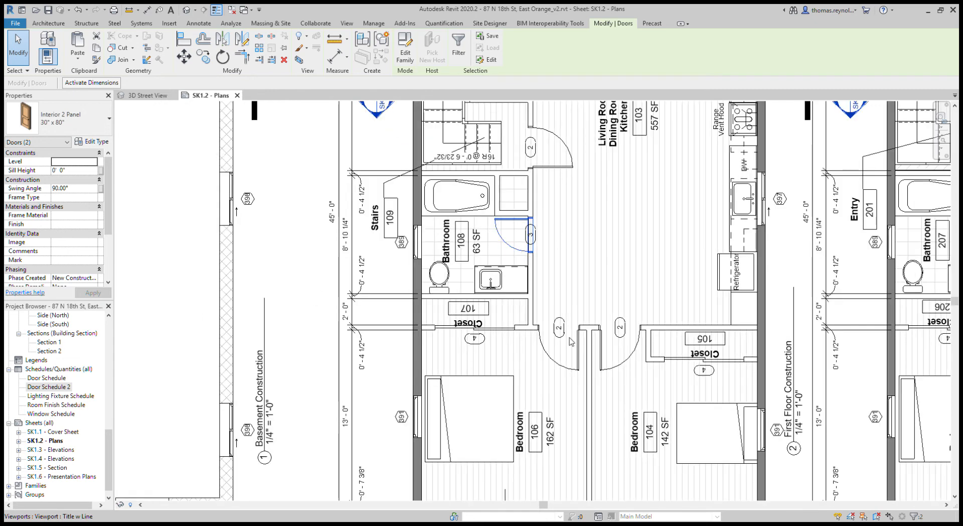
{"action": "scroll", "coordinate": [572, 341], "scroll_direction": "down", "scroll_amount": 3}
{"action": "scroll", "coordinate": [566, 319], "scroll_direction": "down", "scroll_amount": 2}
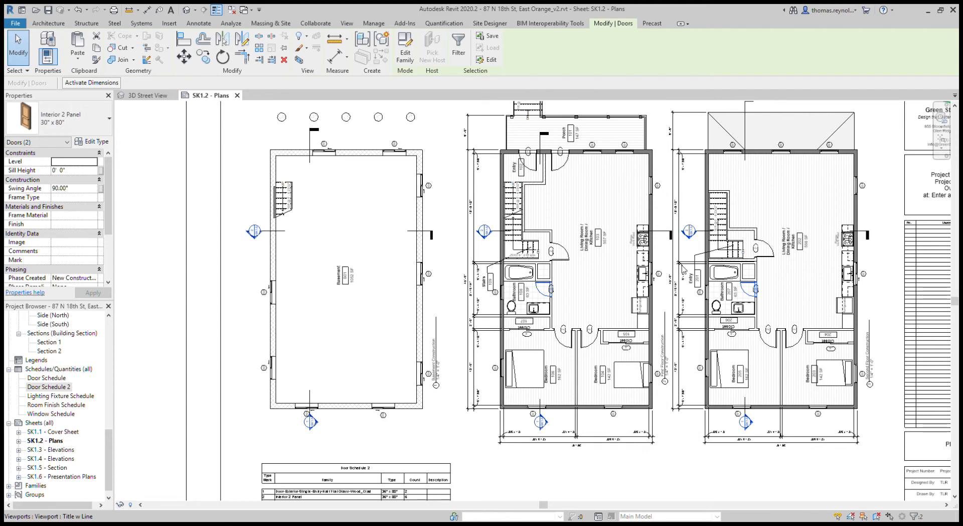
{"action": "scroll", "coordinate": [785, 262], "scroll_direction": "up", "scroll_amount": 4}
{"action": "scroll", "coordinate": [785, 262], "scroll_direction": "up", "scroll_amount": 1}
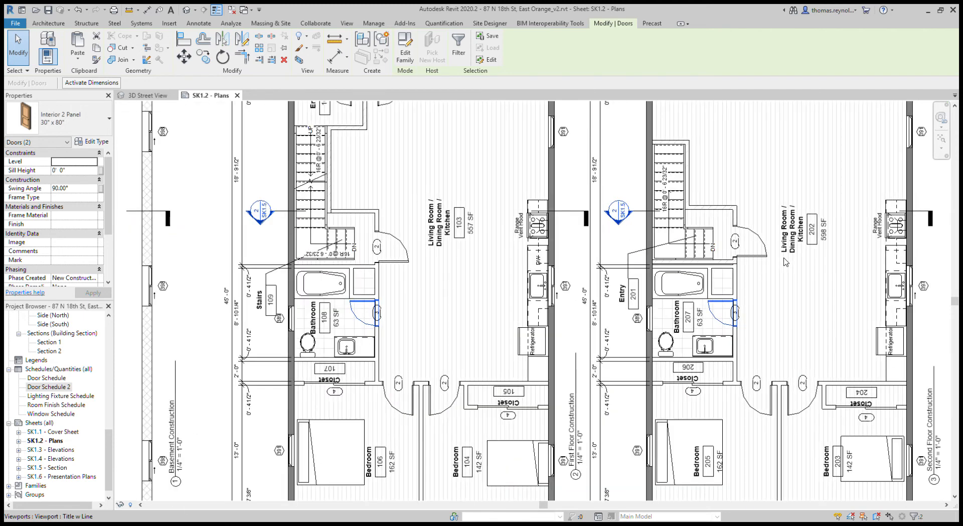
{"action": "left_click", "coordinate": [749, 230]}
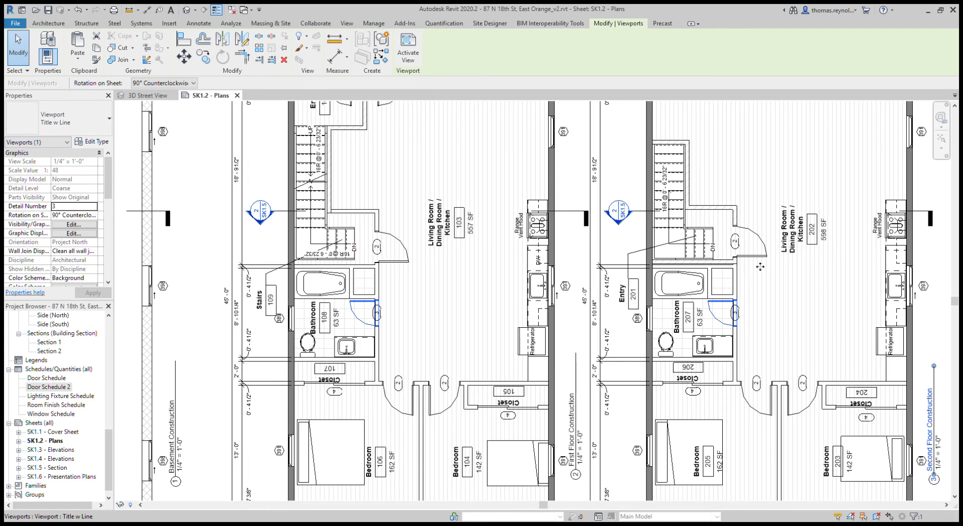
{"action": "double_click", "coordinate": [760, 266]}
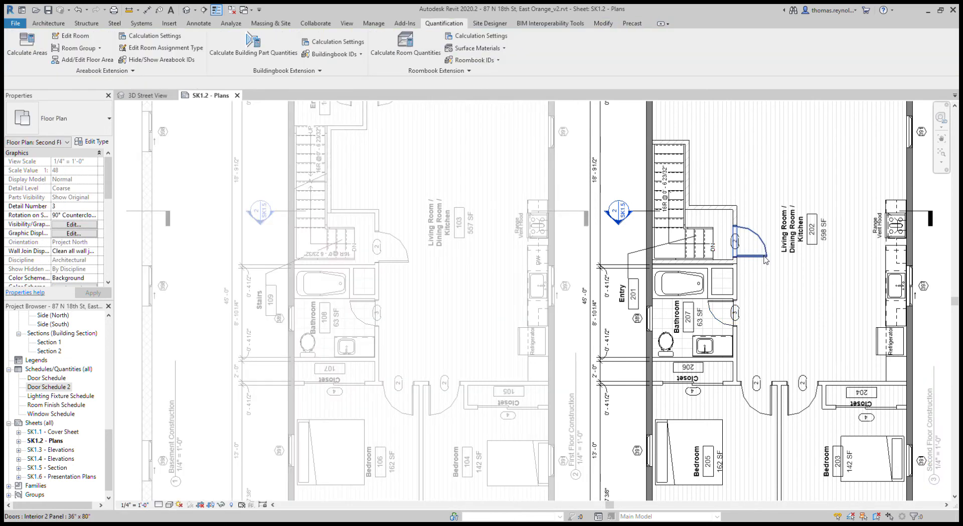
{"action": "left_click", "coordinate": [765, 260]}
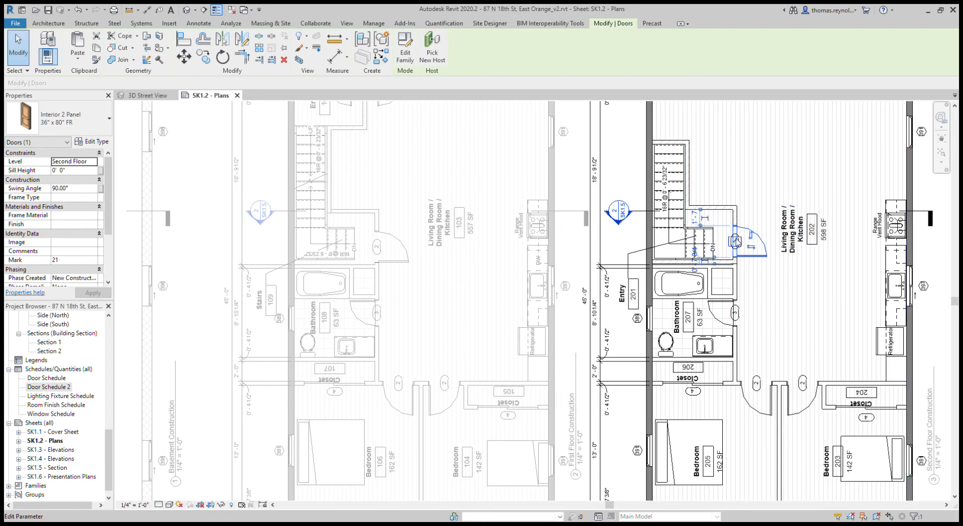
{"action": "left_click", "coordinate": [247, 241]}
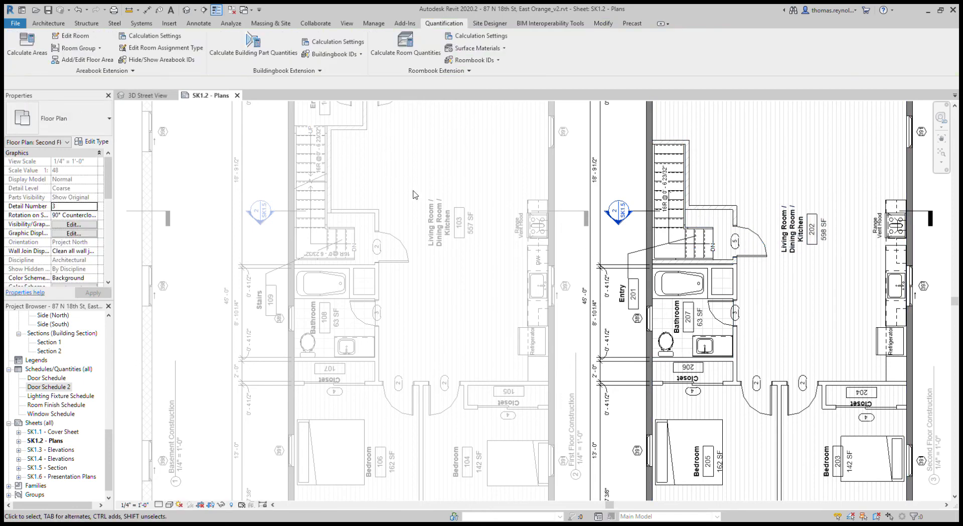
- Deactivate the second floor viewport and widen the Type column of the door schedule placed on the sheet
{"action": "key", "text": "z"}
{"action": "key", "text": "f"}
{"action": "double_click", "coordinate": [364, 397]}
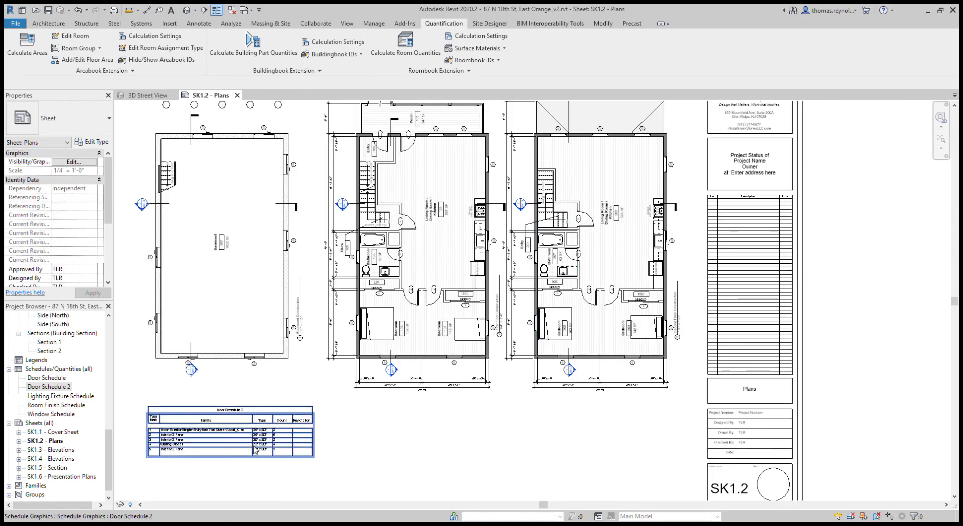
{"action": "scroll", "coordinate": [254, 450], "scroll_direction": "up", "scroll_amount": 3}
{"action": "left_click", "coordinate": [254, 450]}
{"action": "left_click_drag", "start_coordinate": [288, 388], "coordinate": [306, 388]}
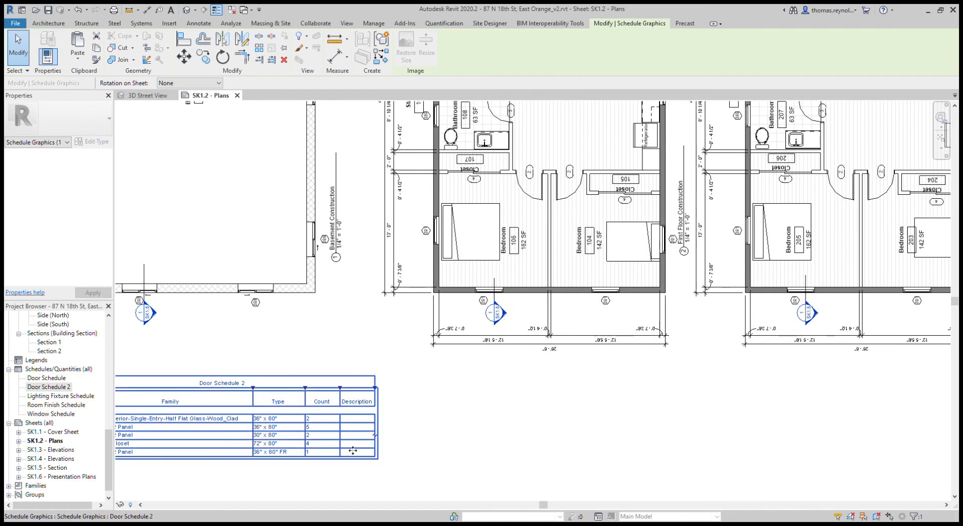
- Open Door Schedule 2 for editing and add the Fire Rating field between Count and Description
{"action": "double_click", "coordinate": [350, 417]}
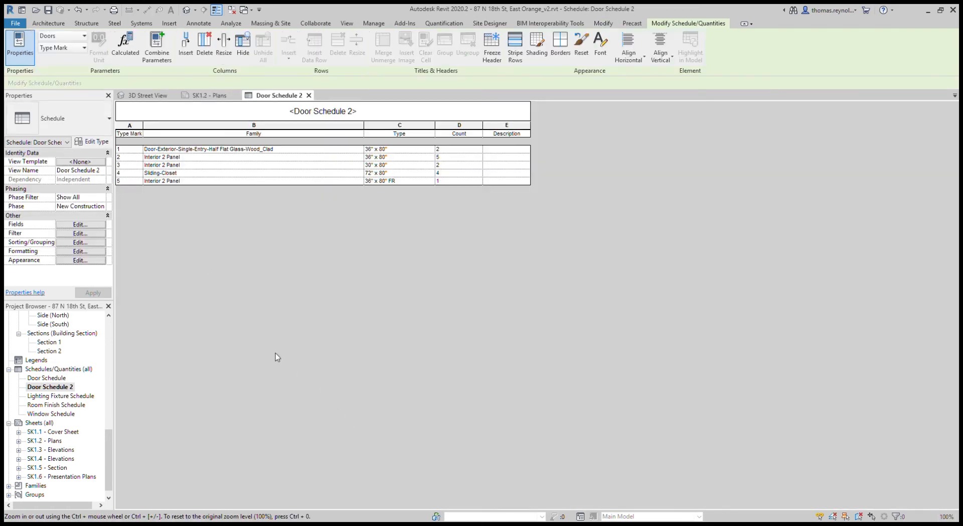
{"action": "left_click", "coordinate": [80, 224]}
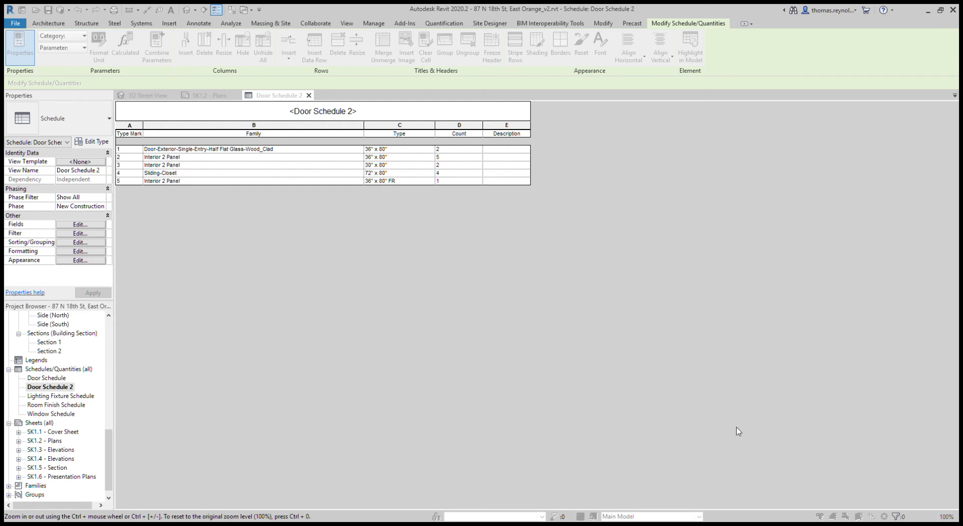
{"action": "left_click", "coordinate": [715, 471]}
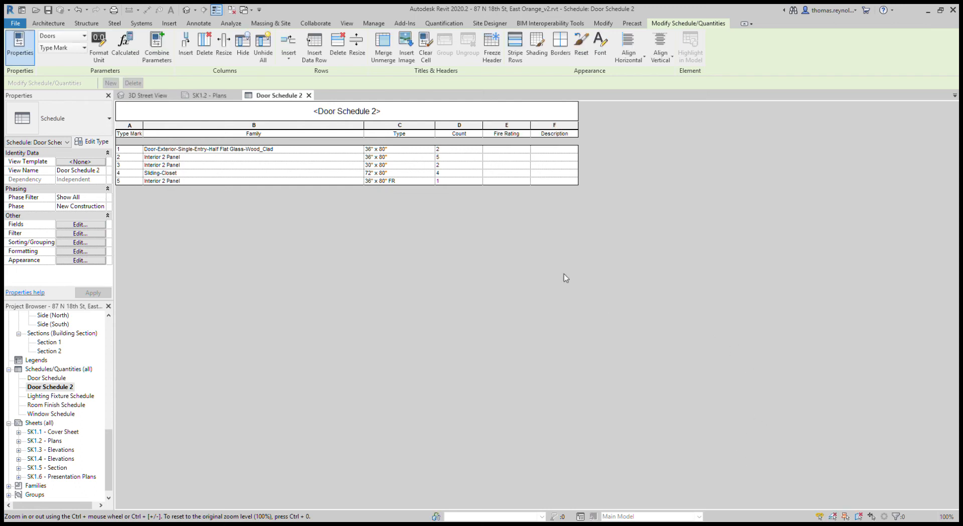
- Set the Fire Rating to 20 Min for the exterior single-entry door and the 36" x 80" FR interior door
{"action": "left_click", "coordinate": [505, 182]}
{"action": "left_click", "coordinate": [505, 149]}
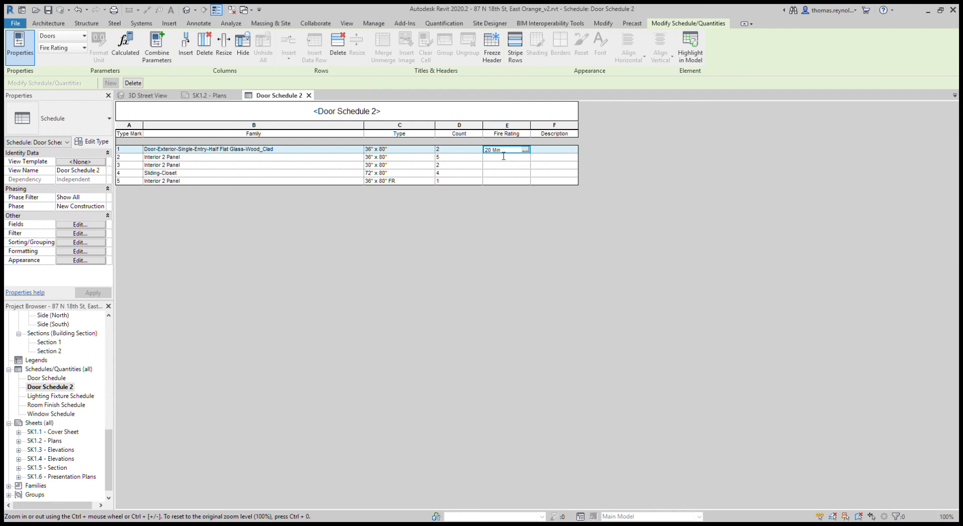
{"action": "key", "text": "BackSpace"}
{"action": "key", "text": "BackSpace"}
{"action": "key", "text": "BackSpace"}
{"action": "key", "text": "BackSpace"}
{"action": "key", "text": "BackSpace"}
{"action": "key", "text": "BackSpace"}
{"action": "key", "text": "Return"}
{"action": "left_click", "coordinate": [498, 181]}
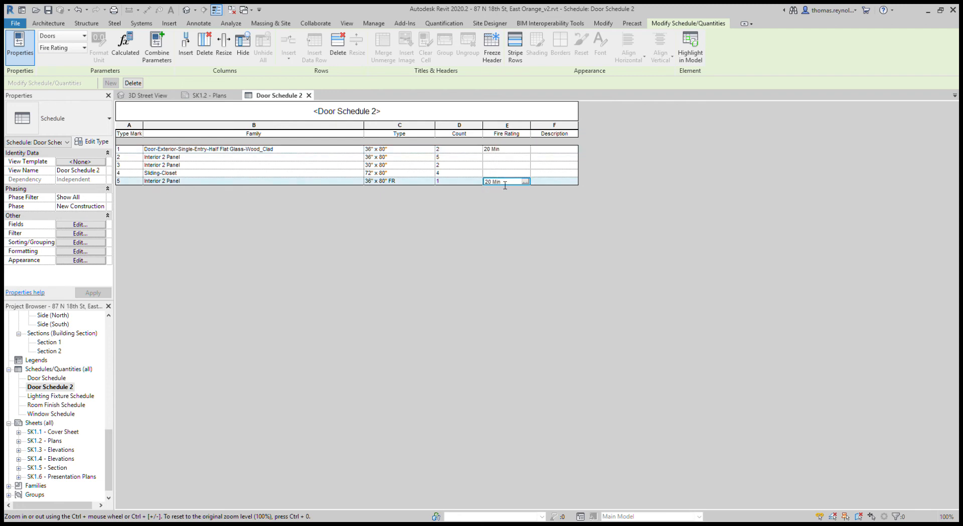
{"action": "key", "text": "Return"}
- Renumber the 36" x 80" FR door's Type Mark to 6 and the Sliding-Closet door's to 5
{"action": "left_click", "coordinate": [133, 182]}
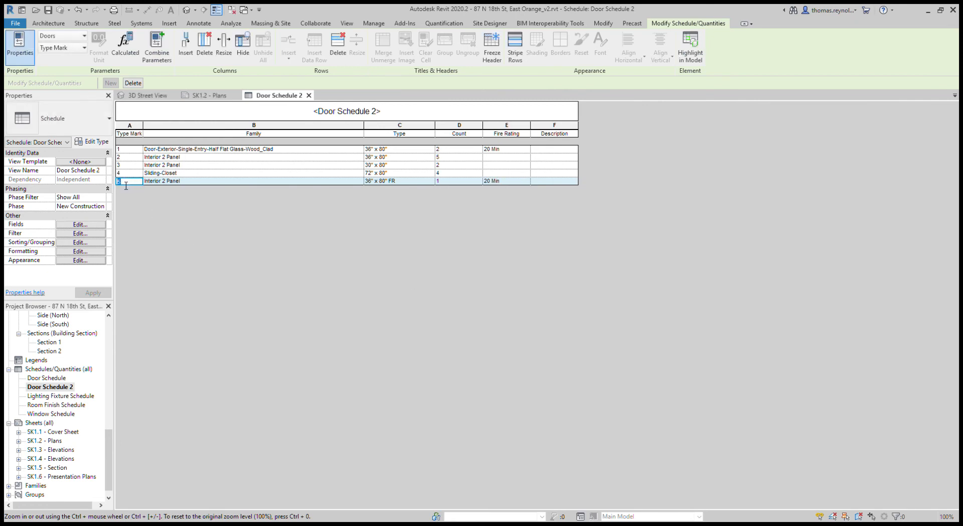
{"action": "key", "text": "Return"}
{"action": "left_click", "coordinate": [127, 172]}
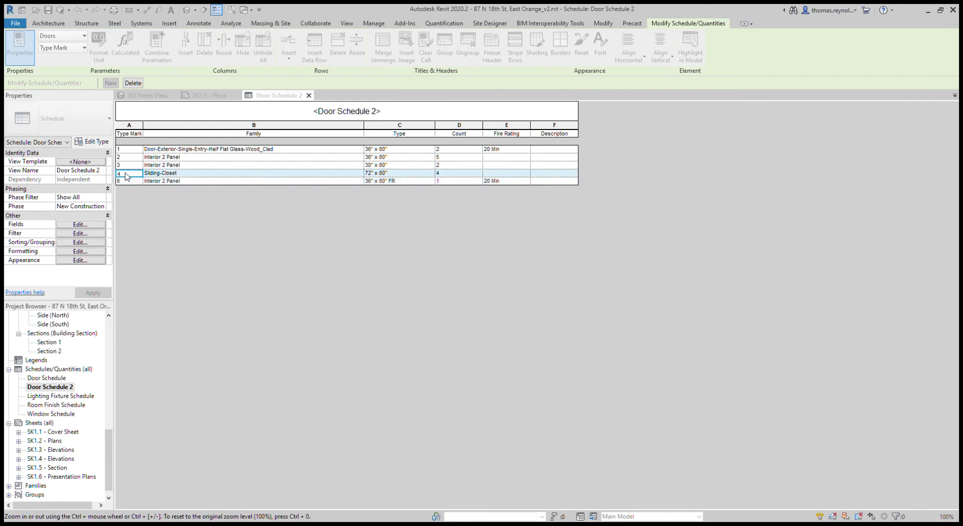
{"action": "type", "text": "5"}
{"action": "key", "text": "Return"}
- Set the Type Mark to 4 for the 30" x 80" interior door and 3 for the plain 36" x 80" one
{"action": "left_click", "coordinate": [127, 165]}
{"action": "type", "text": "4"}
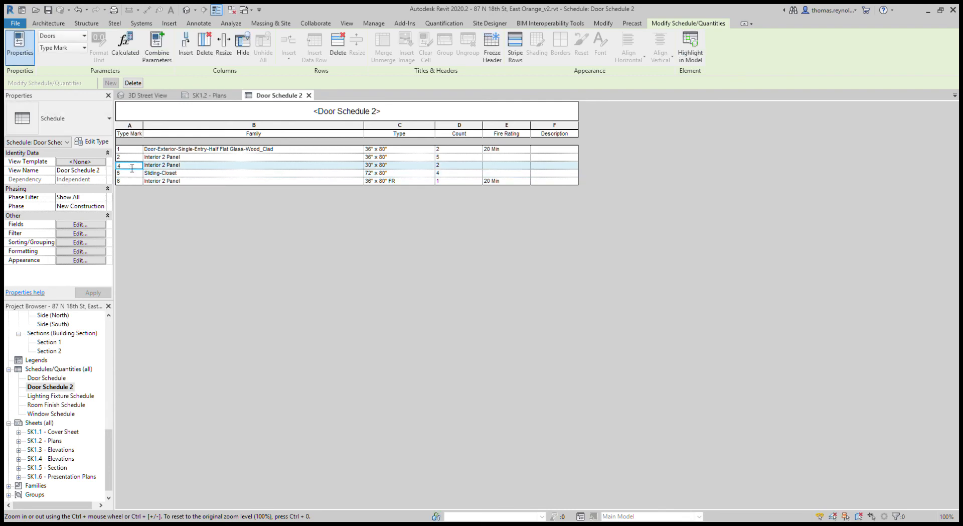
{"action": "left_click", "coordinate": [134, 160]}
{"action": "type", "text": "3"}
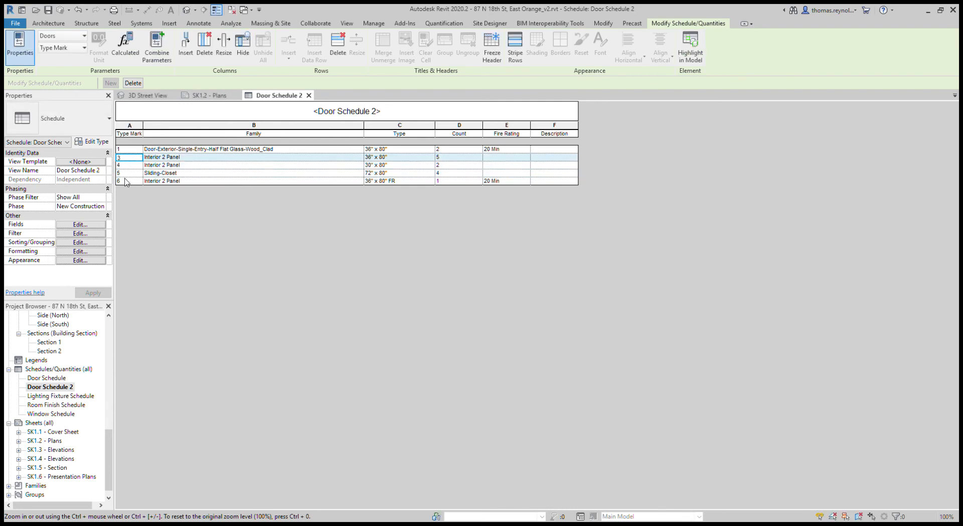
{"action": "left_click", "coordinate": [133, 180]}
{"action": "type", "text": "3"}
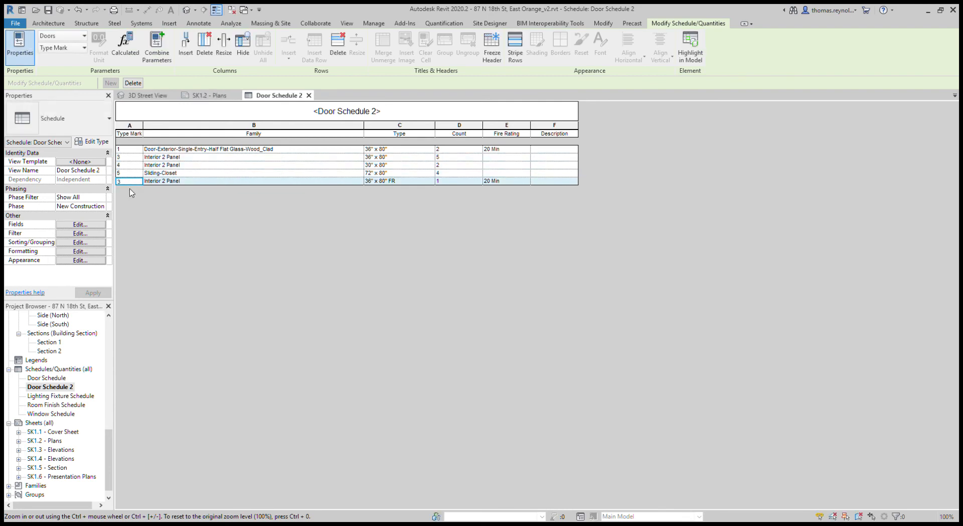
{"action": "type", "text": "6"}
{"action": "key", "text": "Return"}
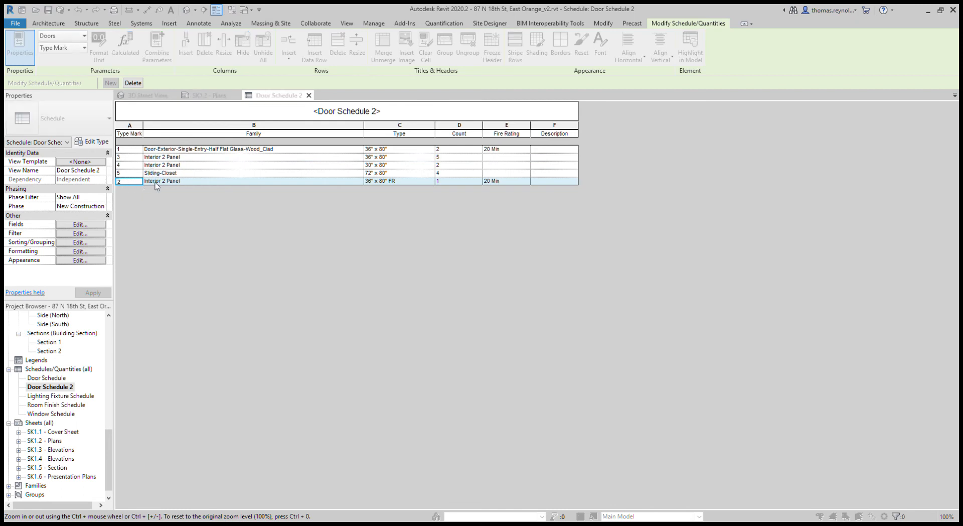
{"action": "key", "text": "Up"}
{"action": "key", "text": "Up"}
{"action": "key", "text": "Right"}
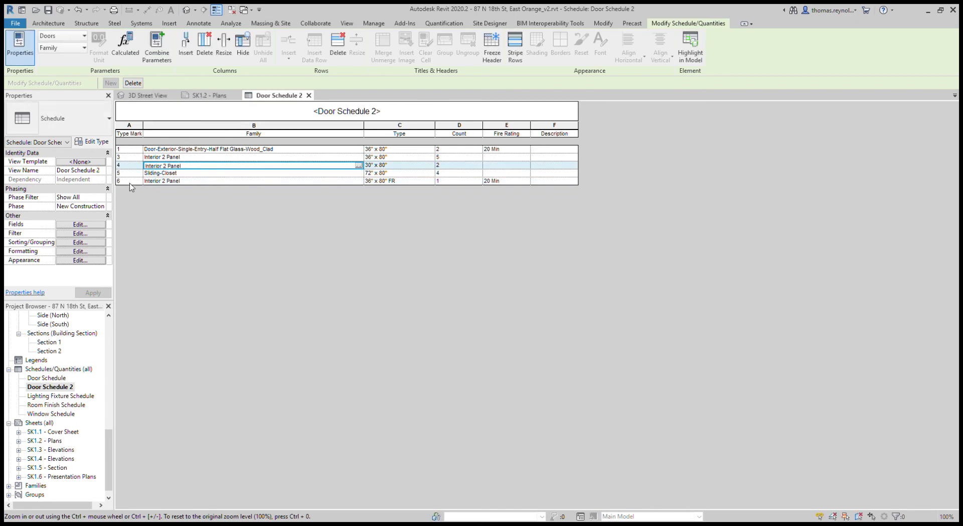
- Set the 36" x 80" FR door's Type Mark to 2, then close the schedule and review it on sheet SK1.2
{"action": "left_click", "coordinate": [129, 181]}
{"action": "type", "text": "2"}
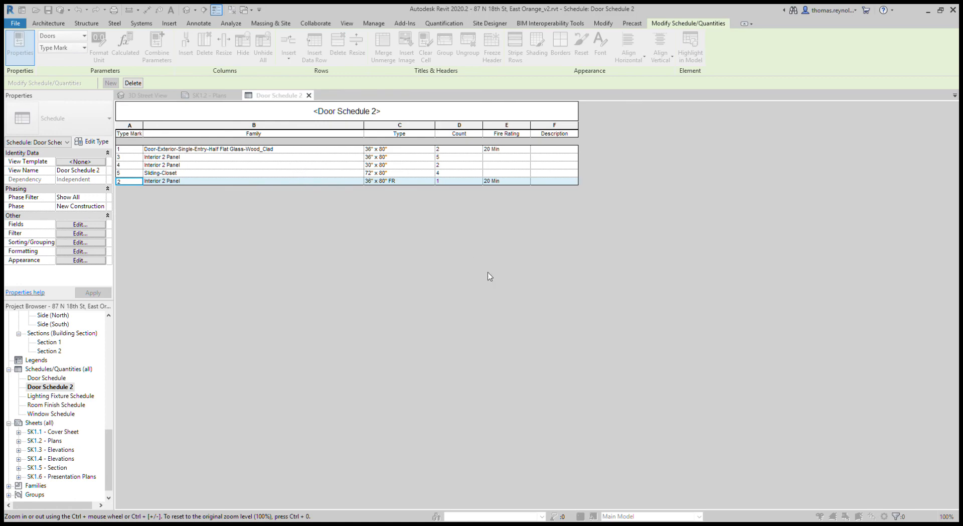
{"action": "key", "text": "Return"}
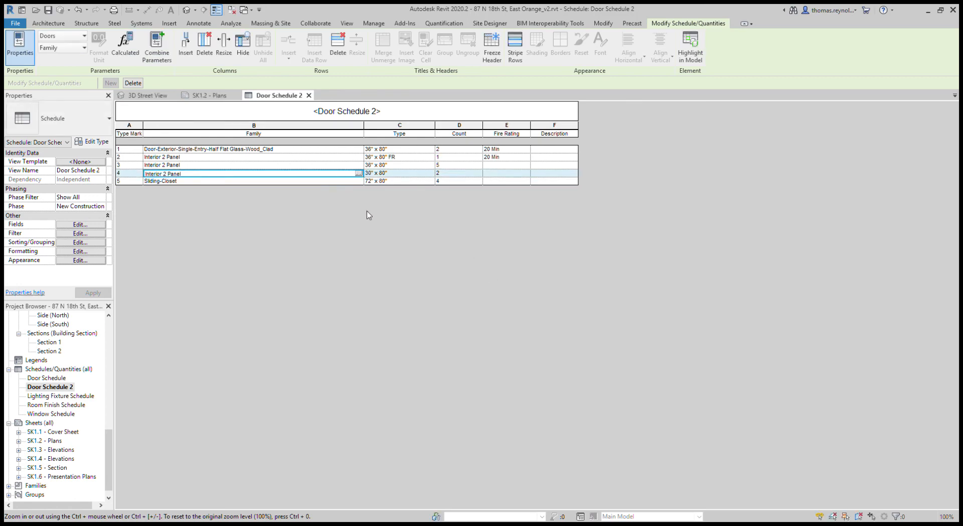
{"action": "left_click", "coordinate": [309, 96]}
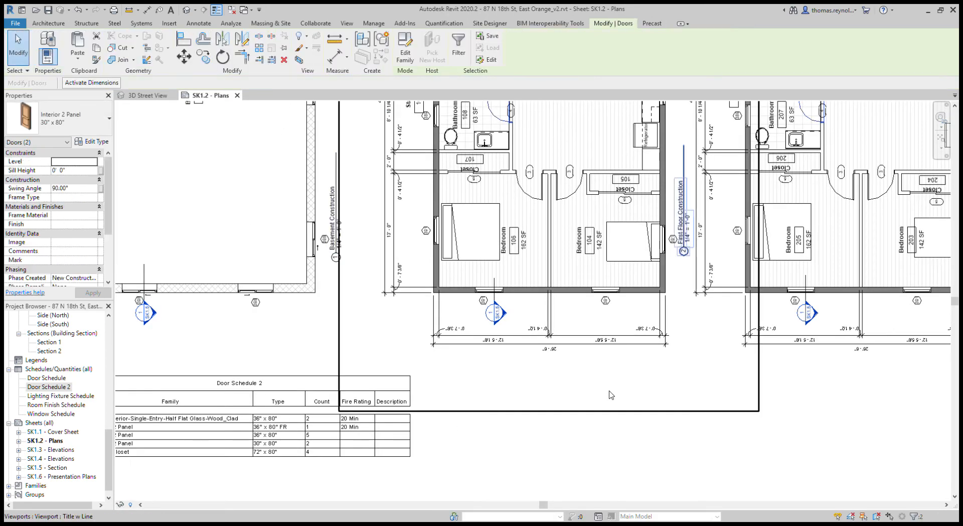
{"action": "scroll", "coordinate": [434, 412], "scroll_direction": "up", "scroll_amount": 3}
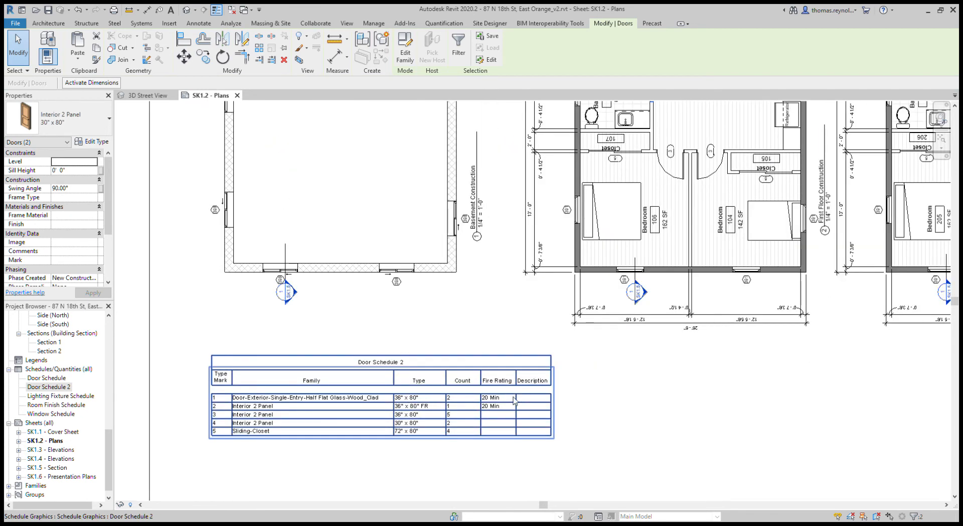
{"action": "scroll", "coordinate": [274, 392], "scroll_direction": "down", "scroll_amount": 3}
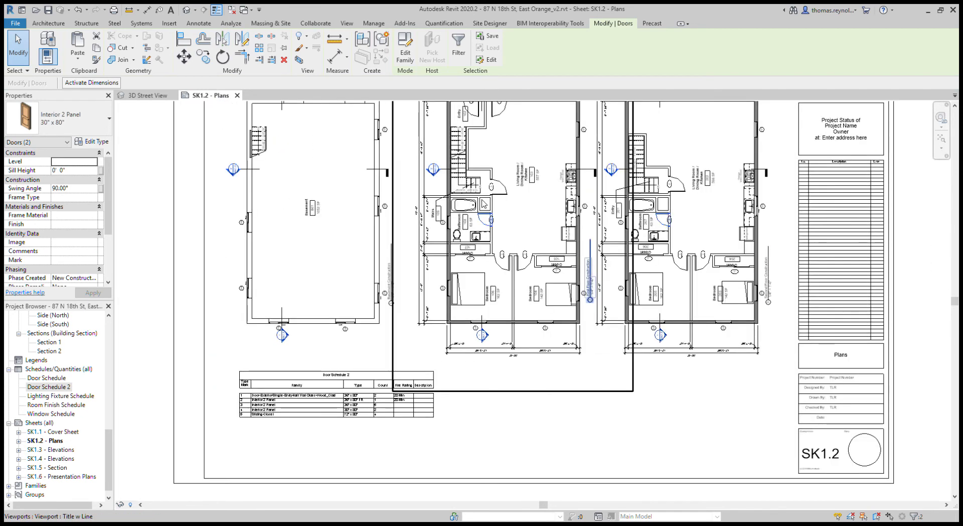
- Open the original Door Schedule for comparison, and delete it from the project's schedules
{"action": "left_click", "coordinate": [388, 416]}
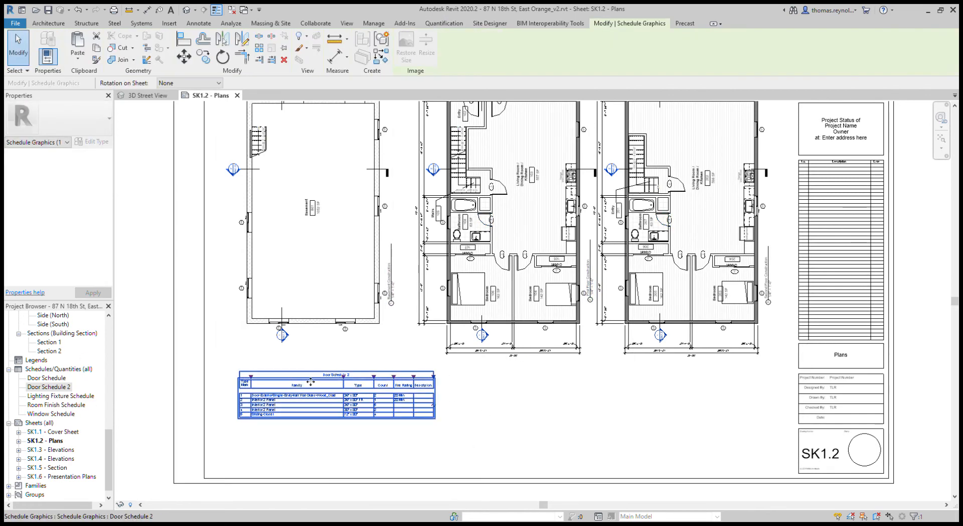
{"action": "scroll", "coordinate": [60, 356], "scroll_direction": "down", "scroll_amount": 1}
{"action": "left_click", "coordinate": [50, 369]}
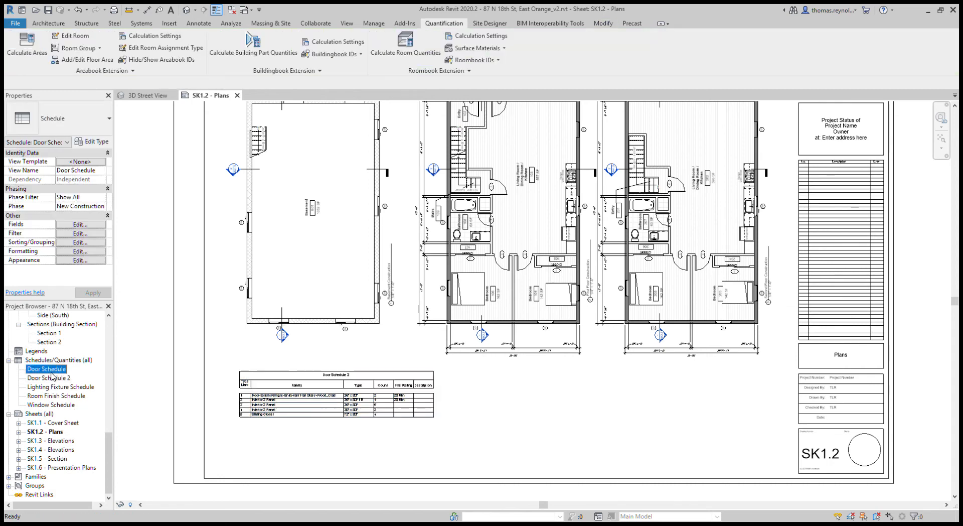
{"action": "double_click", "coordinate": [50, 370]}
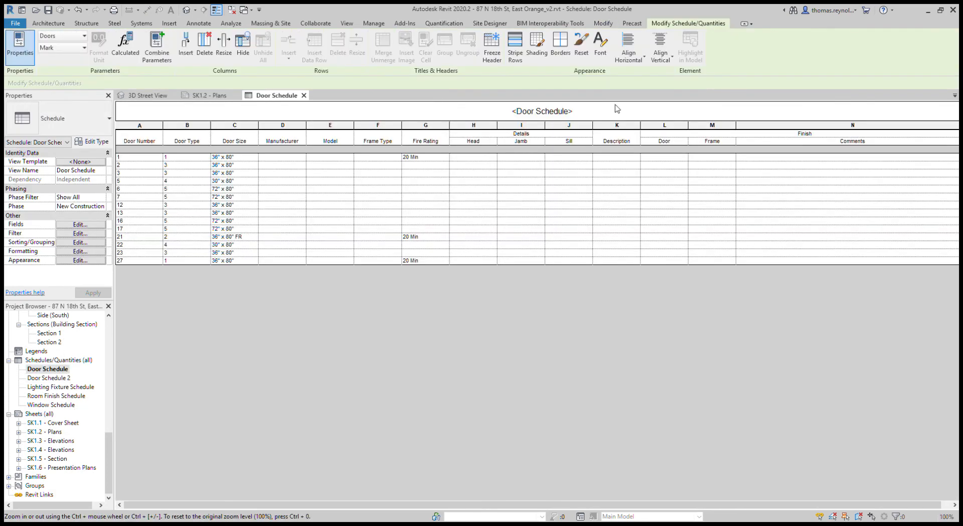
{"action": "left_click", "coordinate": [54, 371]}
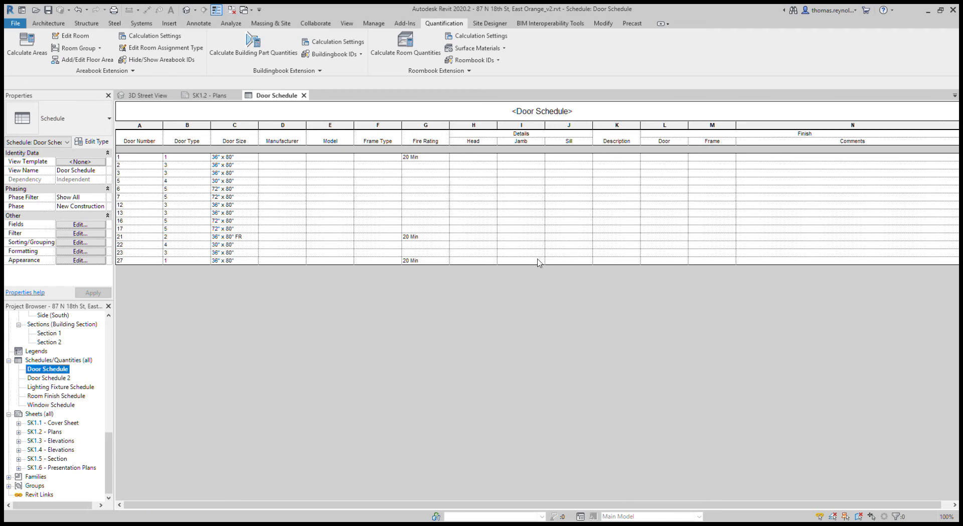
{"action": "key", "text": "Delete"}
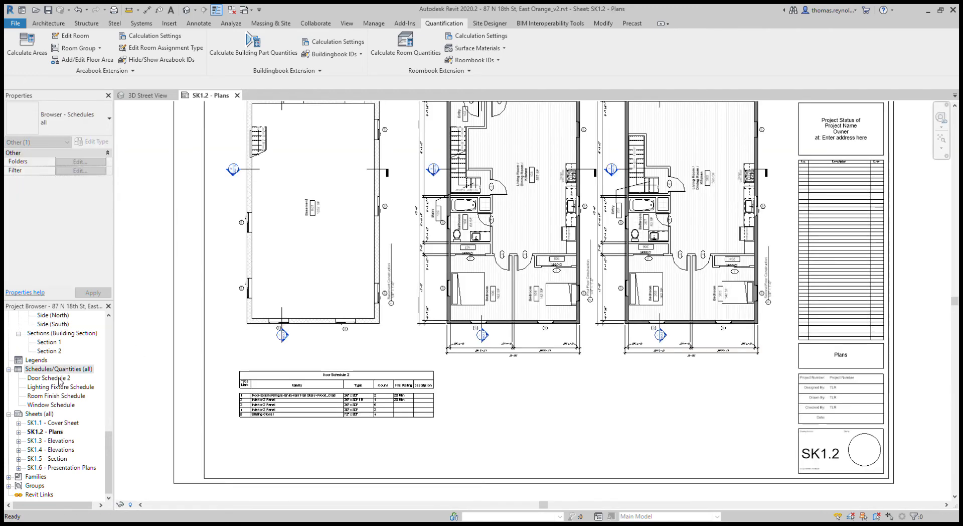
- Rename Door Schedule 2 as Door Schedule
{"action": "left_click", "coordinate": [58, 379]}
{"action": "key", "text": "F2"}
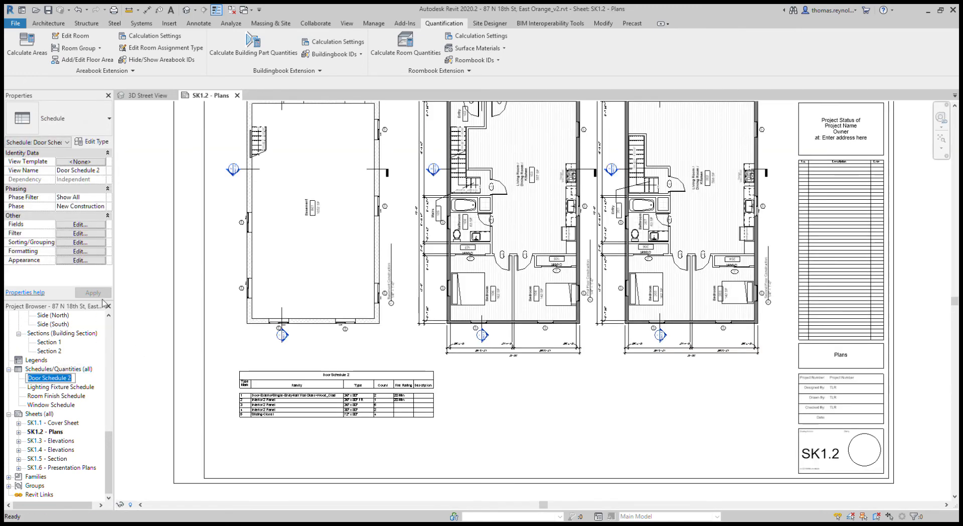
{"action": "key", "text": "End"}
{"action": "key", "text": "BackSpace"}
{"action": "key", "text": "BackSpace"}
{"action": "key", "text": "Return"}
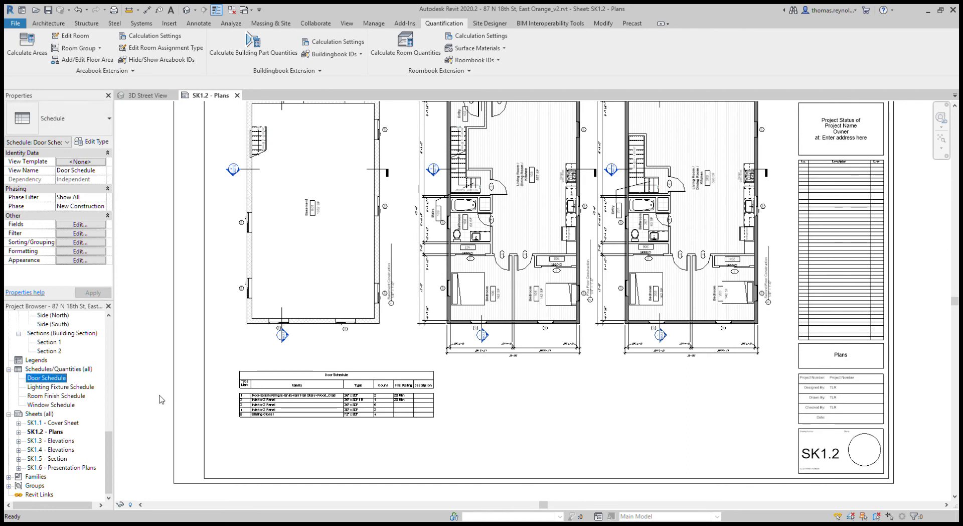
- Place the Window Schedule beside the door schedule and remove its Manufacturer, Model, Material, Finish, Detail and Glazing fields
{"action": "left_click", "coordinate": [50, 405]}
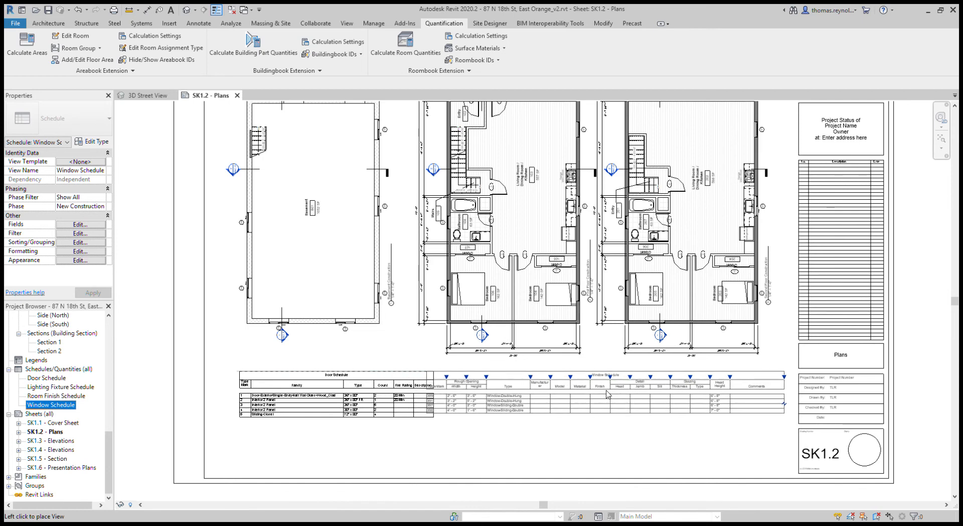
{"action": "left_click", "coordinate": [539, 398]}
{"action": "double_click", "coordinate": [538, 397]}
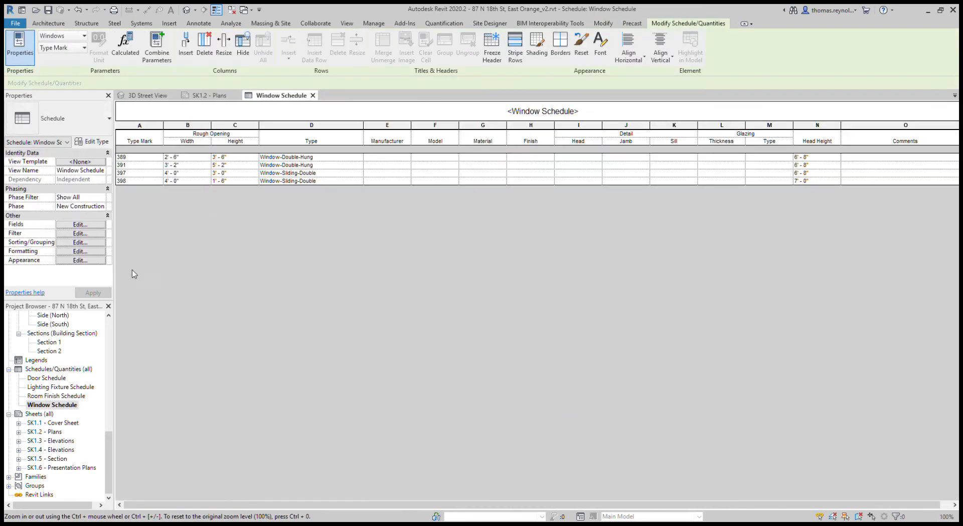
{"action": "left_click", "coordinate": [81, 225]}
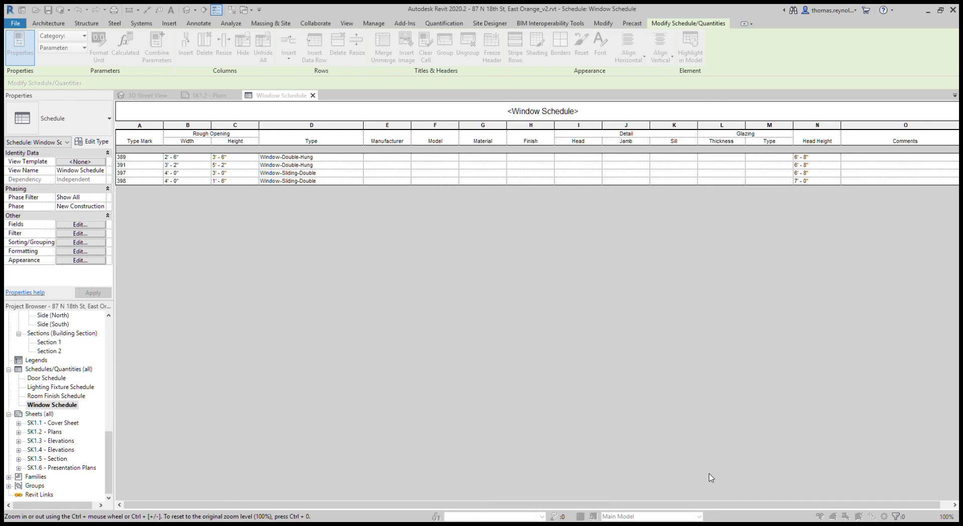
{"action": "left_click", "coordinate": [313, 96]}
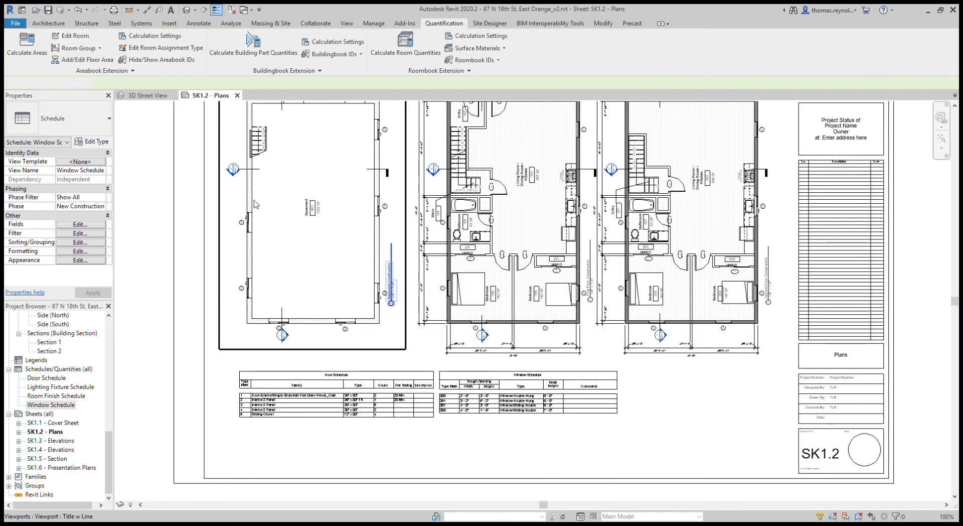
- In the window schedule, set the Type Mark to 1 for the 3'-2" x 5'-2" double-hung window and 2 for the 2'-6" x 3'-6" one
{"action": "left_click", "coordinate": [496, 411]}
{"action": "double_click", "coordinate": [496, 411]}
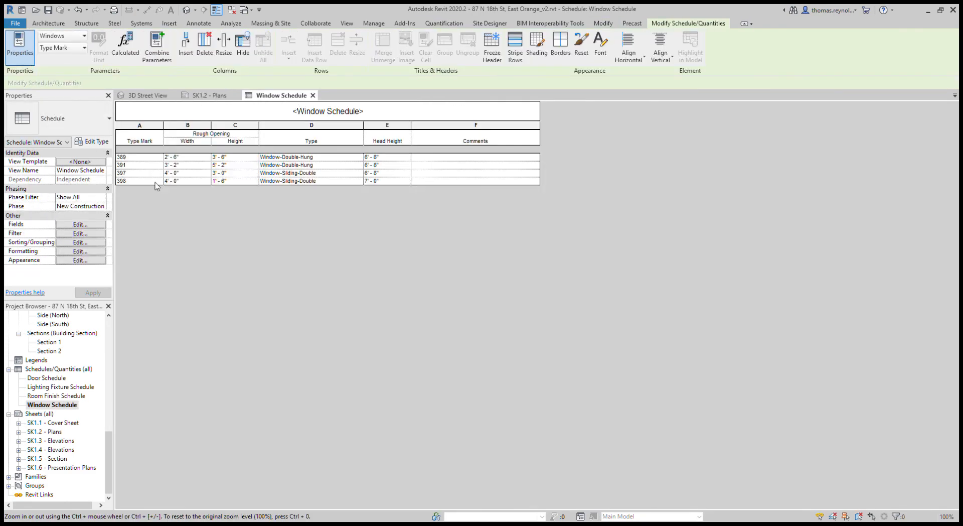
{"action": "left_click", "coordinate": [147, 166]}
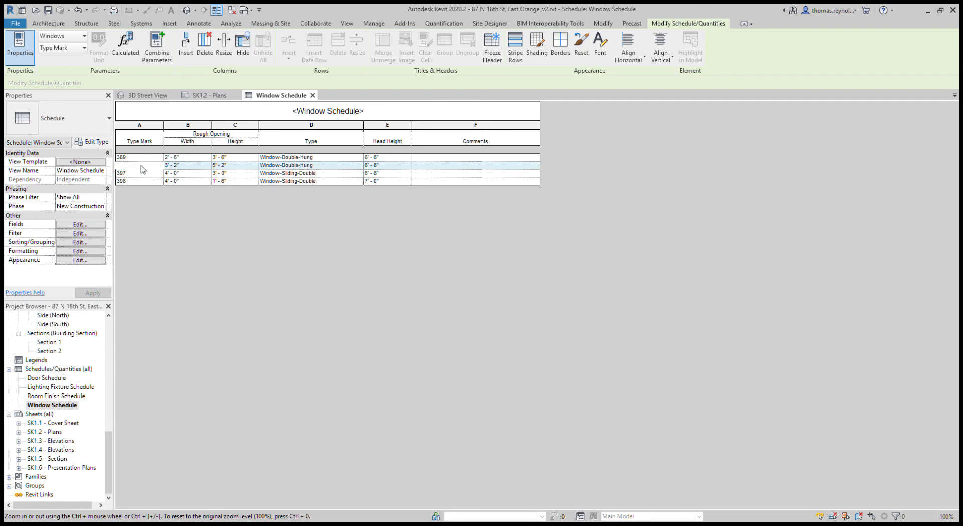
{"action": "type", "text": "1"}
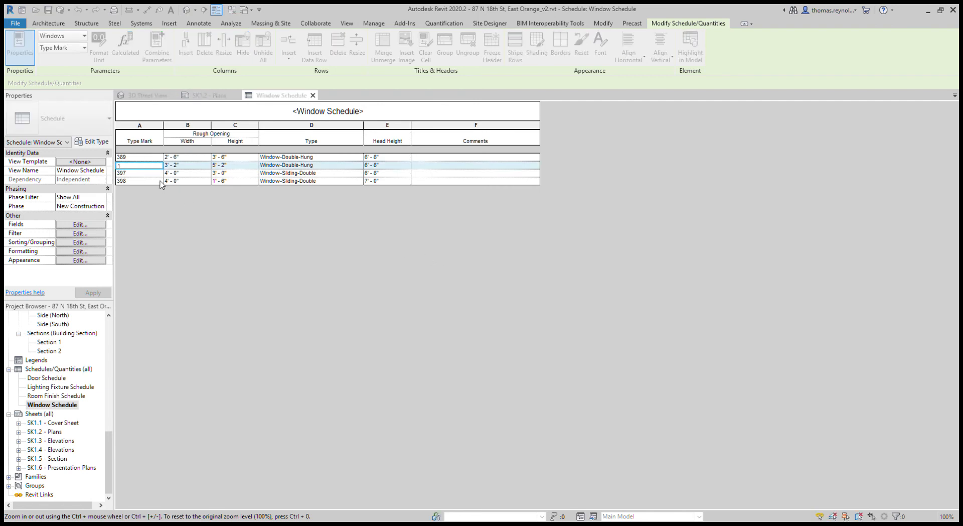
{"action": "key", "text": "Return"}
{"action": "left_click", "coordinate": [133, 166]}
{"action": "type", "text": "2"}
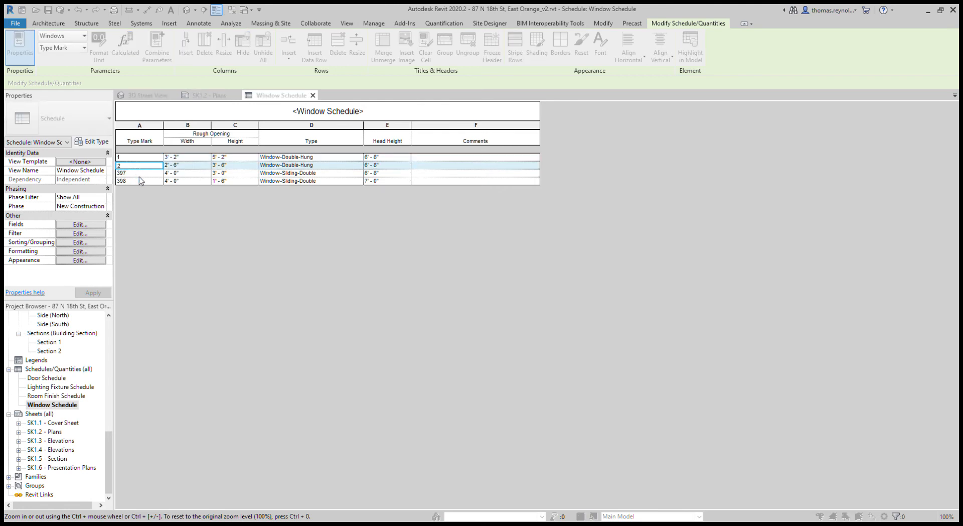
- Set the Type Mark to 3 for the 4'-0" x 3'-0" sliding window and 4 for the 4'-0" x 1'-6" one
{"action": "left_click", "coordinate": [136, 173]}
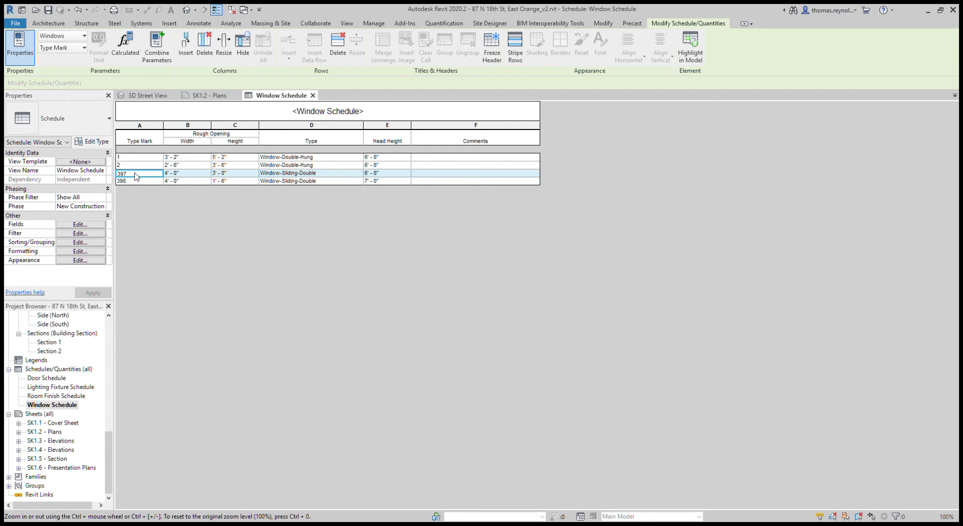
{"action": "type", "text": "3"}
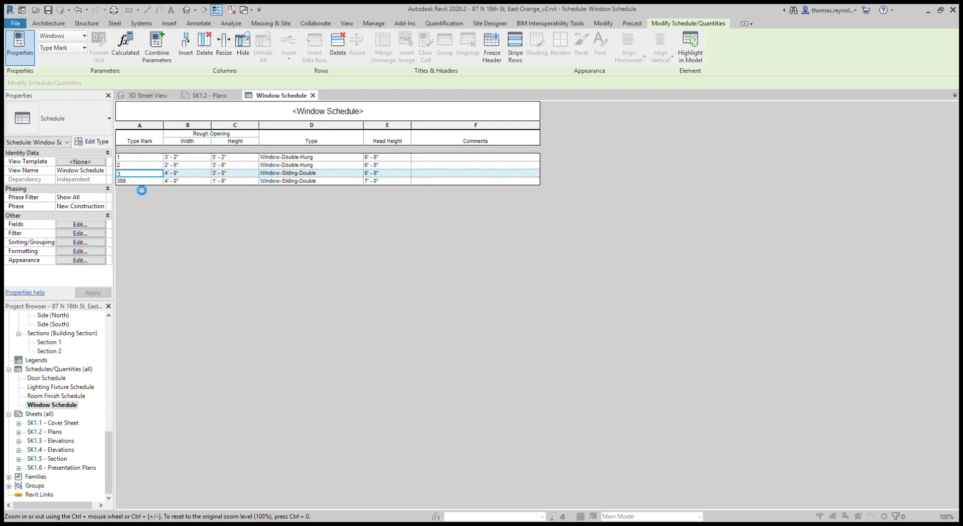
{"action": "left_click", "coordinate": [134, 181]}
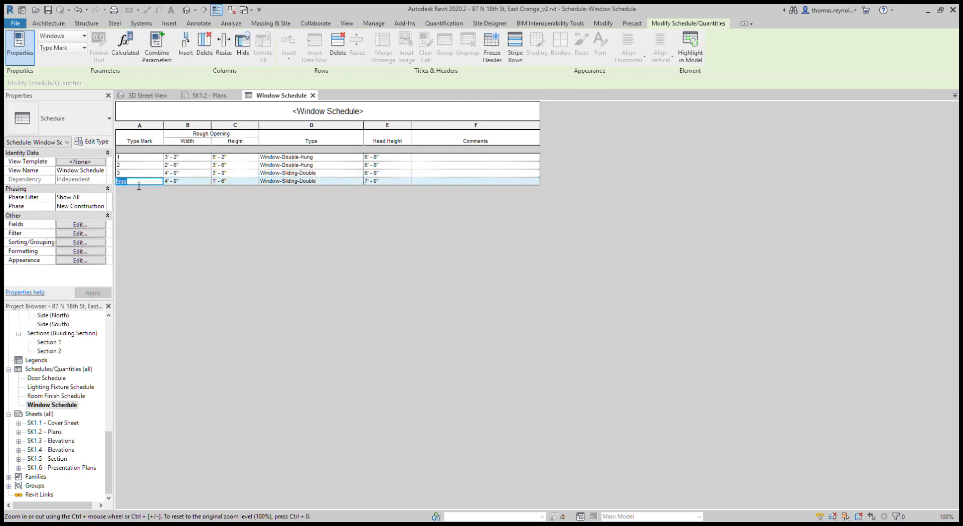
{"action": "type", "text": "4"}
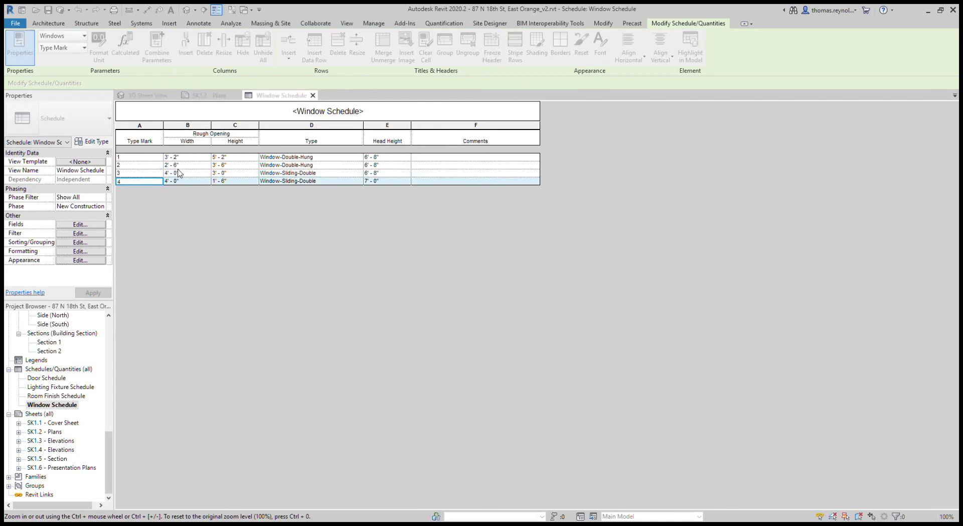
{"action": "key", "text": "Return"}
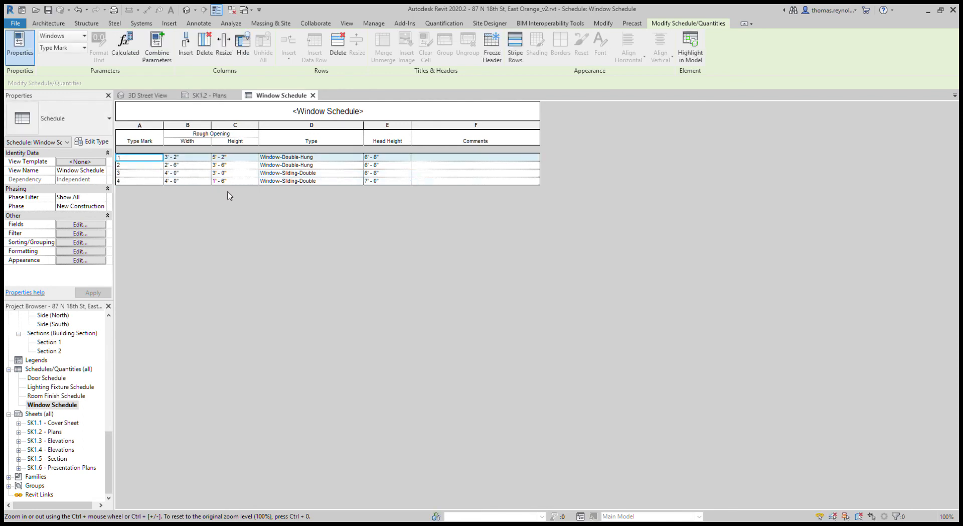
- Add a Count field to the window schedule and order Type and Count ahead of the rough opening columns
{"action": "left_click", "coordinate": [86, 227]}
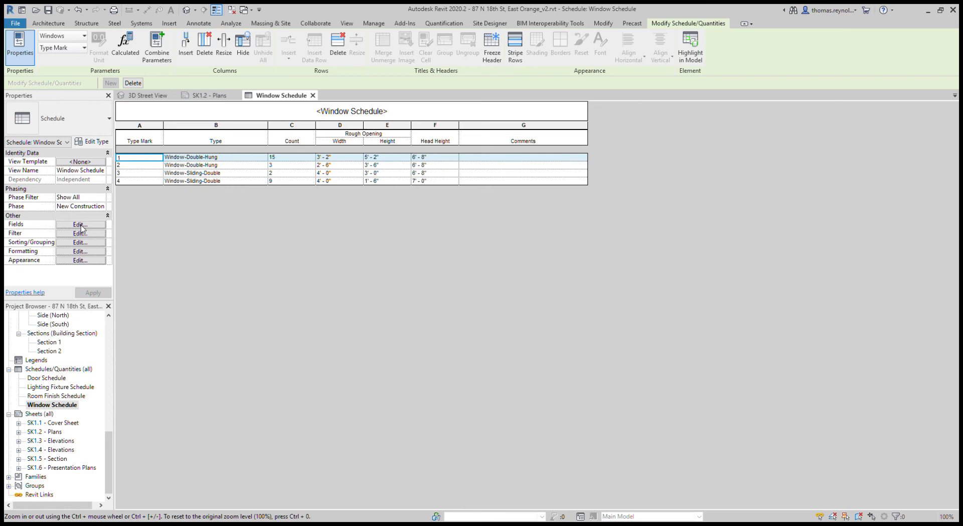
- Add a Price field to the window schedule and enter 250, 200, 275 and 225 for Type Marks 1 to 4
{"action": "left_click", "coordinate": [81, 224]}
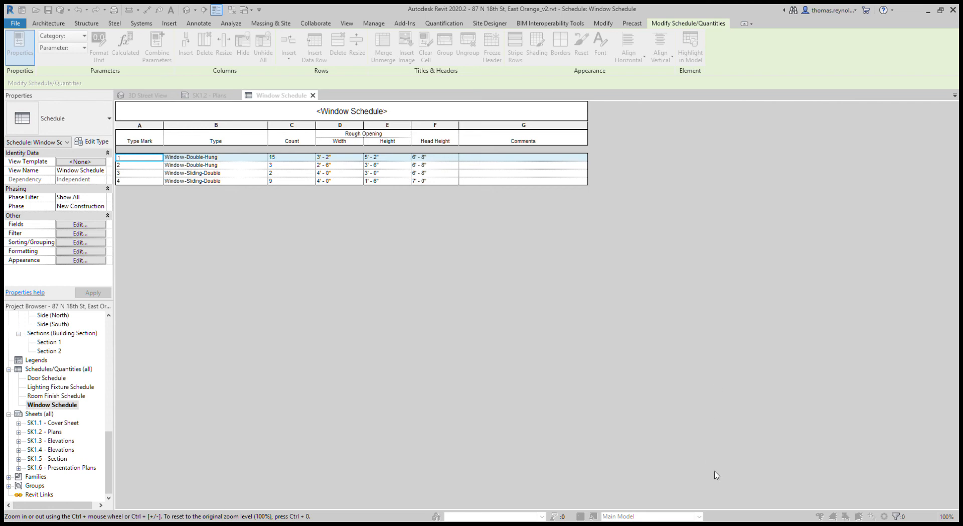
{"action": "left_click", "coordinate": [620, 162]}
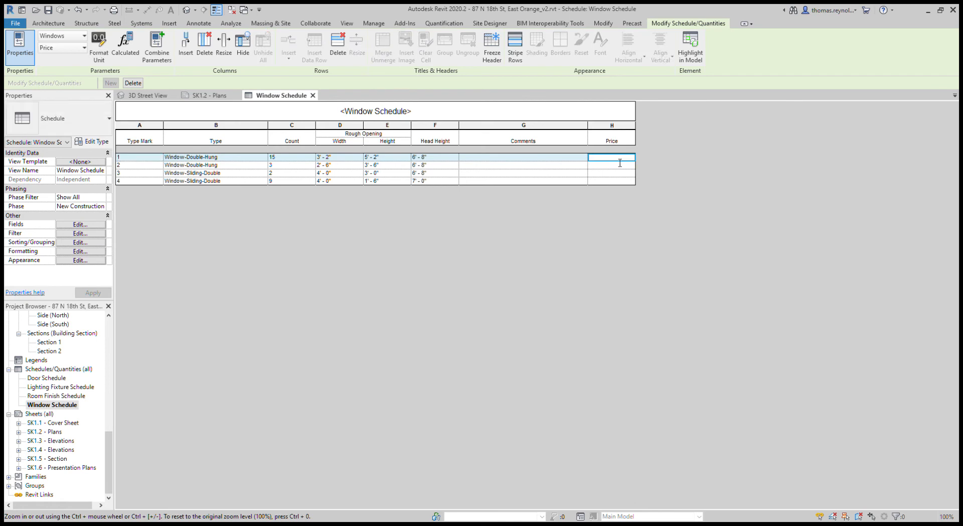
{"action": "key", "text": "Return"}
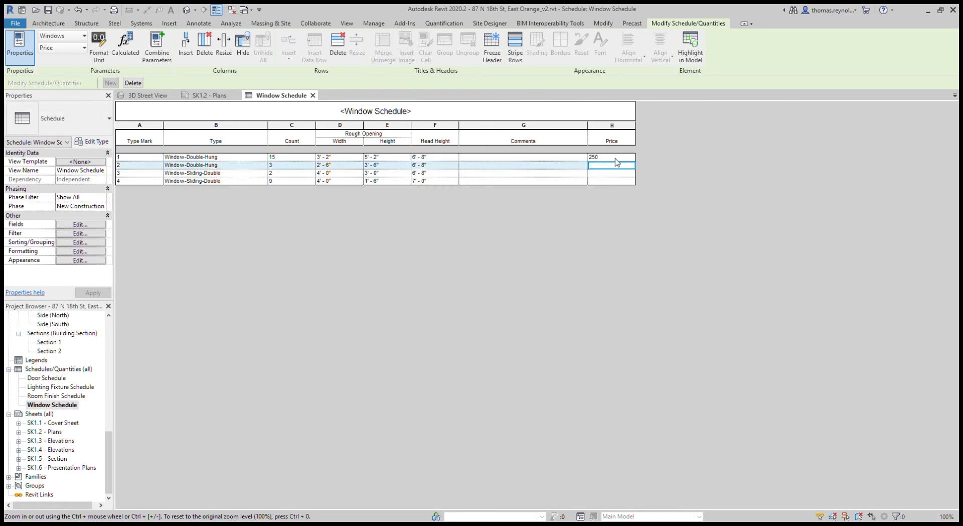
{"action": "key", "text": "Return"}
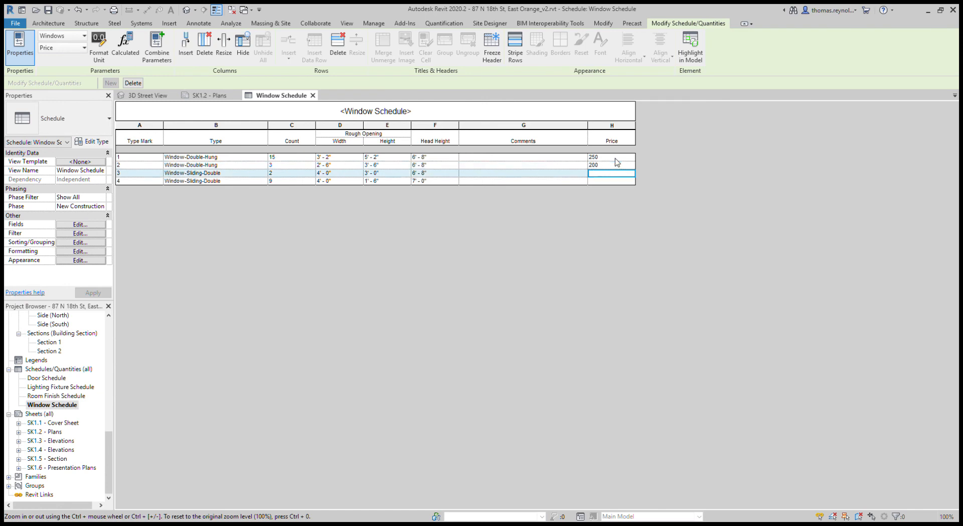
{"action": "key", "text": "Return"}
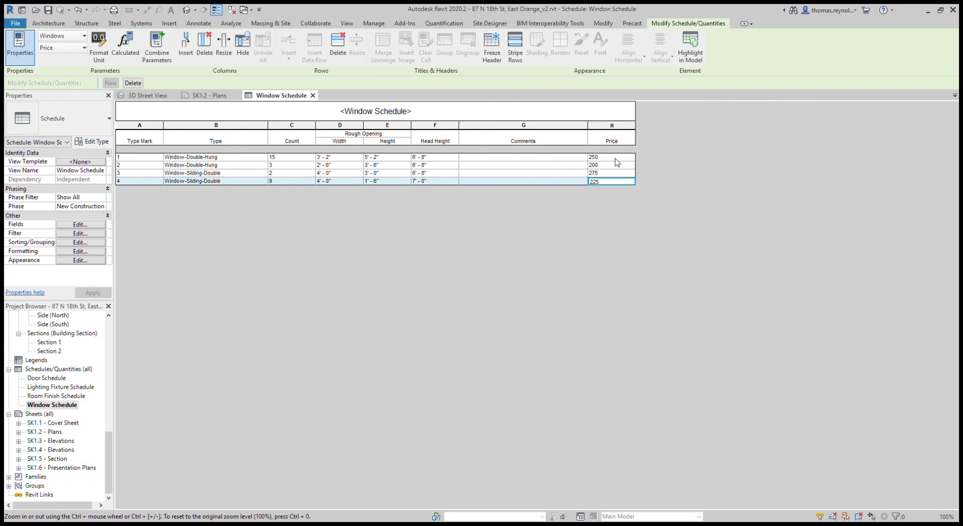
- Format the Price values as dollars with two decimal places, and undo the Price column
{"action": "left_click", "coordinate": [597, 159]}
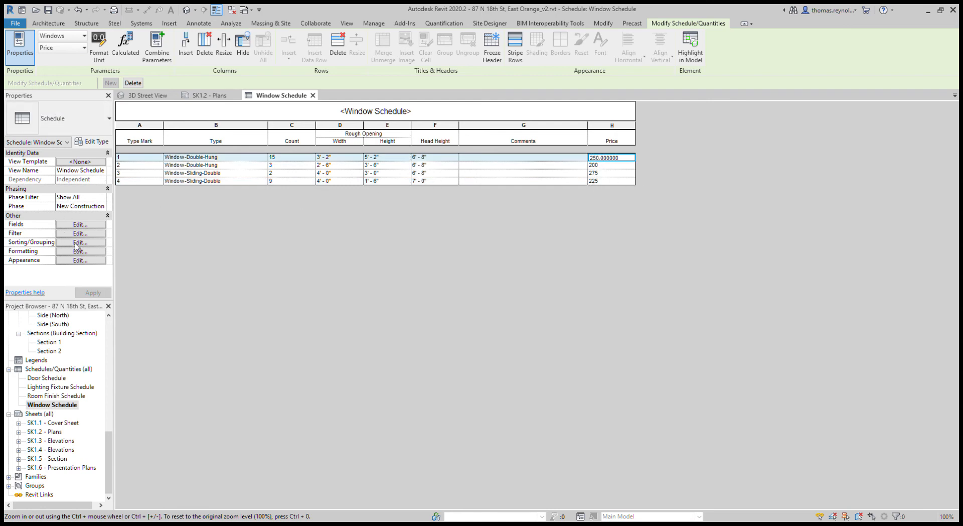
{"action": "left_click", "coordinate": [79, 260]}
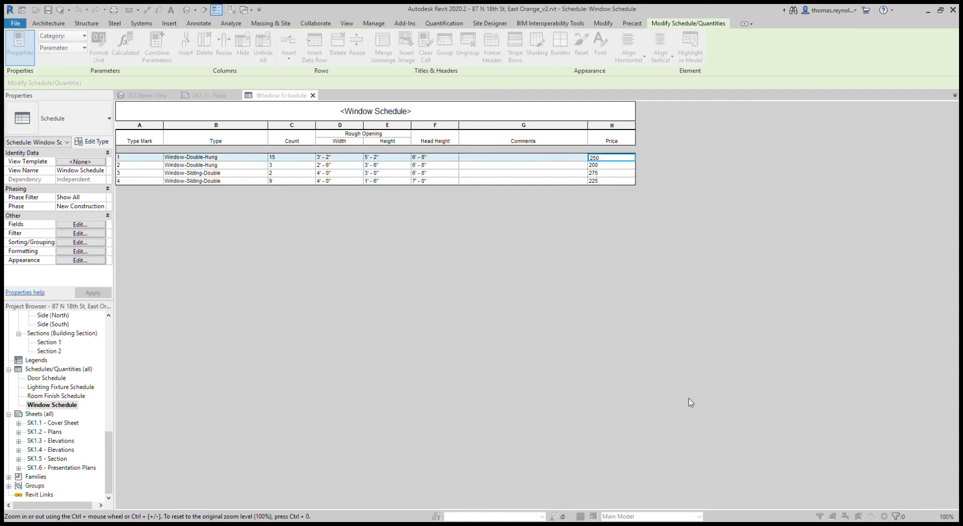
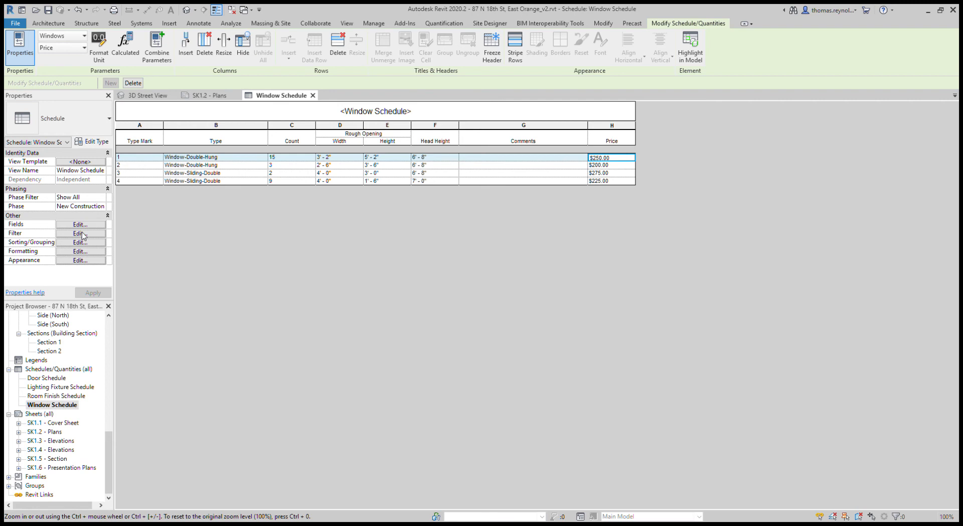
{"action": "left_click", "coordinate": [89, 224]}
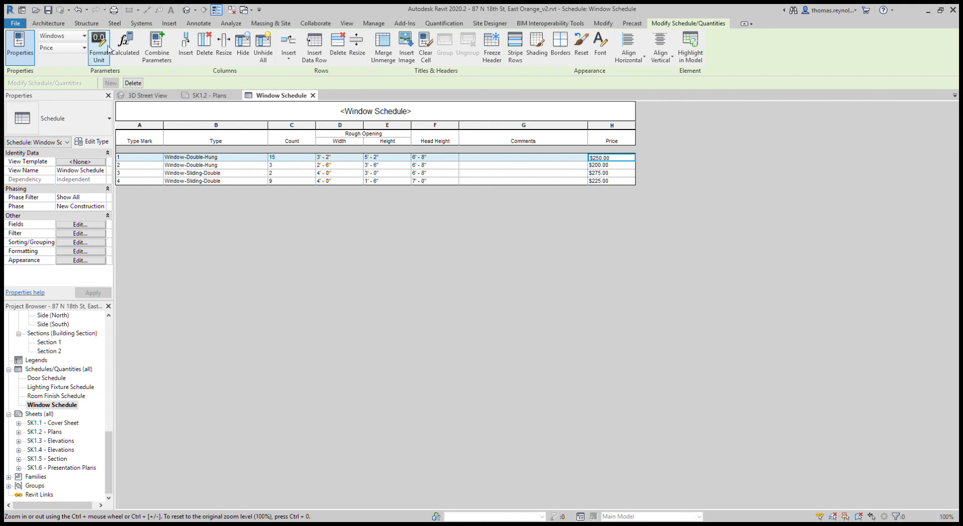
{"action": "left_click", "coordinate": [86, 9]}
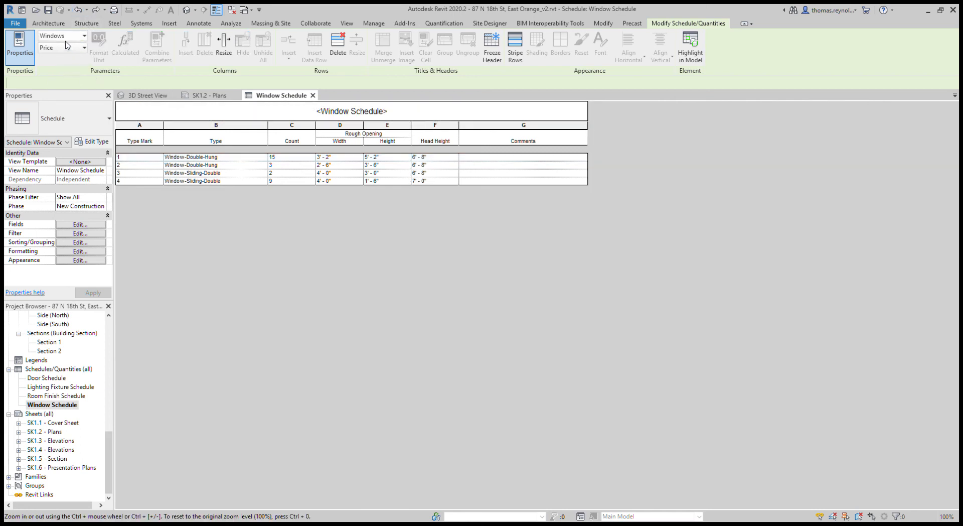
- Close the window schedule and place the Room Finish Schedule beside it on sheet SK1.2
{"action": "left_click", "coordinate": [312, 95]}
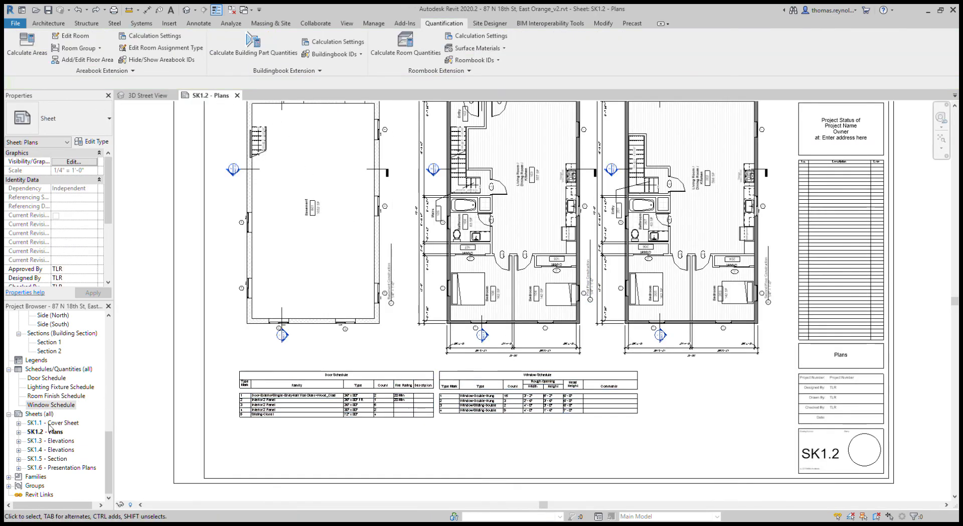
{"action": "left_click", "coordinate": [55, 396]}
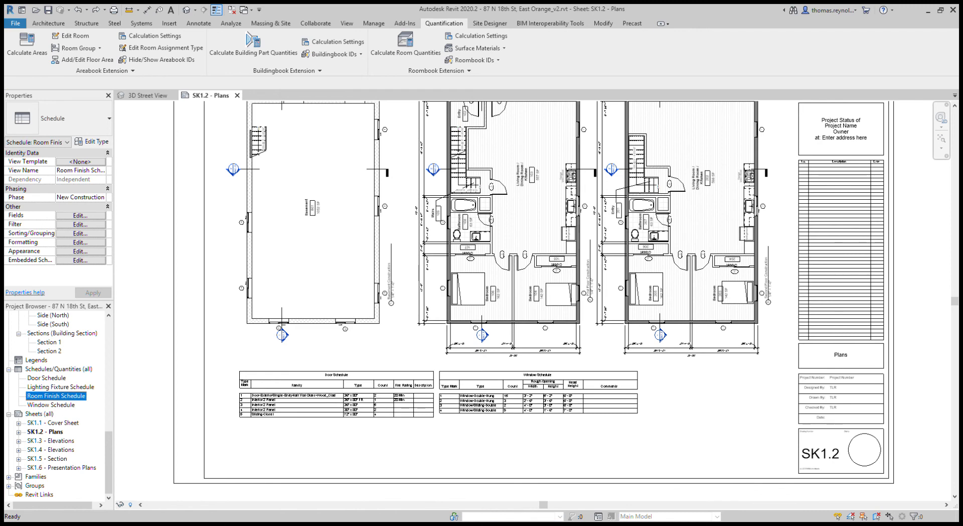
{"action": "left_click_drag", "start_coordinate": [689, 397], "coordinate": [689, 396]}
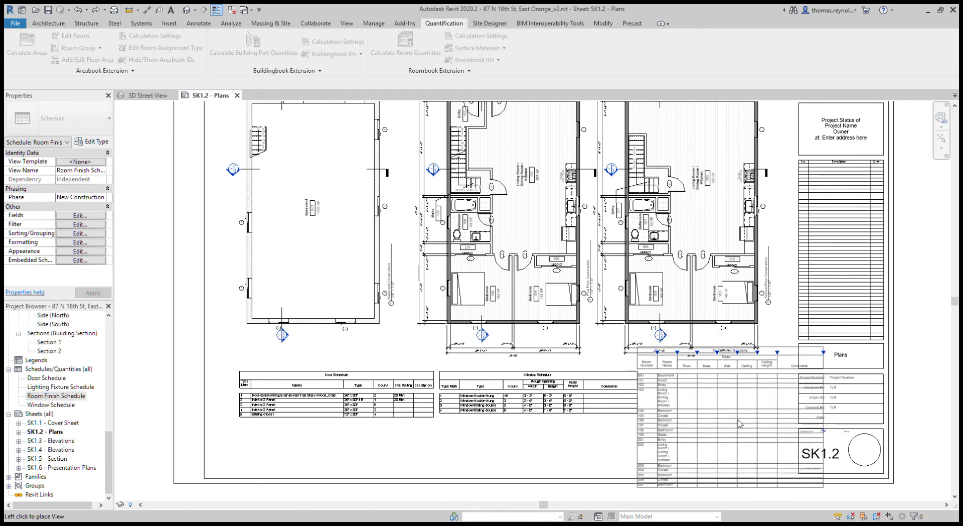
{"action": "left_click", "coordinate": [742, 434]}
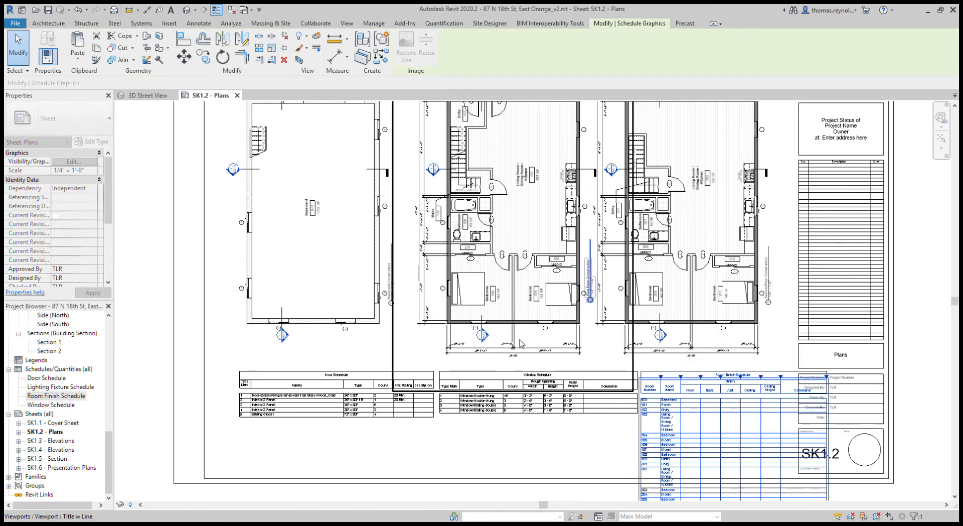
- Widen the Room Name column of the Room Finish Schedule on the sheet so every room name fits on one line
{"action": "scroll", "coordinate": [724, 434], "scroll_direction": "down", "scroll_amount": 1}
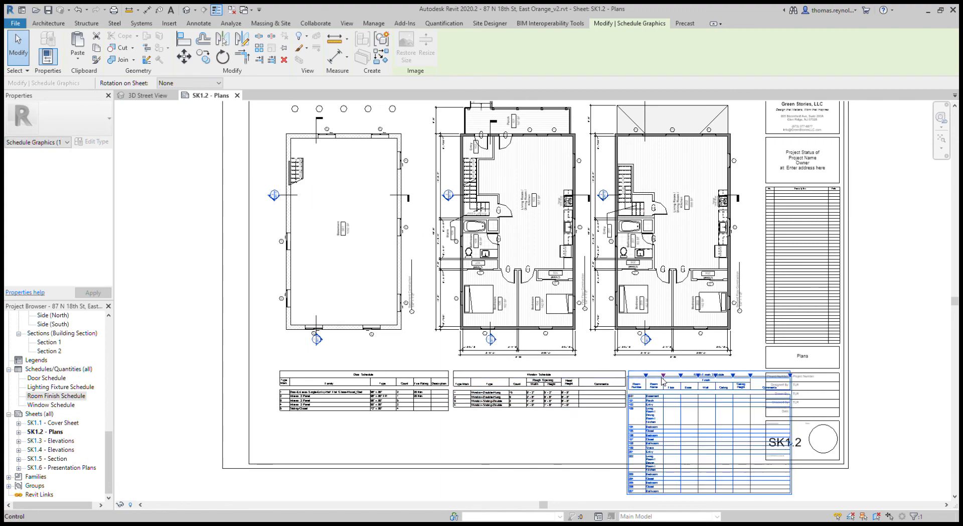
{"action": "left_click_drag", "start_coordinate": [725, 435], "coordinate": [730, 385]}
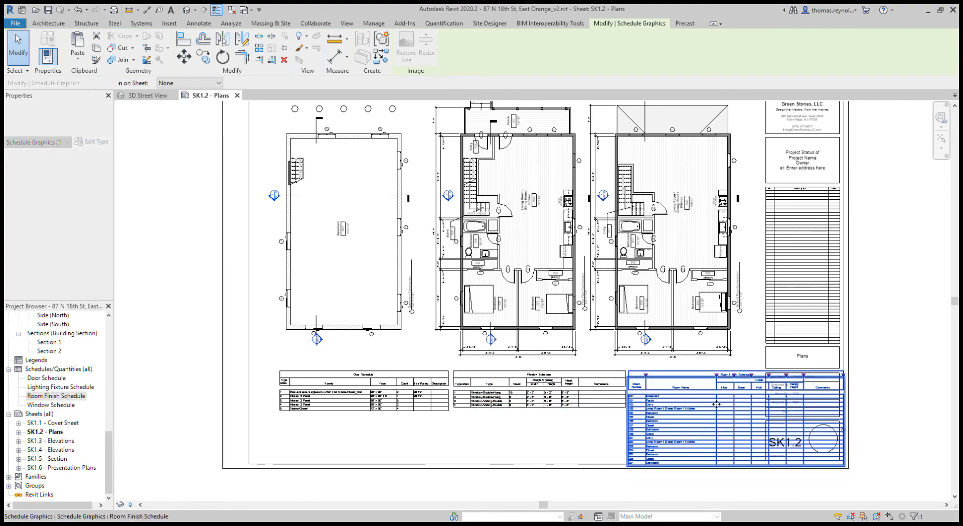
{"action": "scroll", "coordinate": [624, 411], "scroll_direction": "up", "scroll_amount": 3}
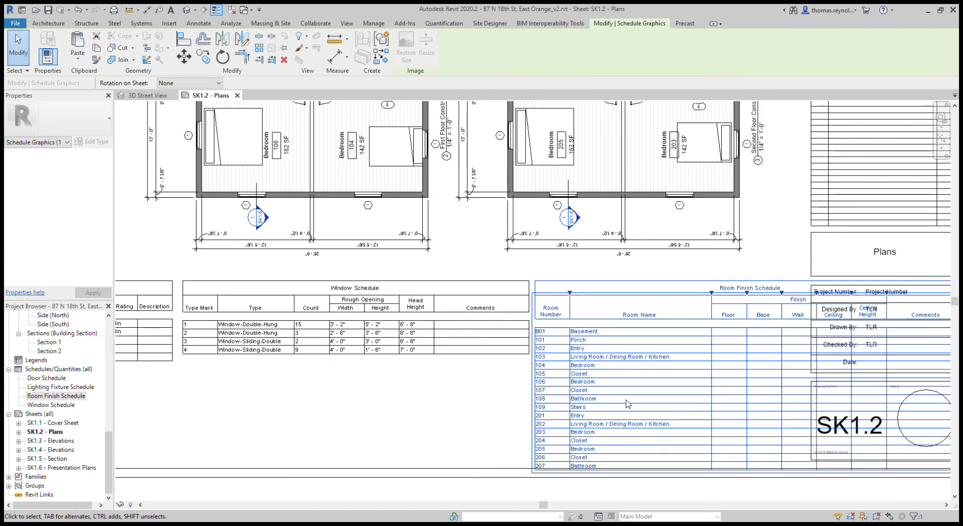
{"action": "scroll", "coordinate": [501, 351], "scroll_direction": "down", "scroll_amount": 3}
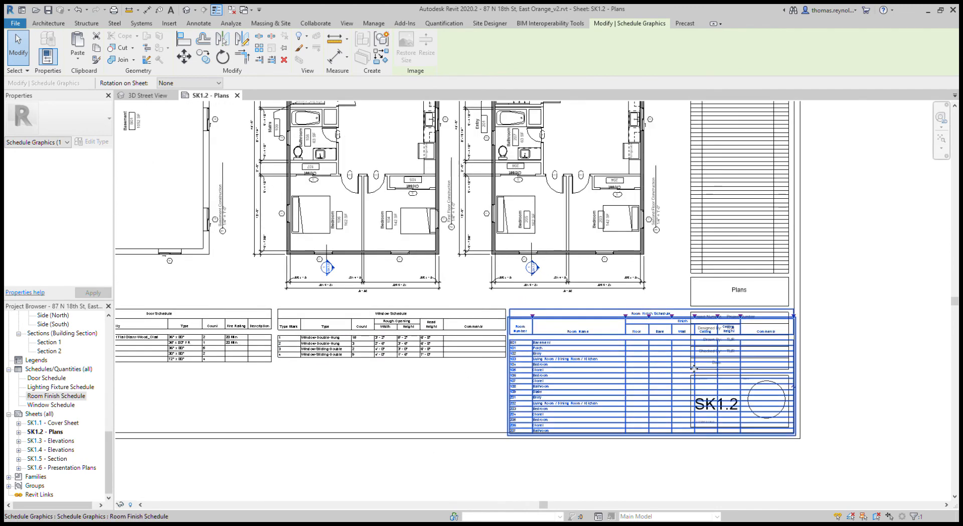
{"action": "scroll", "coordinate": [599, 366], "scroll_direction": "up", "scroll_amount": 4}
{"action": "scroll", "coordinate": [599, 366], "scroll_direction": "down", "scroll_amount": 4}
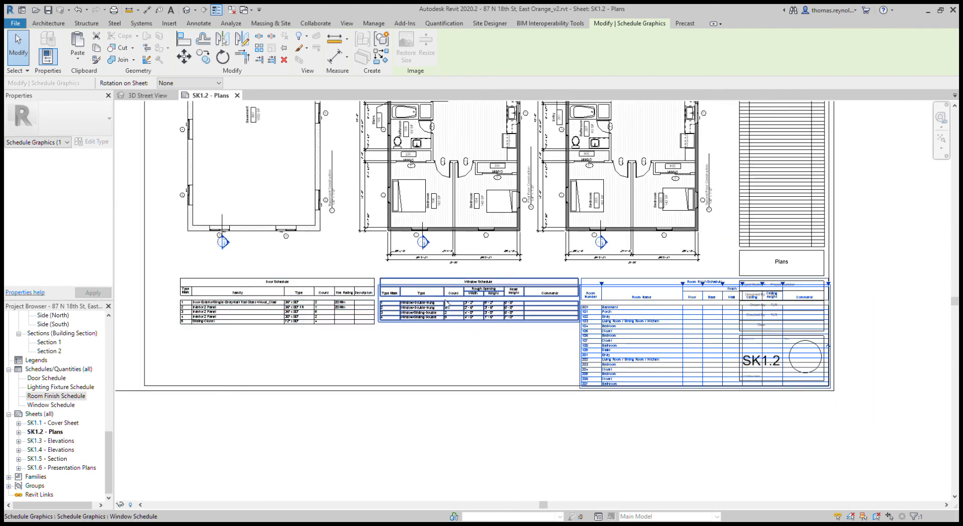
- Move the Window Schedule below the Door Schedule and the Room Finish Schedule beside them, and nudge all three slightly upward
{"action": "left_click_drag", "start_coordinate": [447, 300], "coordinate": [218, 368]}
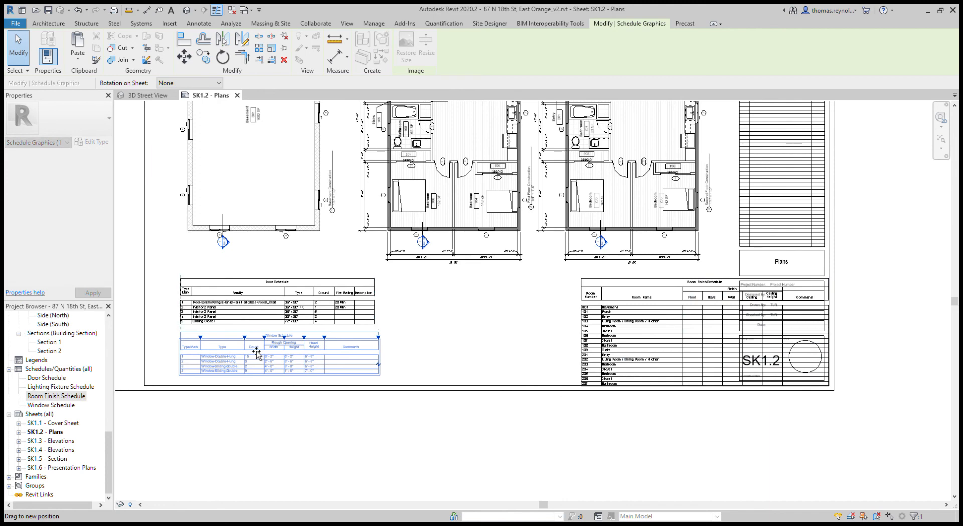
{"action": "left_click_drag", "start_coordinate": [613, 321], "coordinate": [361, 372]}
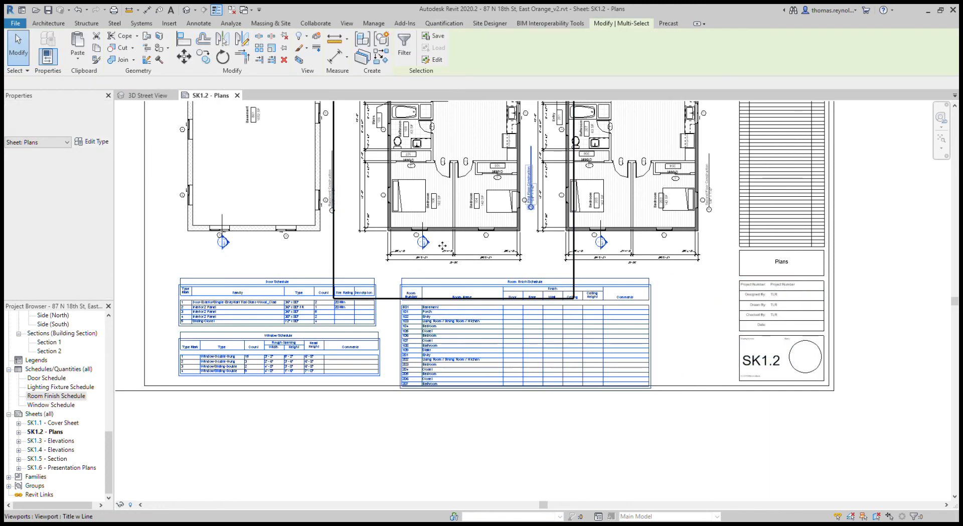
{"action": "left_click", "coordinate": [443, 234], "text": "shift"}
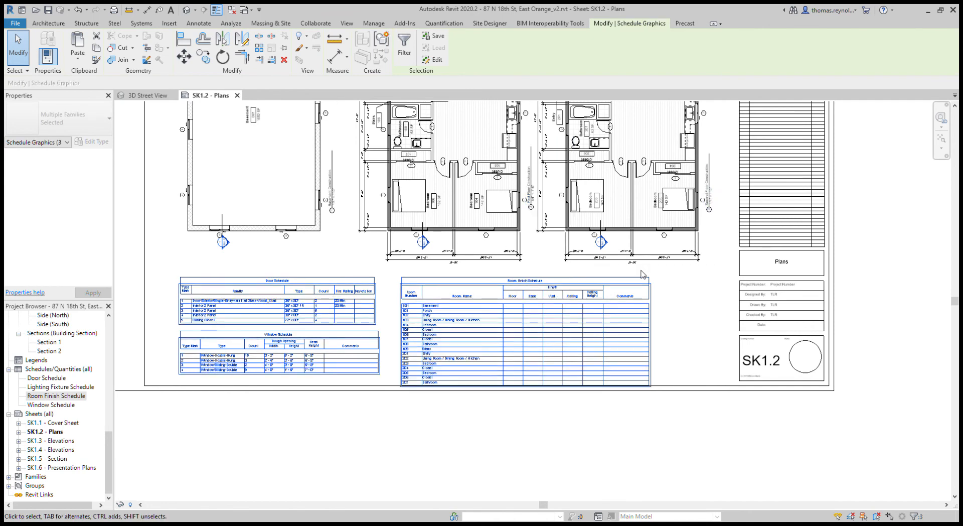
{"action": "key", "text": "Up"}
{"action": "left_click", "coordinate": [686, 327]}
- Open the Room Finish Schedule and sort it by room name, combining rooms of the same name into one row
{"action": "scroll", "coordinate": [567, 357], "scroll_direction": "up", "scroll_amount": 3}
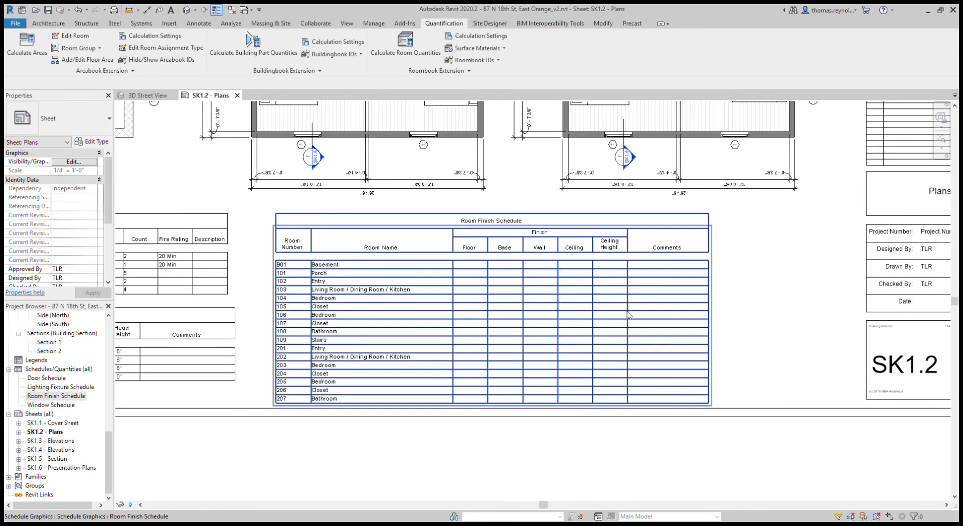
{"action": "double_click", "coordinate": [578, 296]}
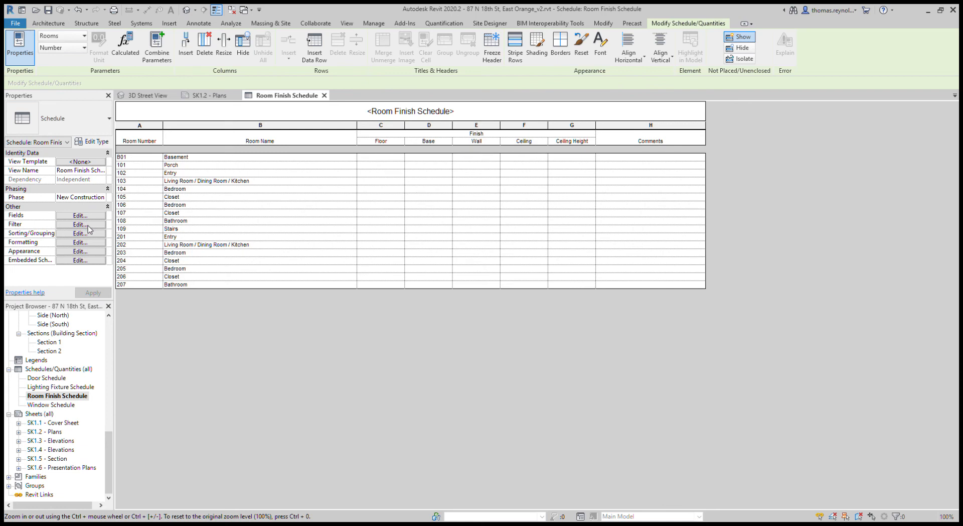
{"action": "left_click", "coordinate": [89, 225]}
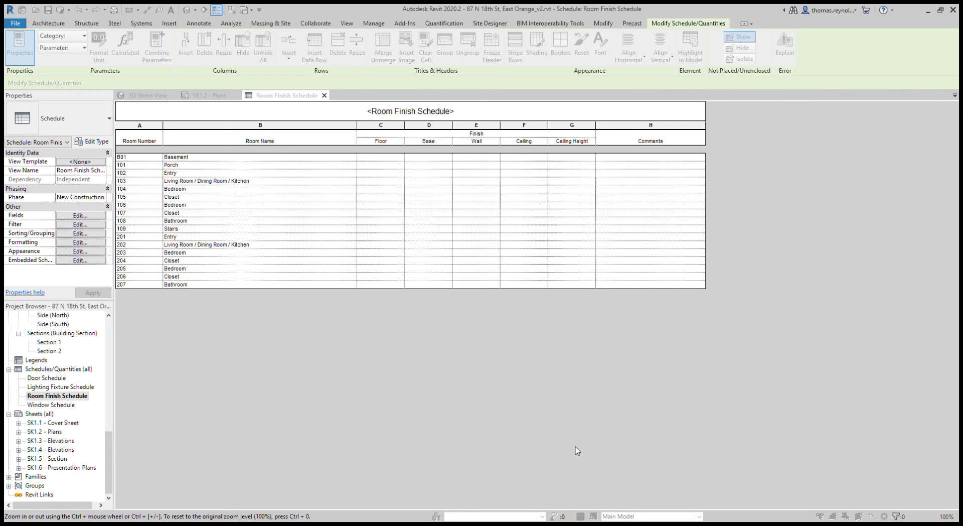
{"action": "left_click", "coordinate": [727, 473]}
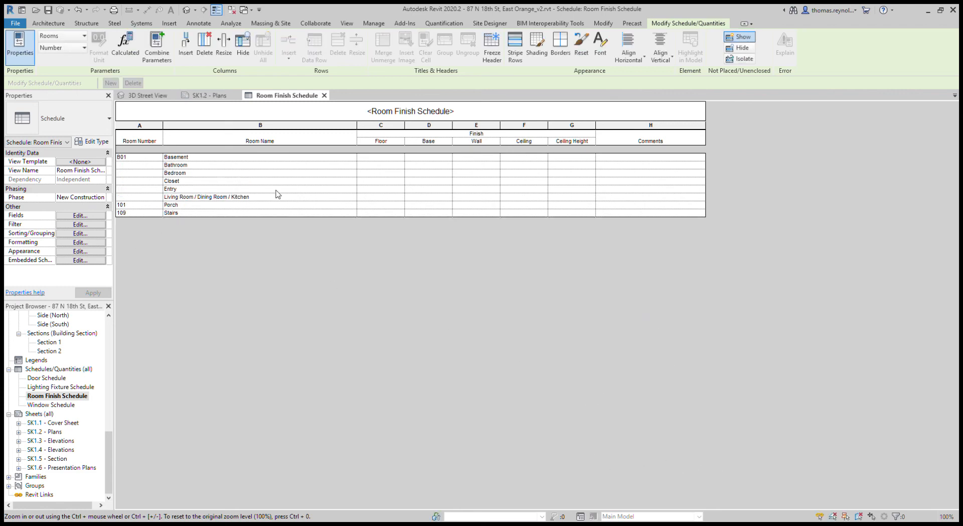
- Enter Concrete as the Basement's floor finish and Gyp Bd as its ceiling finish
{"action": "left_click", "coordinate": [396, 159]}
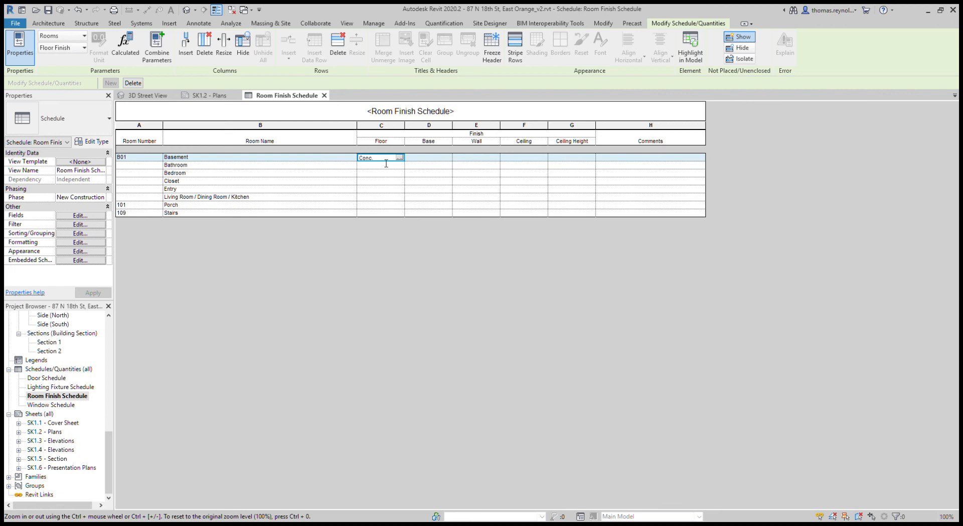
{"action": "type", "text": "Concrete"}
{"action": "key", "text": "Tab"}
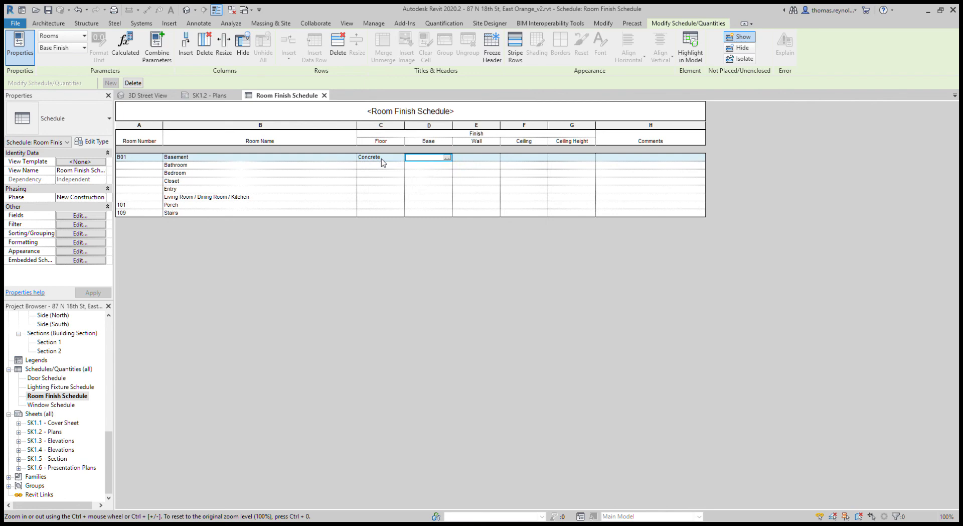
{"action": "key", "text": "Tab"}
{"action": "key", "text": "Tab"}
{"action": "key", "text": "Tab"}
{"action": "key", "text": "Tab"}
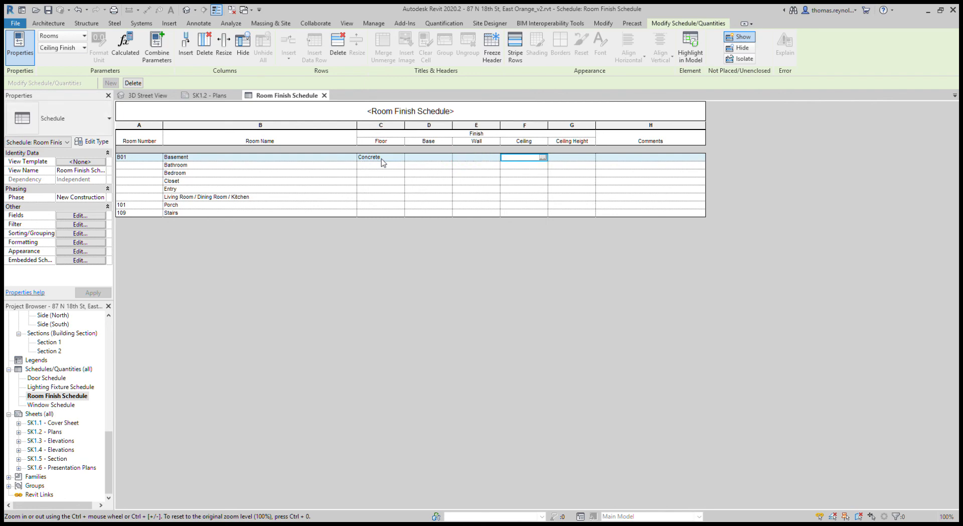
{"action": "key", "text": "shift+Tab"}
{"action": "key", "text": "shift+Tab"}
- Set the Bathroom finishes to Ceramic Tile for floor and base, Painted Gyp Bd for wall and Gyp Bd for ceiling
{"action": "left_click", "coordinate": [380, 166]}
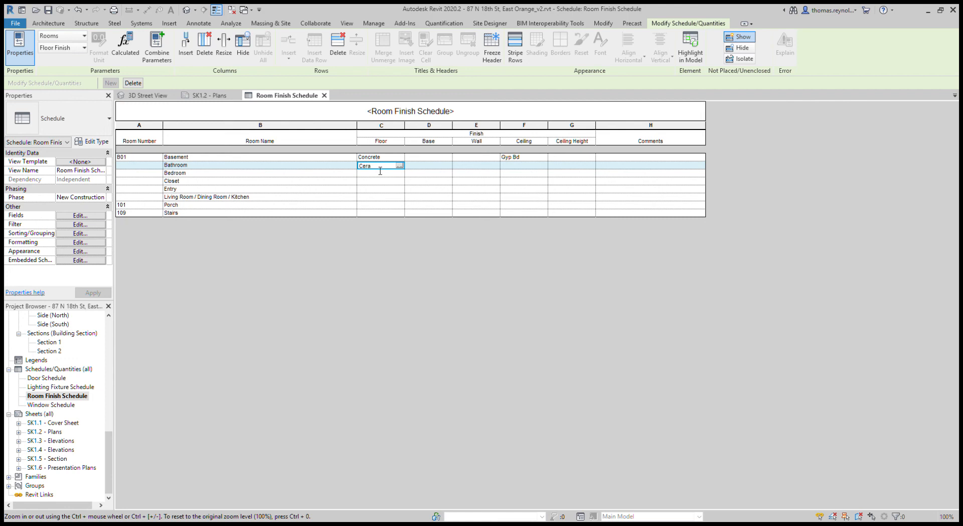
{"action": "key", "text": "Tab"}
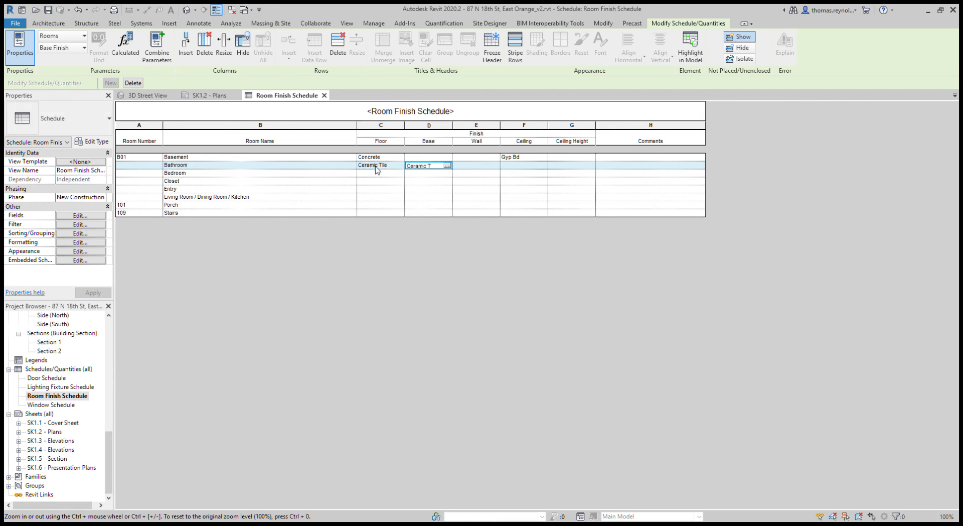
{"action": "key", "text": "Tab"}
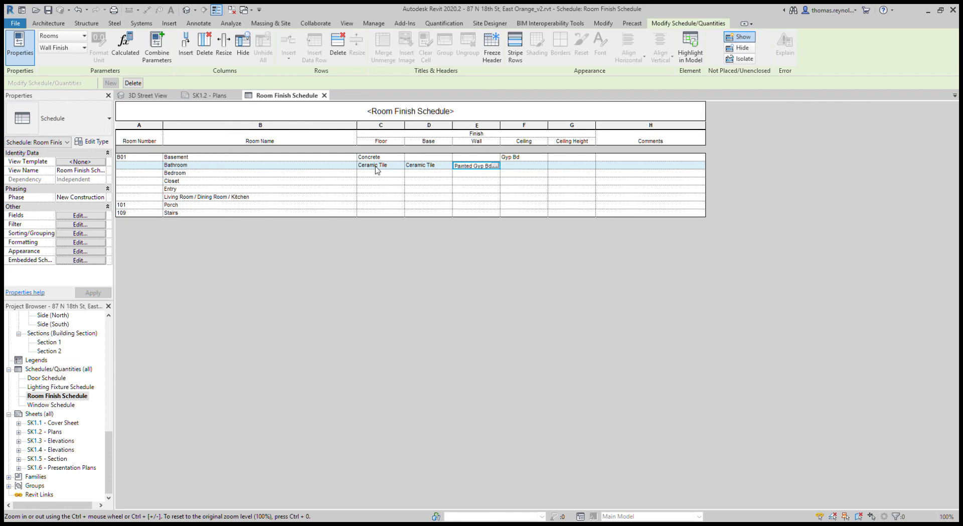
{"action": "key", "text": "Tab"}
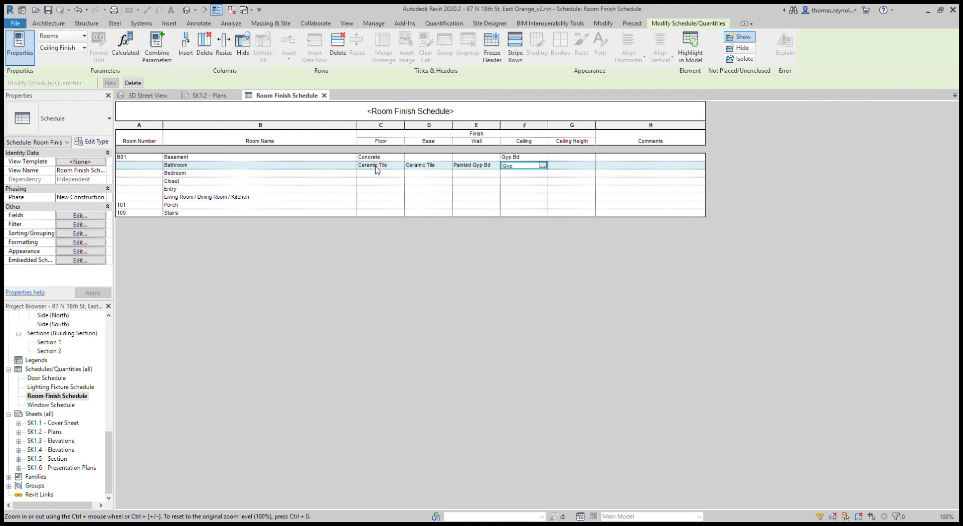
{"action": "left_click", "coordinate": [378, 170]}
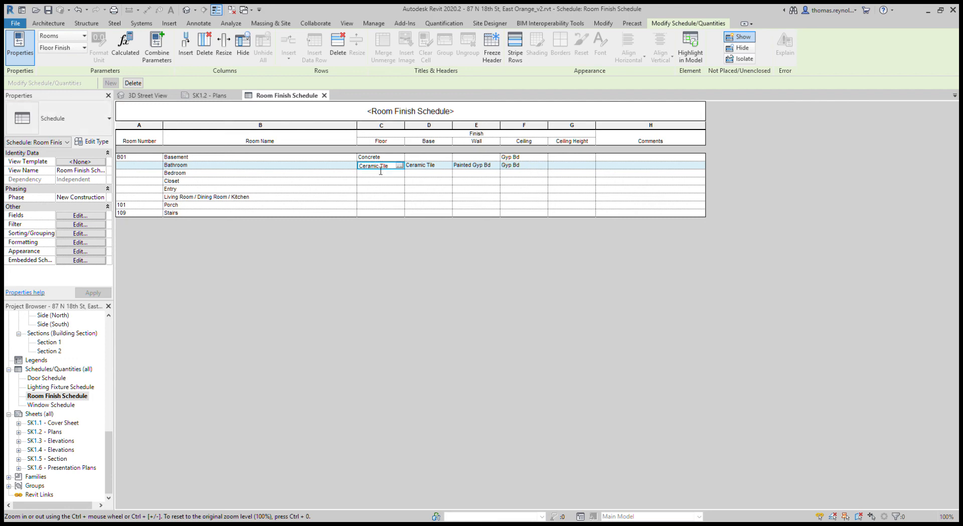
- Fill in Painted Gyp Bd as the wall finish for Bedroom, Closet, Entry, Living Room / Dining Room / Kitchen and Stairs
{"action": "left_click", "coordinate": [493, 169]}
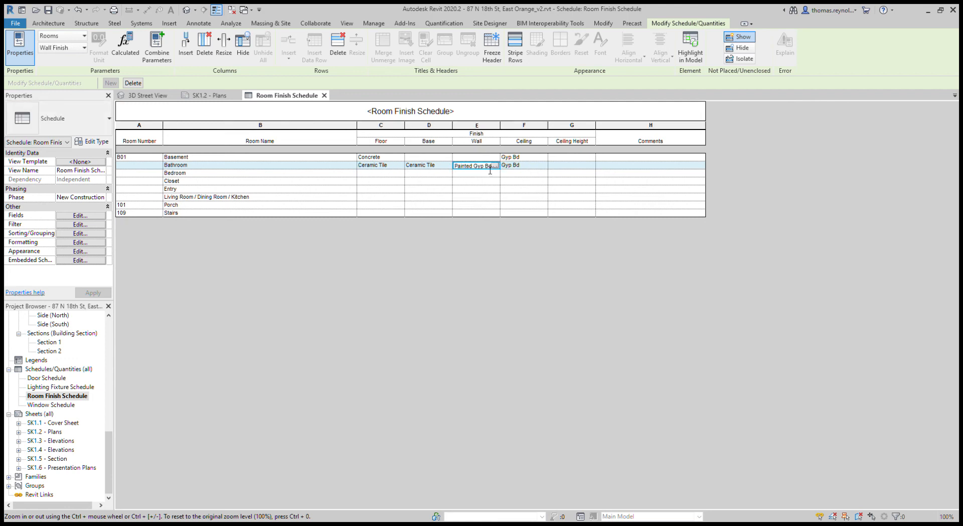
{"action": "left_click", "coordinate": [491, 174]}
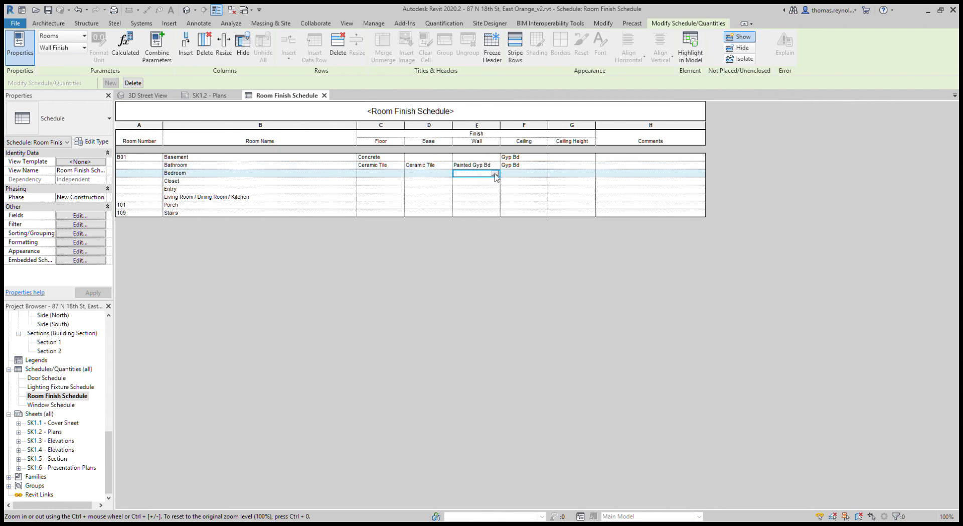
{"action": "type", "text": "Painted Gyp Bd"}
{"action": "left_click", "coordinate": [490, 183]}
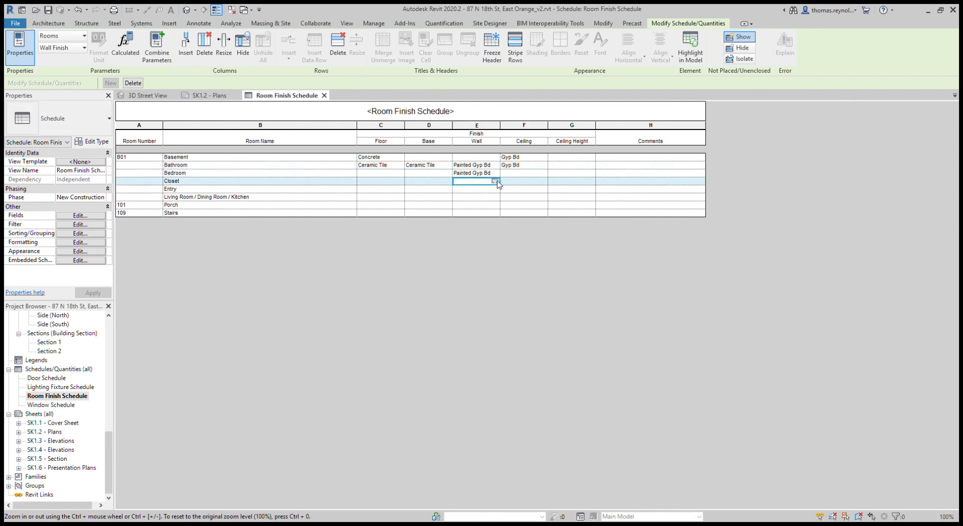
{"action": "type", "text": "Painted Gyp Bd"}
{"action": "left_click", "coordinate": [492, 190]}
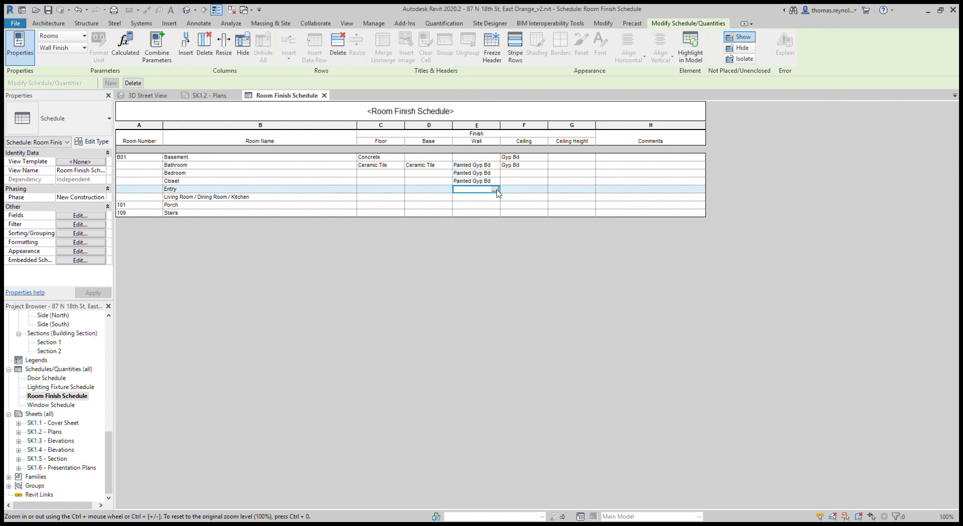
{"action": "type", "text": "Painted Gyp Bd"}
{"action": "left_click", "coordinate": [492, 198]}
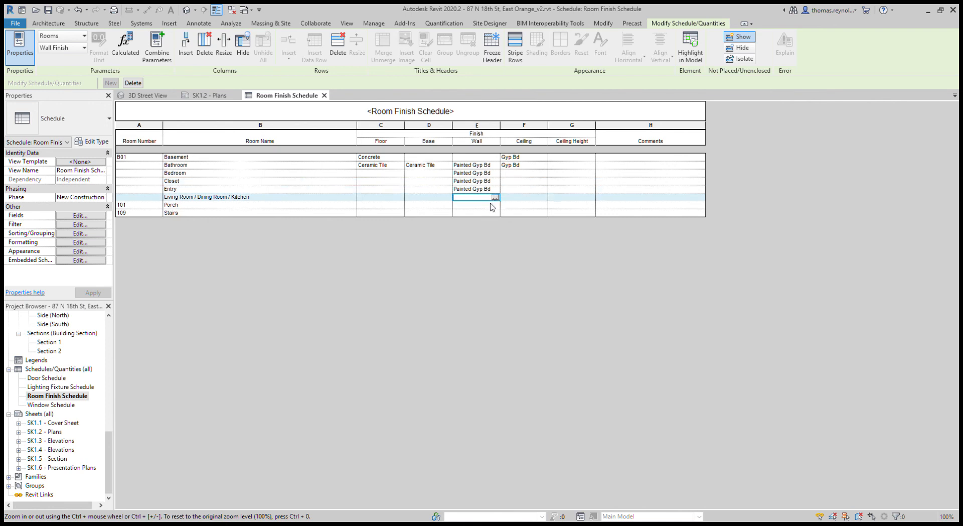
{"action": "type", "text": "Painted Gyp Bd"}
{"action": "left_click", "coordinate": [508, 193]}
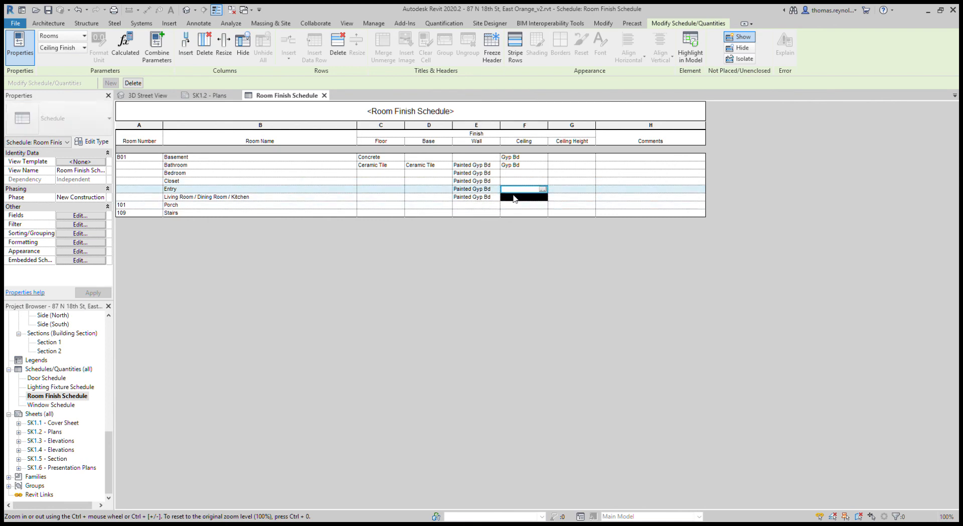
{"action": "left_click", "coordinate": [497, 213]}
{"action": "type", "text": "Painted Gyp Bd"}
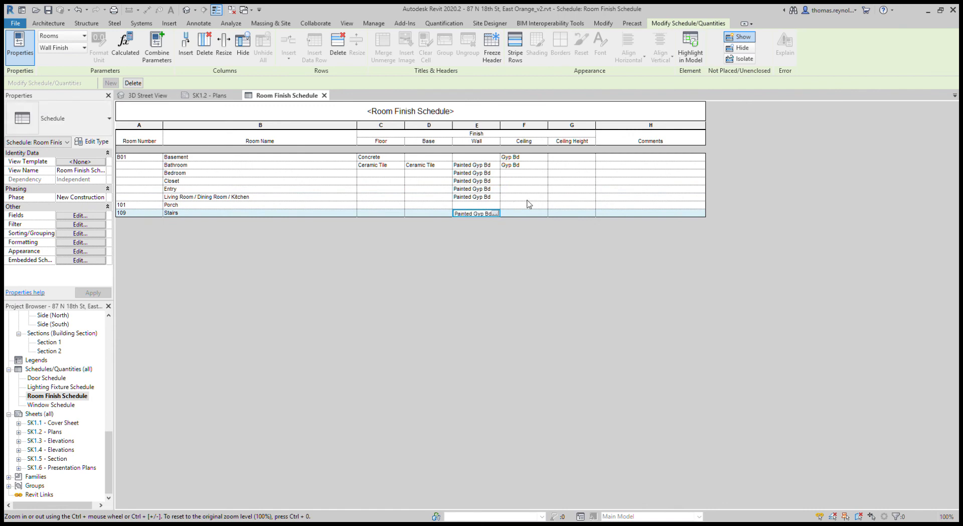
- Fill in Gyp Bd as the ceiling finish for Bedroom, Closet, Entry, Living Room / Dining Room / Kitchen and Stairs
{"action": "left_click", "coordinate": [543, 173]}
{"action": "type", "text": "G"}
{"action": "left_click", "coordinate": [540, 182]}
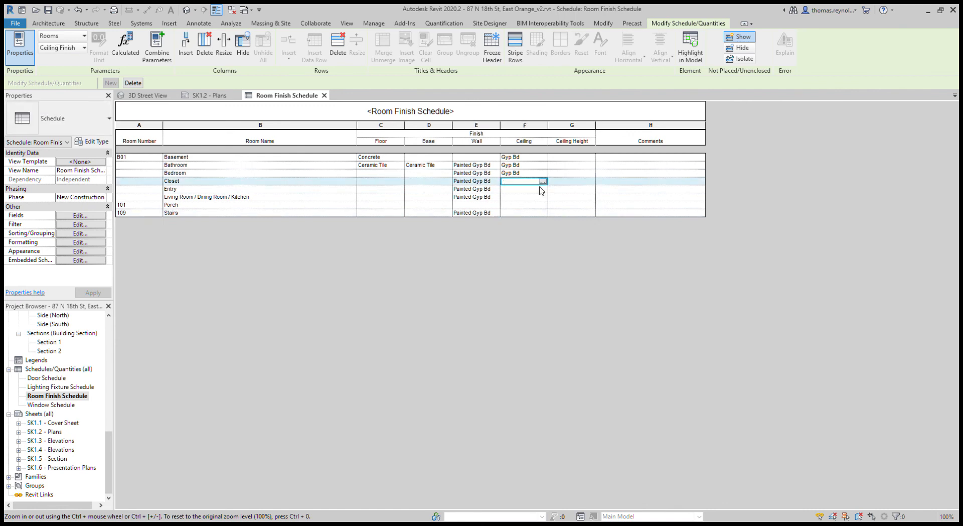
{"action": "type", "text": "Gyp Bd"}
{"action": "left_click", "coordinate": [542, 189]}
{"action": "type", "text": "G"}
{"action": "left_click", "coordinate": [539, 198]}
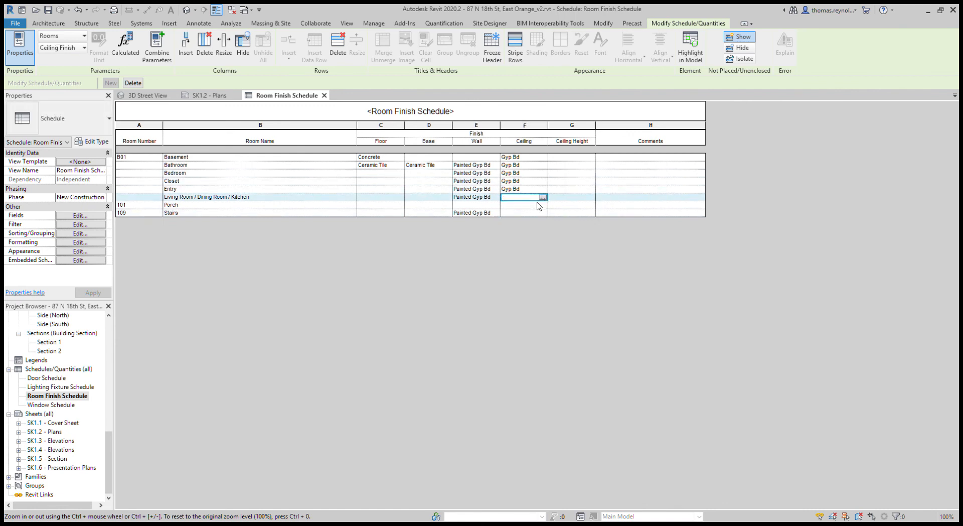
{"action": "type", "text": "Gyp Bd"}
{"action": "left_click", "coordinate": [538, 214]}
{"action": "type", "text": "G"}
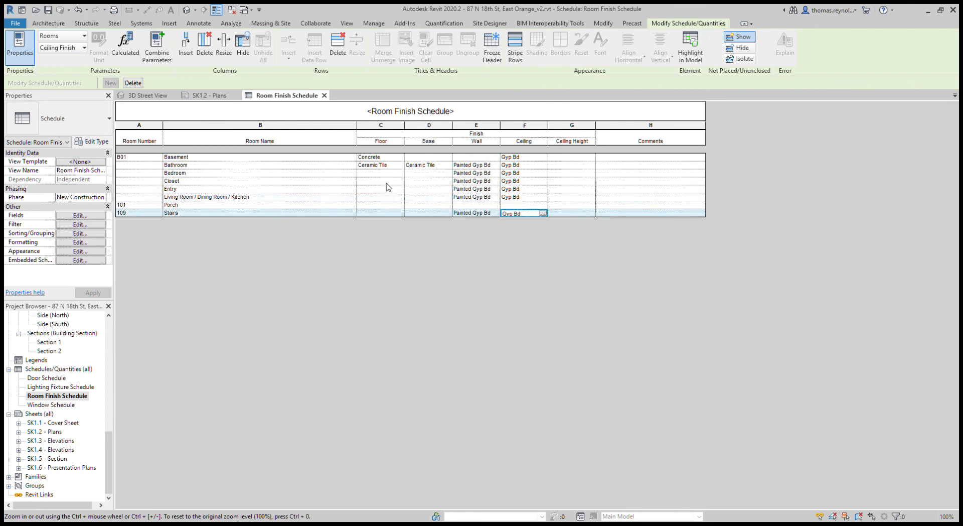
- Enter Wood as the floor and base finish for the Bedroom and Closet rows
{"action": "left_click", "coordinate": [397, 168]}
{"action": "left_click", "coordinate": [398, 175]}
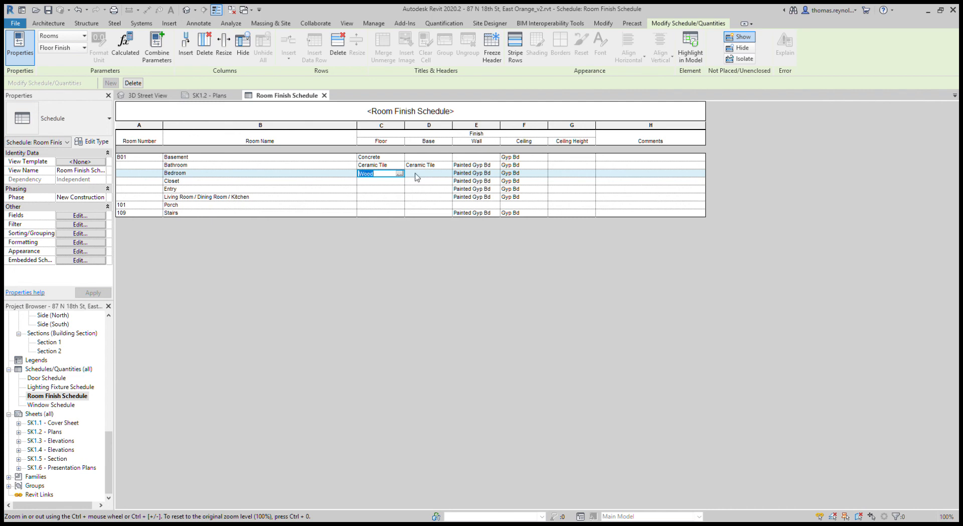
{"action": "left_click", "coordinate": [438, 173]}
{"action": "type", "text": "Wood"}
{"action": "left_click", "coordinate": [390, 181]}
{"action": "type", "text": "Wood"}
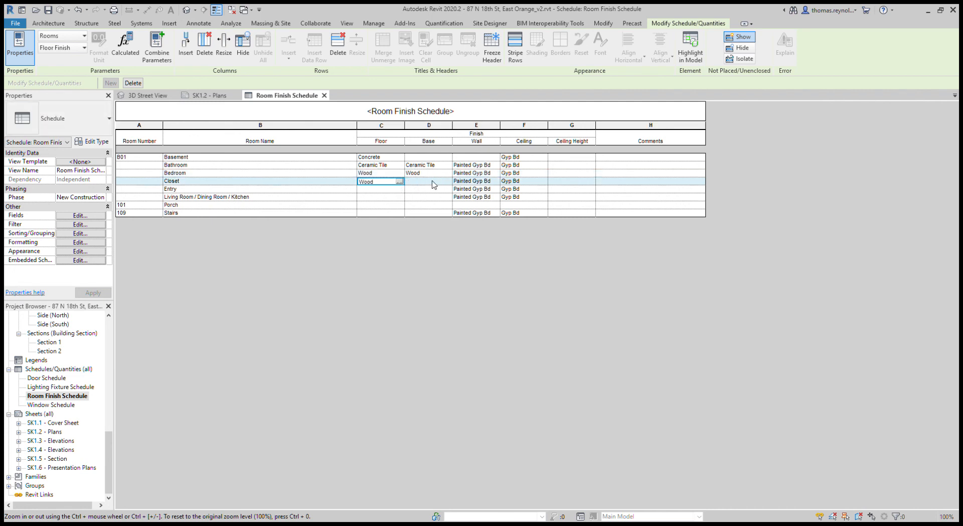
{"action": "left_click", "coordinate": [432, 181]}
{"action": "type", "text": "Wood"}
- Enter Wood as the floor and base finish for the Entry, Living Room / Dining Room / Kitchen and Stairs rows
{"action": "left_click", "coordinate": [398, 189]}
{"action": "type", "text": "Wood"}
{"action": "left_click", "coordinate": [421, 190]}
{"action": "type", "text": "Wood"}
{"action": "left_click", "coordinate": [392, 197]}
{"action": "type", "text": "Wood"}
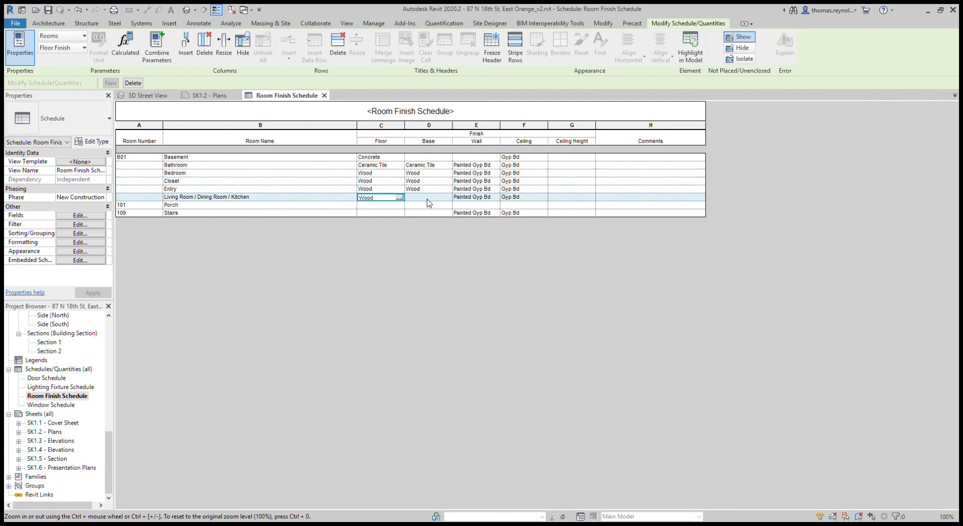
{"action": "left_click", "coordinate": [429, 197]}
{"action": "type", "text": "Wood"}
{"action": "left_click", "coordinate": [389, 213]}
{"action": "type", "text": "Wood"}
{"action": "left_click", "coordinate": [421, 213]}
{"action": "type", "text": "Wood"}
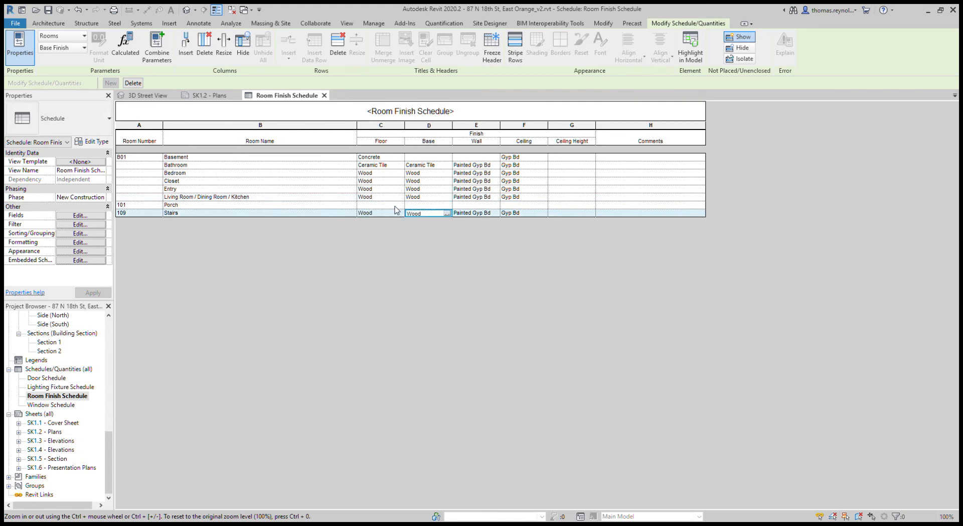
- Enter Trex as the Porch floor finish and itemize every room instance in the Room Finish Schedule, closing the schedule view
{"action": "left_click", "coordinate": [398, 205]}
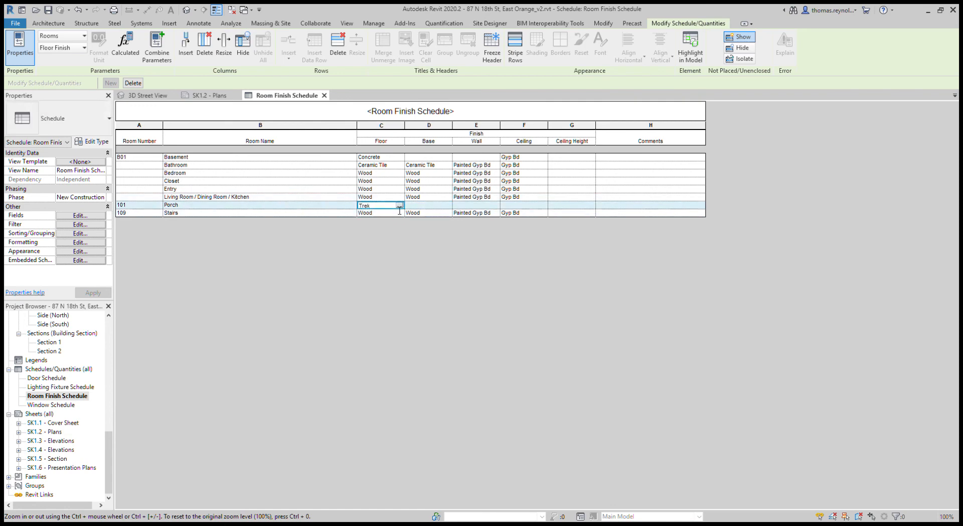
{"action": "left_click", "coordinate": [444, 205]}
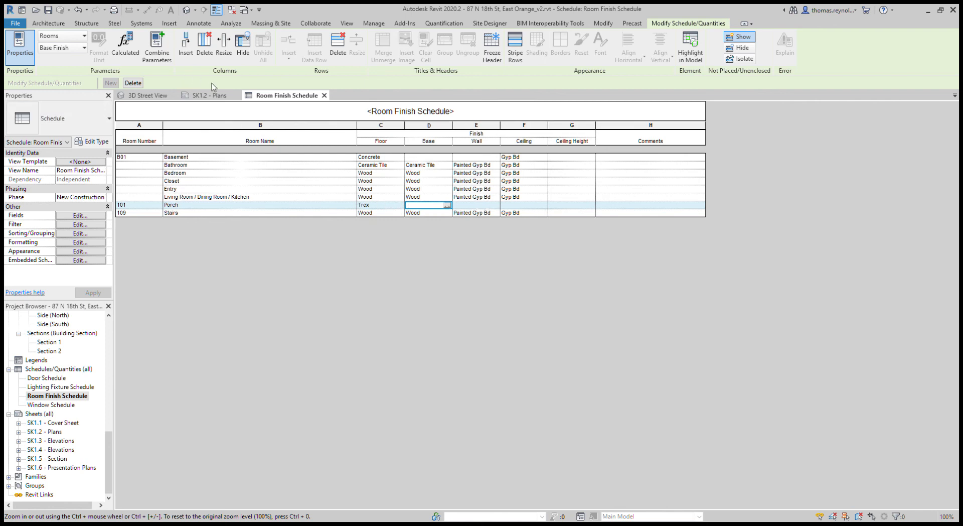
{"action": "left_click", "coordinate": [81, 233]}
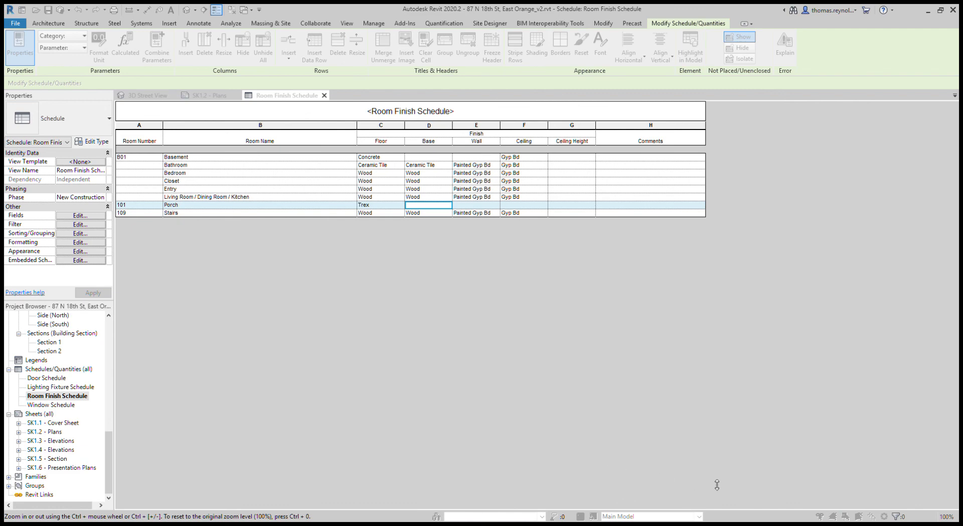
{"action": "left_click", "coordinate": [725, 467]}
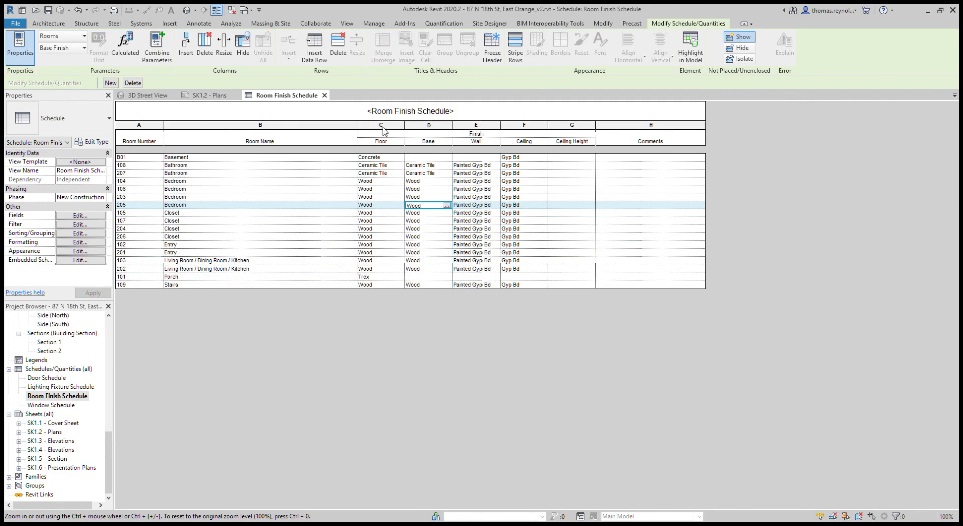
{"action": "left_click", "coordinate": [324, 96]}
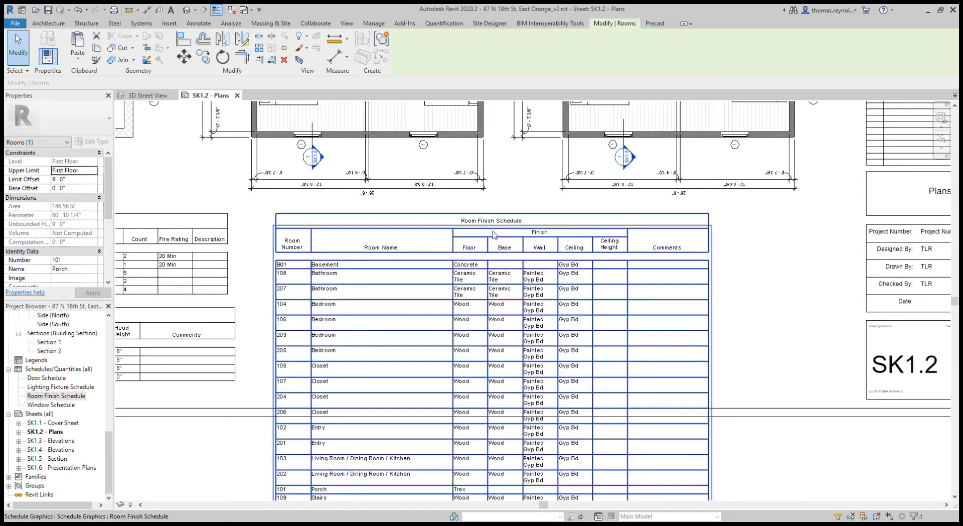
- Adjust the Floor, Base and Wall column widths of the Room Finish Schedule on the sheet so each entry fits on one line
{"action": "scroll", "coordinate": [507, 249], "scroll_direction": "up", "scroll_amount": 4}
{"action": "left_click_drag", "start_coordinate": [520, 215], "coordinate": [626, 217]}
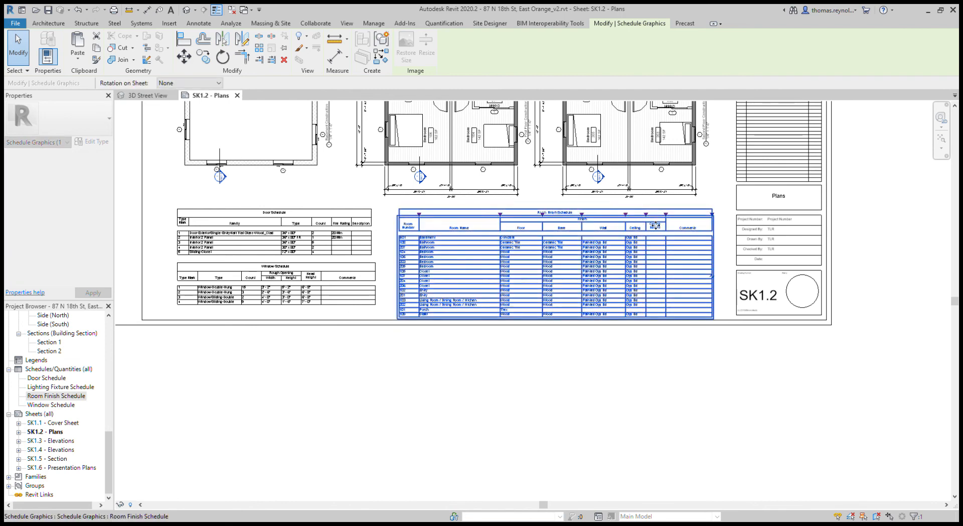
{"action": "scroll", "coordinate": [554, 231], "scroll_direction": "up", "scroll_amount": 2}
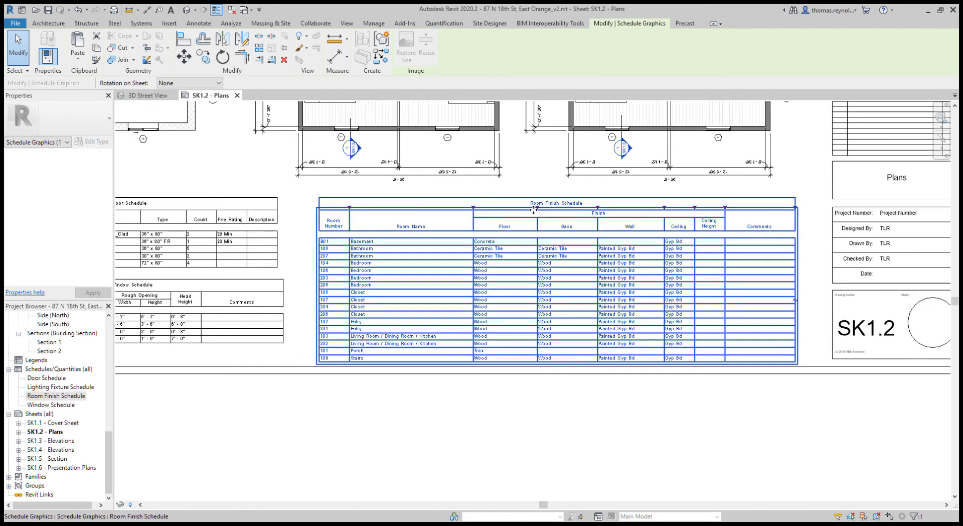
{"action": "left_click_drag", "start_coordinate": [541, 213], "coordinate": [568, 214]}
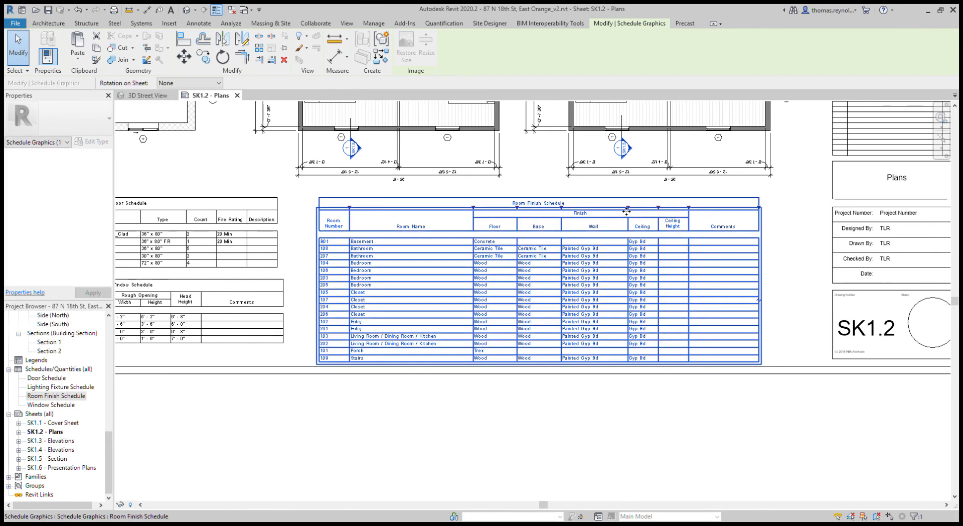
{"action": "left_click_drag", "start_coordinate": [627, 215], "coordinate": [613, 217]}
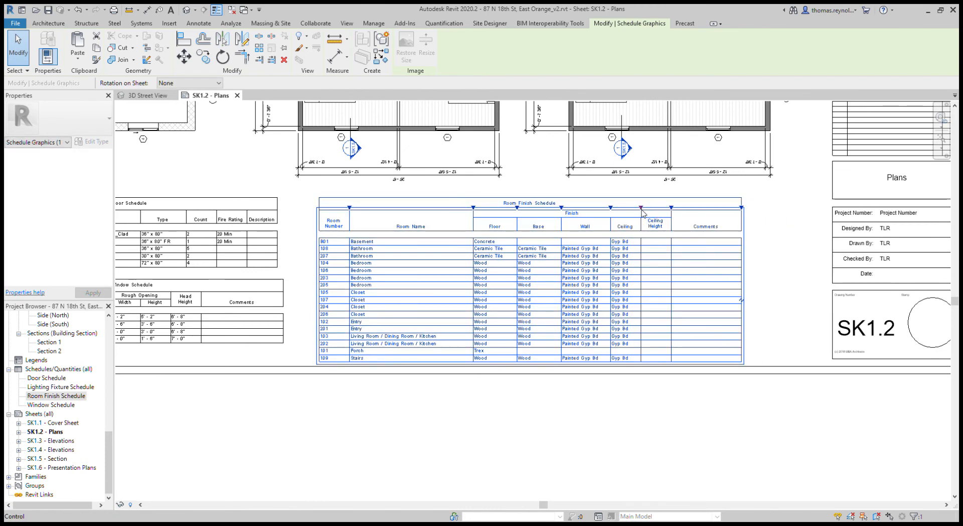
{"action": "left_click", "coordinate": [748, 225]}
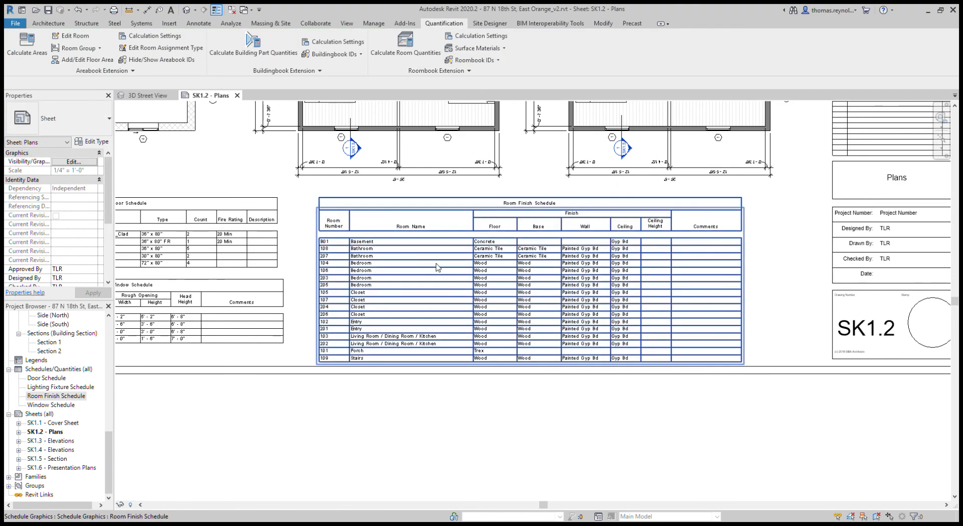
- Move the basement, first floor and second floor plan viewports together slightly up the SK1.2 sheet
{"action": "scroll", "coordinate": [436, 267], "scroll_direction": "down", "scroll_amount": 3}
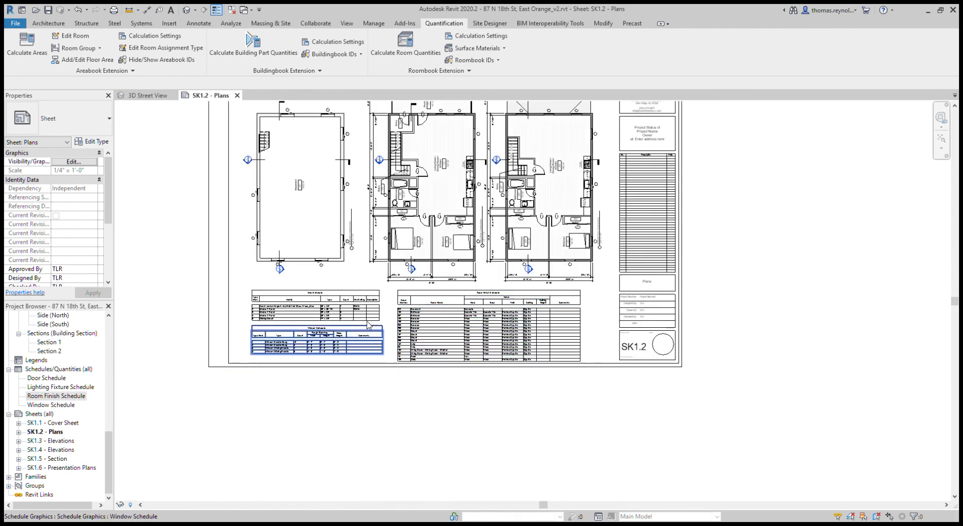
{"action": "scroll", "coordinate": [311, 381], "scroll_direction": "down", "scroll_amount": 1}
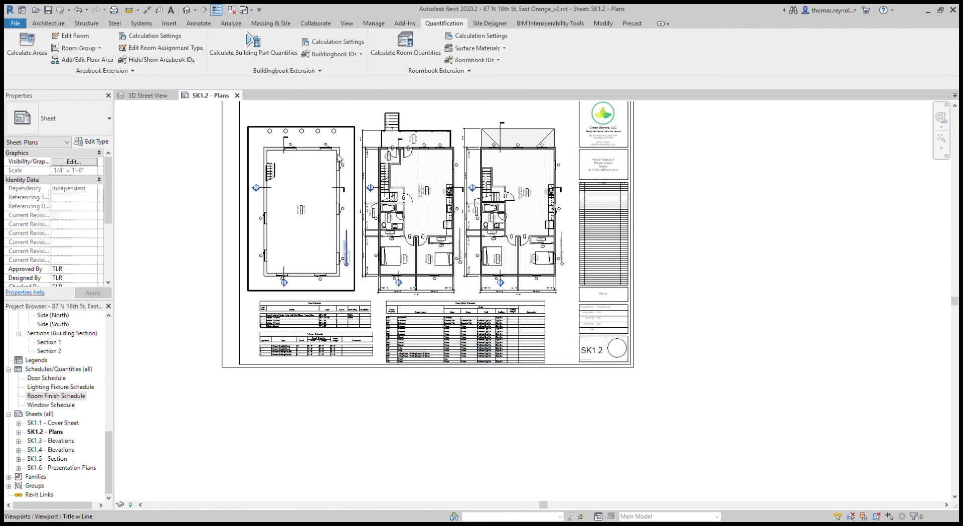
{"action": "scroll", "coordinate": [519, 301], "scroll_direction": "down", "scroll_amount": 1}
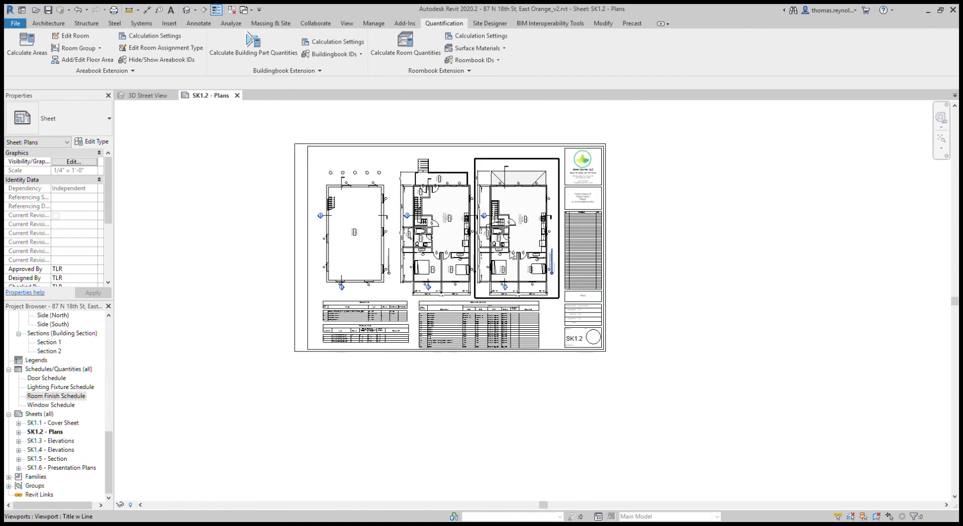
{"action": "left_click", "coordinate": [431, 205]}
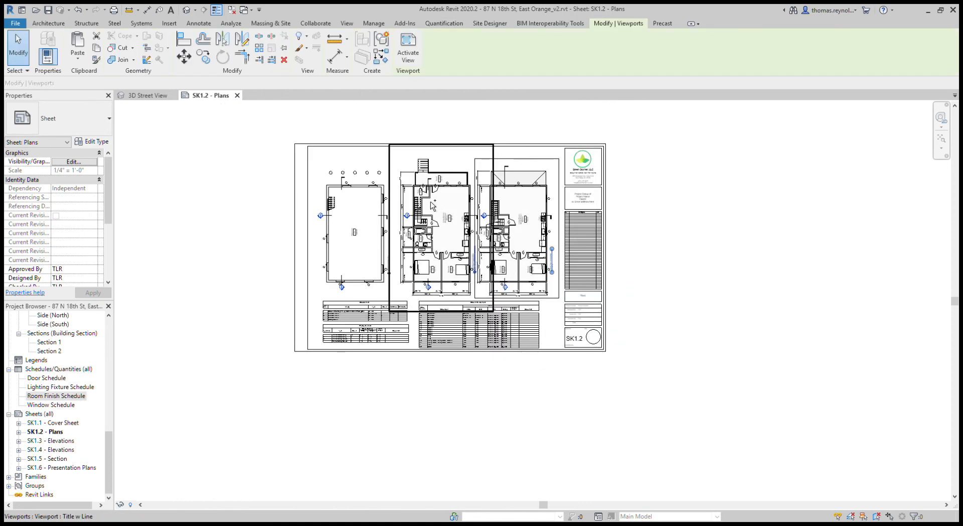
{"action": "left_click", "coordinate": [330, 216], "text": "ctrl"}
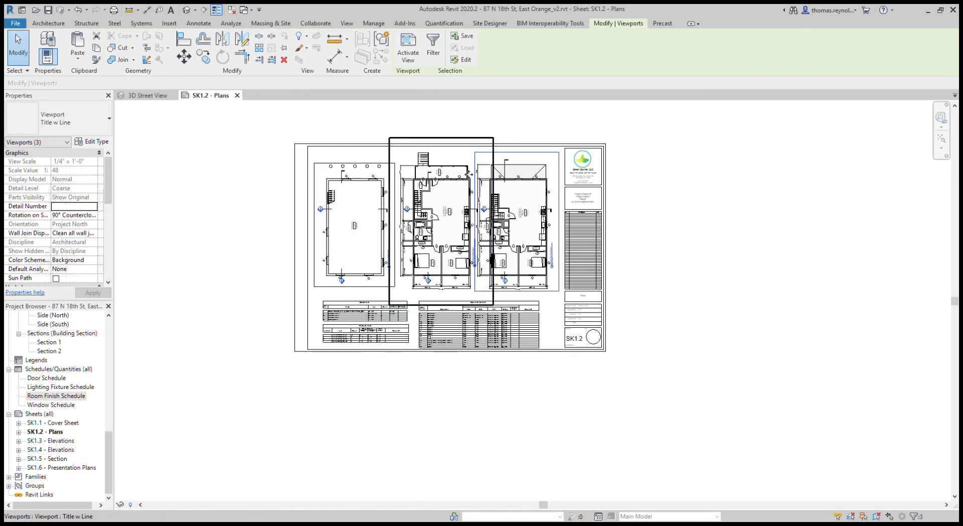
- Activate the First Floor plan view and raise the bottom edge of its crop region closer to the dimensions, then deactivate the view
{"action": "double_click", "coordinate": [456, 169]}
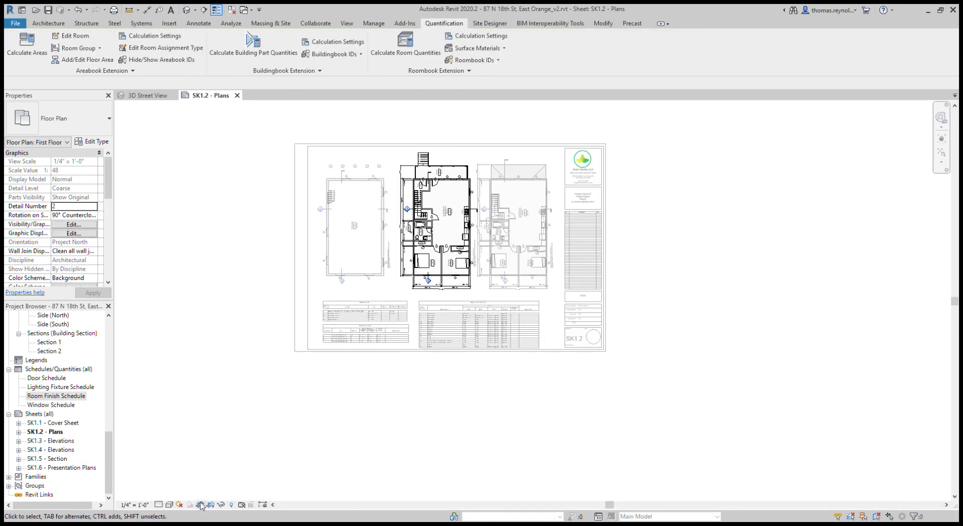
{"action": "left_click", "coordinate": [441, 139]}
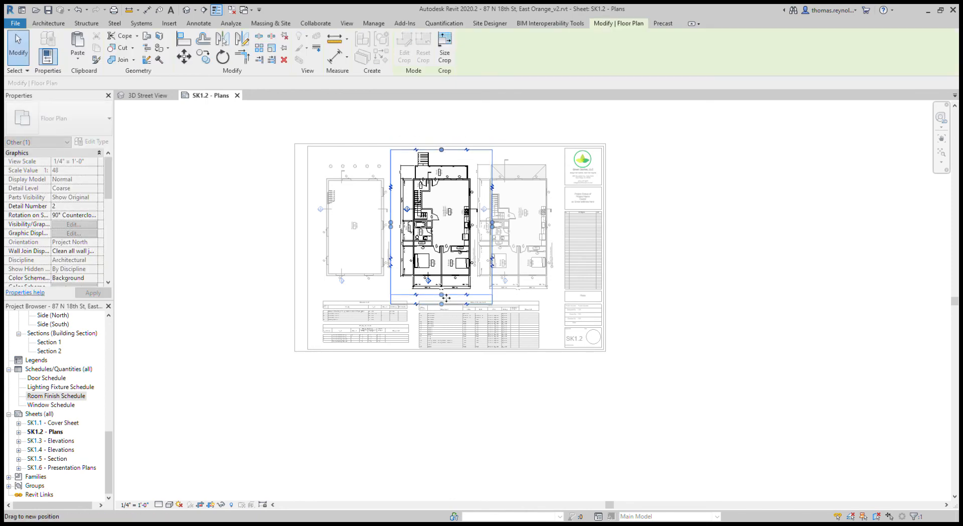
{"action": "double_click", "coordinate": [365, 405]}
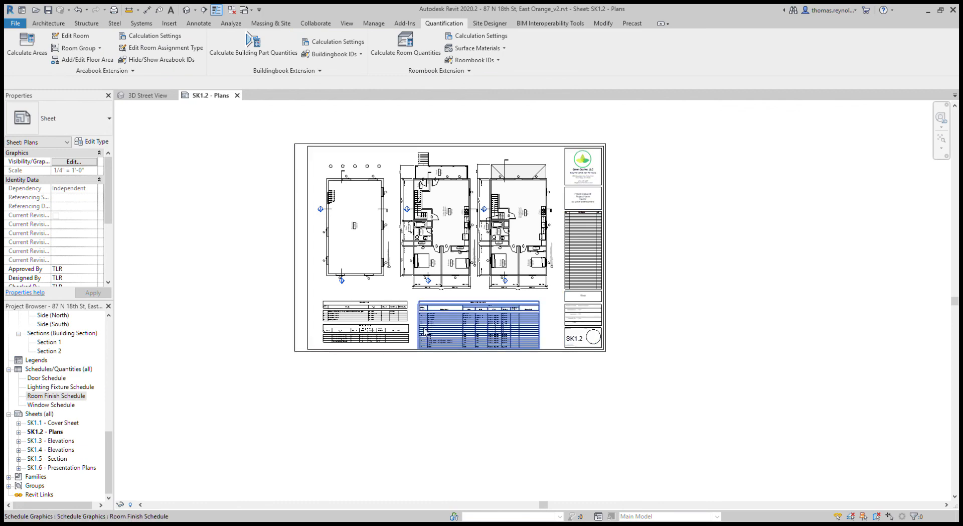
- Nudge the door, window and room finish schedules together slightly up, away from the sheet's bottom border
{"action": "left_click_drag", "start_coordinate": [554, 314], "coordinate": [394, 338]}
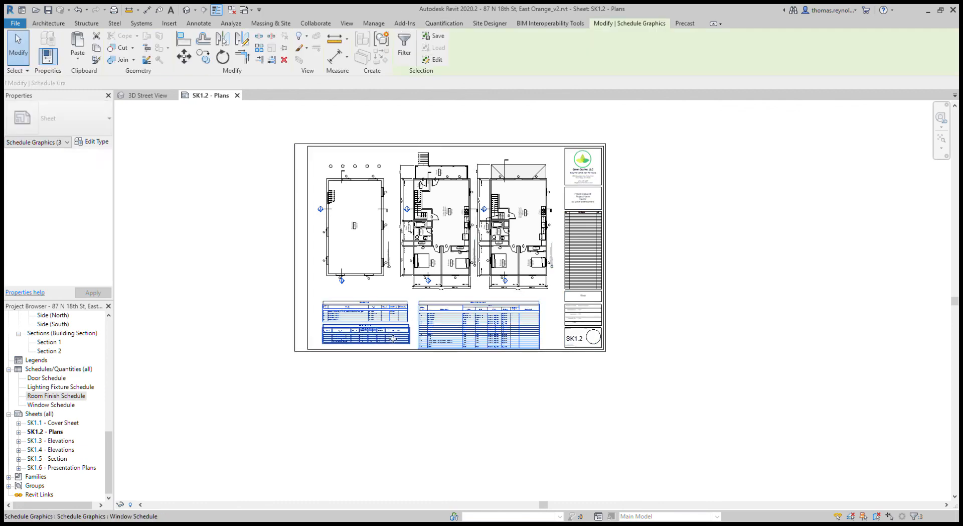
{"action": "left_click", "coordinate": [427, 396]}
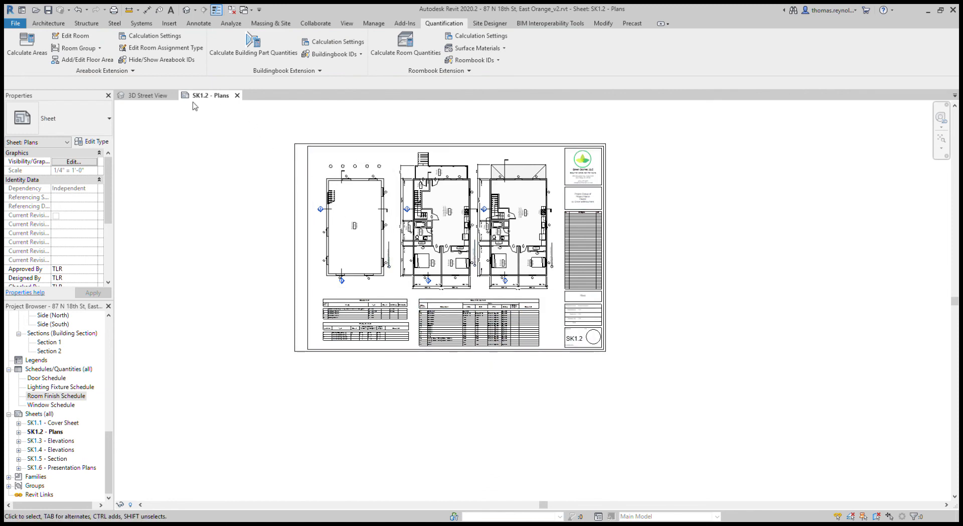
{"action": "left_click", "coordinate": [110, 450]}
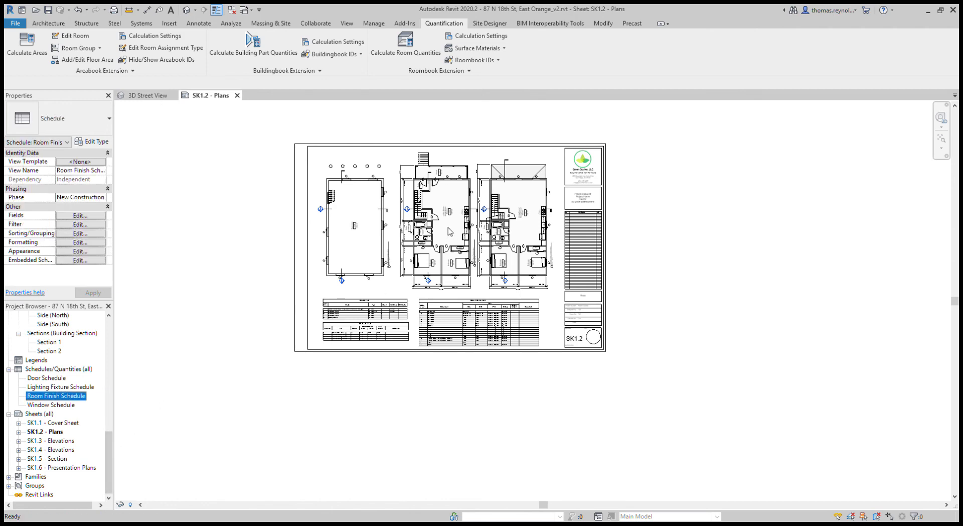
- Examine the tagged floor plans on SK1.2, checking the kitchen floor and countertop in the activated First Floor view
{"action": "scroll", "coordinate": [450, 232], "scroll_direction": "up", "scroll_amount": 5}
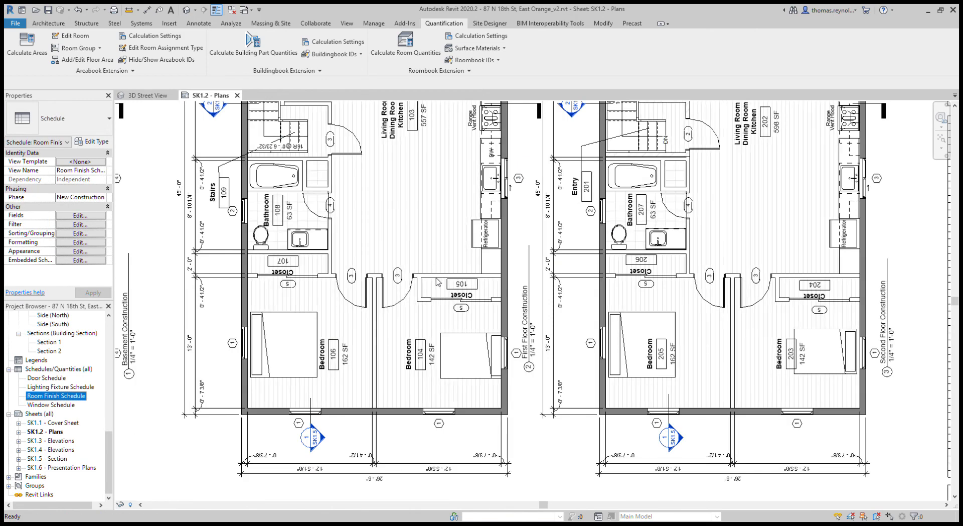
{"action": "scroll", "coordinate": [225, 365], "scroll_direction": "down", "scroll_amount": 3}
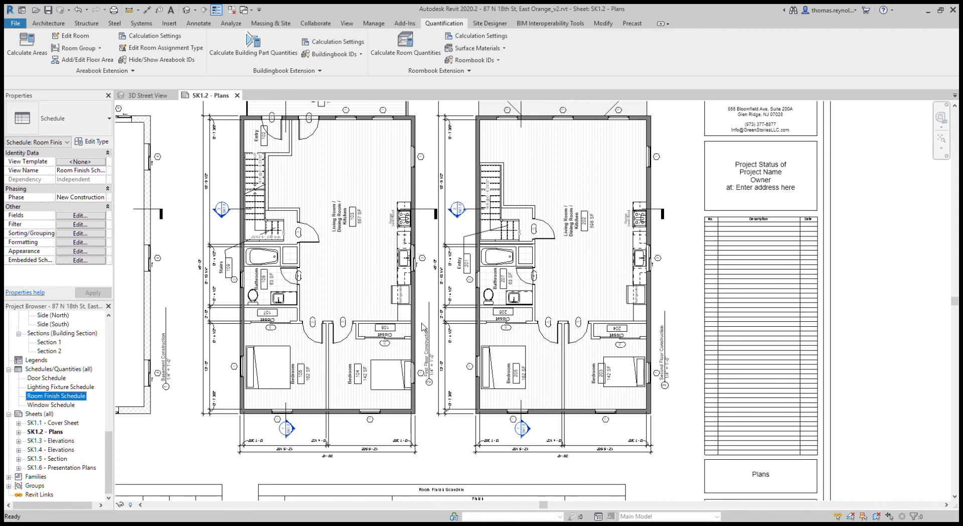
{"action": "left_click", "coordinate": [393, 317]}
{"action": "double_click", "coordinate": [394, 317]}
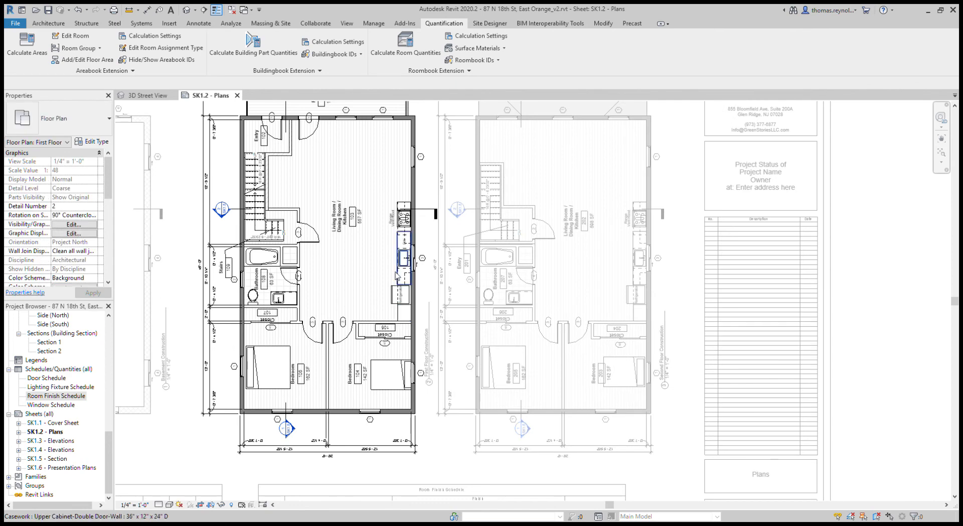
{"action": "left_click", "coordinate": [411, 233]}
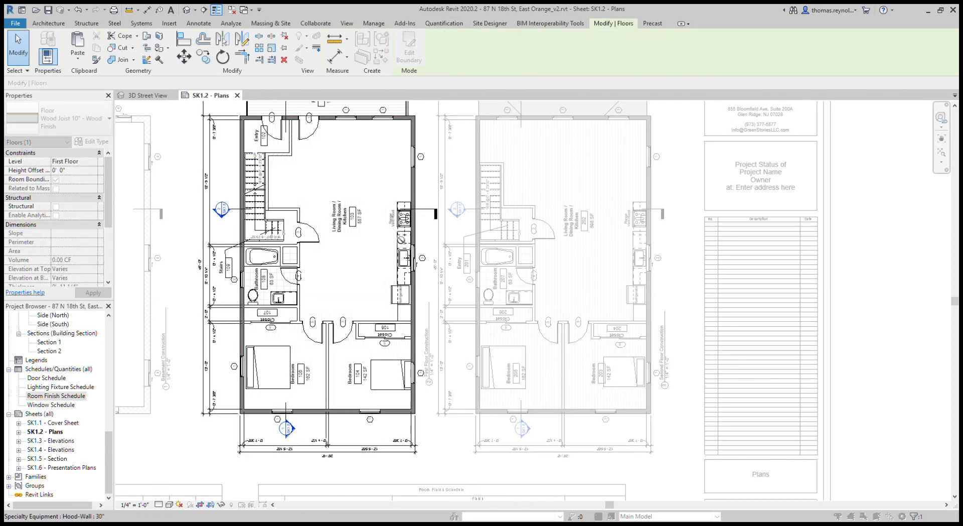
{"action": "key", "text": "Escape"}
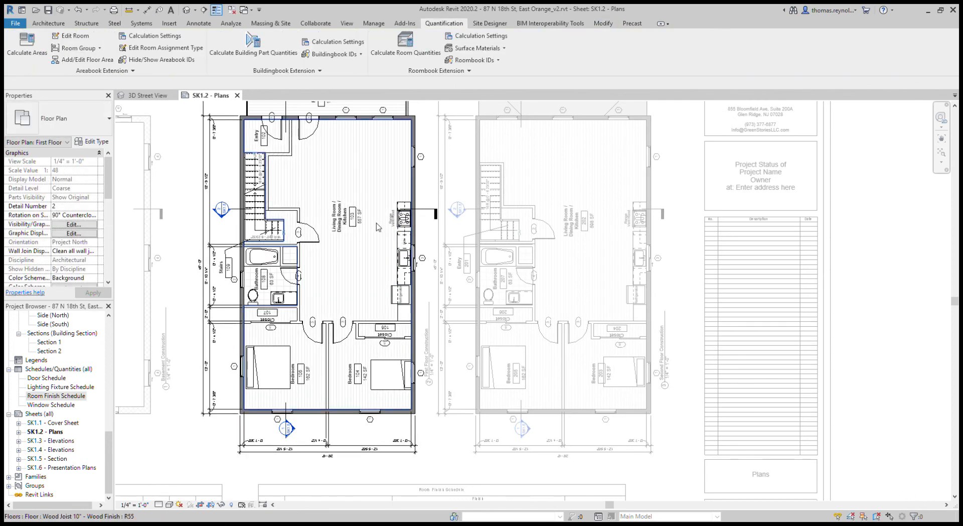
{"action": "left_click", "coordinate": [404, 209]}
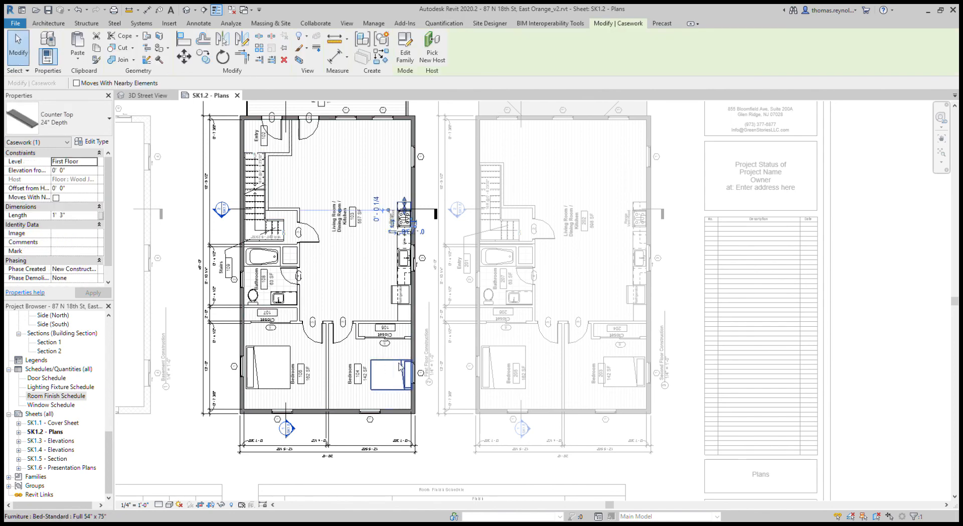
{"action": "left_click", "coordinate": [364, 318]}
{"action": "key", "text": "Escape"}
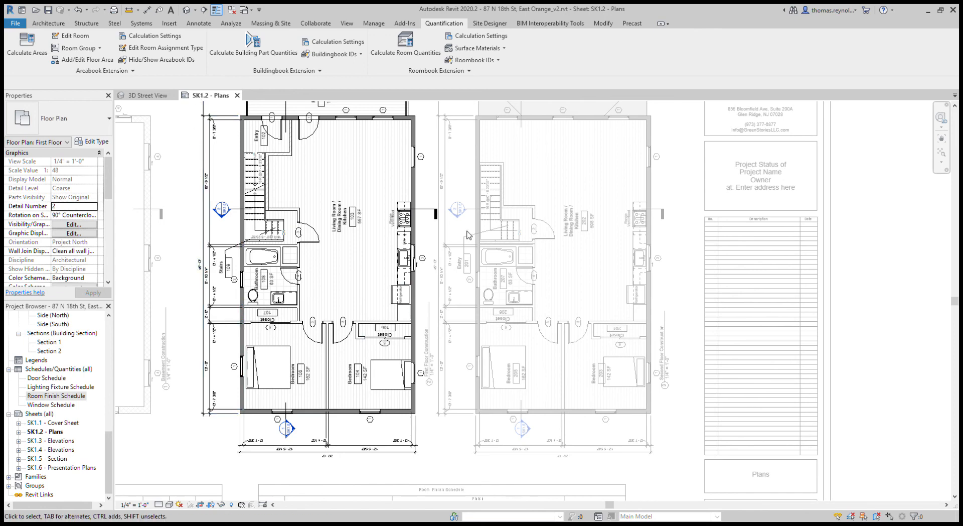
{"action": "scroll", "coordinate": [471, 232], "scroll_direction": "down", "scroll_amount": 4}
{"action": "double_click", "coordinate": [602, 364]}
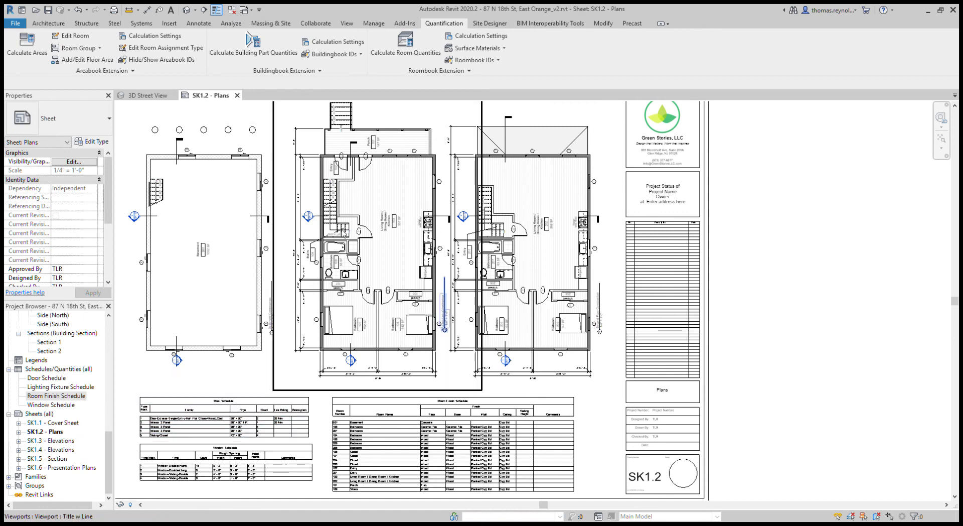
- Review sheets SK1.3 and SK1.4 Elevations, SK1.5 Section and SK1.6 Presentation Plans, including the title block
{"action": "double_click", "coordinate": [63, 441]}
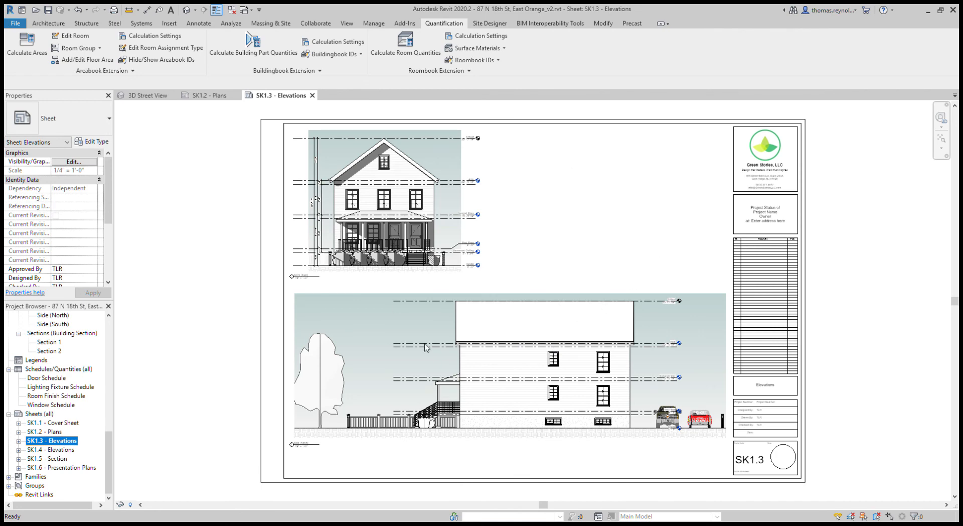
{"action": "double_click", "coordinate": [59, 449]}
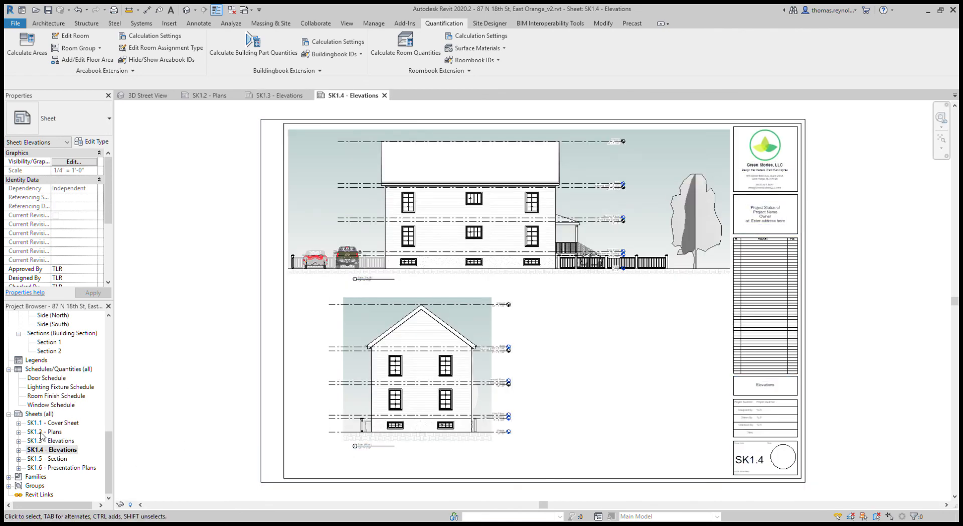
{"action": "left_click", "coordinate": [48, 461]}
{"action": "double_click", "coordinate": [48, 461]}
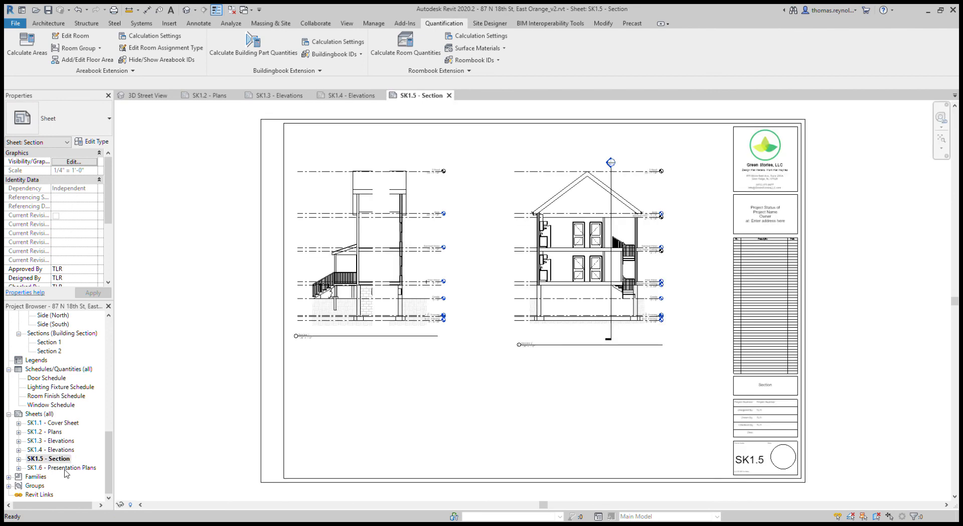
{"action": "double_click", "coordinate": [65, 468]}
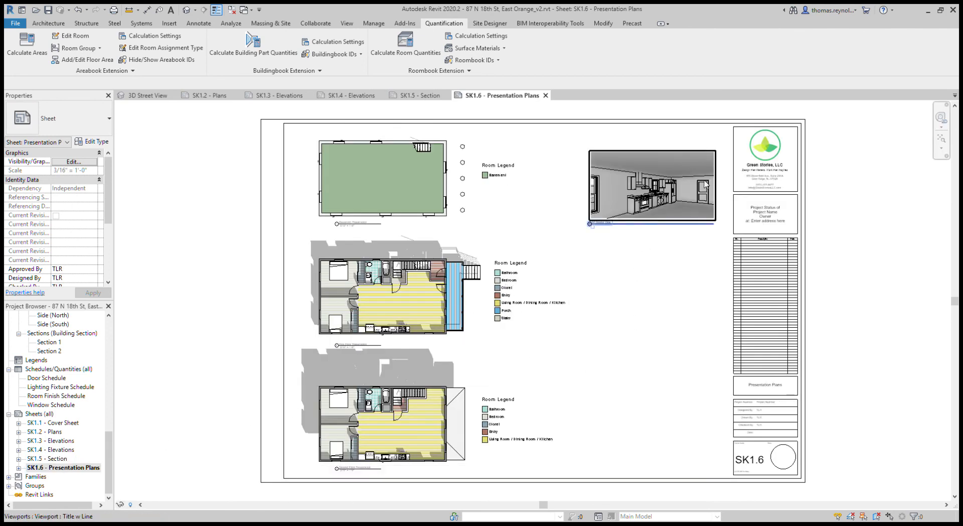
{"action": "scroll", "coordinate": [705, 196], "scroll_direction": "up", "scroll_amount": 2}
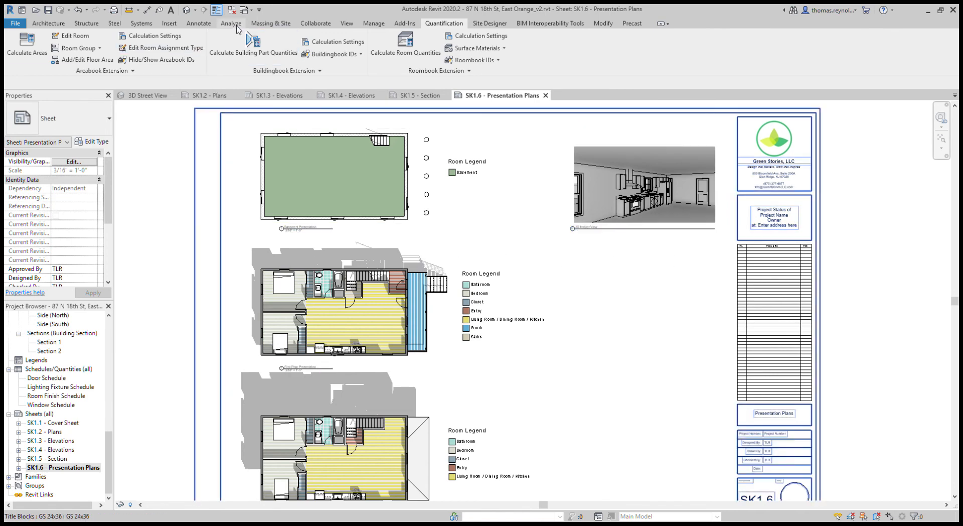
- Fill in the project information with status Preliminary Design, name New 2 Family House, the project number and the project address
{"action": "left_click", "coordinate": [383, 25]}
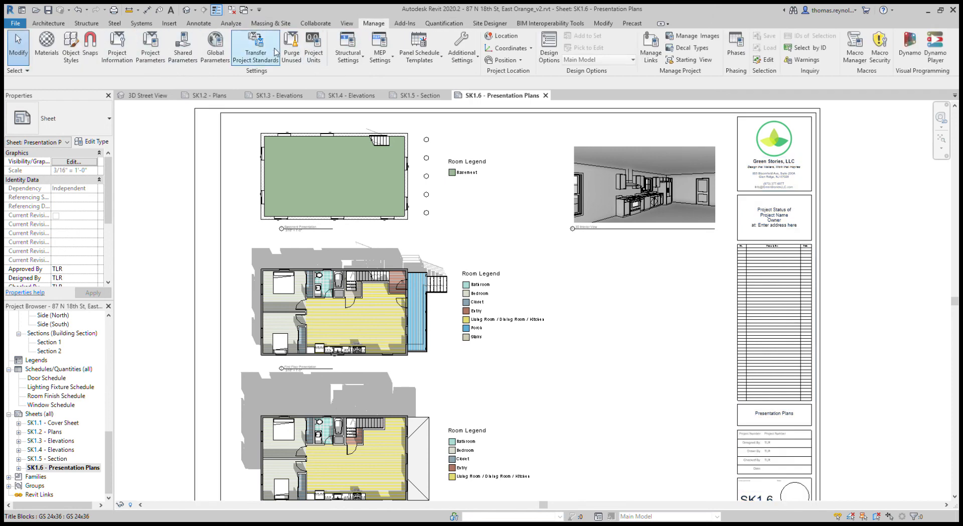
{"action": "left_click", "coordinate": [119, 45]}
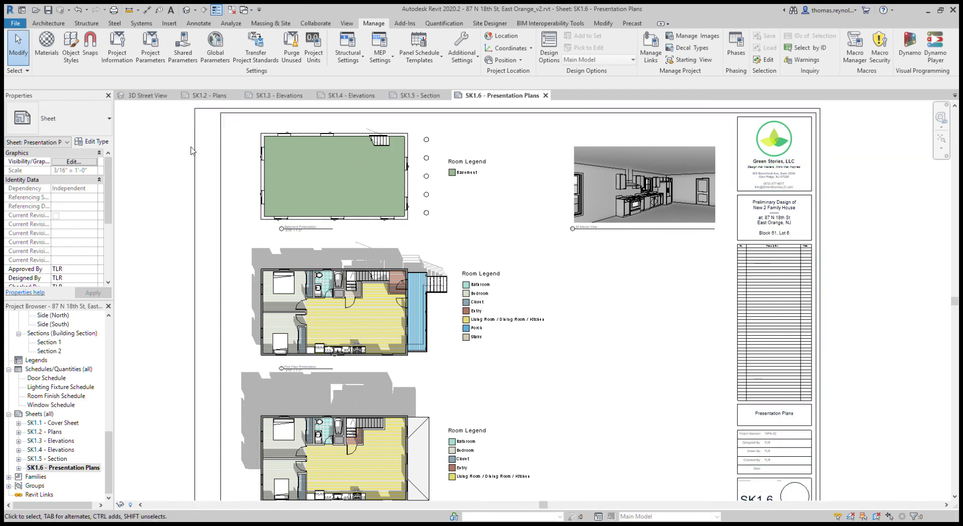
- Open the SK1.1 Cover Sheet, create a Sheet List with the Sheet Number and Sheet Name fields, and close the schedule
{"action": "double_click", "coordinate": [48, 424]}
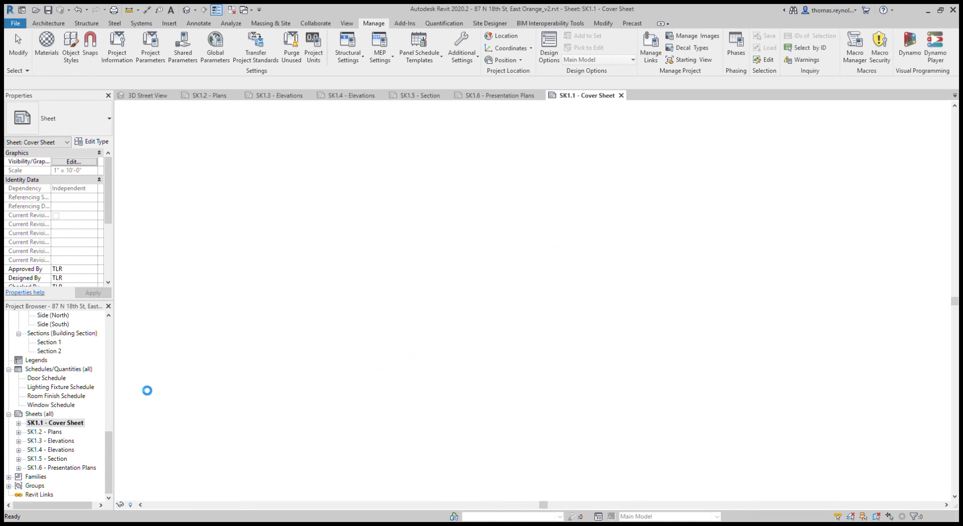
{"action": "left_click", "coordinate": [41, 414]}
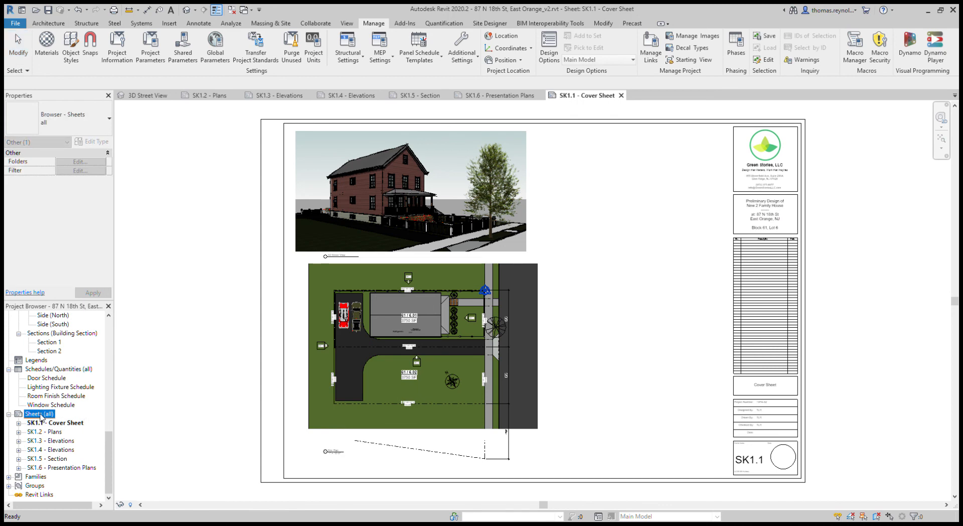
{"action": "left_click", "coordinate": [34, 370]}
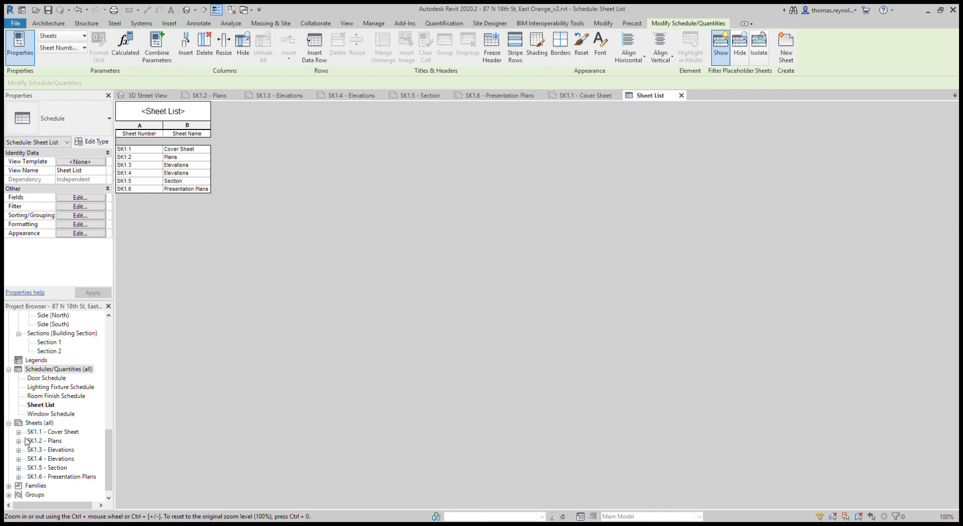
{"action": "left_click", "coordinate": [681, 95]}
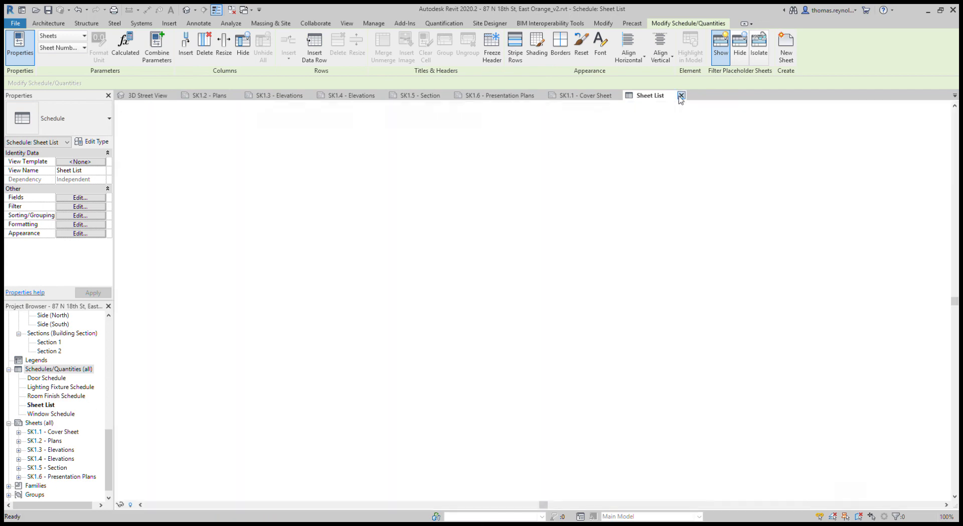
- Place the Sheet List on the SK1.1 Cover Sheet, near the bottom border beside the title block
{"action": "left_click", "coordinate": [40, 405]}
{"action": "left_click_drag", "start_coordinate": [40, 404], "coordinate": [698, 421]}
{"action": "left_click", "coordinate": [698, 421]}
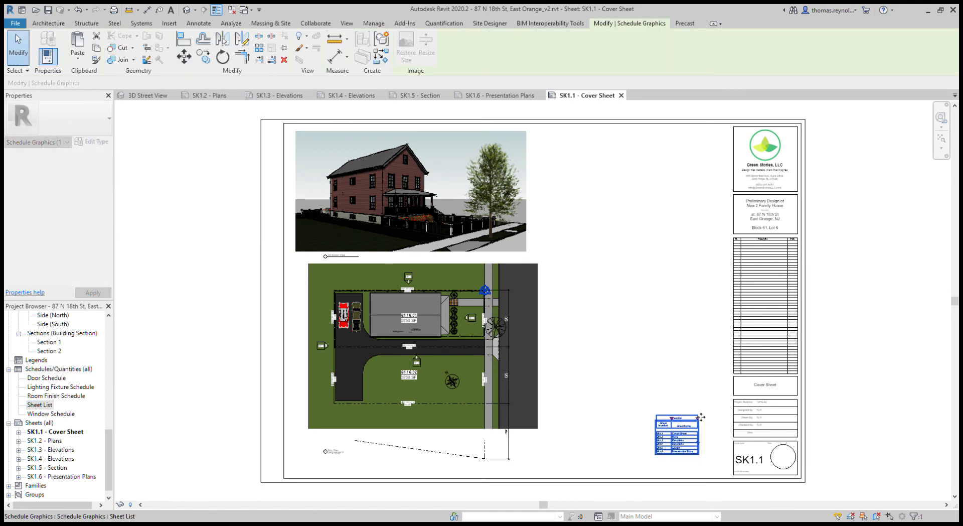
{"action": "left_click", "coordinate": [685, 377]}
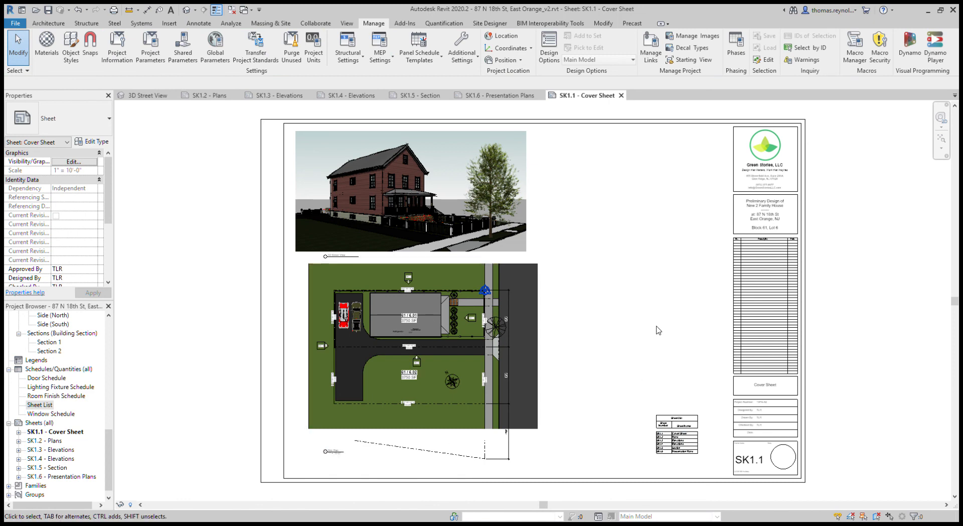
- Activate the Site Plan on the cover sheet, hide the kitchen appliance labels over the roof through Visibility/Graphics, and deactivate the view
{"action": "scroll", "coordinate": [444, 351], "scroll_direction": "up", "scroll_amount": 1}
{"action": "scroll", "coordinate": [442, 355], "scroll_direction": "up", "scroll_amount": 2}
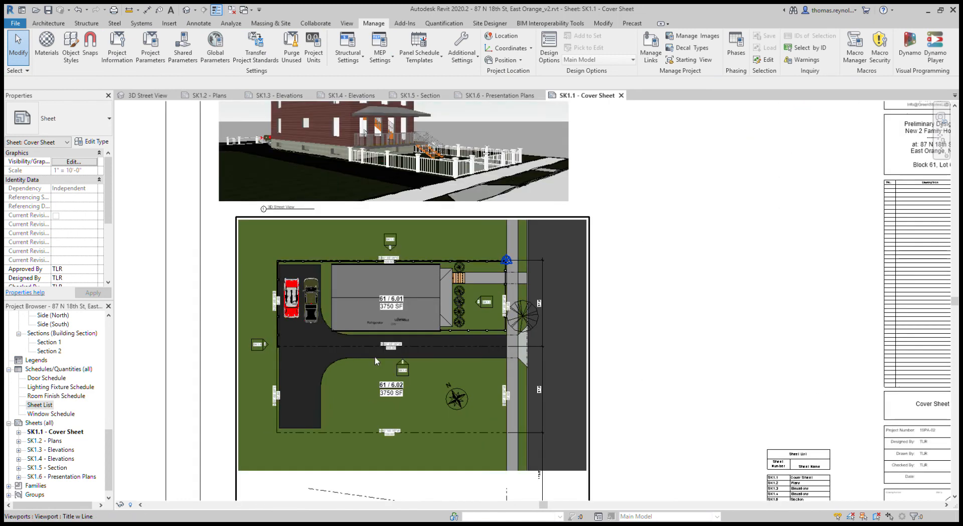
{"action": "scroll", "coordinate": [429, 403], "scroll_direction": "down", "scroll_amount": 3}
{"action": "double_click", "coordinate": [398, 342]}
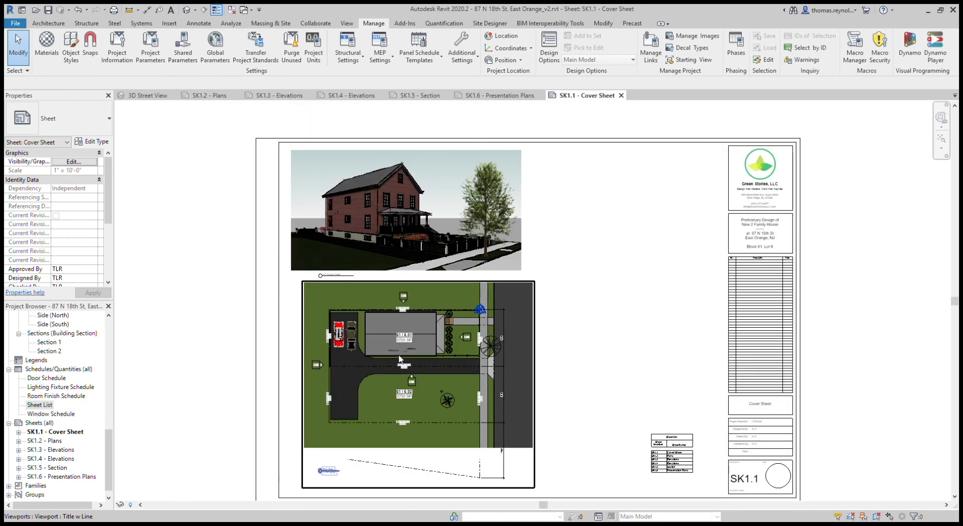
{"action": "scroll", "coordinate": [398, 355], "scroll_direction": "up", "scroll_amount": 3}
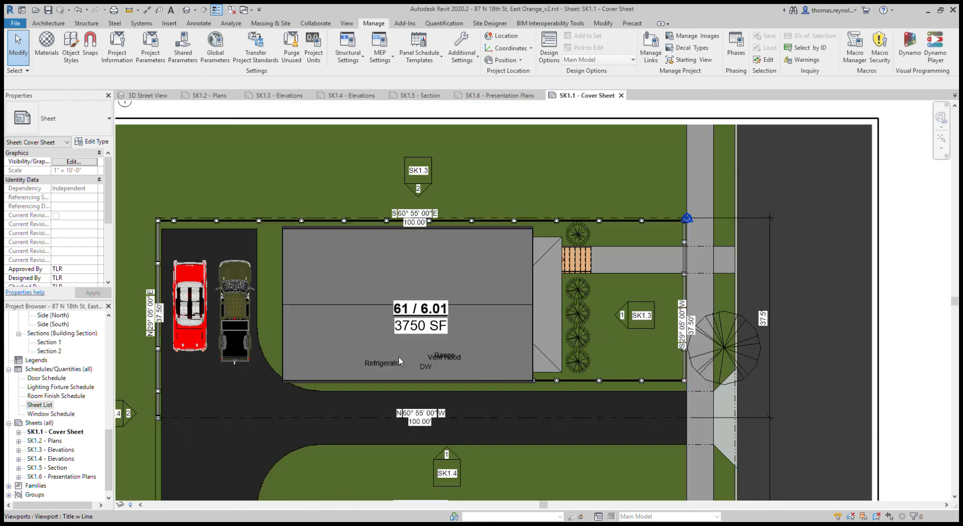
{"action": "double_click", "coordinate": [441, 358]}
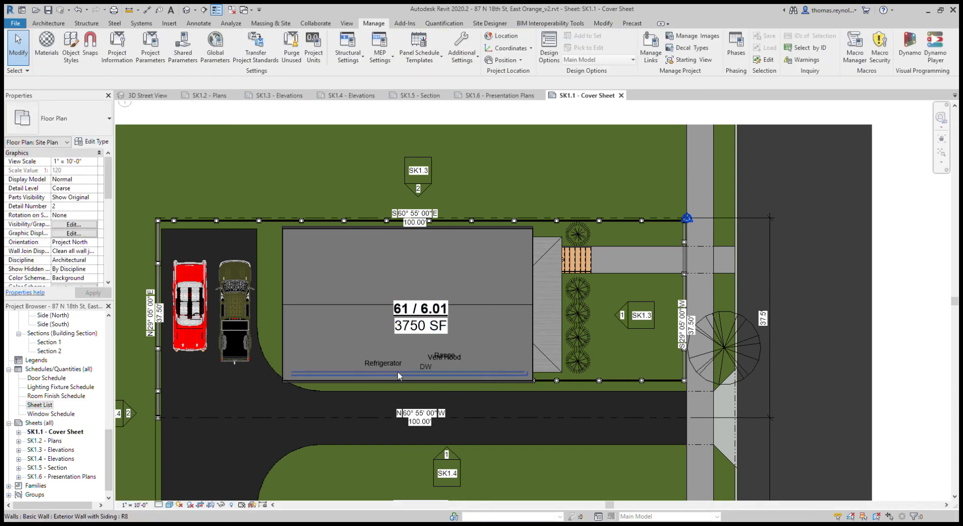
{"action": "key", "text": "v"}
{"action": "key", "text": "v"}
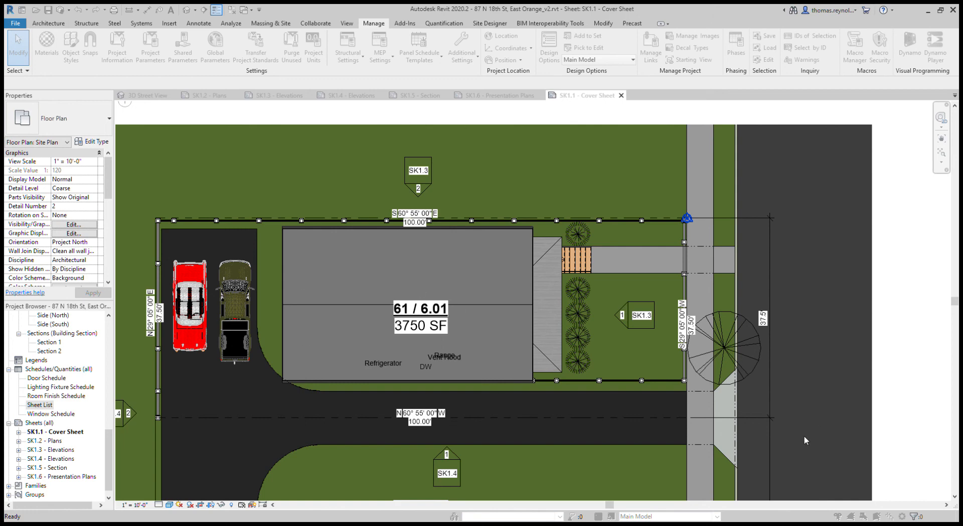
{"action": "scroll", "coordinate": [485, 246], "scroll_direction": "down", "scroll_amount": 2}
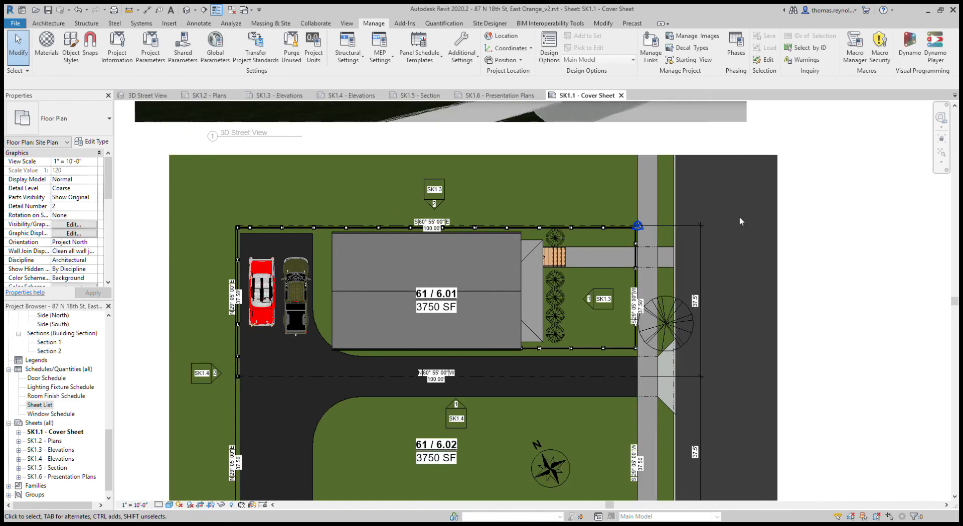
{"action": "double_click", "coordinate": [740, 213]}
{"action": "scroll", "coordinate": [744, 206], "scroll_direction": "down", "scroll_amount": 2}
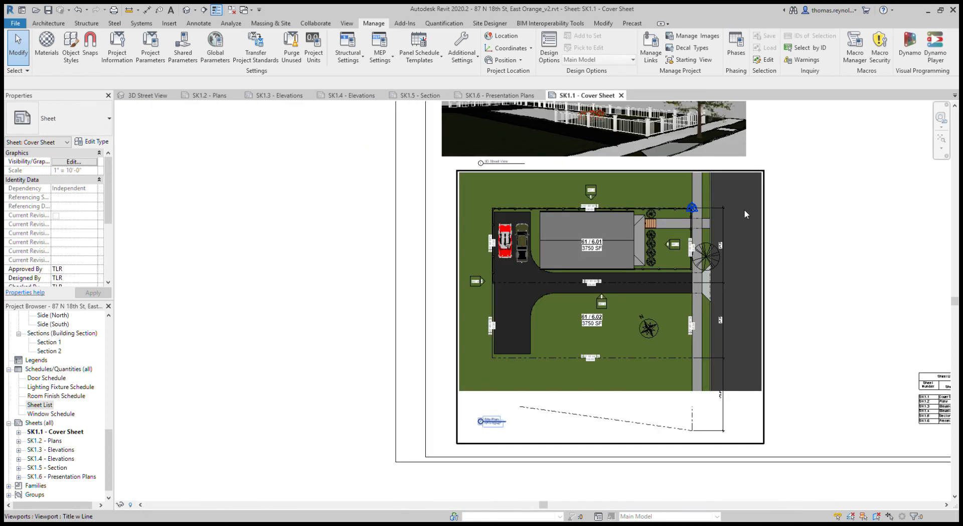
- Activate the 3D Street View on the cover sheet and set its detail level to Fine
{"action": "scroll", "coordinate": [391, 316], "scroll_direction": "down", "scroll_amount": 1}
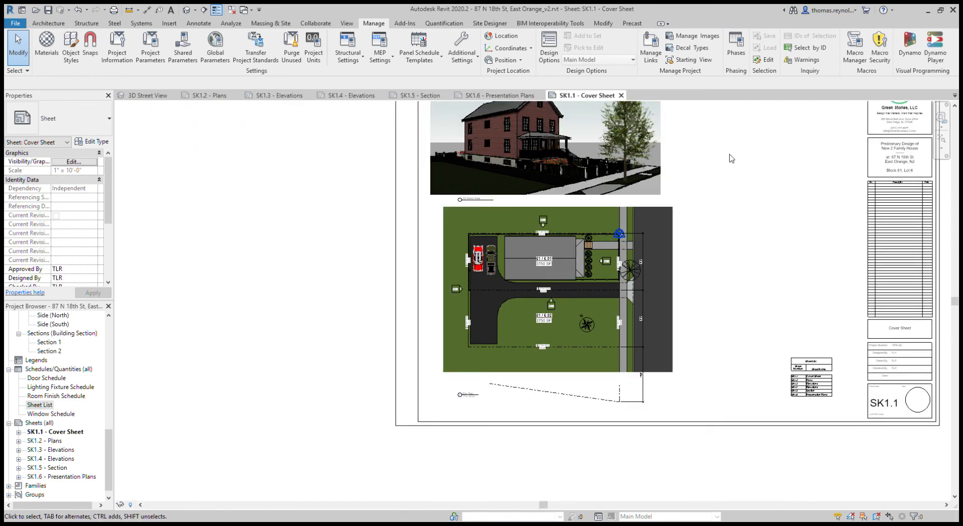
{"action": "scroll", "coordinate": [705, 128], "scroll_direction": "down", "scroll_amount": 1}
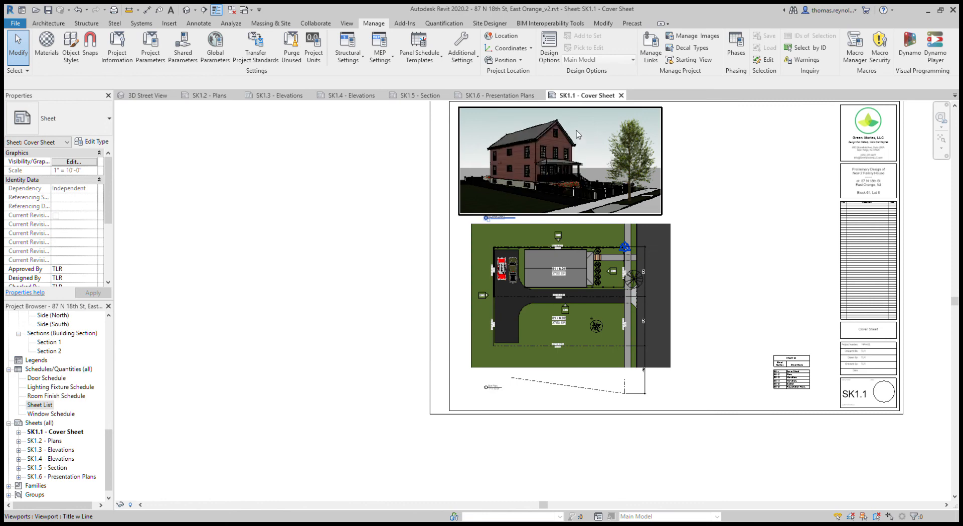
{"action": "scroll", "coordinate": [579, 140], "scroll_direction": "up", "scroll_amount": 3}
{"action": "double_click", "coordinate": [589, 118]}
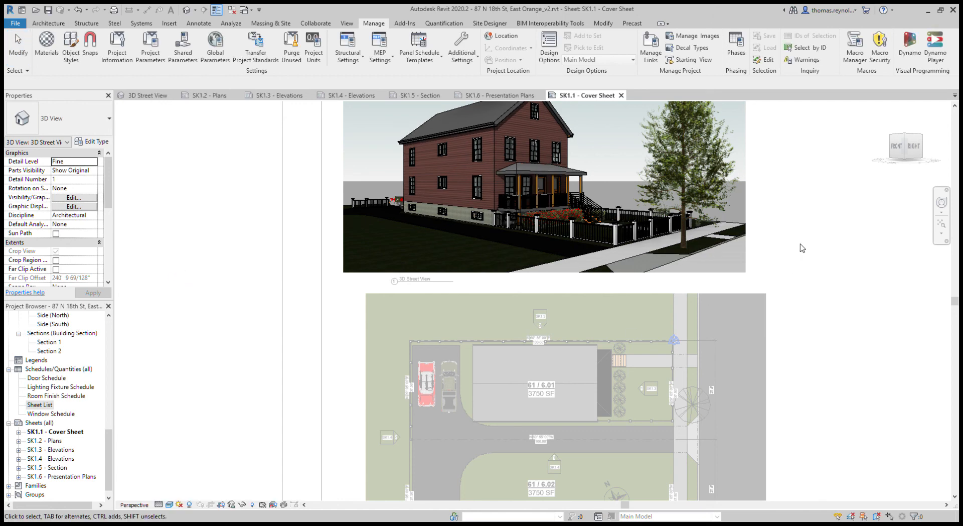
- Deactivate the view, align the 3D Street View viewport with the site plan below, and shift its title back left
{"action": "left_click", "coordinate": [712, 245]}
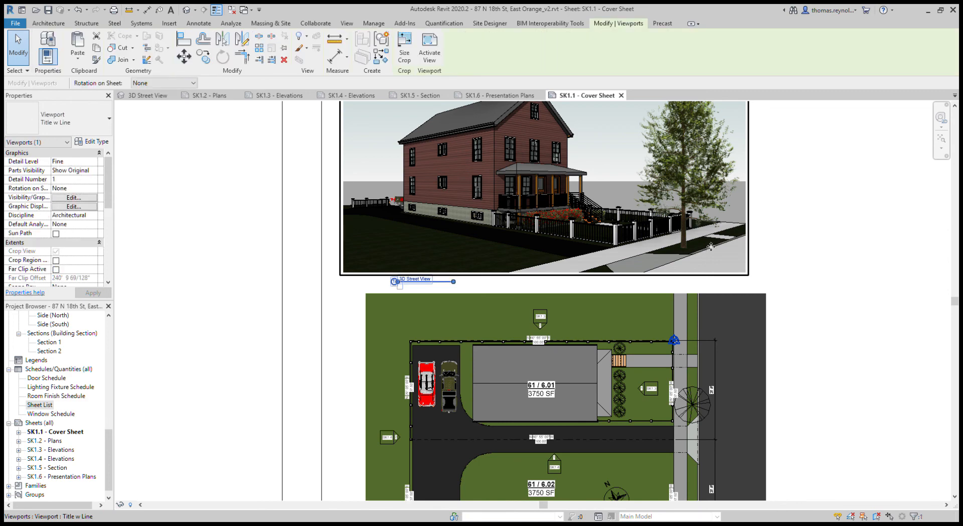
{"action": "left_click_drag", "start_coordinate": [712, 245], "coordinate": [738, 248]}
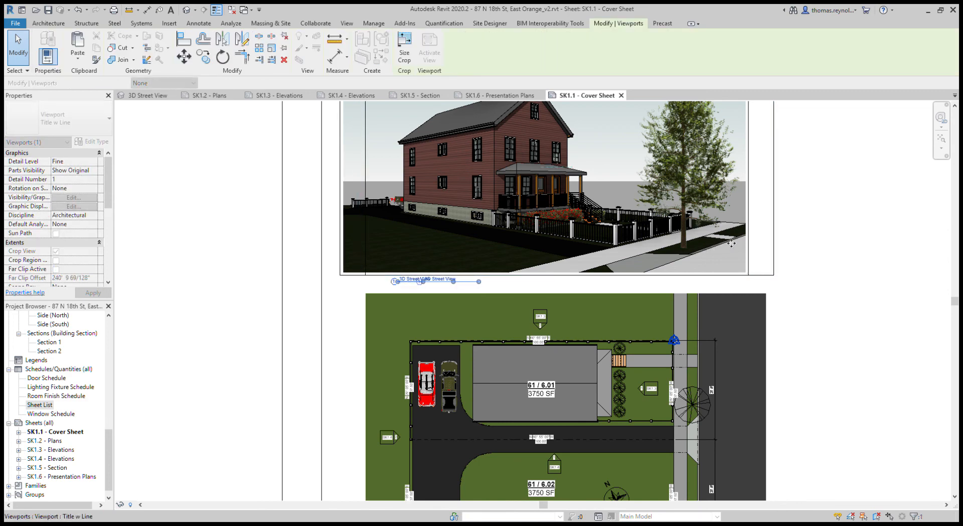
{"action": "left_click_drag", "start_coordinate": [467, 285], "coordinate": [436, 286]}
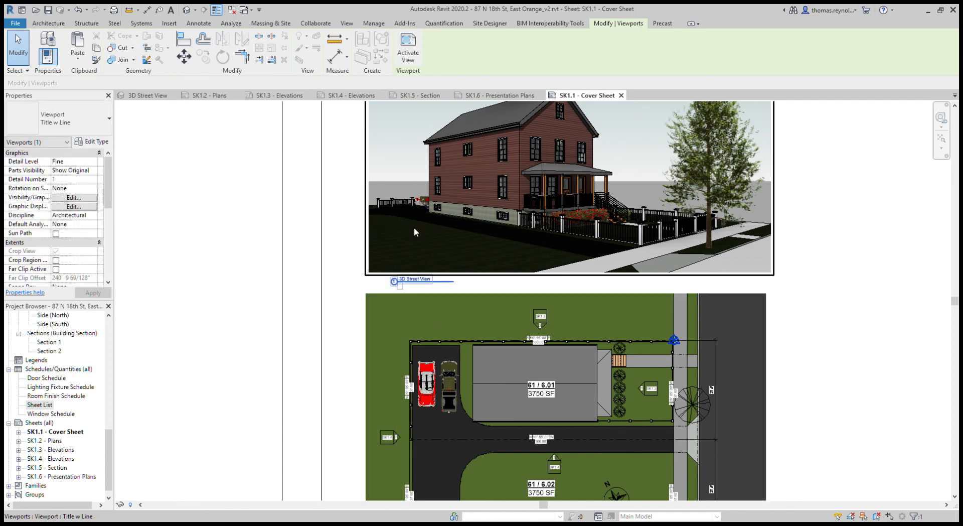
{"action": "scroll", "coordinate": [393, 246], "scroll_direction": "down", "scroll_amount": 1}
{"action": "scroll", "coordinate": [388, 261], "scroll_direction": "down", "scroll_amount": 3}
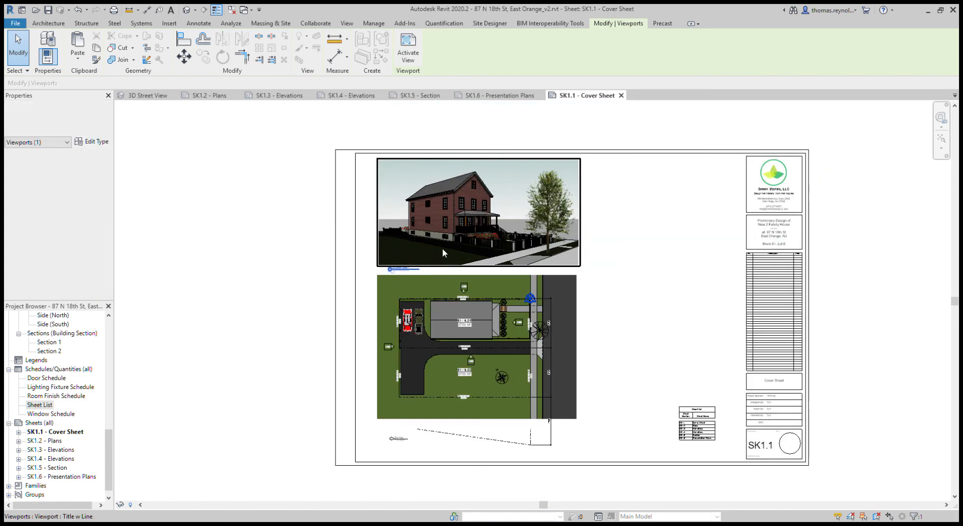
{"action": "left_click_drag", "start_coordinate": [454, 234], "coordinate": [451, 234]}
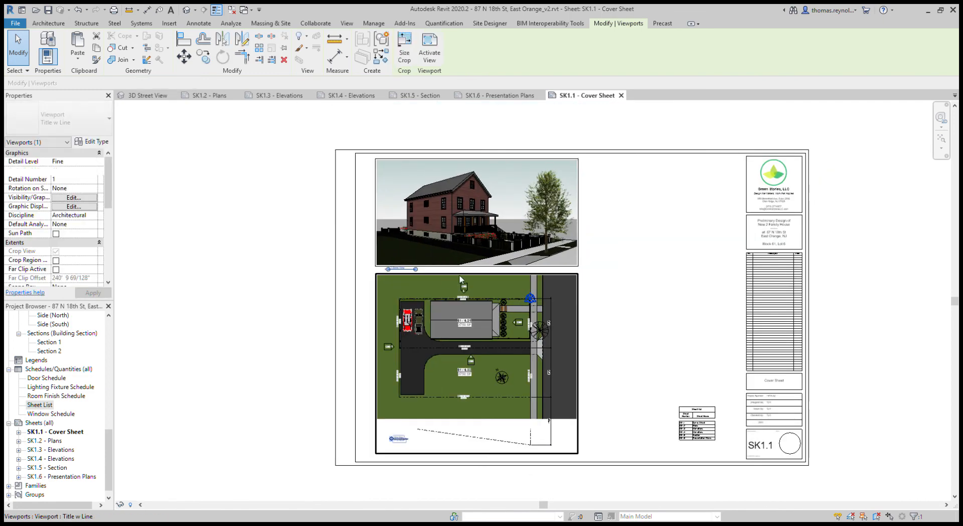
{"action": "left_click", "coordinate": [530, 268]}
{"action": "left_click", "coordinate": [400, 270]}
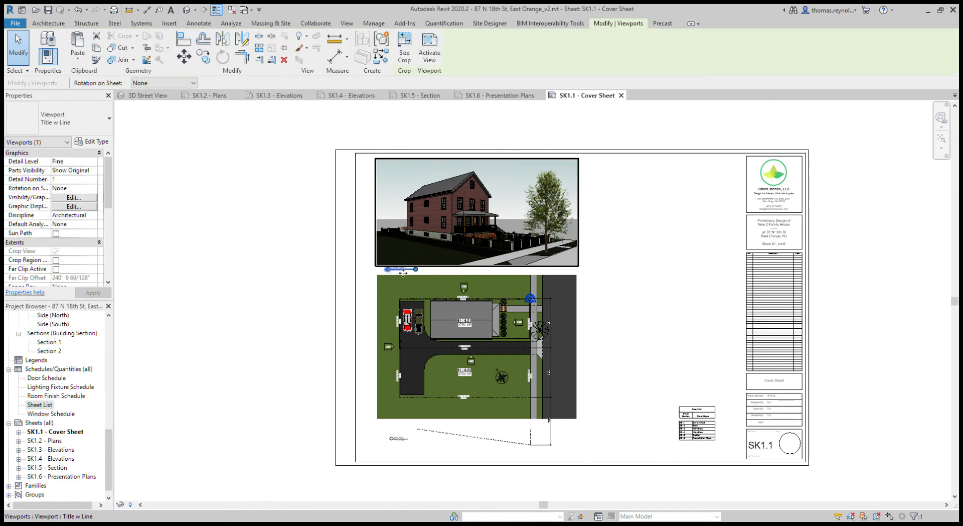
{"action": "left_click_drag", "start_coordinate": [409, 274], "coordinate": [401, 275]}
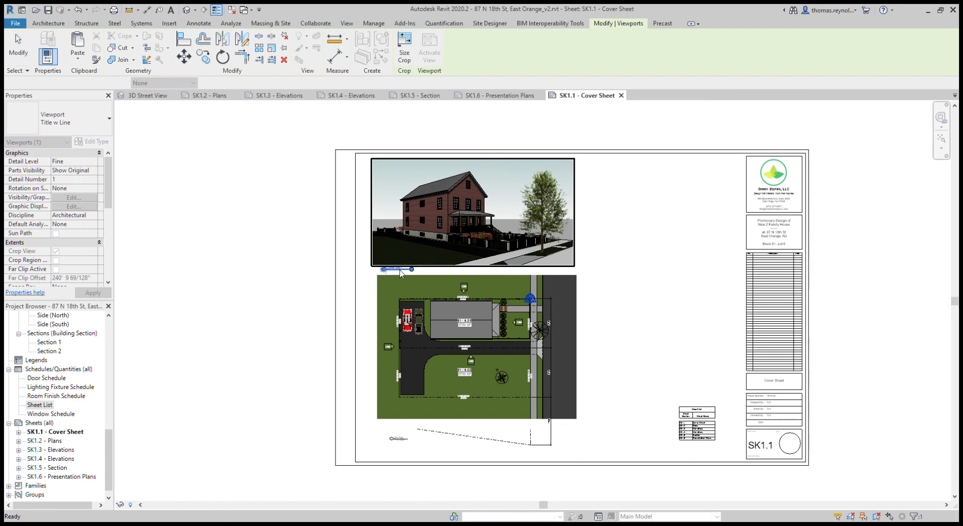
{"action": "key", "text": "ctrl+z"}
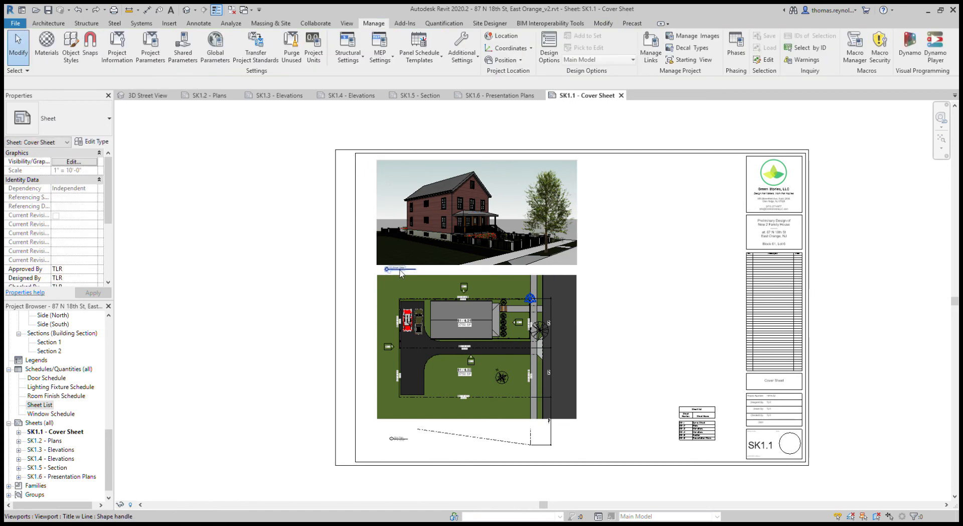
- Align the 3D Street View title with the site plan's view title below it
{"action": "left_click", "coordinate": [400, 271]}
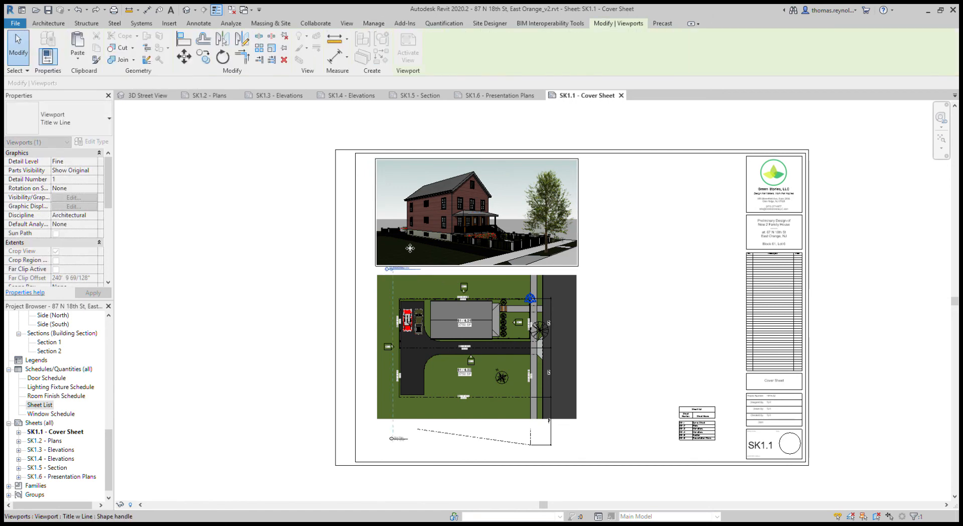
{"action": "key", "text": "Escape"}
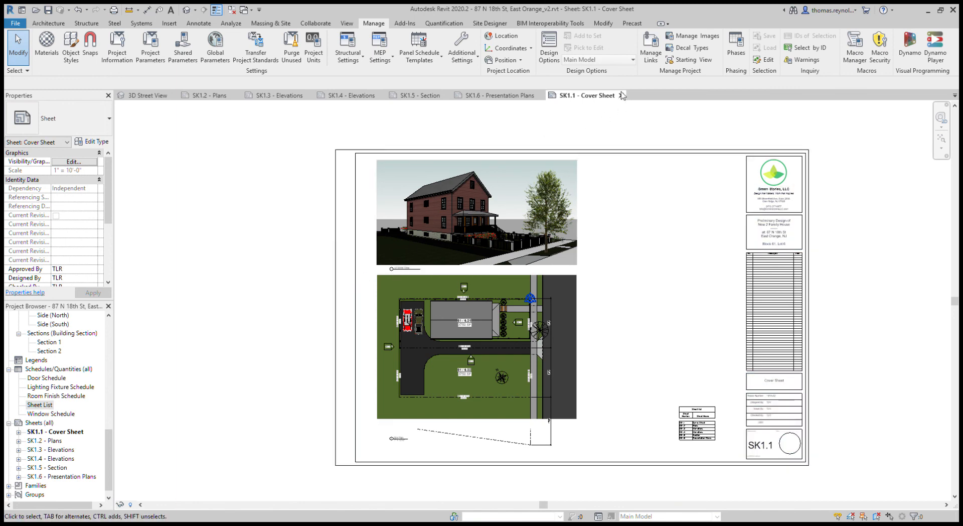
- Close all other open sheets and the 3D Street View, keeping only the SK1.1 Cover Sheet open
{"action": "middle_click", "coordinate": [221, 97]}
{"action": "middle_click", "coordinate": [221, 97]}
{"action": "middle_click", "coordinate": [219, 98]}
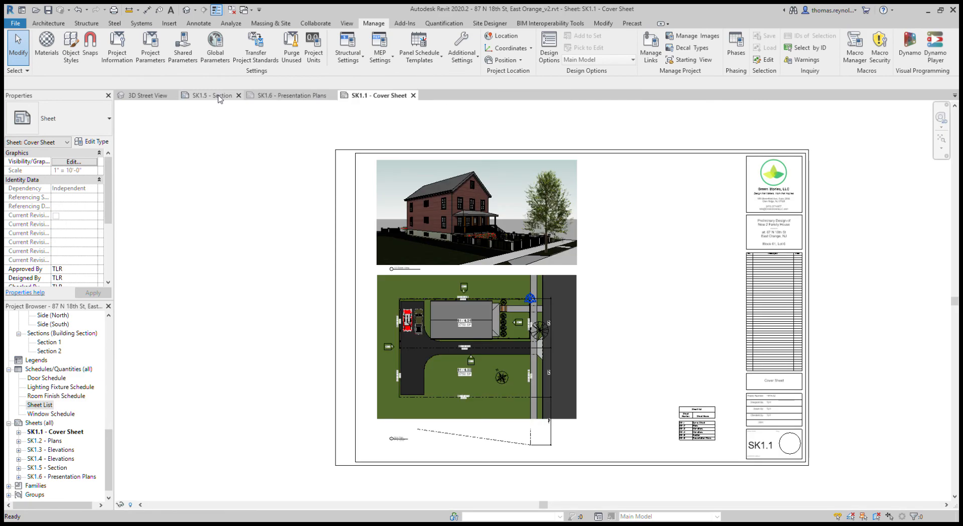
{"action": "middle_click", "coordinate": [219, 97]}
{"action": "middle_click", "coordinate": [220, 98]}
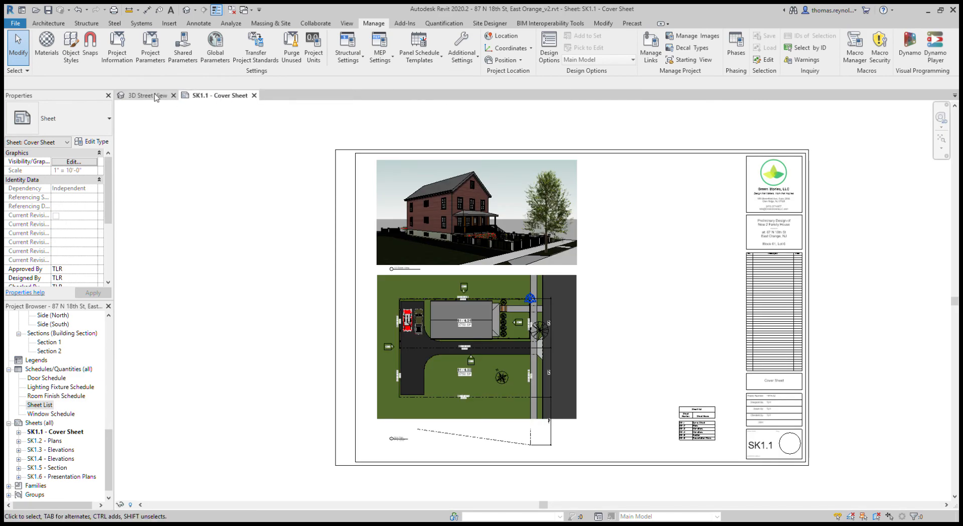
{"action": "middle_click", "coordinate": [155, 97]}
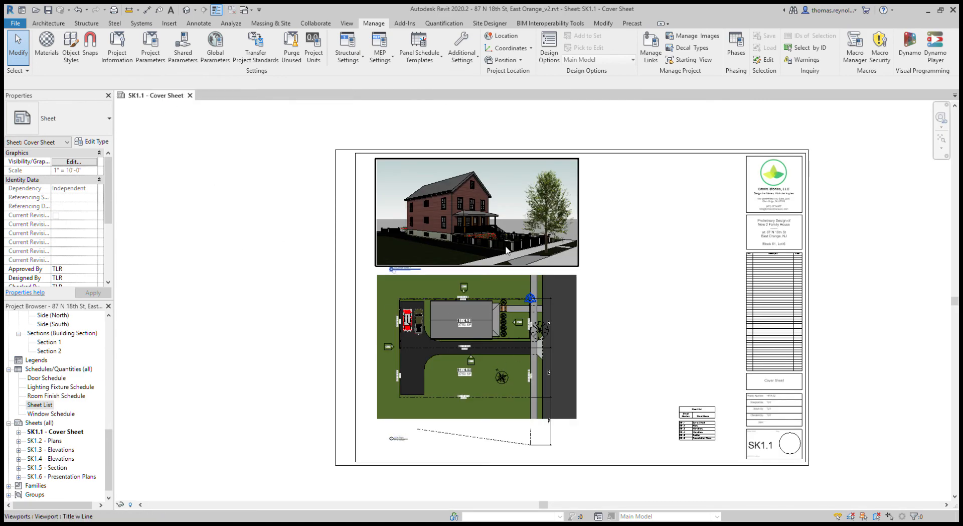